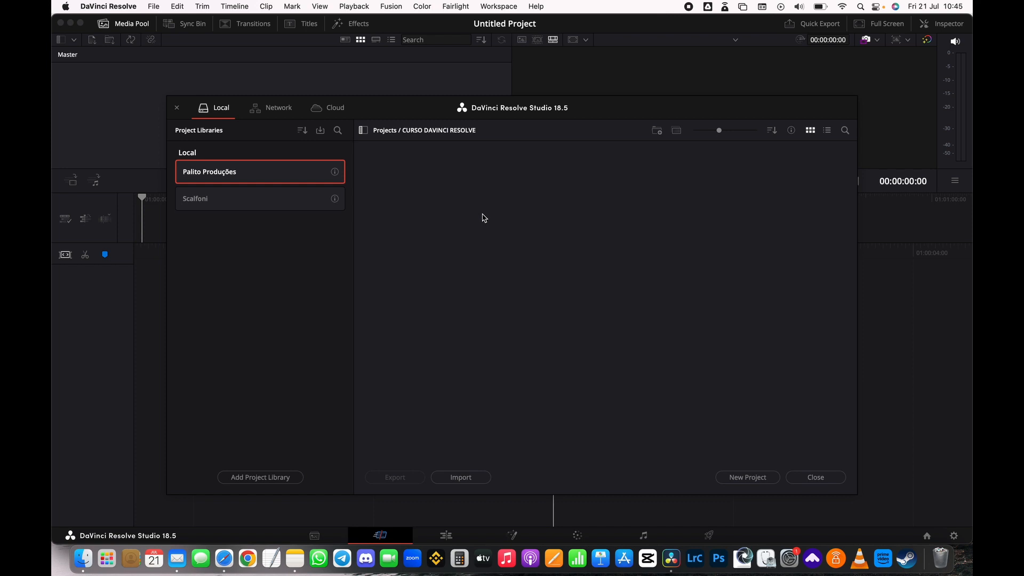
Restore the project archive DR17 Fairlight Intro Tutorial.dra from the DR17 Fairlight Tutorial folder in Downloads into the CURSO DAVINCI RESOLVE folder.
right_click(462, 211)
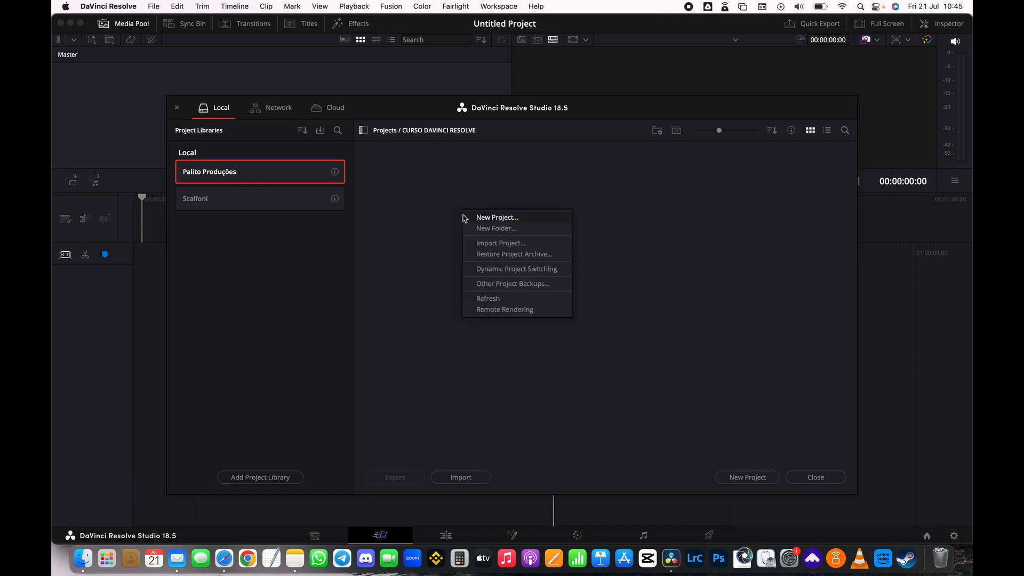
click(562, 259)
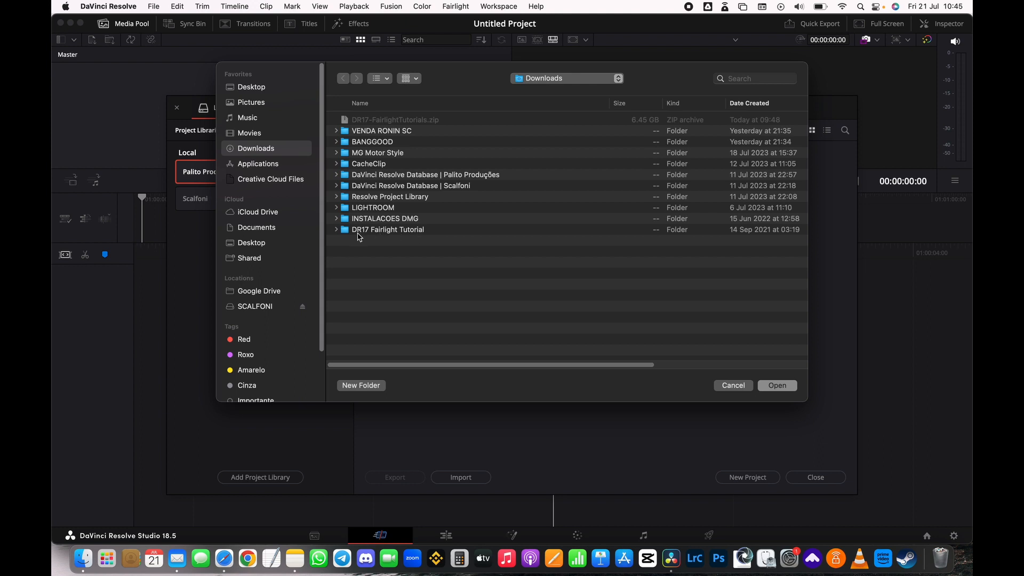
click(384, 234)
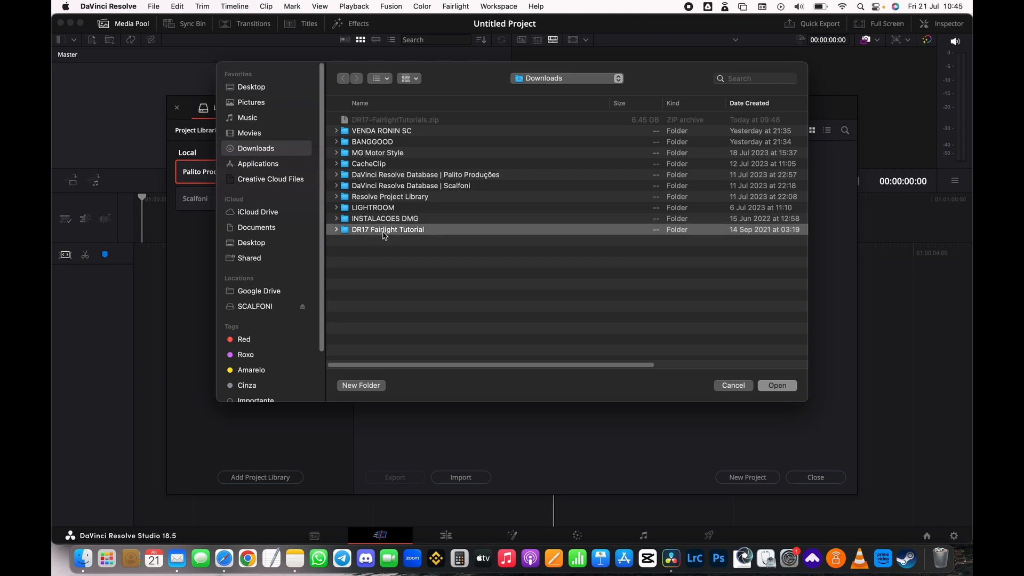
click(336, 230)
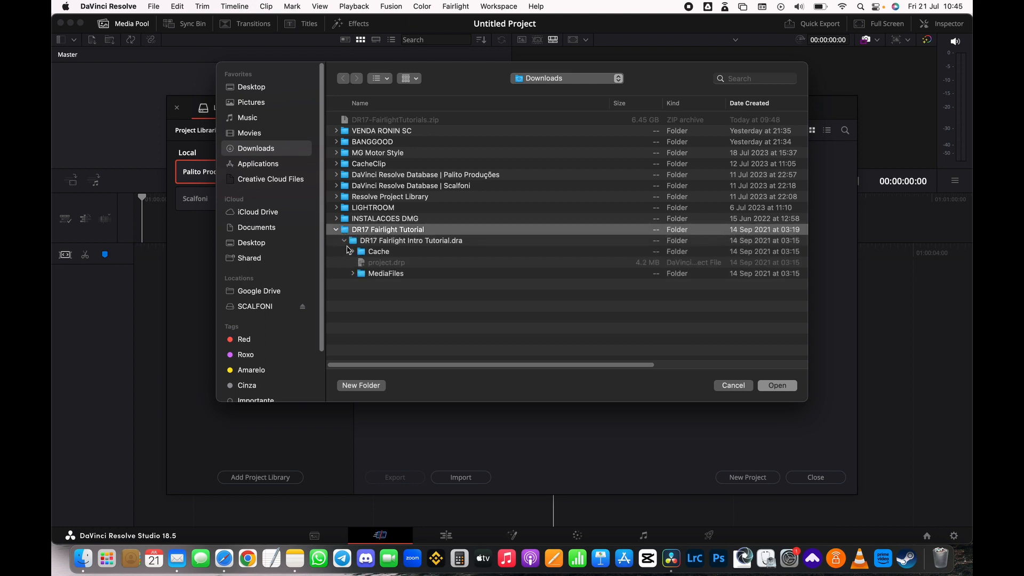
click(345, 240)
click(448, 241)
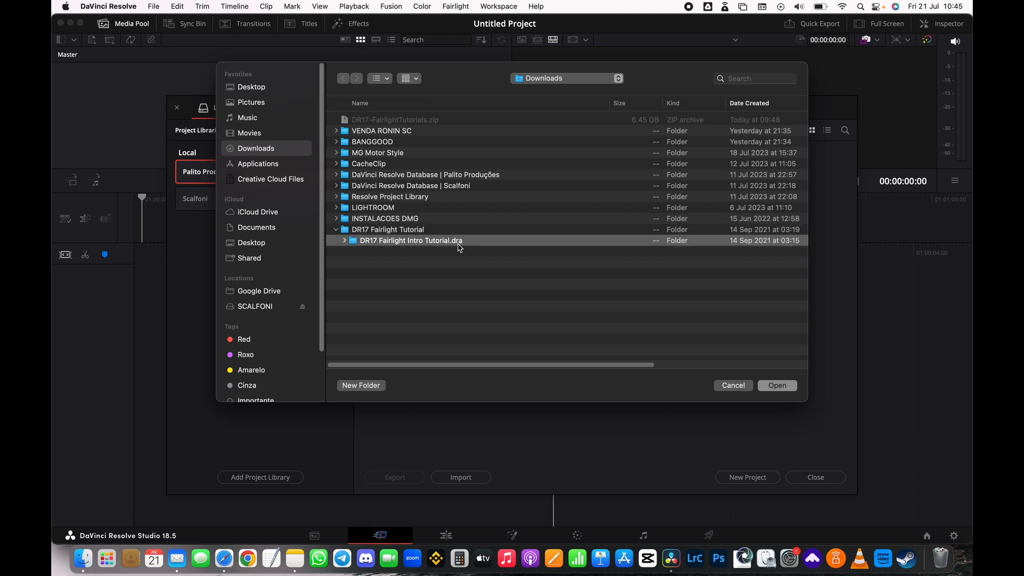
click(776, 385)
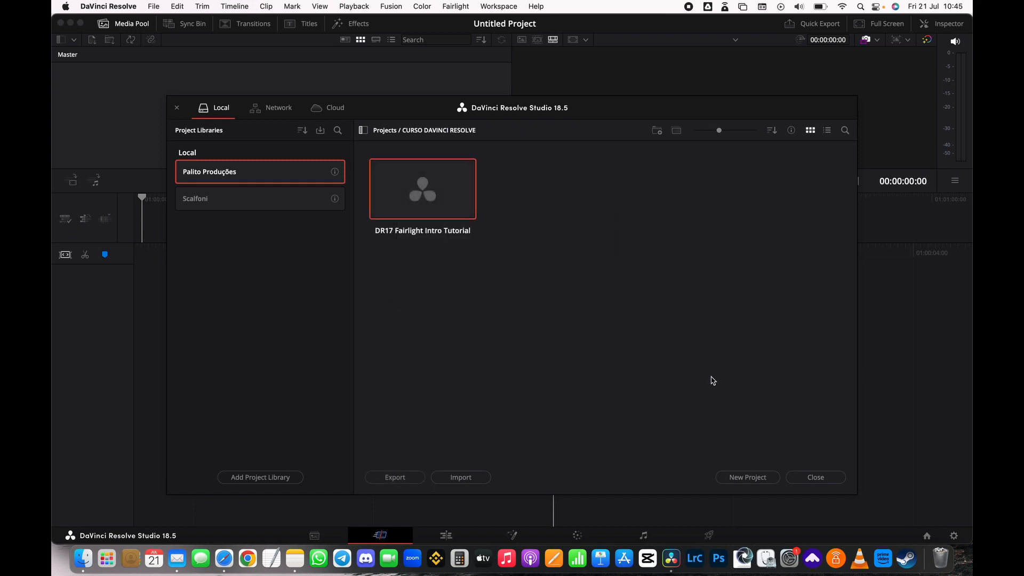
Open the DR17 Fairlight Intro Tutorial project and switch to the Fairlight page.
double_click(451, 200)
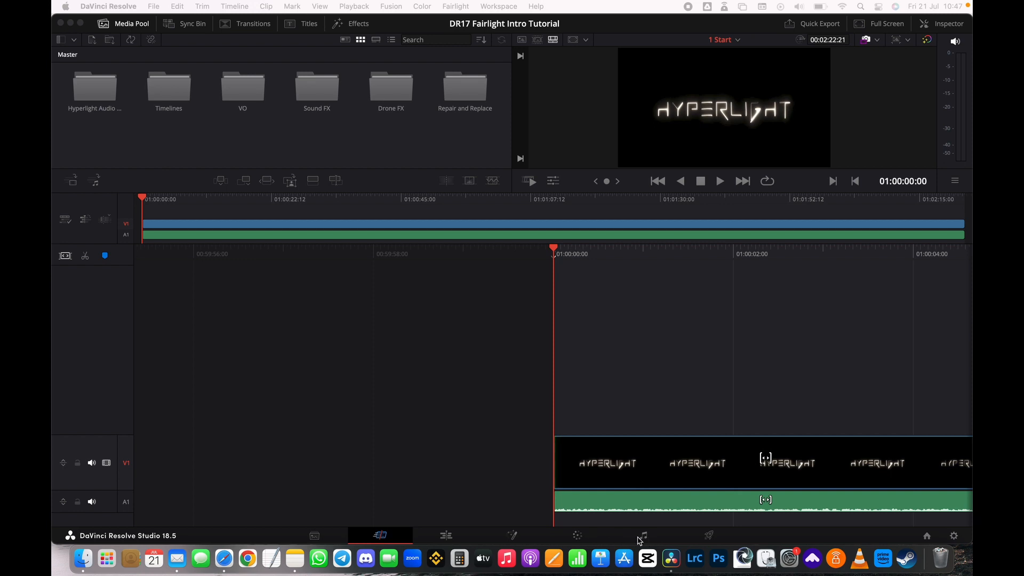
click(644, 535)
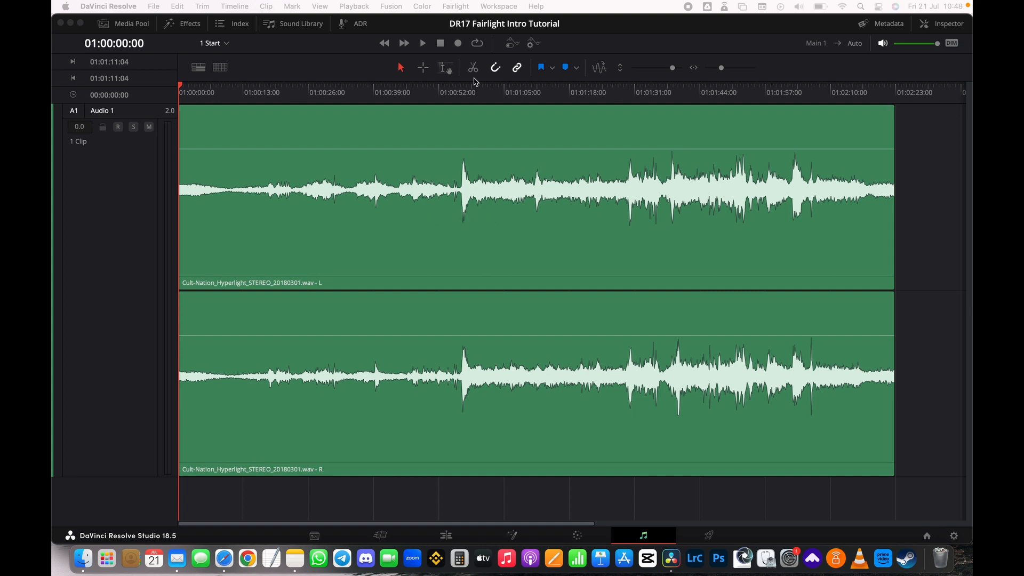
Turn off dual screen mode and reset the UI layout to its default.
click(499, 8)
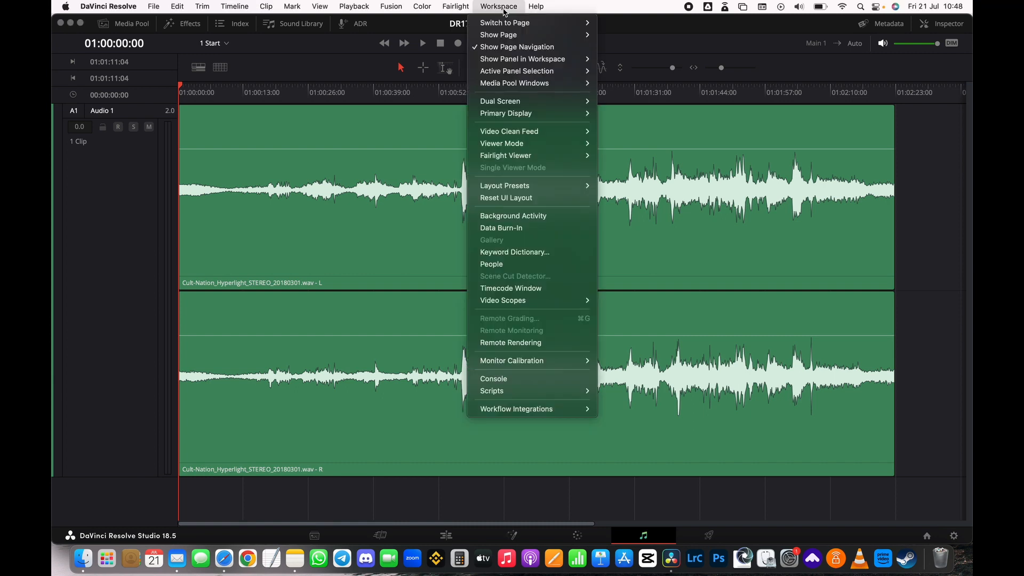
mouse_move(509, 104)
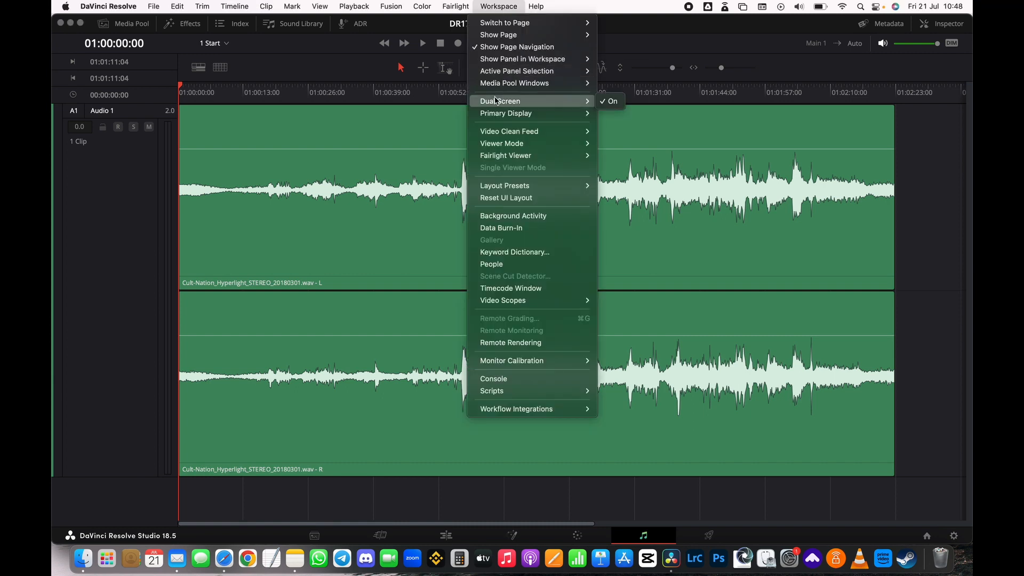
click(611, 103)
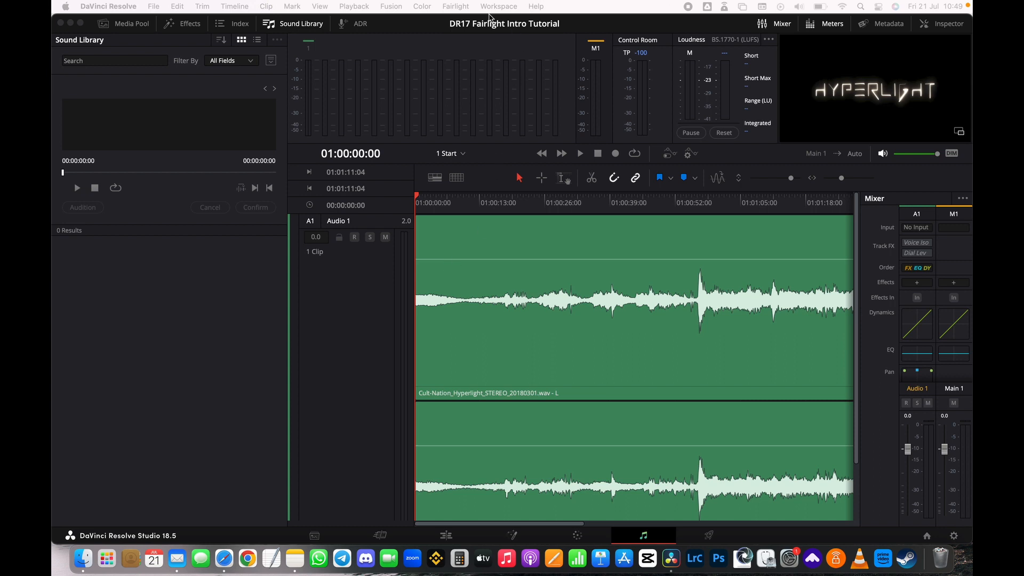
click(494, 9)
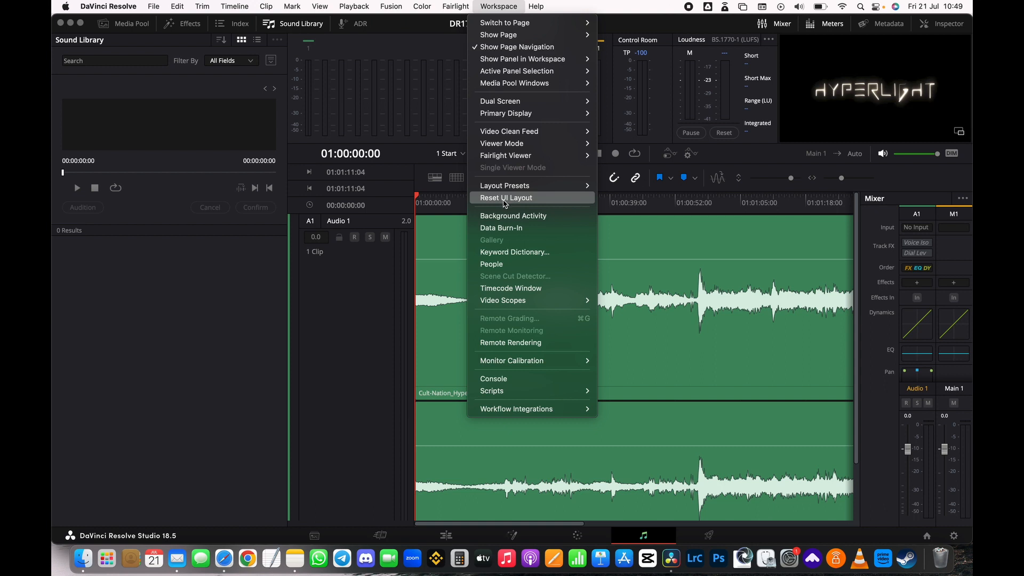
click(540, 203)
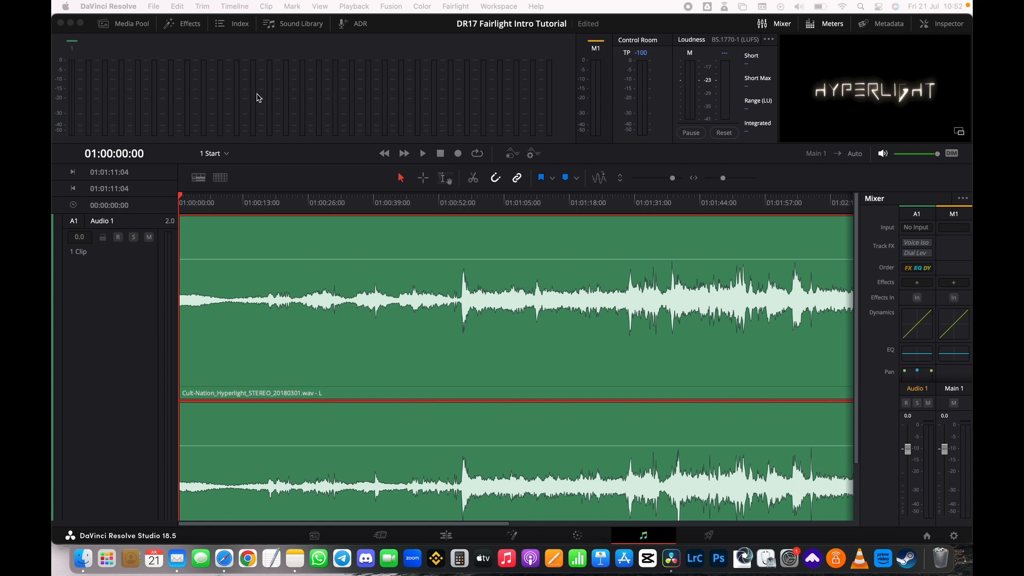
Play the timeline from 01:00:20:13, stopping and resuming playback several times.
click(282, 205)
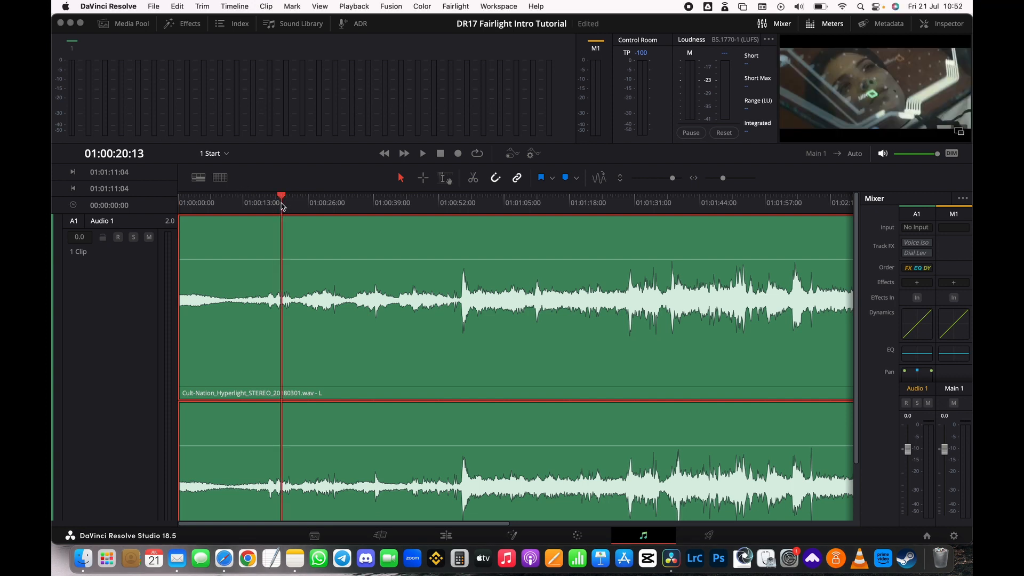
key(space)
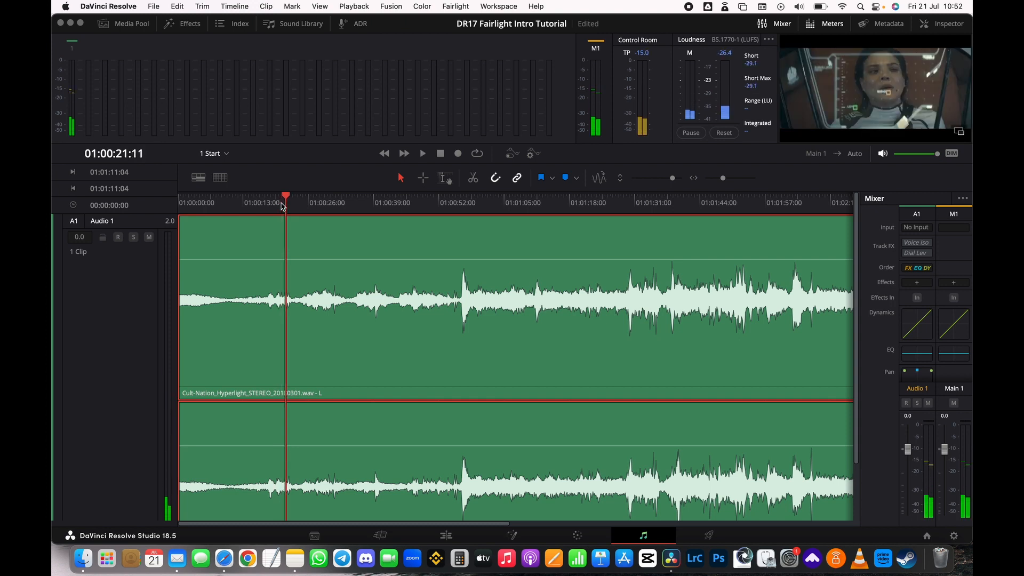
key(space)
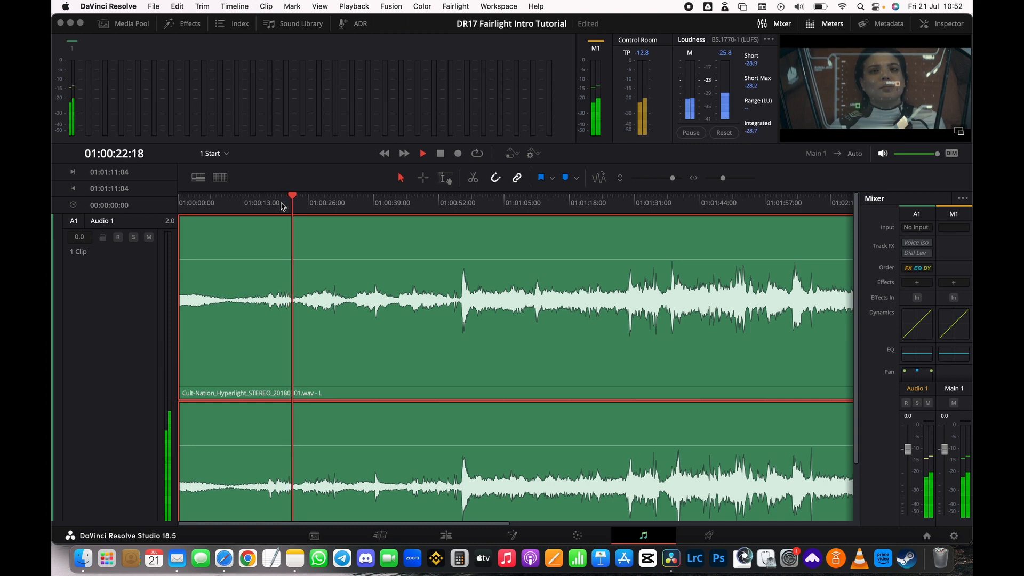
key(space)
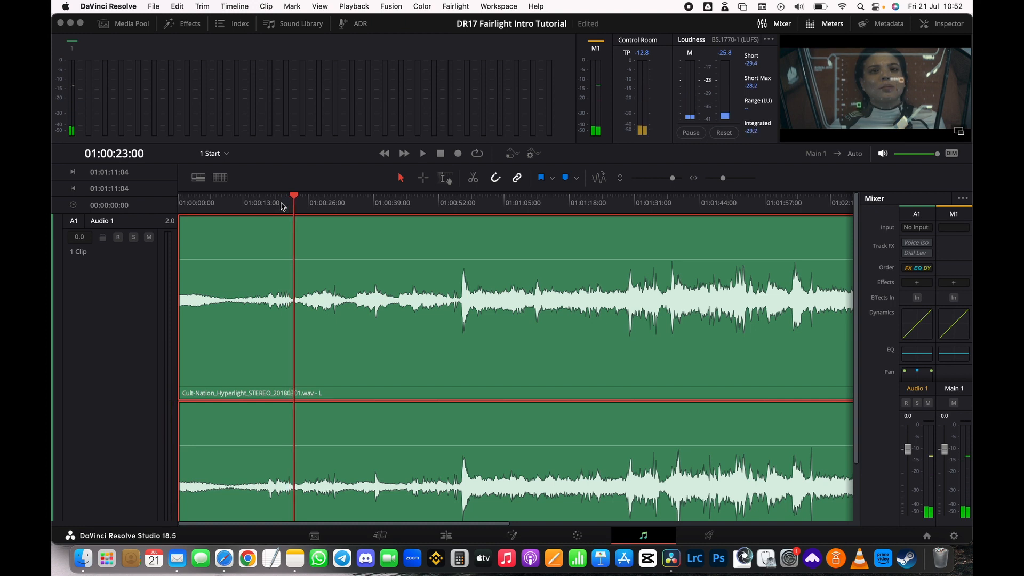
key(space)
key(space)
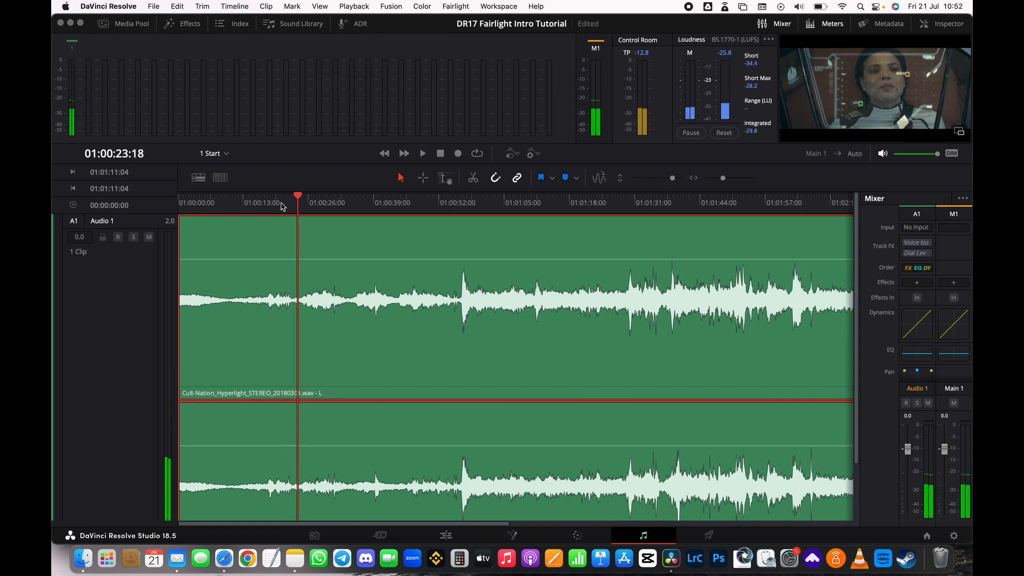
key(space)
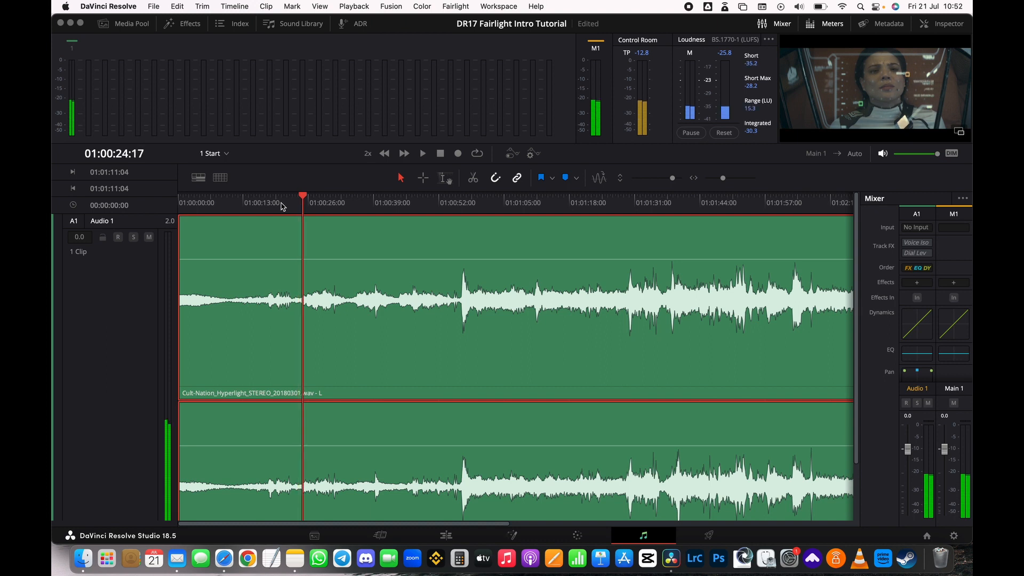
key(space)
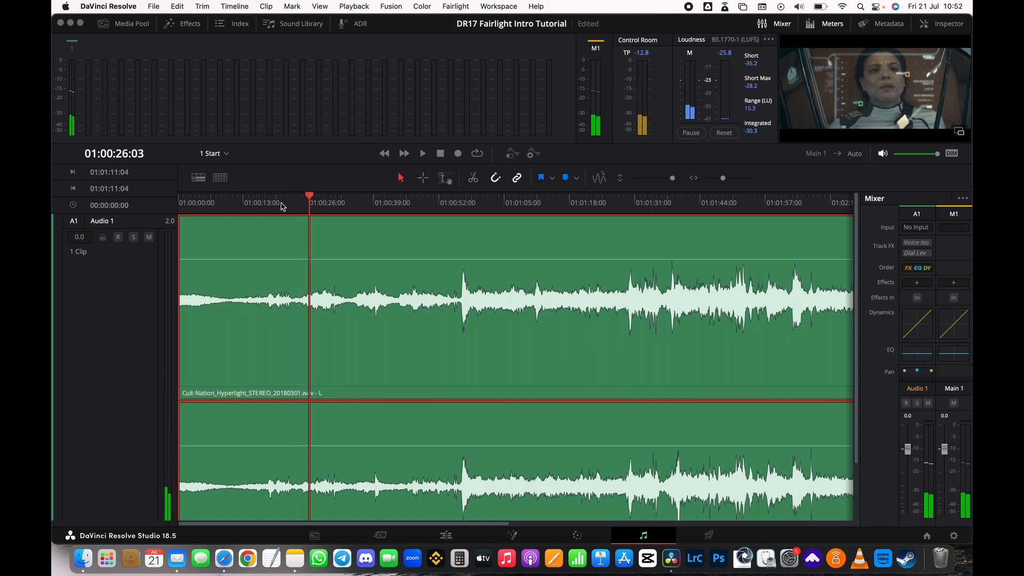
key(space)
Fast-forward through the timeline at increasing shuttle speed up to 64x and stop playback.
key(l)
key(l)
key(l)
key(l)
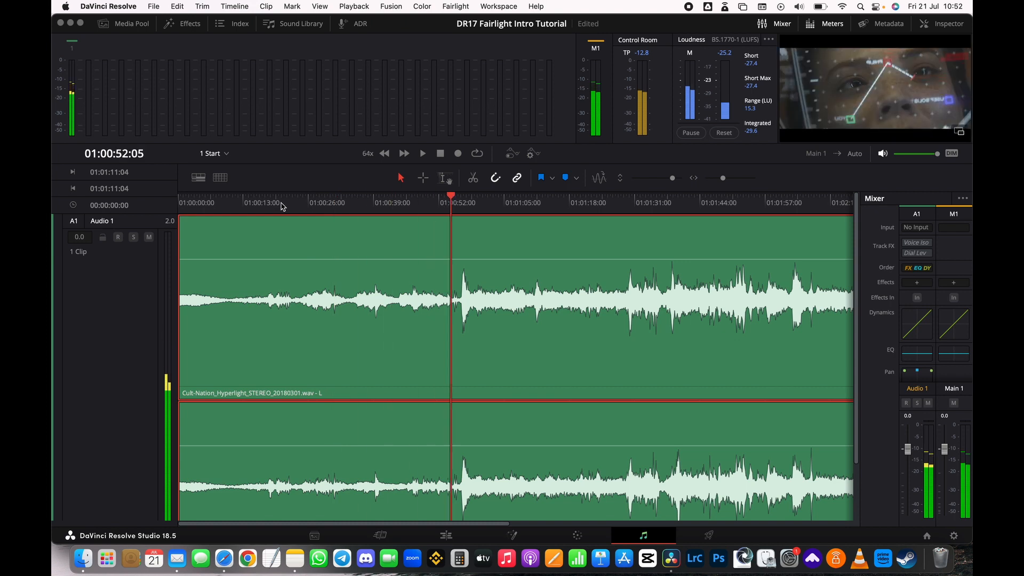
key(space)
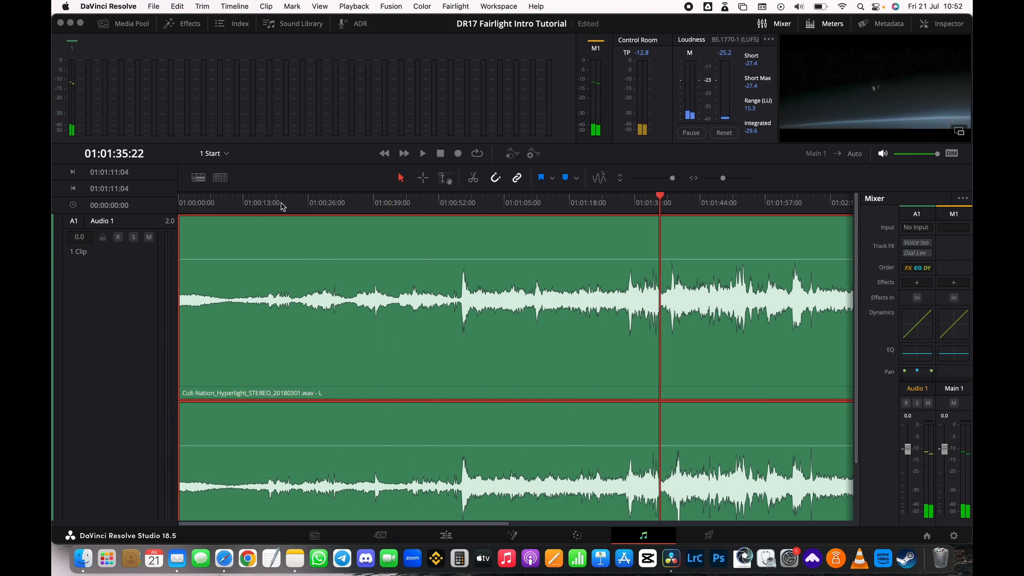
Play the timeline from 01:00:18:11 to examine the track, control room and loudness meters, and stop playback.
click(271, 199)
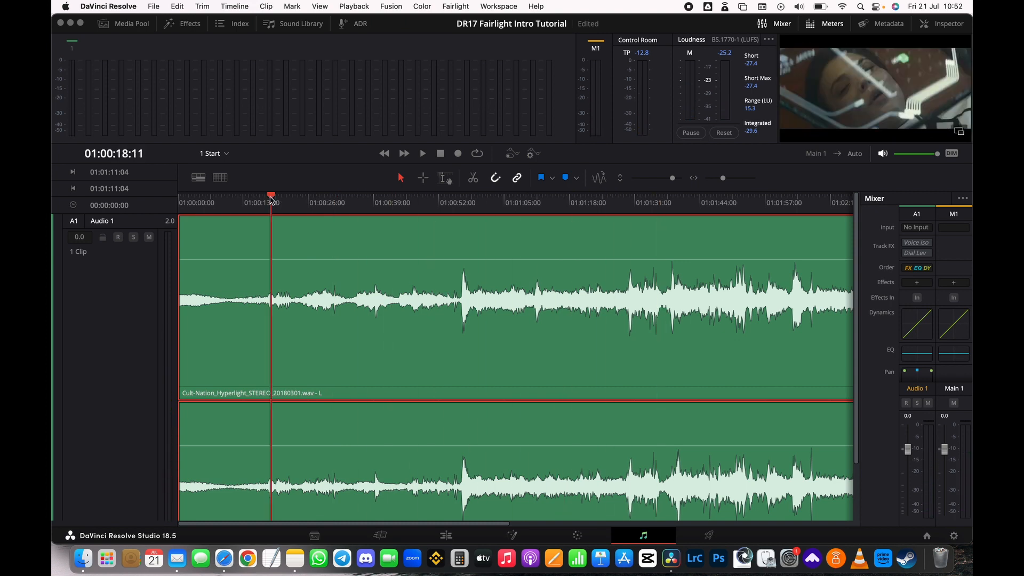
key(space)
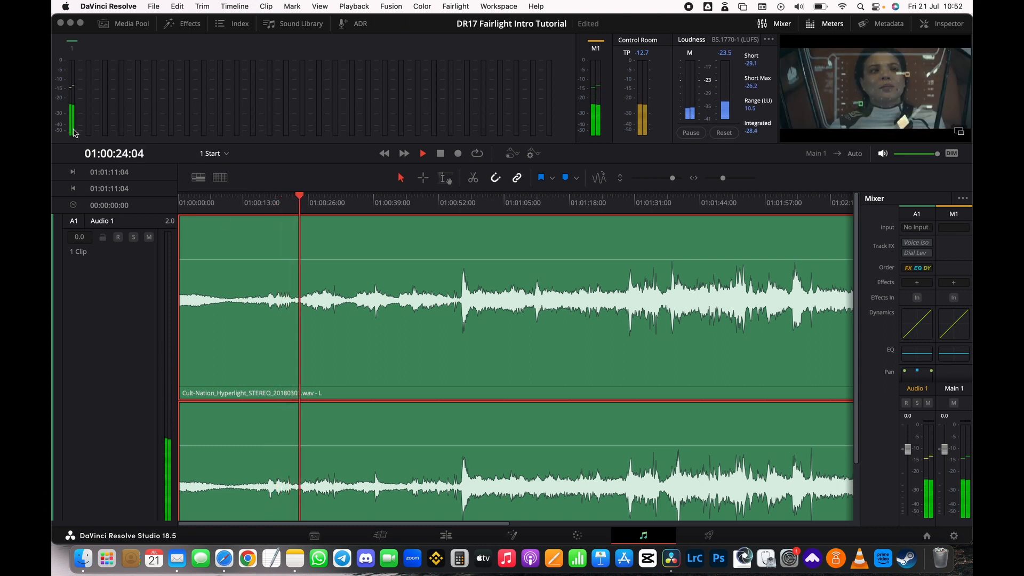
key(space)
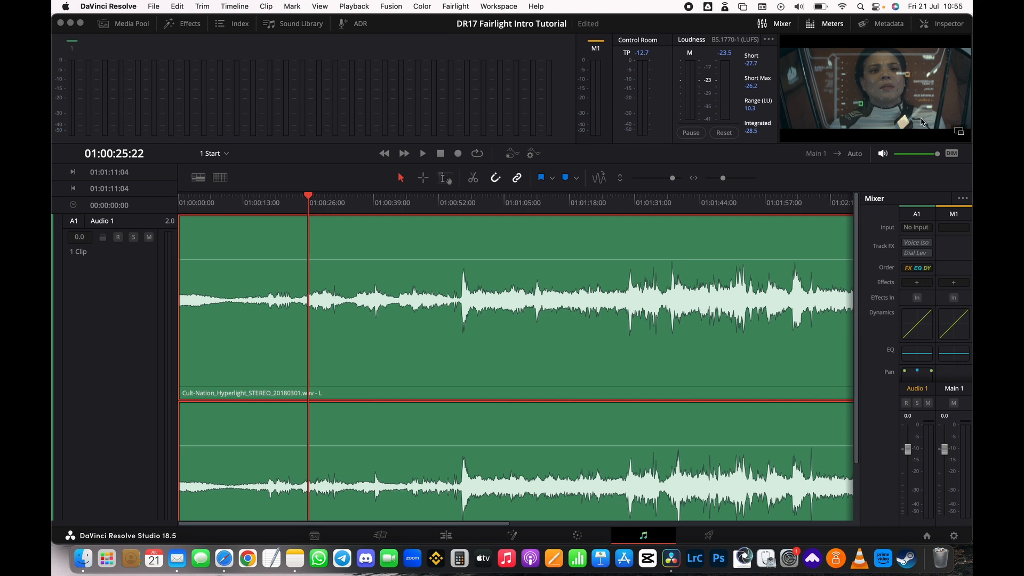
Float the video viewer as a separate window over the meters and timeline, and dock it back in place.
click(959, 133)
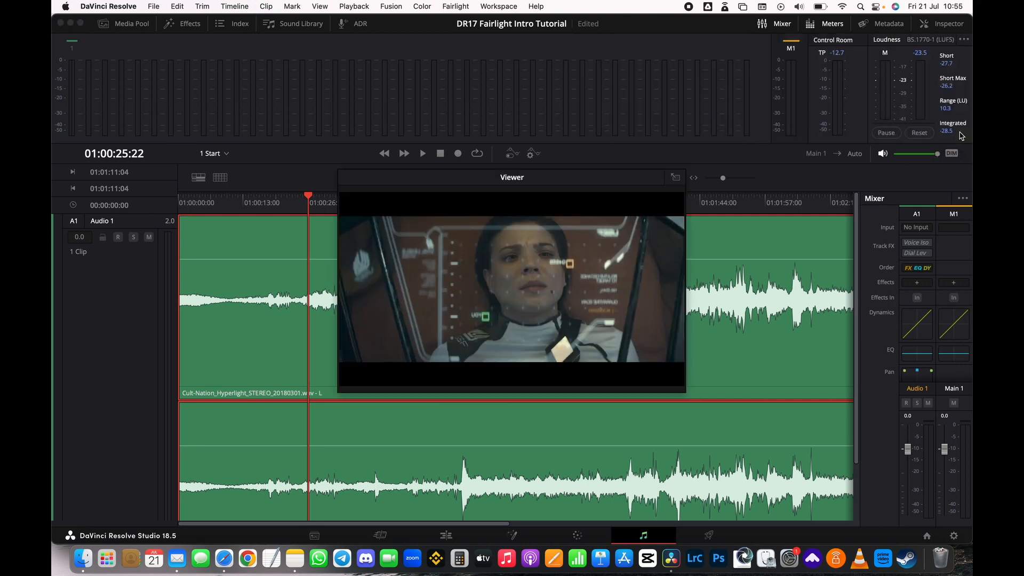
drag(525, 187, 667, 85)
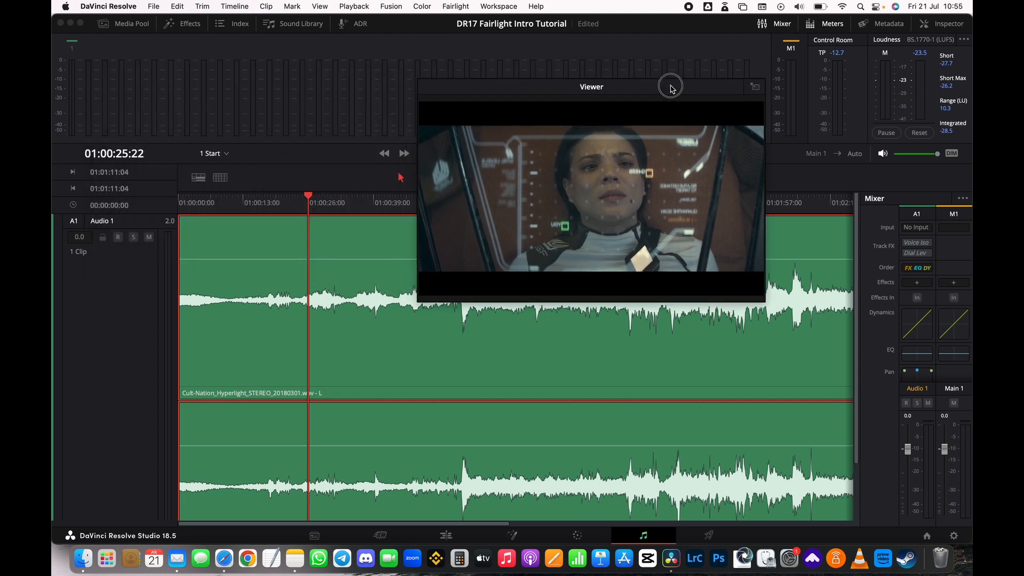
click(754, 86)
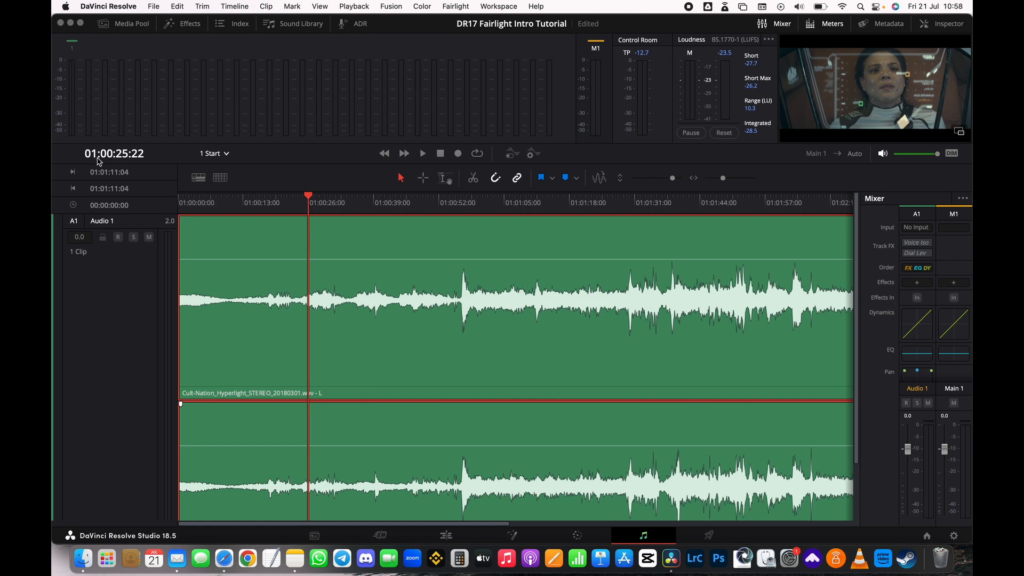
Review the timecode display formats and the project's timeline list, keeping the 1 Start timeline open.
right_click(135, 157)
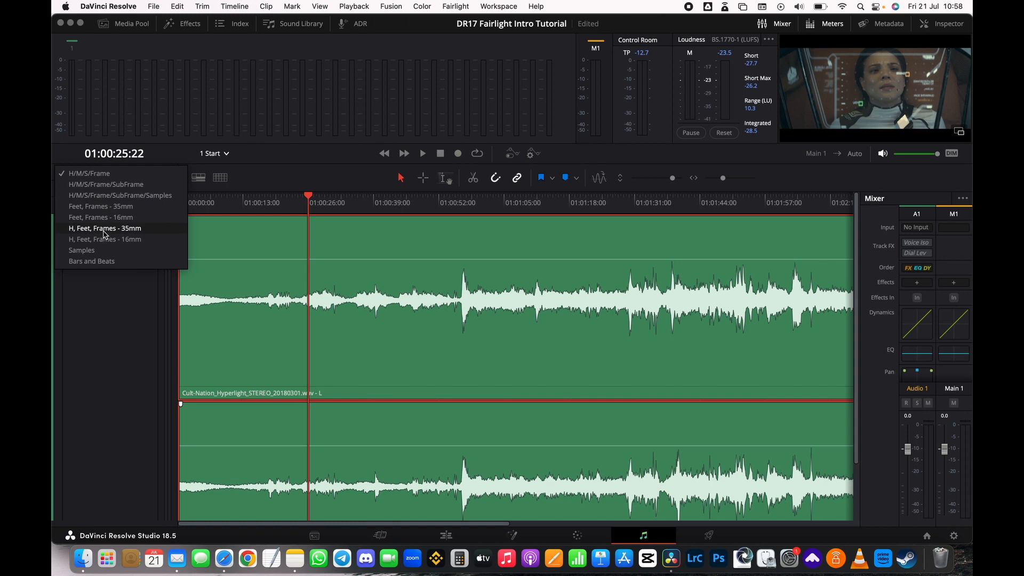
click(233, 158)
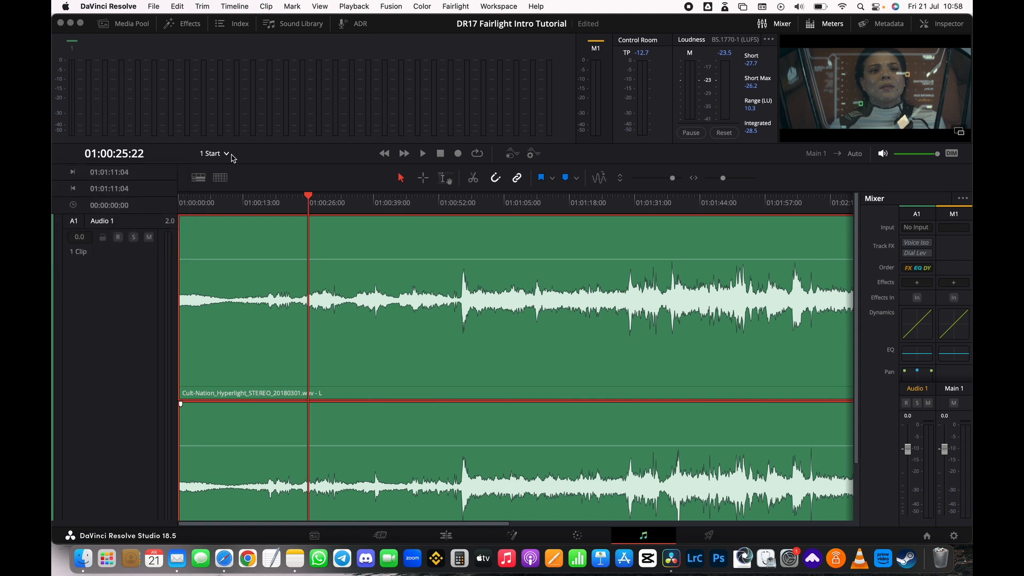
click(227, 156)
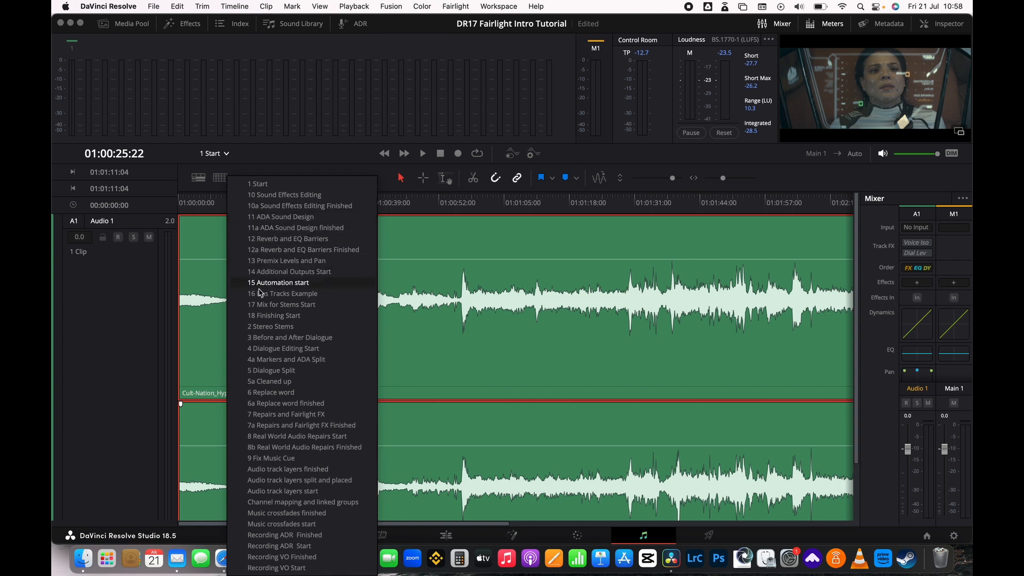
click(257, 182)
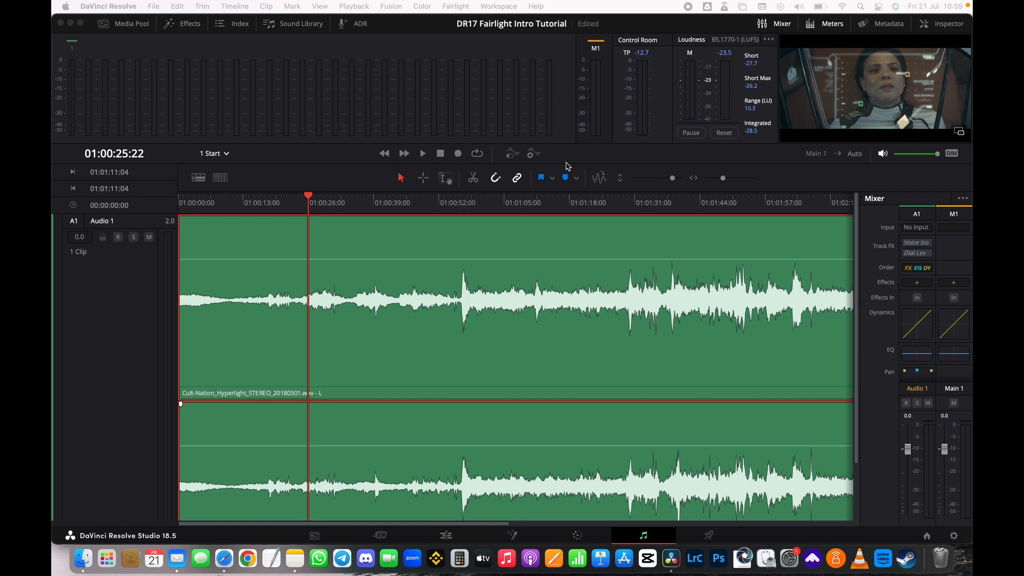
Mute and unmute the monitoring output and try its volume control, leaving it at full level.
click(883, 154)
click(883, 155)
mouse_move(937, 155)
mouse_down()
mouse_move(924, 156)
mouse_move(938, 158)
mouse_up()
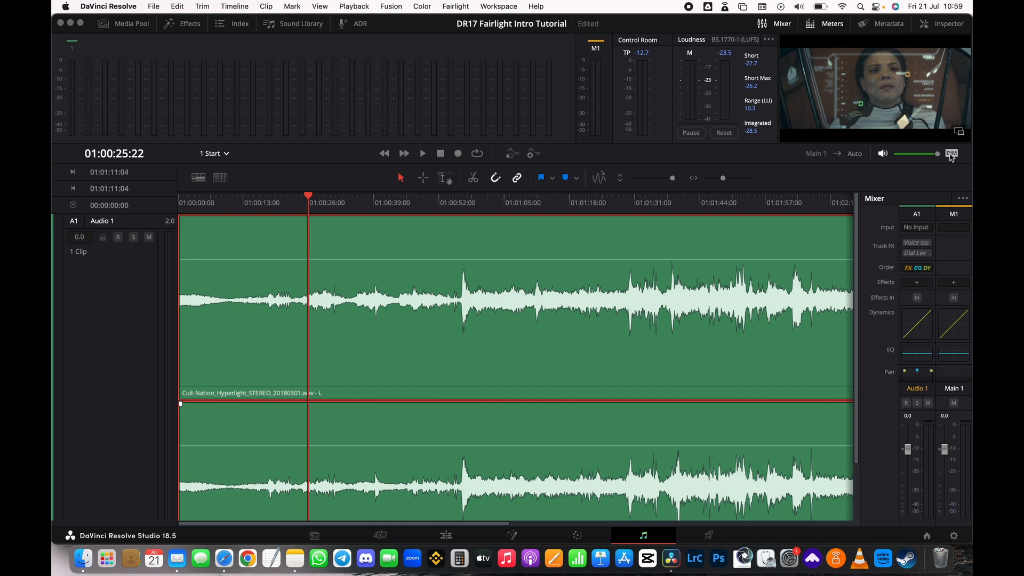
Switch DIM on and off for the monitoring output, keeping its volume at full level.
click(952, 155)
click(952, 154)
click(952, 154)
click(952, 155)
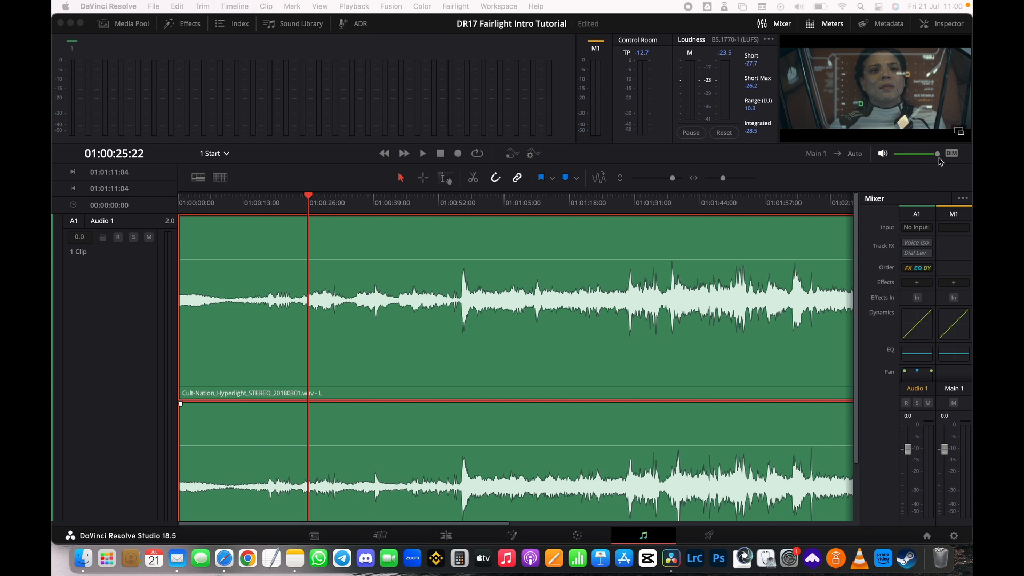
mouse_move(939, 157)
mouse_down()
mouse_move(909, 163)
mouse_move(937, 158)
mouse_up()
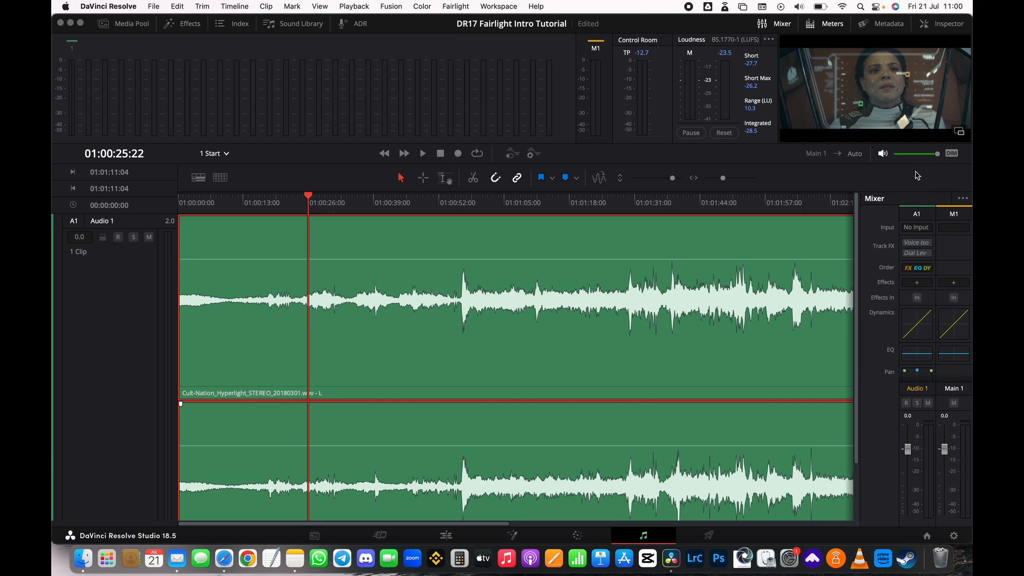
Toggle DIM on and back off once more, leaving the monitoring output undimmed and at full volume.
click(952, 155)
click(952, 155)
mouse_move(934, 160)
mouse_down()
mouse_move(912, 160)
mouse_move(932, 163)
mouse_up()
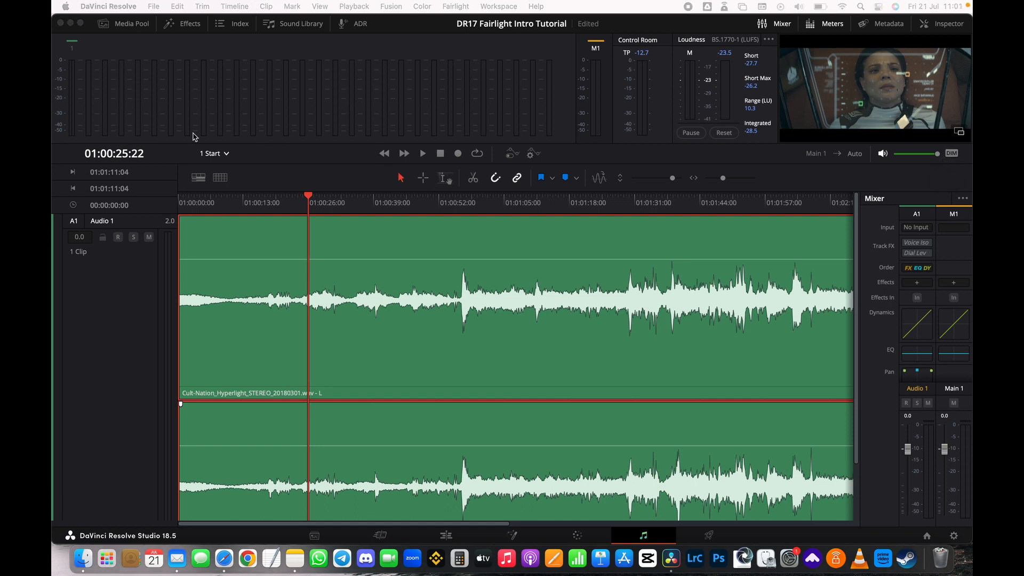
Show the video track above Audio 1 using the Track Display Options in the timeline view settings.
click(199, 178)
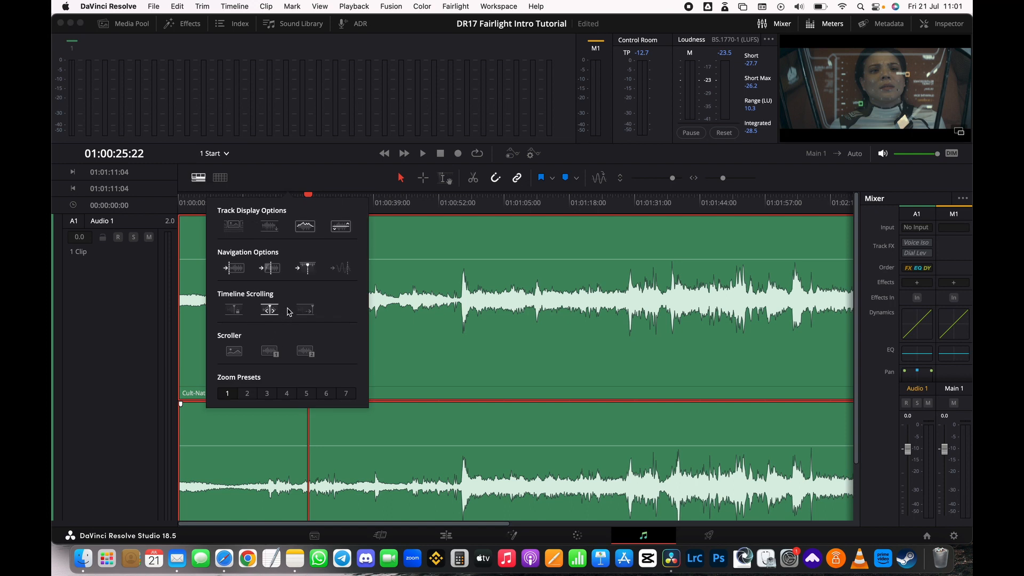
click(233, 227)
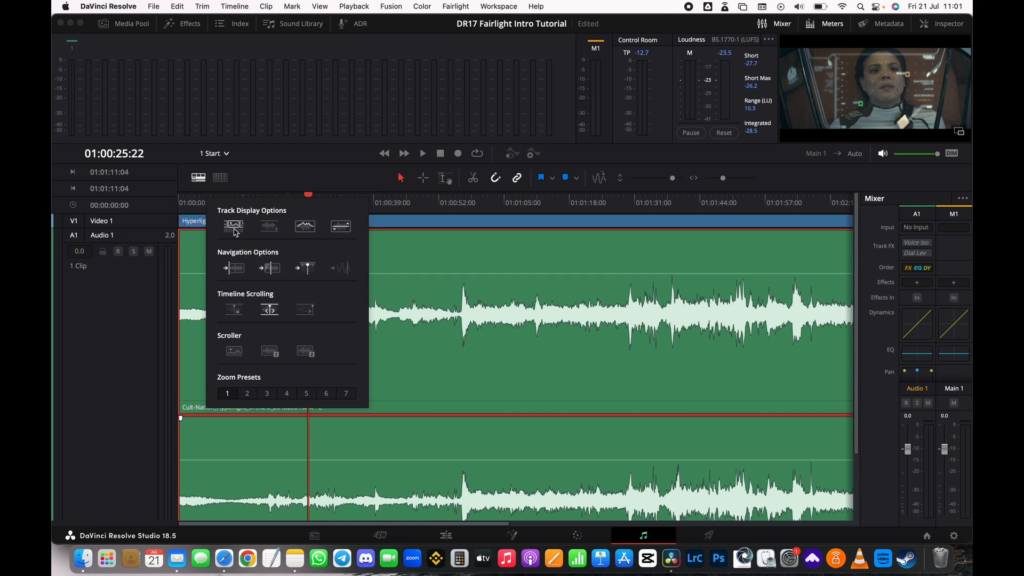
click(438, 228)
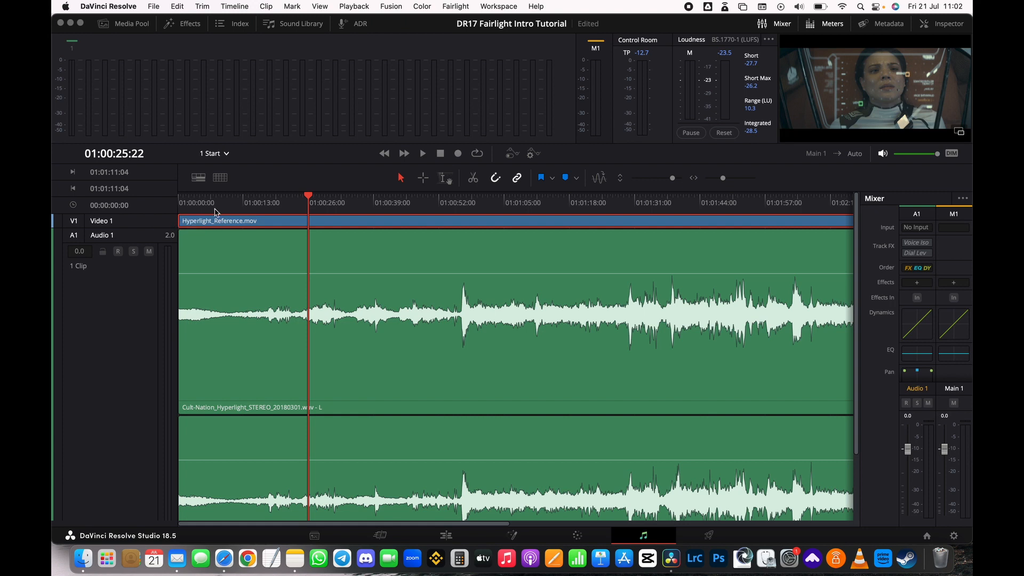
click(199, 177)
Reduce the track height so both channels of Audio 1 fit, zoom in slightly along the timeline, and deselect the video clip.
mouse_move(672, 180)
mouse_down()
mouse_move(645, 181)
mouse_move(657, 181)
mouse_up()
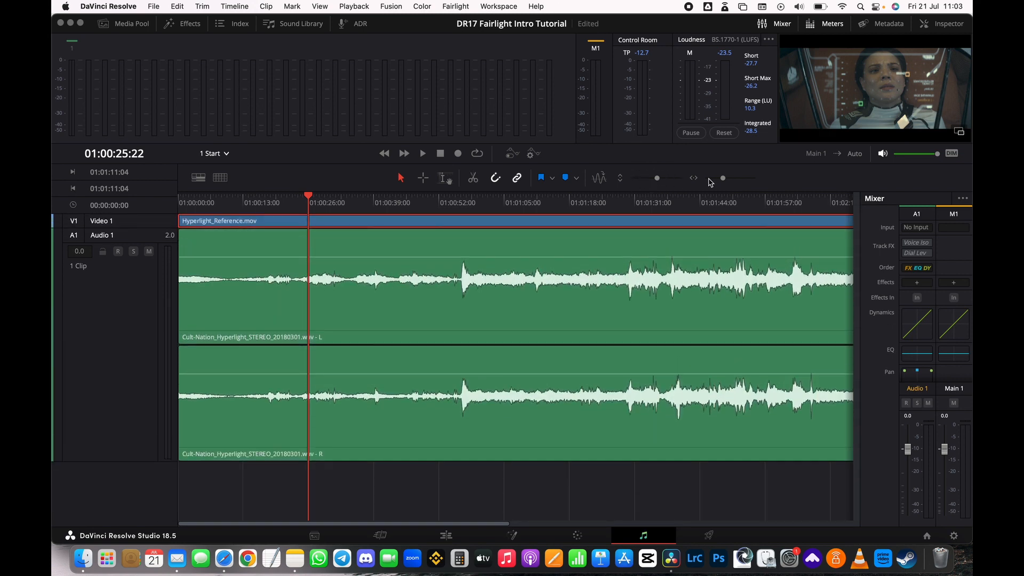
mouse_move(722, 180)
mouse_down()
mouse_move(736, 181)
mouse_move(713, 182)
mouse_move(726, 183)
mouse_up()
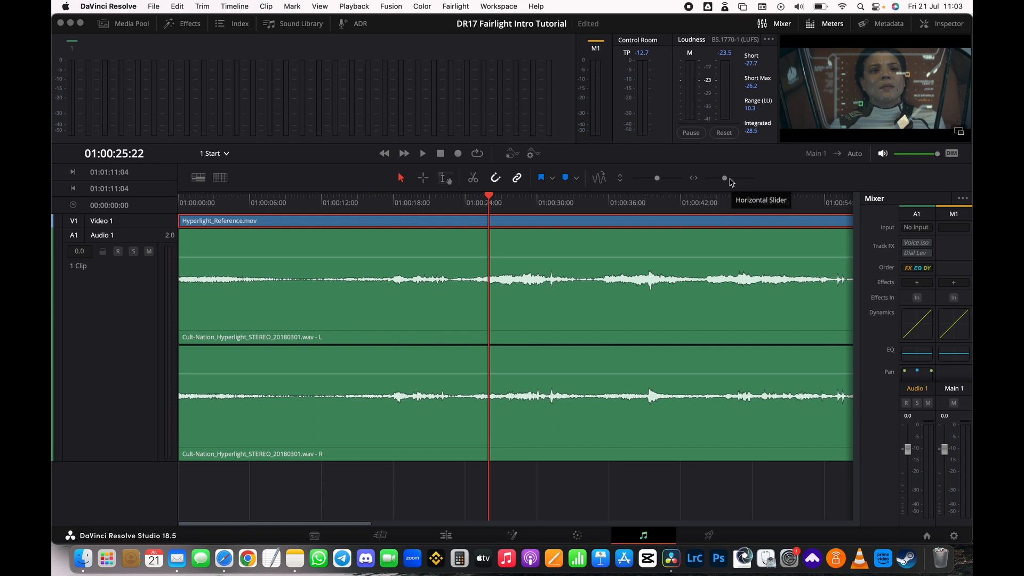
click(499, 489)
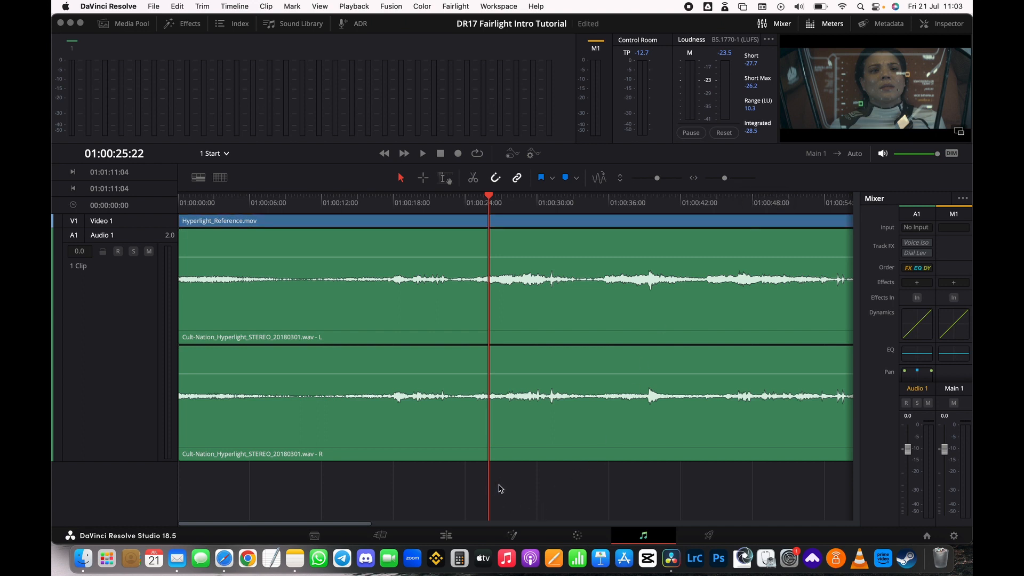
Zoom the timeline in and out until the full clip length fits its width, and lower the track height a little further.
scroll(510, 483, down, 5)
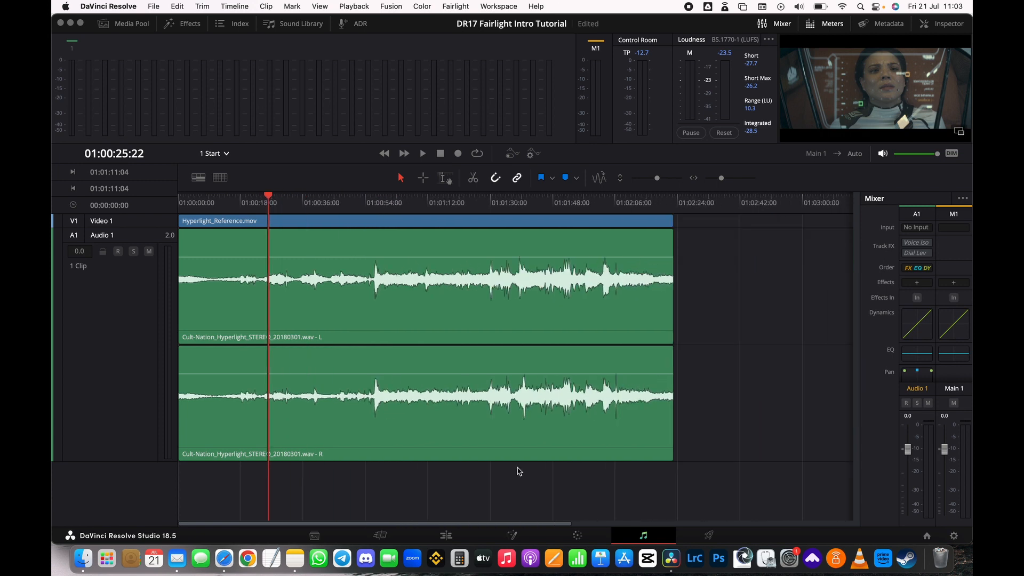
scroll(520, 464, up, 3)
scroll(525, 462, down, 4)
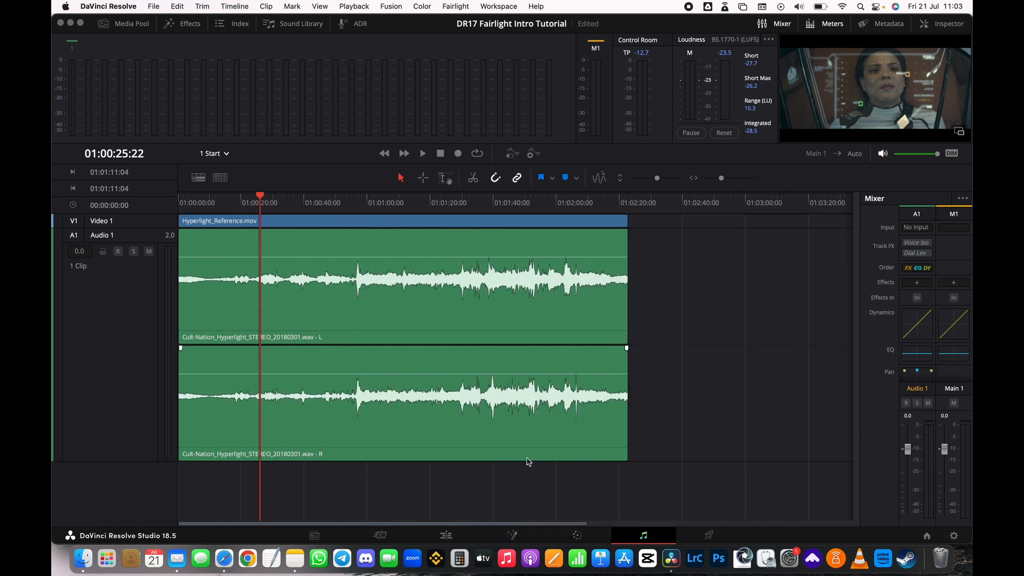
scroll(527, 459, down, 3)
scroll(524, 443, up, 4)
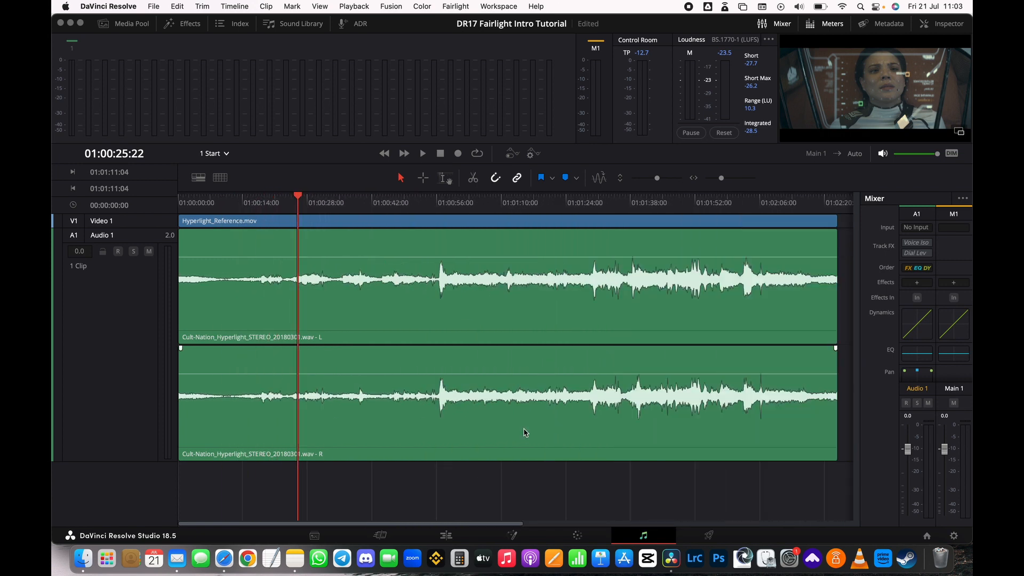
scroll(541, 395, up, 2)
scroll(541, 395, down, 4)
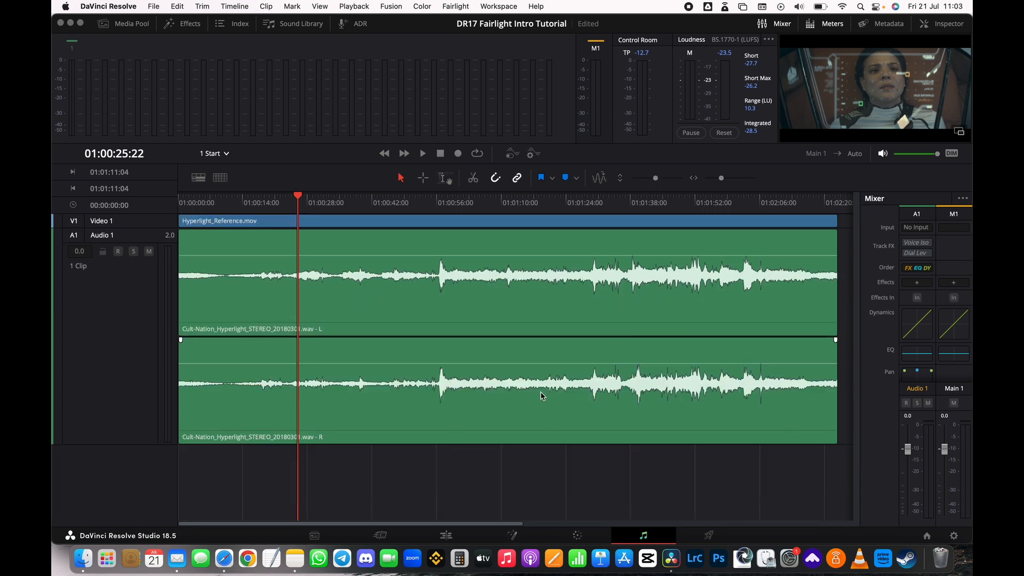
scroll(541, 395, up, 1)
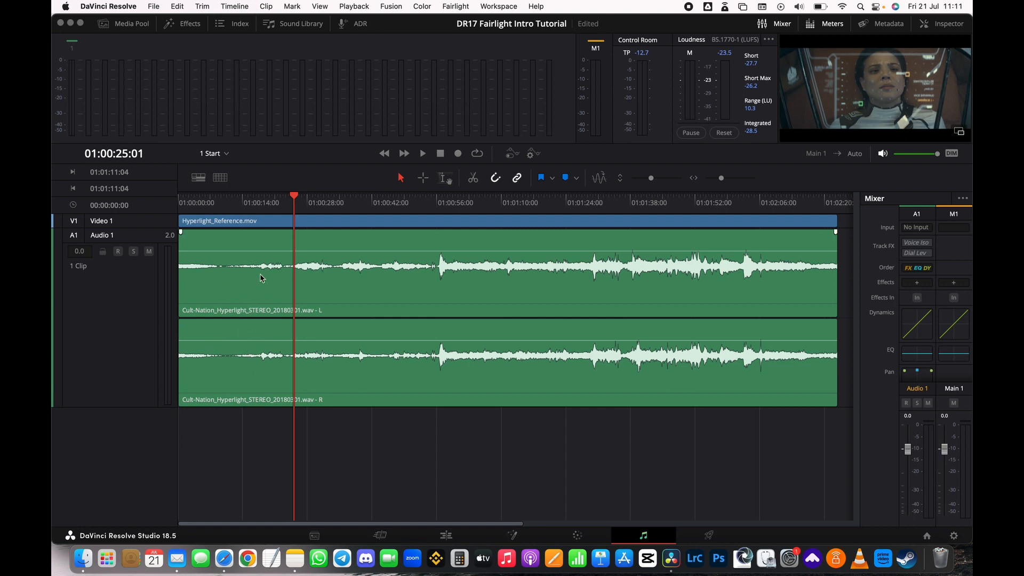
Compare selecting the whole Audio 1 track with selecting only its clip, moving the playhead to 01:00:23:01 in between.
click(127, 307)
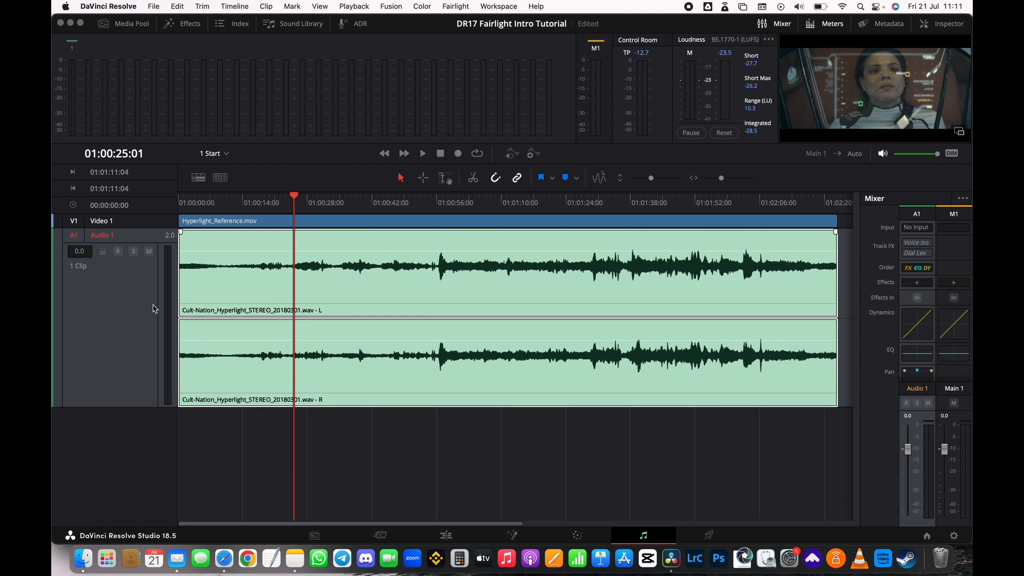
click(251, 288)
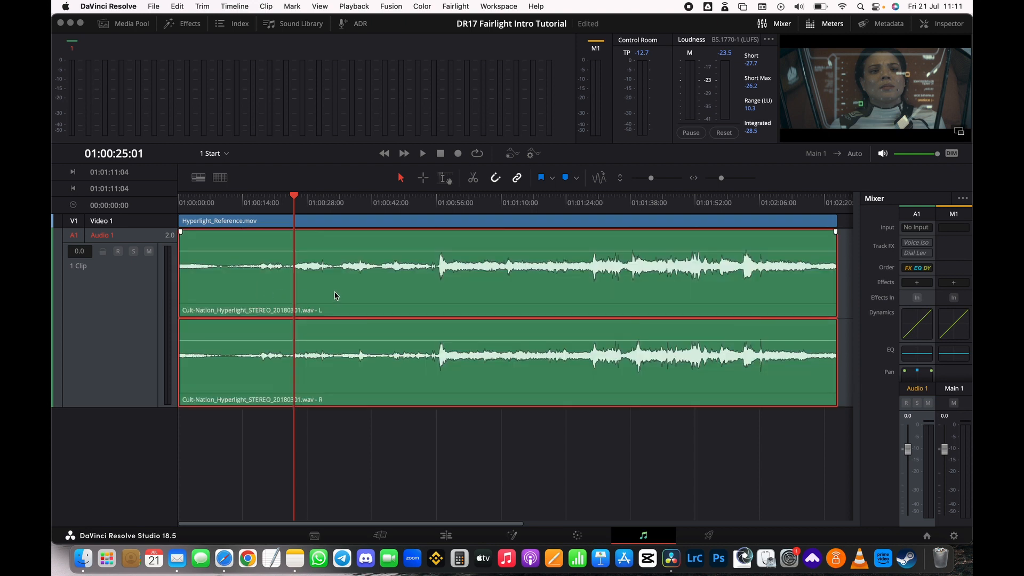
mouse_move(294, 197)
mouse_down()
mouse_move(270, 199)
mouse_move(297, 199)
mouse_move(284, 199)
mouse_up()
click(232, 296)
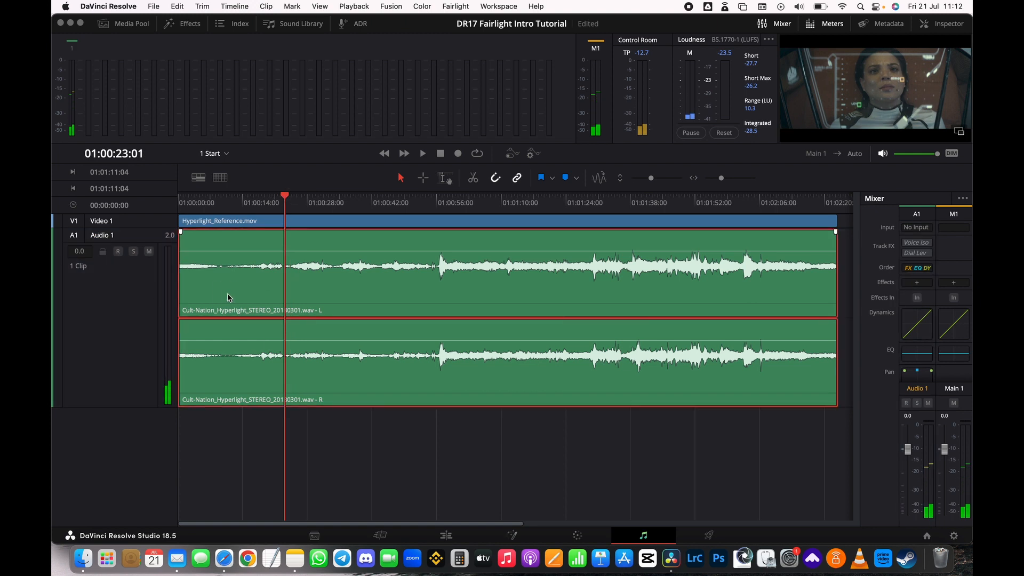
click(132, 295)
click(206, 295)
click(128, 294)
click(223, 296)
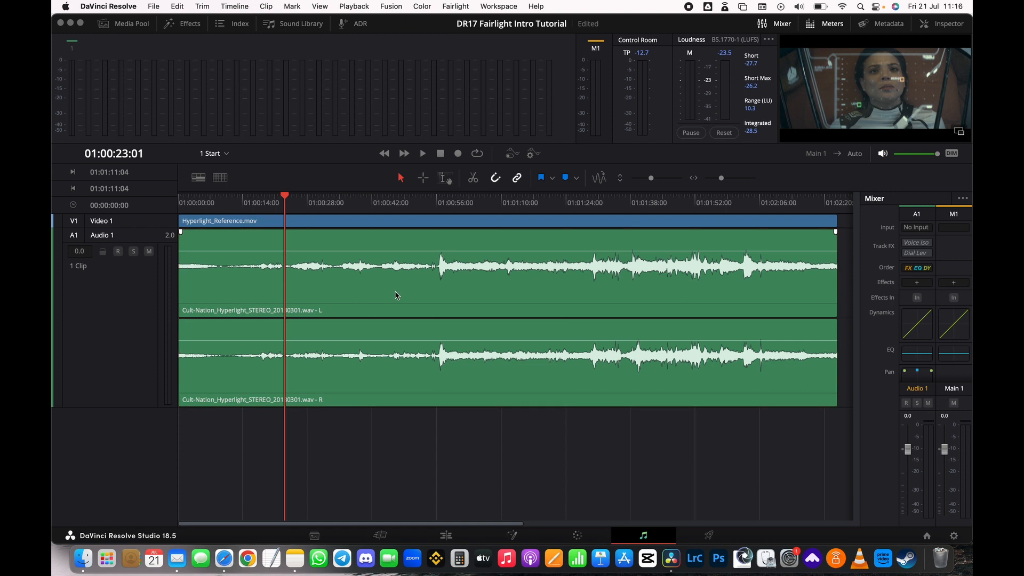
Return the playhead to 01:00:00:00 and watch the timeline full screen in the Cinema Viewer with the system volume raised.
drag(285, 197, 149, 199)
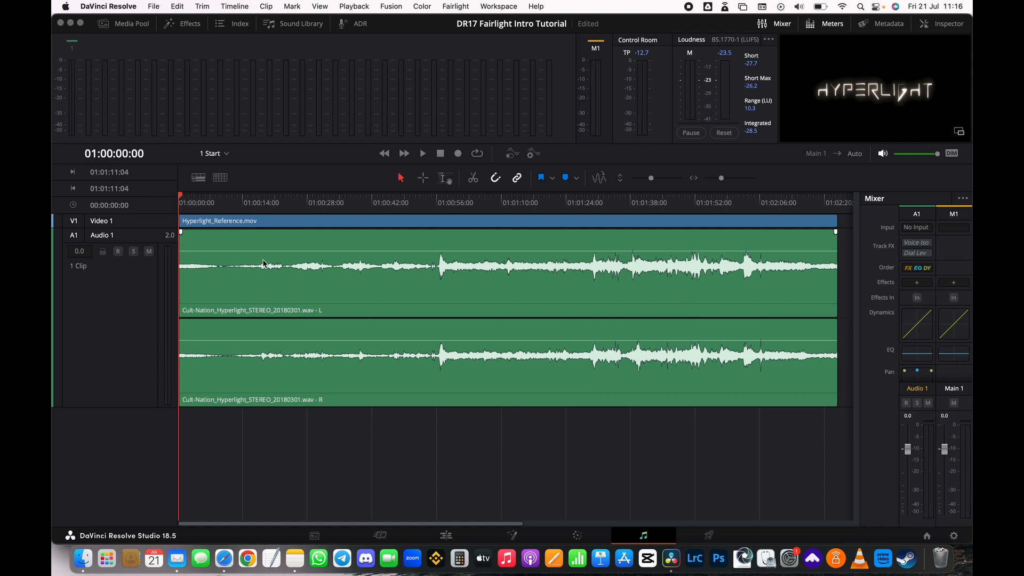
click(500, 7)
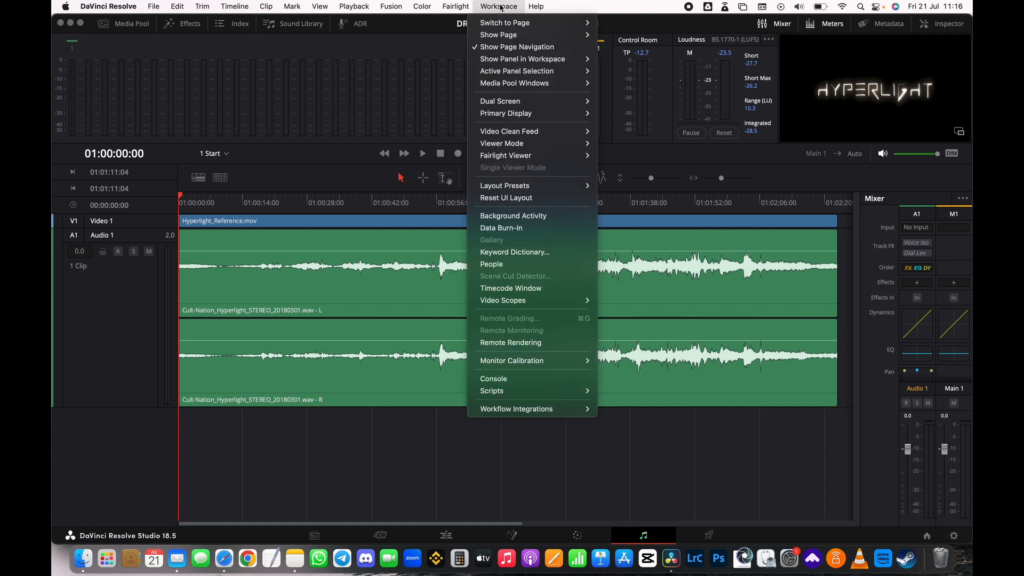
mouse_move(495, 148)
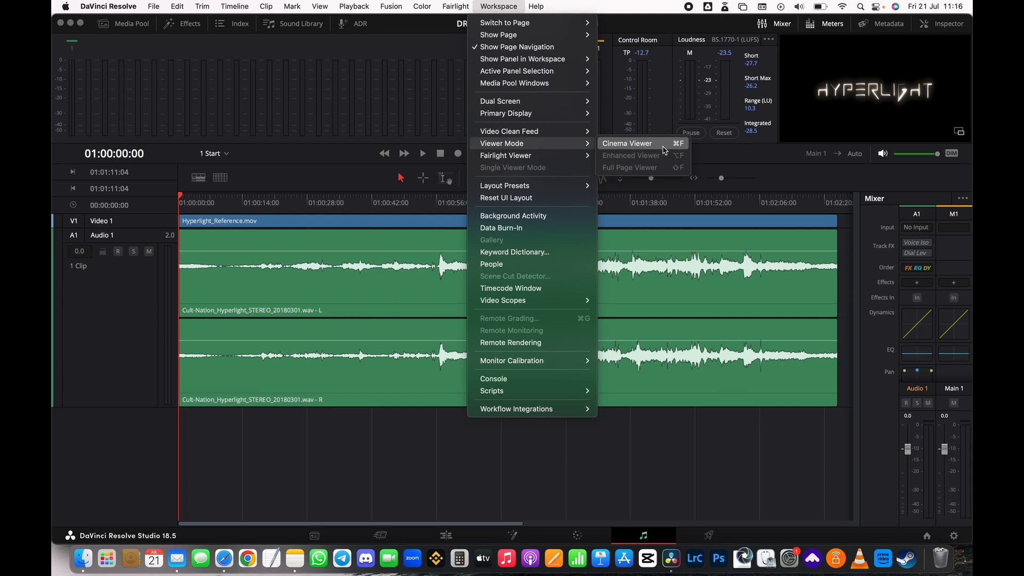
click(670, 462)
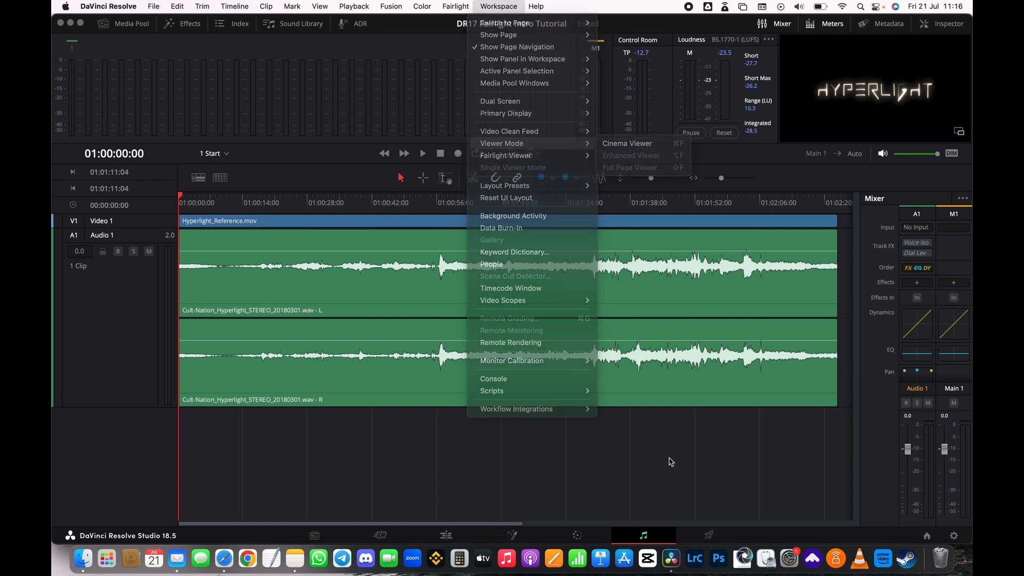
key(super+f)
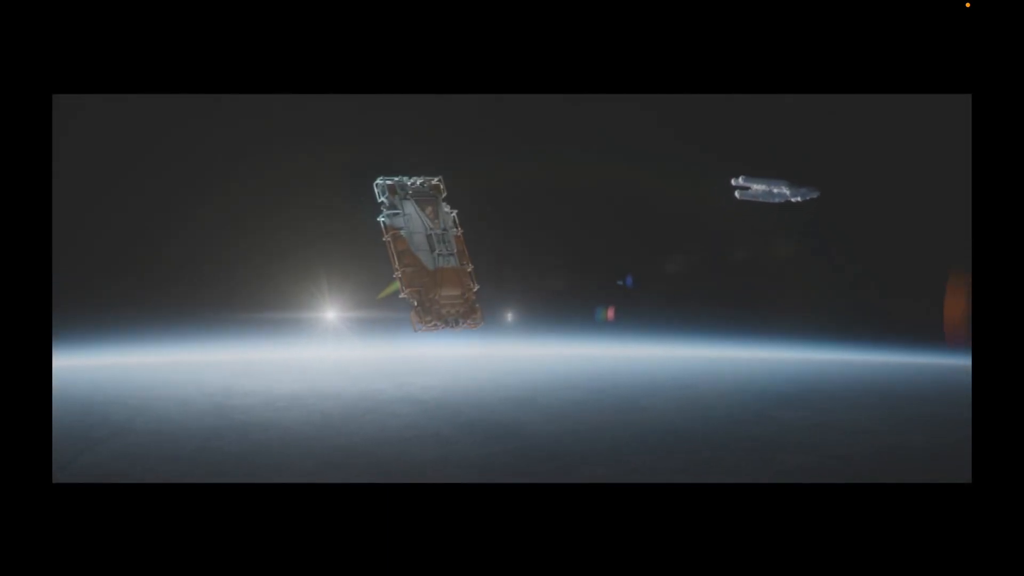
key(XF86AudioRaiseVolume)
key(XF86AudioRaiseVolume)
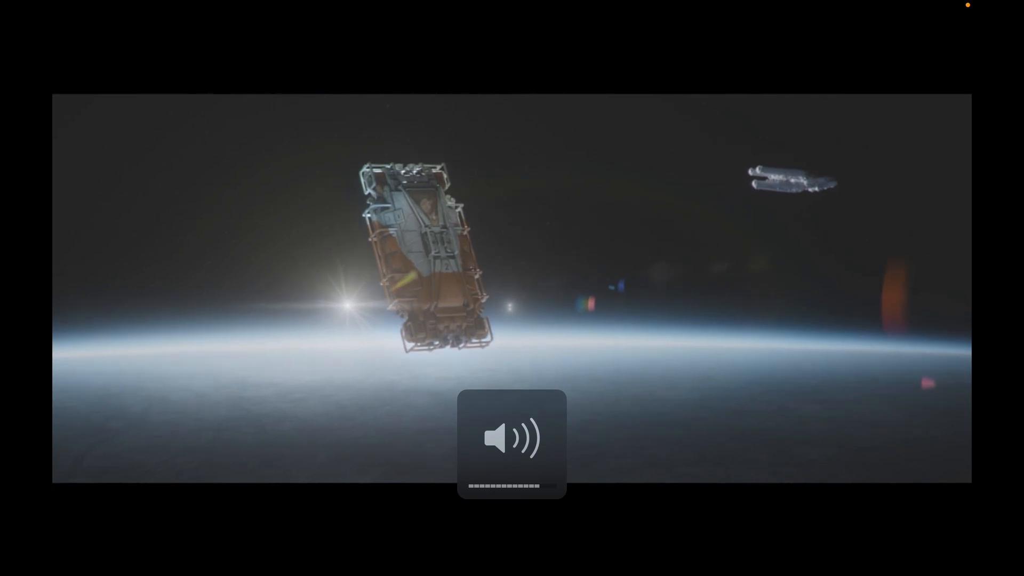
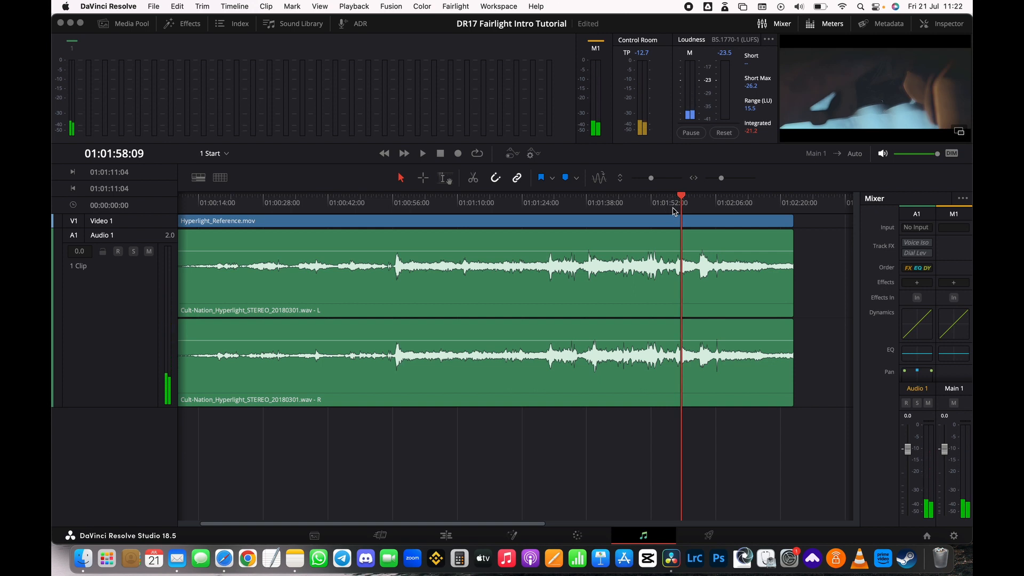
Move the playhead back to 01:01:07:11 and look through the project's timeline list, keeping 1 Start open.
click(681, 198)
drag(681, 198, 447, 213)
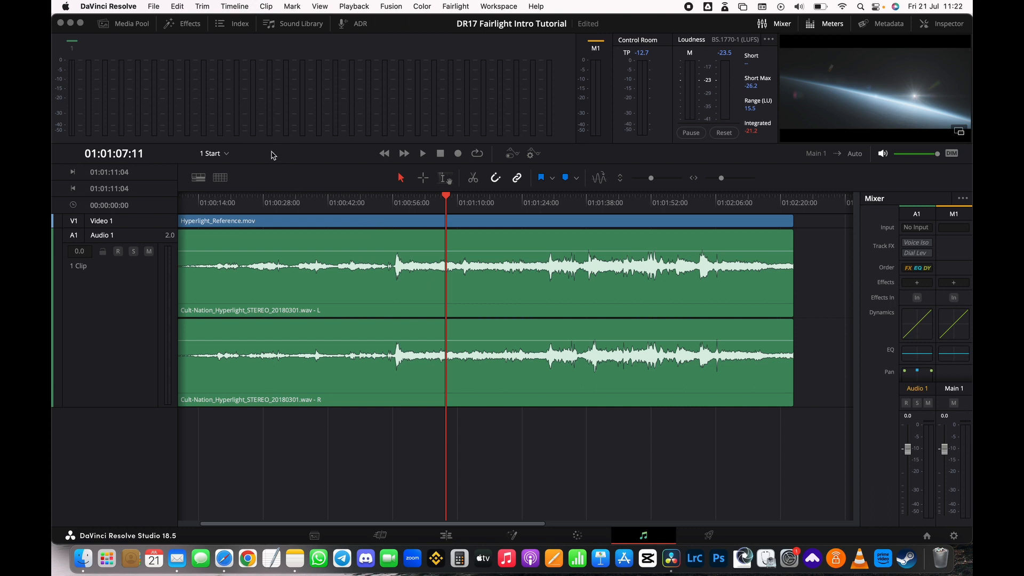
click(227, 154)
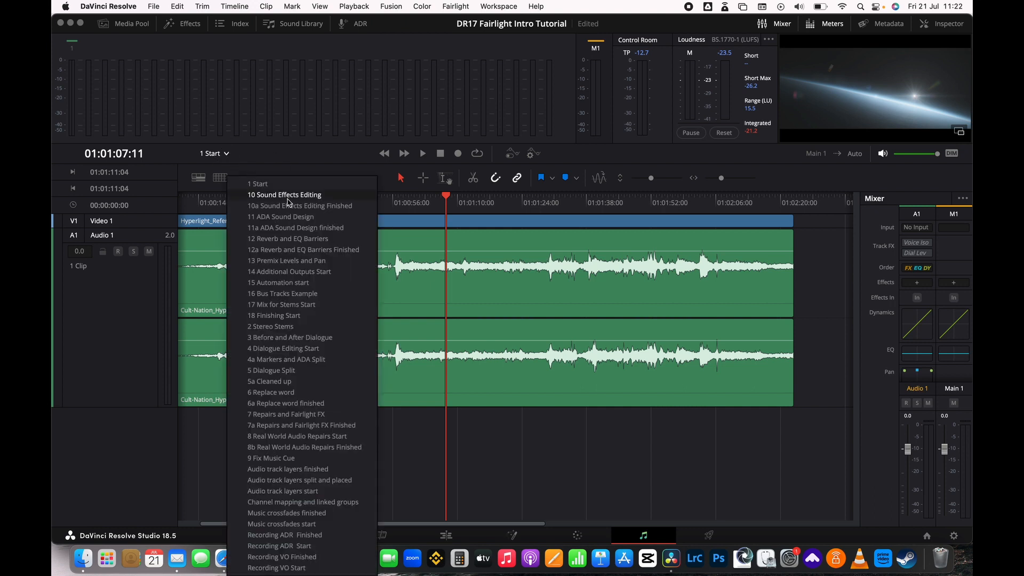
click(285, 156)
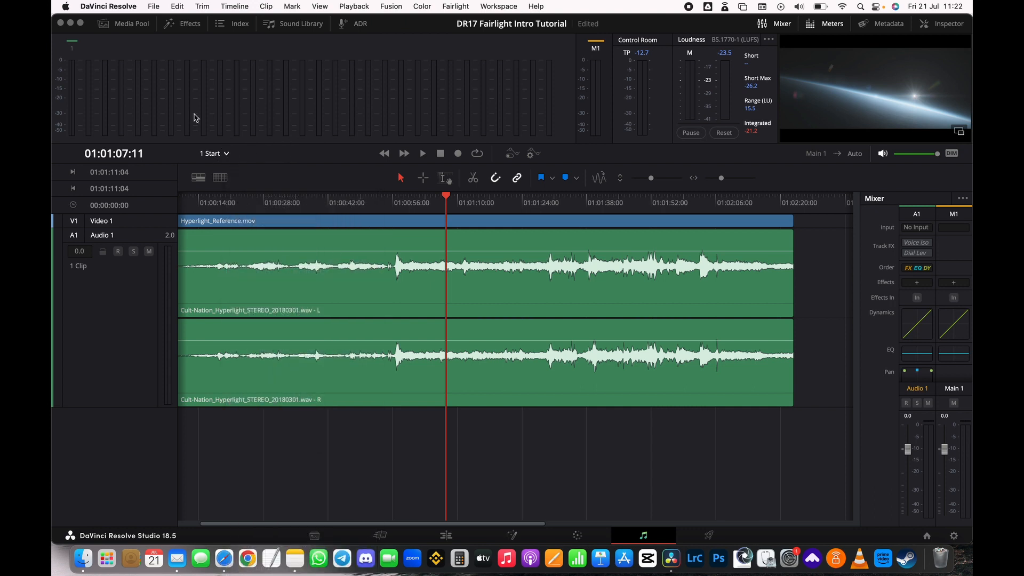
Open the 2 Stereo Stems timeline from the Timelines bin of the Media Pool, and hide the Media Pool again.
click(127, 24)
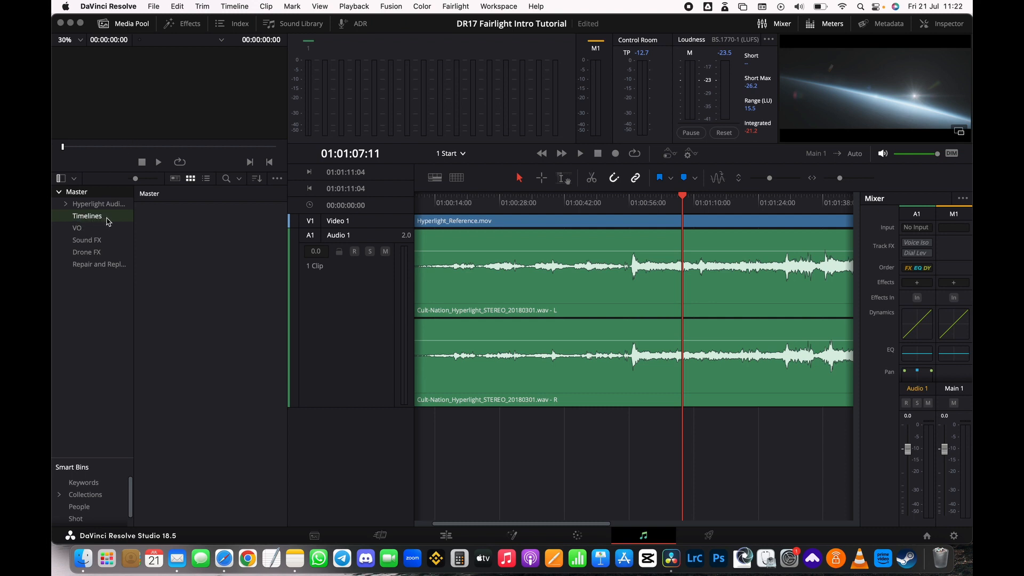
click(108, 218)
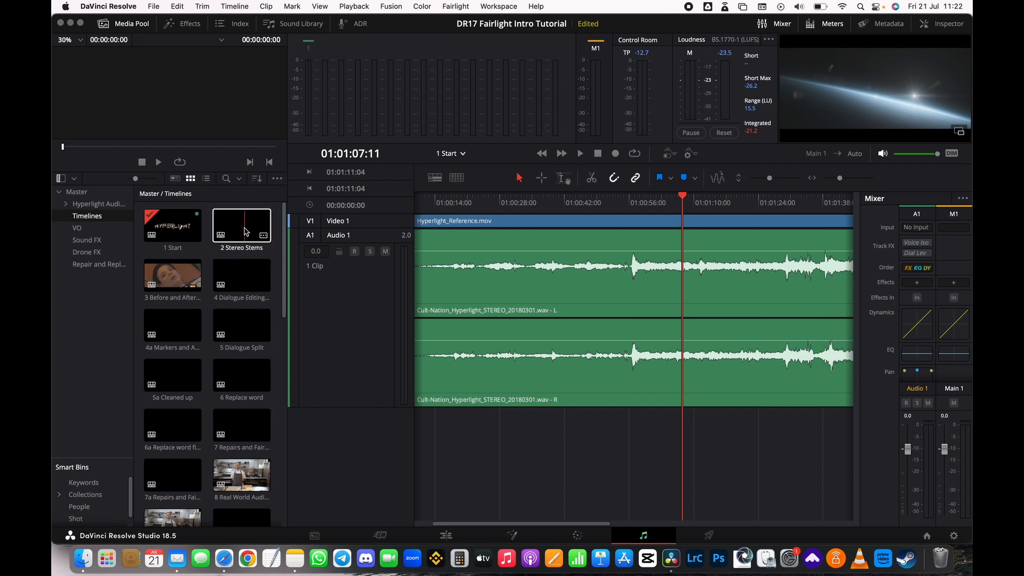
double_click(246, 231)
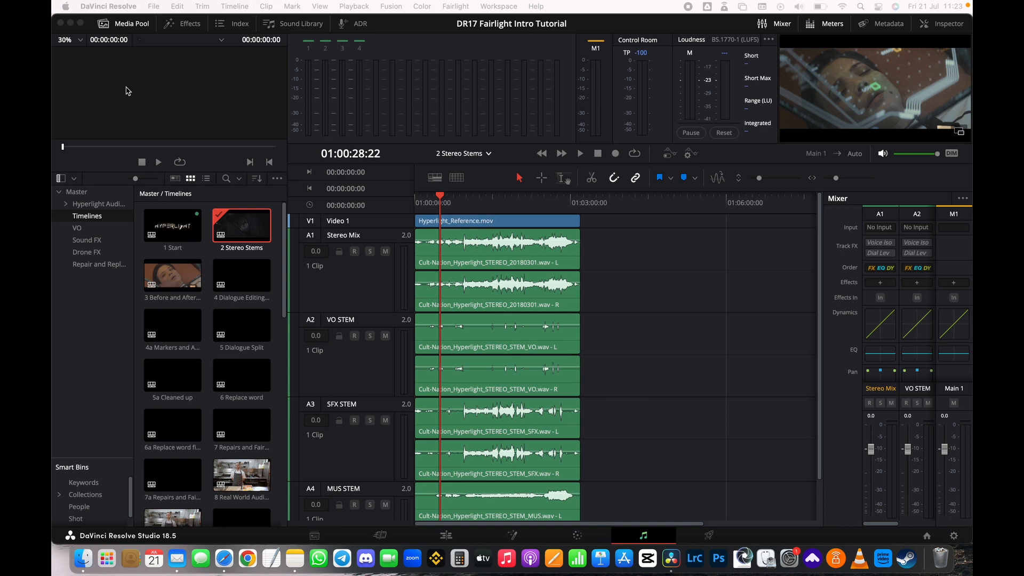
click(131, 24)
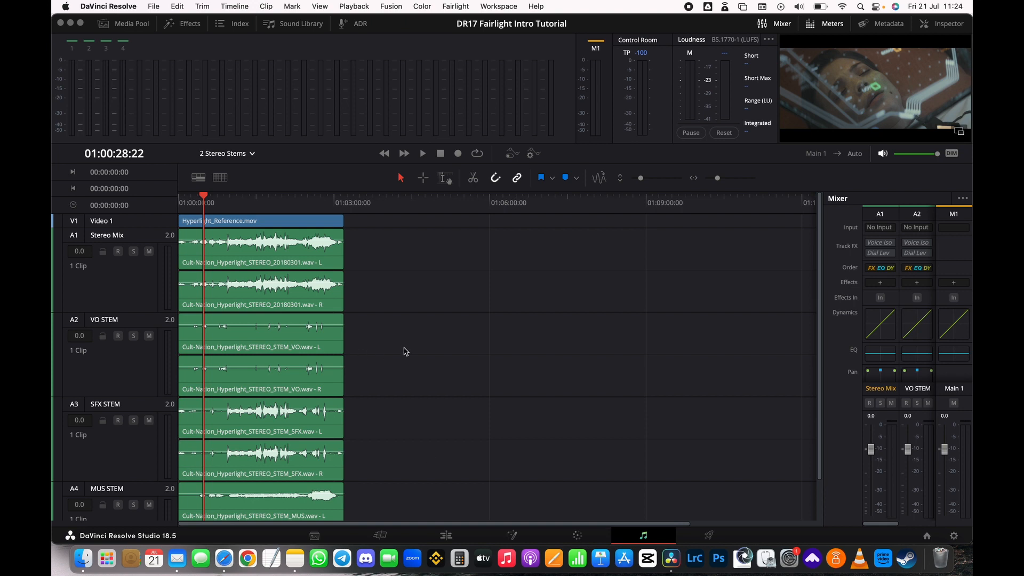
Adjust the track height in the stems timeline so the video track and all four stereo audio tracks fit in view.
scroll(409, 350, down, 3)
scroll(409, 350, up, 8)
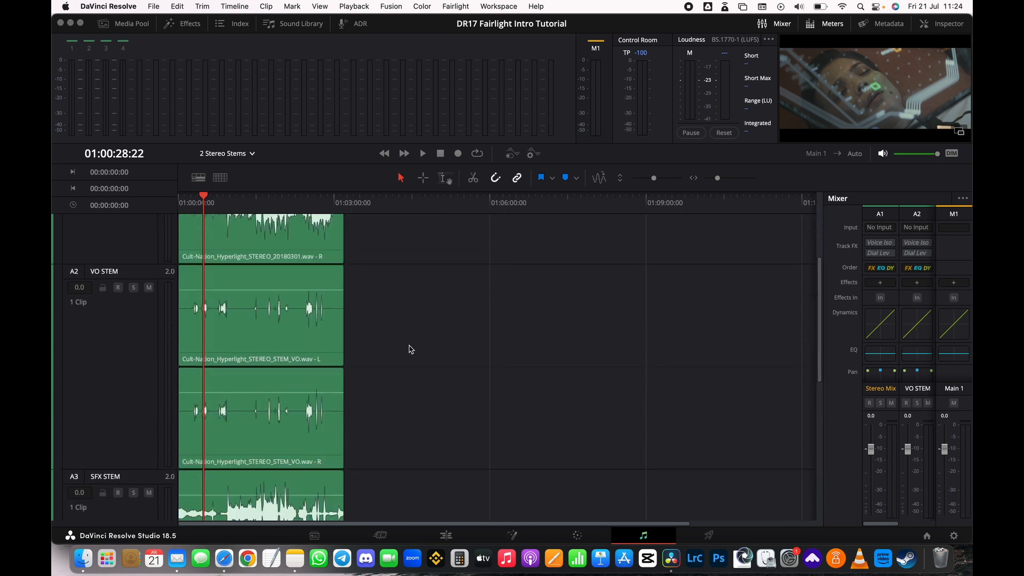
scroll(411, 349, down, 8)
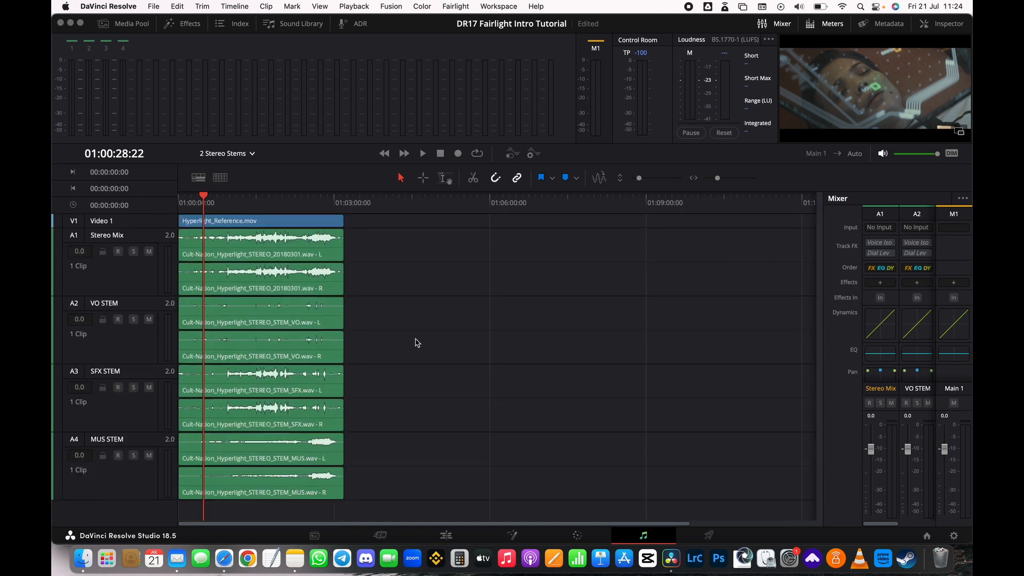
drag(441, 524, 390, 529)
Select the Stereo Mix, VO STEM, SFX STEM and MUS STEM tracks one after another, going back up to VO STEM.
click(130, 284)
click(134, 347)
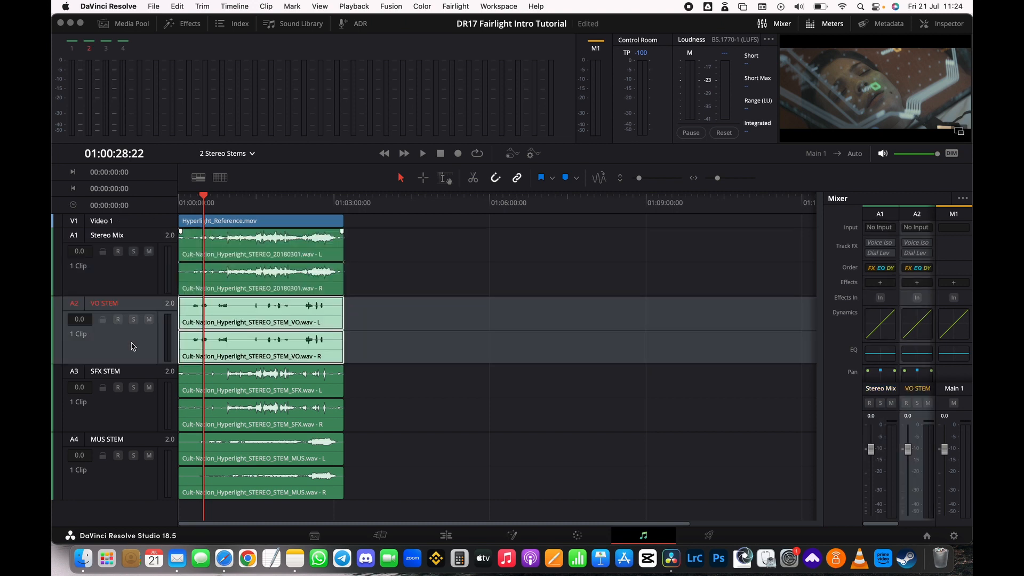
click(127, 416)
click(116, 479)
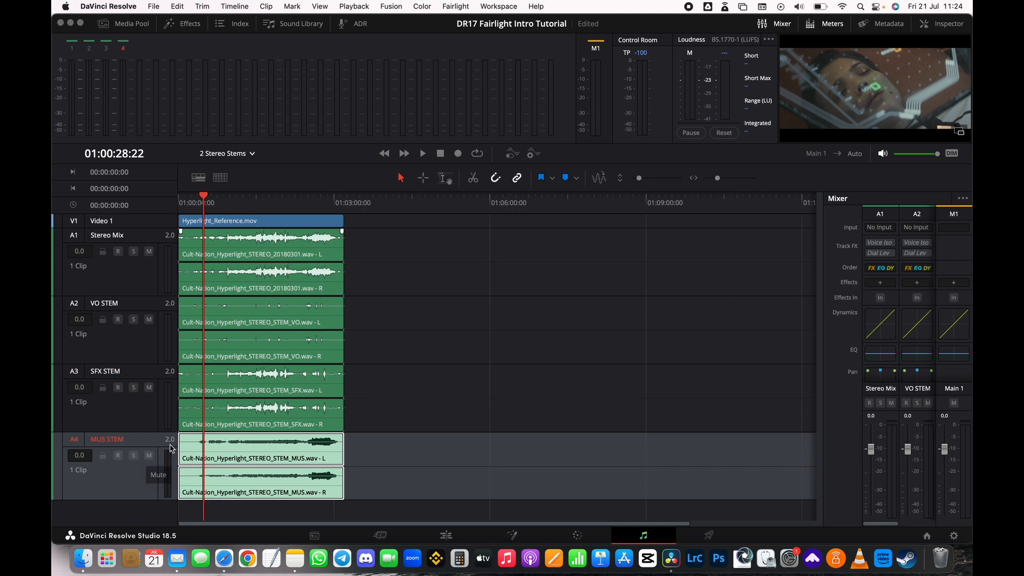
click(133, 420)
click(133, 349)
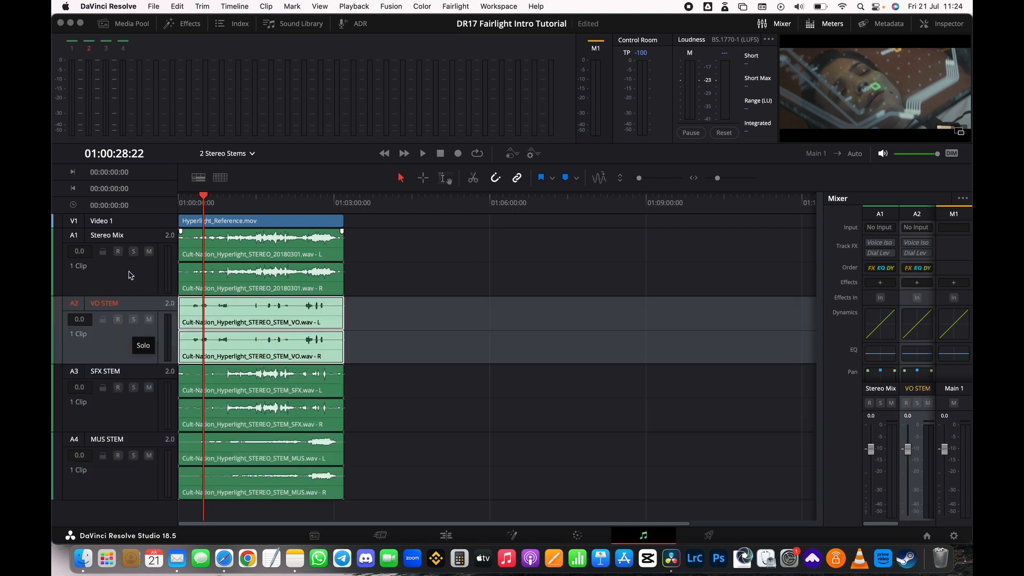
Select the Stereo Mix, VO STEM and SFX STEM tracks in turn, ending back on Stereo Mix.
click(131, 276)
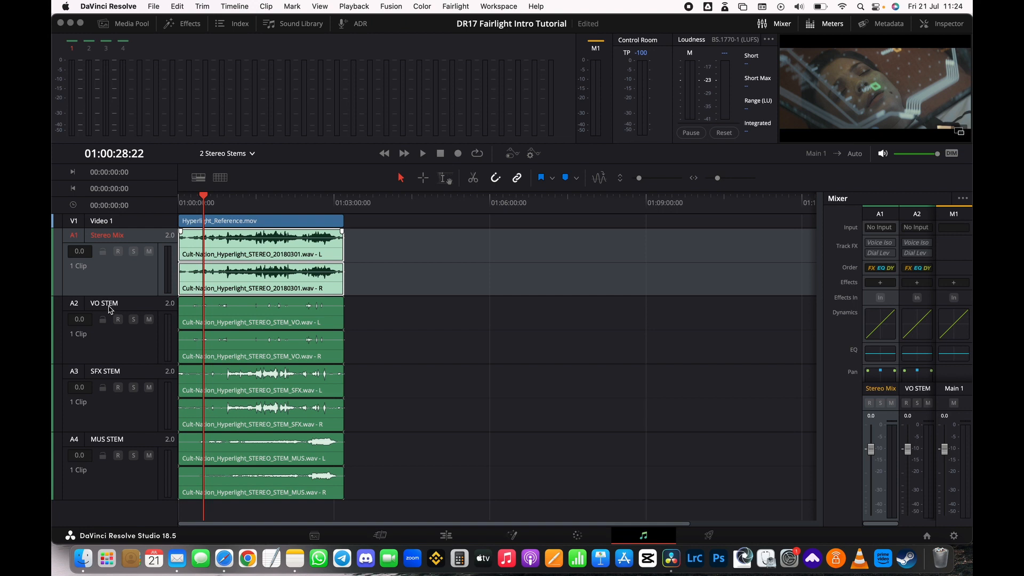
click(131, 348)
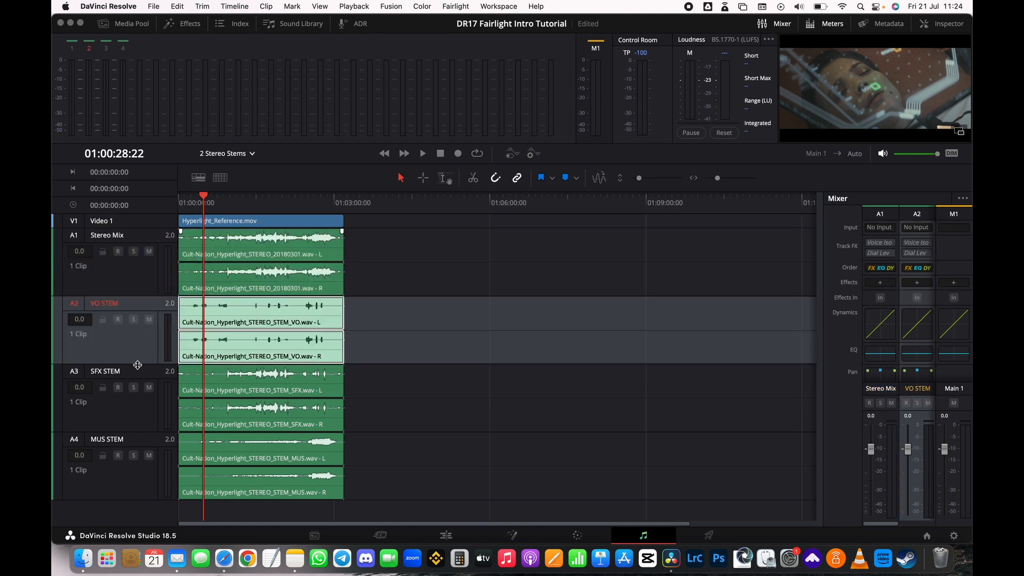
click(135, 410)
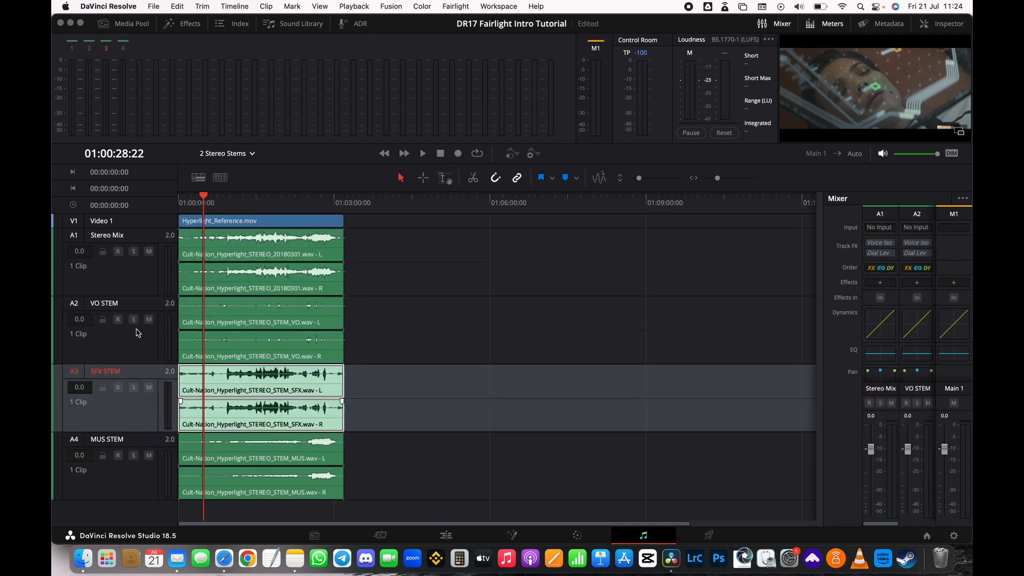
click(142, 274)
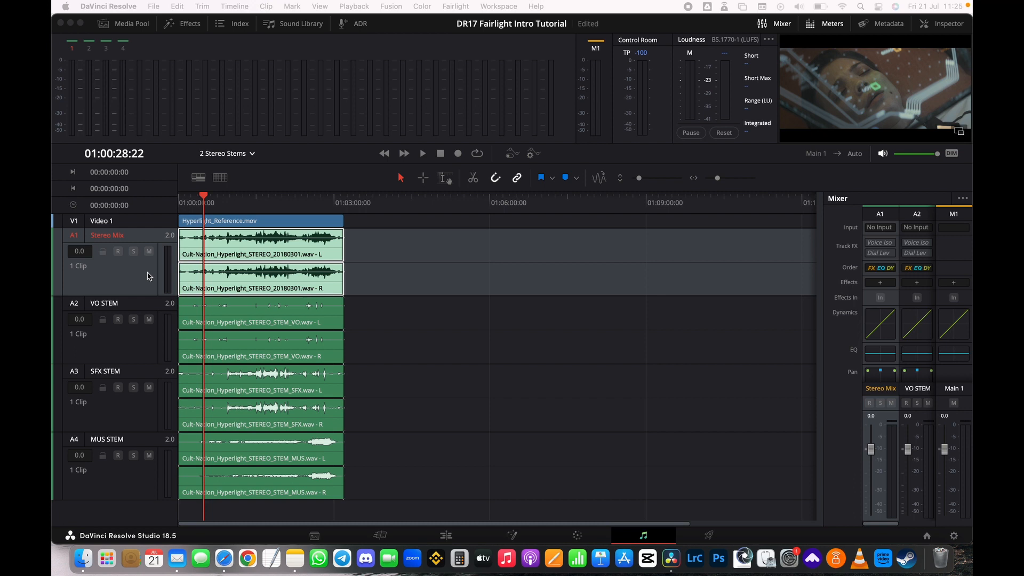
Move the playhead to 01:00:18:08, clear the clip selection and mute the Stereo Mix track.
click(194, 197)
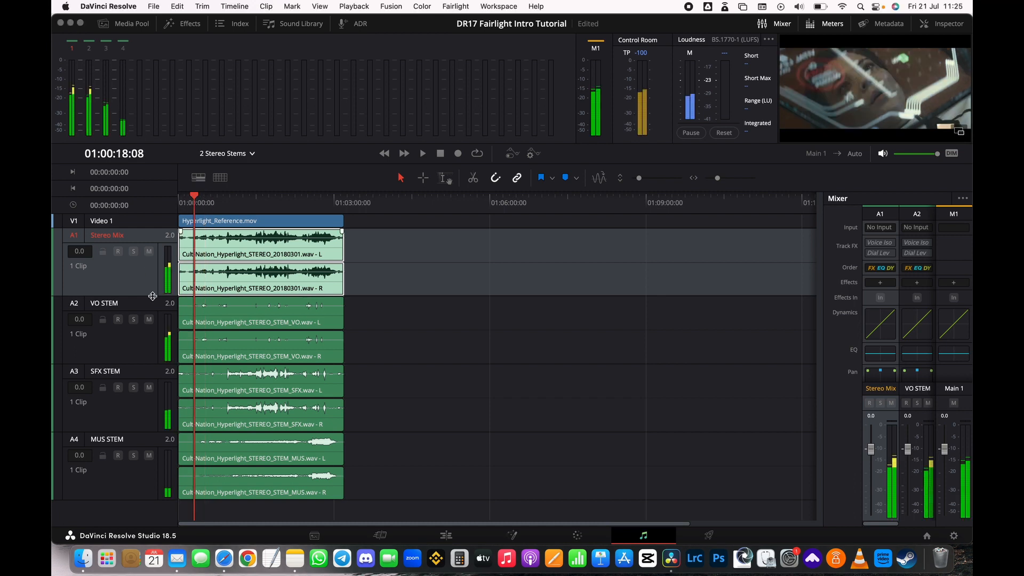
click(127, 271)
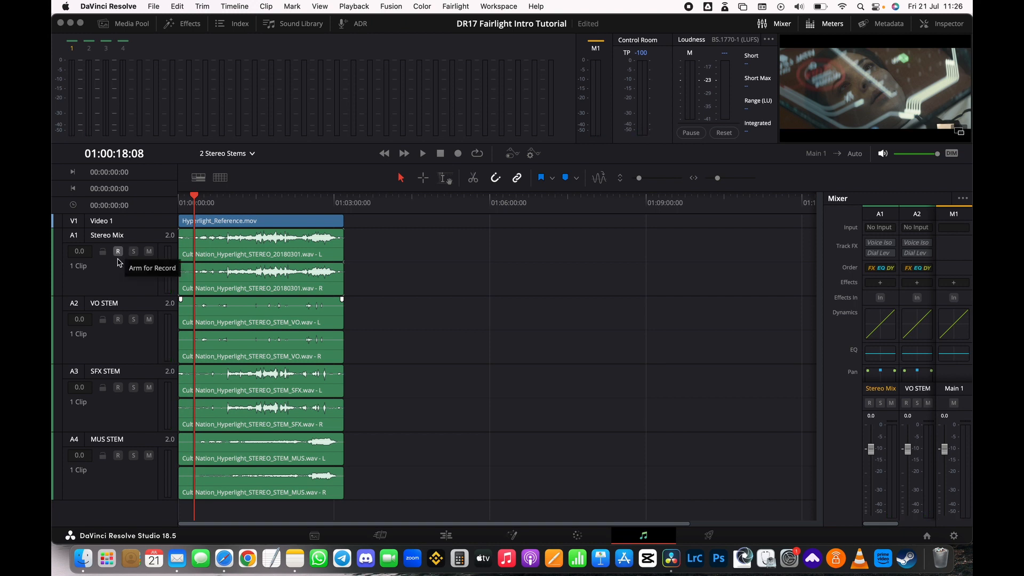
click(149, 252)
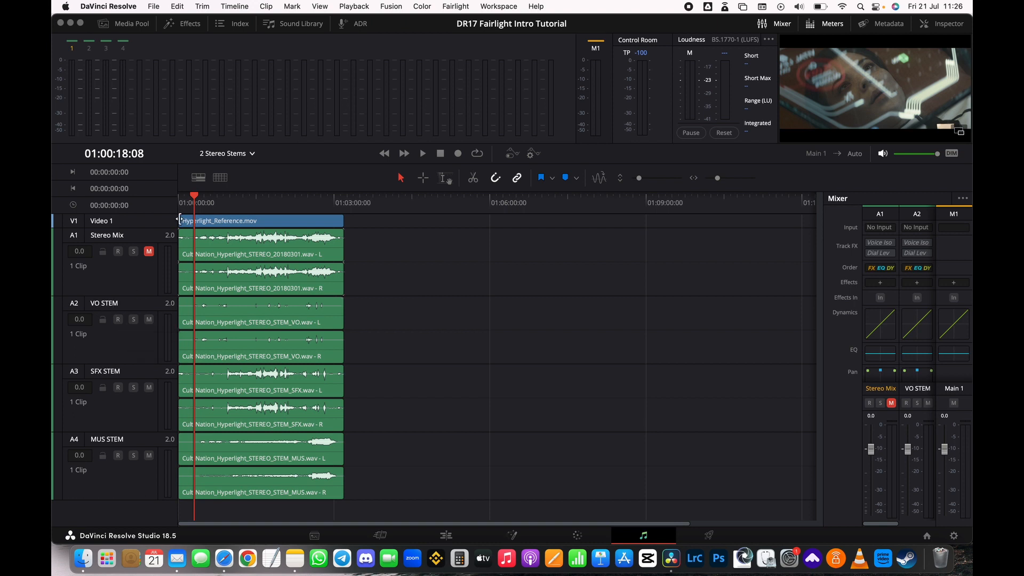
Solo the VO STEM track and play it from near the start of the timeline, stopping at 01:00:33:14.
drag(194, 196, 187, 200)
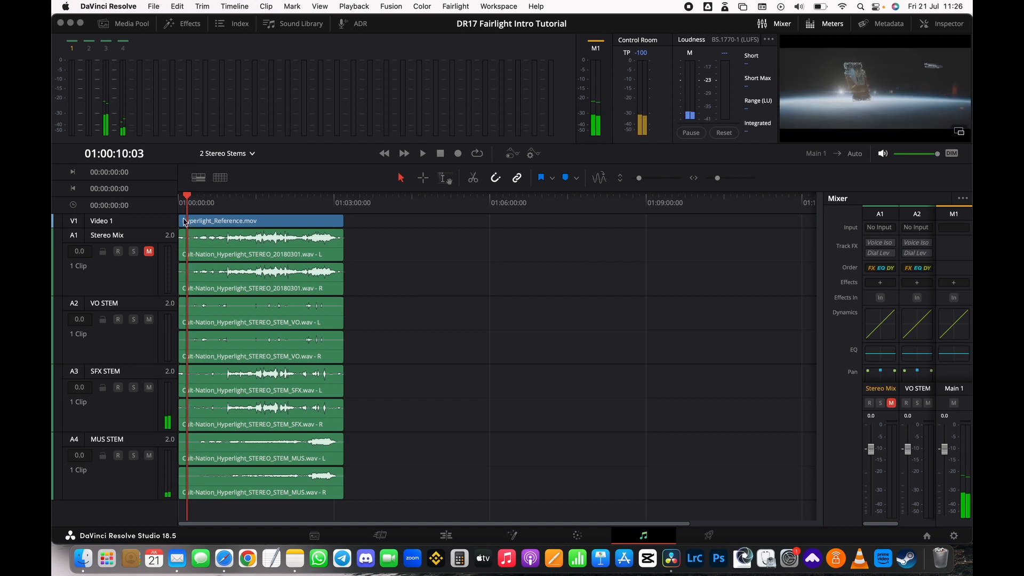
click(134, 319)
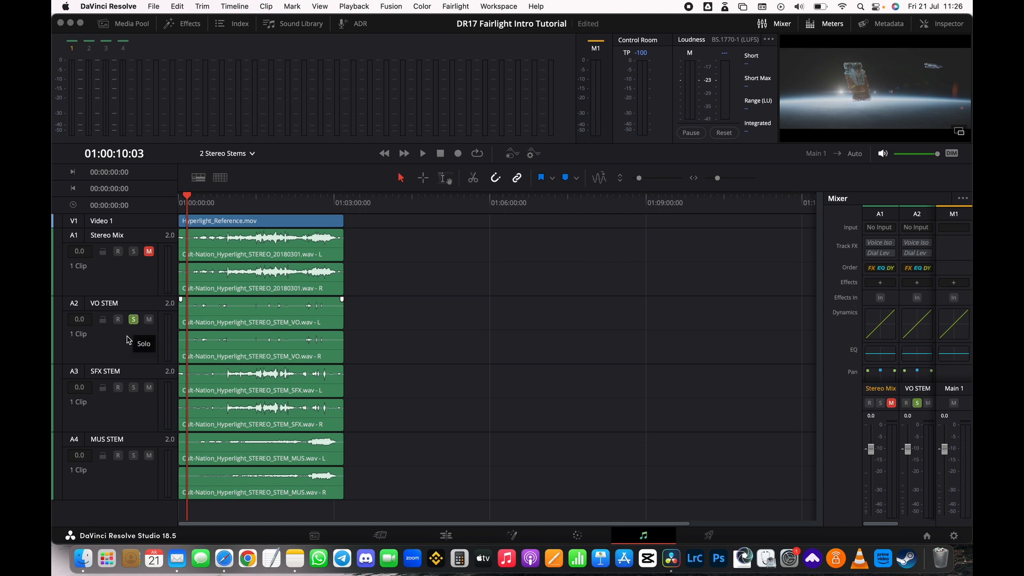
drag(188, 197, 191, 197)
key(space)
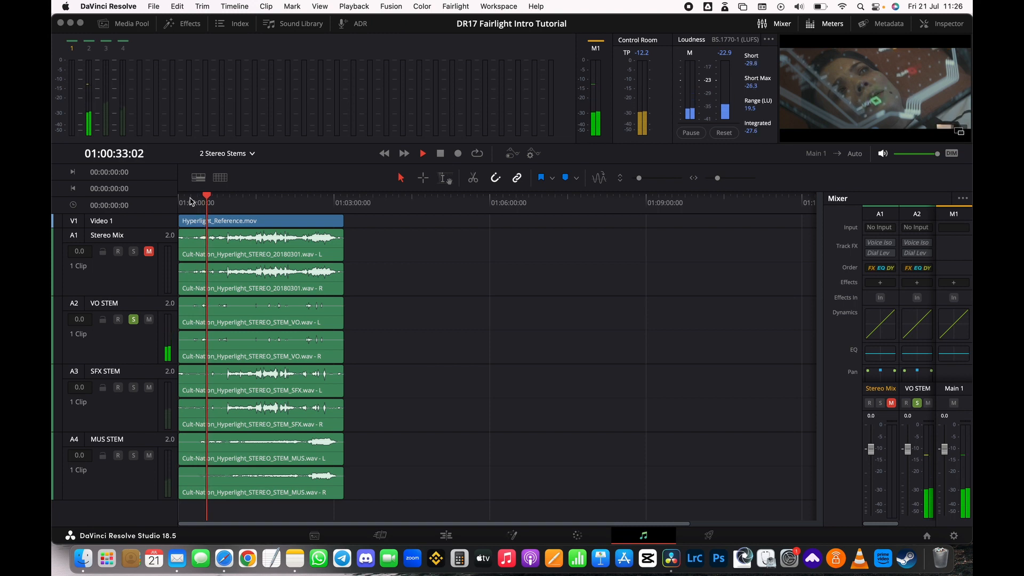
key(space)
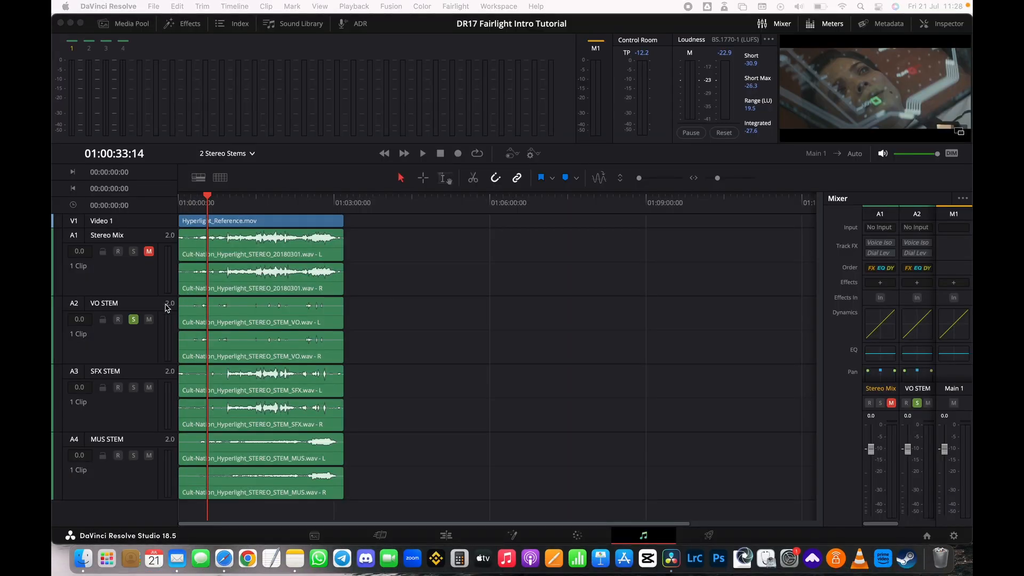
Switch the solo from VO STEM to SFX STEM and zoom the timeline in so the clips spread wider.
click(133, 321)
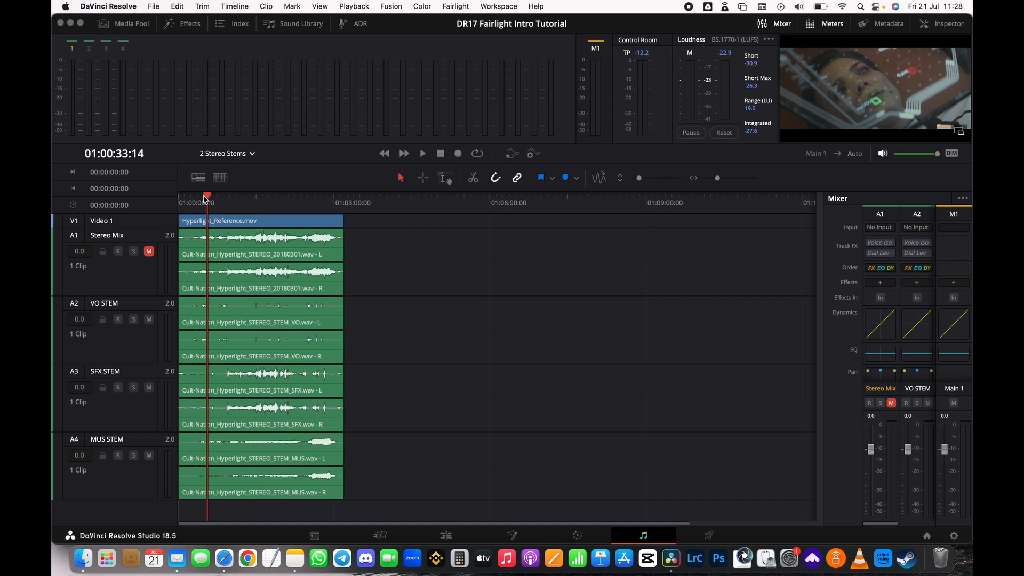
mouse_move(208, 200)
mouse_down()
mouse_move(193, 200)
mouse_move(208, 200)
mouse_up()
click(133, 388)
drag(718, 178, 720, 182)
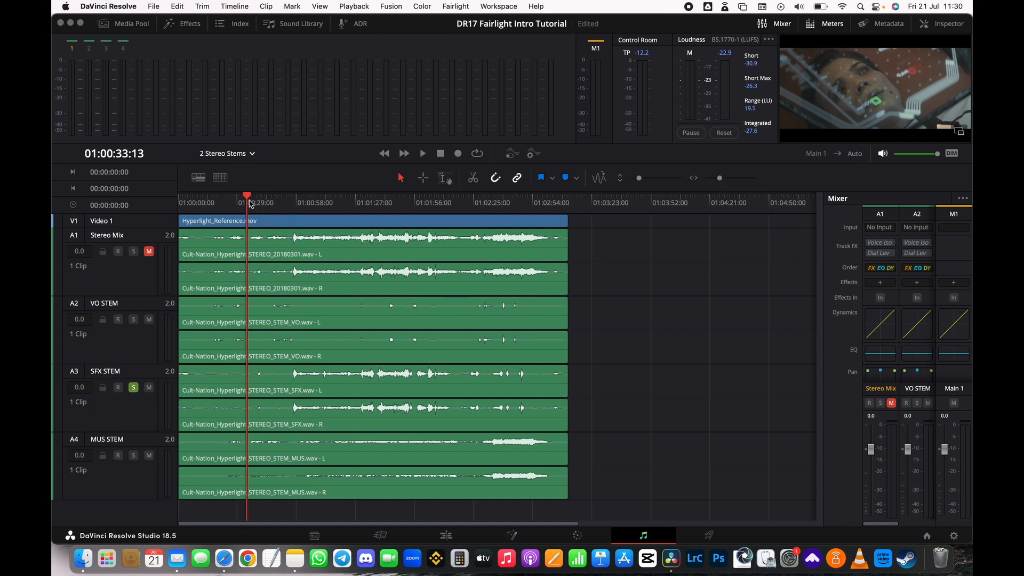
Play the soloed SFX STEM from 01:00:29:20, skip ahead to the louder effects section, and stop at 01:01:40:20.
drag(247, 199, 239, 199)
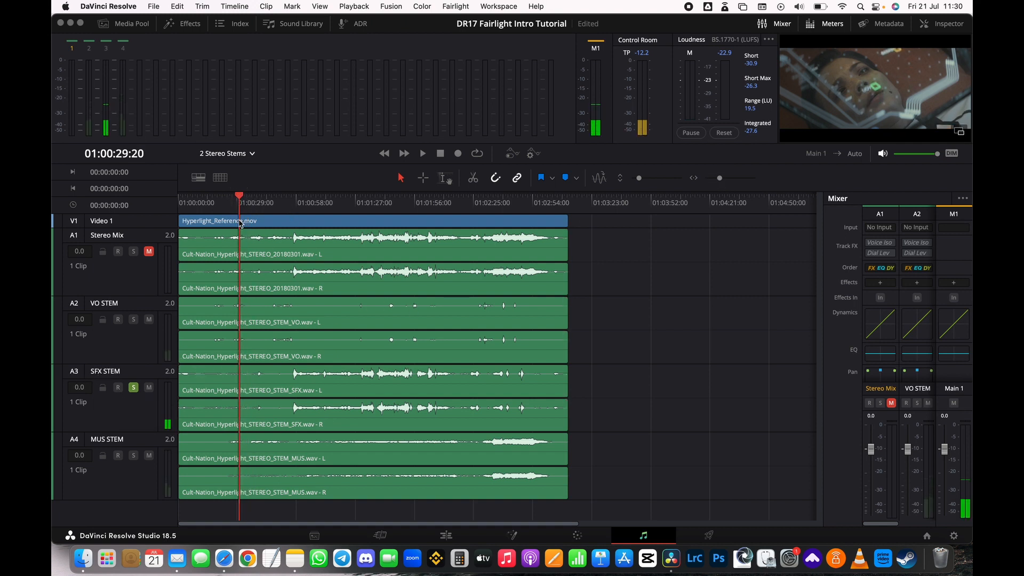
key(space)
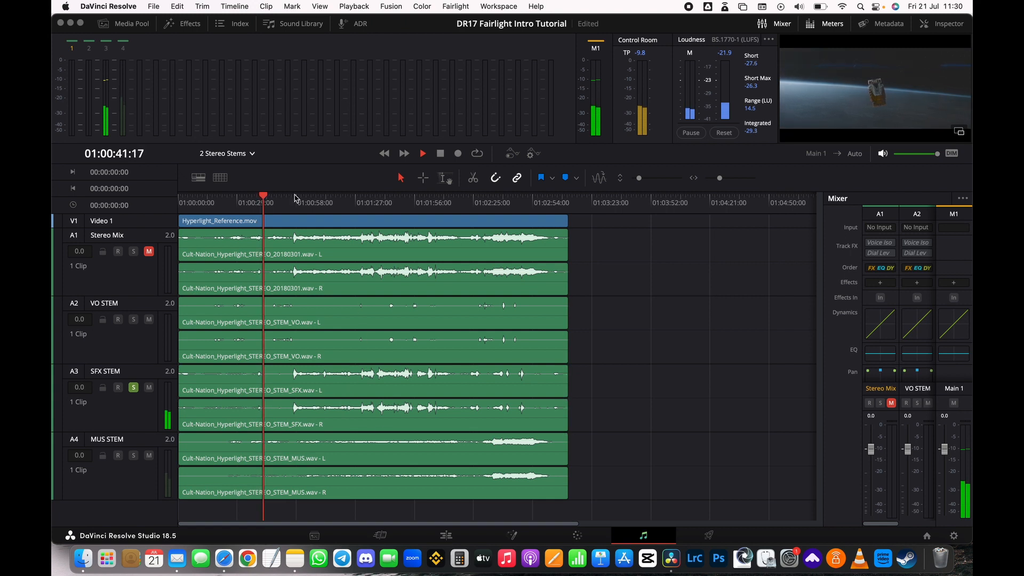
drag(267, 195, 364, 197)
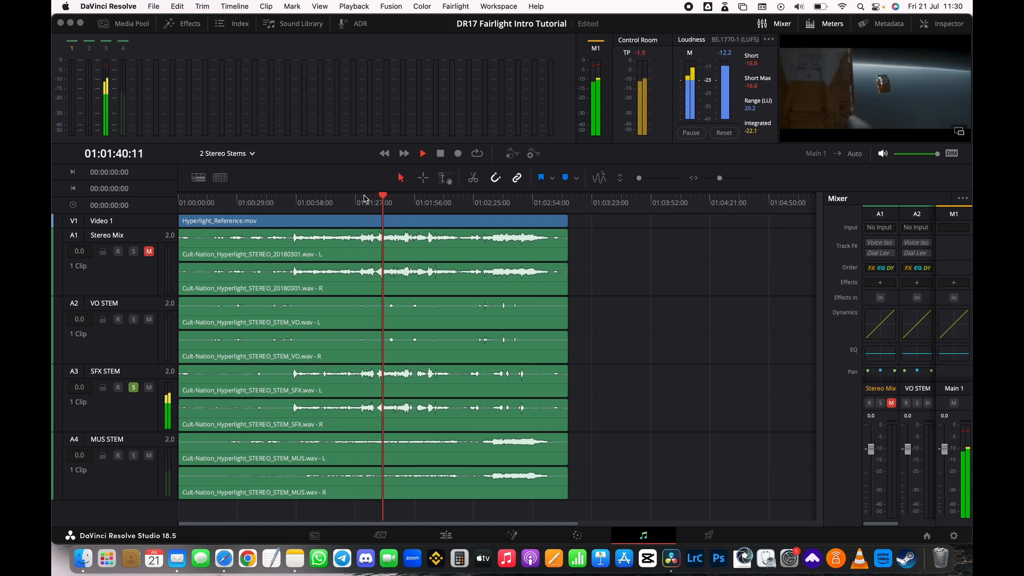
key(space)
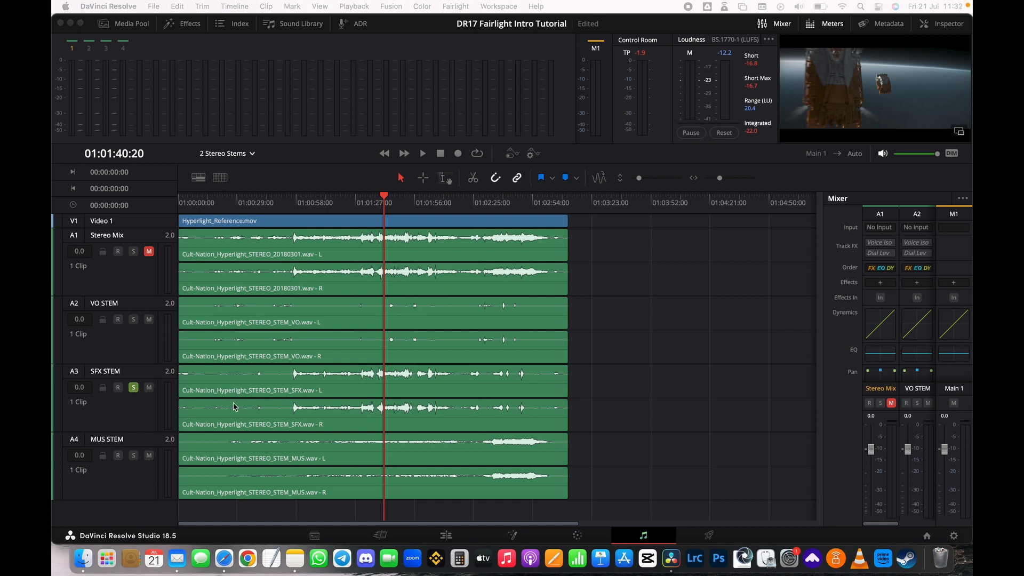
Solo only the MUS STEM track, play it until 01:01:46:18, and clear its solo.
click(134, 456)
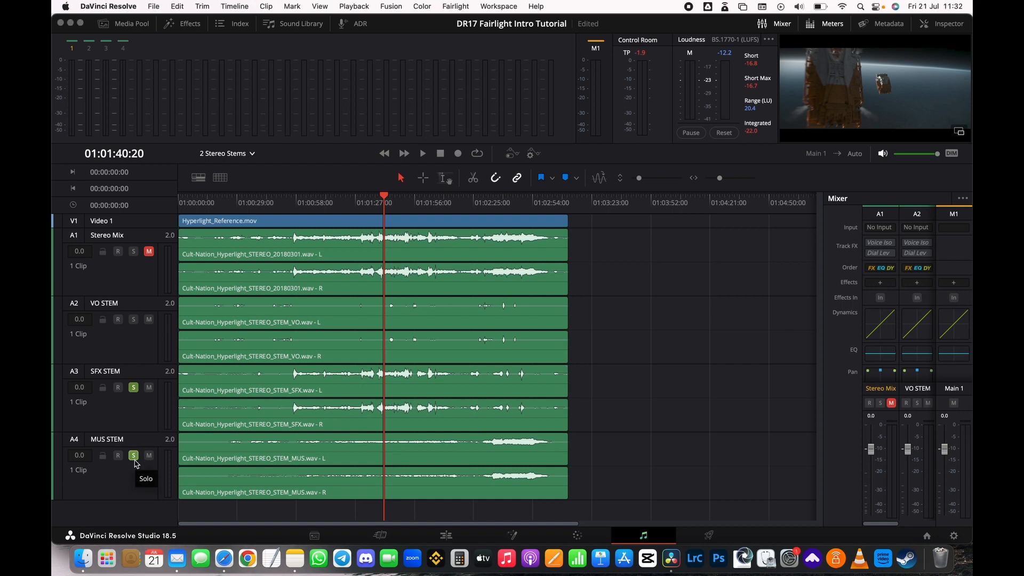
click(134, 388)
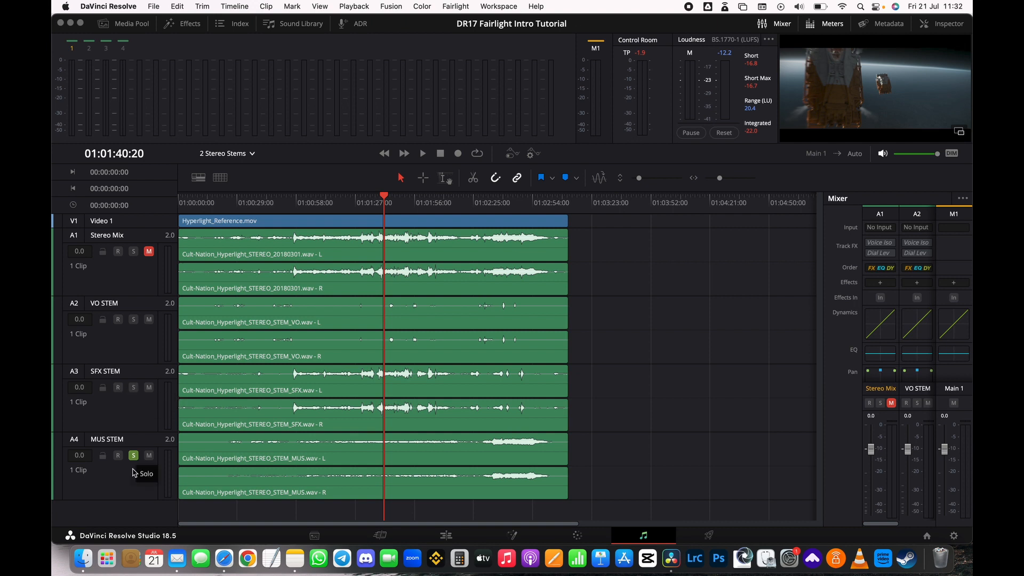
key(space)
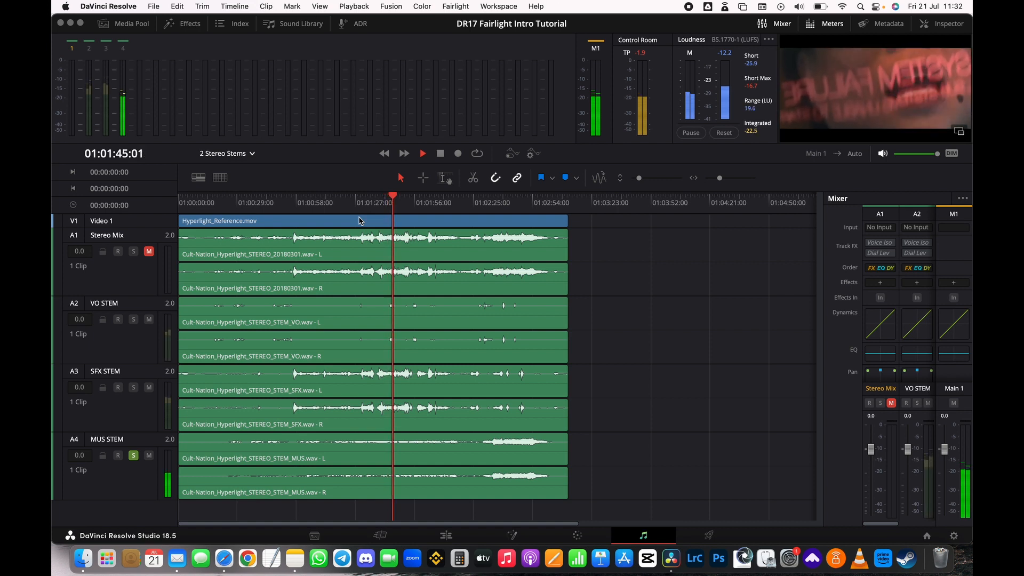
key(space)
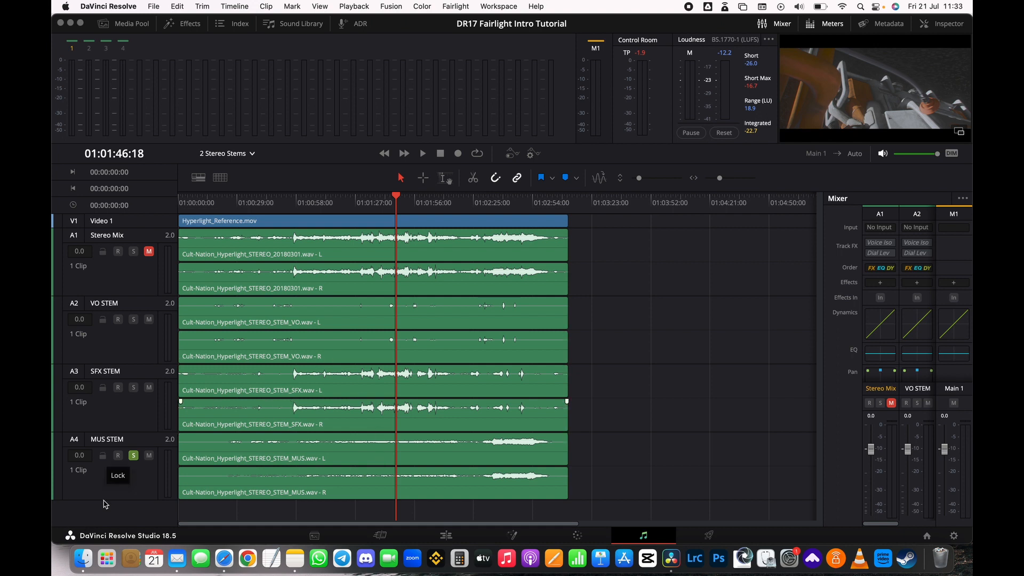
click(136, 456)
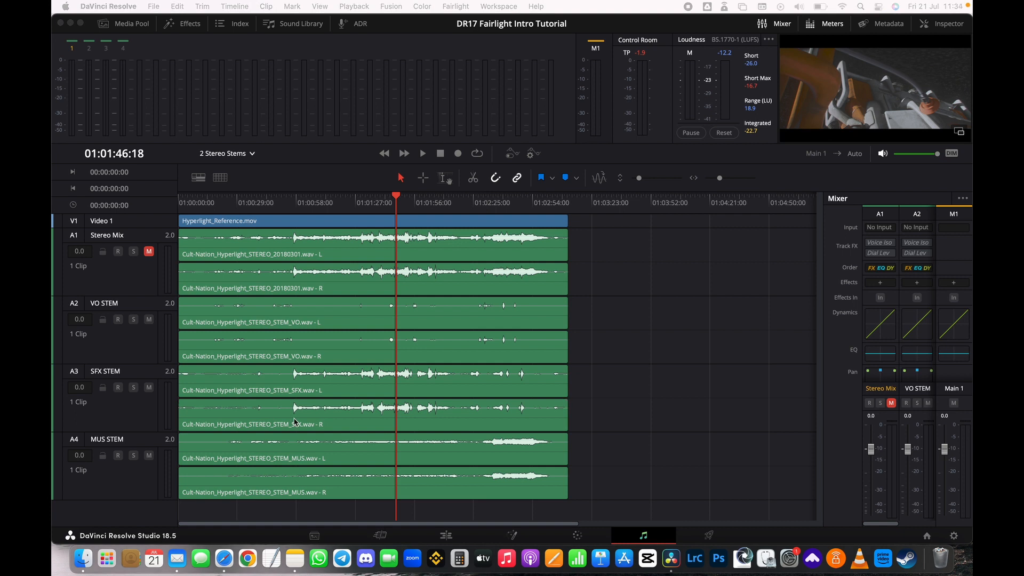
Open the 3 Before and After Dialogue timeline from the Timelines bin of the Media Pool, and hide the Media Pool again.
click(132, 25)
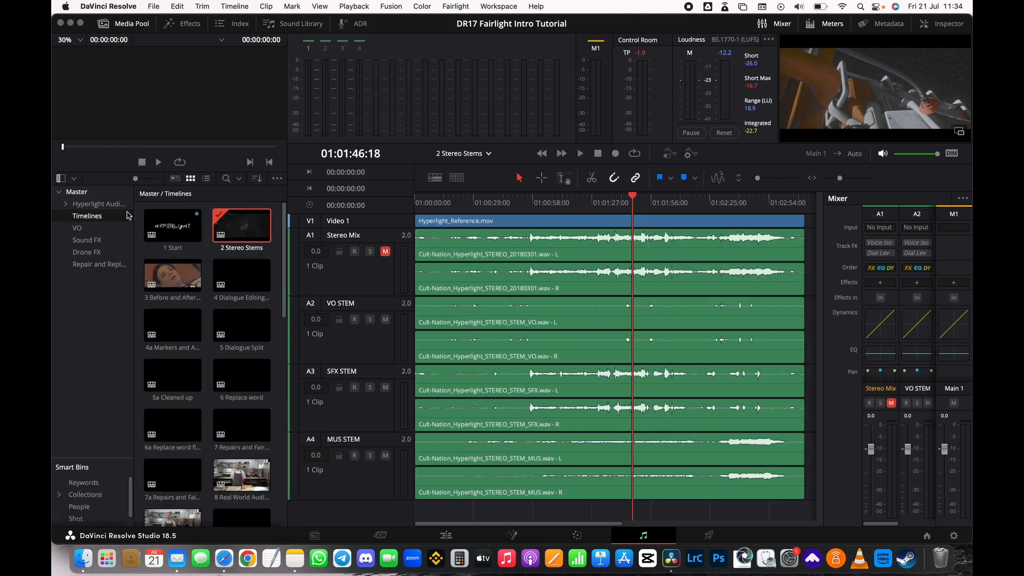
double_click(168, 280)
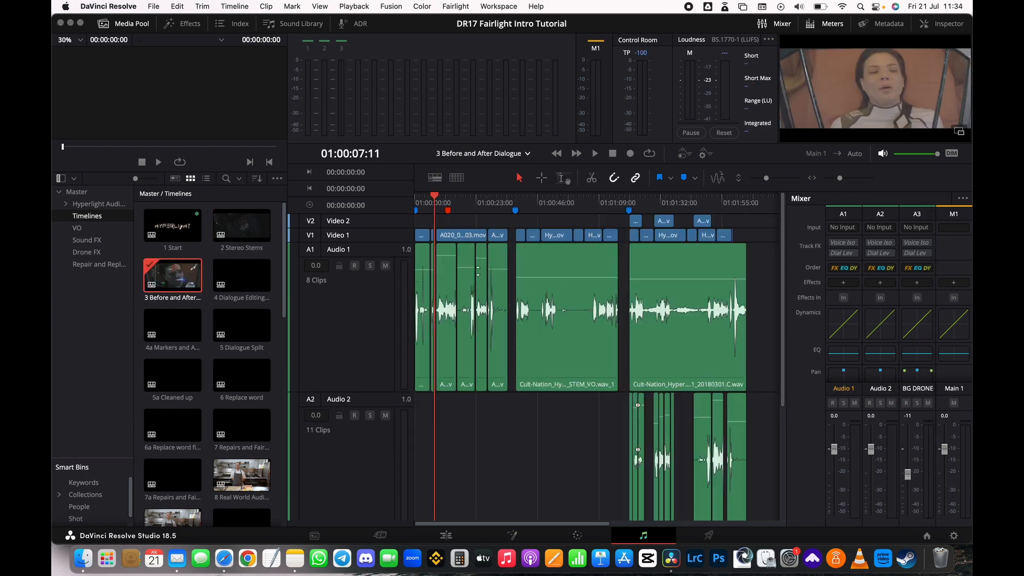
click(122, 25)
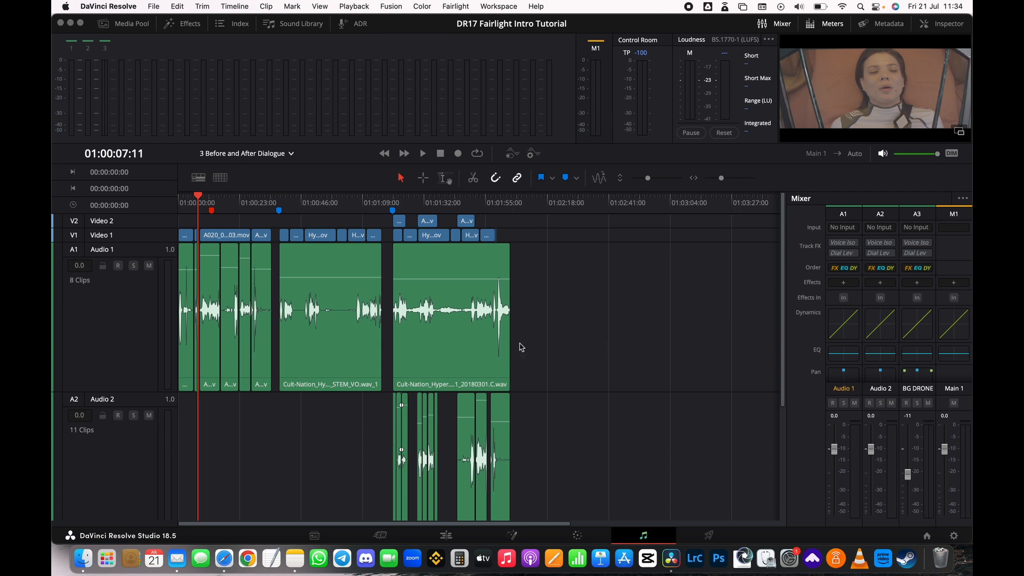
Reduce the track height in the dialogue timeline so Audio 1, Audio 2 and BG DRONE all fit in view.
scroll(608, 349, up, 3)
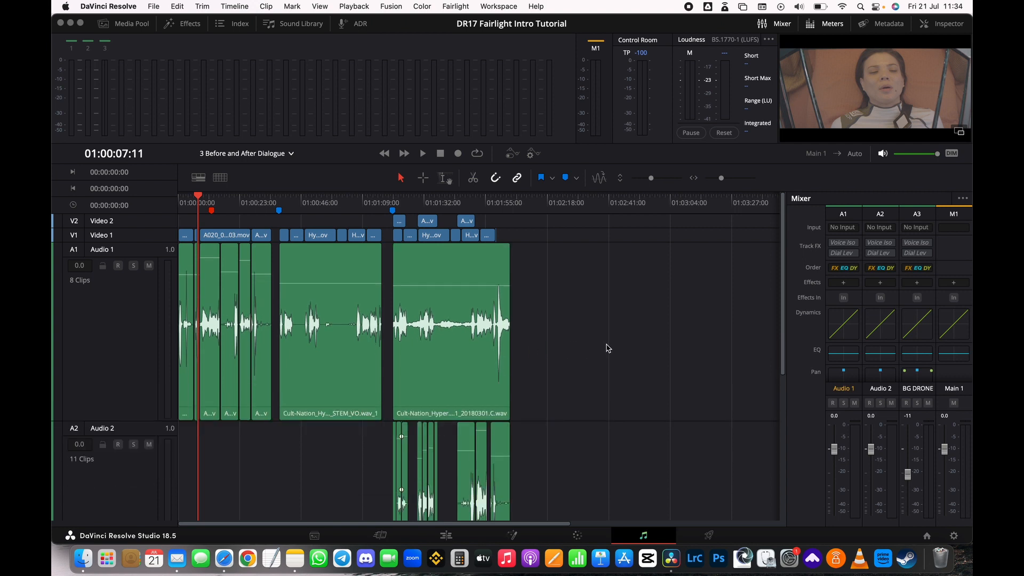
drag(322, 523, 281, 521)
scroll(140, 320, down, 5)
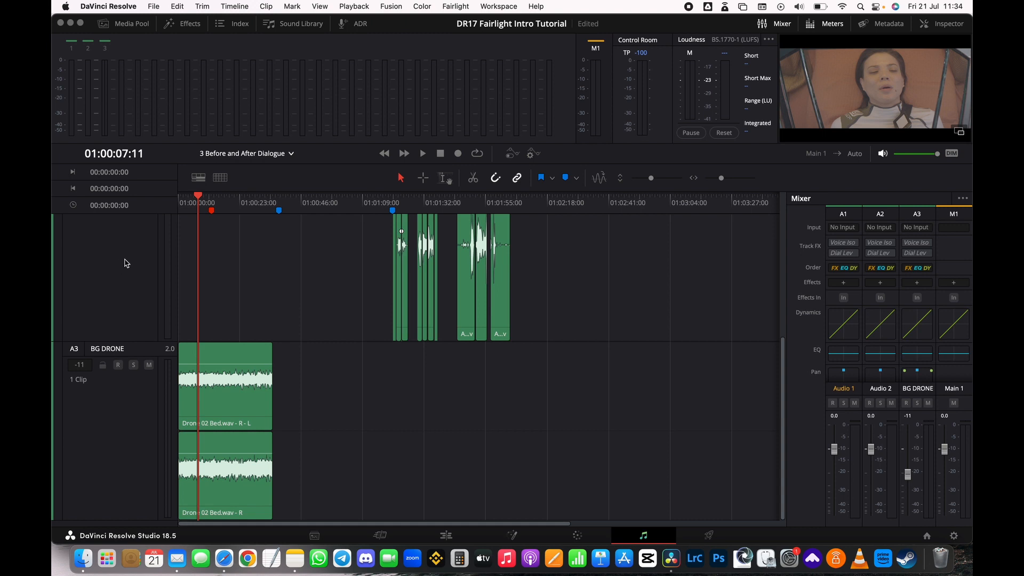
scroll(150, 315, up, 5)
scroll(303, 370, down, 2)
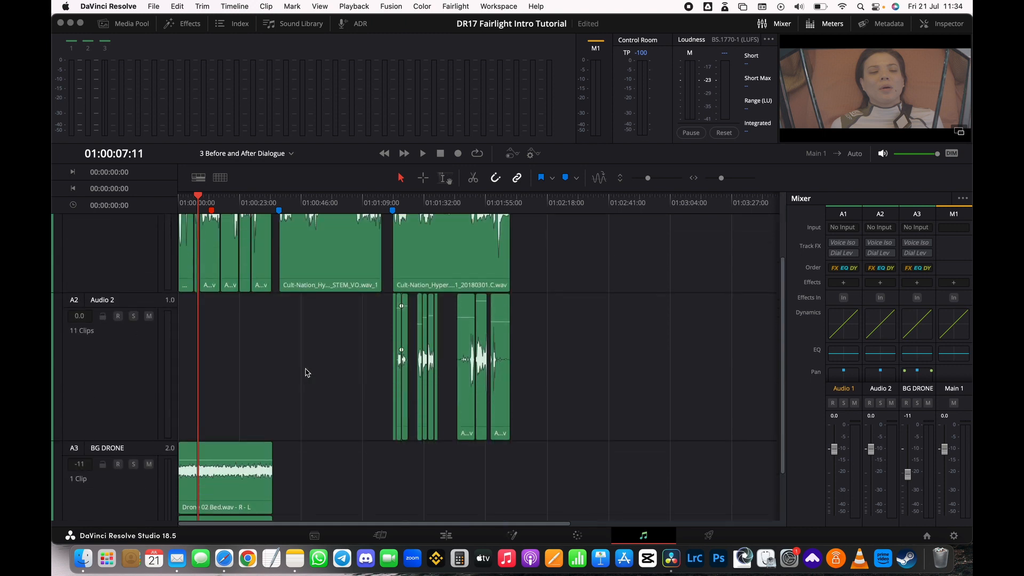
scroll(305, 372, down, 3)
scroll(307, 373, down, 2)
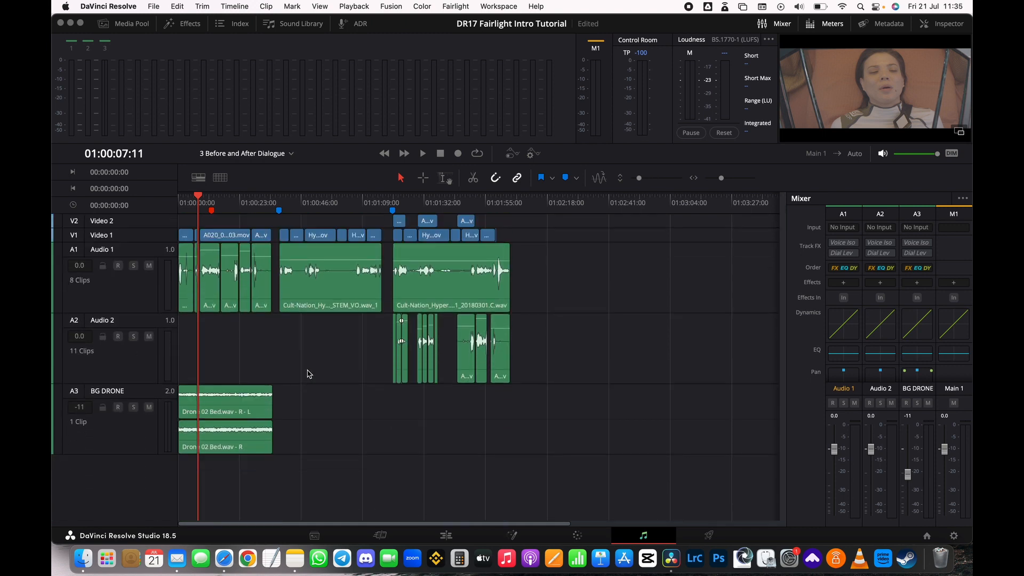
scroll(307, 373, up, 2)
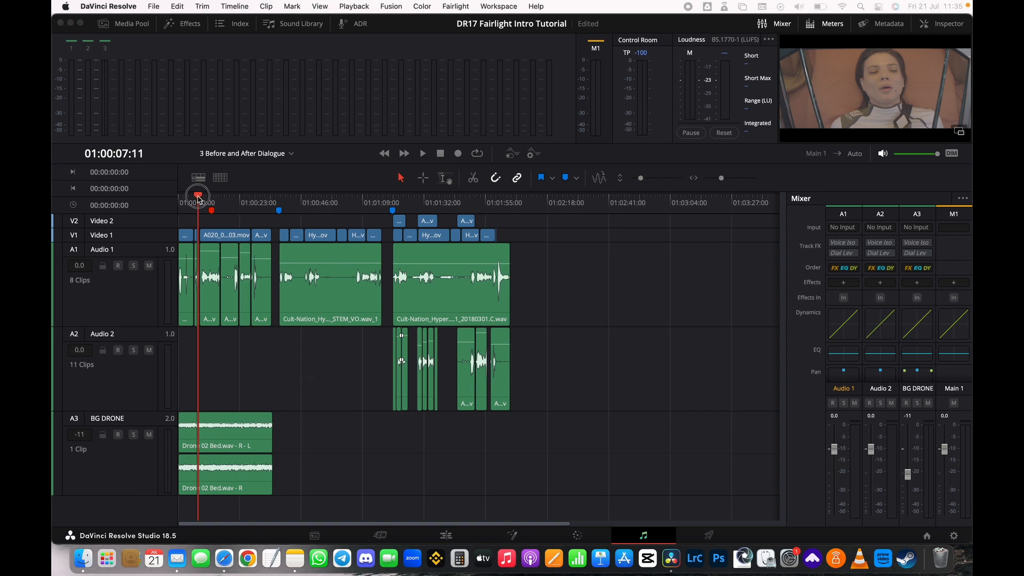
Play the dialogue timeline from its start at 01:00:00:00 and stop at 01:00:10:23.
drag(200, 199, 142, 203)
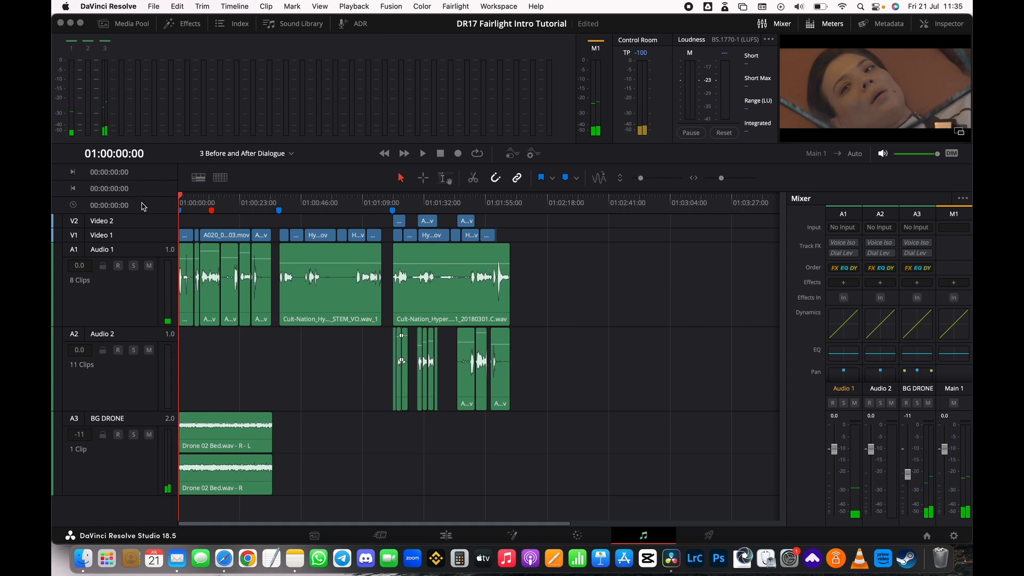
key(space)
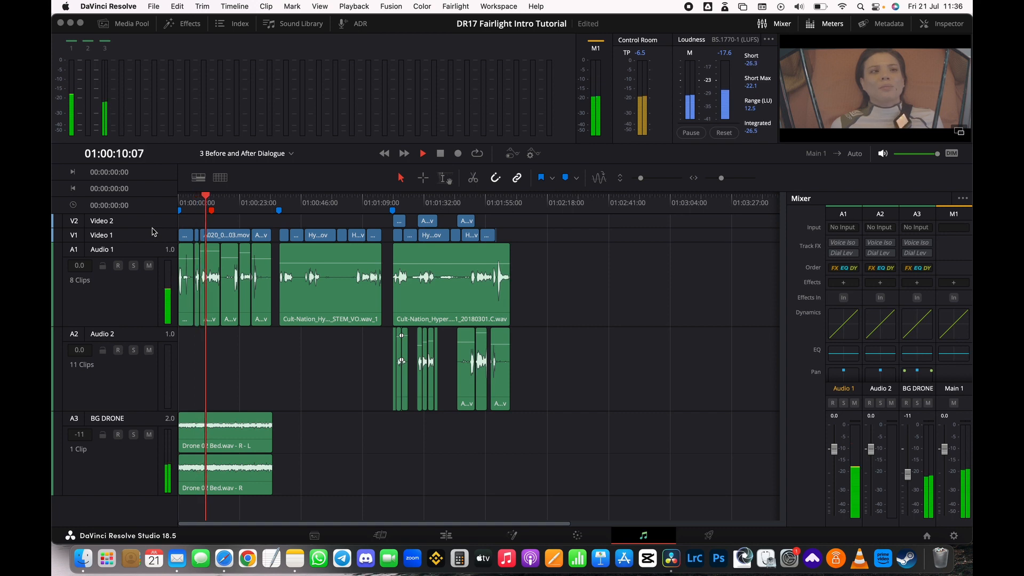
key(space)
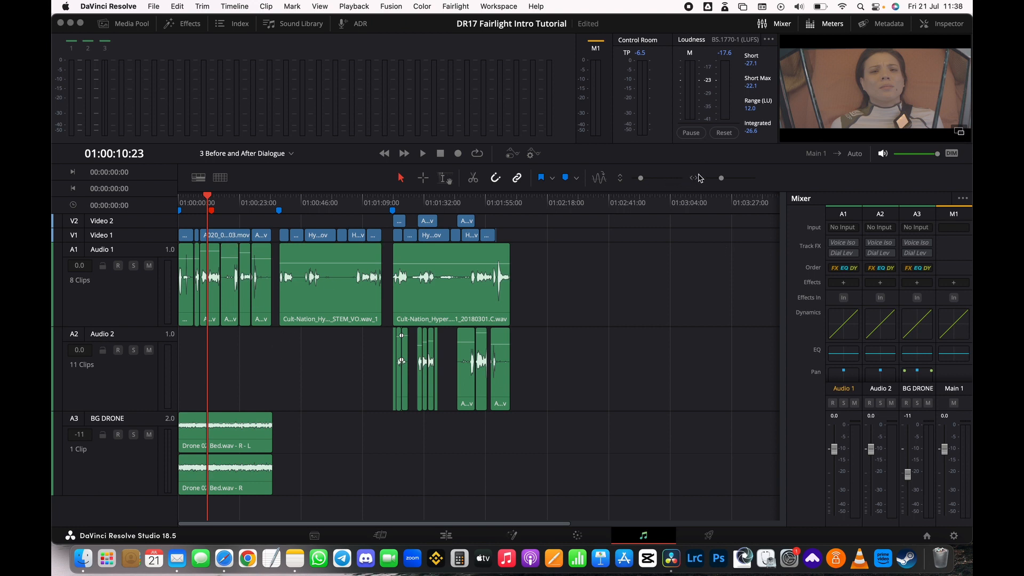
Zoom in on the start of the dialogue timeline to examine the first clips on Audio 1, up to about 01:00:09:00.
drag(721, 179, 734, 179)
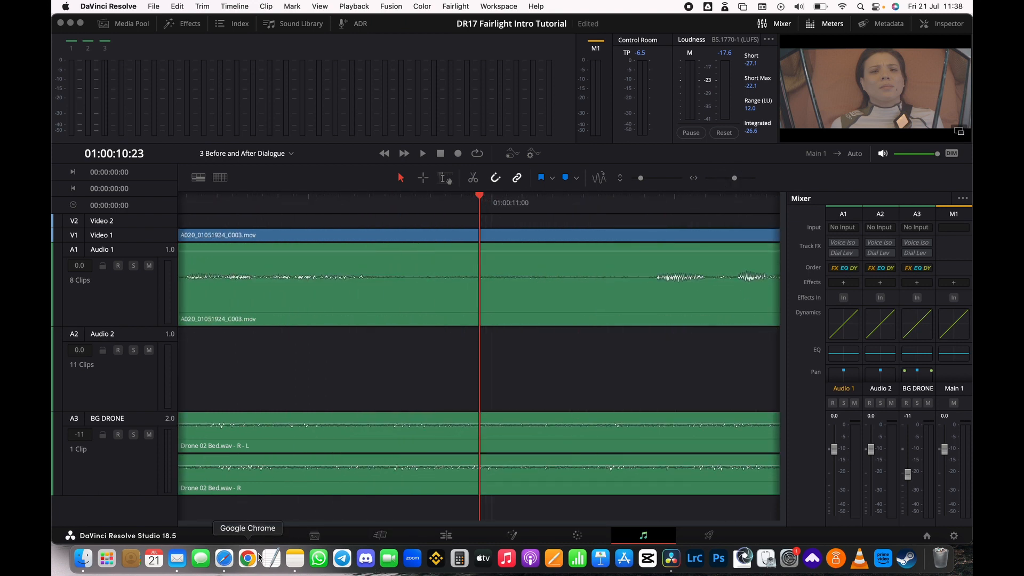
drag(240, 524, 168, 524)
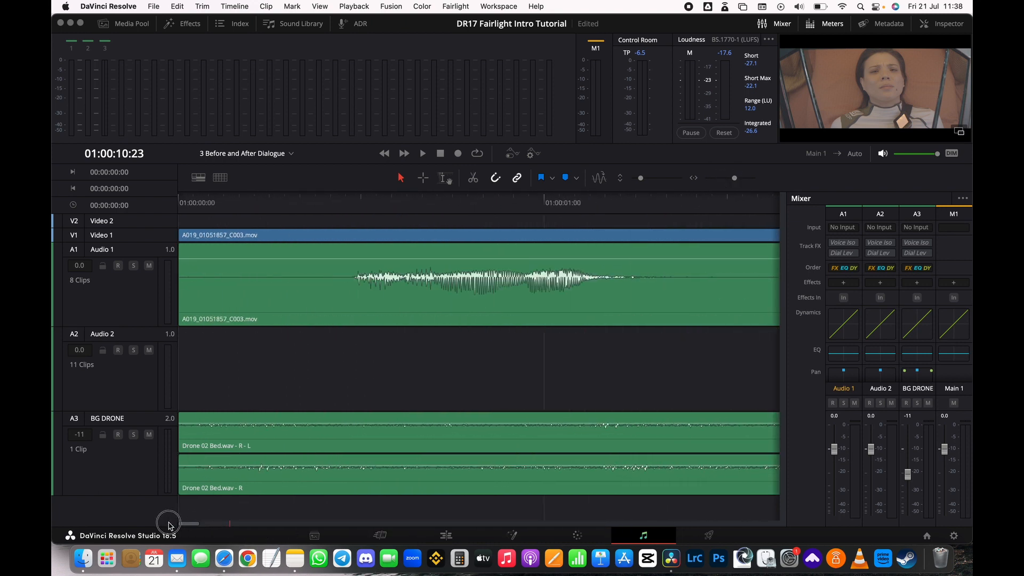
click(734, 179)
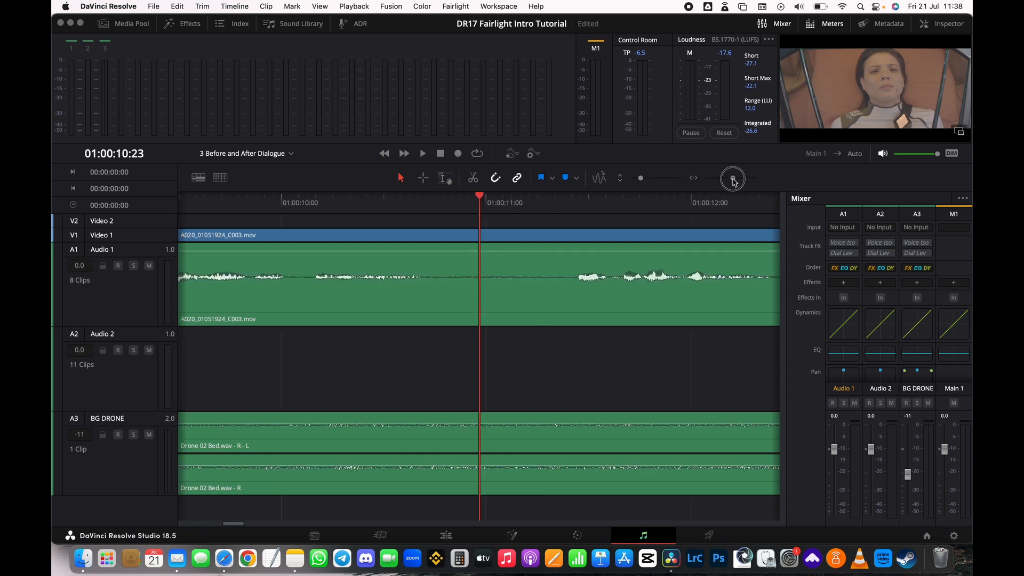
drag(734, 179, 731, 182)
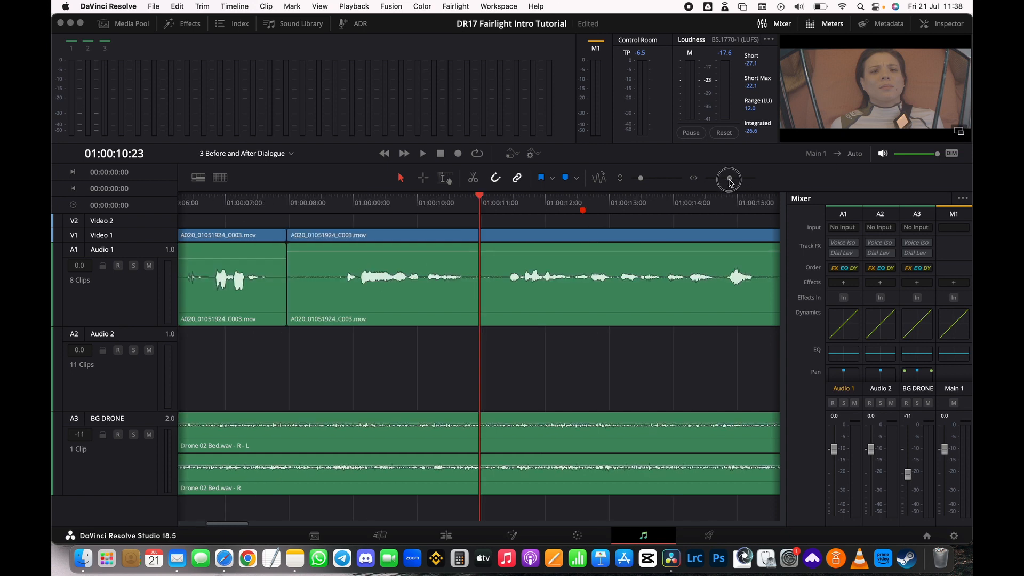
drag(235, 525, 204, 521)
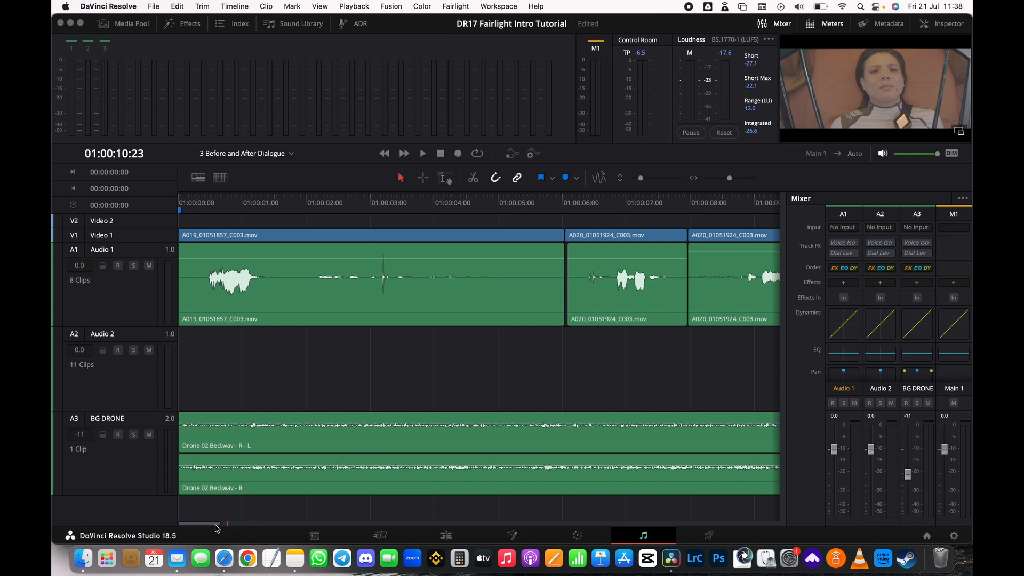
drag(214, 524, 209, 524)
click(215, 525)
mouse_move(215, 525)
mouse_down()
mouse_move(320, 528)
mouse_move(195, 522)
mouse_up()
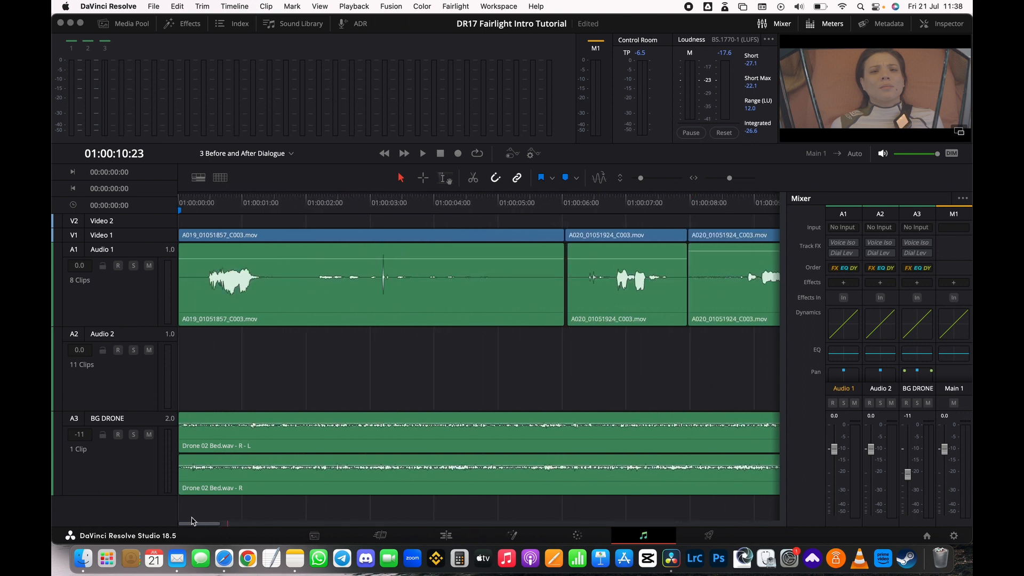
Solo the BG DRONE track, play it from 01:00:01:06 to 01:00:05:22, return the playhead to 01:00:02:05, and clear the solo.
click(134, 434)
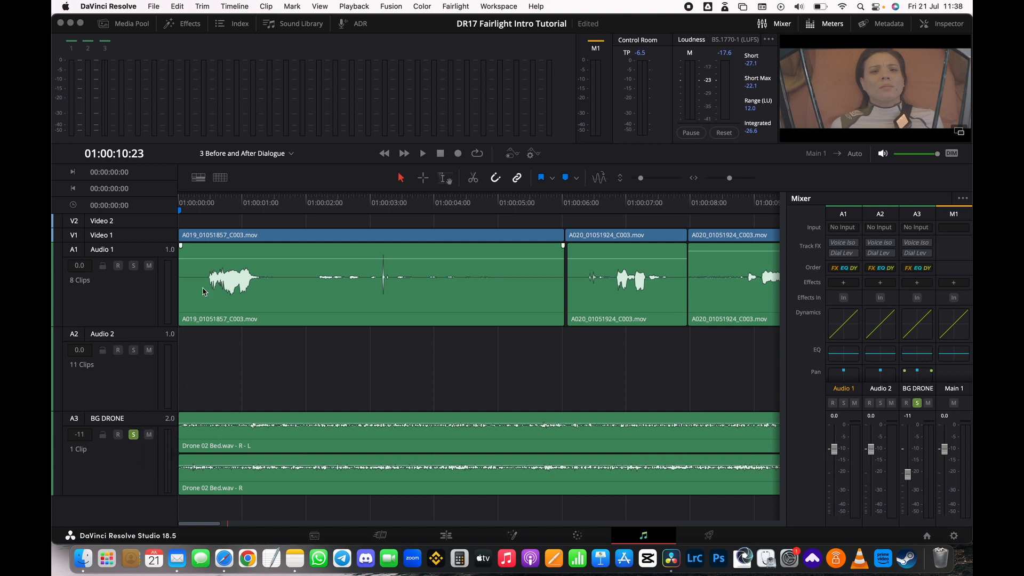
drag(231, 198, 258, 199)
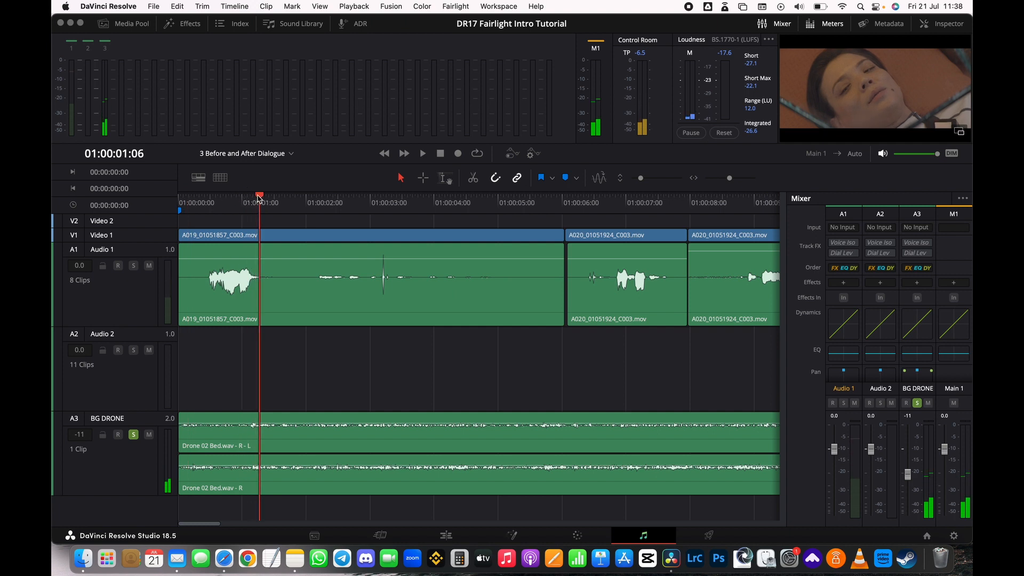
key(space)
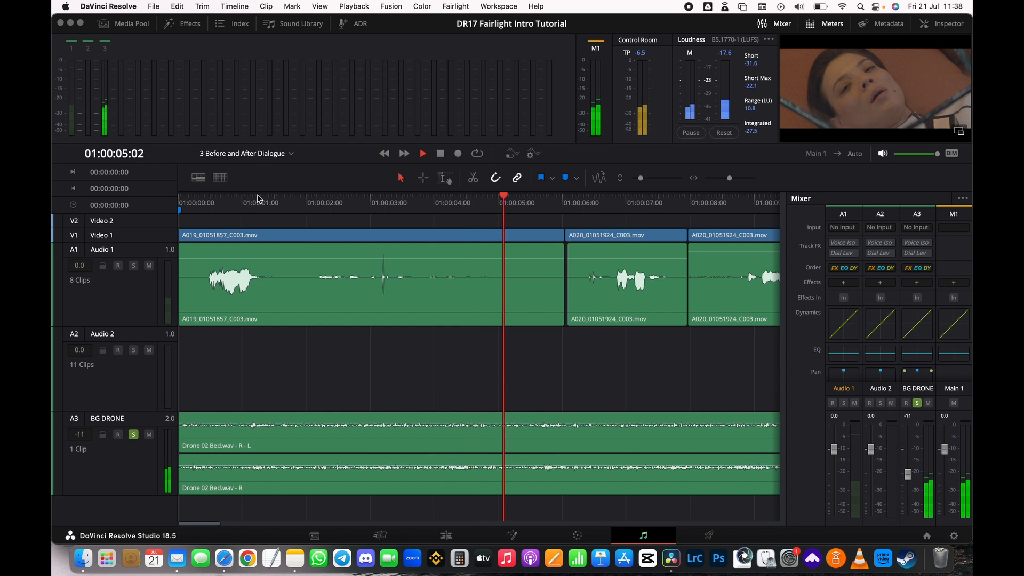
key(space)
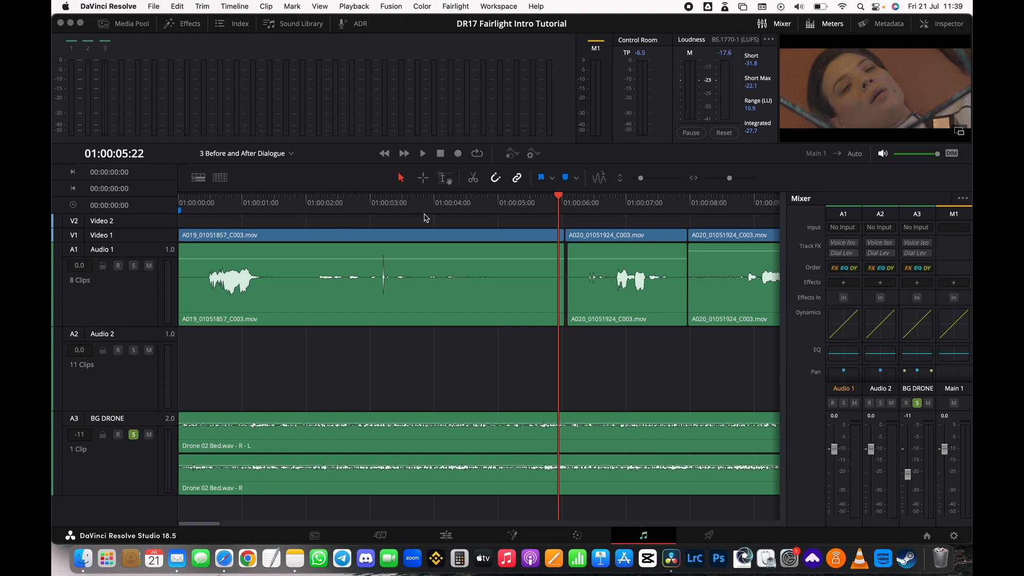
click(321, 206)
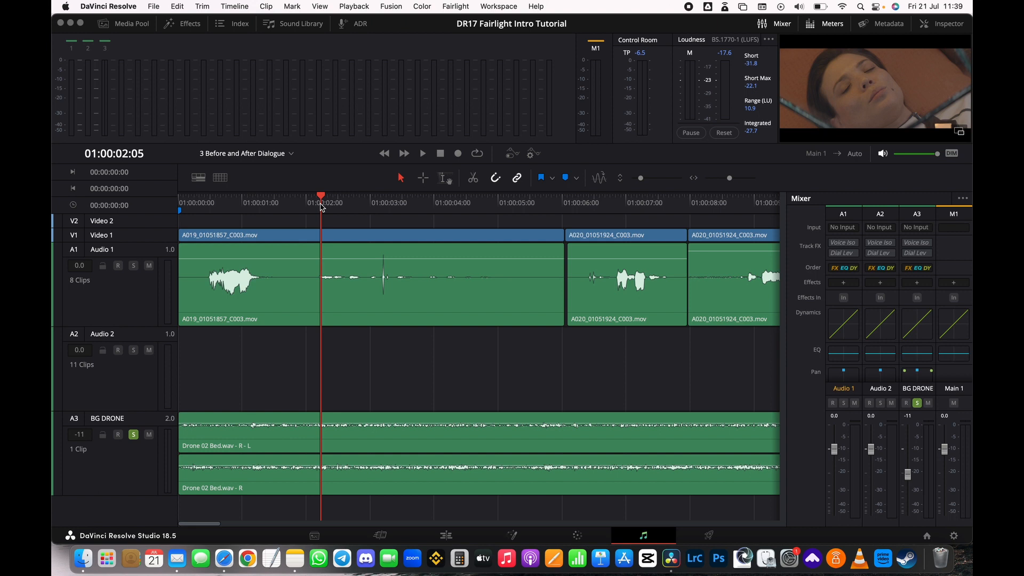
click(134, 436)
Place the playhead at 01:00:38:10 near the start of the STEREO_STEM_VO clip, with the whole clip in view.
drag(730, 180, 721, 183)
click(323, 206)
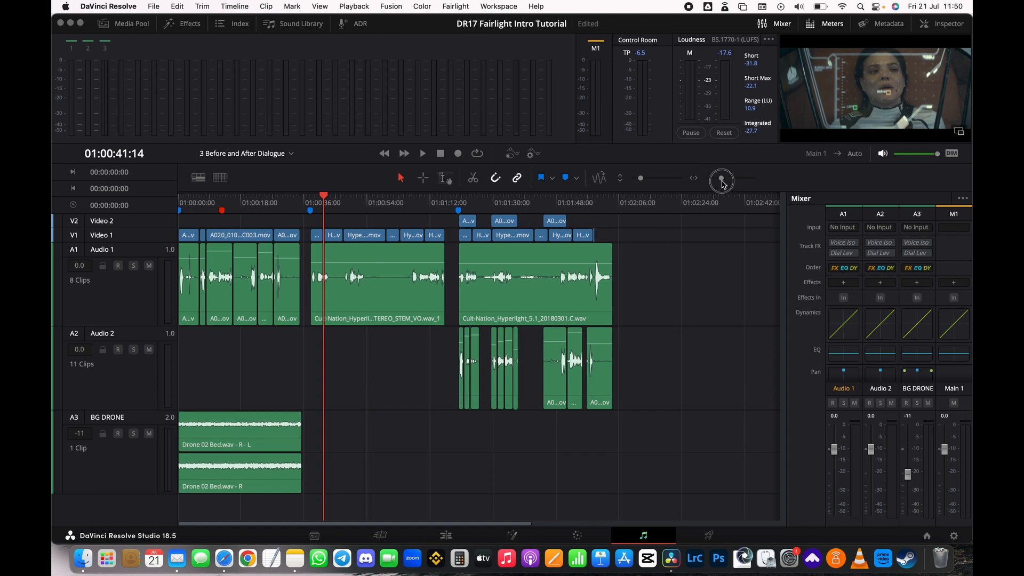
drag(722, 177, 724, 178)
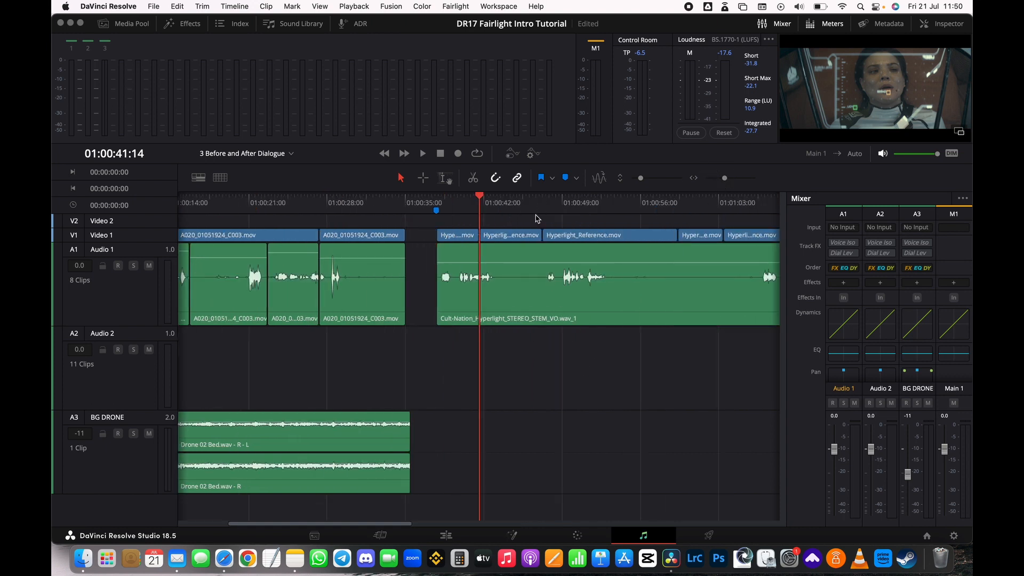
drag(481, 197, 435, 197)
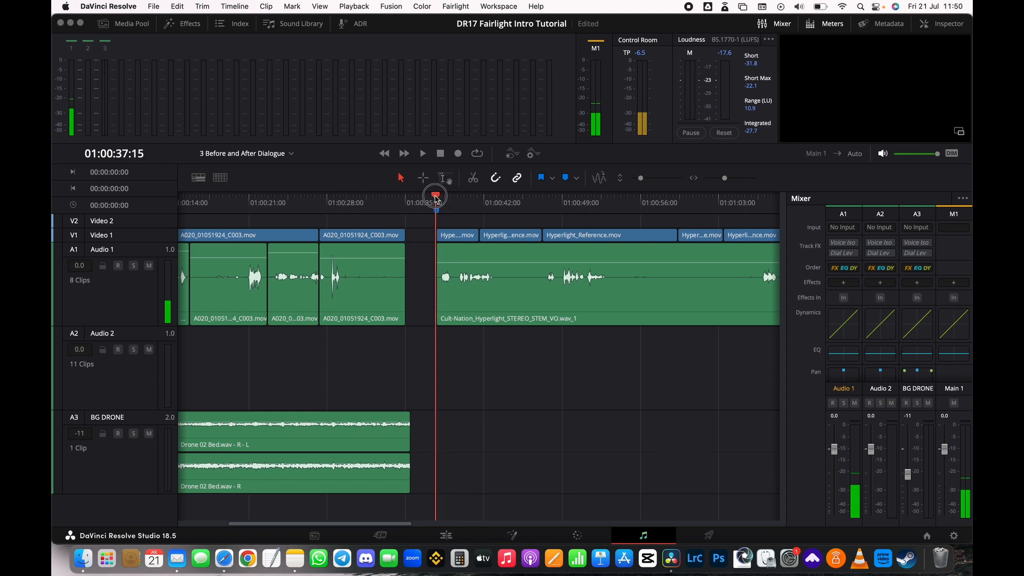
drag(729, 180, 725, 180)
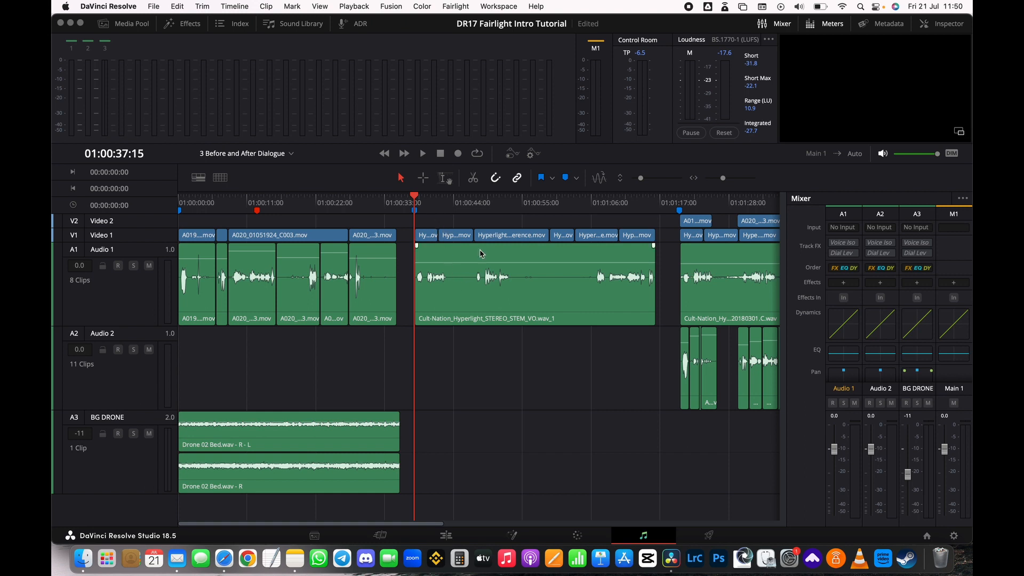
mouse_move(414, 197)
mouse_down()
mouse_move(442, 200)
mouse_move(420, 199)
mouse_up()
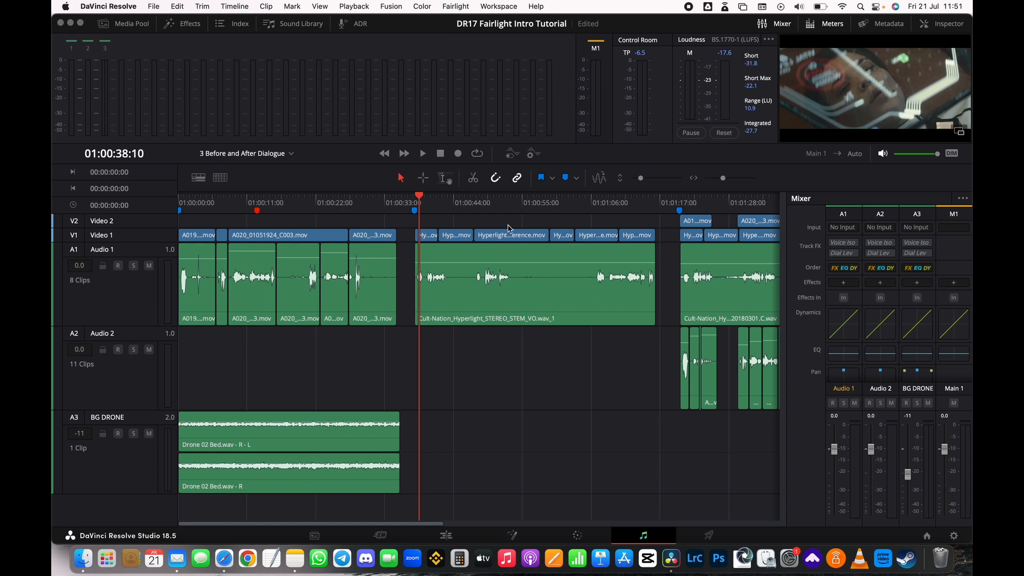
Increase the track height slightly and play the STEREO_STEM_VO clip from its beginning, stopping at 01:00:43:01.
scroll(469, 290, down, 2)
scroll(469, 291, up, 3)
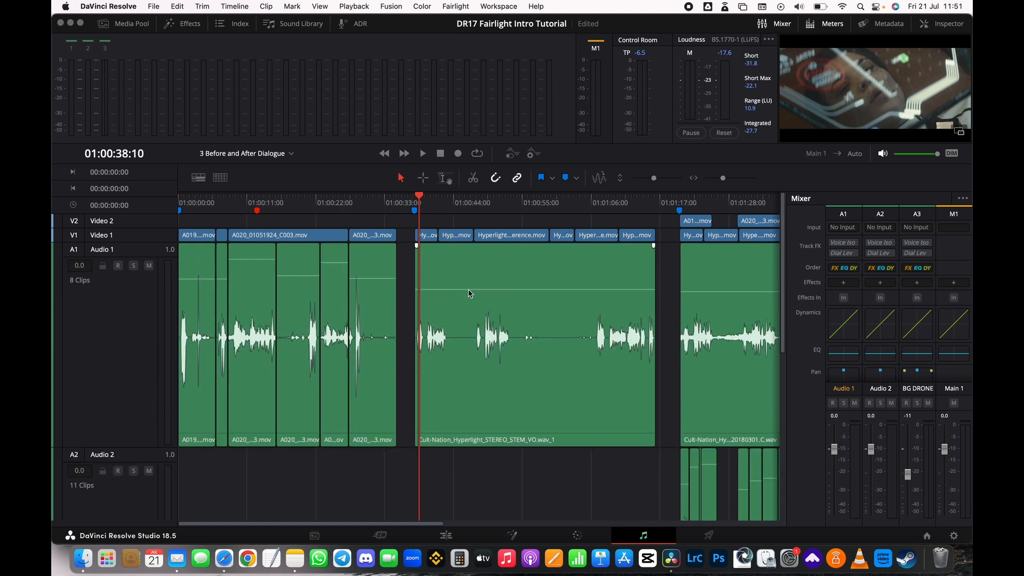
scroll(468, 290, down, 2)
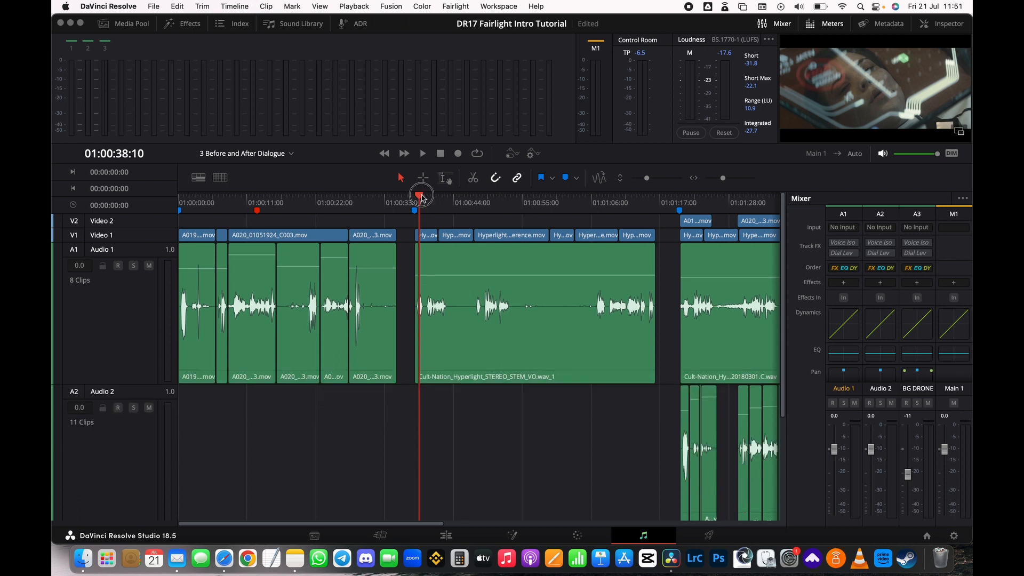
click(415, 196)
key(space)
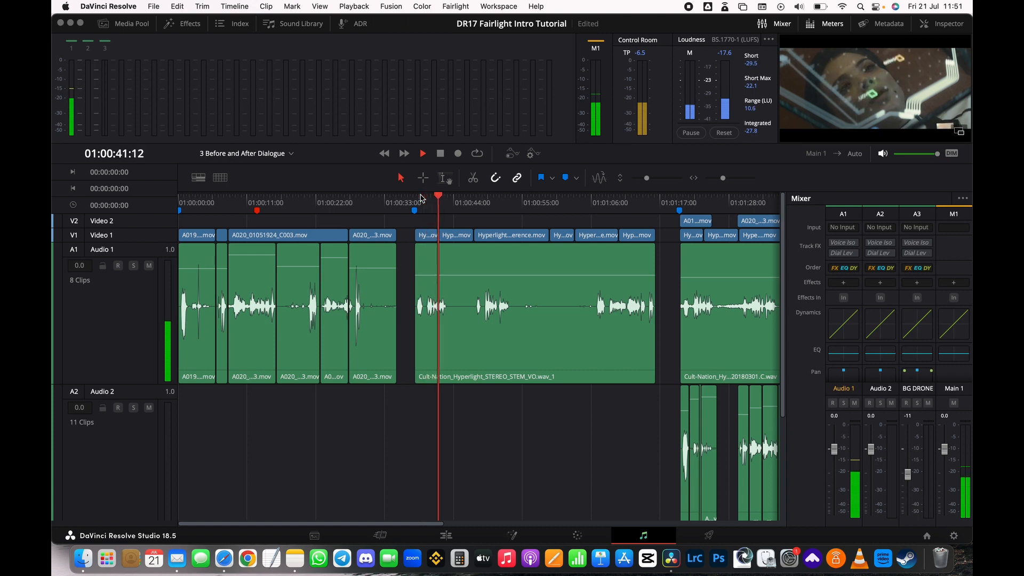
key(space)
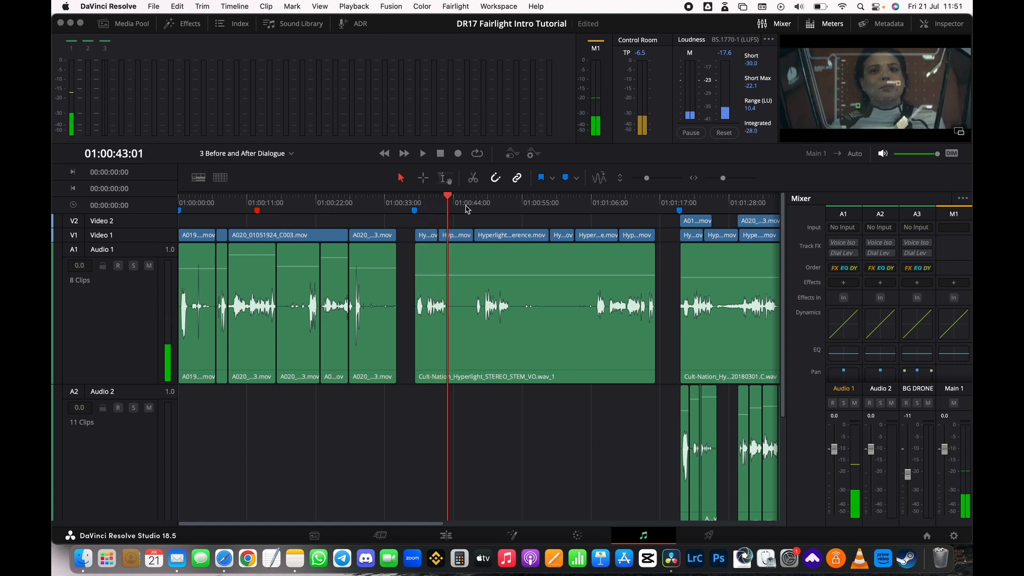
Play the STEREO_STEM_VO clip from just before its second group of dialogue and stop at 01:01:11:22.
click(471, 200)
drag(471, 200, 475, 200)
key(space)
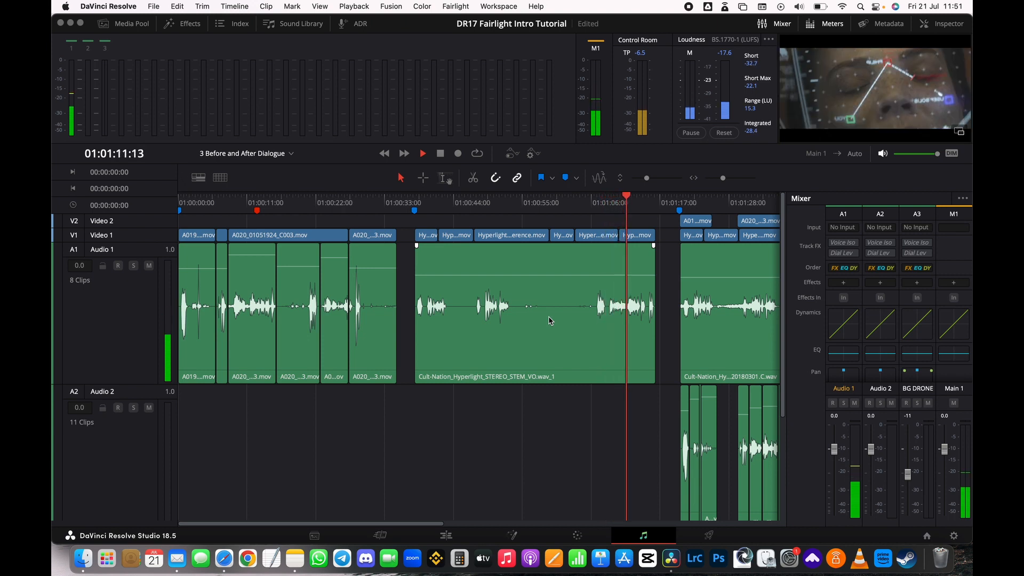
key(space)
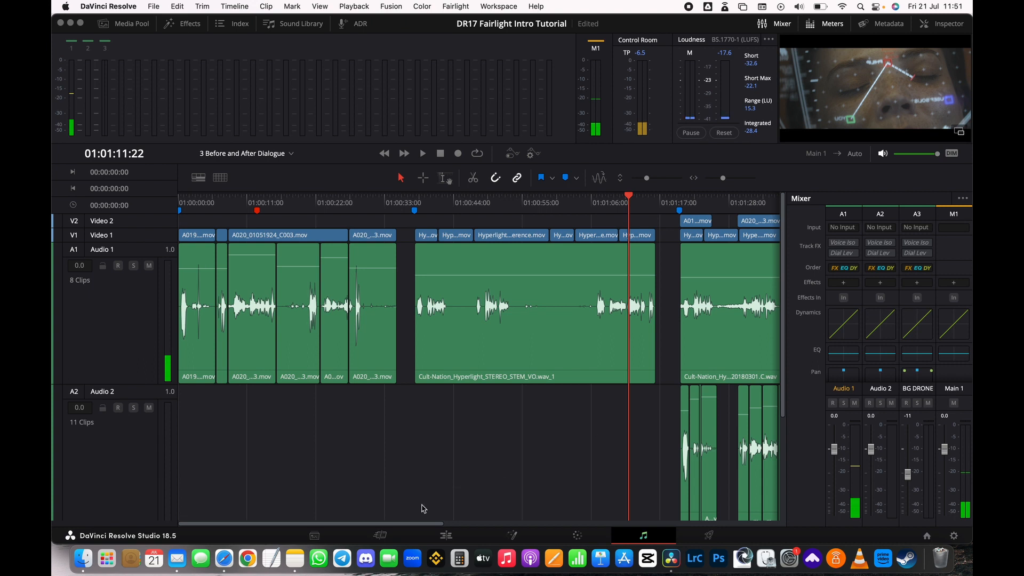
Place the playhead at 01:01:19:20, select the 5.1 clip on Audio 1 and the Audio 2 clips in turn, and clear the selection.
drag(406, 525, 524, 527)
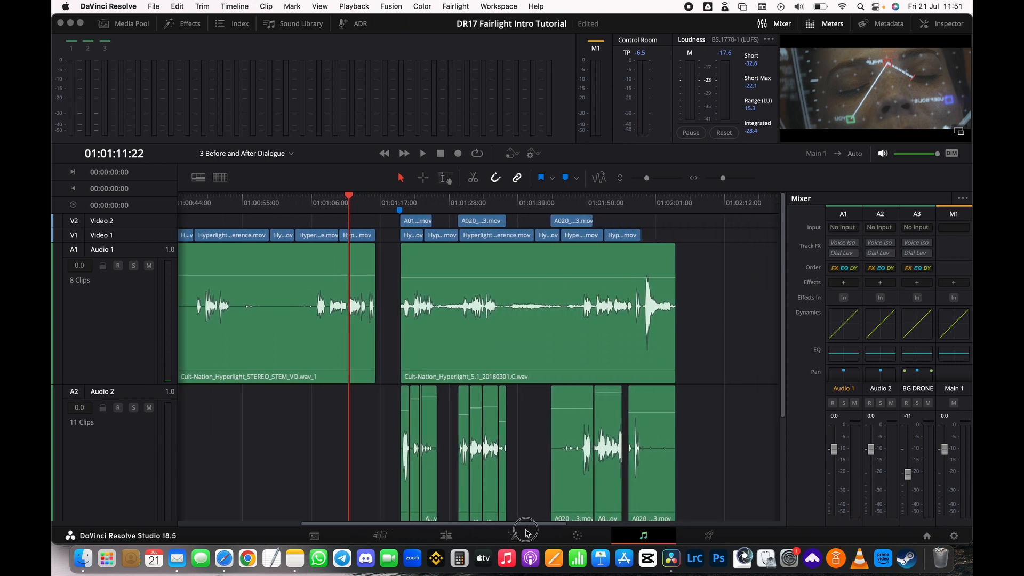
key(space)
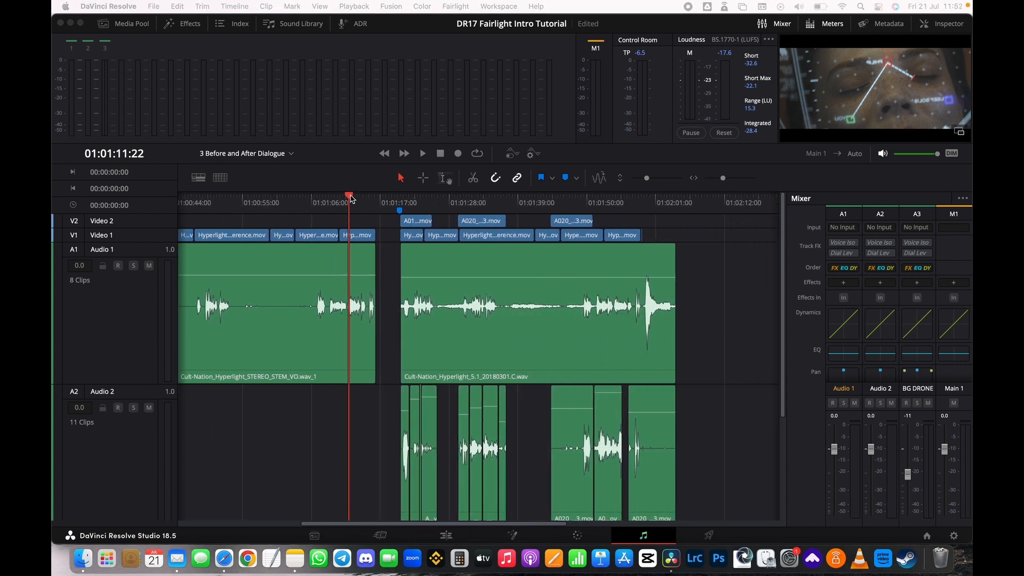
mouse_move(387, 195)
mouse_down()
mouse_move(409, 197)
mouse_move(399, 198)
mouse_up()
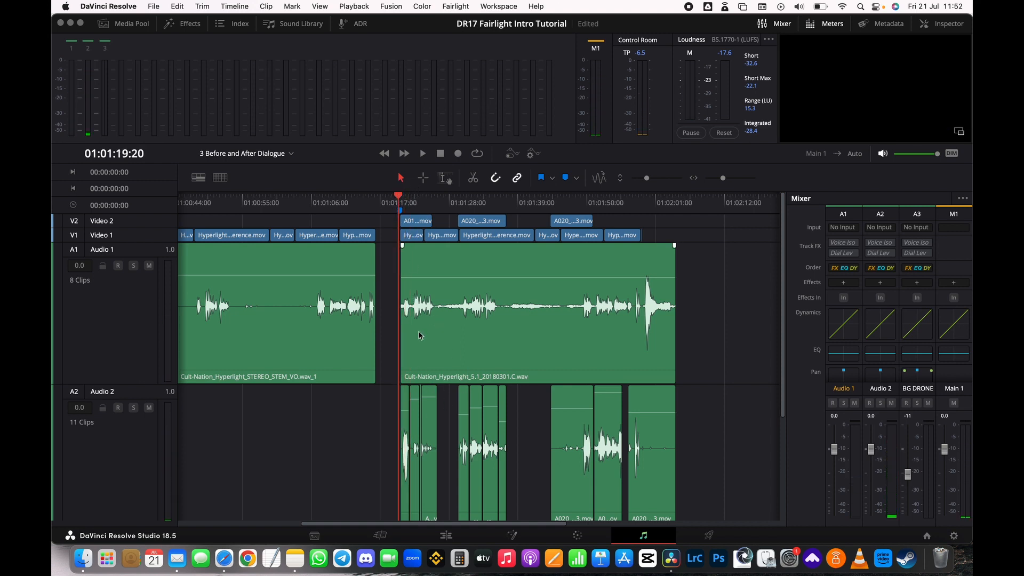
click(491, 333)
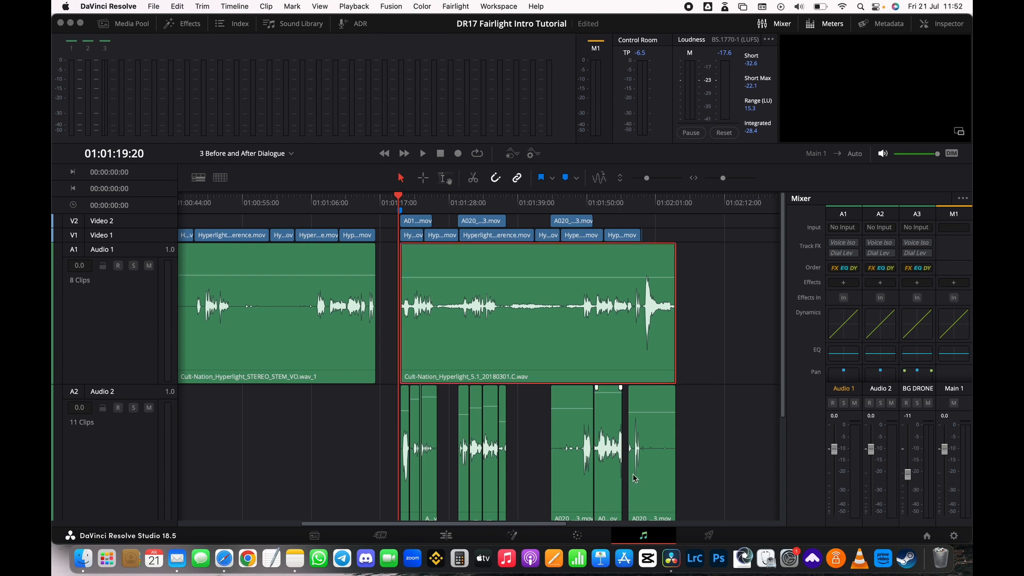
drag(692, 448, 371, 446)
click(724, 443)
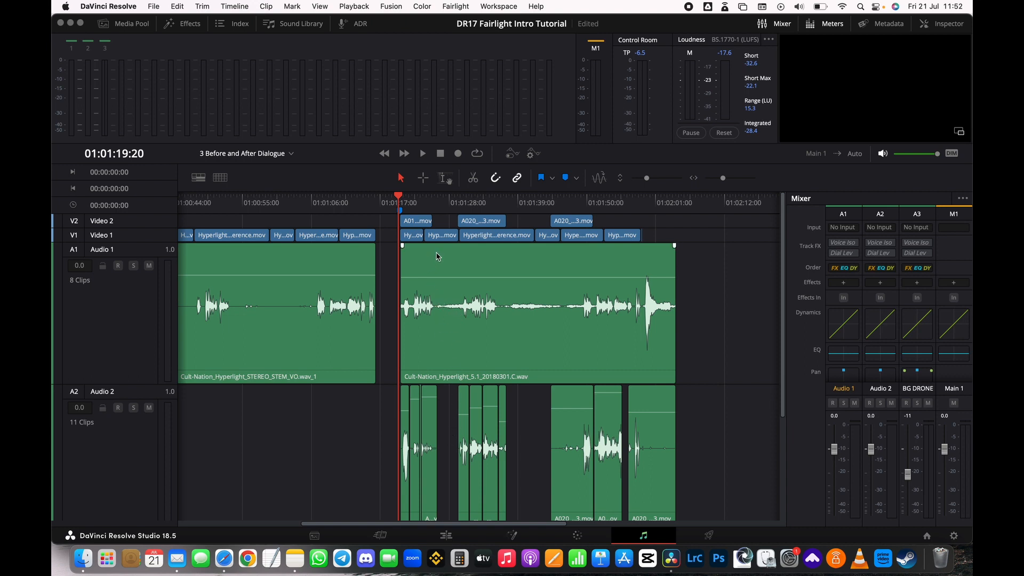
Play the third dialogue section from 01:01:19:20 until 01:01:30:08 and select all the clips on Audio 2.
key(space)
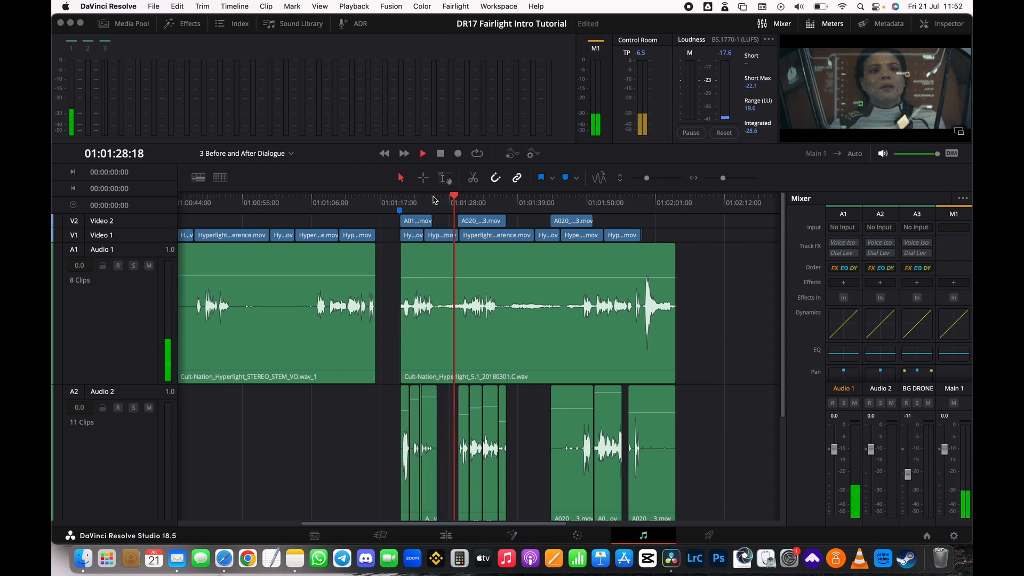
key(space)
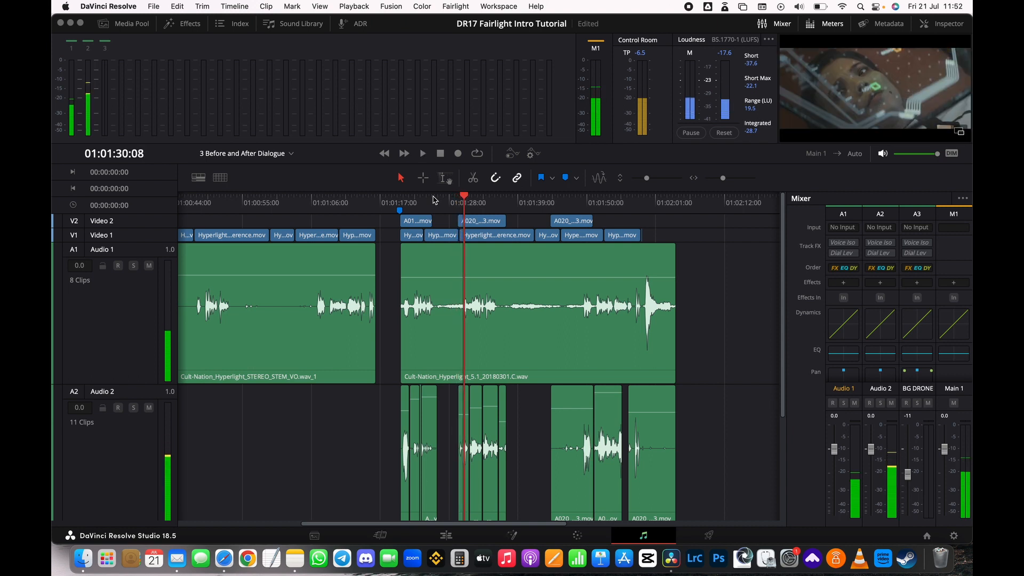
drag(722, 441, 307, 458)
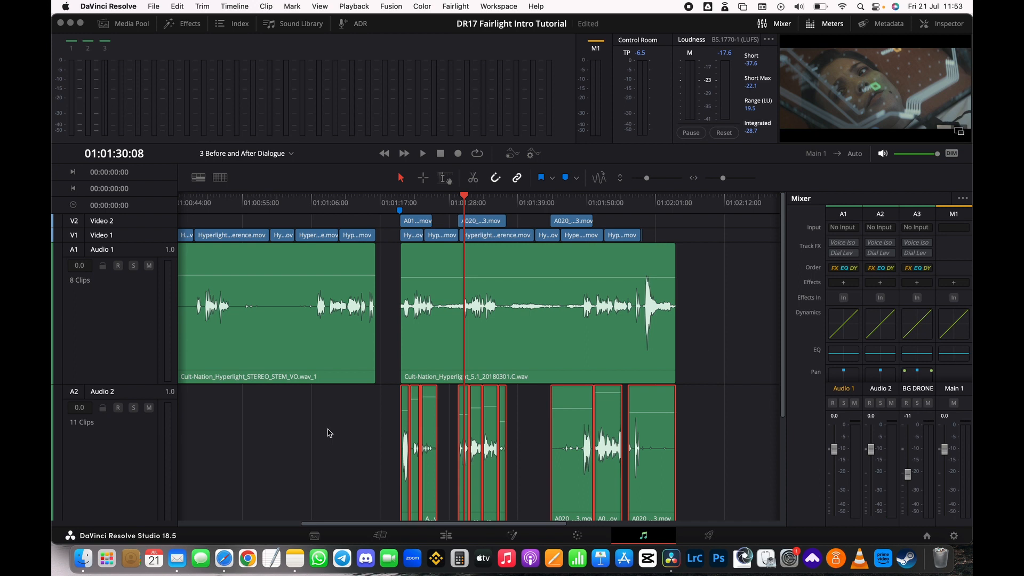
Return to the BG DRONE track's Drone 02 Bed.wav clip and place the playhead at 01:00:24:21.
drag(338, 526, 175, 525)
scroll(380, 453, down, 3)
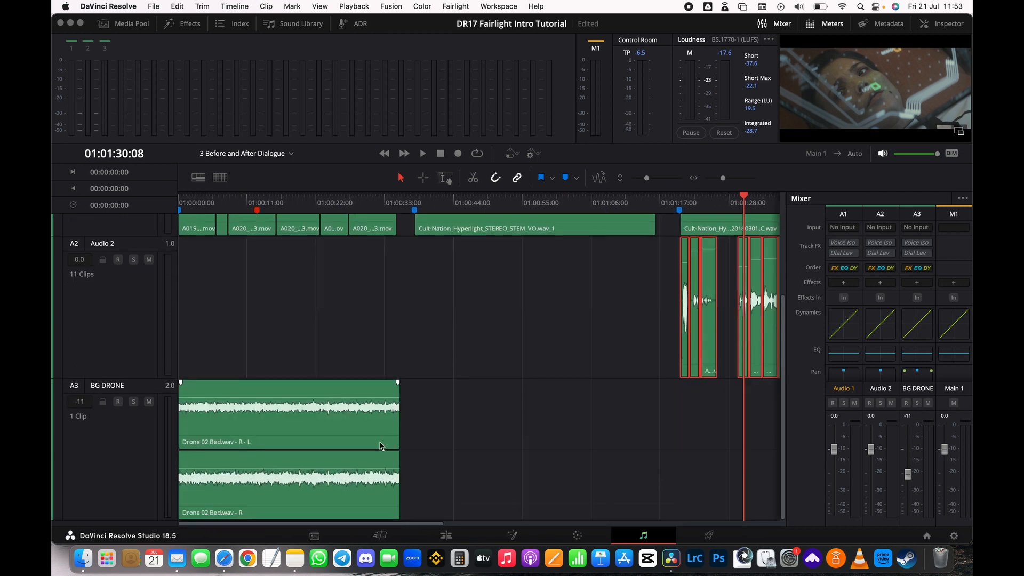
click(335, 204)
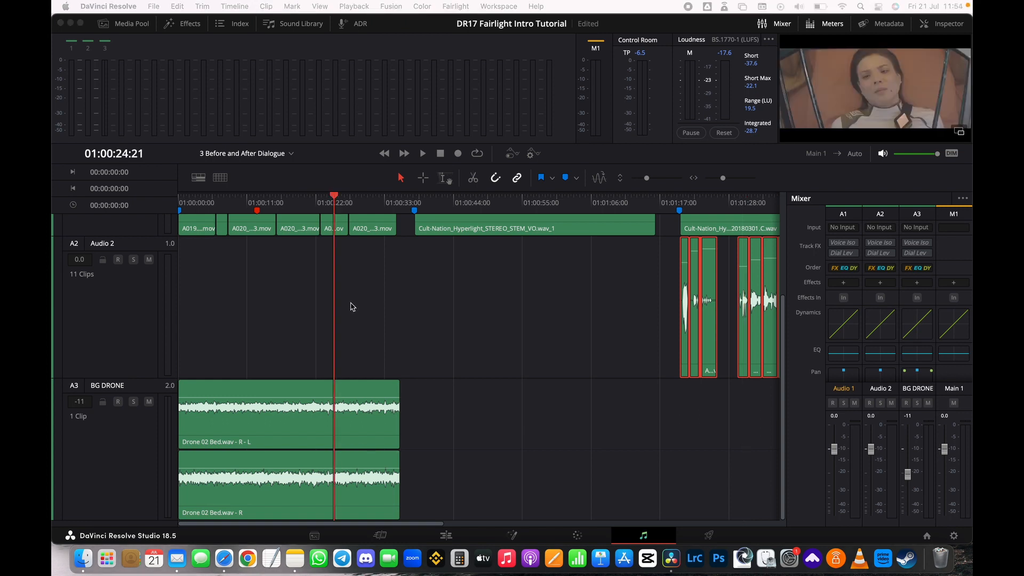
Open the Drone FX bin in the Media Pool and load the Ambient Space drone clip into its viewer.
click(132, 24)
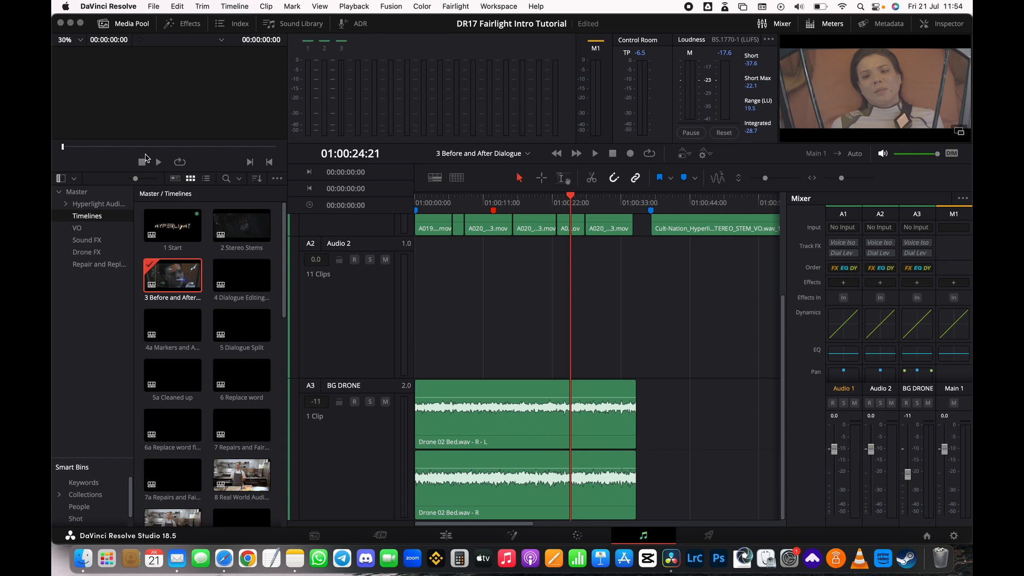
click(87, 253)
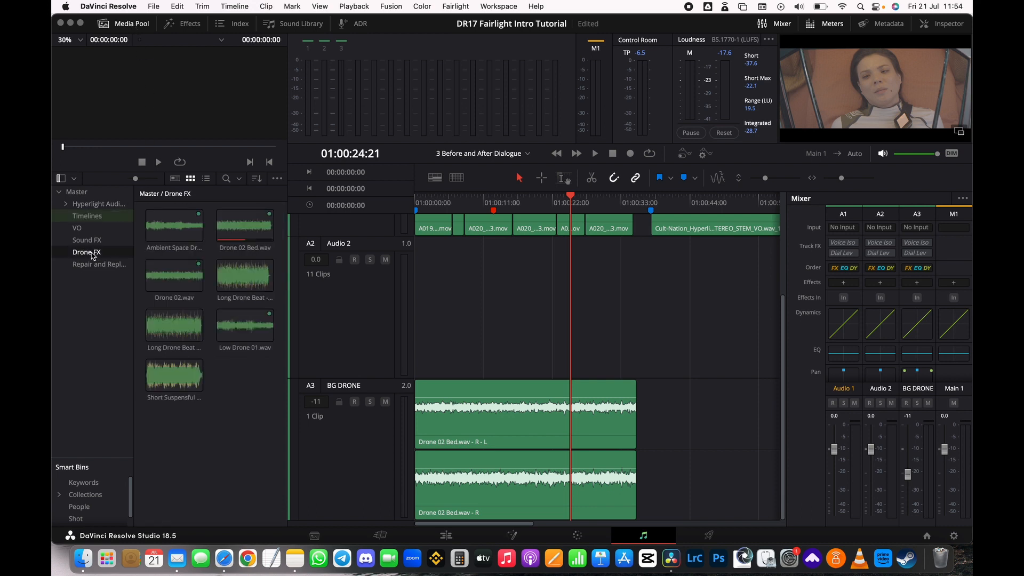
click(162, 217)
double_click(180, 222)
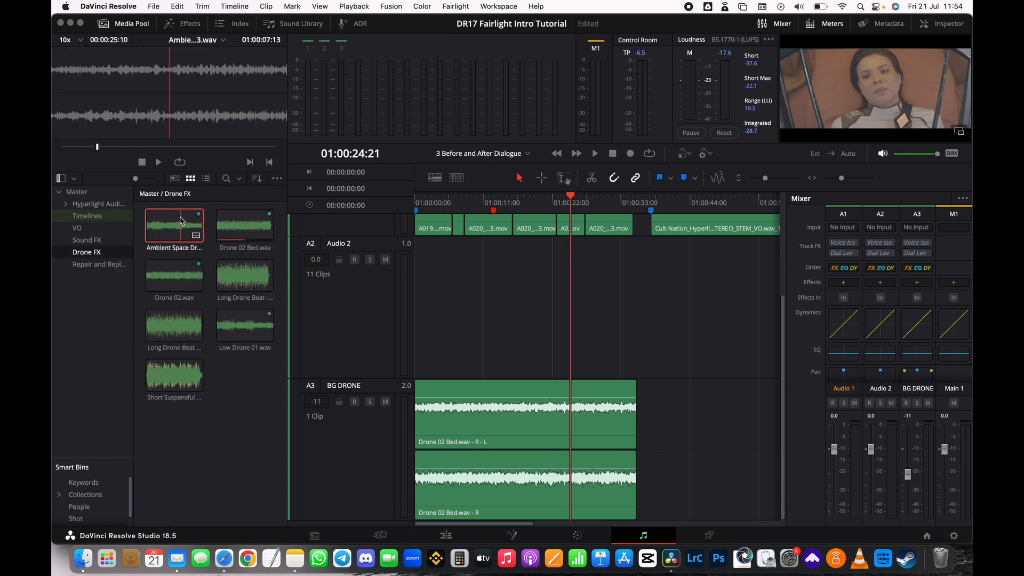
Audition the Ambient Space drone, Drone 02 Bed.wav, Drone 02.wav and the first Long Drone Beat clip in the Drone FX bin.
key(space)
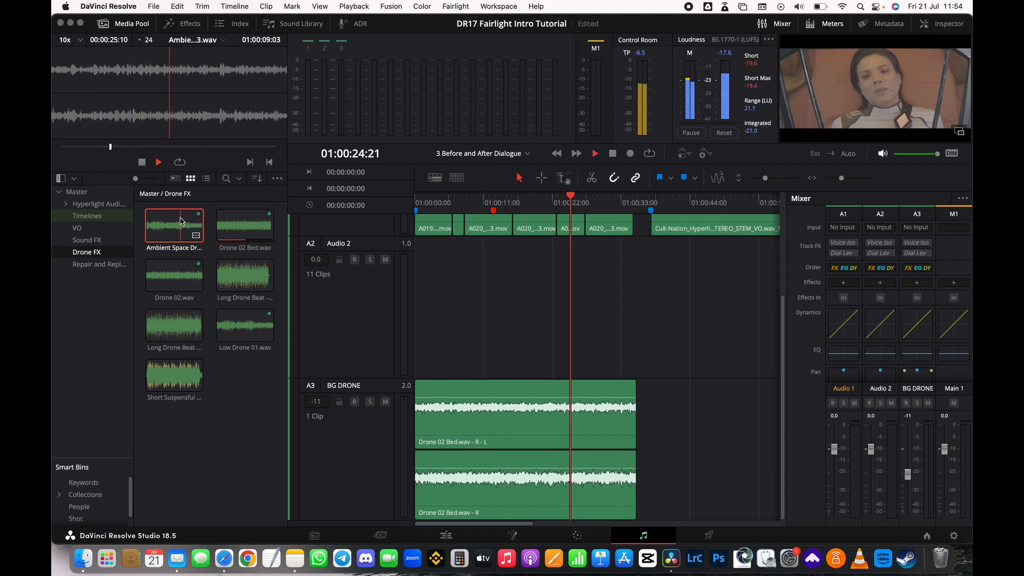
double_click(239, 228)
key(space)
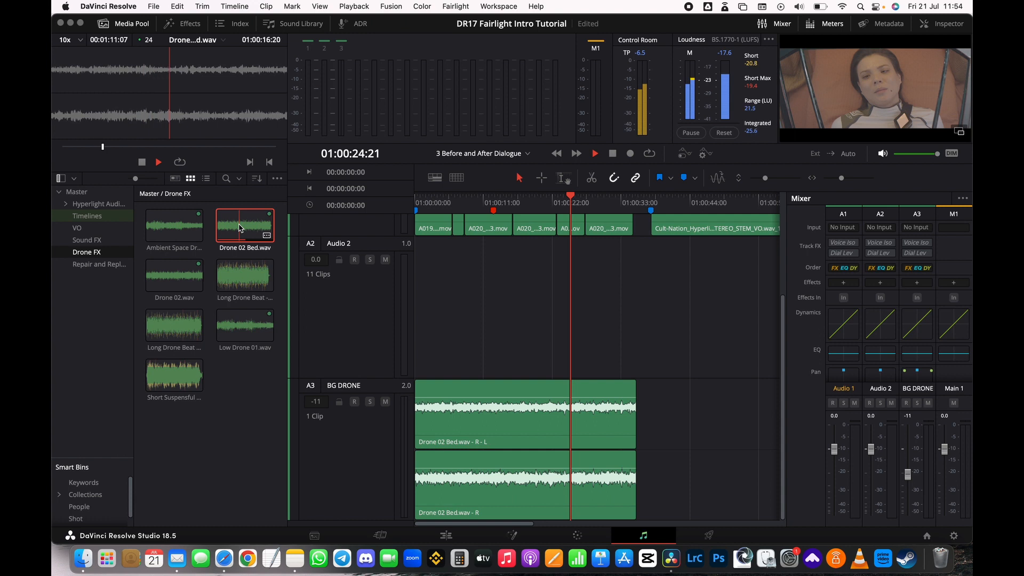
double_click(181, 288)
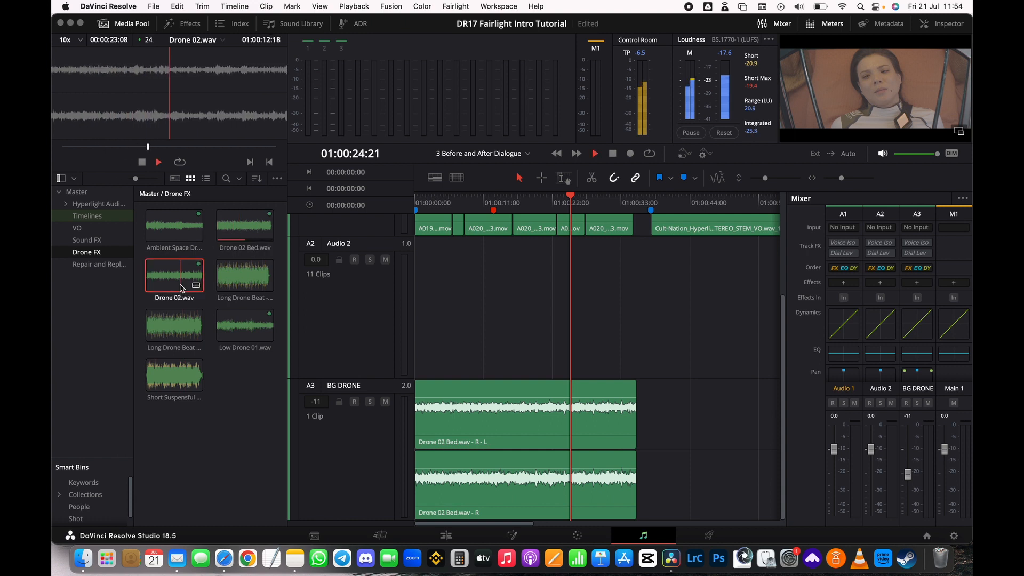
double_click(249, 282)
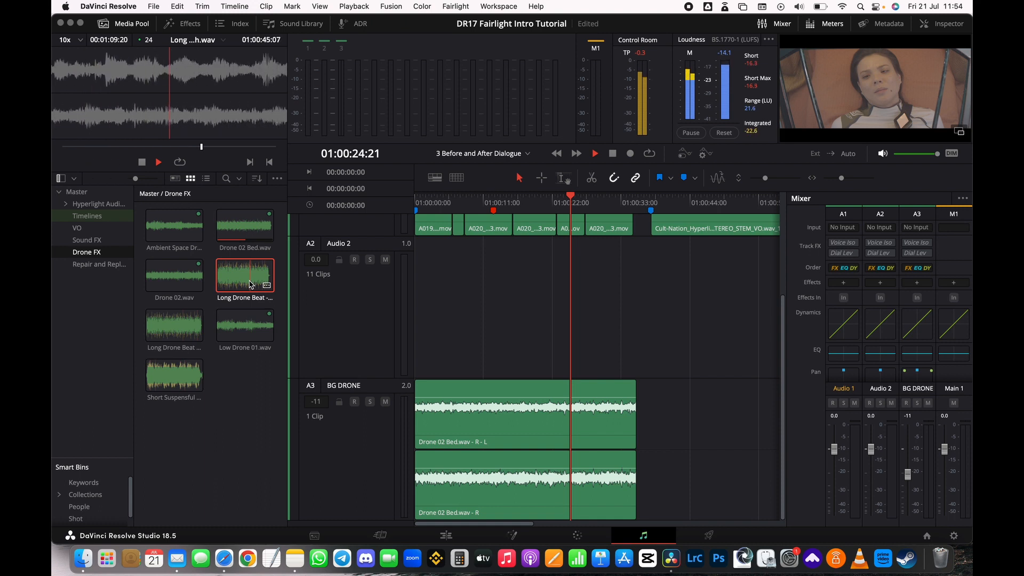
key(space)
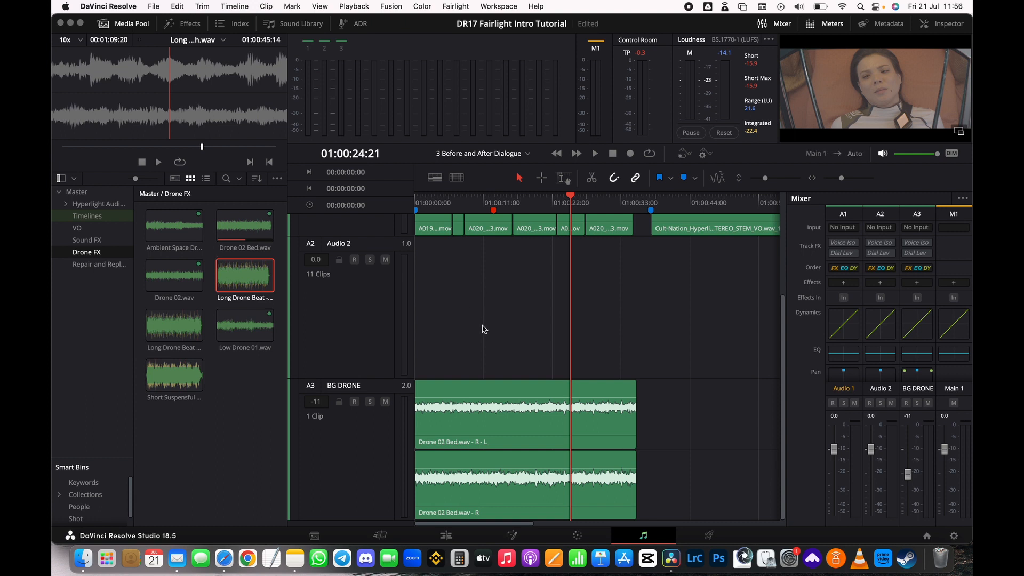
Reduce the track heights and select Low Drone 01.wav, Long Drone Beat 2ch.wav and Drone 02.wav together in the Drone FX bin.
scroll(481, 331, down, 5)
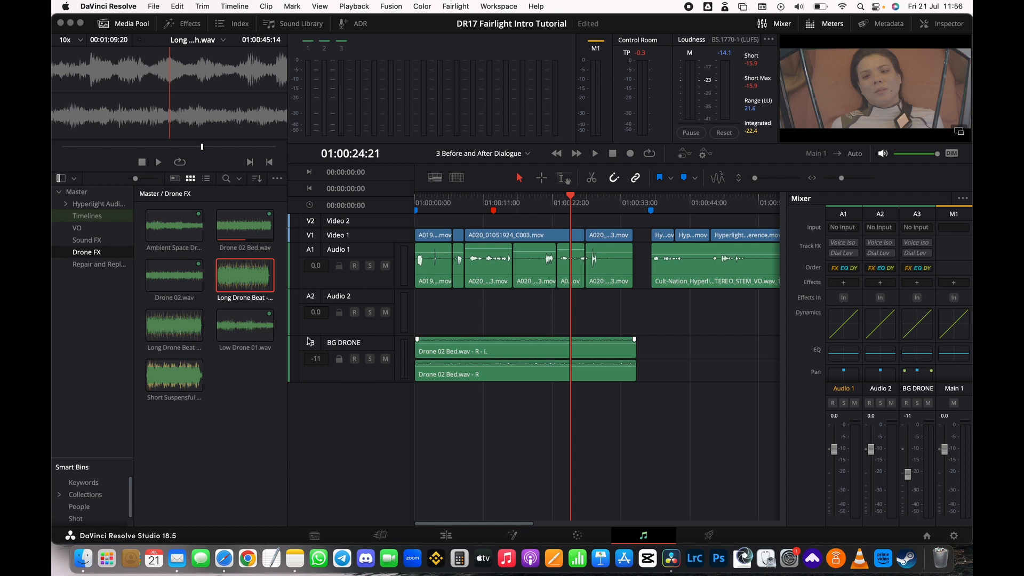
click(175, 329)
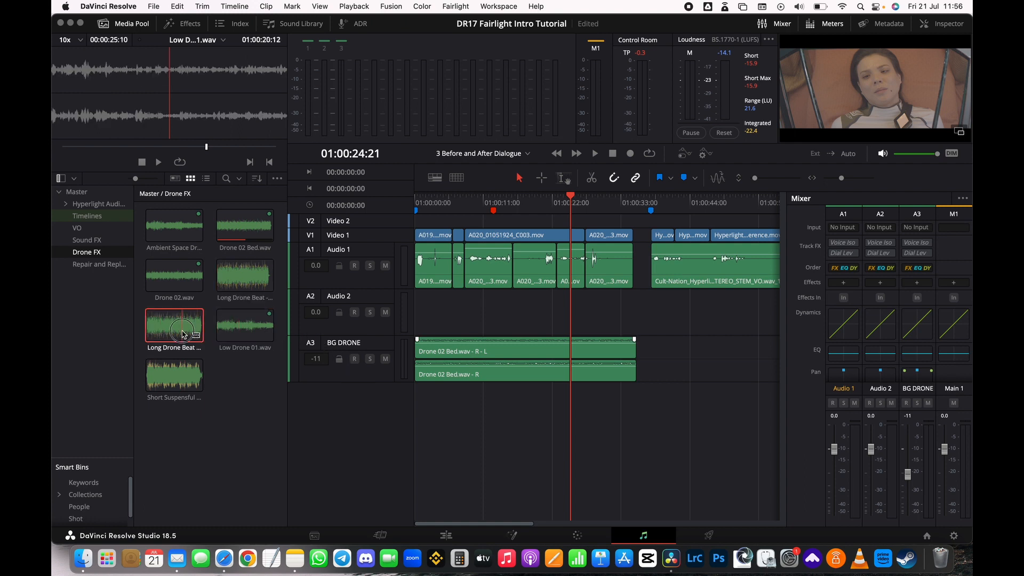
click(174, 275)
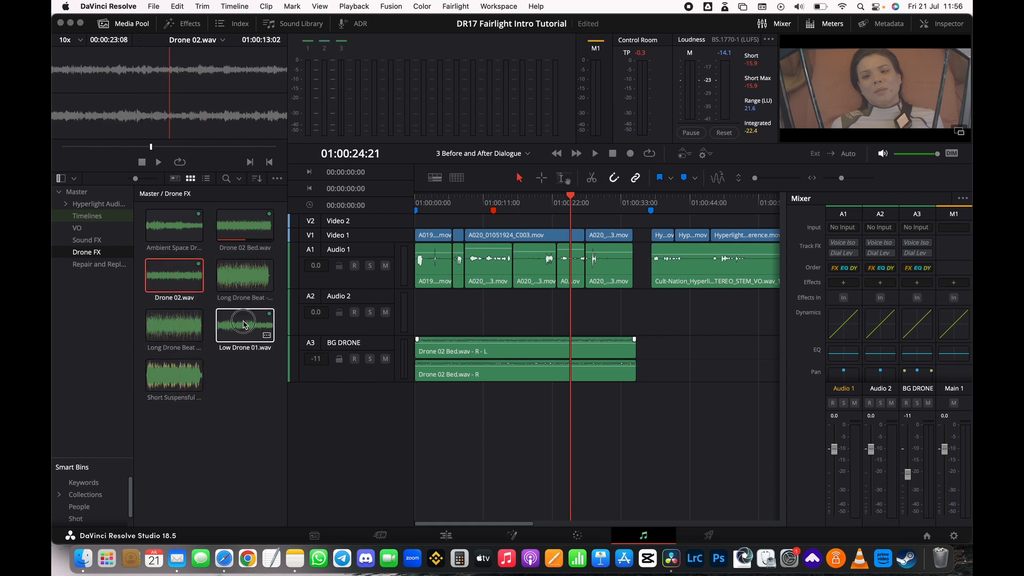
click(175, 326)
click(183, 291)
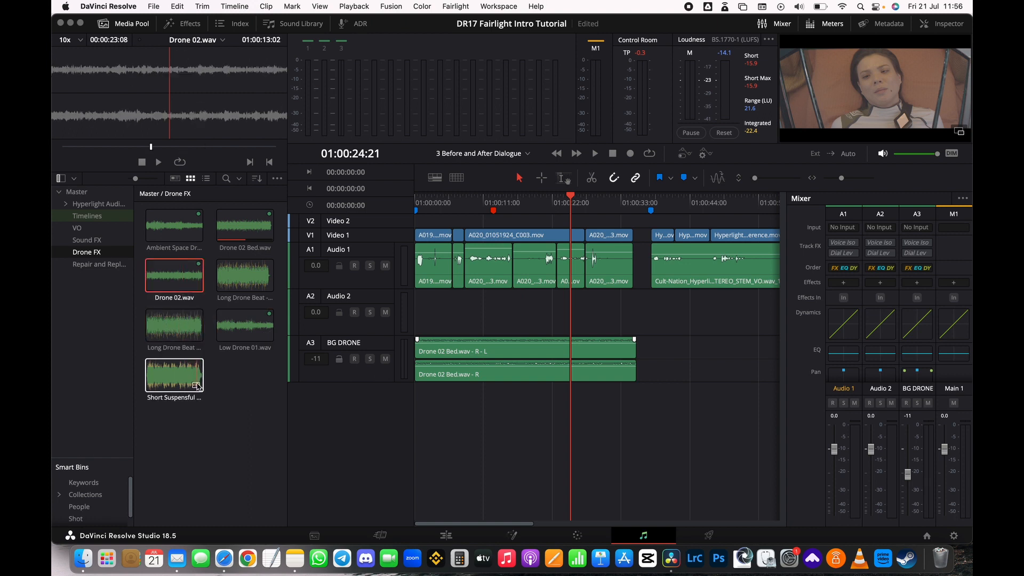
click(247, 336)
super+click(175, 327)
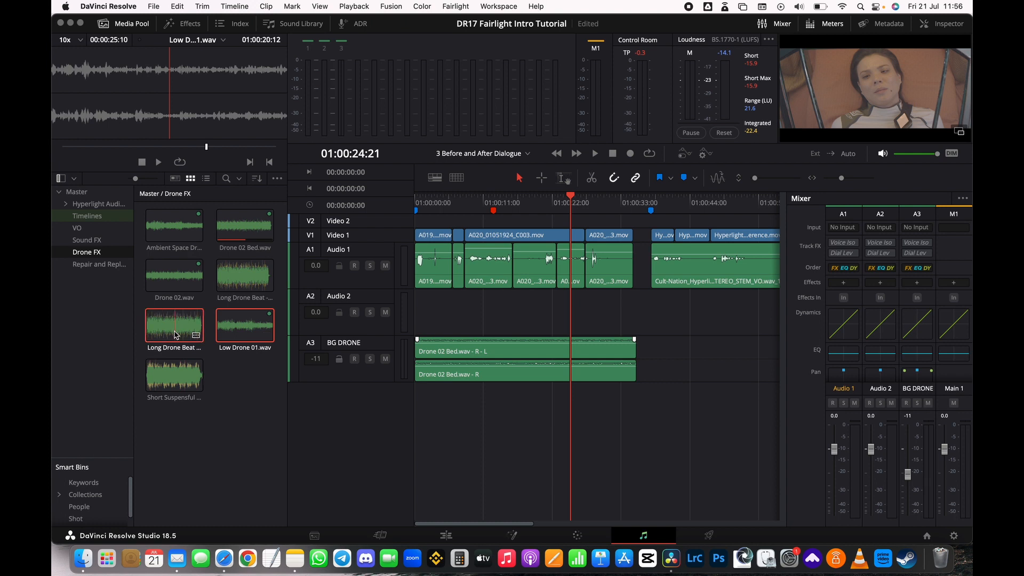
super+click(181, 286)
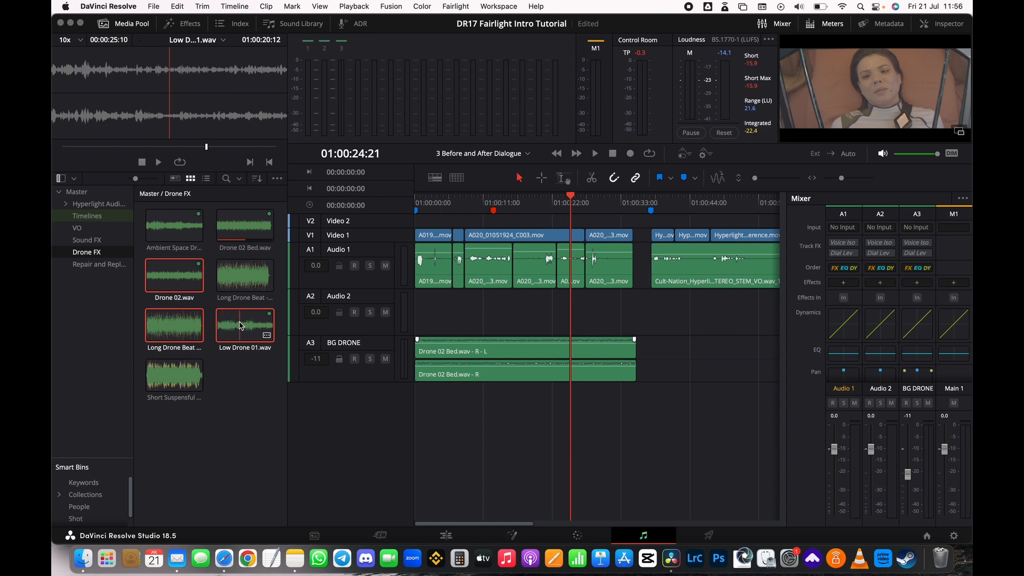
Place the three selected drone clips end to end on a new track below BG DRONE, and remove them again.
drag(241, 326, 434, 432)
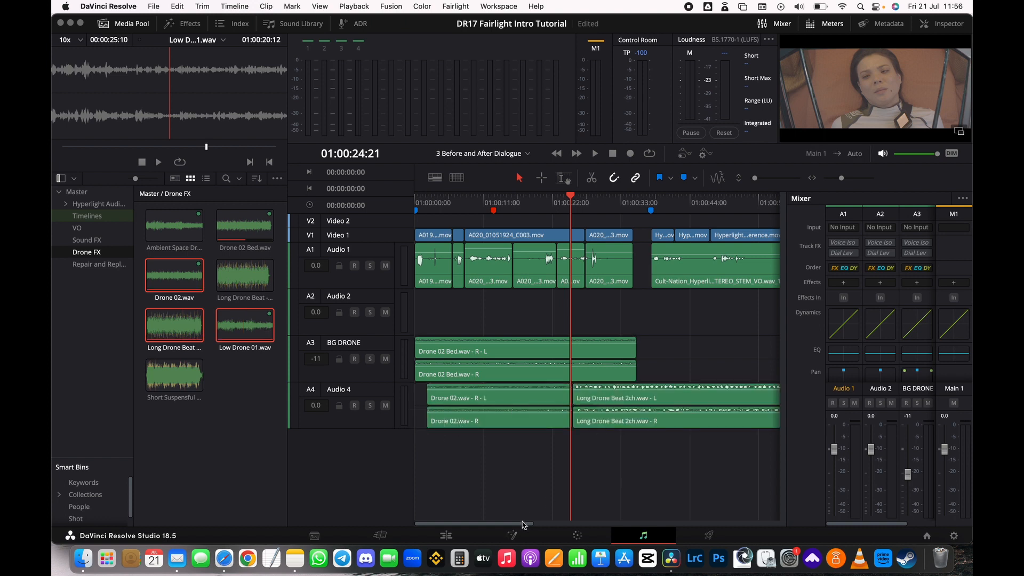
mouse_move(523, 526)
mouse_down()
mouse_move(677, 524)
mouse_move(529, 522)
mouse_up()
drag(523, 448, 564, 400)
key(Delete)
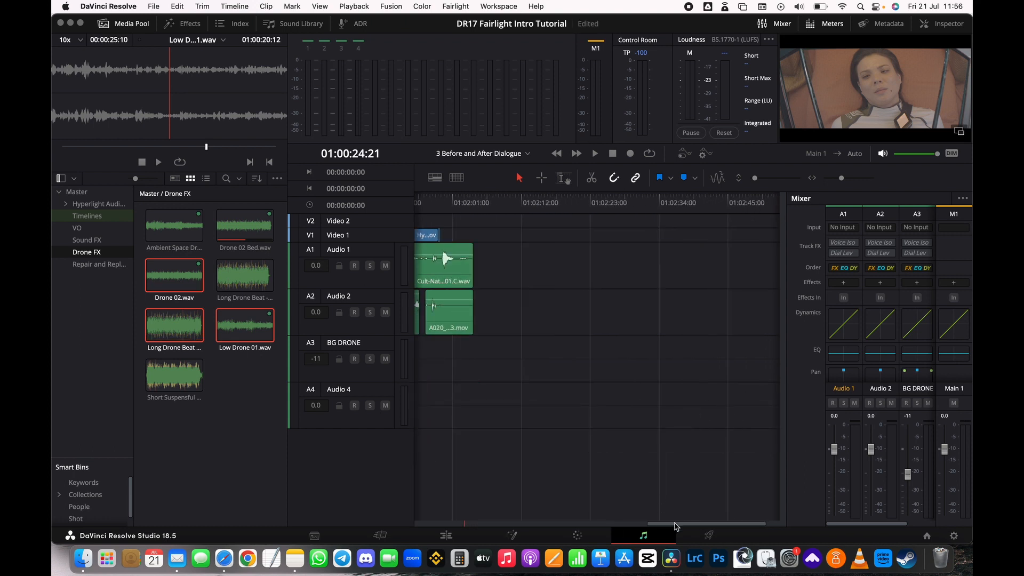
drag(674, 525, 429, 531)
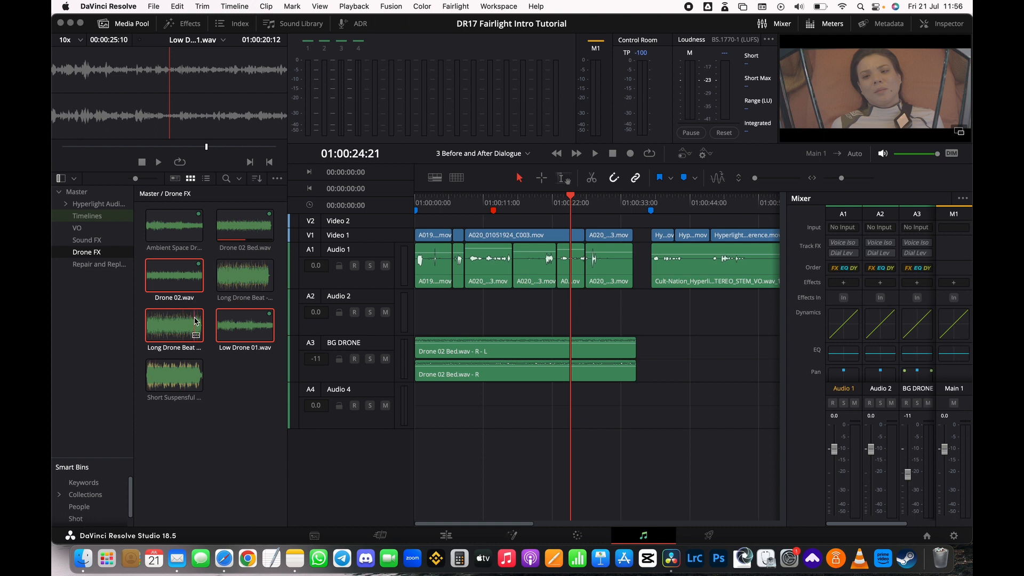
Stack the three selected drone clips at the timeline start on separate tracks, Audio 4, Audio 5 and Audio 6.
drag(228, 332, 421, 421)
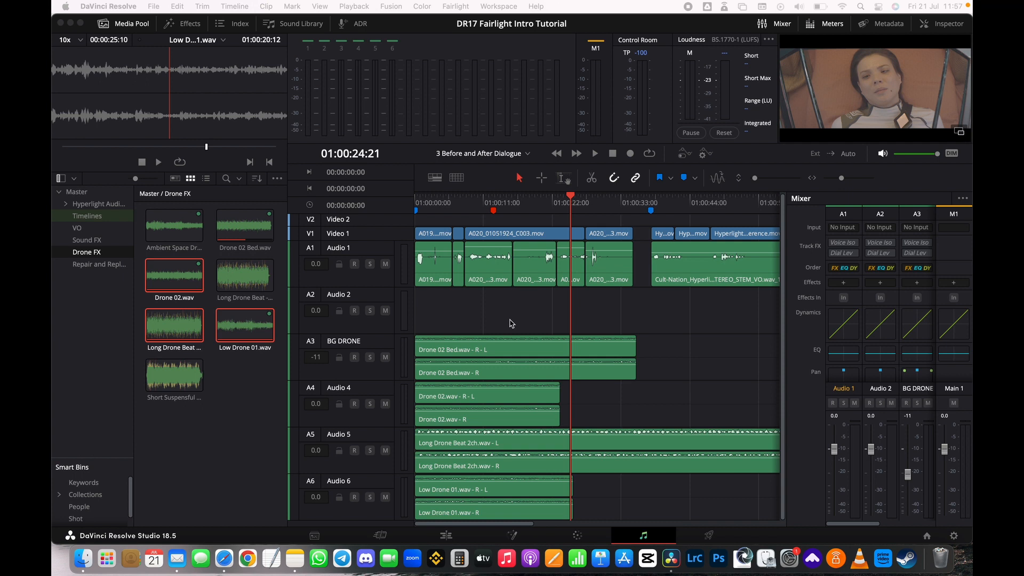
scroll(585, 336, down, 3)
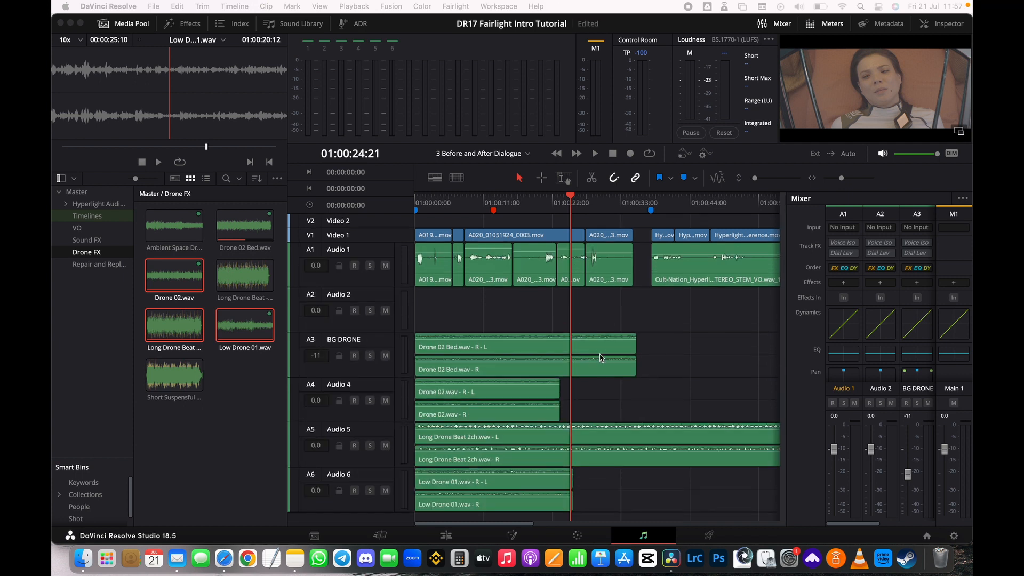
scroll(617, 331, down, 1)
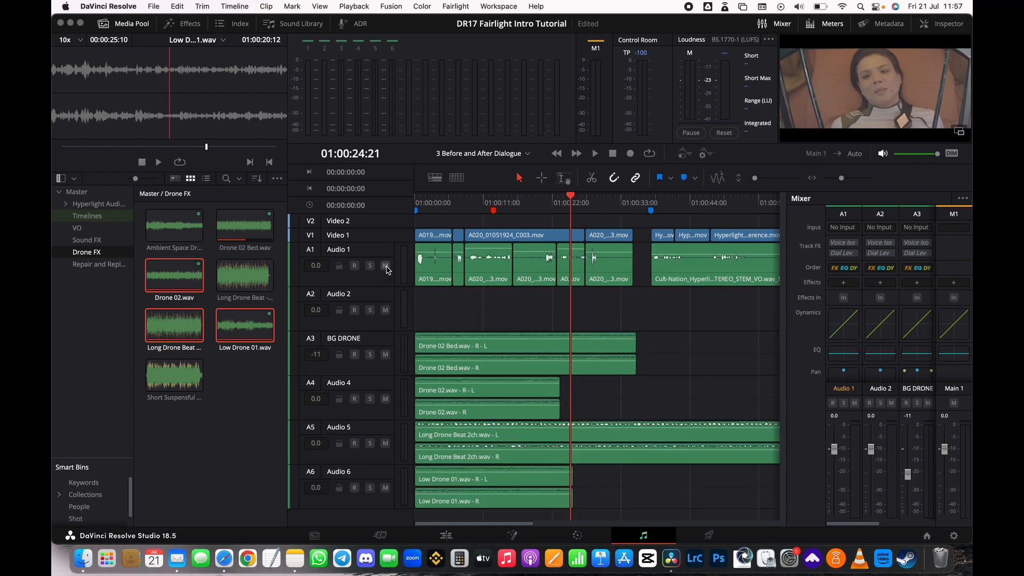
Mute all six audio tracks, and unmute only Audio 4, Audio 5 and Audio 6.
drag(386, 266, 386, 512)
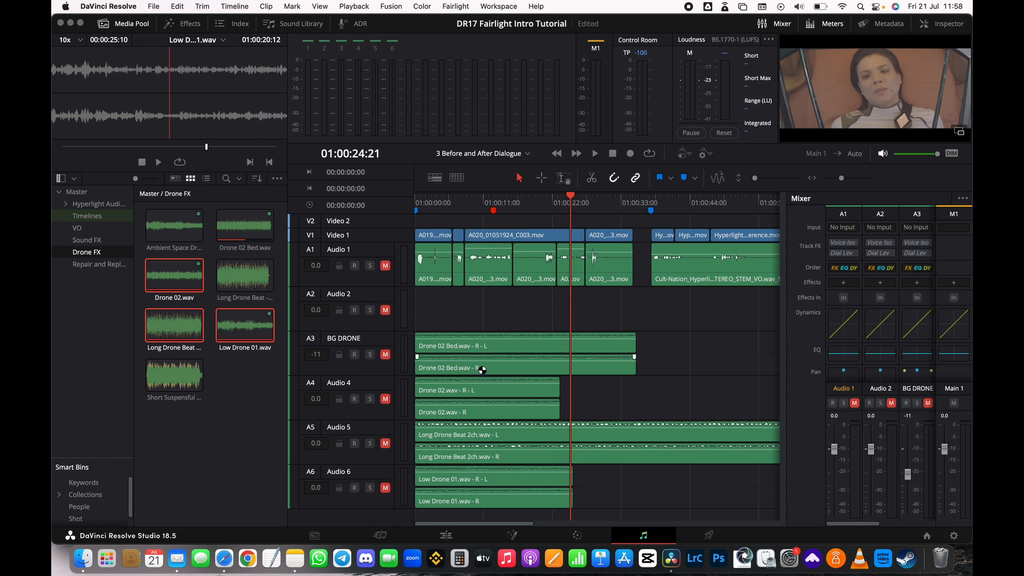
click(385, 487)
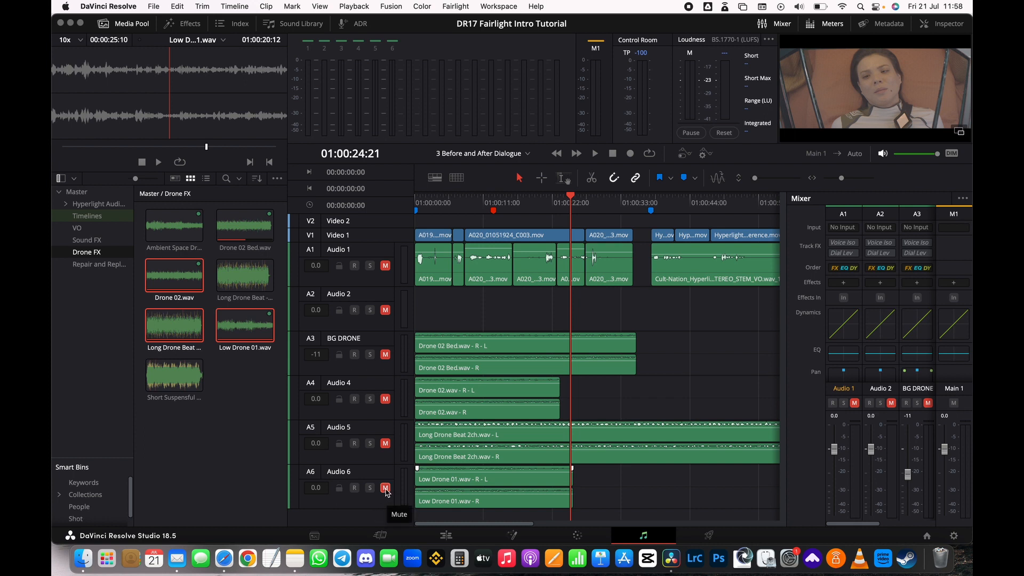
click(385, 443)
click(385, 399)
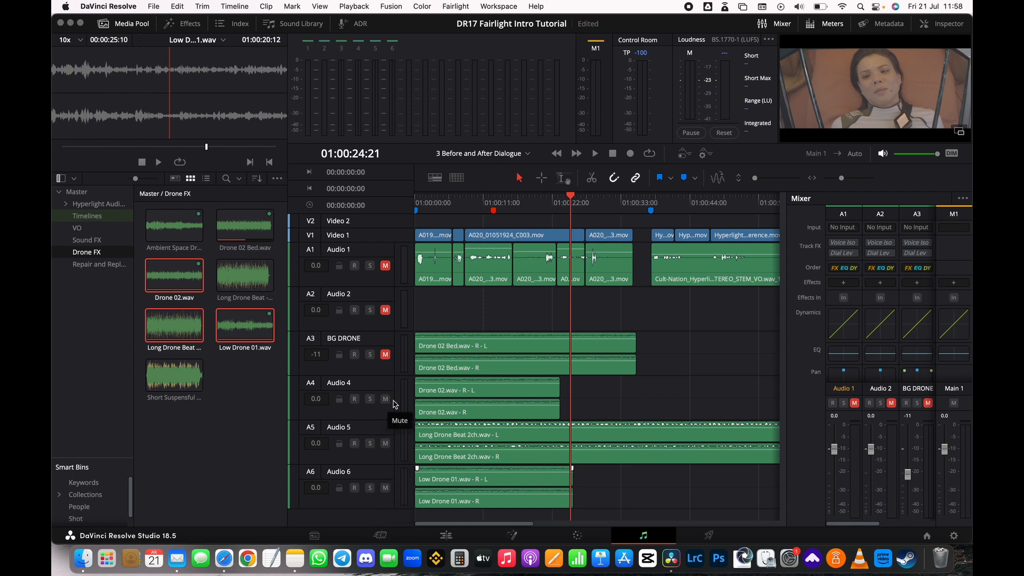
Adjust the clip levels on Audio 6, Audio 4 and Audio 5 during playback from 01:00:00:00, and return the playhead to 01:00:00:01.
drag(463, 212, 392, 203)
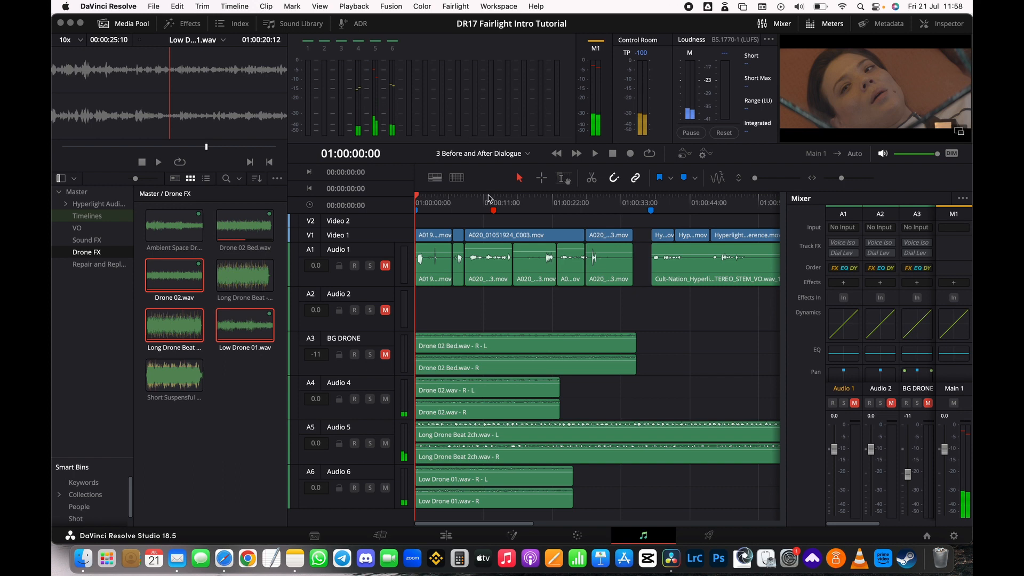
key(space)
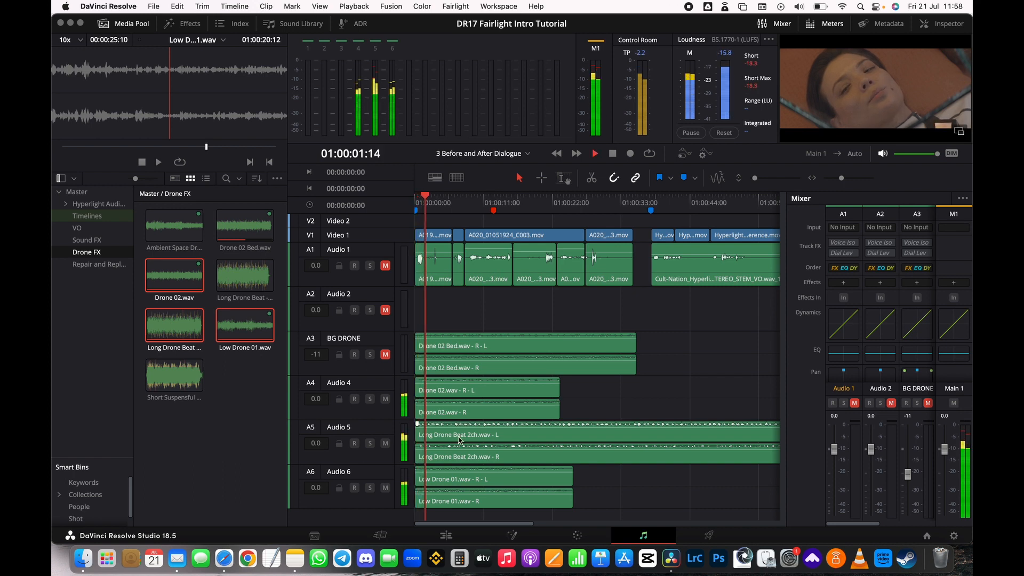
drag(461, 477, 470, 449)
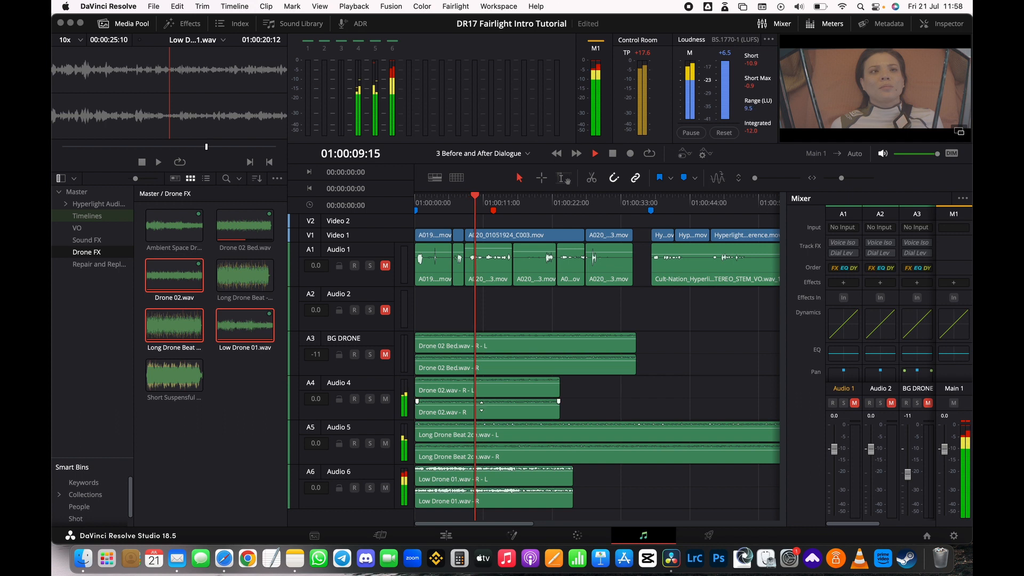
mouse_move(480, 413)
mouse_down()
mouse_move(483, 400)
mouse_move(483, 413)
mouse_up()
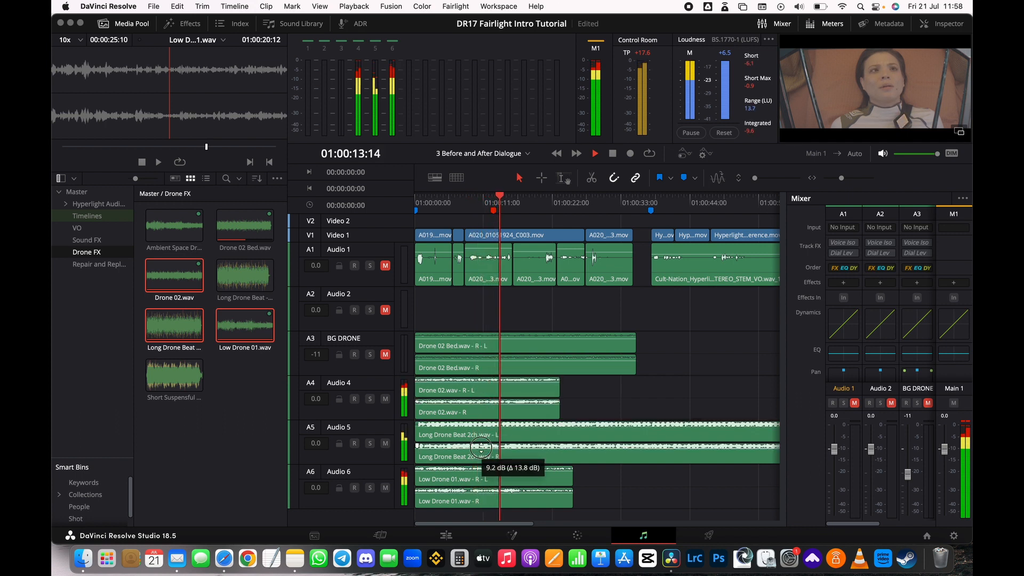
key(space)
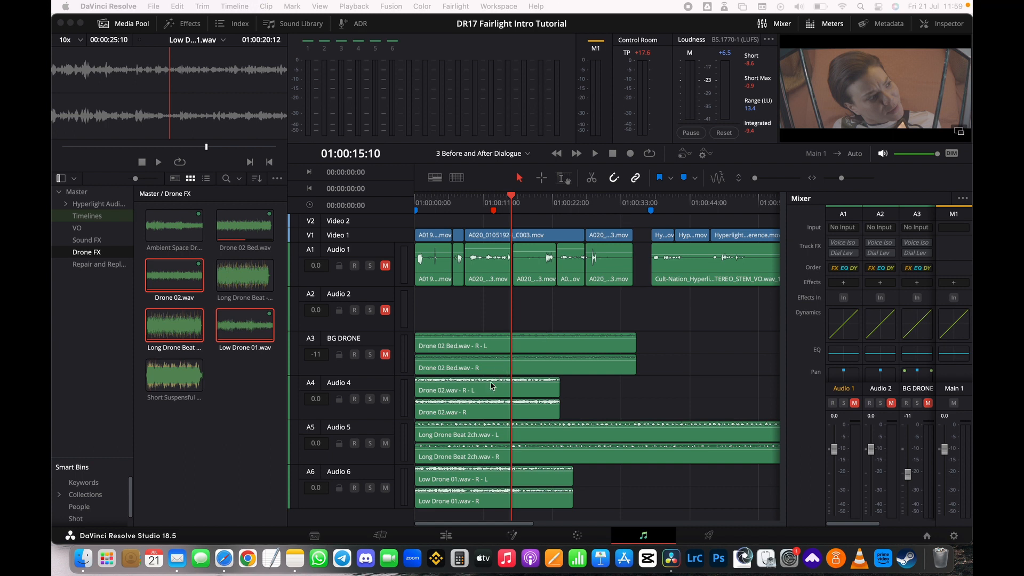
drag(511, 196, 433, 206)
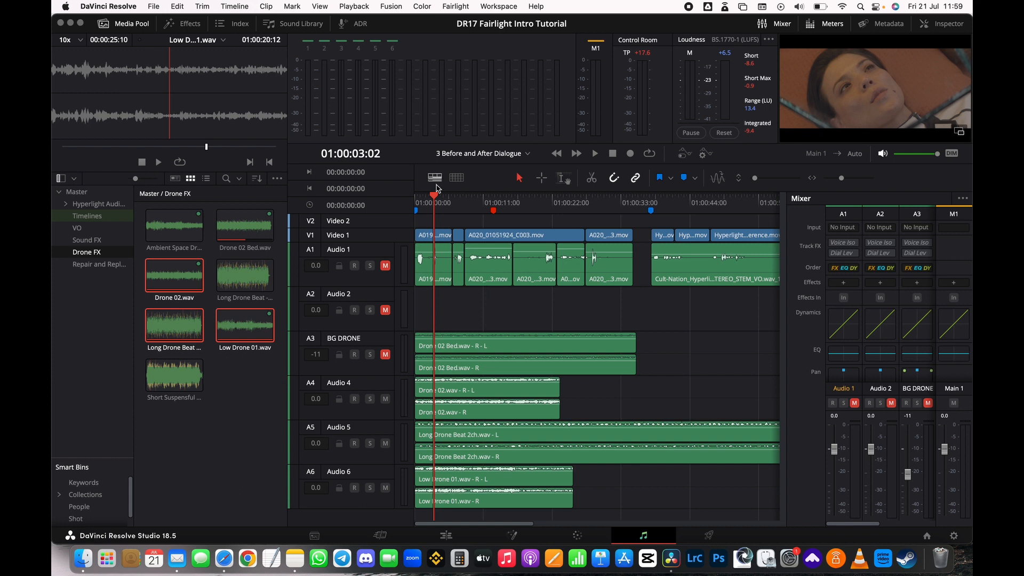
drag(435, 199, 406, 200)
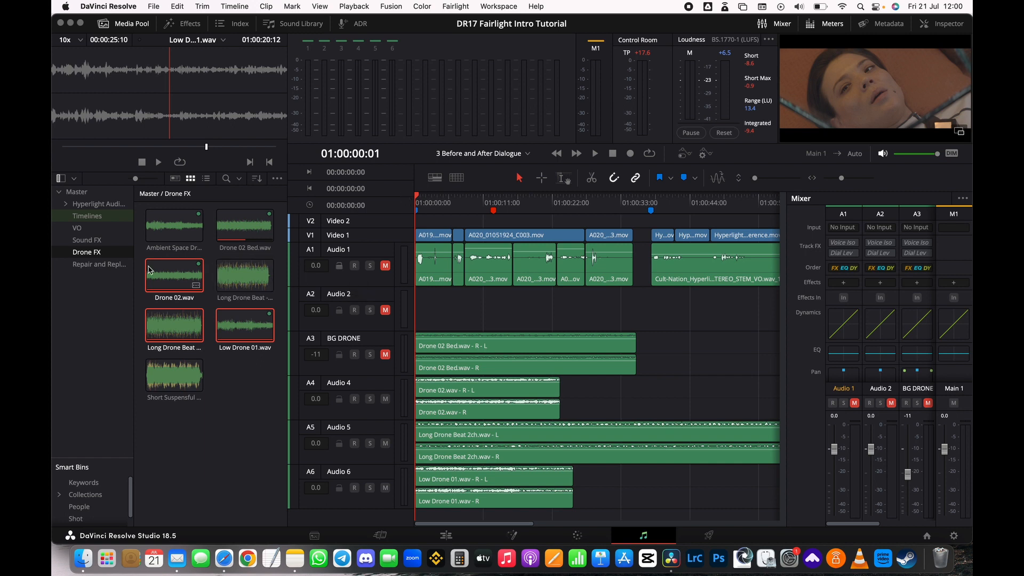
Open the 4 Dialogue Editing Start timeline from the Timelines bin and hide the Media Pool.
click(75, 218)
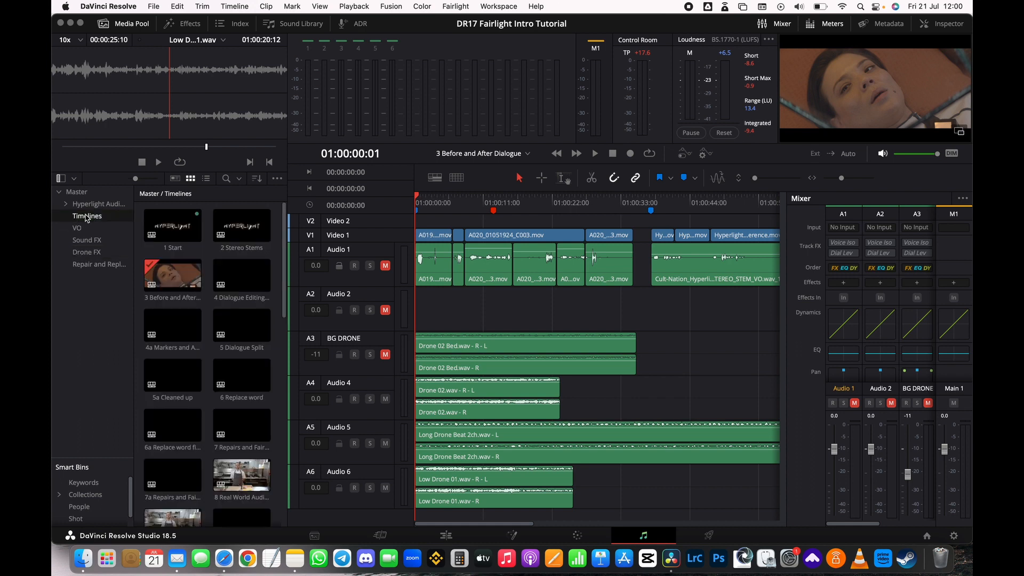
double_click(246, 277)
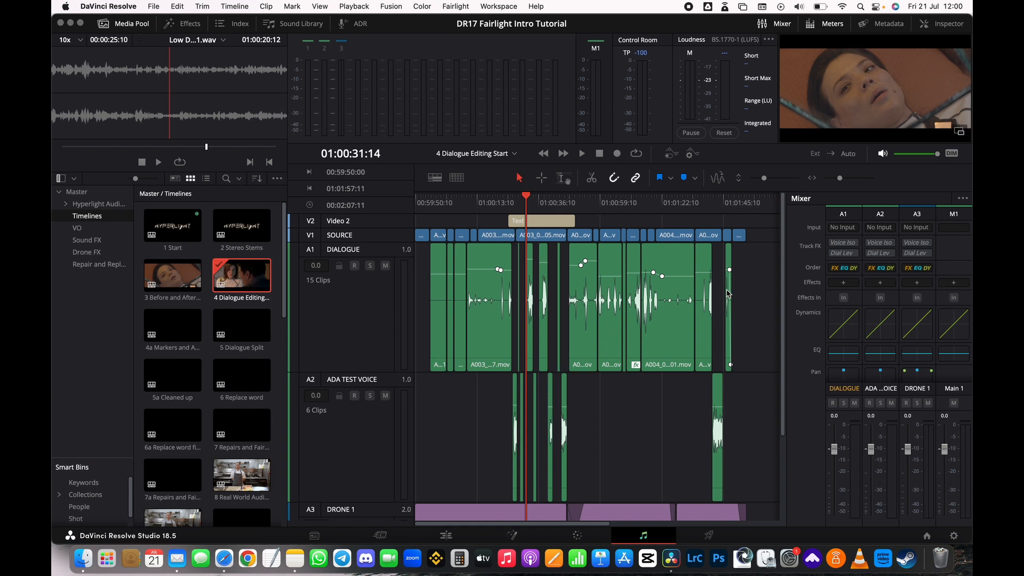
click(129, 24)
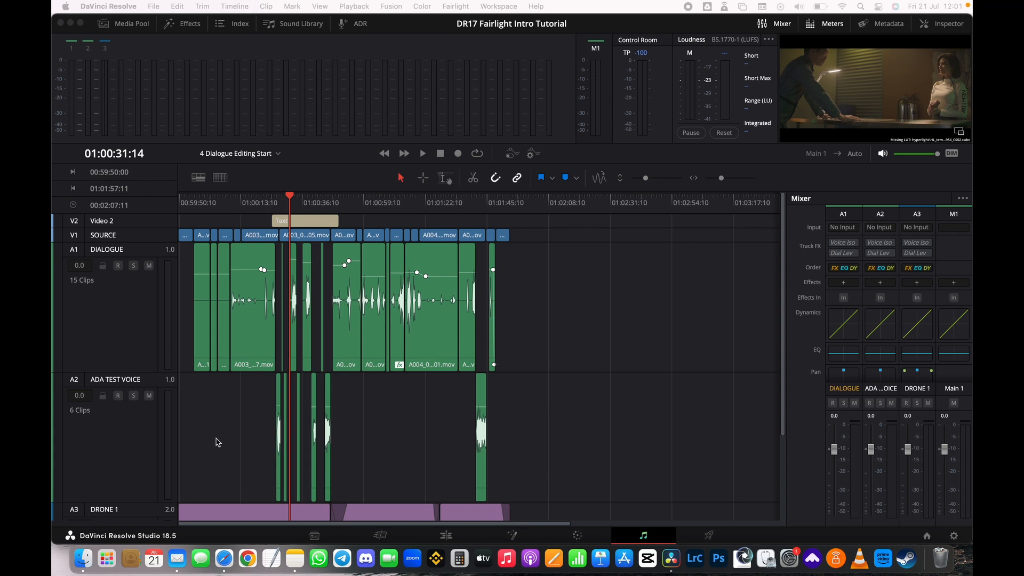
Solo the ADA TEST VOICE track, audition its clips until 01:00:31:12 and save the project.
scroll(222, 418, down, 3)
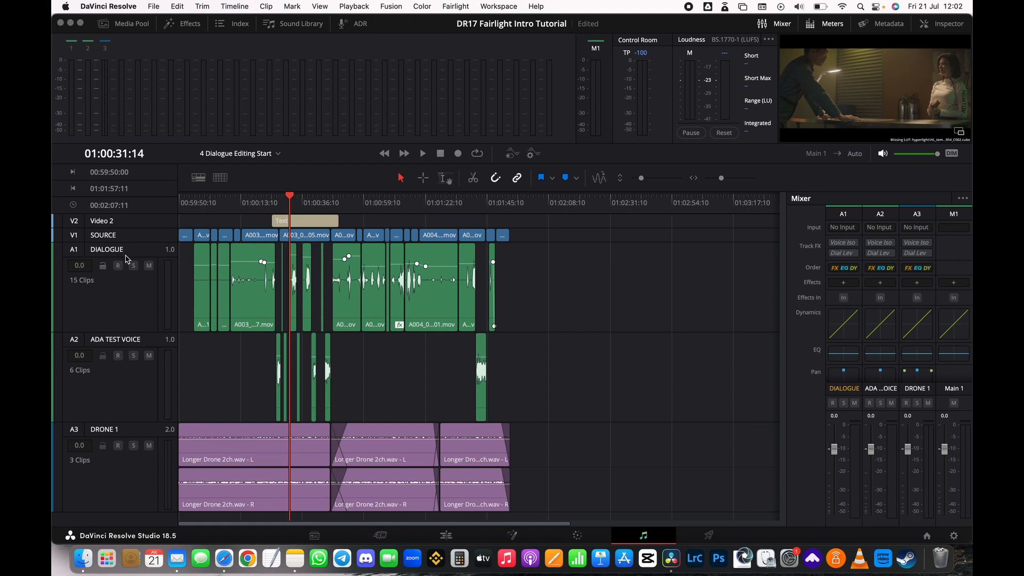
click(133, 355)
drag(289, 197, 264, 201)
key(space)
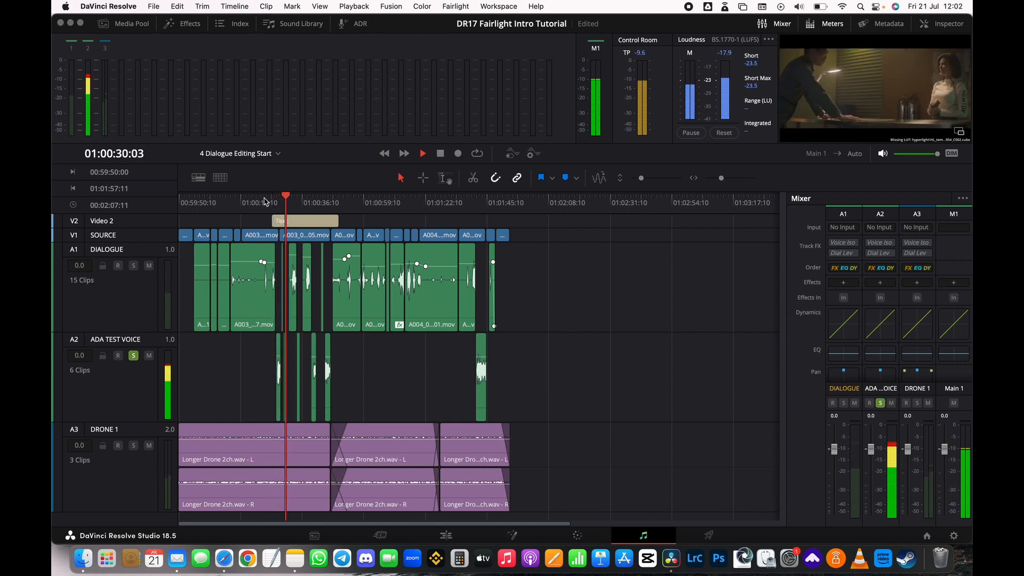
key(space)
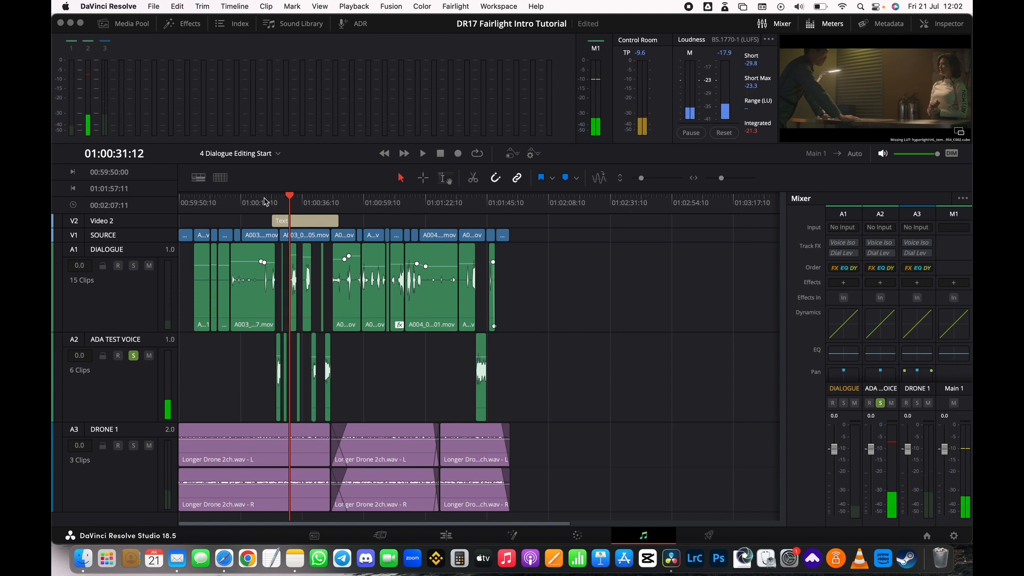
key(super+s)
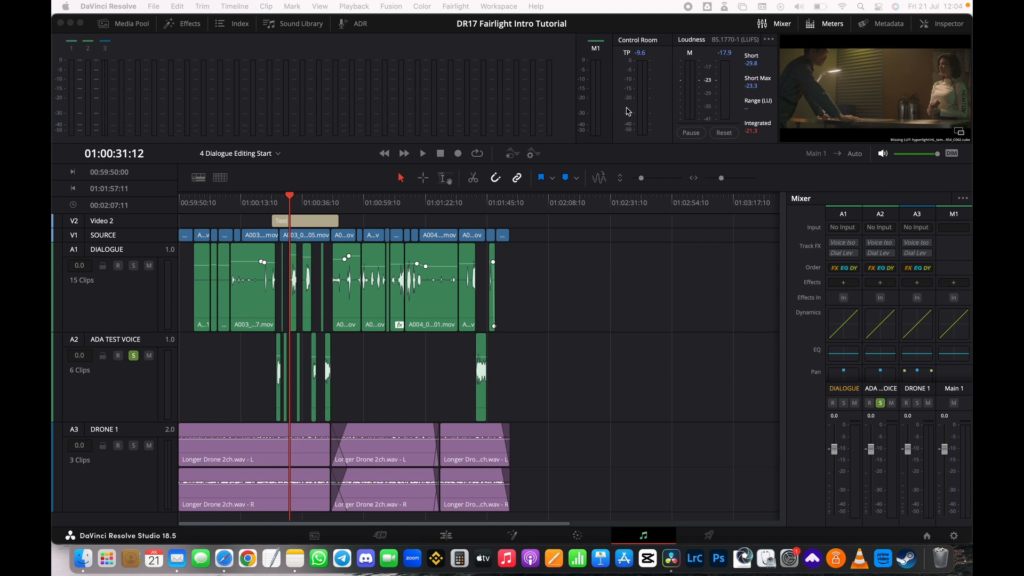
Hide the video tracks in the timeline display.
click(201, 178)
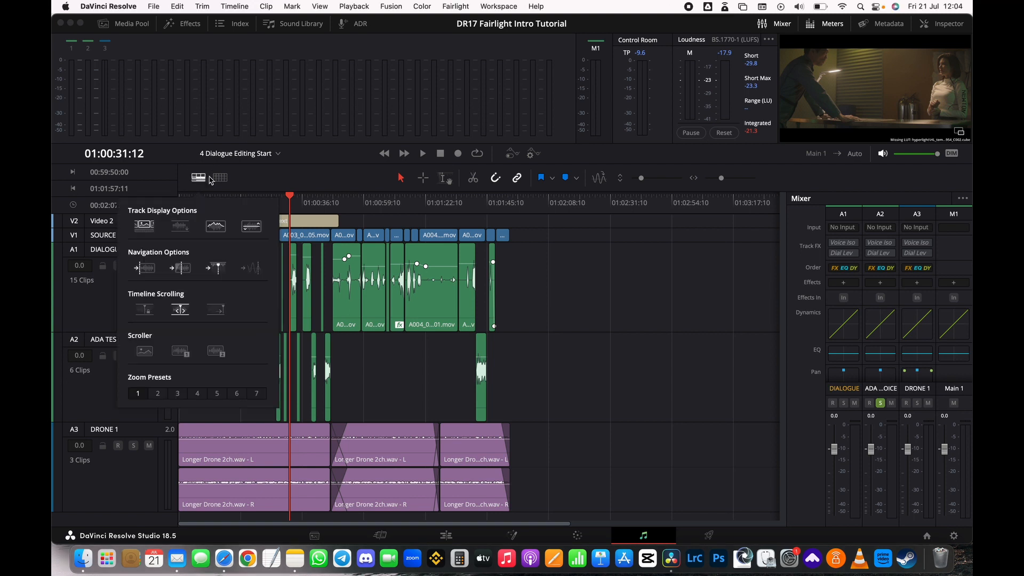
click(145, 230)
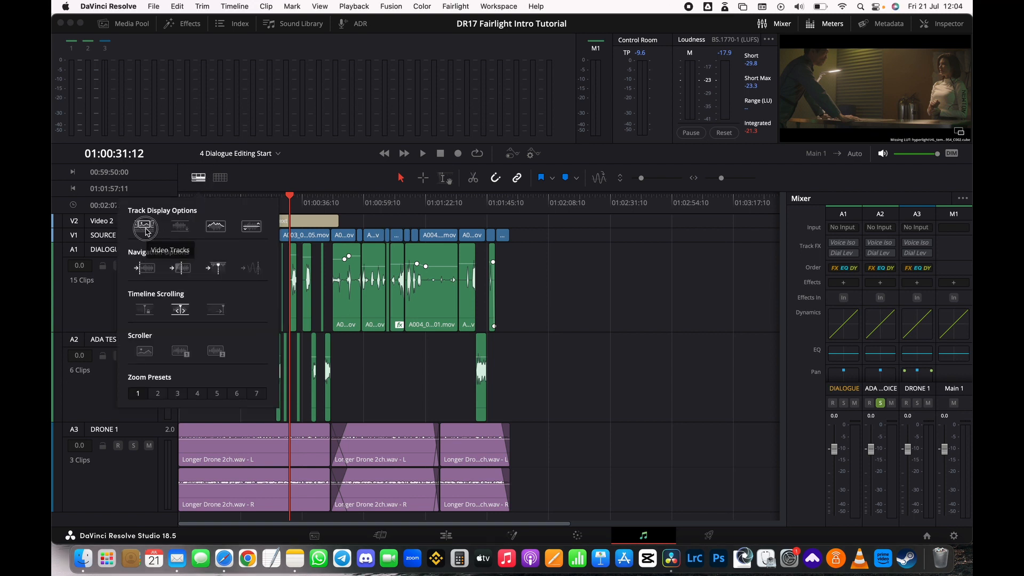
click(610, 297)
Play the soloed ADA TEST VOICE track from 01:00:31:12, and move the playhead to 01:00:17:00 to listen again.
key(space)
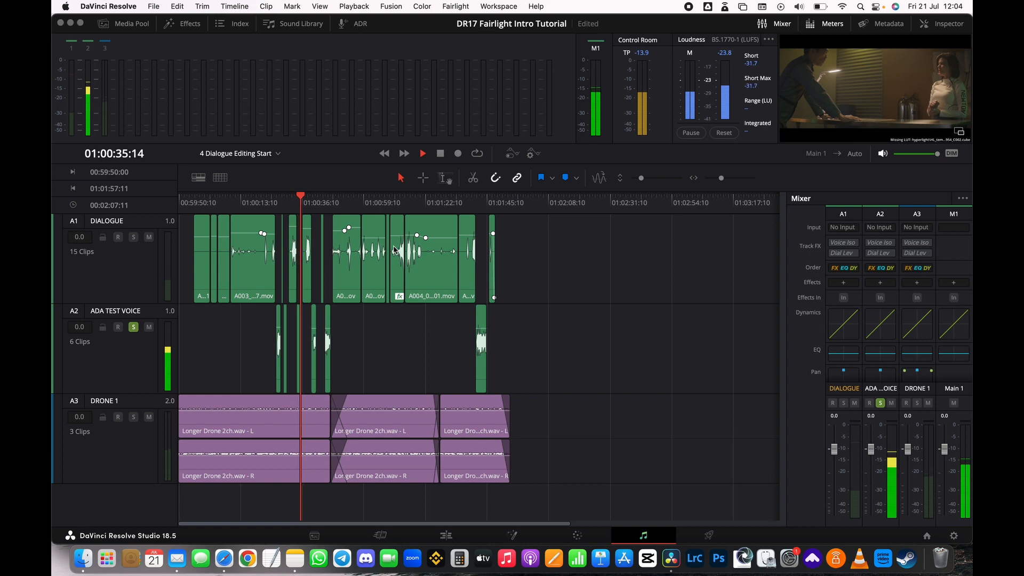
key(space)
click(251, 209)
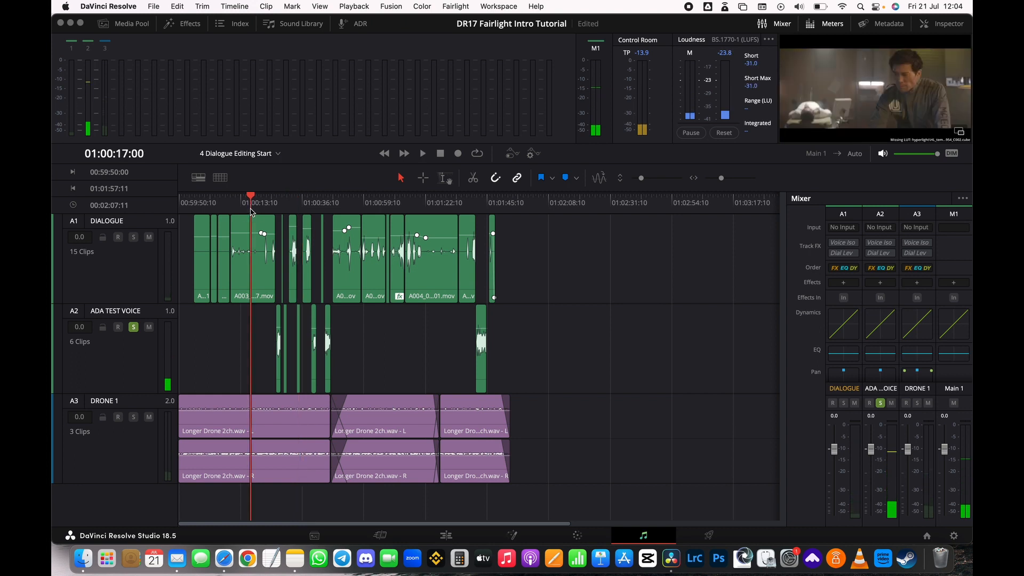
key(space)
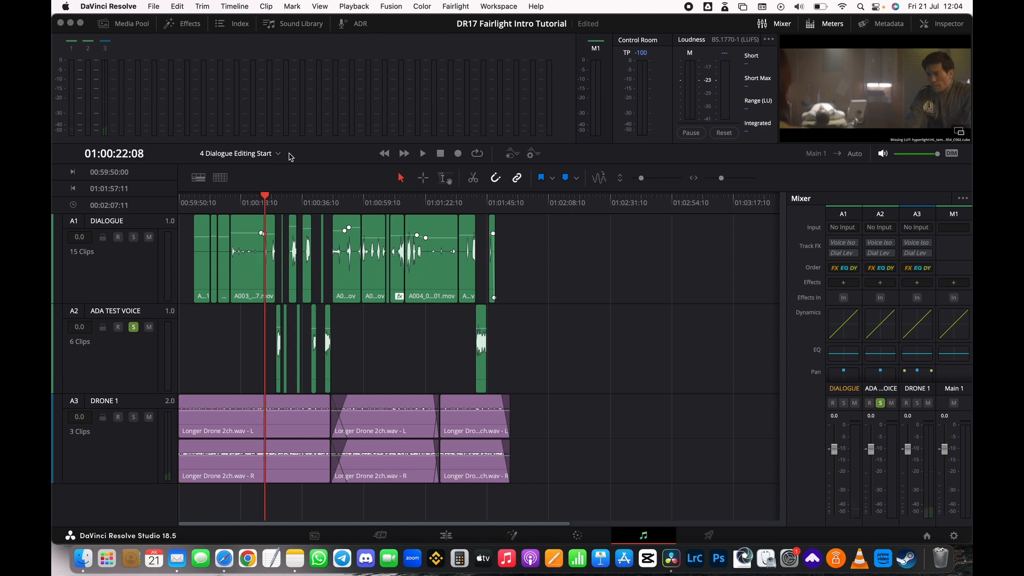
Show the Index and examine its Edit Index, Markers and Tracks lists, ending on the track list.
click(230, 24)
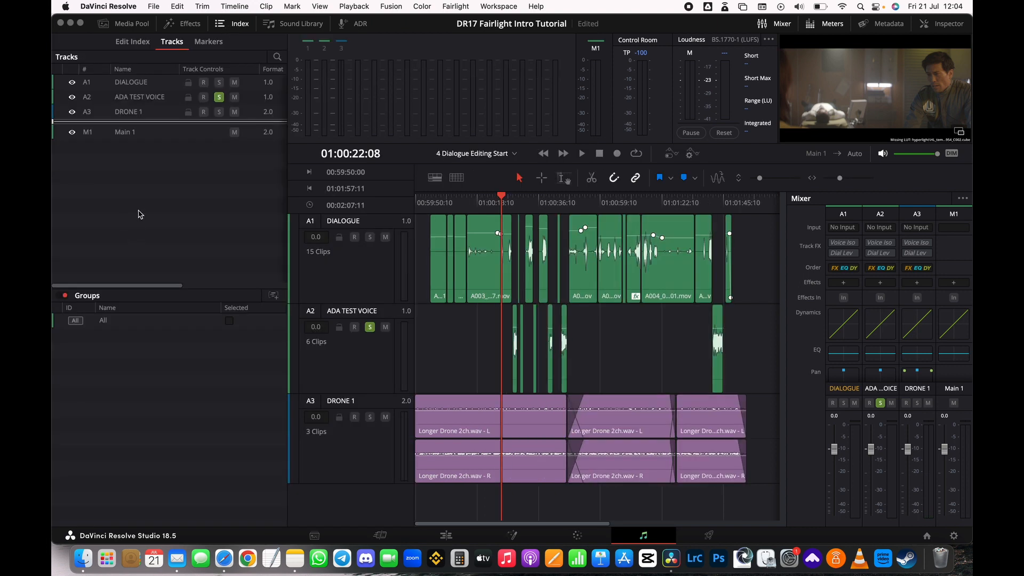
click(132, 41)
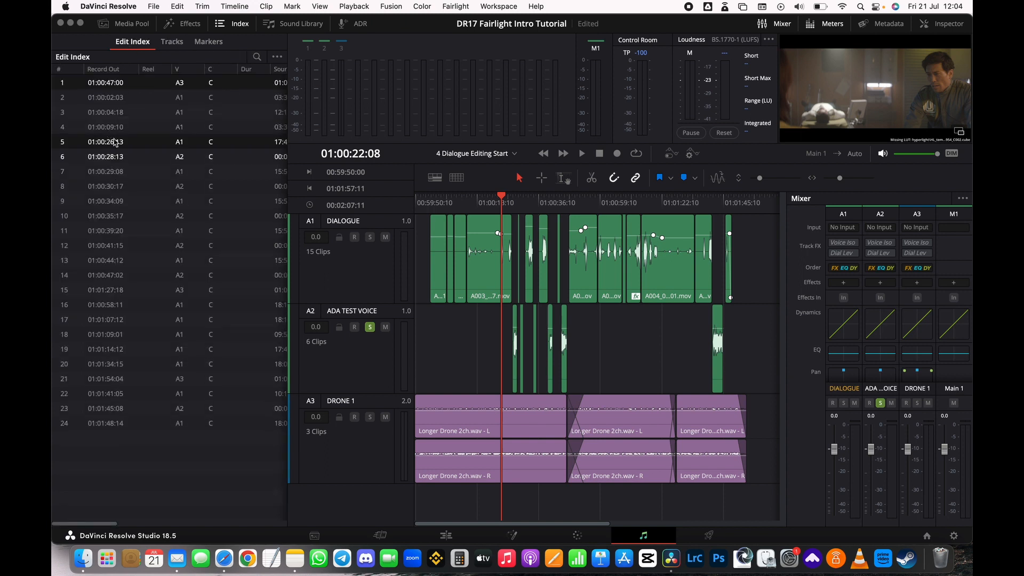
click(166, 44)
click(206, 43)
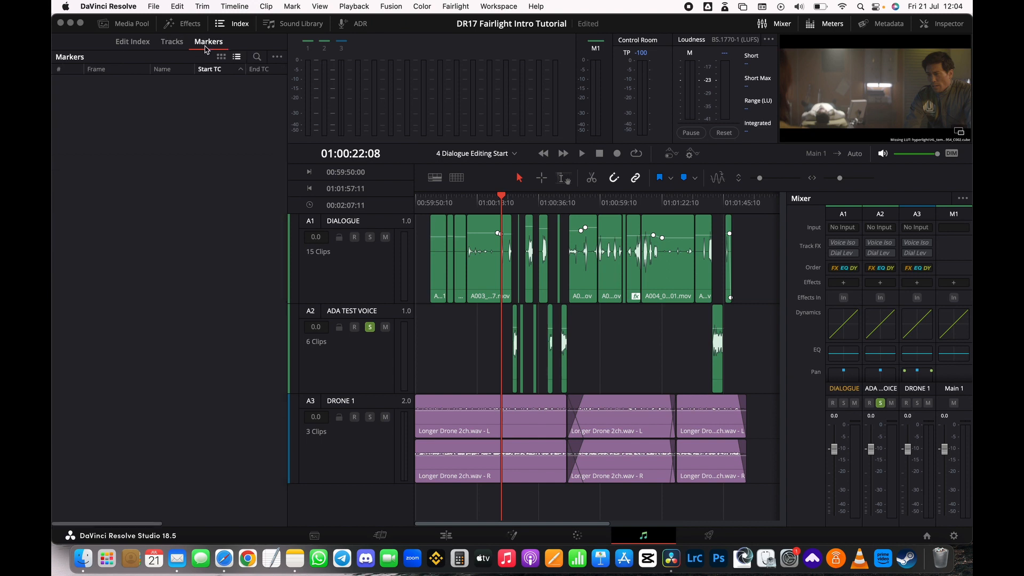
click(176, 47)
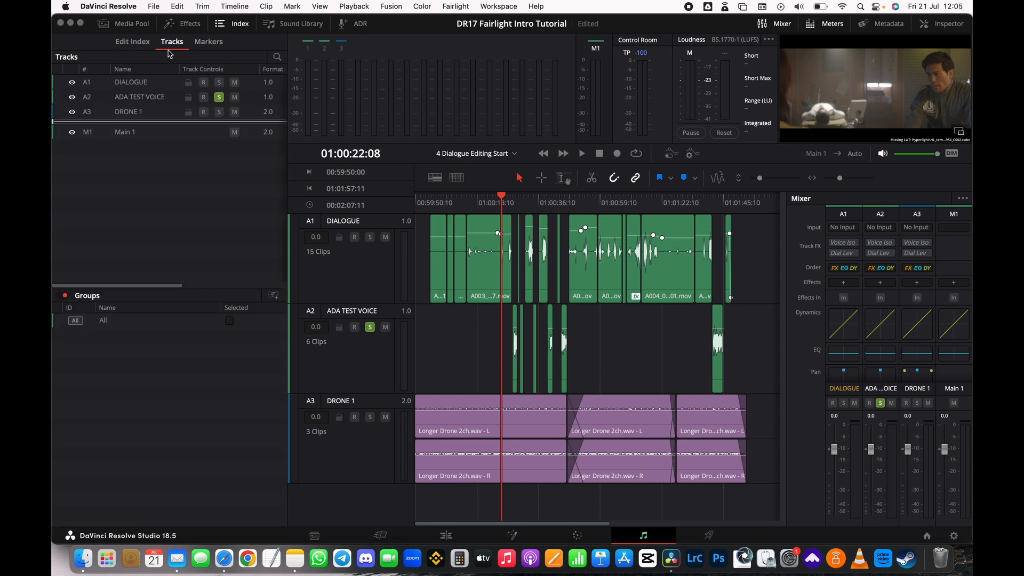
click(142, 48)
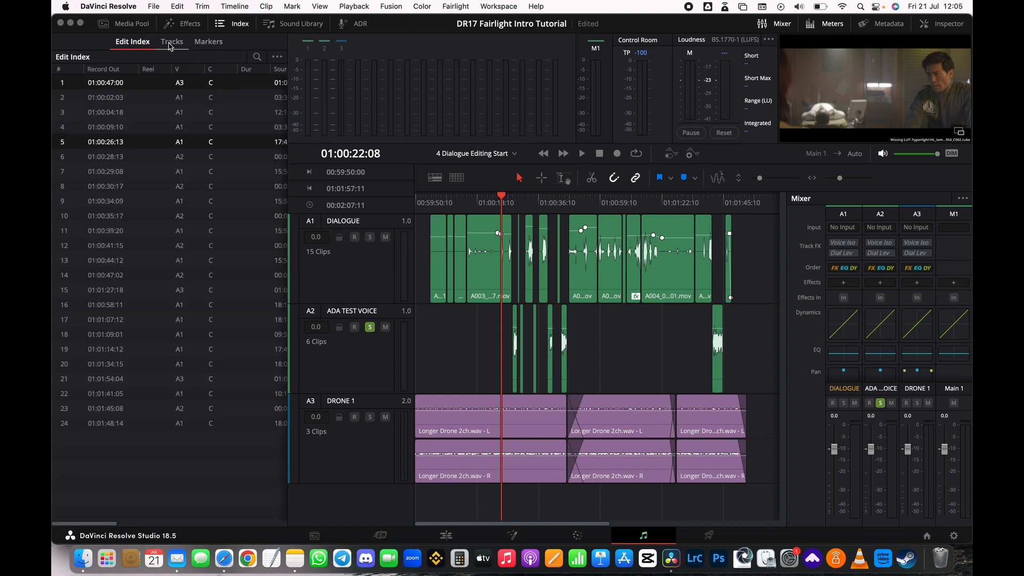
click(169, 47)
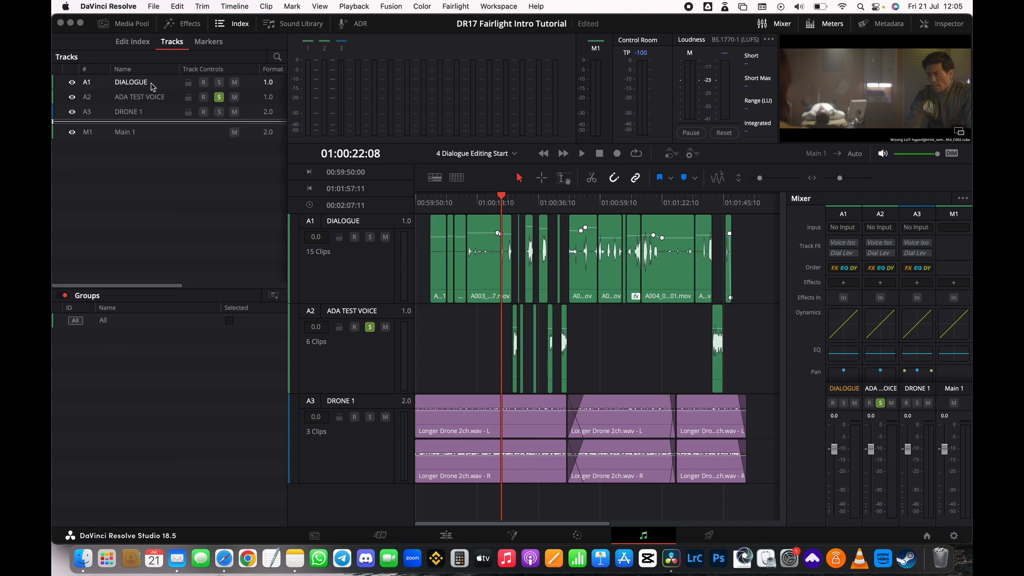
Try hiding the DIALOGUE and DRONE 1 tracks, and show both of them again.
click(71, 83)
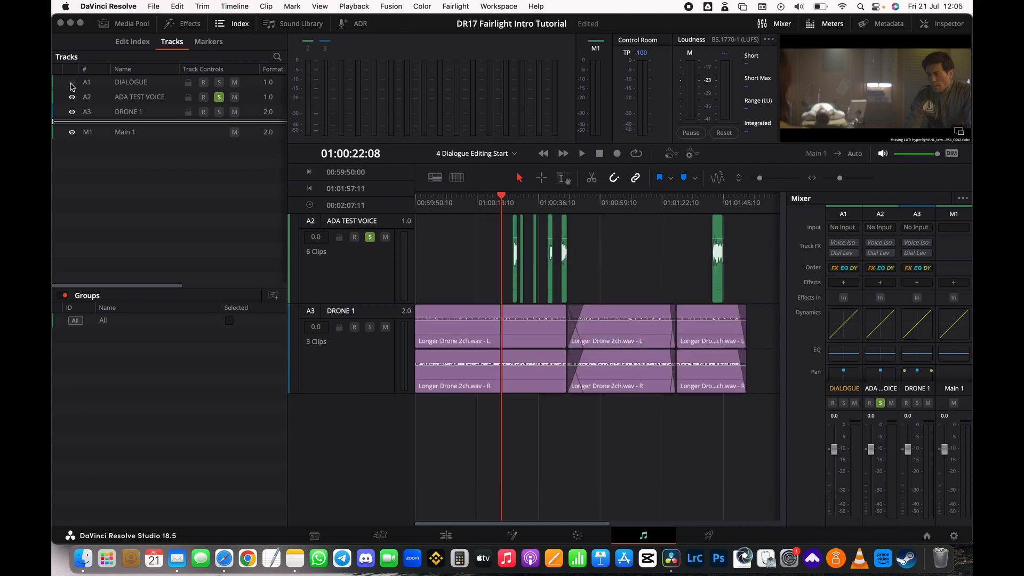
click(72, 112)
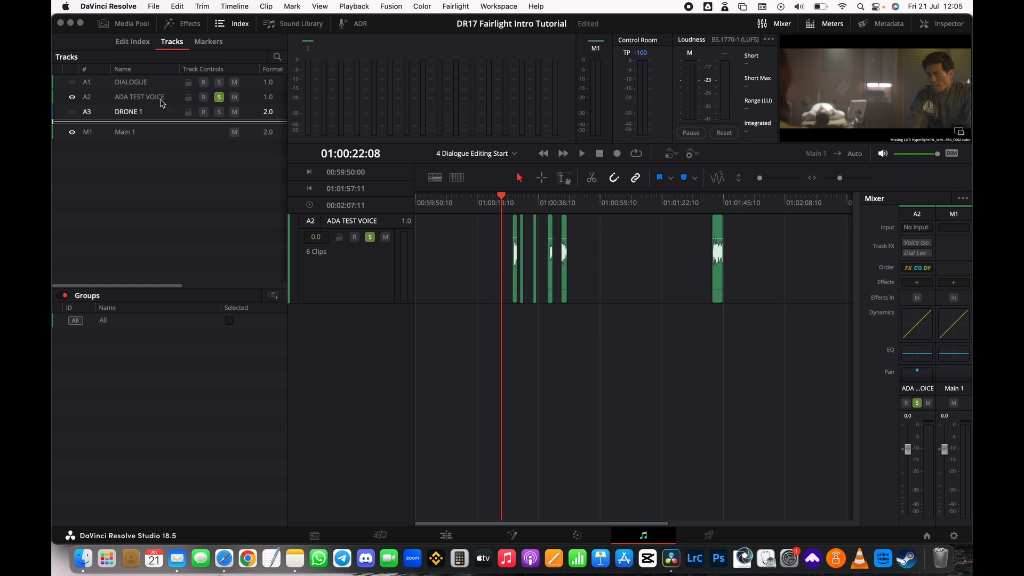
click(72, 82)
click(72, 111)
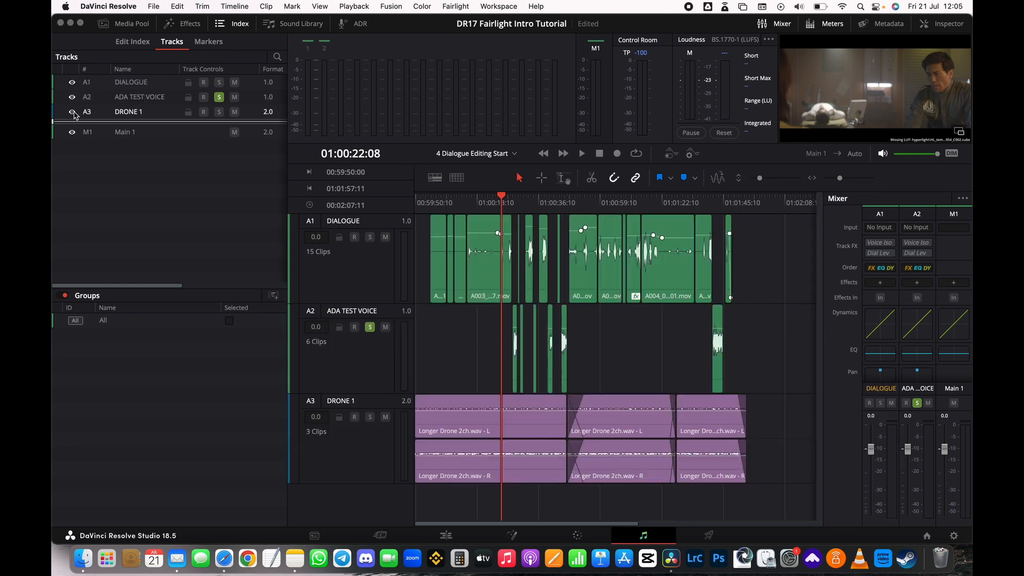
Hide the DRONE 1 and DIALOGUE tracks, turn off solo on ADA TEST VOICE and hide the Index.
click(72, 112)
click(72, 82)
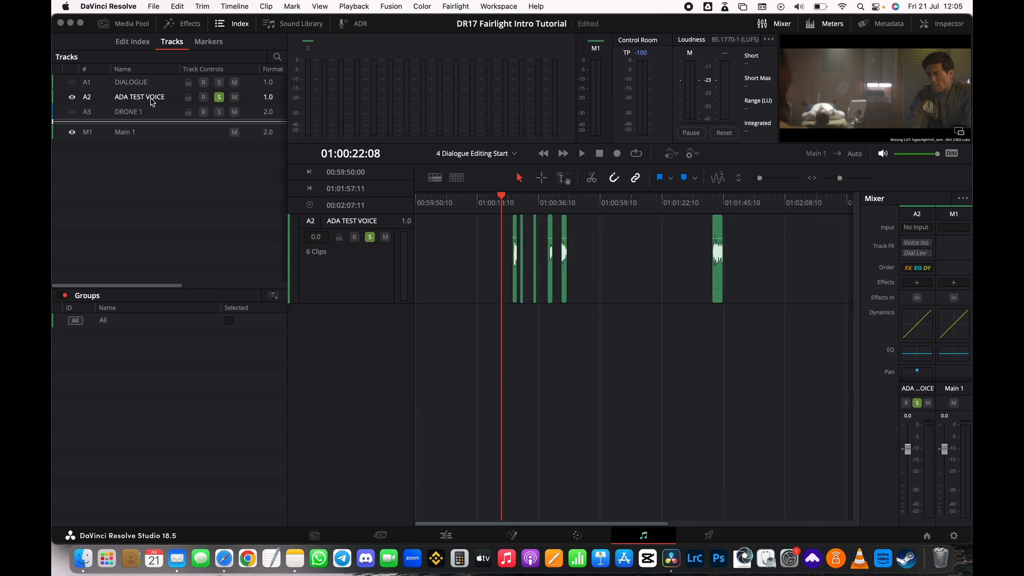
click(219, 98)
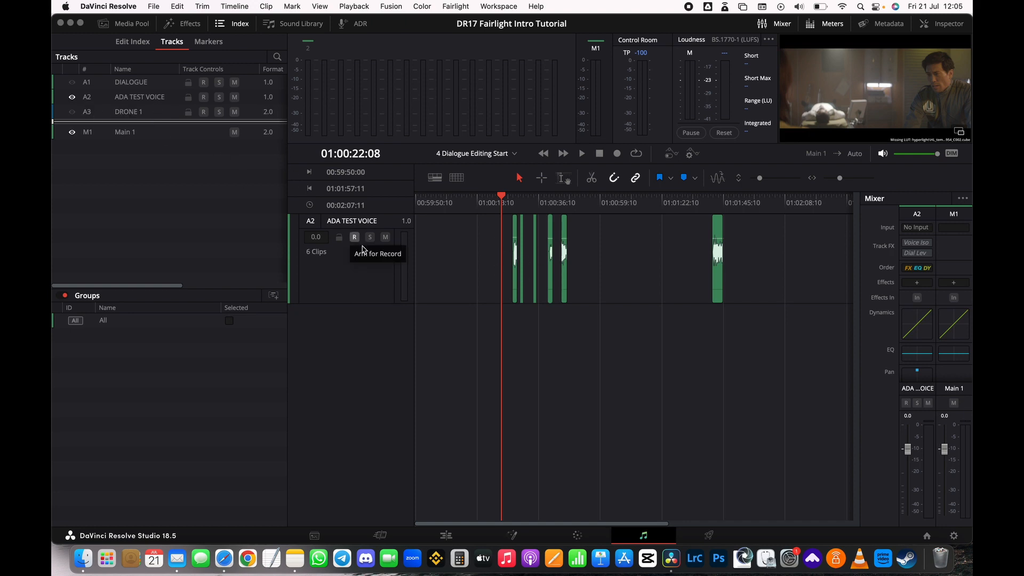
click(220, 24)
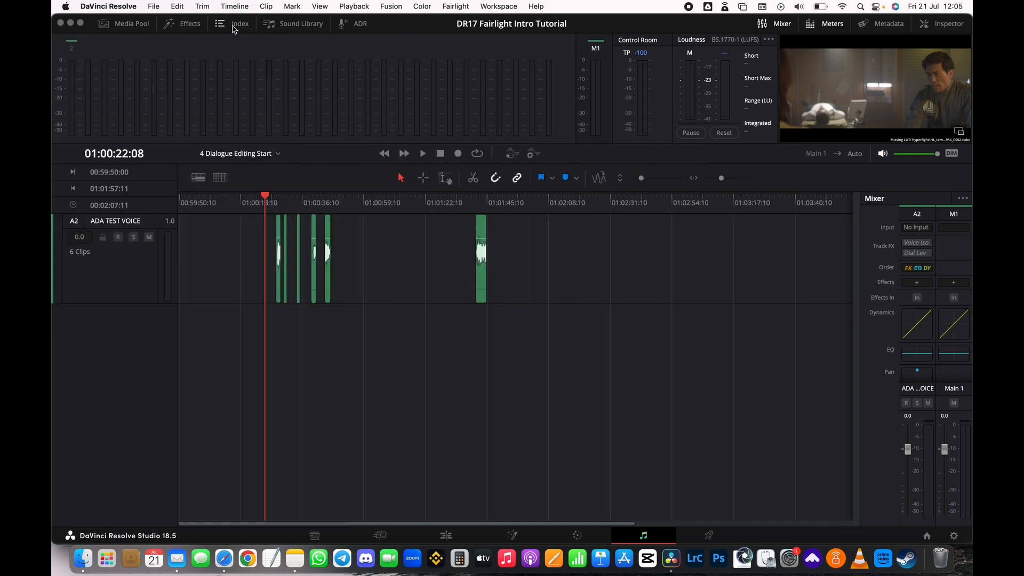
Enlarge the ADA TEST VOICE track and play its first clip from 01:00:26:11.
scroll(224, 295, up, 6)
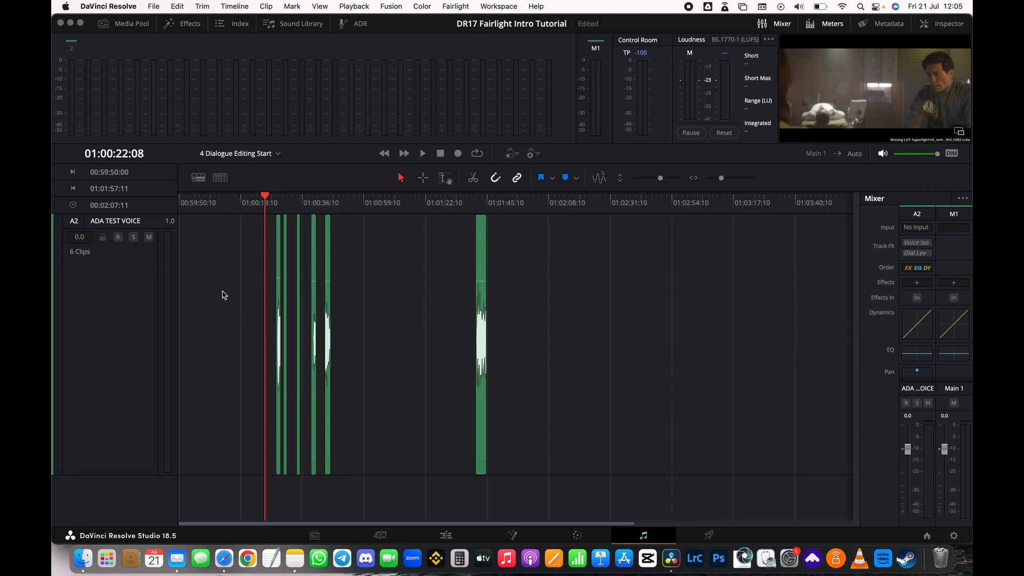
drag(721, 178, 725, 178)
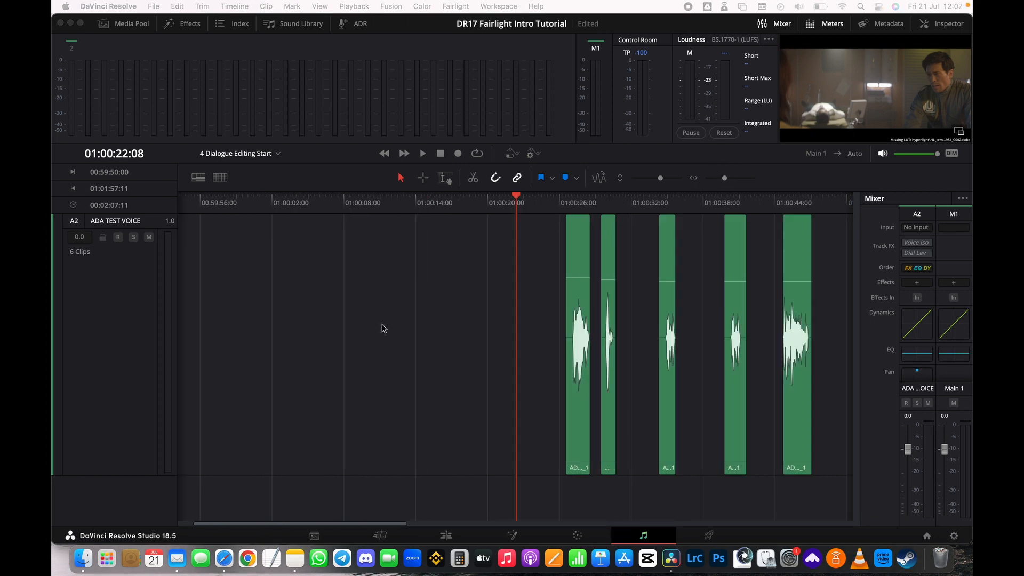
click(559, 208)
click(559, 205)
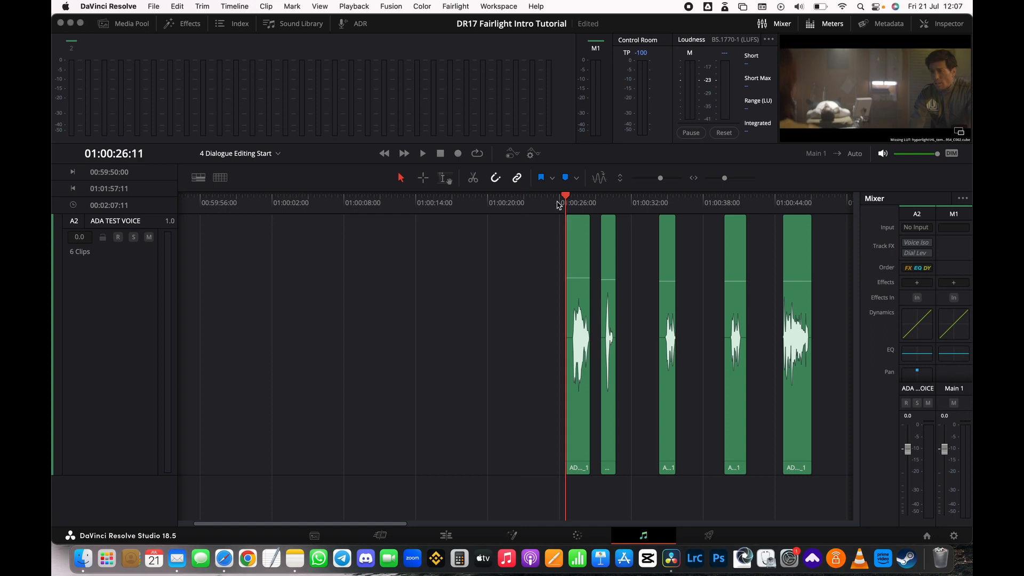
key(space)
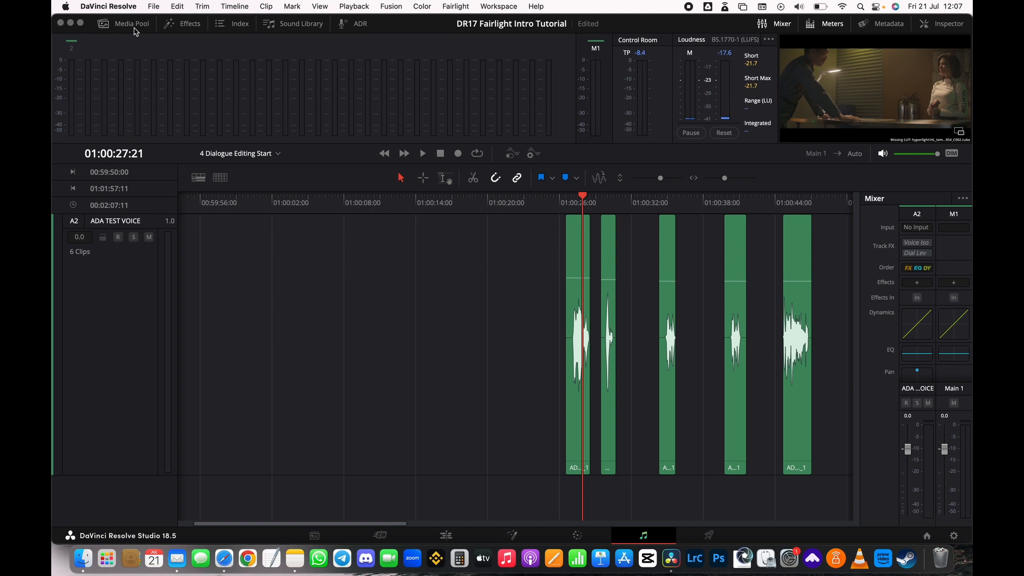
Show the VO bin in the Media Pool and audition ADA Scratch VO.wav in the source viewer.
click(133, 24)
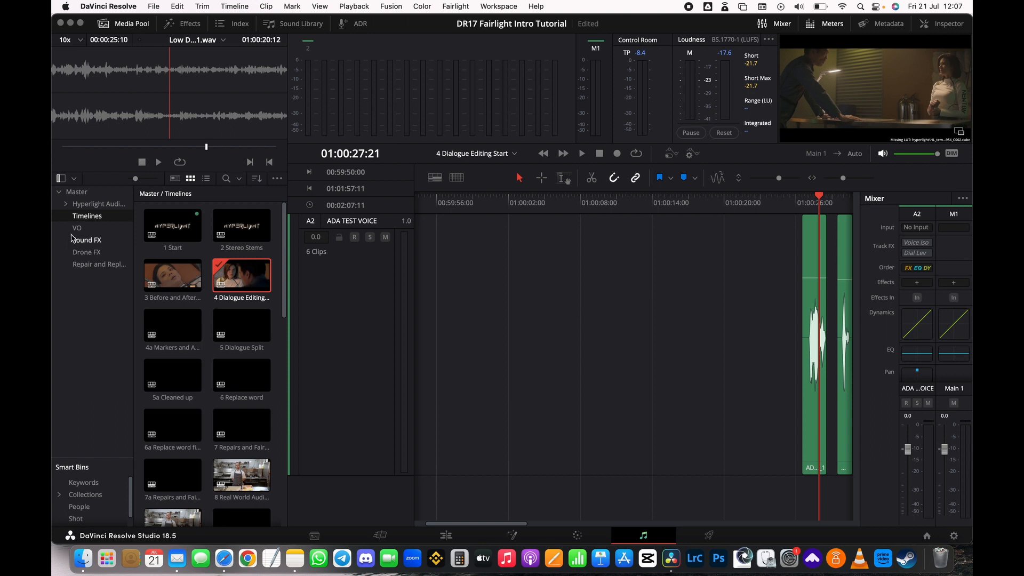
click(78, 228)
click(150, 255)
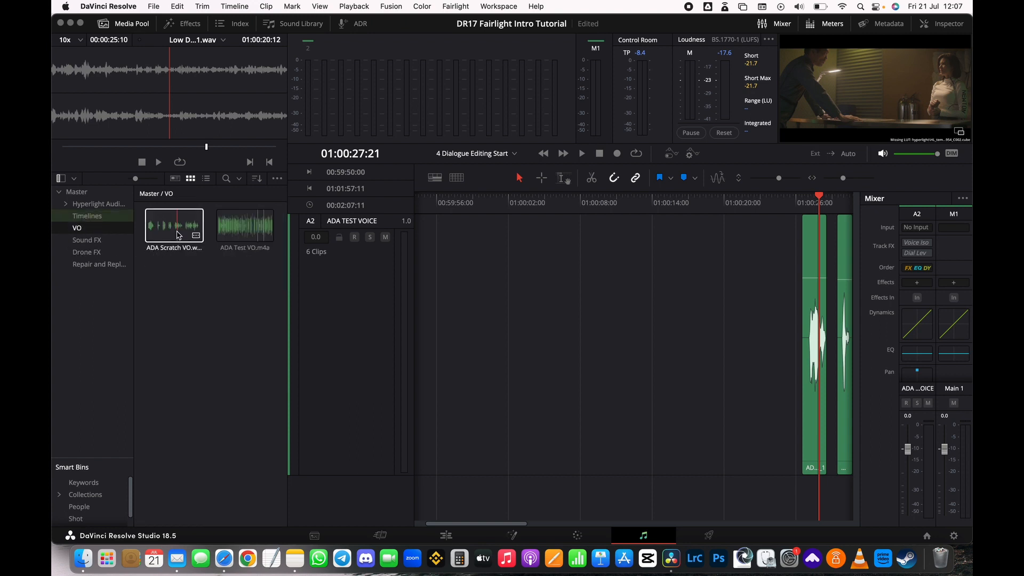
double_click(179, 235)
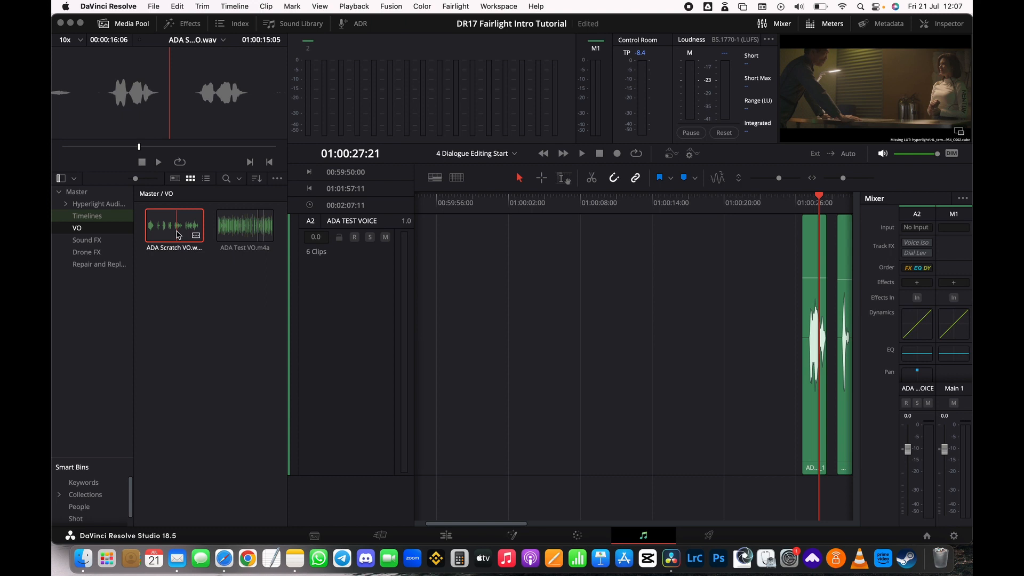
key(space)
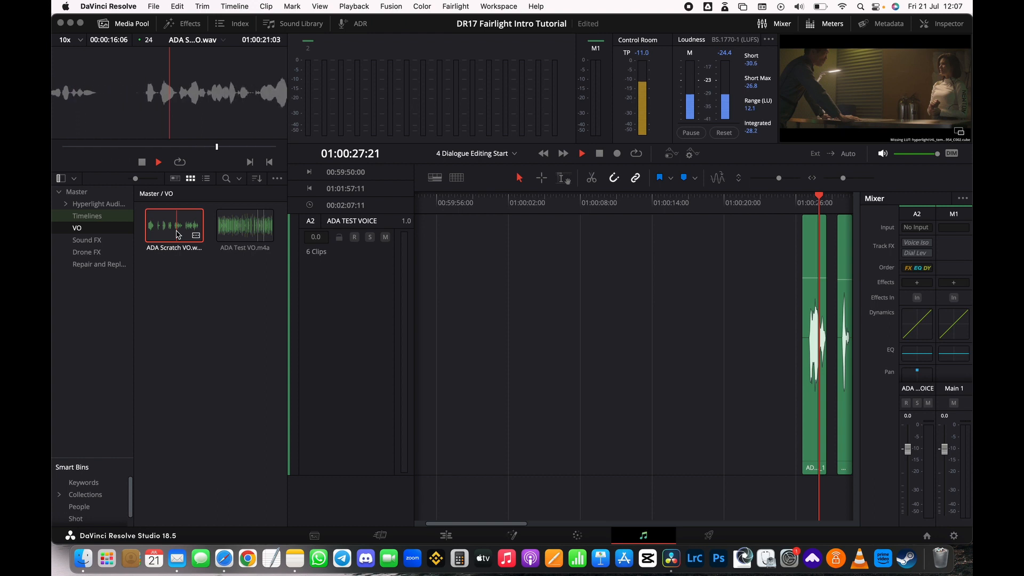
key(space)
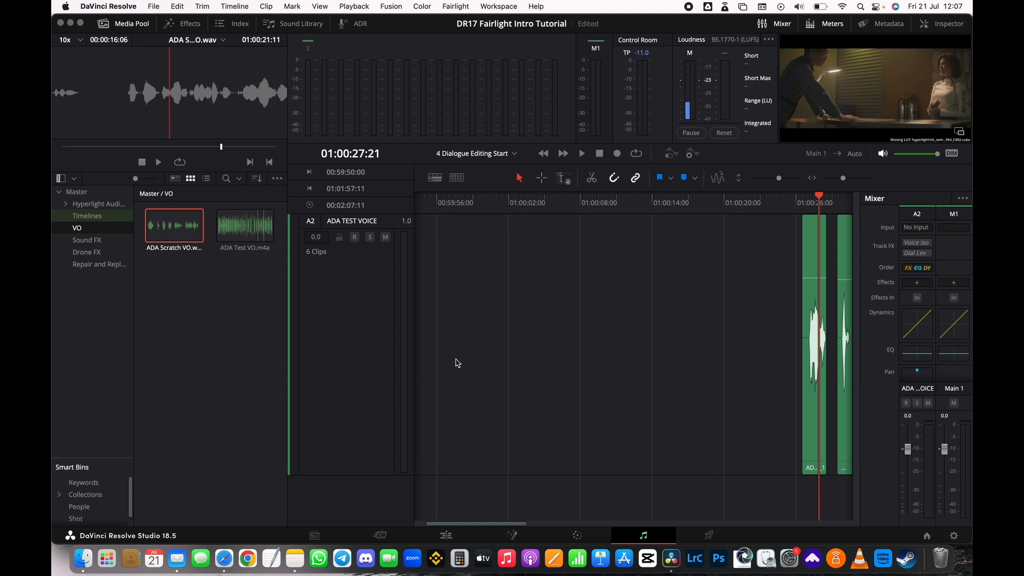
Reduce the ADA TEST VOICE track's height and add a mono audio track below it.
scroll(458, 363, up, 3)
scroll(457, 363, down, 8)
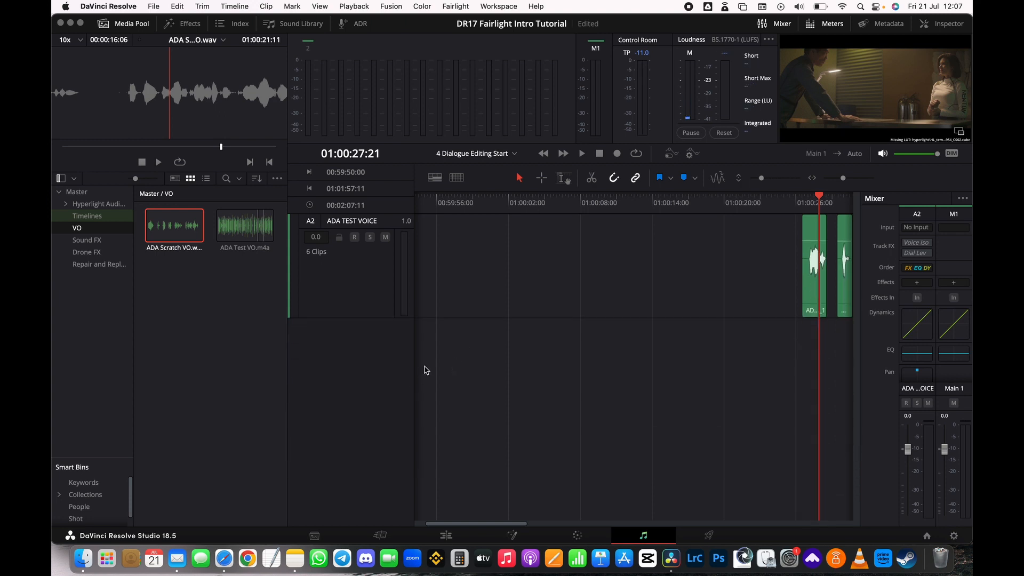
right_click(325, 379)
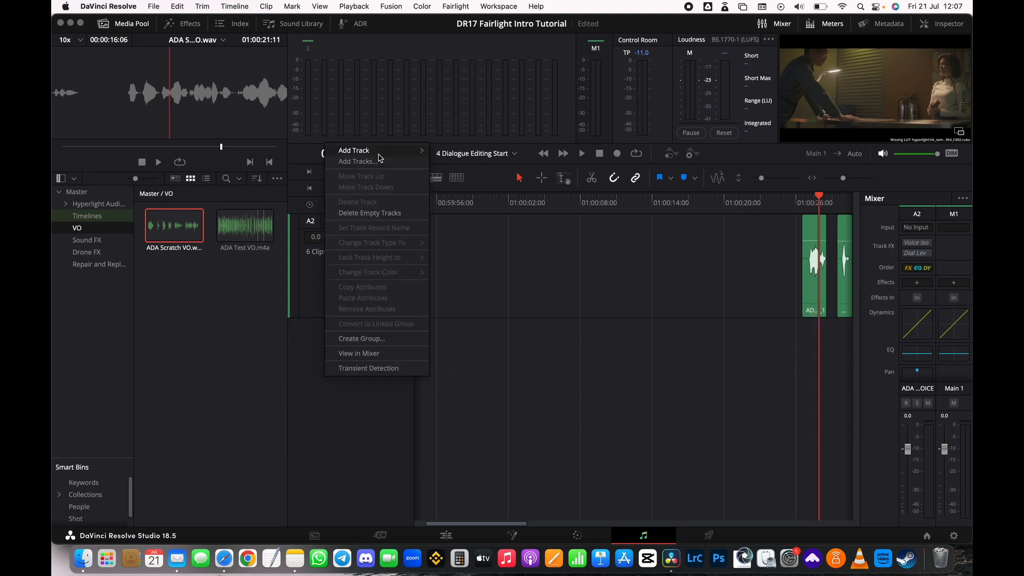
mouse_move(379, 155)
click(475, 153)
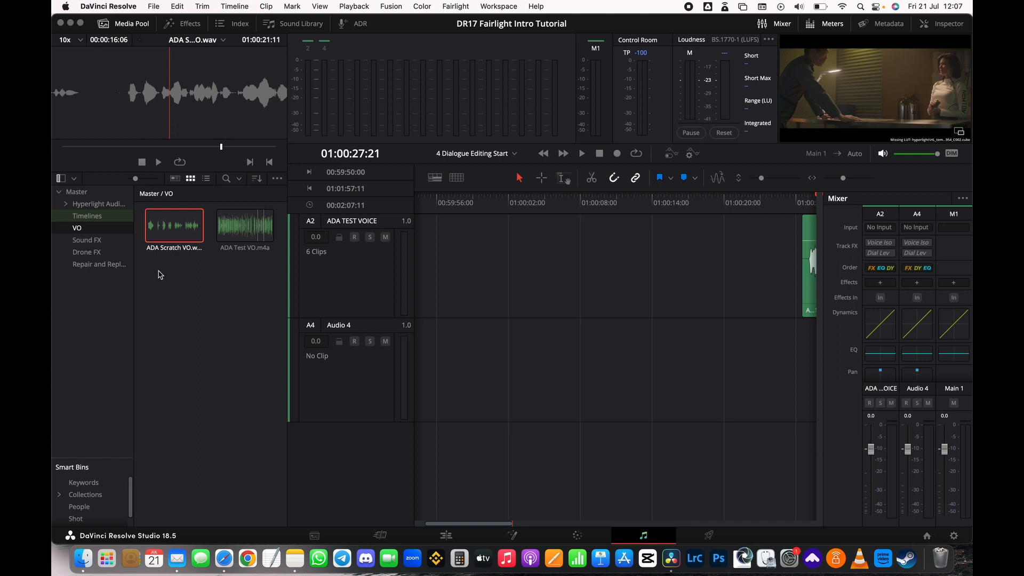
Place ADA Scratch VO.wav at the very start of Audio 4, set the playhead to 00:59:54:02 and hide the Media Pool.
drag(196, 235, 430, 395)
drag(521, 398, 486, 399)
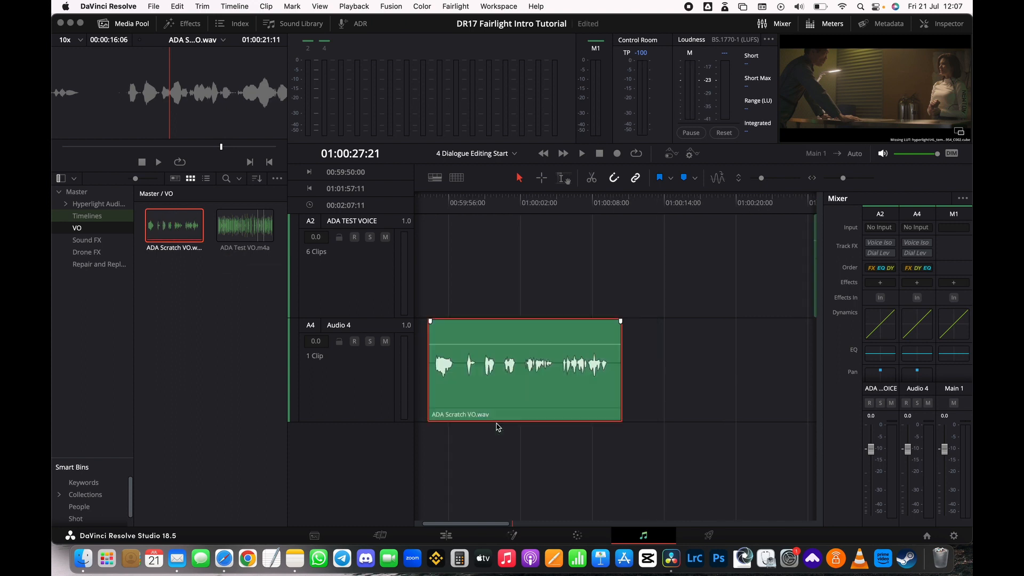
drag(483, 523, 441, 519)
drag(608, 416, 514, 404)
click(464, 204)
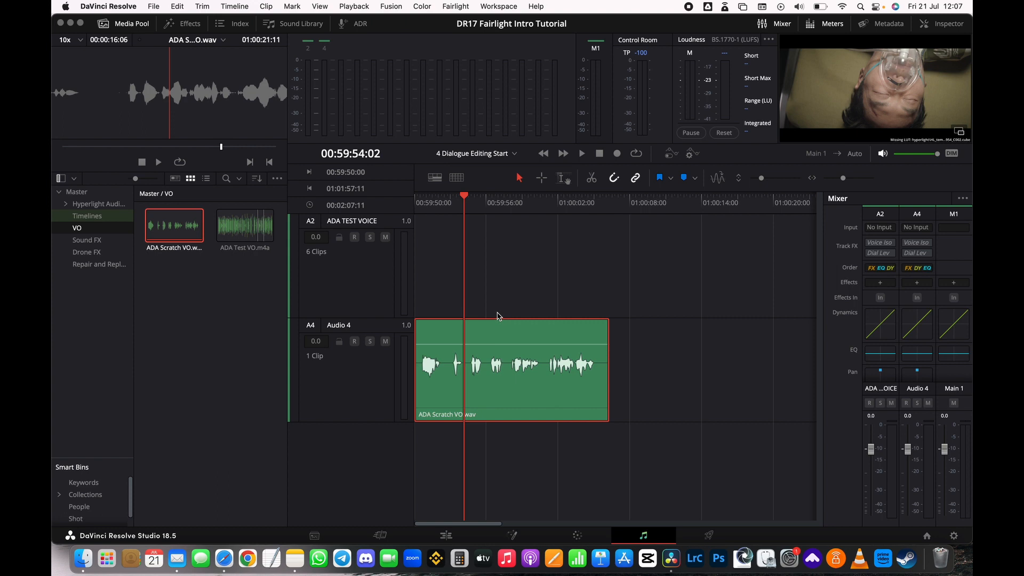
click(138, 27)
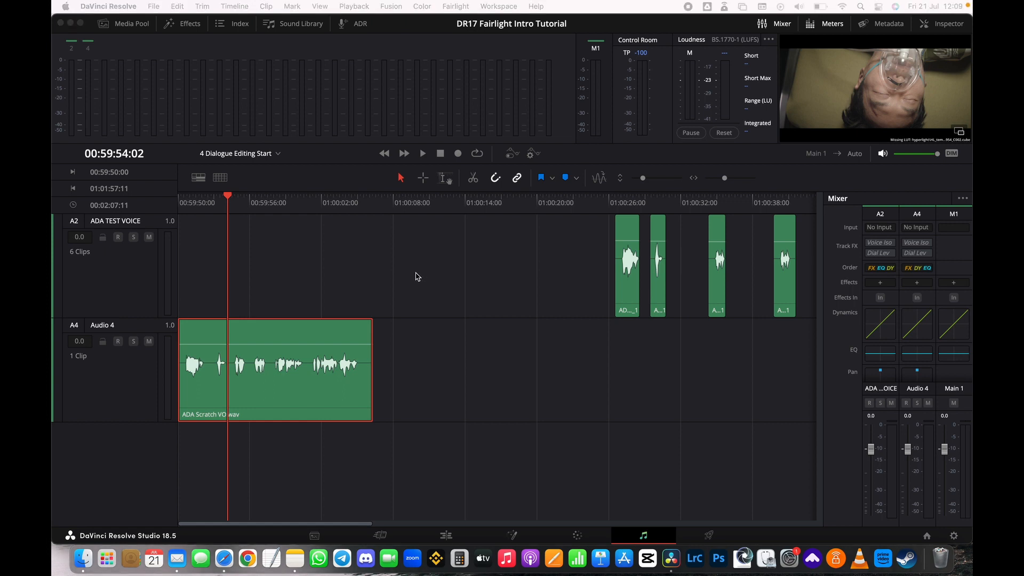
Compare the individual ADA TEST VOICE clips with the ADA Scratch VO.wav clip on Audio 4, leaving nothing selected.
click(630, 285)
click(659, 285)
click(747, 285)
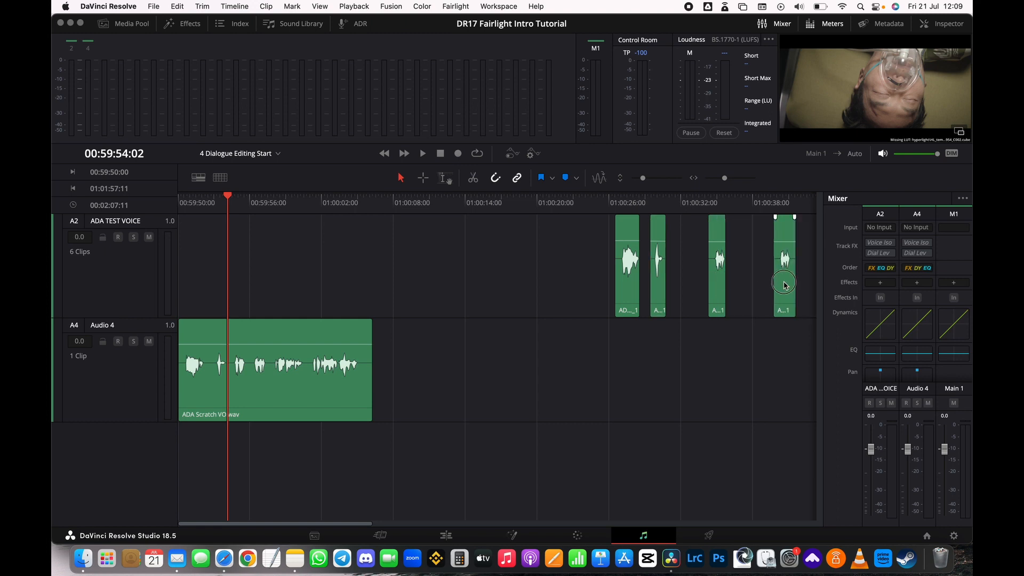
click(784, 283)
click(718, 284)
click(196, 367)
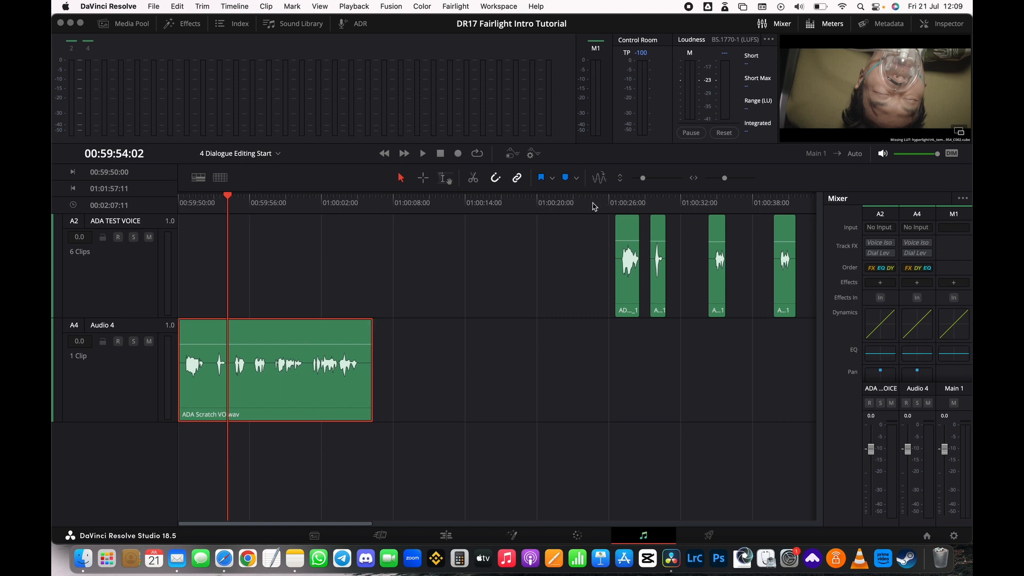
click(372, 280)
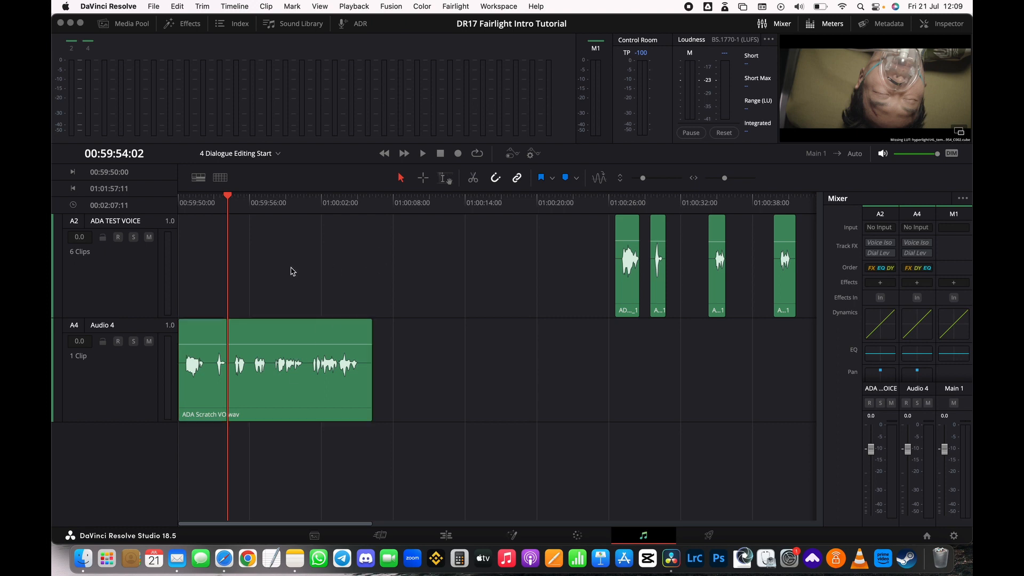
Add a blue marker at the start of the first ADA TEST VOICE clip, 01:00:26:11, and move the playhead to the second clip's start.
click(604, 205)
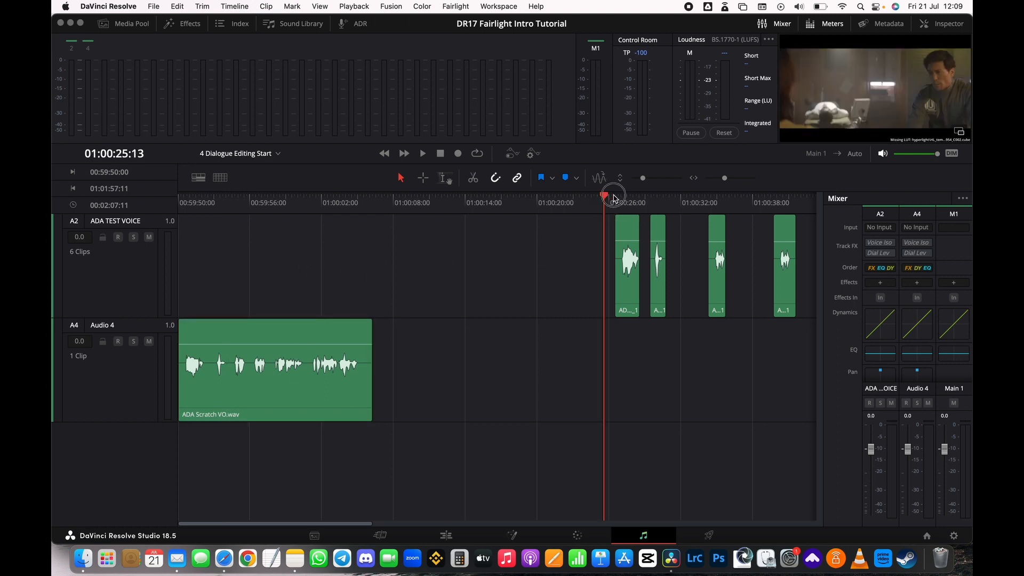
click(615, 199)
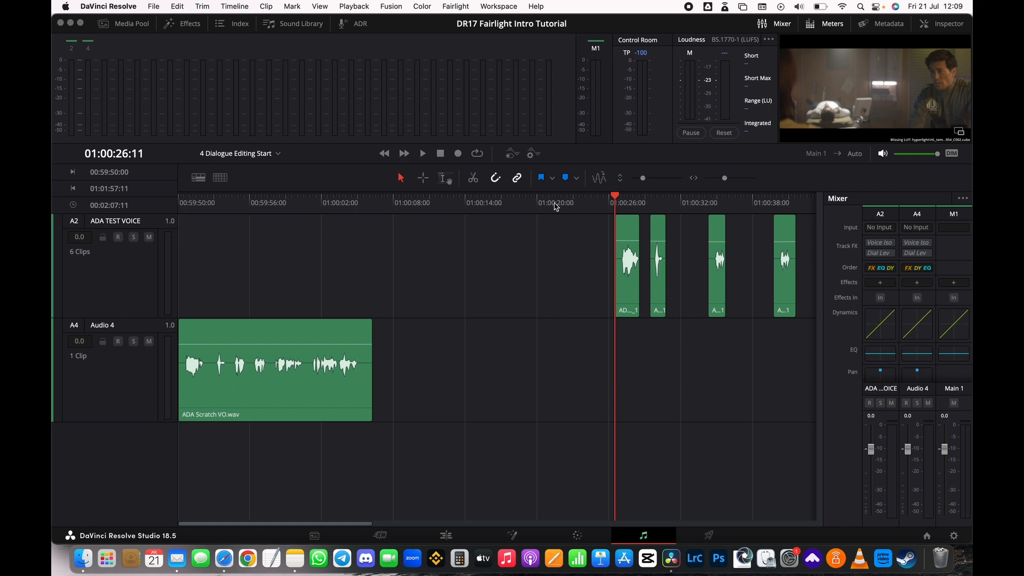
key(space)
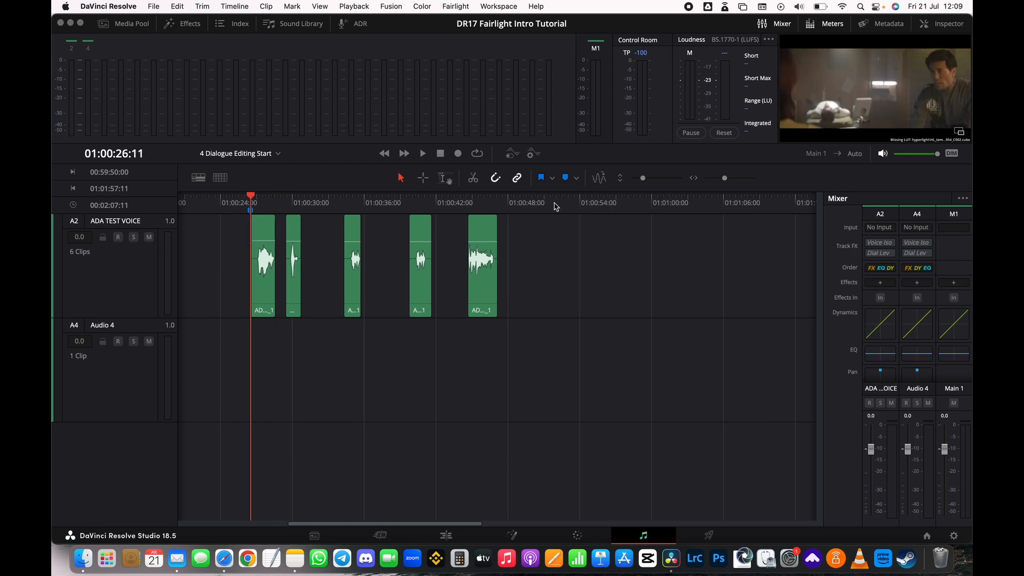
key(Down)
key(Down)
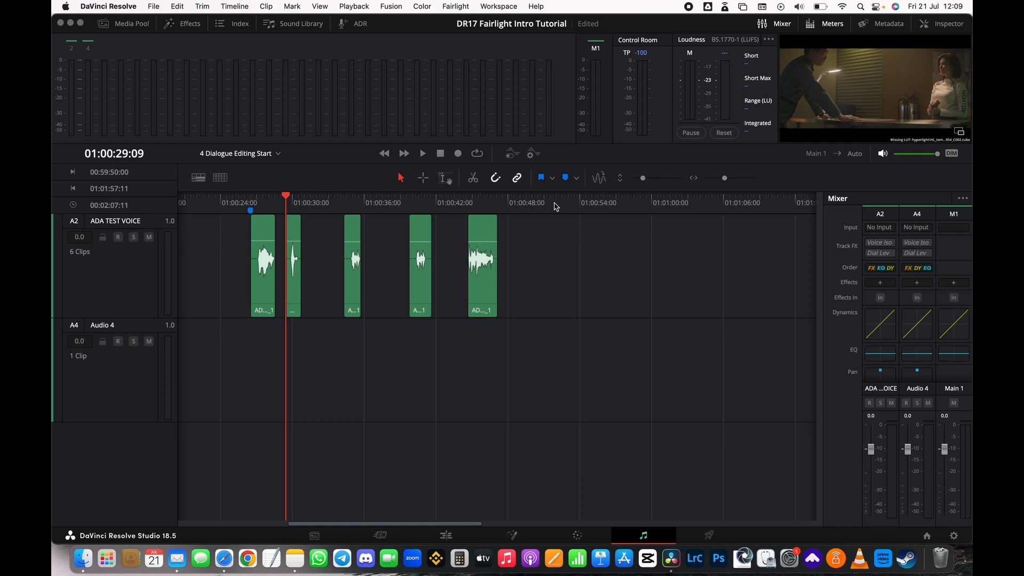
Add blue markers at the starts of the remaining five ADA TEST VOICE clips, finishing with the one at 01:01:40:23.
key(Down)
key(Down)
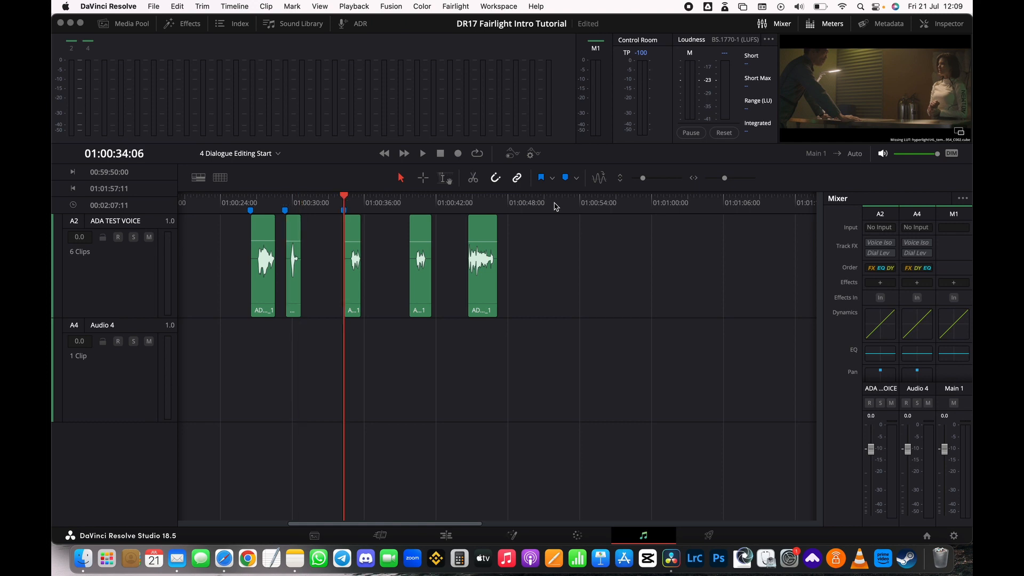
key(Down)
key(Down)
key(Down)
key(Down)
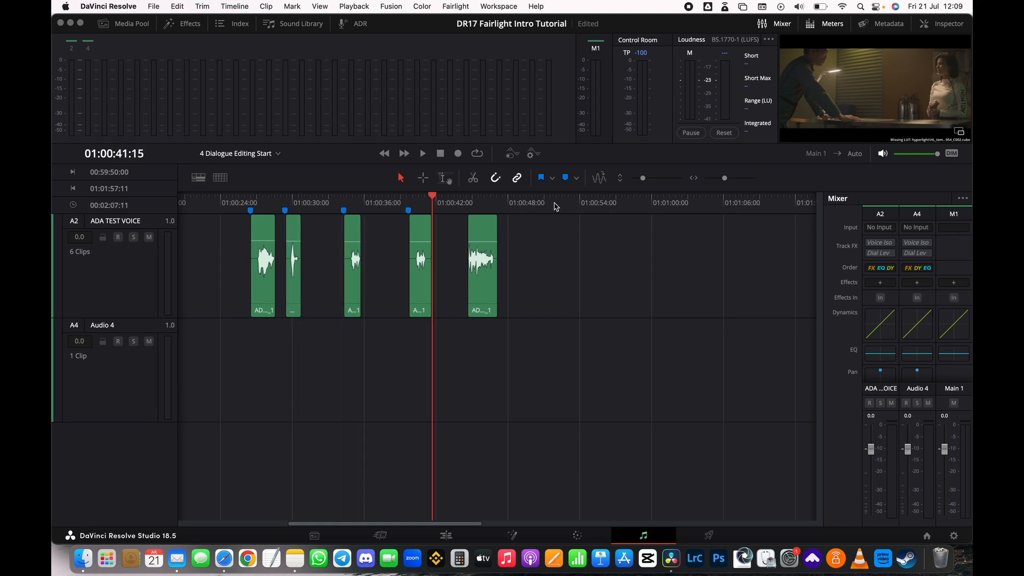
key(Down)
key(Down)
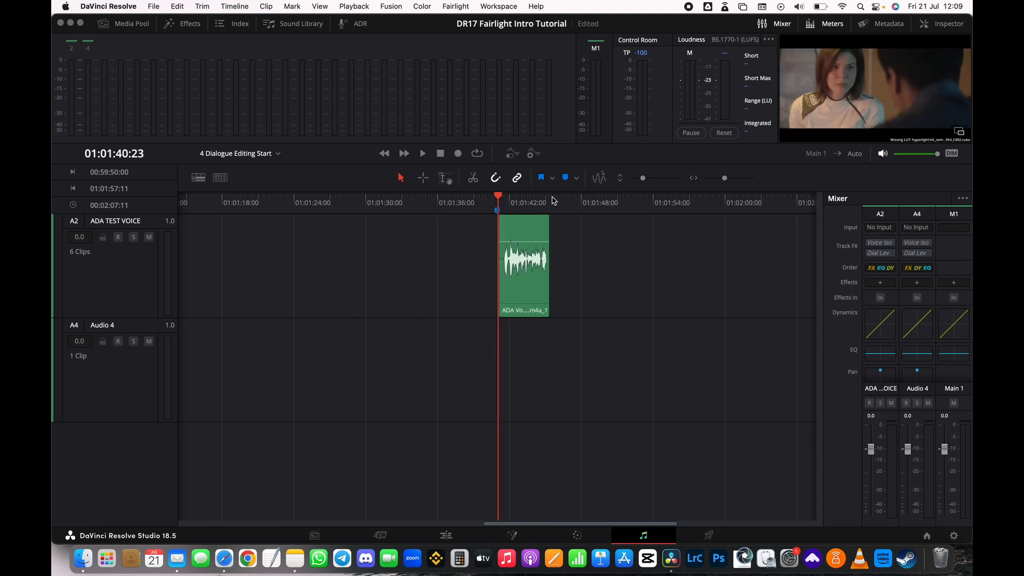
Fit all six ADA TEST VOICE clips, their markers and the ADA Scratch VO.wav clip into the timeline view.
drag(725, 178, 723, 179)
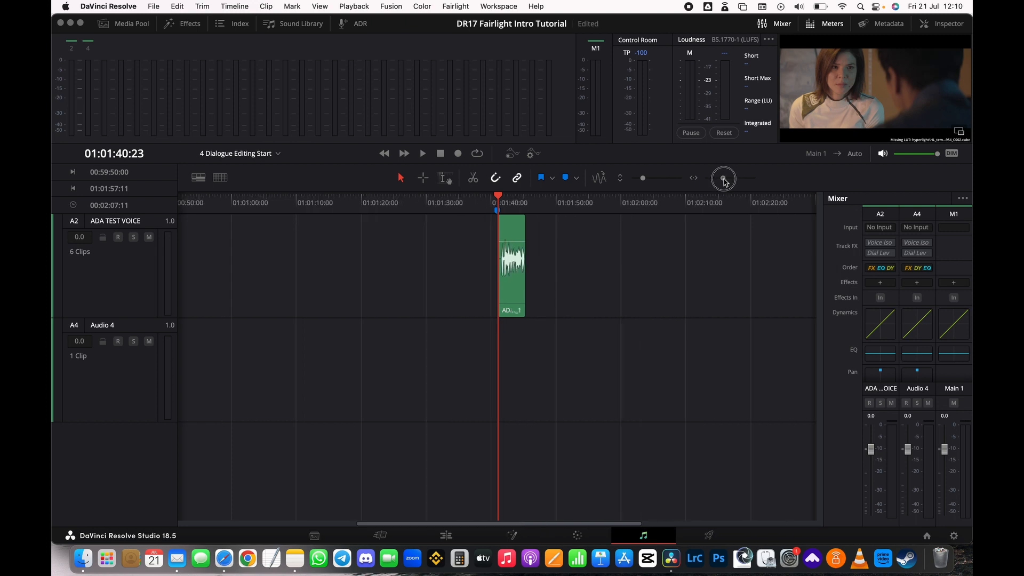
drag(561, 526, 354, 523)
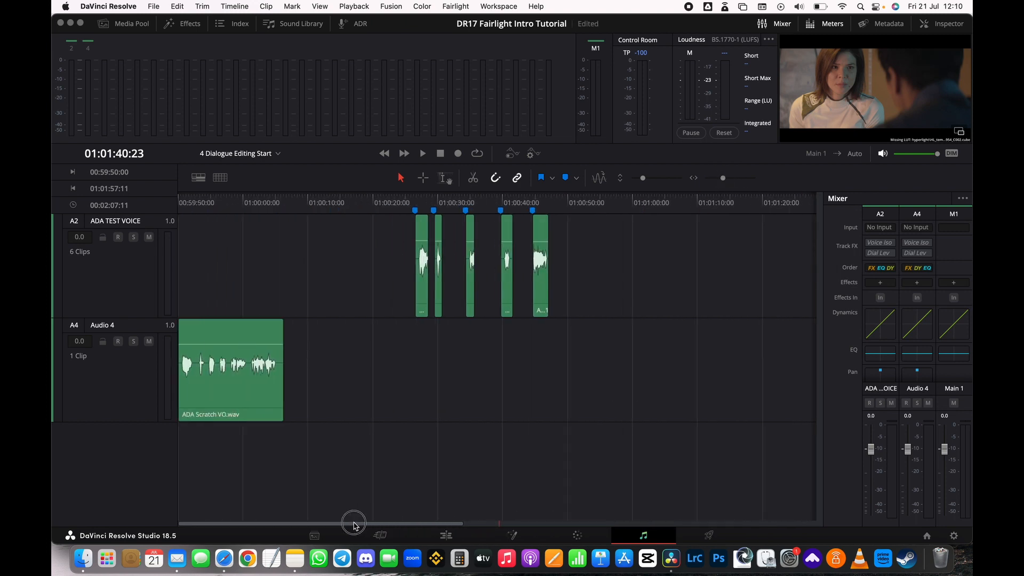
drag(722, 179, 722, 182)
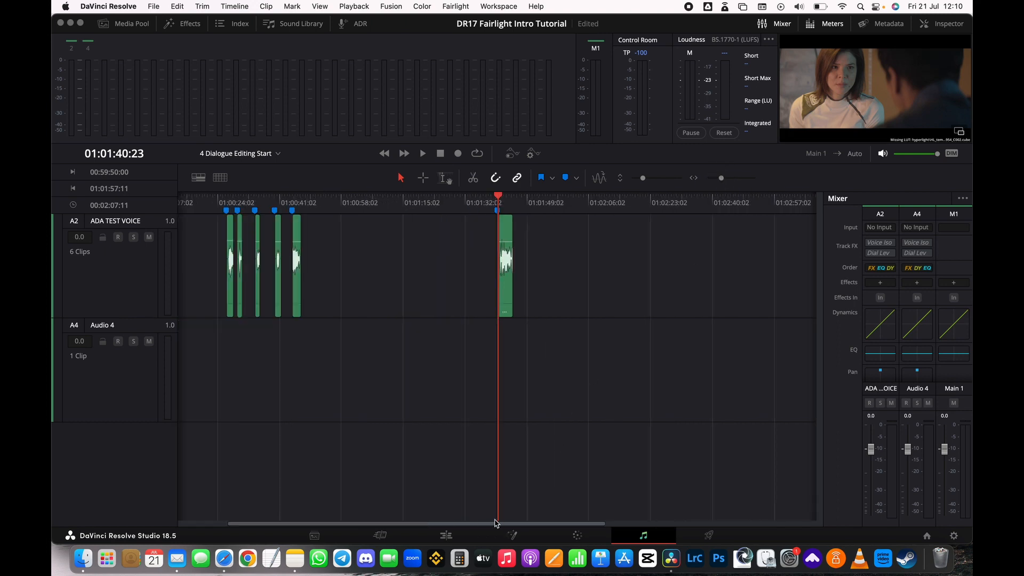
drag(490, 524, 407, 526)
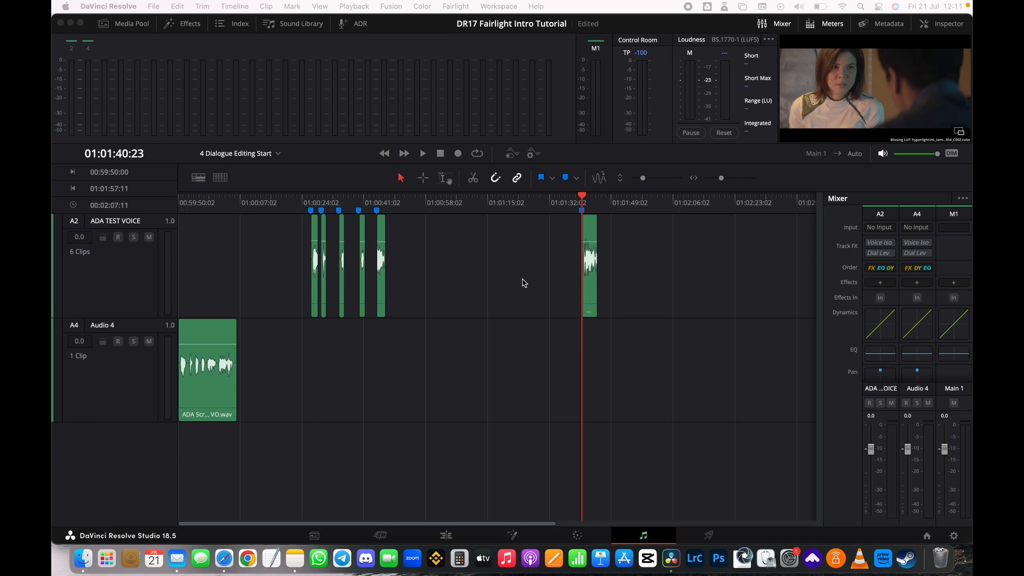
click(508, 304)
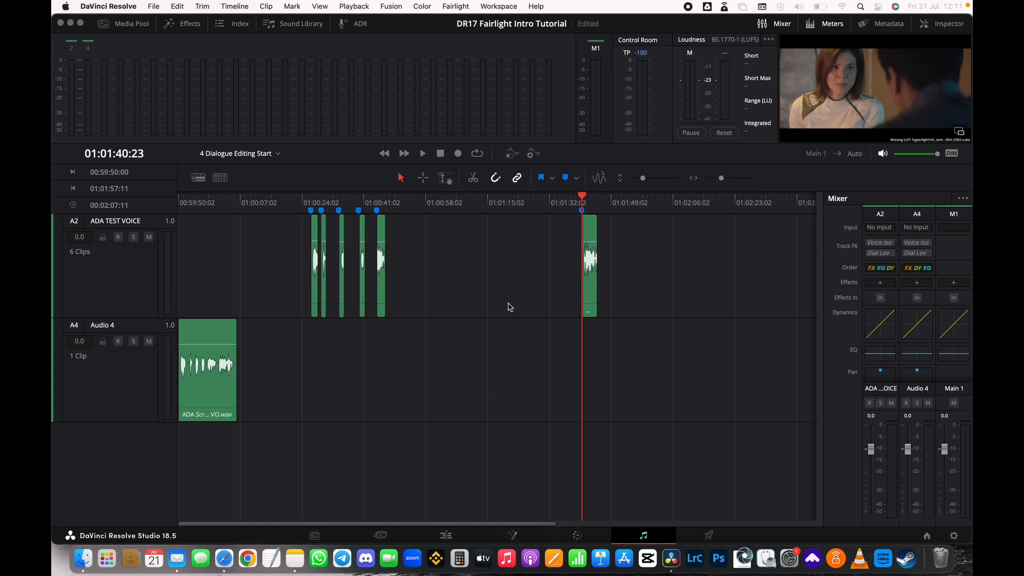
Jump the playhead forwards and backwards through the timeline markers to check their positions.
key(shift+Down)
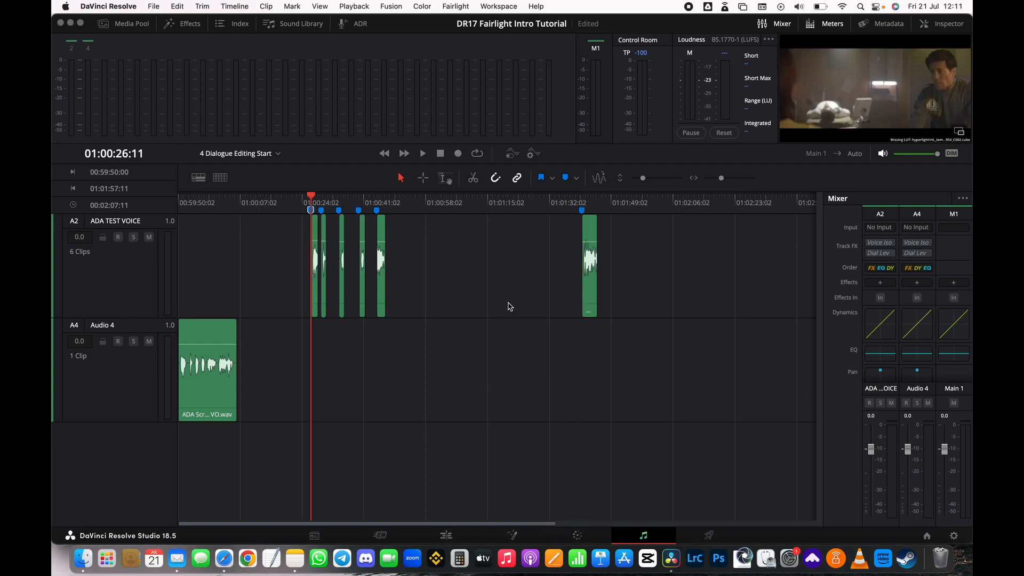
key(shift+Down)
key(shift+Down)
key(shift+Down)
key(shift+Up)
key(shift+Up)
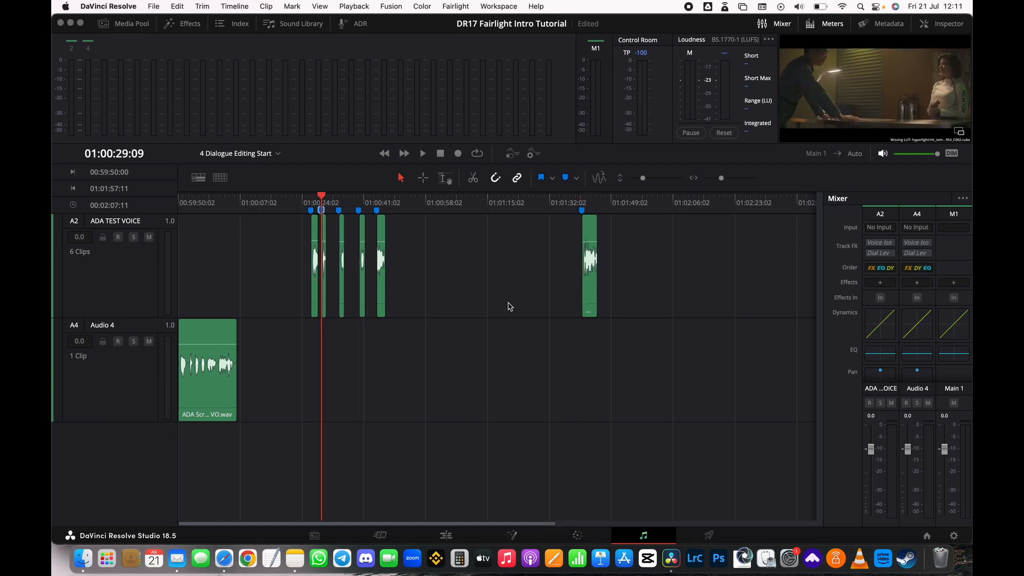
key(shift+Down)
key(shift+Down)
key(shift+Down)
key(shift+Down)
key(shift+Up)
key(shift+Up)
key(shift+Up)
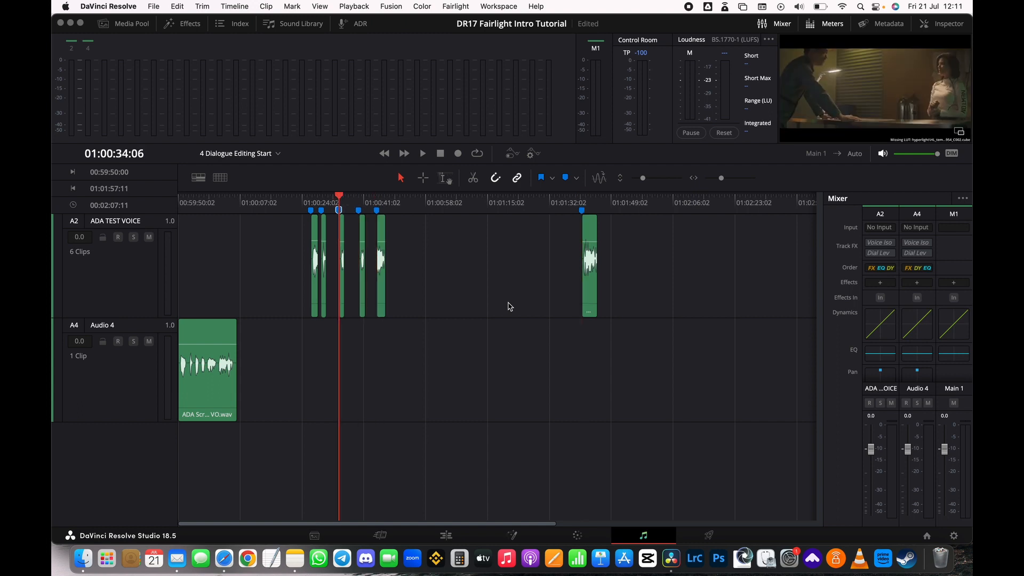
key(shift+Up)
Compare stepping the playhead between clip edges with jumping between markers, finishing at the timeline start, 00:59:50:00.
key(Up)
key(Up)
key(Up)
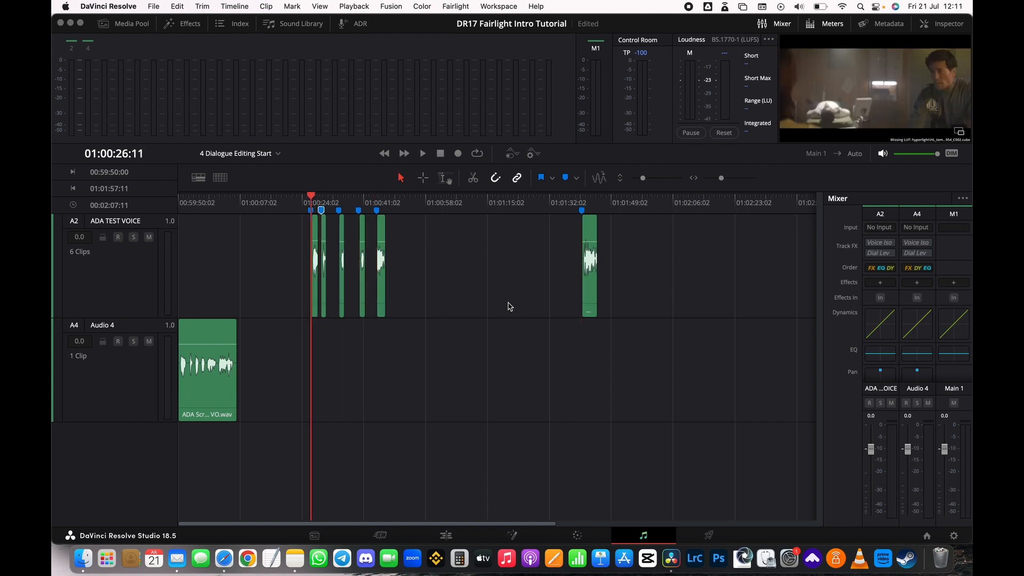
key(Down)
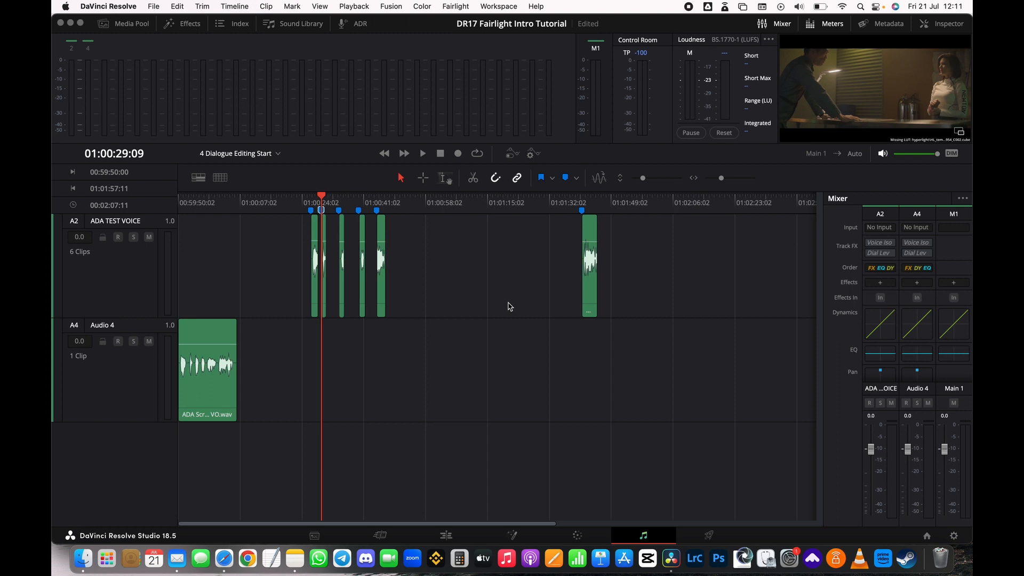
key(shift+Up)
key(shift+Up)
key(shift+Down)
key(shift+Down)
key(Up)
key(Up)
key(Up)
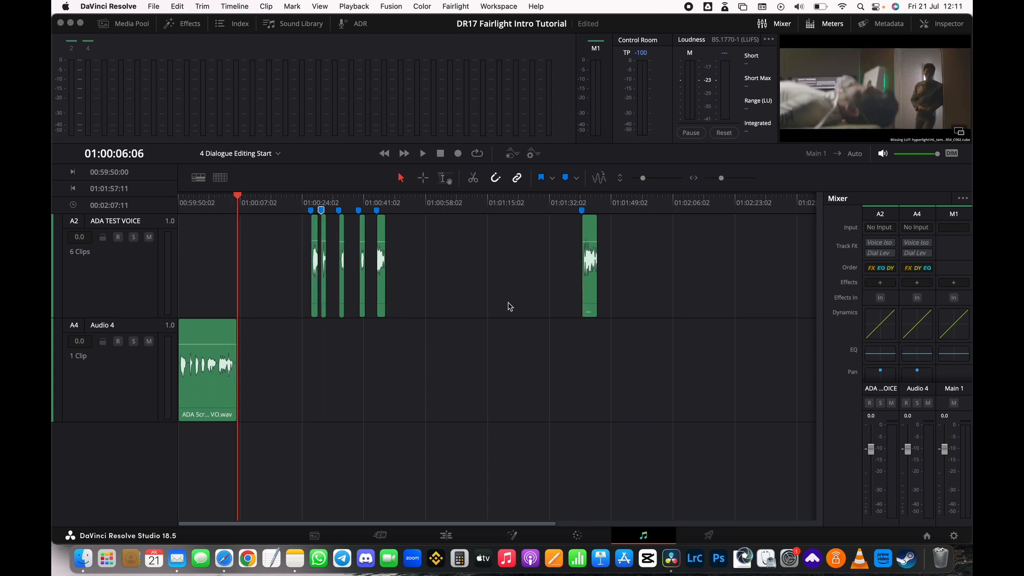
key(Up)
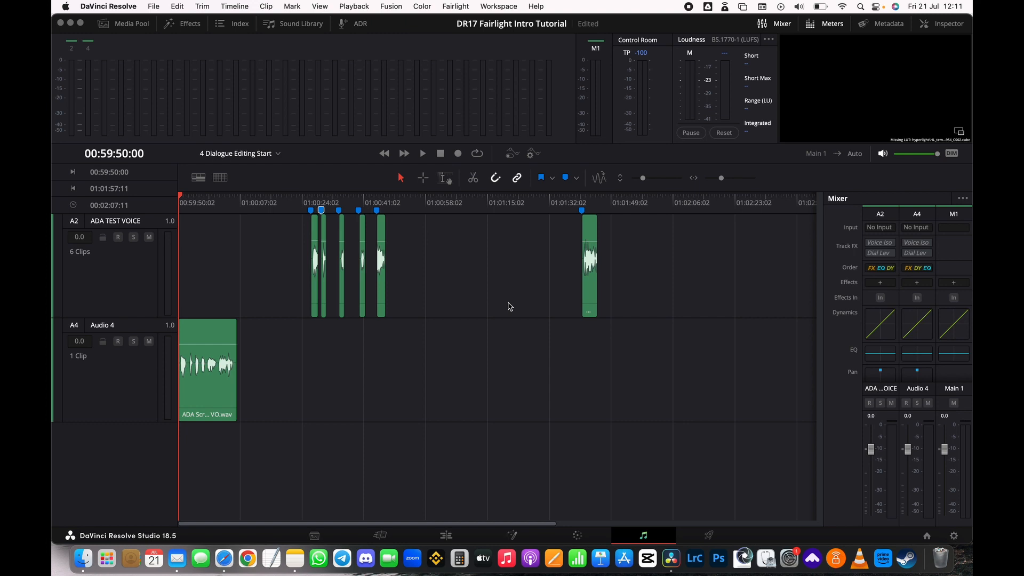
Split the ADA Scratch VO.wav clip on Audio 4 at 00:59:52:14, in the gap after the first phrase.
scroll(446, 361, right, 5)
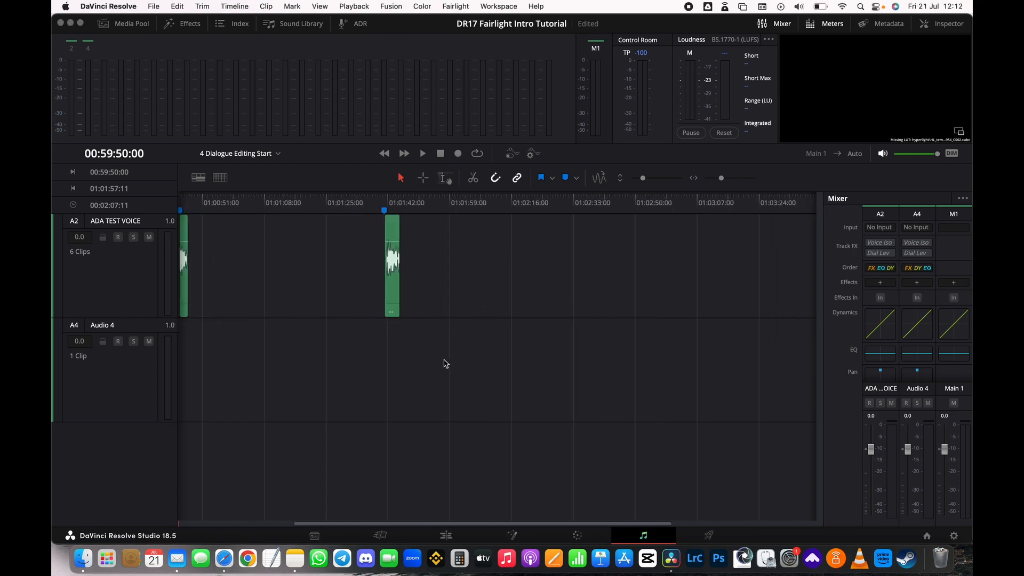
scroll(446, 363, left, 5)
scroll(443, 361, up, 8)
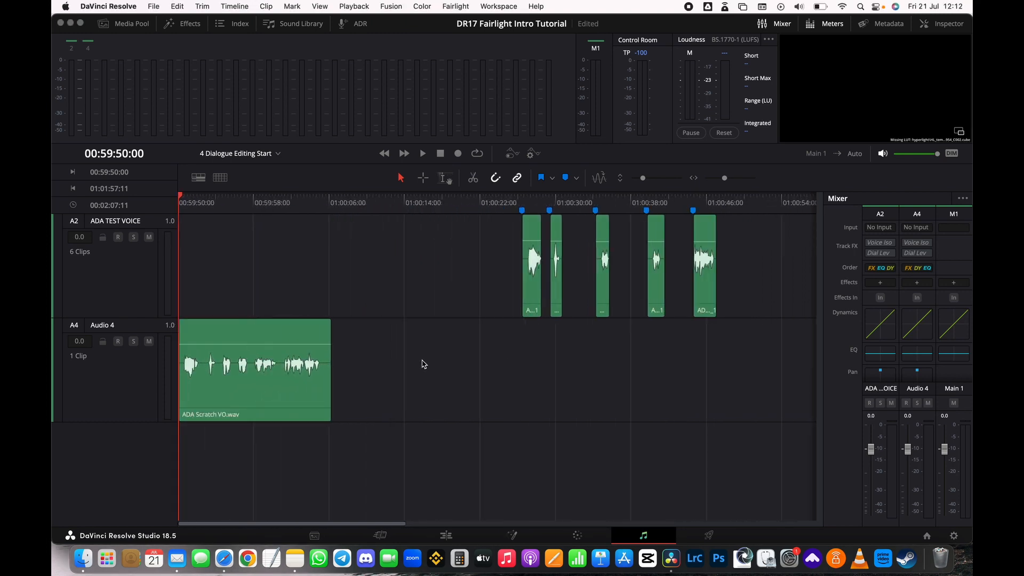
scroll(437, 359, up, 5)
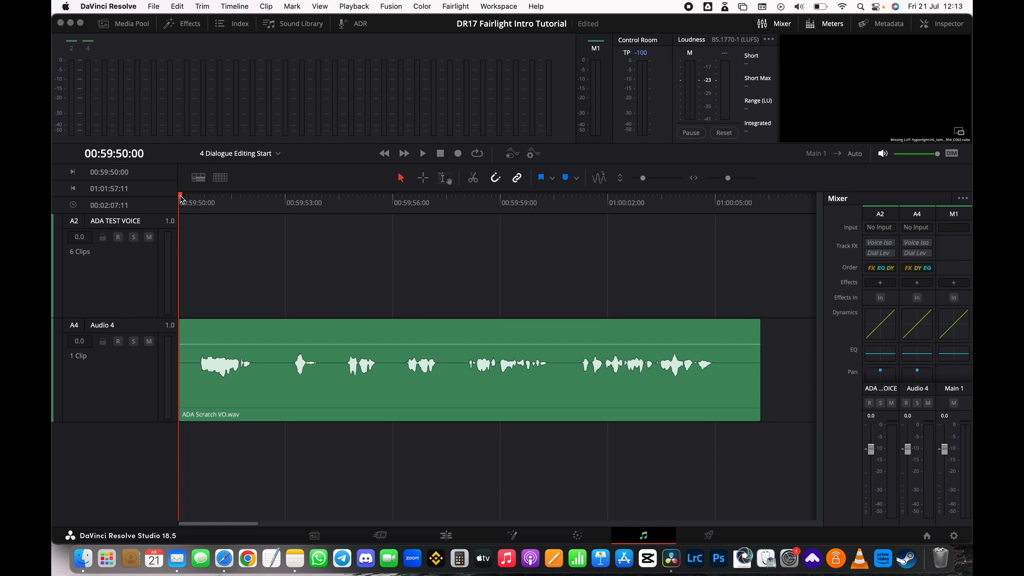
drag(180, 199, 272, 204)
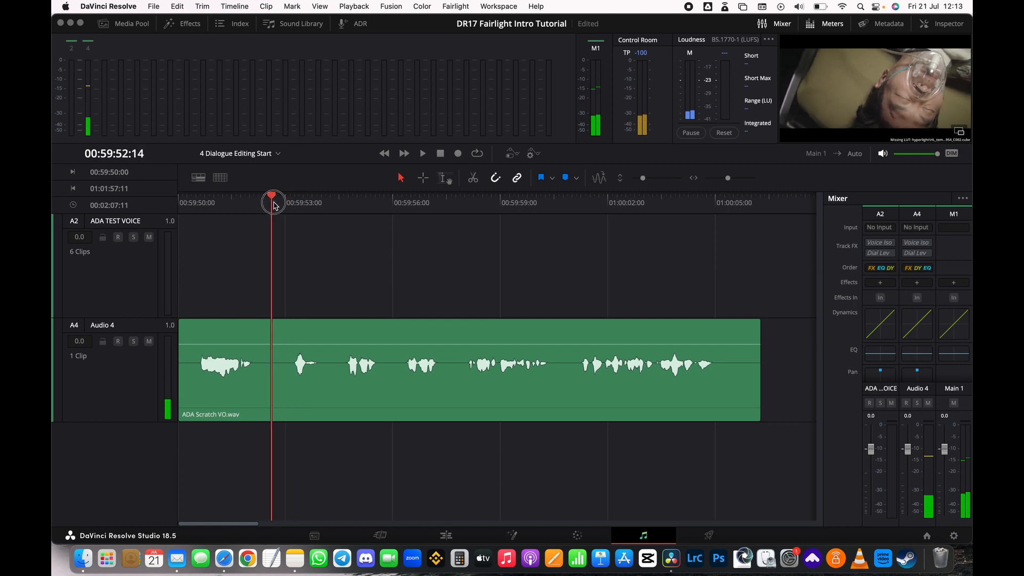
click(474, 182)
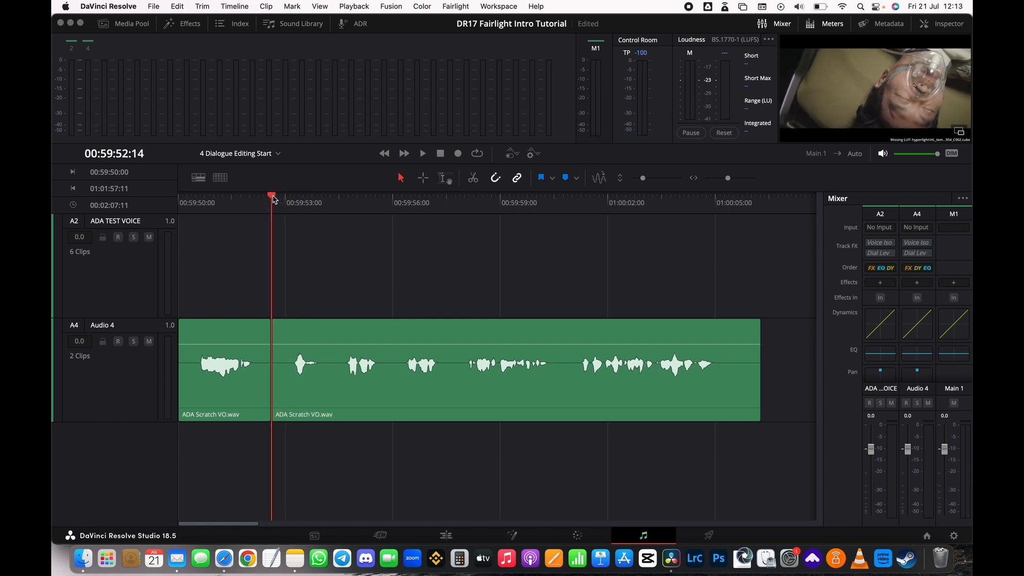
Scrub past the second phrase and back to the timeline start, check the Audio 4 track selection, and undo the split.
drag(273, 199, 336, 200)
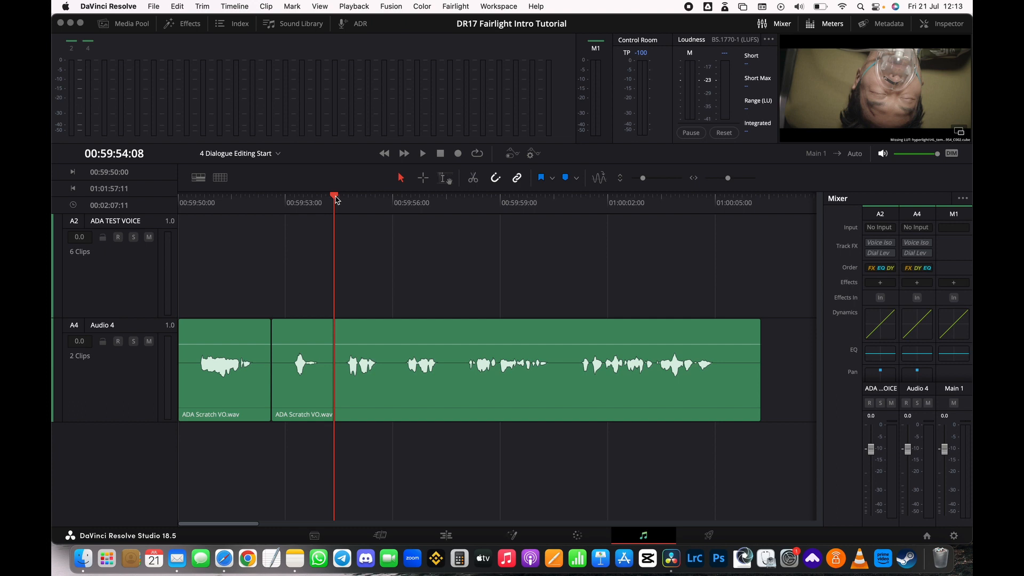
drag(335, 196, 132, 196)
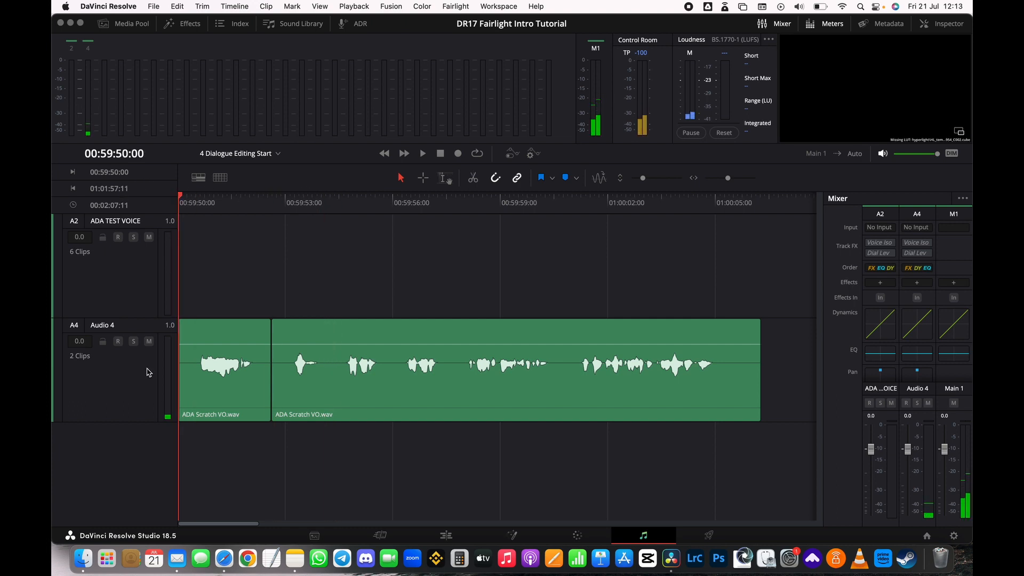
click(130, 376)
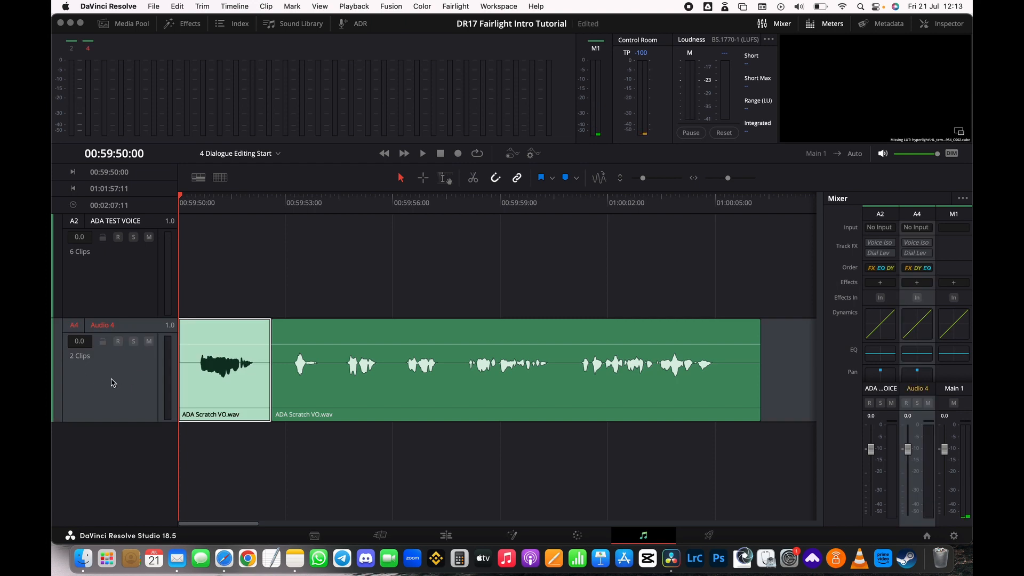
click(113, 382)
key(cmd+z)
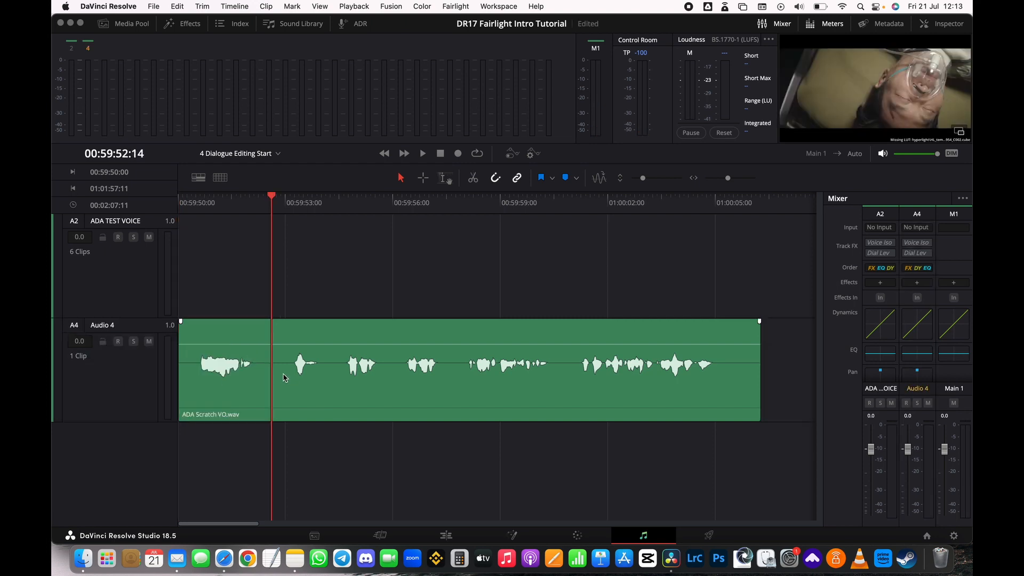
Select Audio 4, play from 00:59:50:00 and split ADA Scratch VO.wav during playback in the gaps between phrases, making six clips.
click(139, 380)
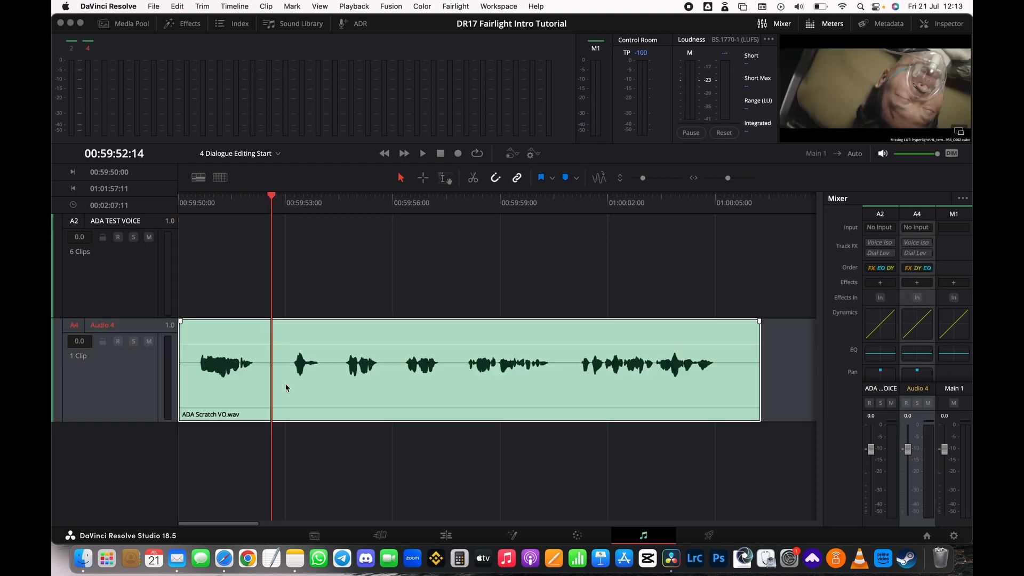
drag(271, 198, 133, 201)
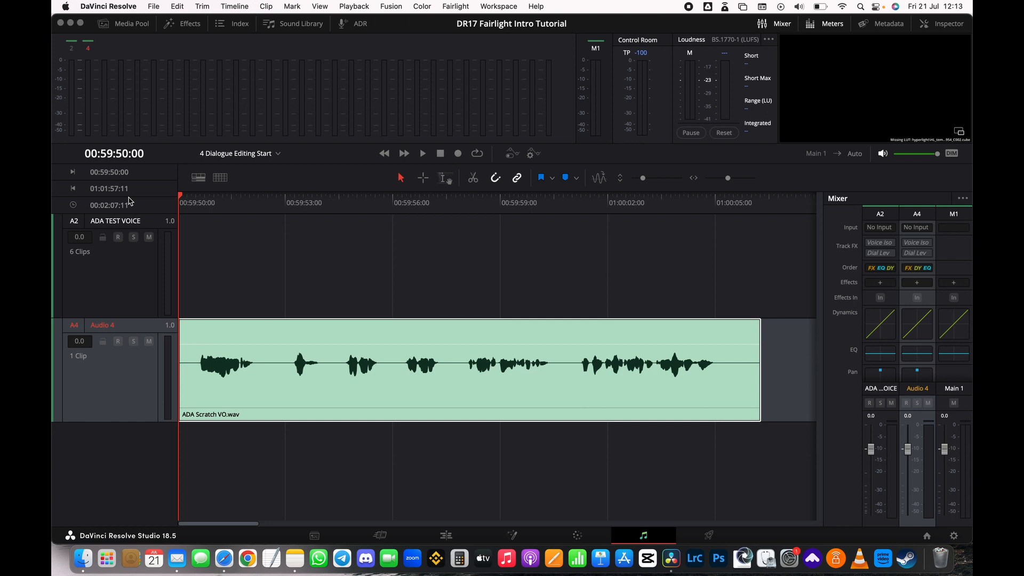
key(space)
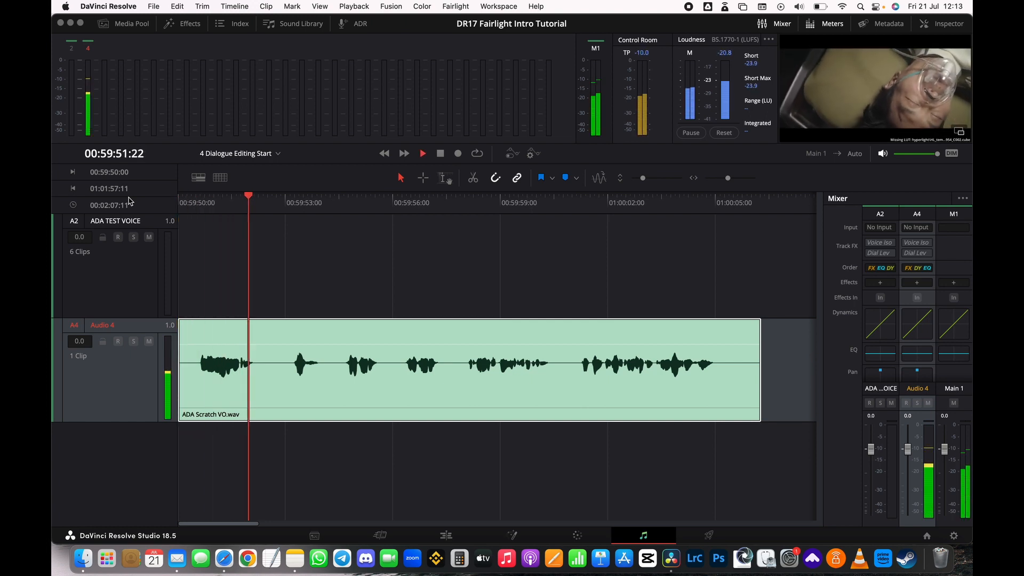
key(super+b)
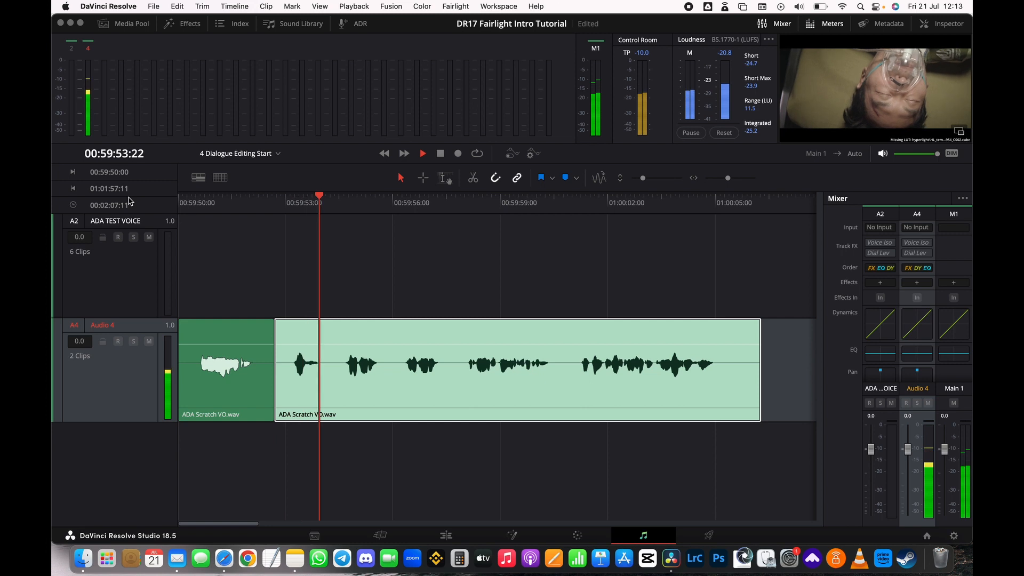
key(super+b)
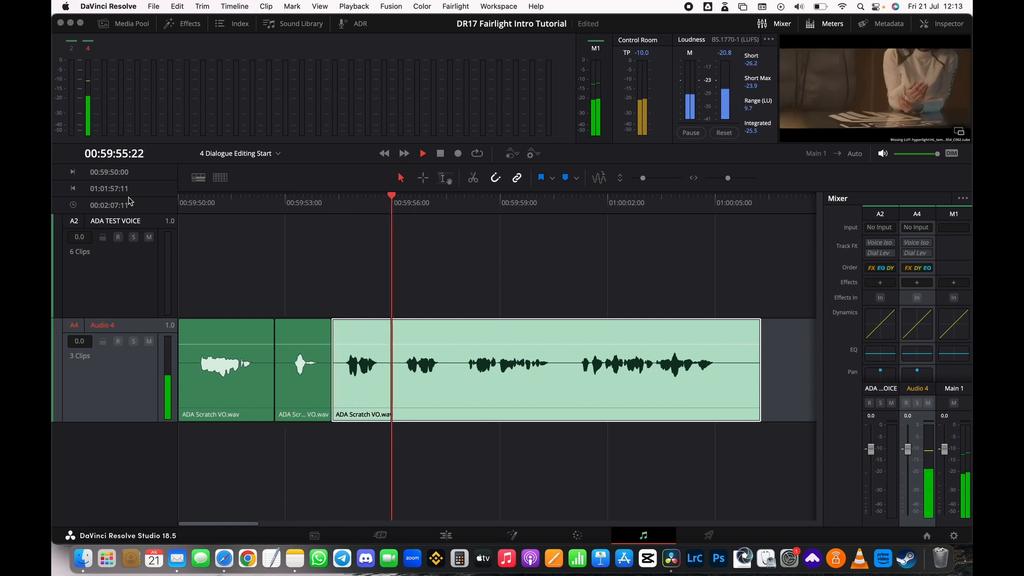
key(super+b)
key(super+b)
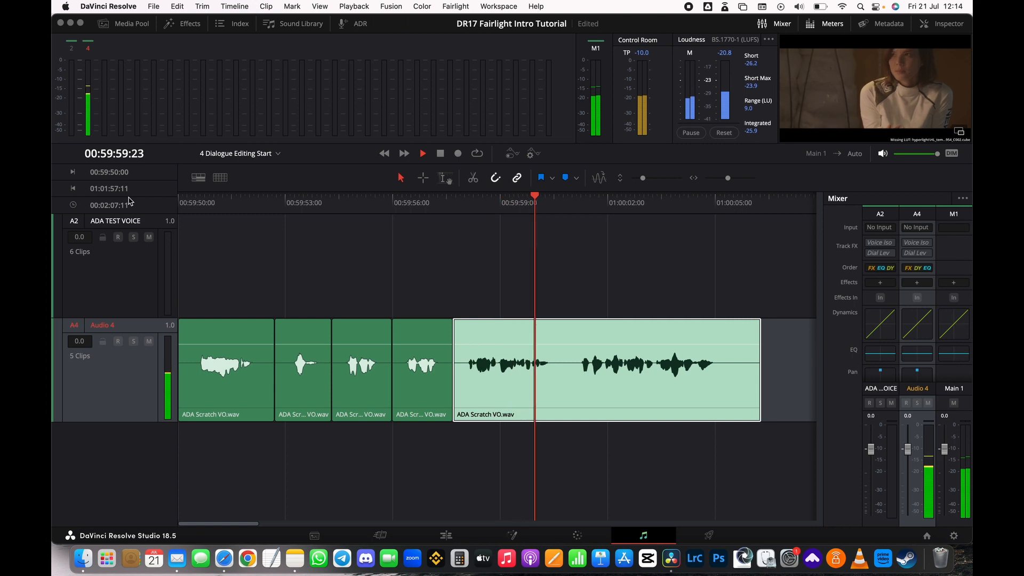
key(super+b)
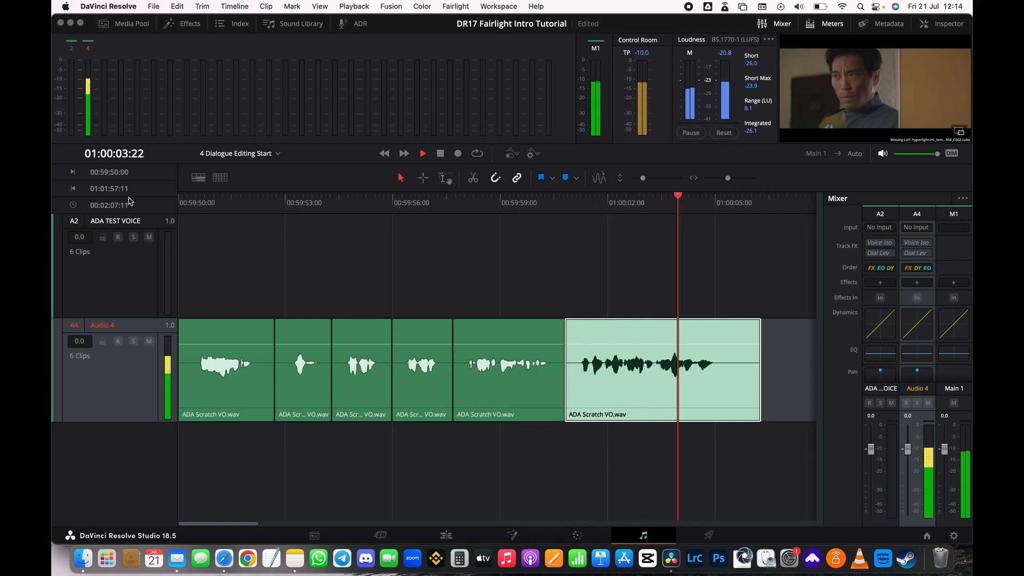
Split ADA Scratch VO.wav on Audio 4 after the last phrase and delete the silent leftover clip at its end.
key(super+b)
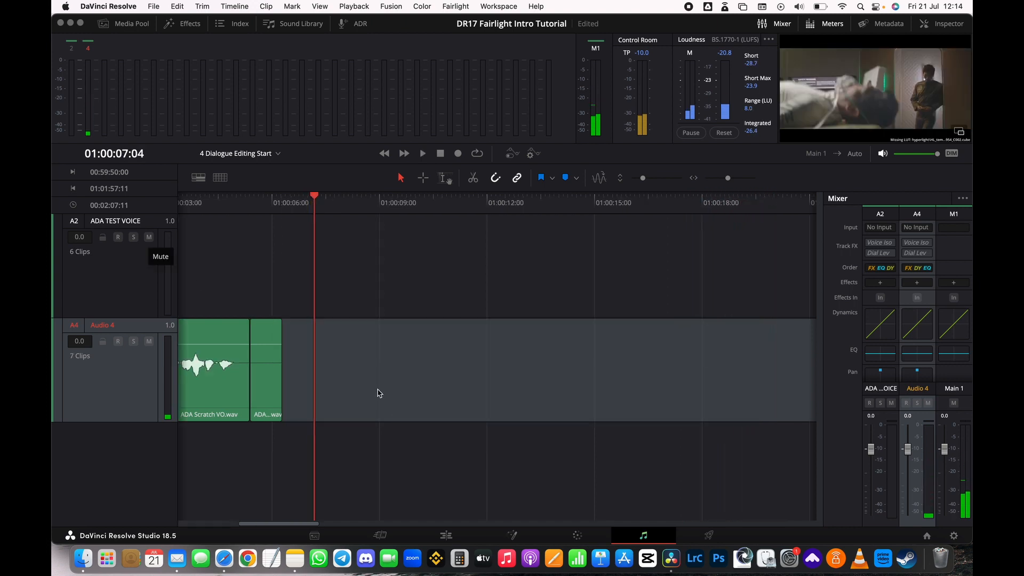
click(266, 388)
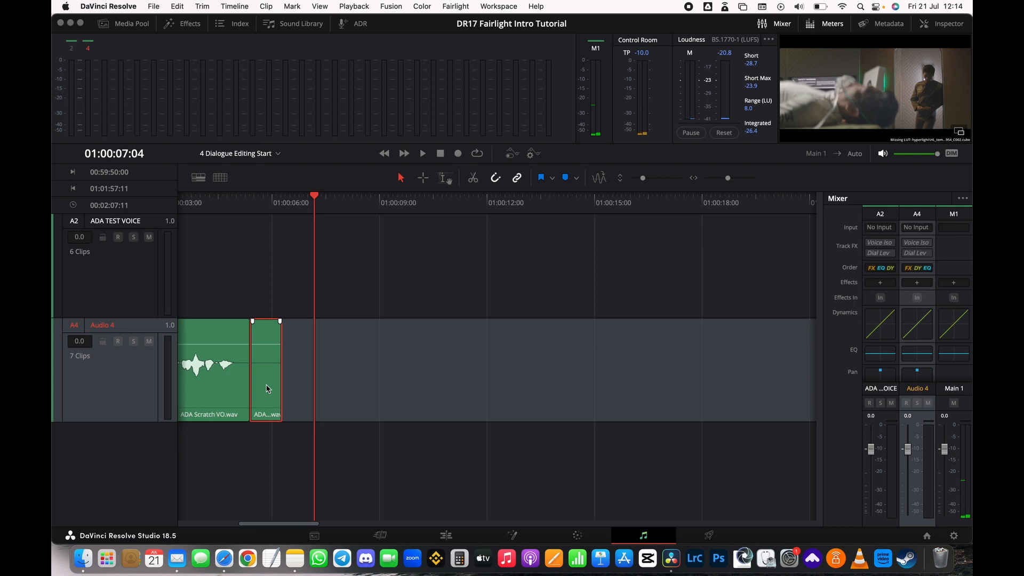
key(BackSpace)
drag(288, 524, 203, 526)
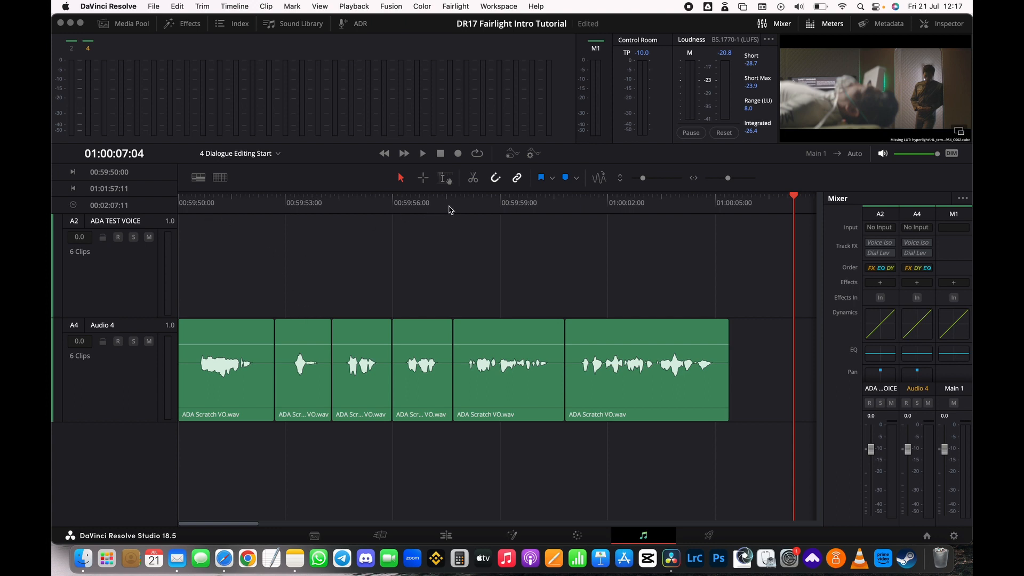
Hide the Mixer and fit all the Audio 4 and ADA TEST VOICE clips, through 01:01:40:00, in the timeline view.
click(784, 26)
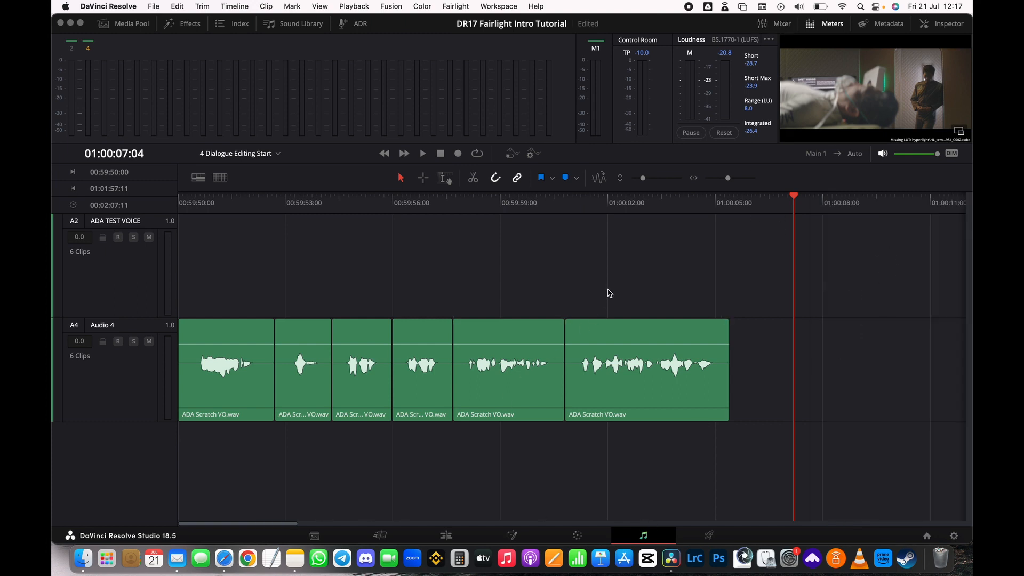
scroll(609, 292, right, 5)
scroll(610, 293, down, 8)
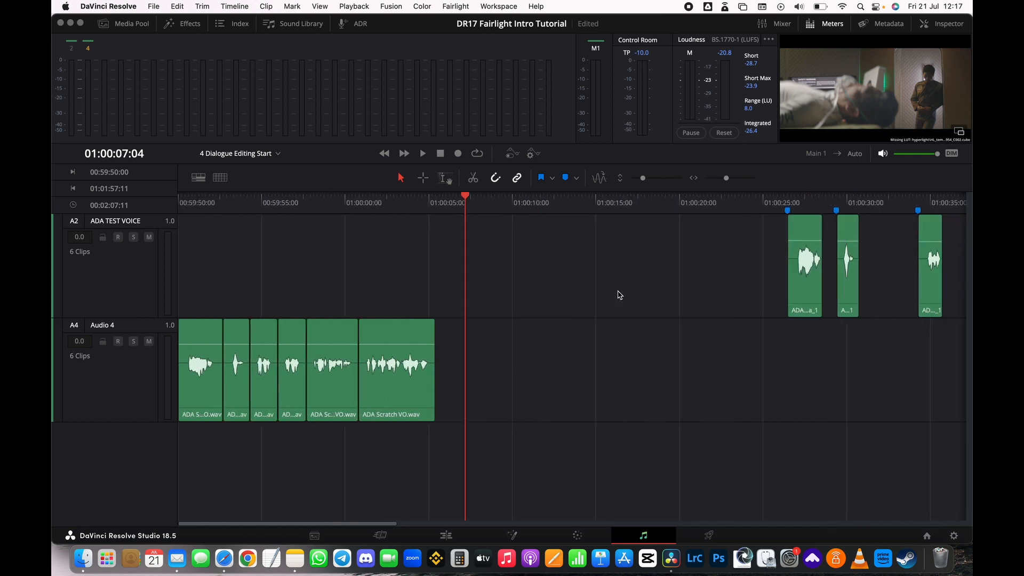
scroll(619, 295, down, 4)
scroll(618, 295, up, 2)
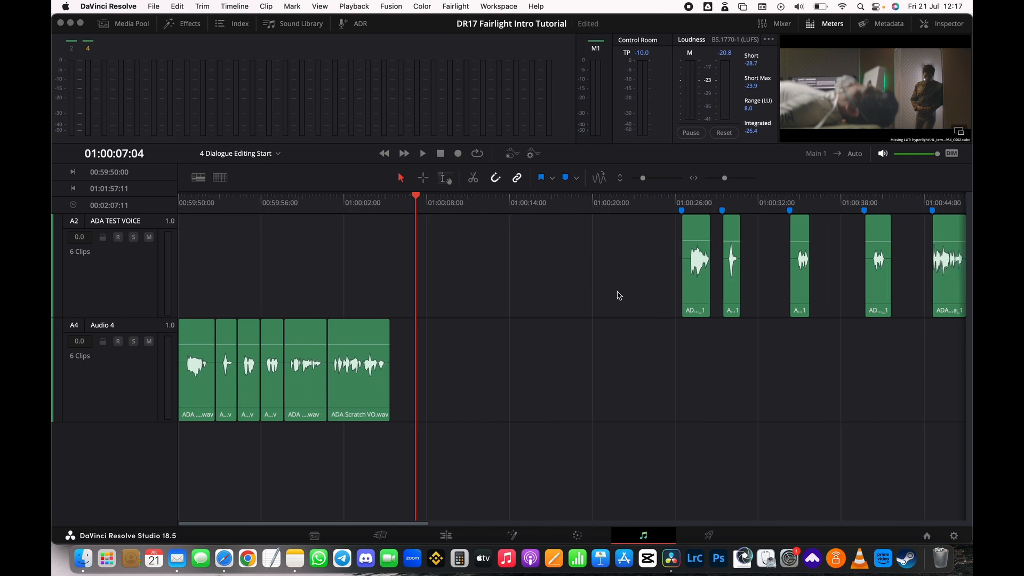
scroll(619, 295, down, 4)
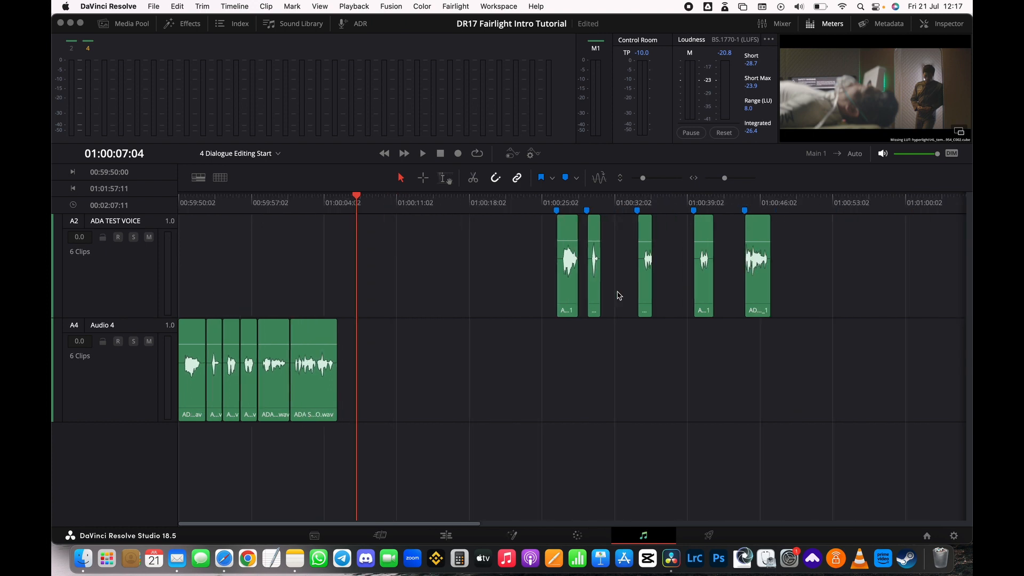
scroll(619, 295, down, 3)
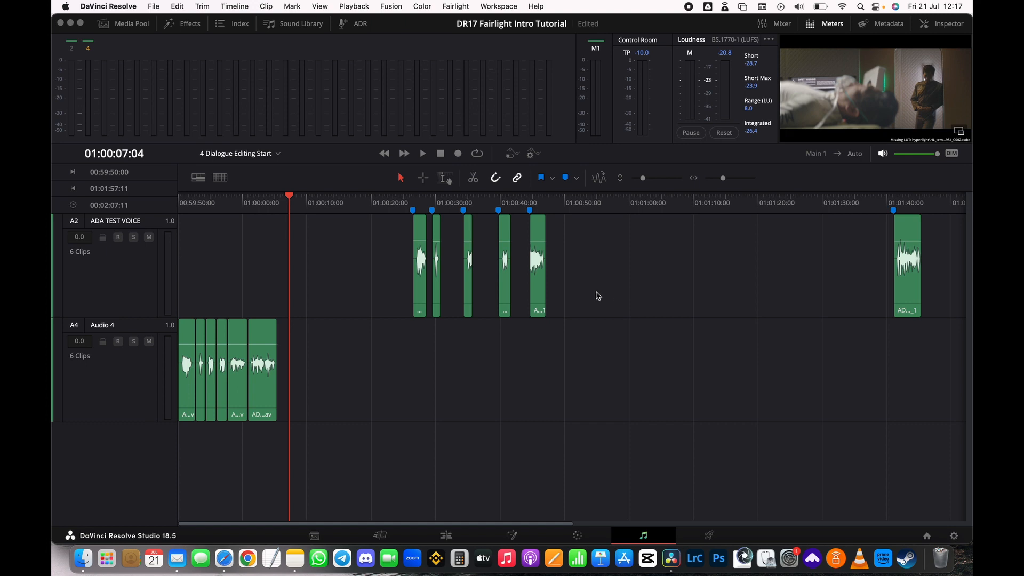
Toggle the Audio 4 track selection and place the playhead at 00:59:52:16 to check which clip the playhead selects.
click(111, 384)
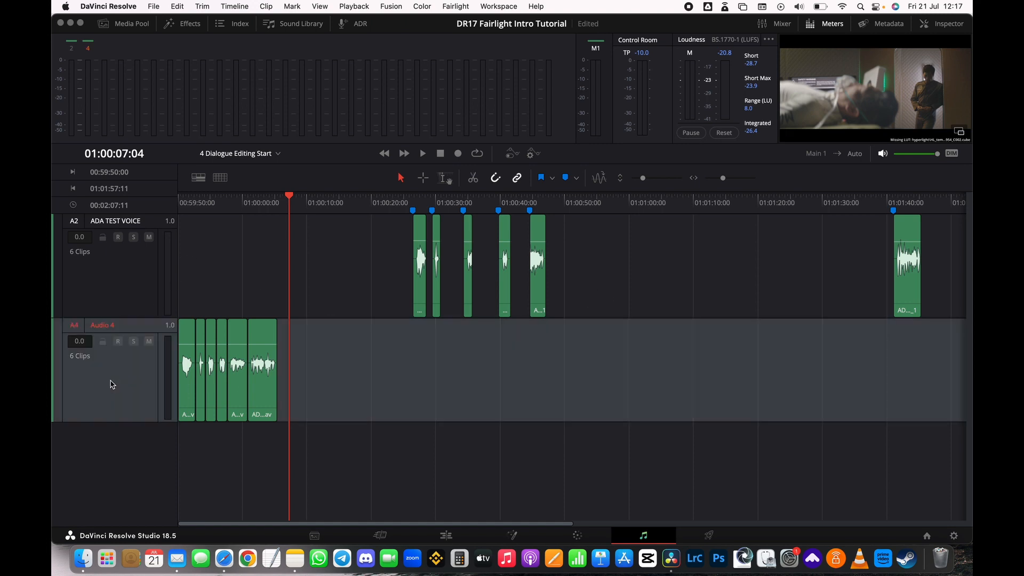
click(122, 385)
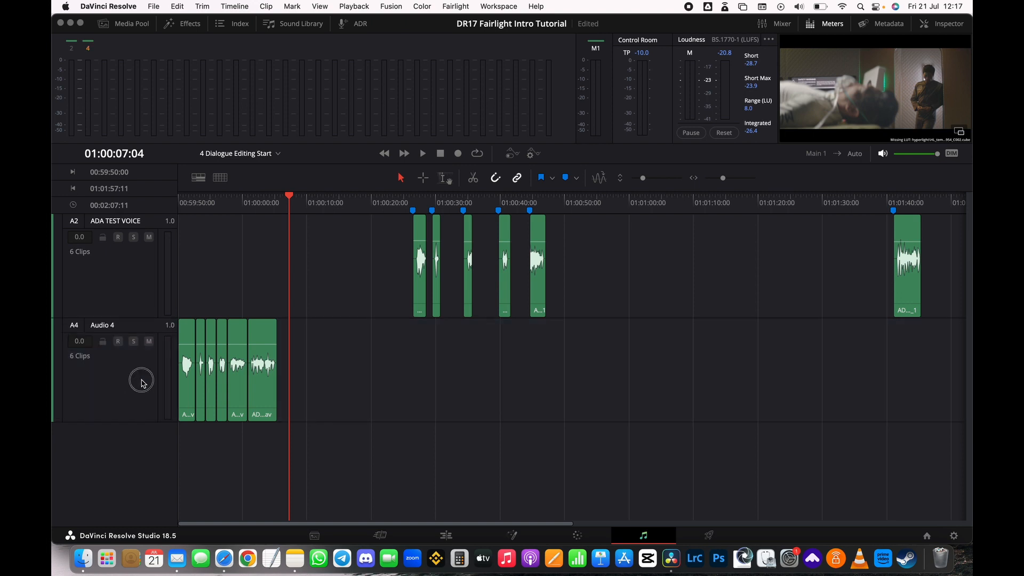
click(153, 378)
click(194, 224)
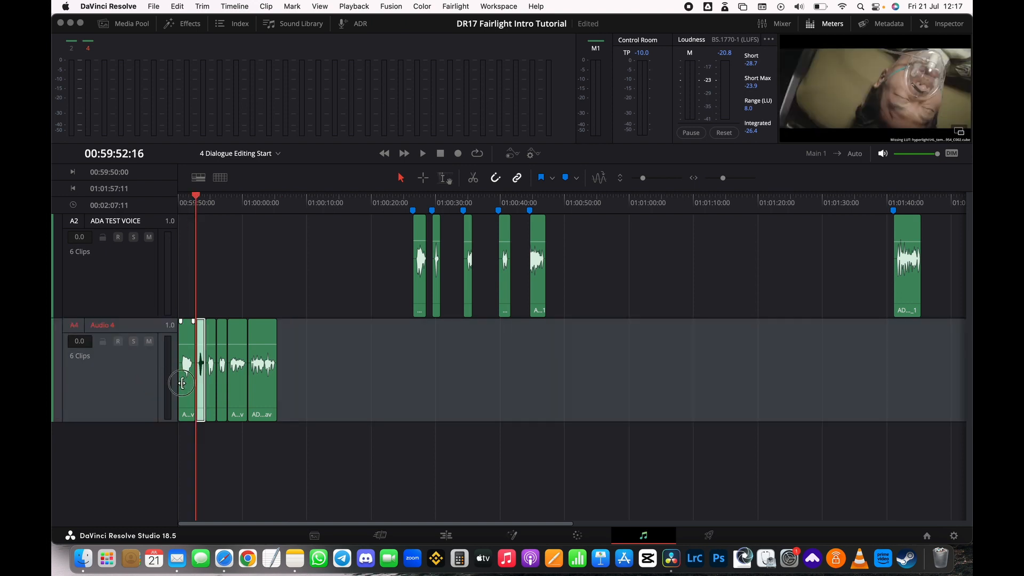
click(109, 395)
click(110, 395)
click(109, 394)
click(109, 393)
Compare playhead clip selection on Audio 4 at 00:59:50:00 and 00:59:59:19 with the track selected and deselected.
click(187, 380)
drag(193, 196, 160, 194)
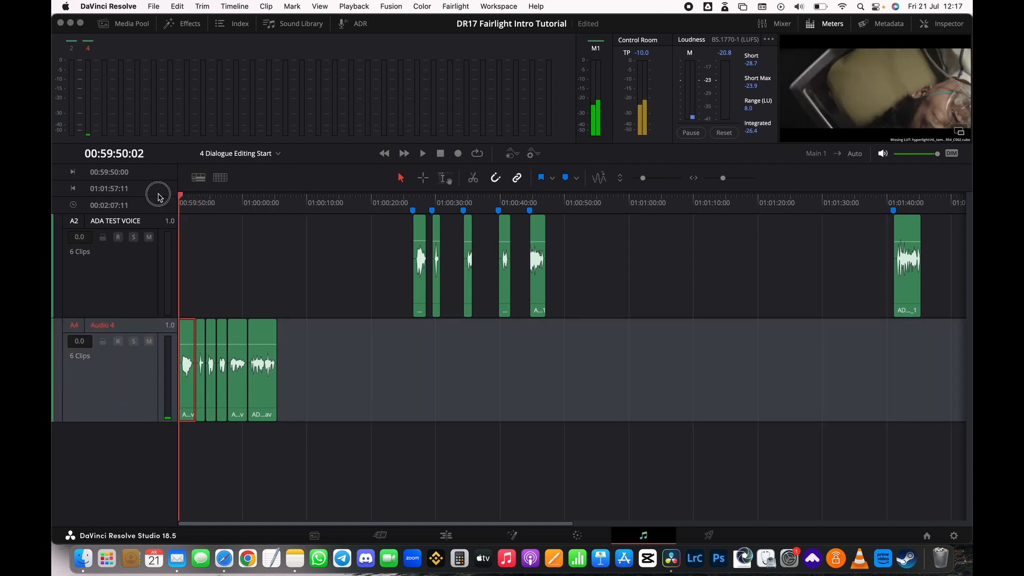
click(114, 384)
click(116, 384)
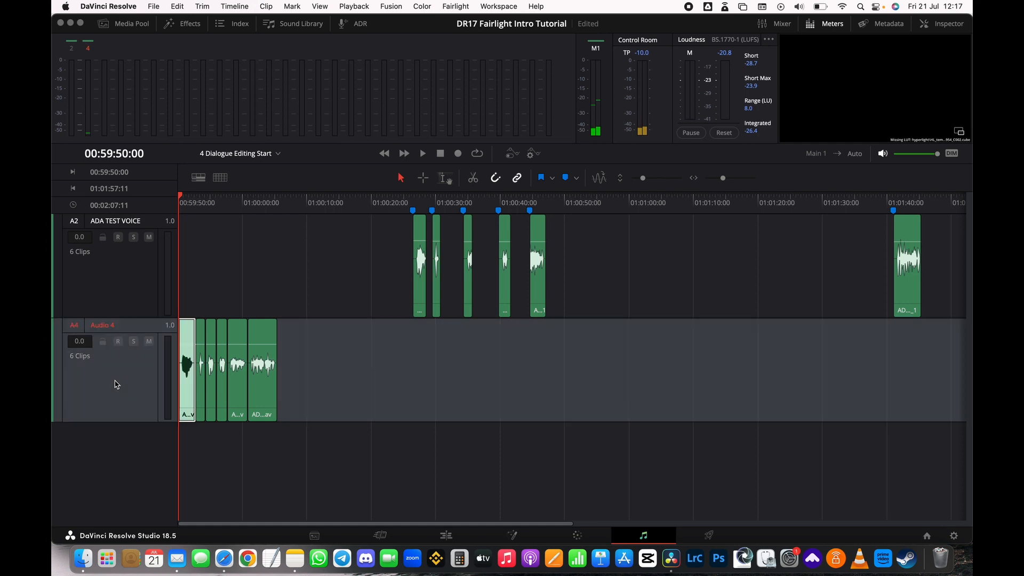
drag(180, 198, 241, 198)
click(109, 384)
click(109, 385)
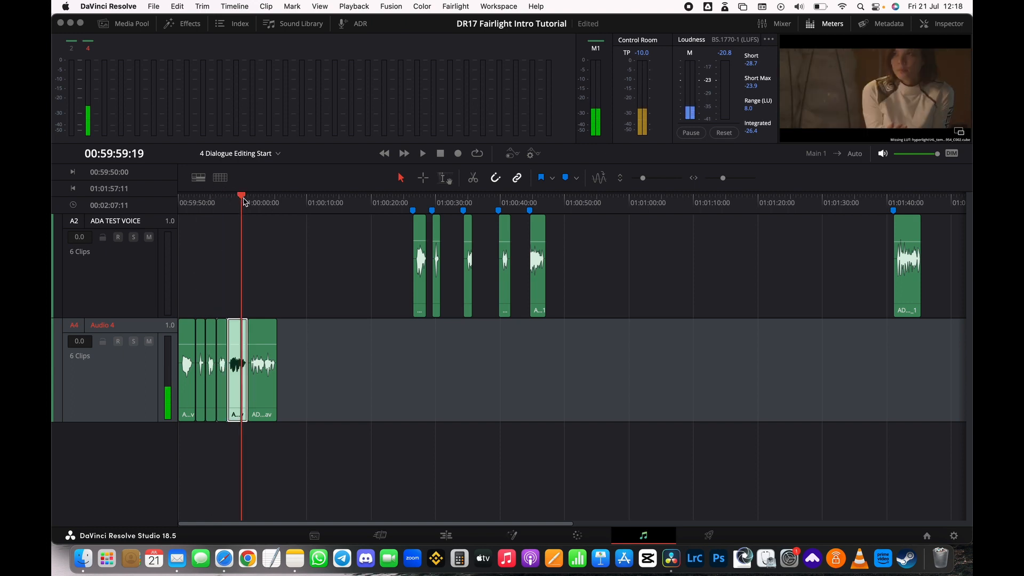
Cut the first Audio 4 clip at 00:59:50:00 and paste it back at the same position.
click(181, 199)
click(102, 393)
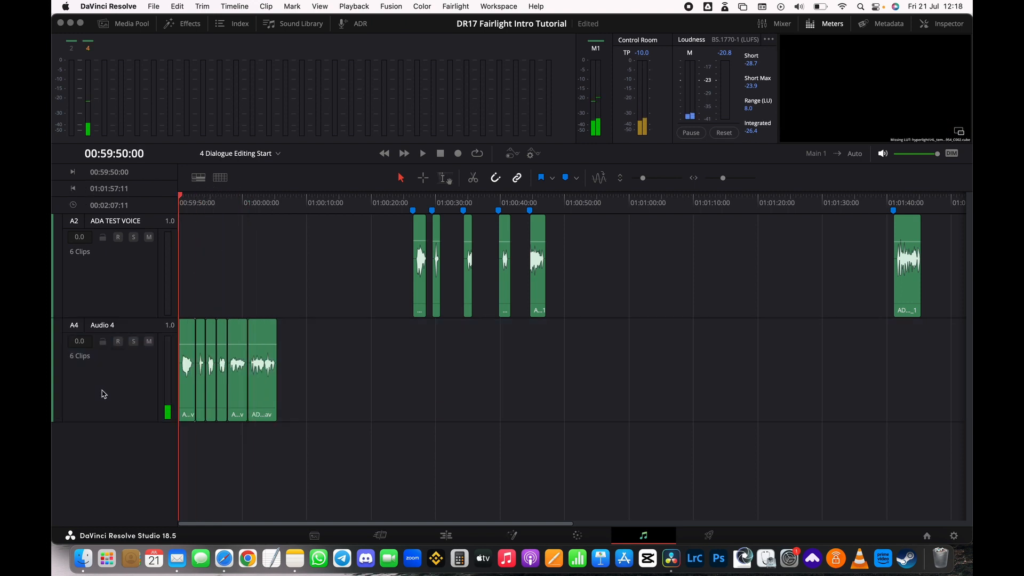
click(104, 394)
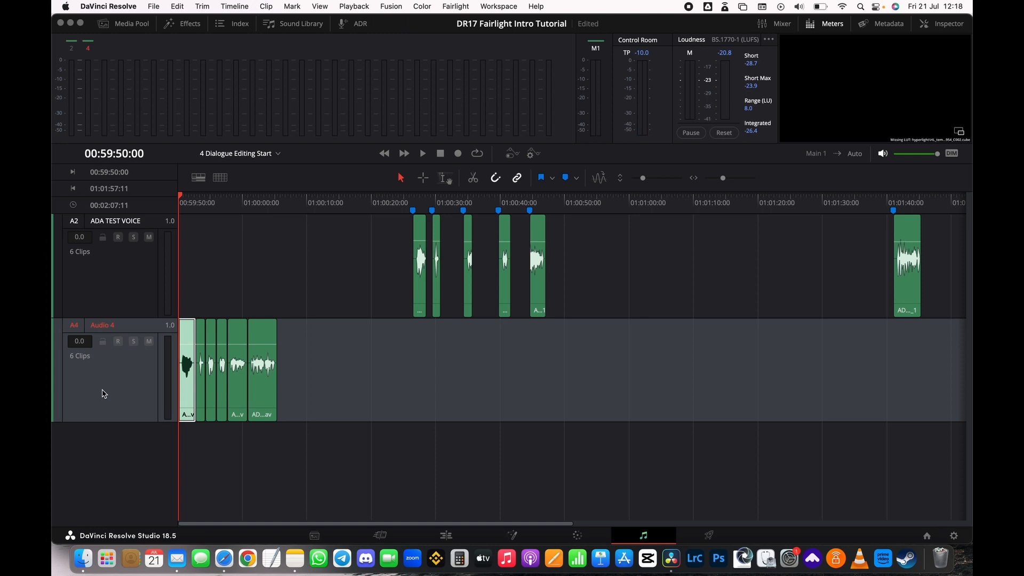
key(BackSpace)
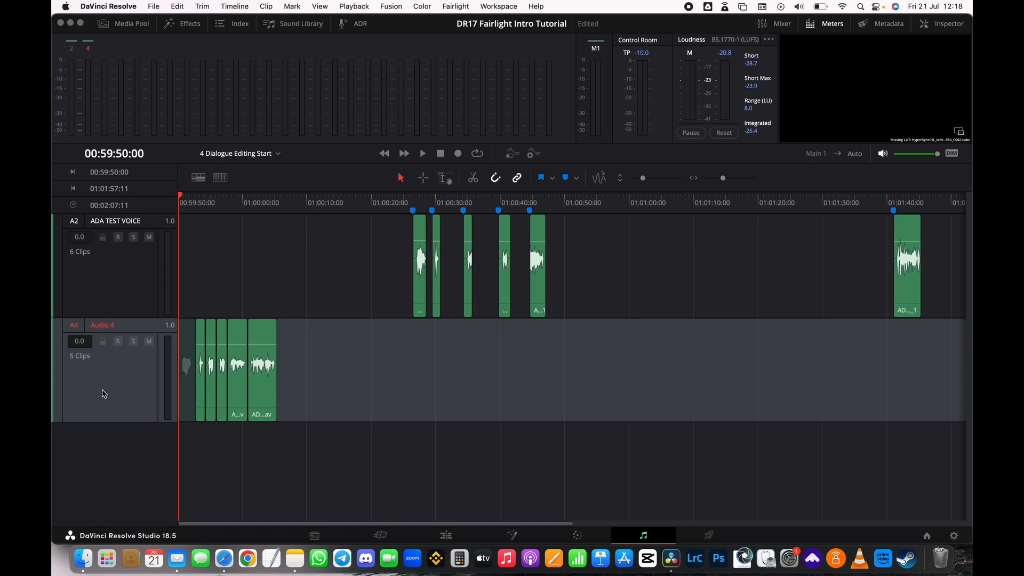
key(super+s)
key(super+v)
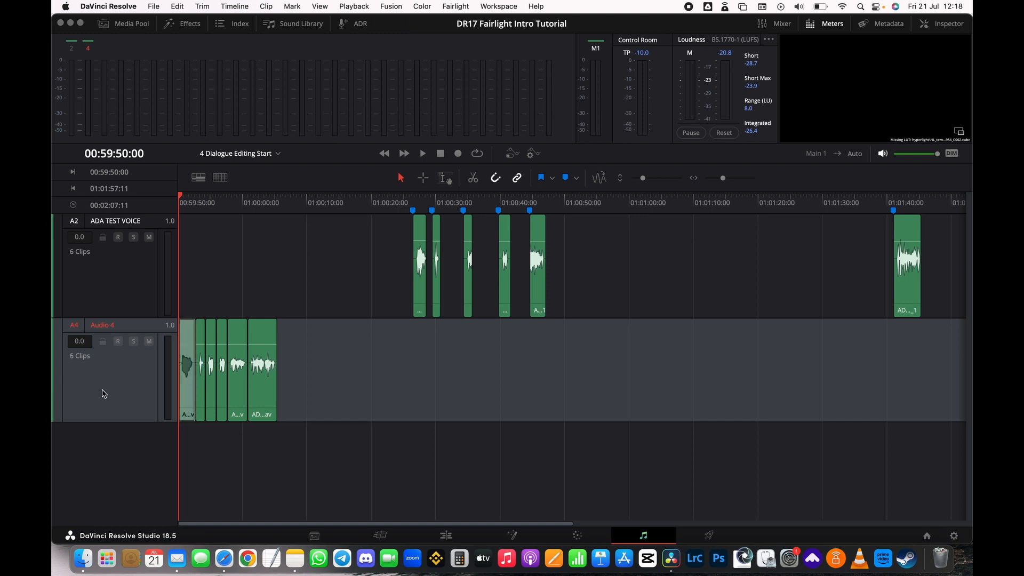
Try moving the last Audio 4 clip directly beneath the last ADA TEST VOICE clip, and undo the move.
click(271, 390)
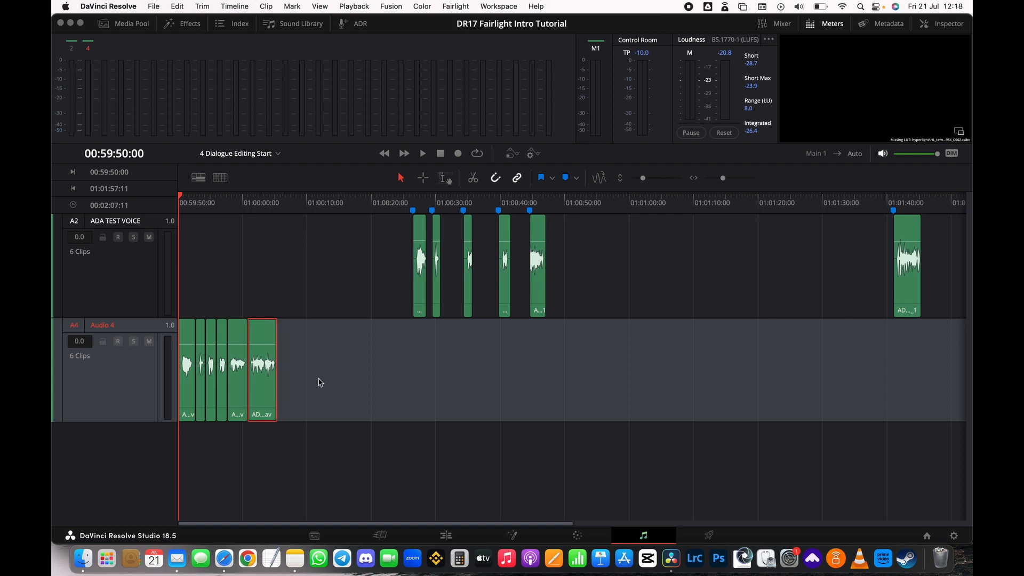
click(262, 396)
drag(262, 395, 900, 400)
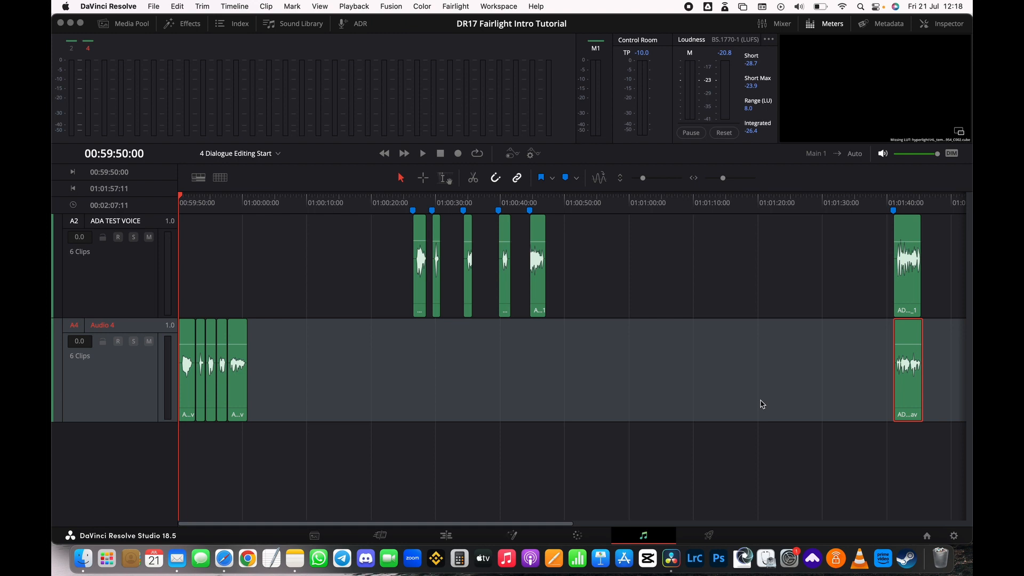
key(super+z)
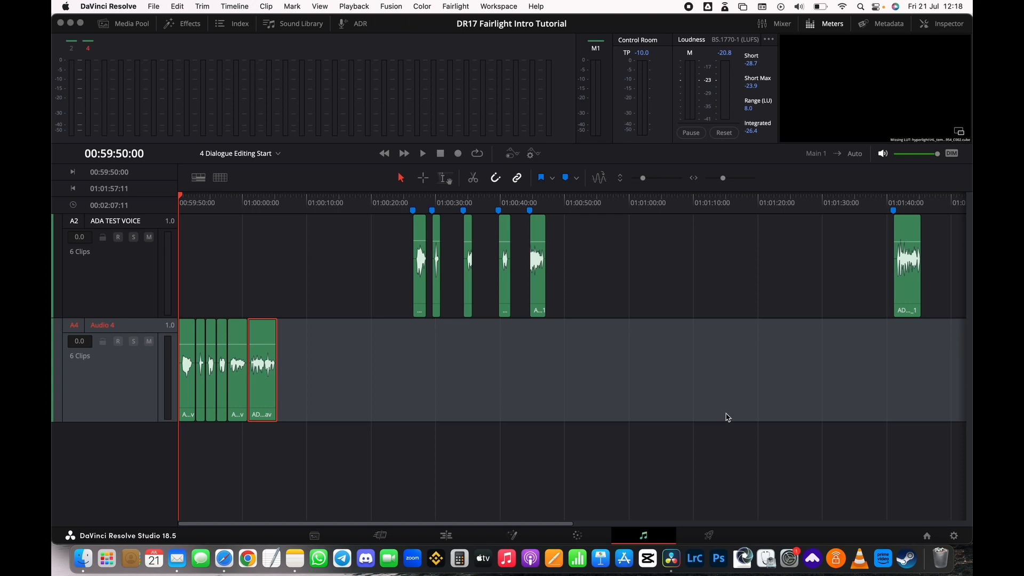
Cut the first phrase clip from 00:59:50:00 on Audio 4 and paste it at the first marker, 01:00:26:11.
key(space)
click(118, 193)
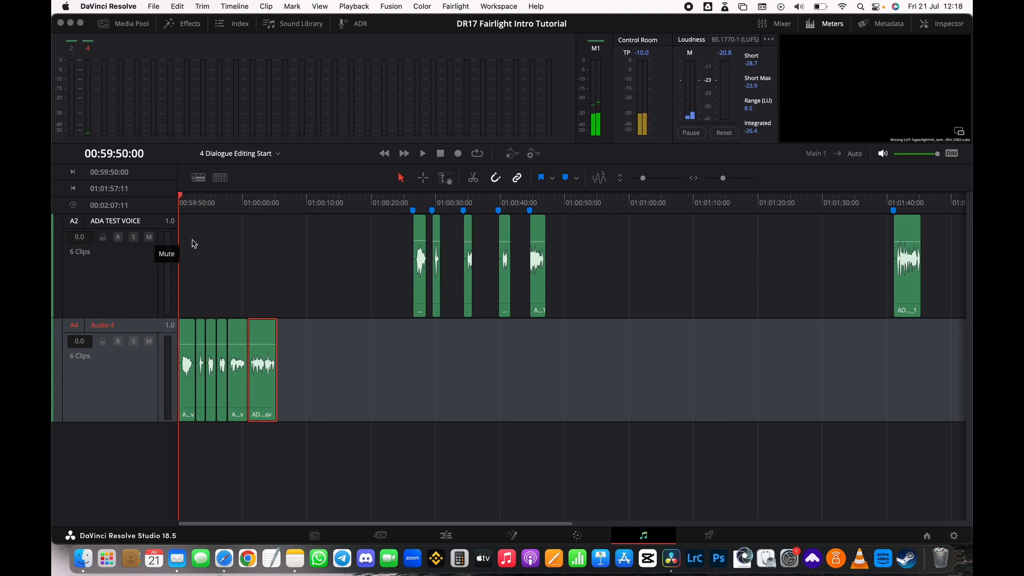
click(135, 399)
click(134, 398)
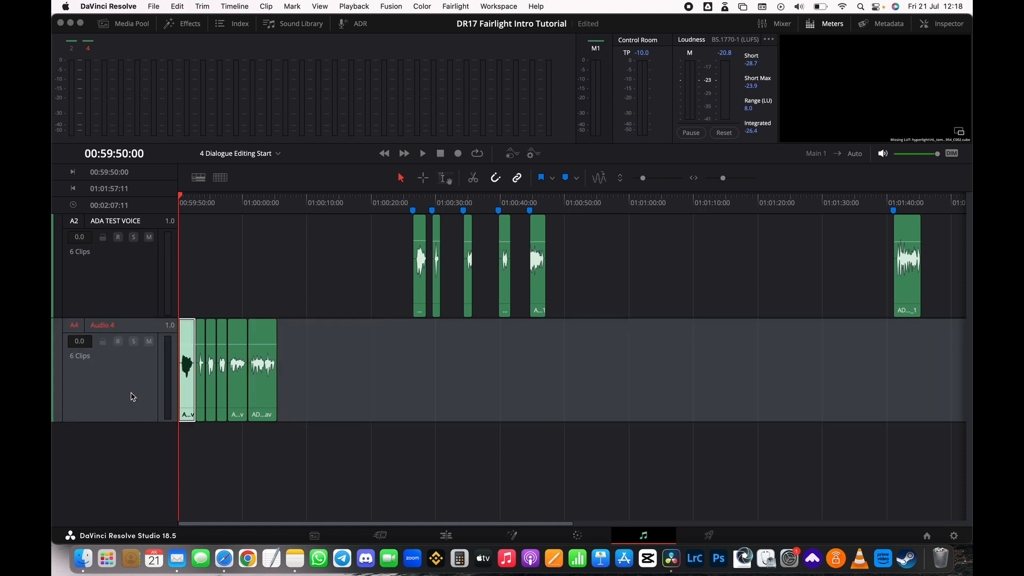
key(Delete)
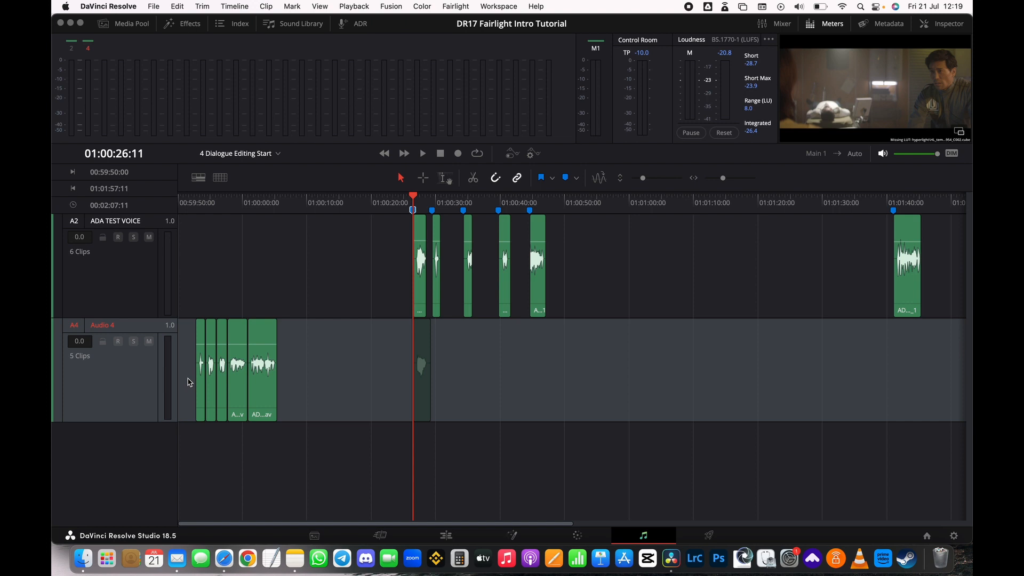
key(super+v)
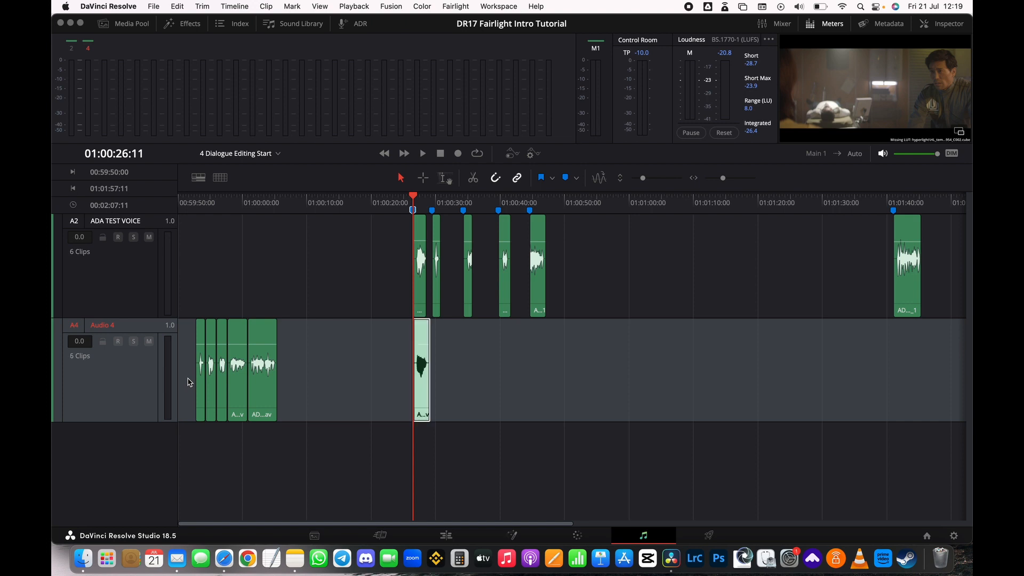
key(super+s)
Cut the second phrase clip from 00:59:52:16 on Audio 4 and paste it at the second marker, 01:00:29:09.
key(j)
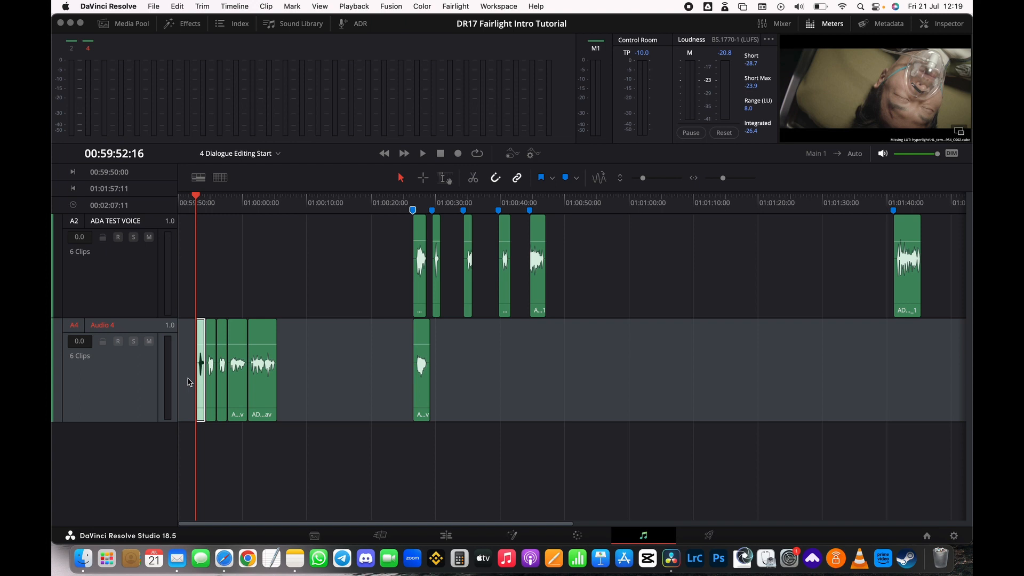
key(Delete)
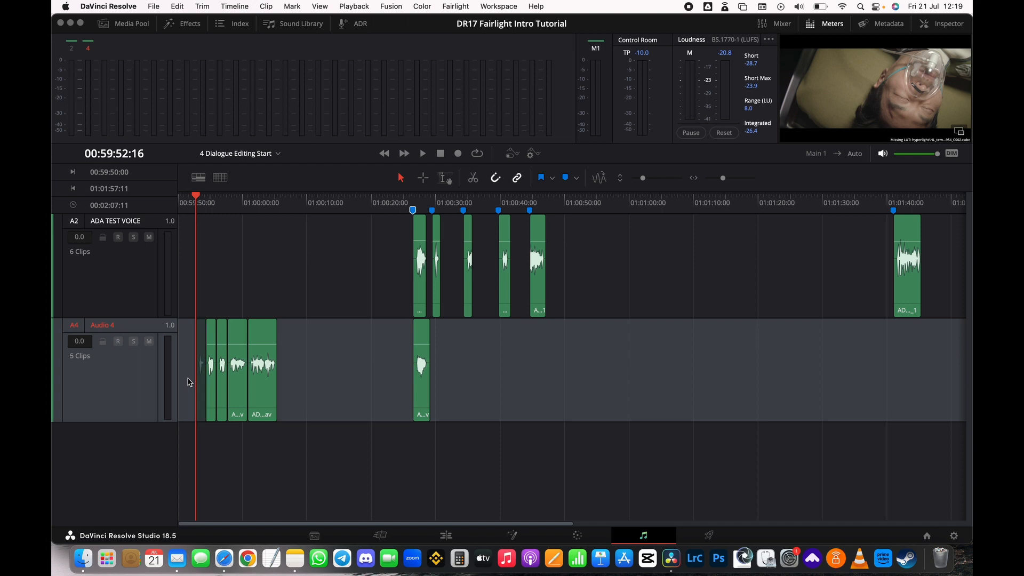
key(Down)
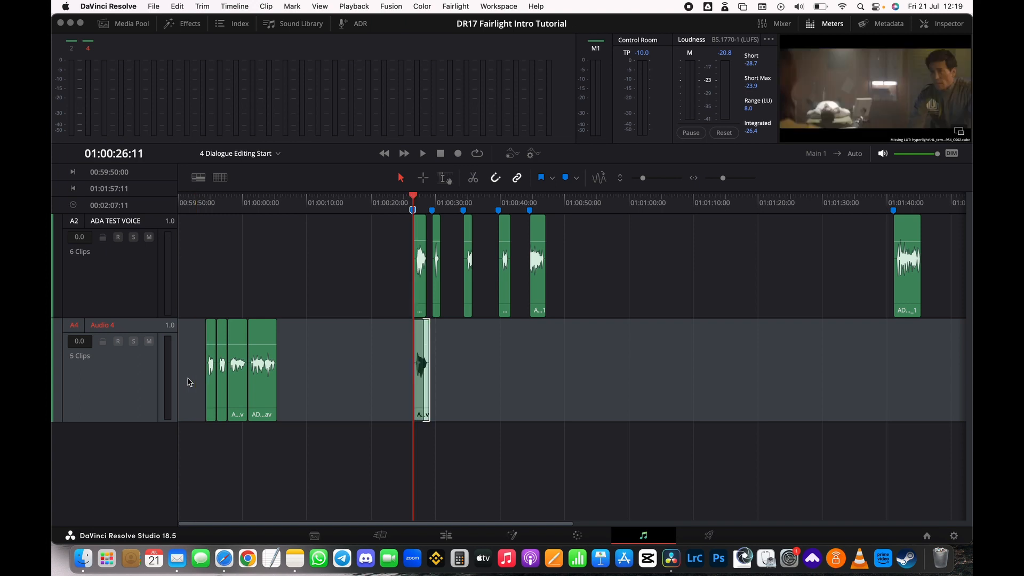
key(Down)
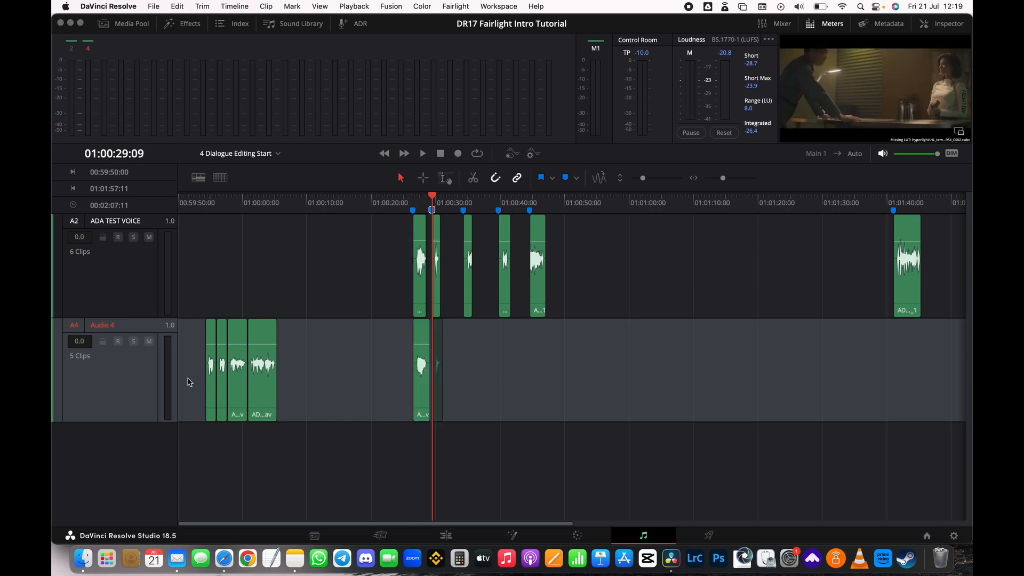
key(super+z)
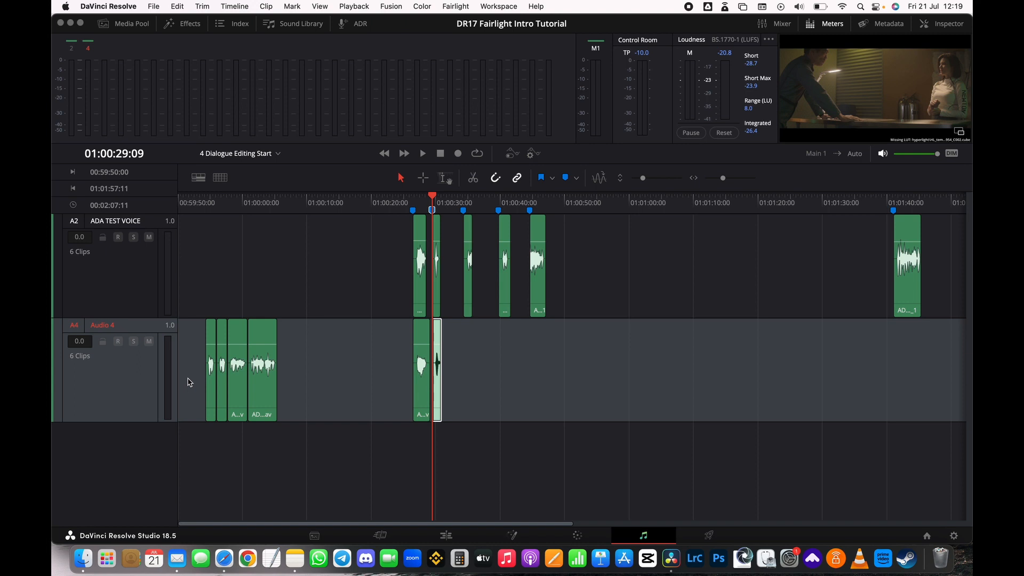
Cut the third phrase clip from 00:59:54:07 on Audio 4 and paste it at the third marker, 01:00:34:06.
key(Up)
key(Up)
key(Up)
key(Up)
key(Up)
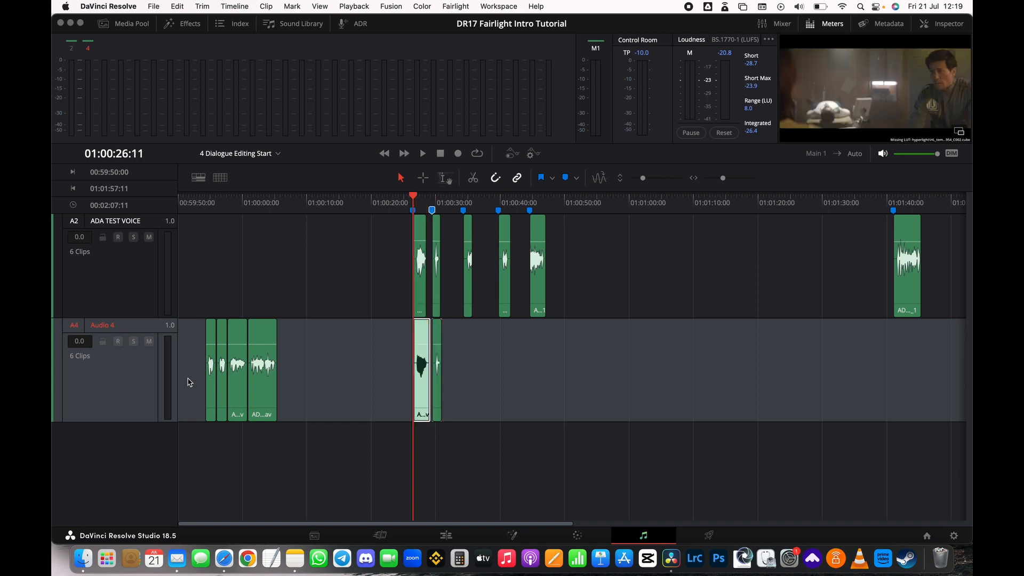
key(Up)
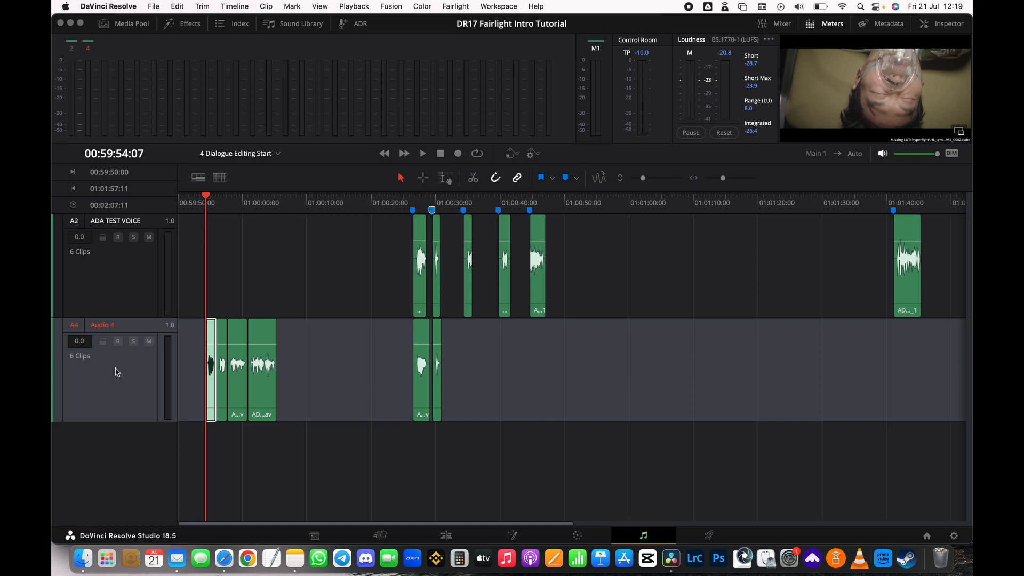
key(Delete)
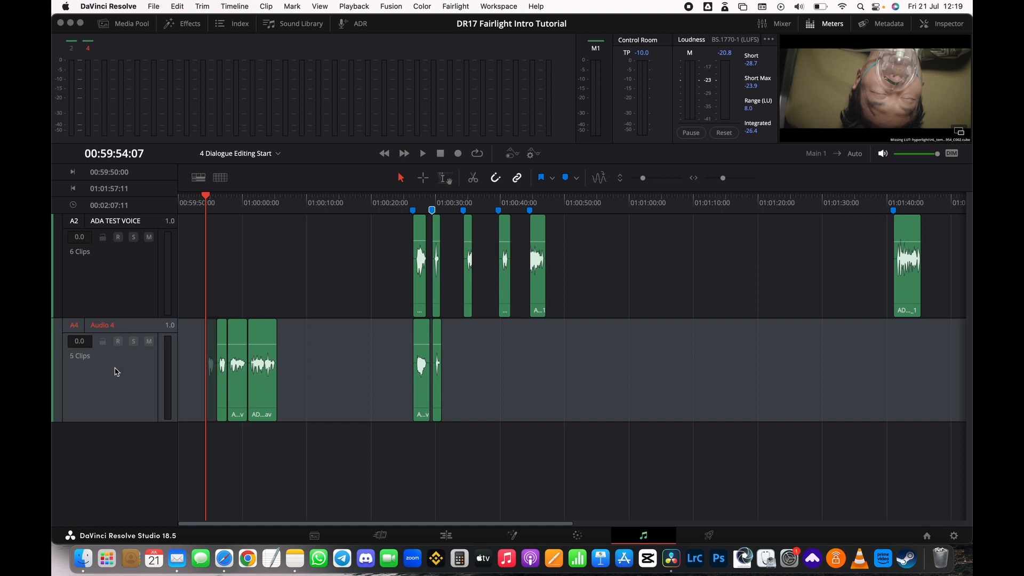
key(shift+Down)
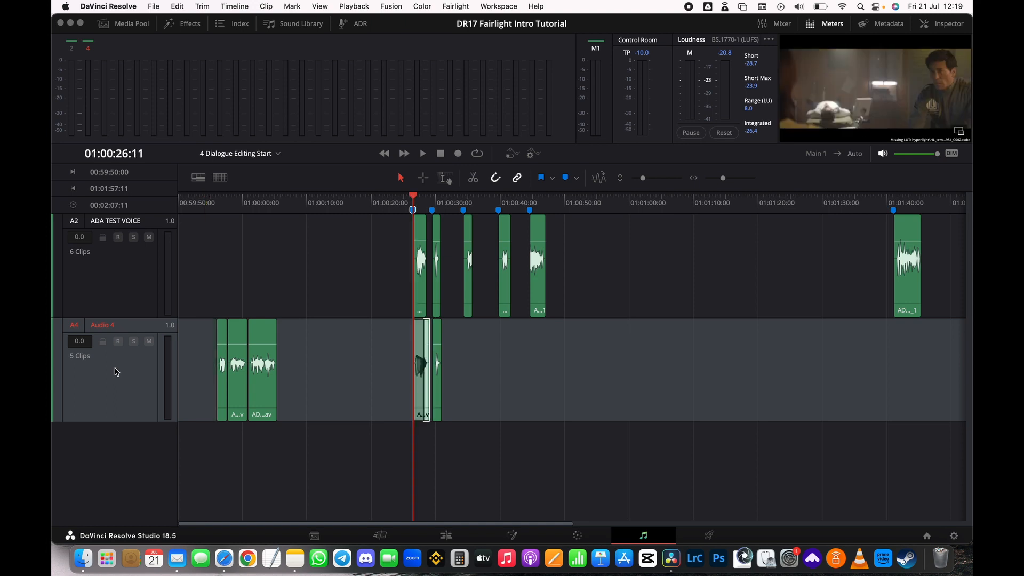
key(shift+Down)
key(shift+Down)
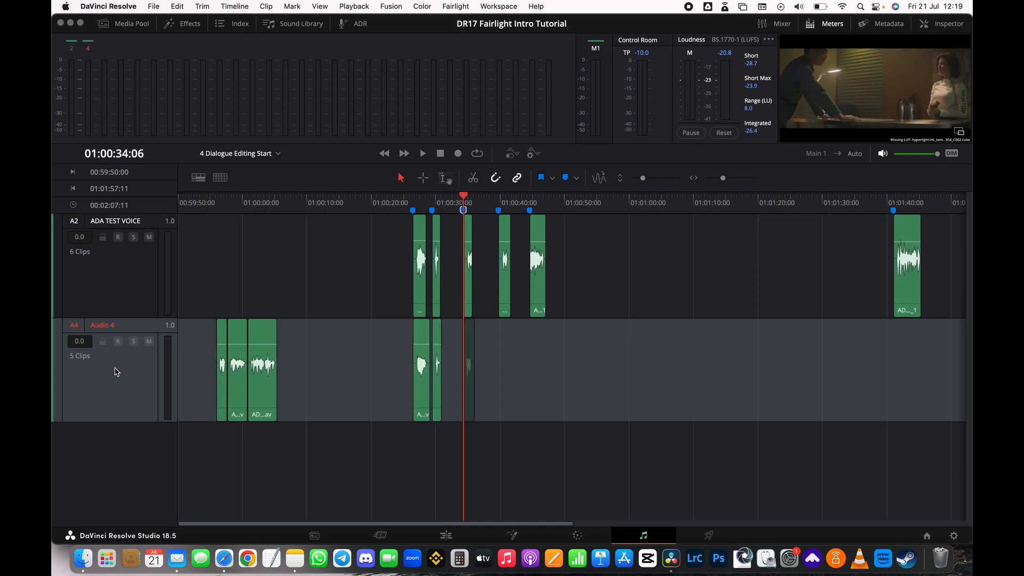
key(super+v)
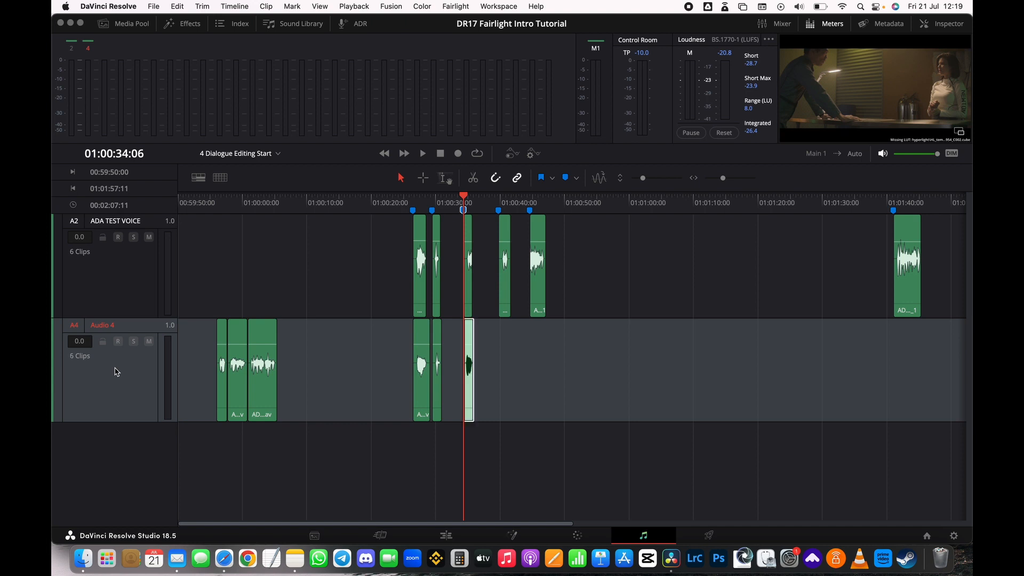
Cut the fourth phrase clip from 00:59:55:23 on Audio 4 and paste it at the fourth marker, 01:00:39:16.
key(Up)
key(Up)
key(Up)
key(Up)
key(Up)
key(Up)
key(Up)
key(Up)
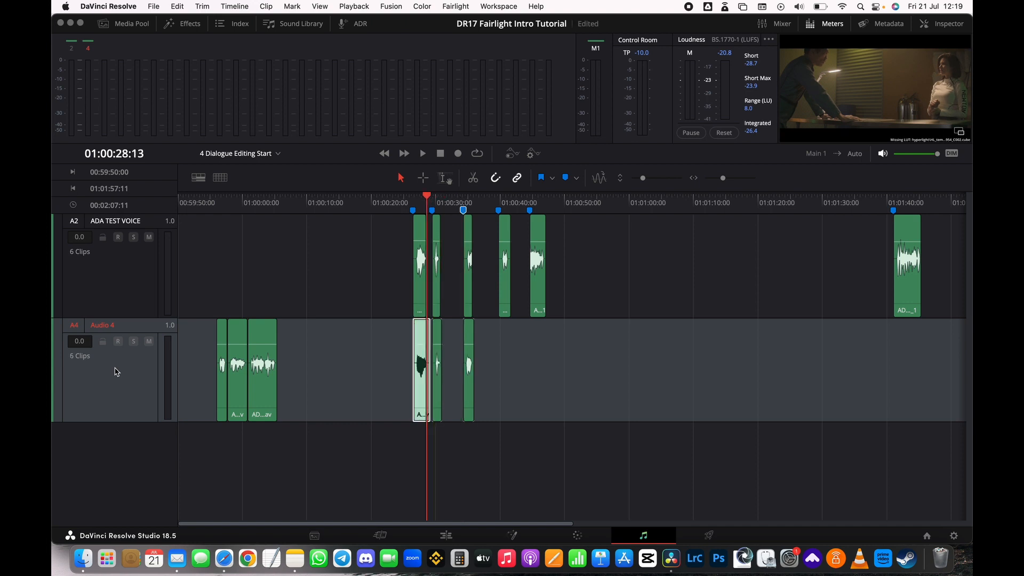
key(Up)
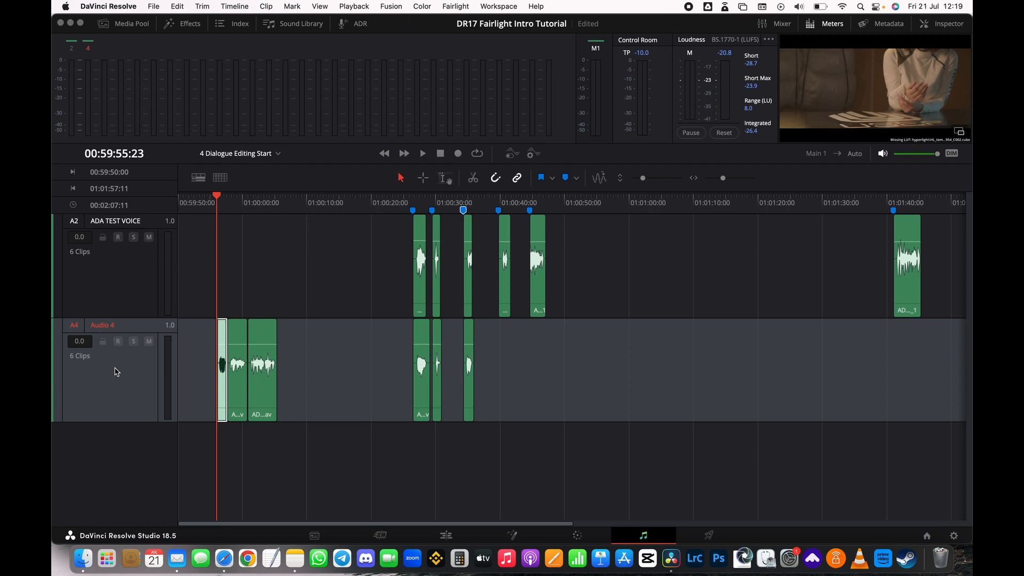
key(Delete)
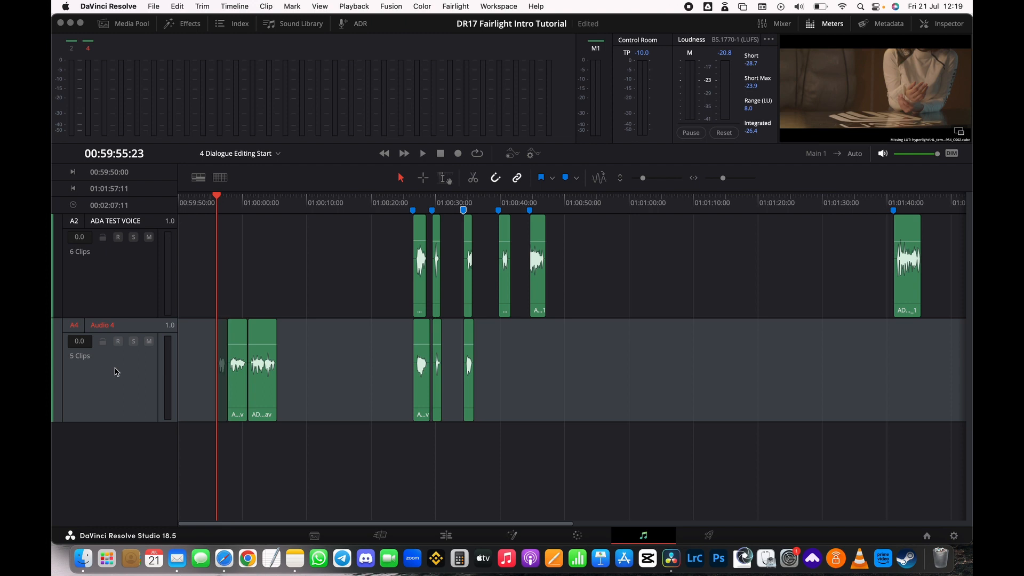
key(shift+Down)
key(shift+Down)
key(shift+Down)
key(shift+Down)
key(super+v)
Cut the fifth phrase clip on Audio 4 and paste it at the fifth marker, beneath the fifth ADA TEST VOICE clip.
key(Up)
key(Up)
key(Up)
key(Up)
key(Up)
key(Up)
key(Up)
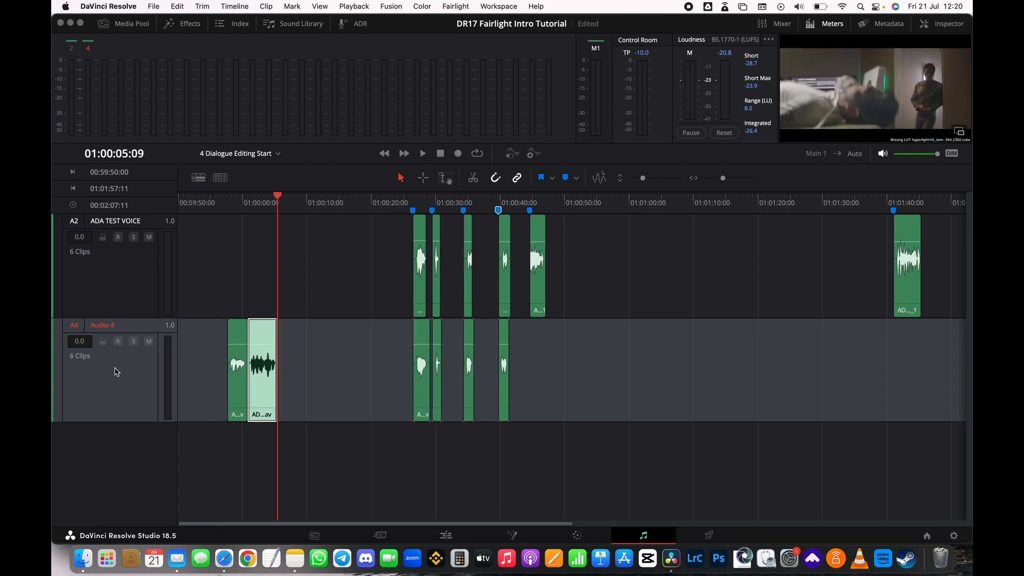
key(Up)
key(super+x)
key(shift+Down)
key(shift+Down)
key(shift+Down)
key(shift+Down)
key(shift+Down)
key(super+v)
Cut the last phrase clip on Audio 4, paste it at the sixth marker, 01:01:40:23, and save the project.
key(Up)
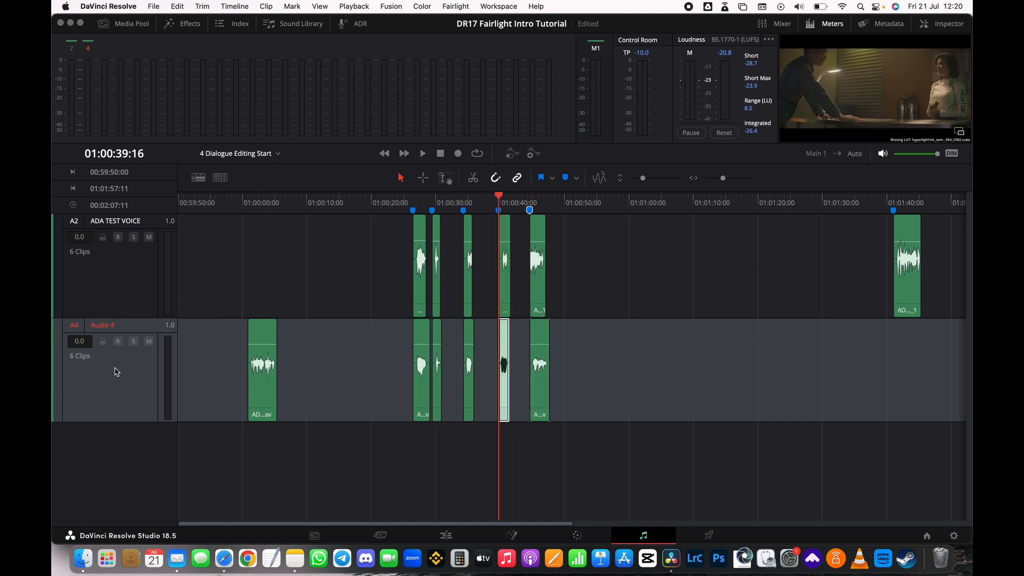
key(Up)
key(Up)
key(Up)
key(Up)
key(Up)
key(Up)
key(Up)
key(Up)
key(super+x)
key(shift+Down)
key(shift+Down)
key(shift+Down)
key(shift+Down)
key(shift+Down)
key(shift+Down)
key(super+v)
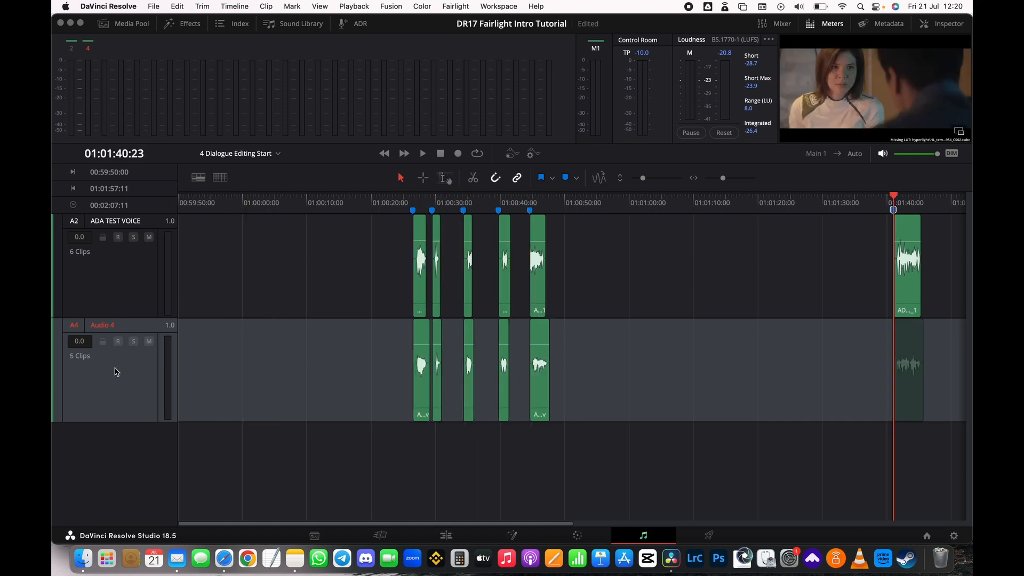
key(super+s)
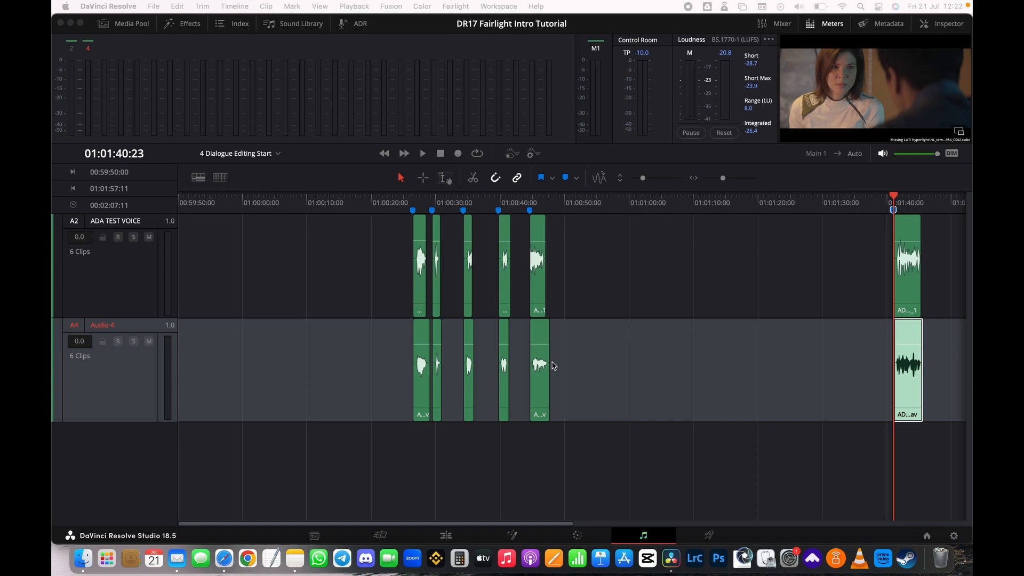
click(618, 301)
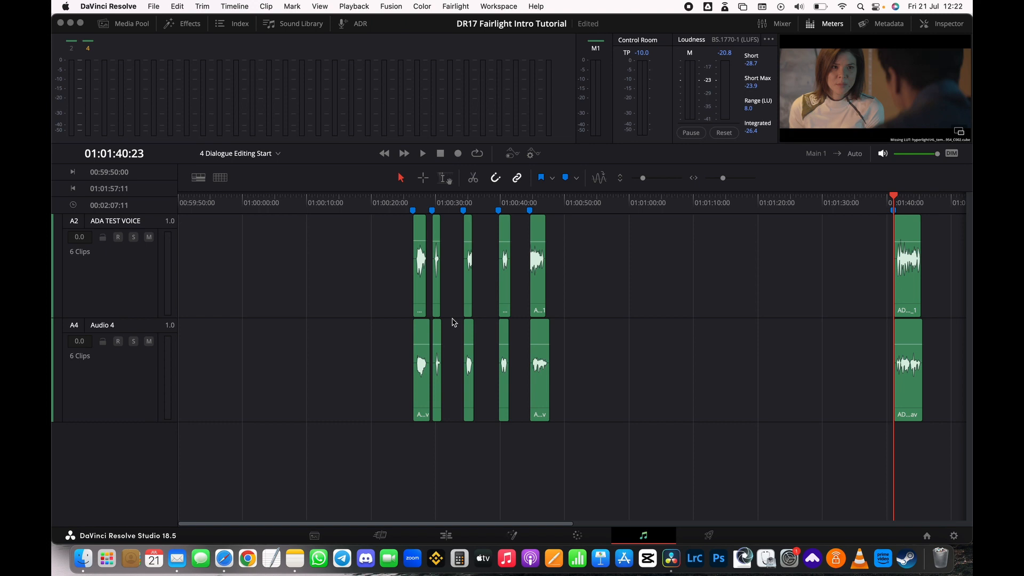
click(749, 268)
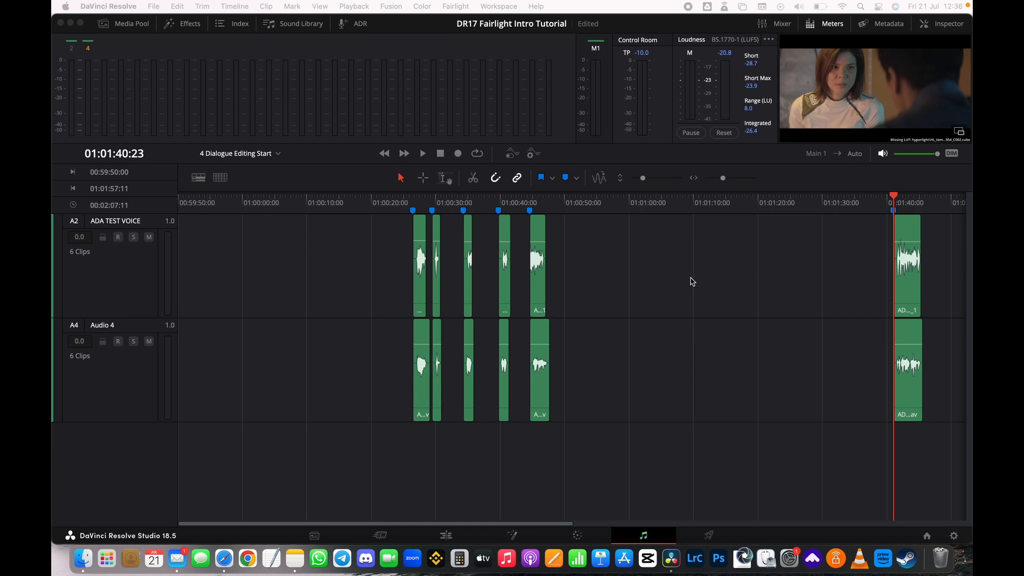
Open the name of the Audio 4 track for editing.
click(108, 330)
double_click(113, 328)
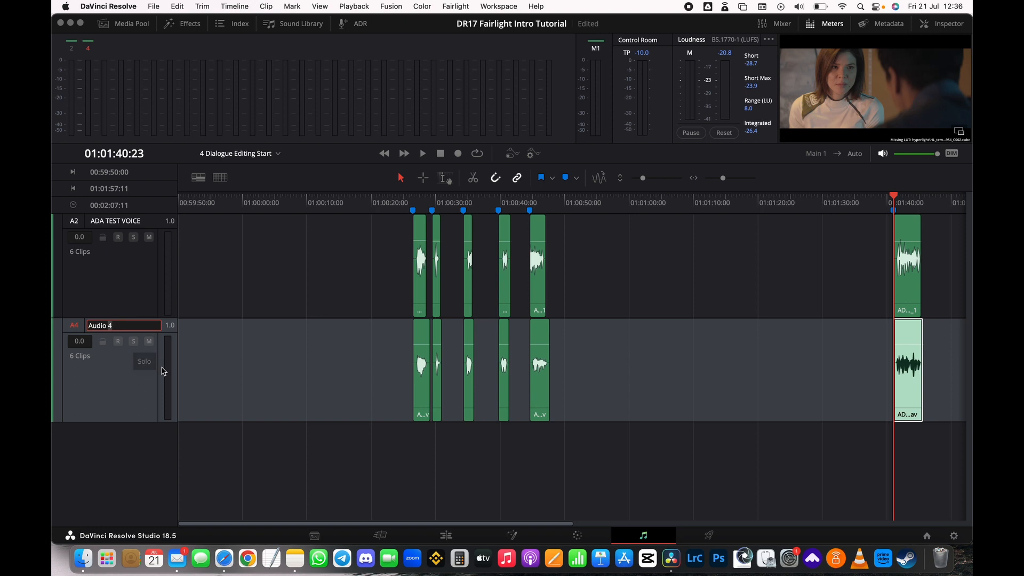
Rename track A4 as "ADA Scratch Voice".
key(BackSpace)
key(BackSpace)
key(BackSpace)
key(BackSpace)
key(BackSpace)
key(BackSpace)
key(BackSpace)
text(ADA Scratch voice)
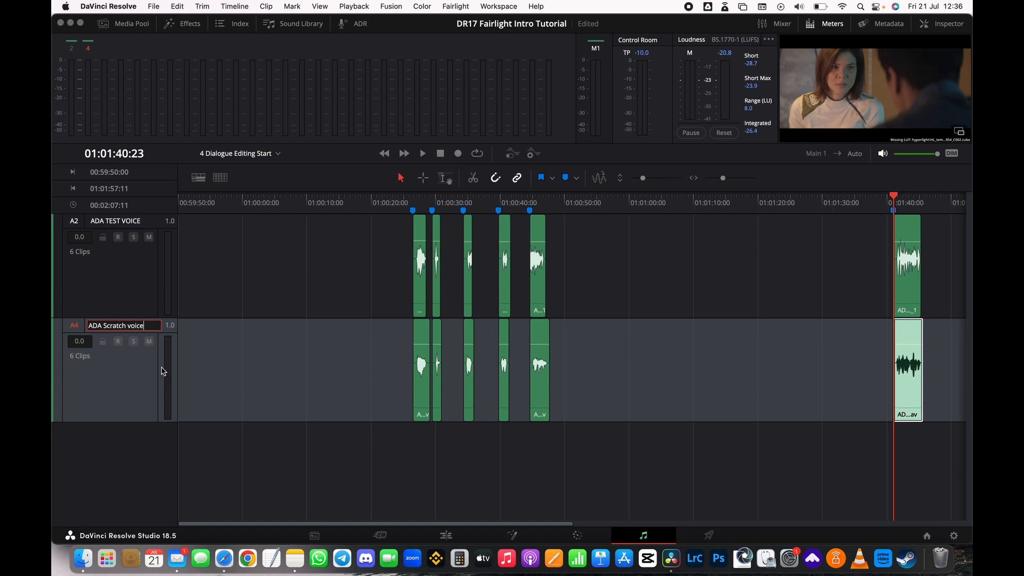
key(BackSpace)
key(BackSpace)
key(BackSpace)
key(BackSpace)
key(BackSpace)
text(Voice)
key(Return)
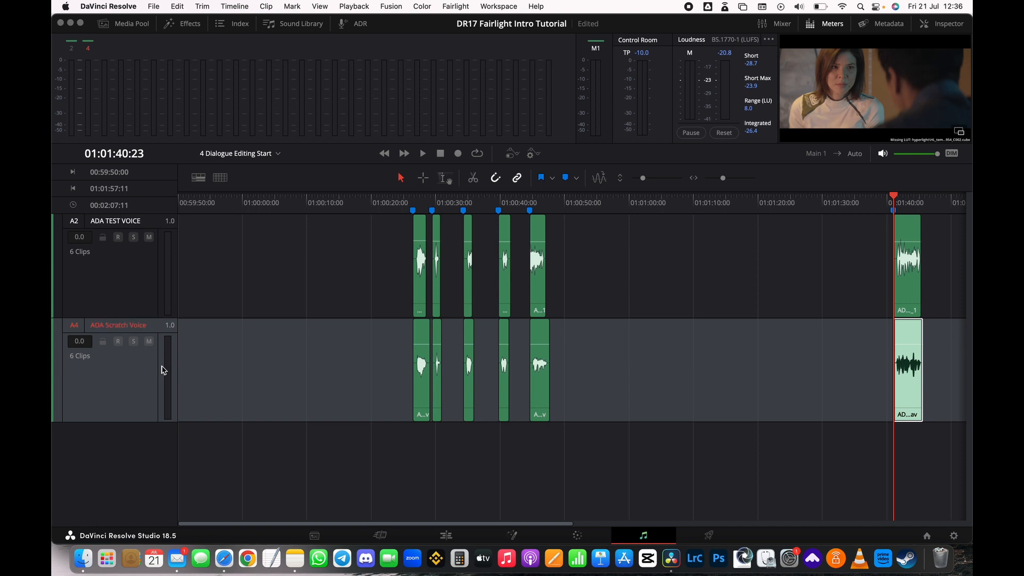
Make DIALOGUE the only visible audio track by showing it and hiding ADA TEST VOICE and ADA Scratch Voice.
click(228, 25)
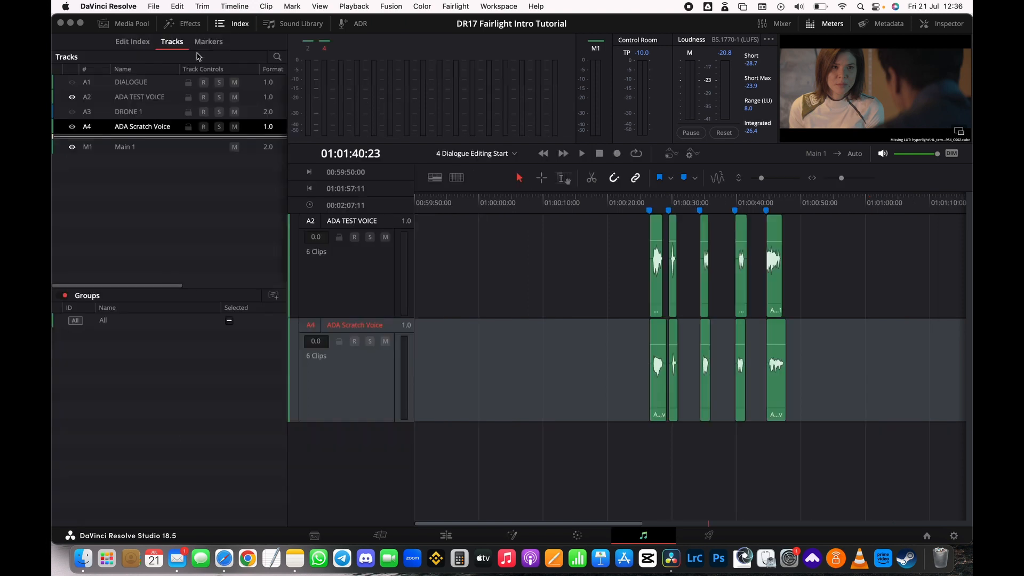
click(73, 98)
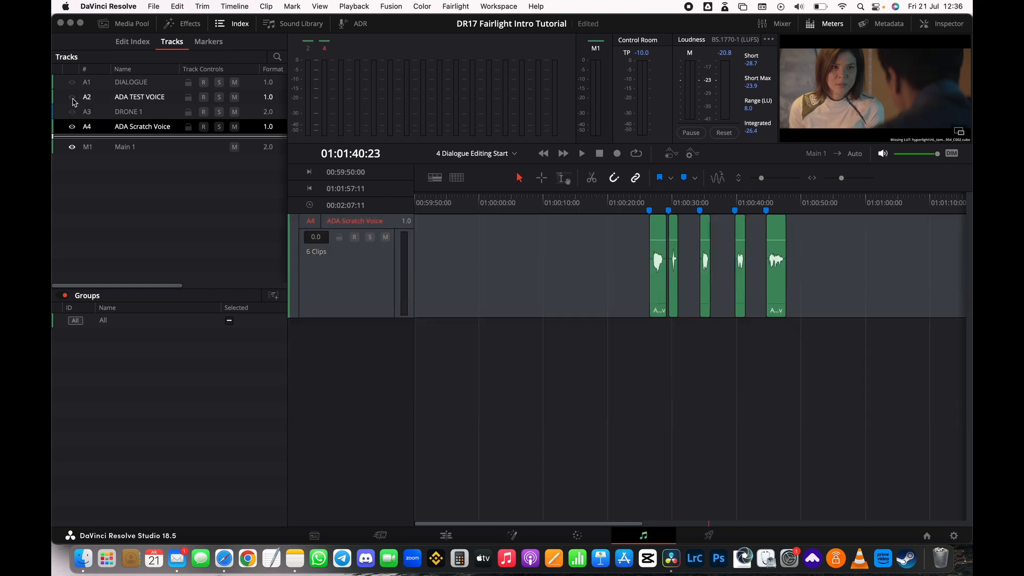
click(73, 83)
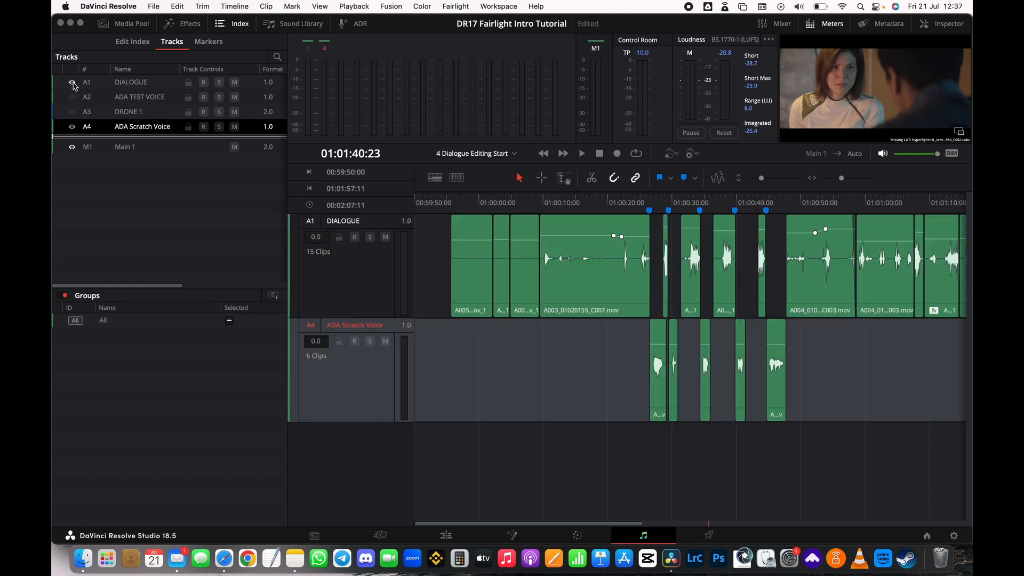
click(72, 126)
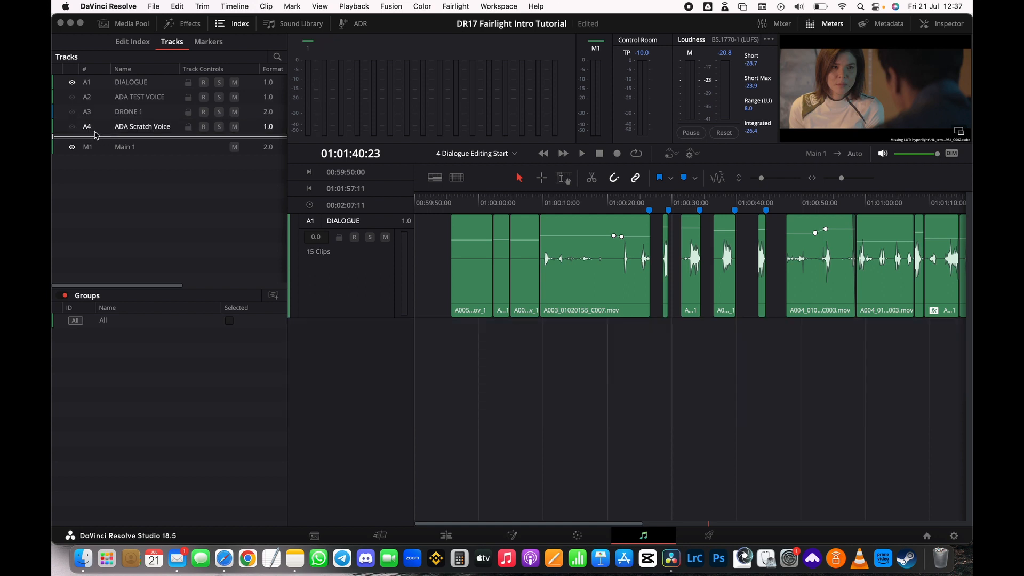
click(235, 24)
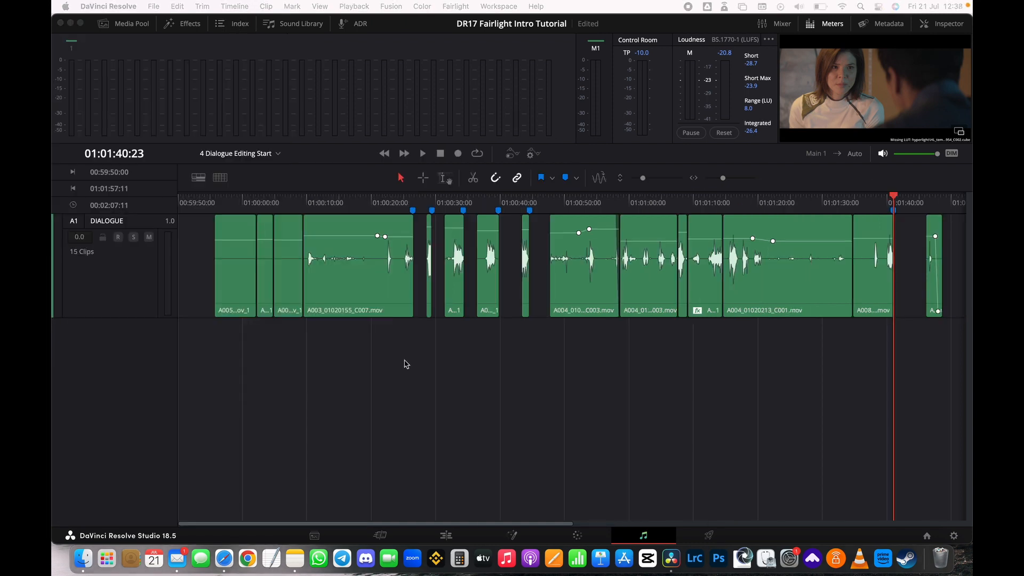
Scrub the start of the dialogue between about 01:00:17 and 01:00:20 in the A003_01020155_C007.mov clip.
click(359, 198)
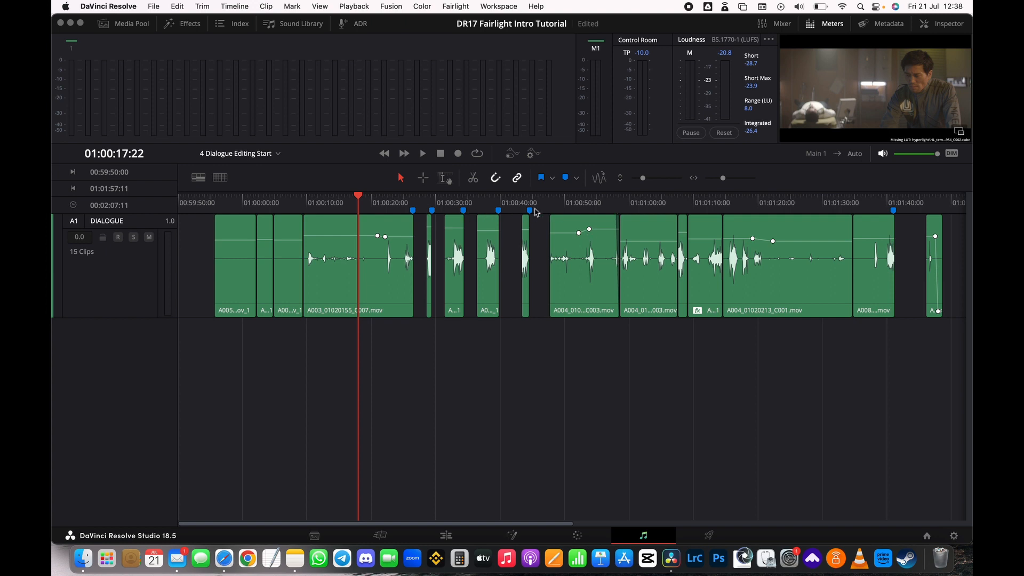
click(706, 302)
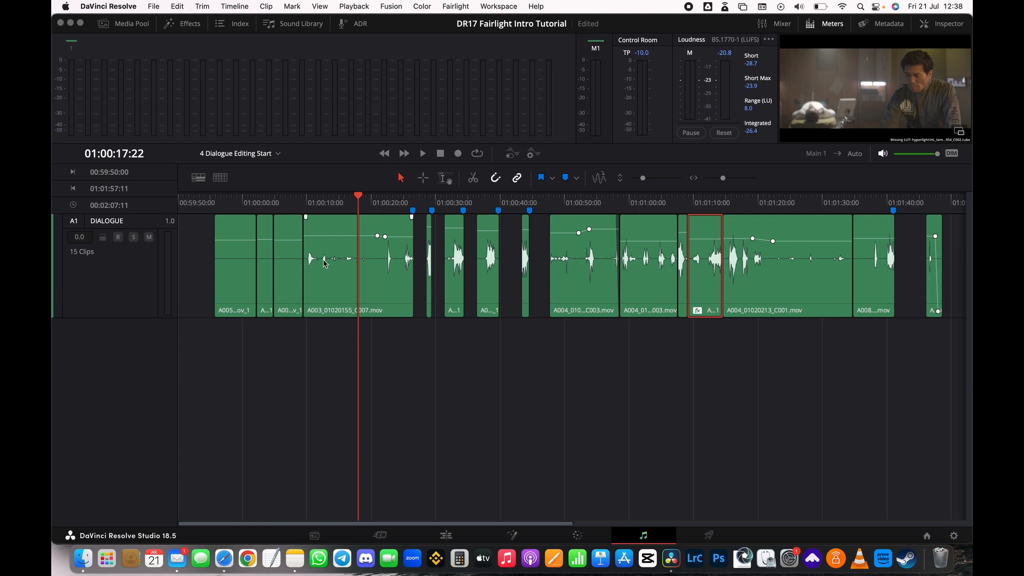
mouse_move(365, 197)
mouse_down()
mouse_move(766, 207)
mouse_move(372, 207)
mouse_up()
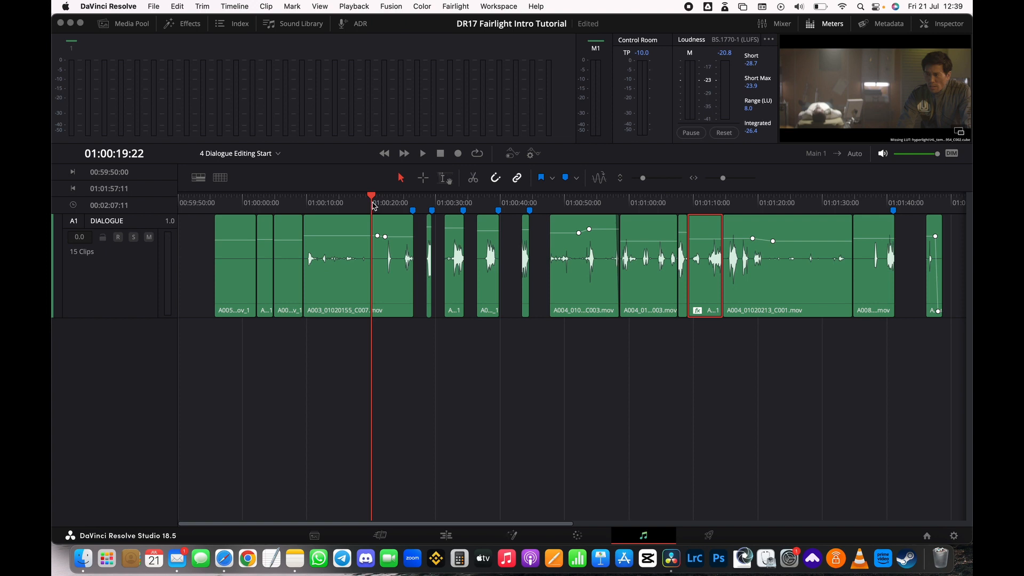
mouse_move(373, 201)
mouse_down()
mouse_move(666, 203)
mouse_move(358, 201)
mouse_up()
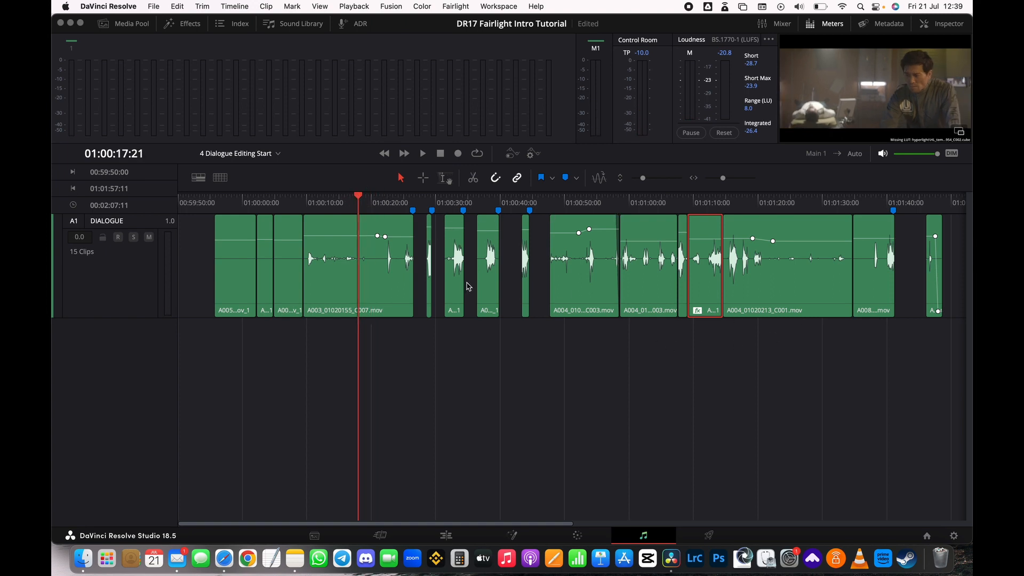
Remove the Volume and Equalizer attributes from the clips on the DIALOGUE track, selecting them all together.
drag(200, 247, 935, 313)
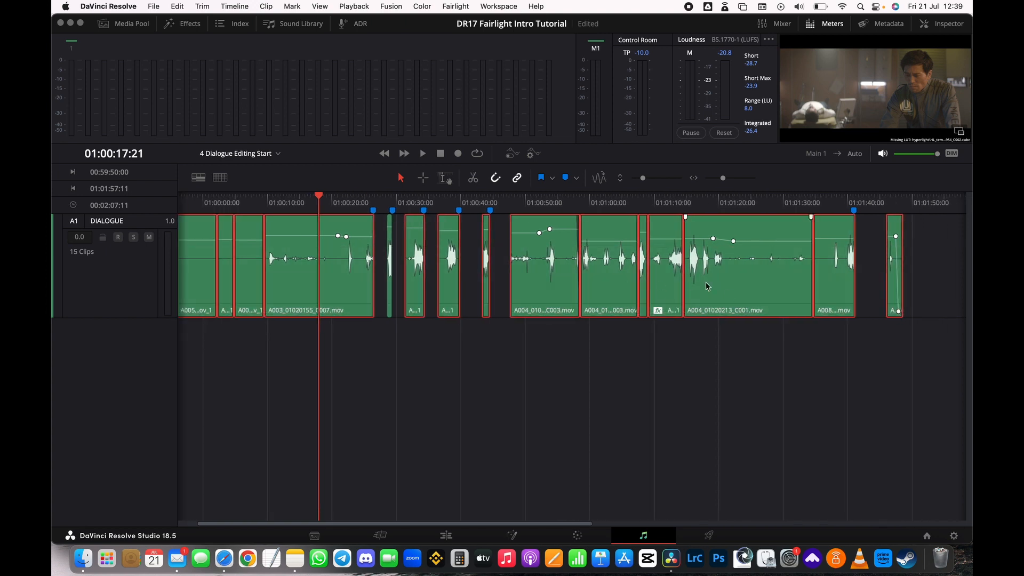
right_click(705, 288)
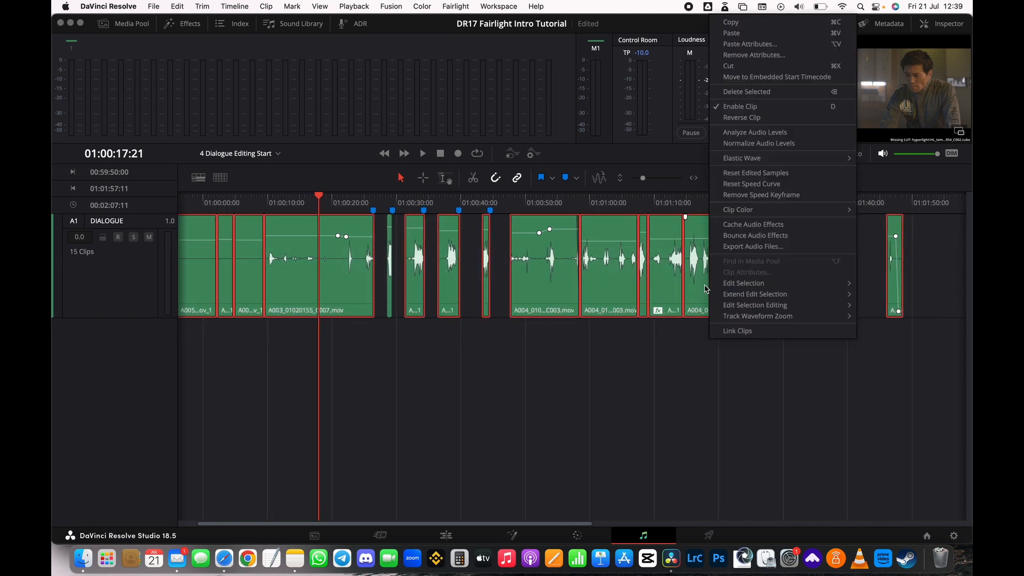
click(751, 56)
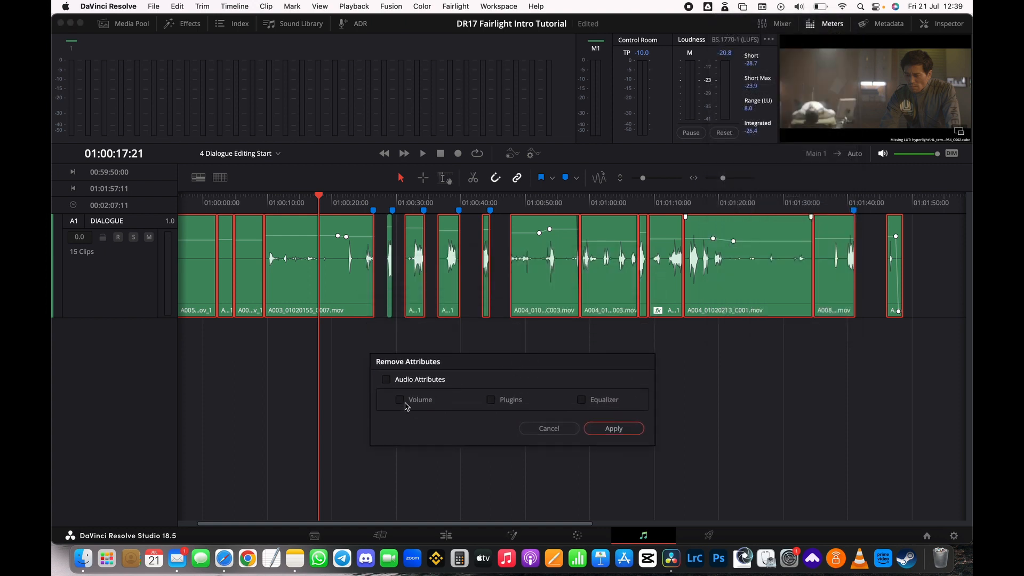
click(401, 401)
click(580, 400)
click(611, 431)
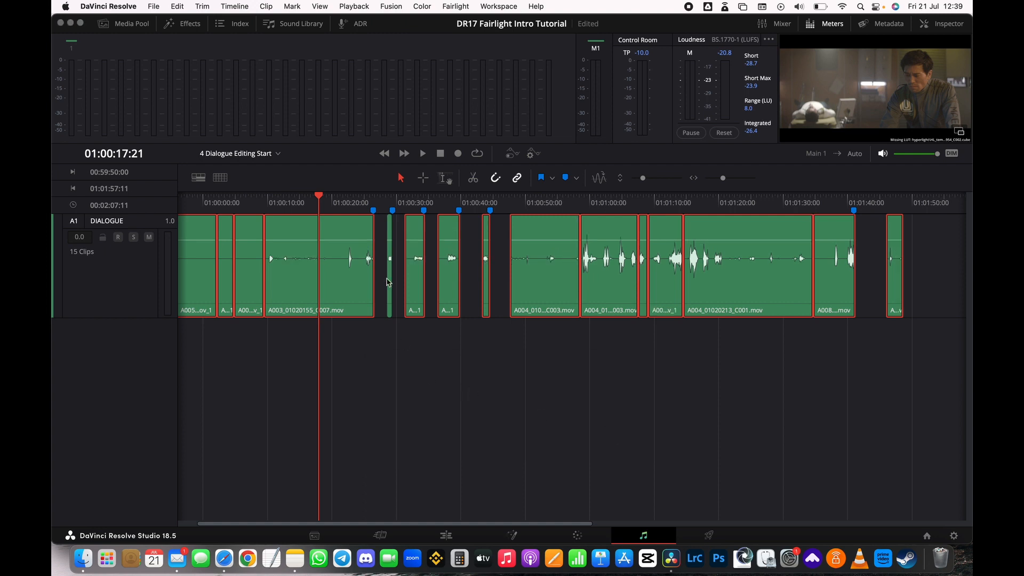
Play a short passage near the end of the A003_01020155_C007.mov clip to hear the dialogue without its attributes.
key(space)
click(343, 203)
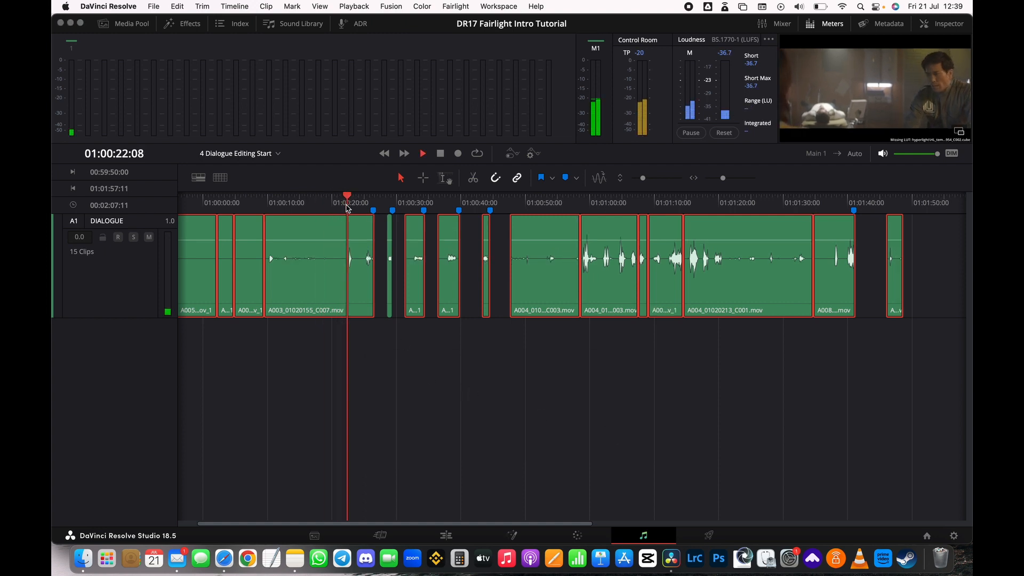
key(space)
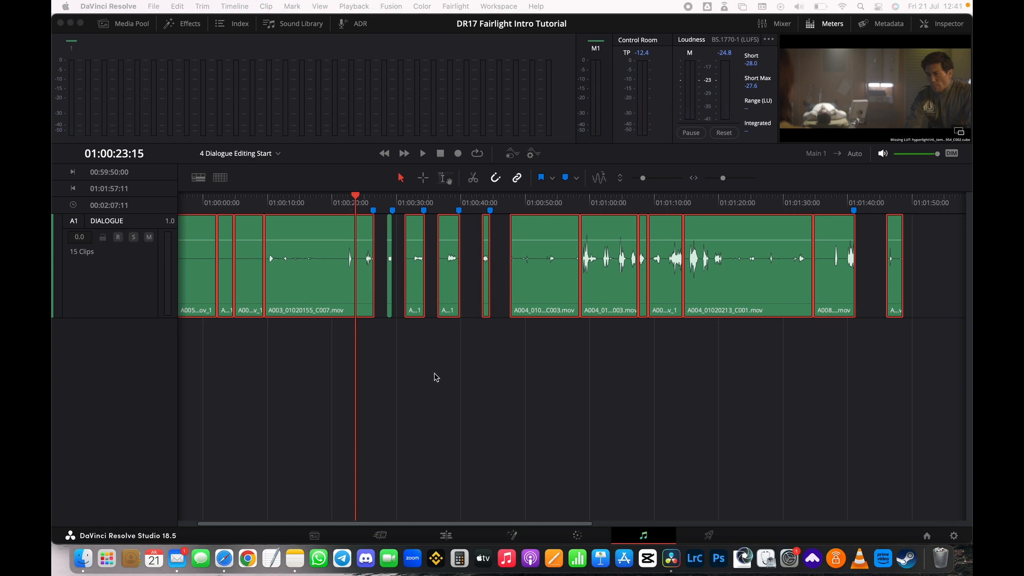
Clear the clip selection and play the dialogue from 01:00:24:05 to about 01:00:30.
click(503, 394)
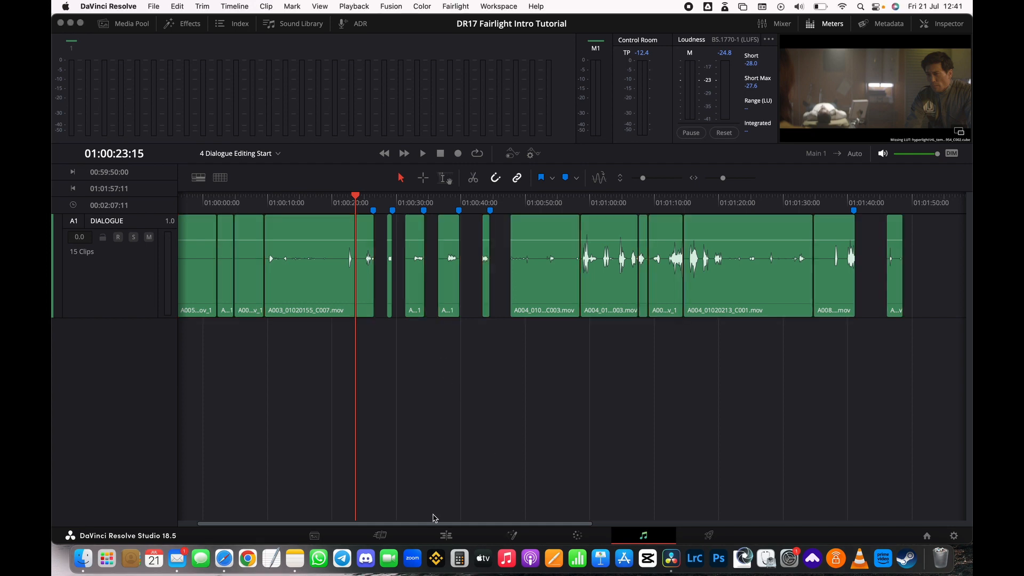
drag(441, 525, 402, 524)
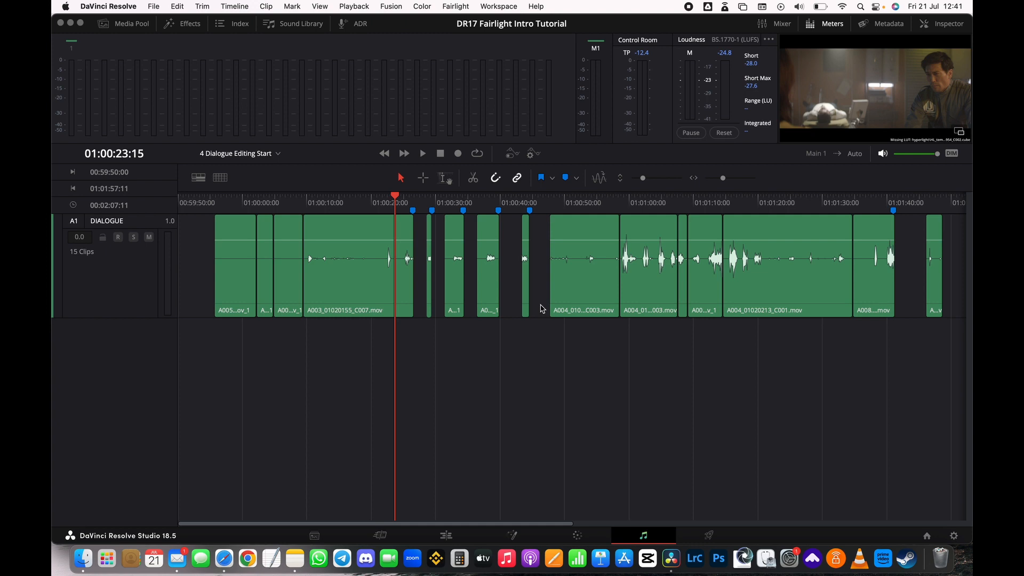
mouse_move(394, 200)
mouse_down()
mouse_move(334, 200)
mouse_move(399, 202)
mouse_up()
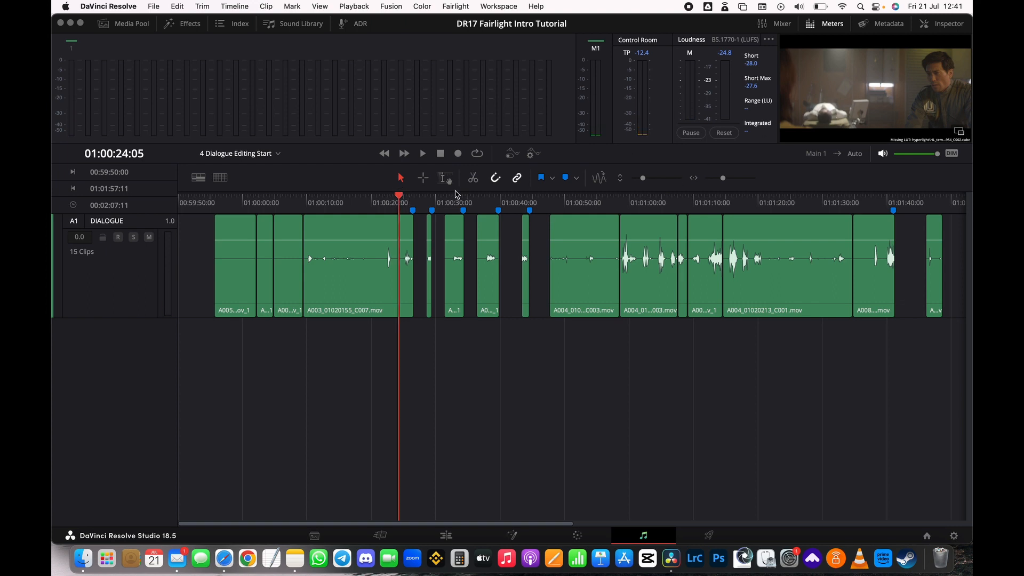
key(space)
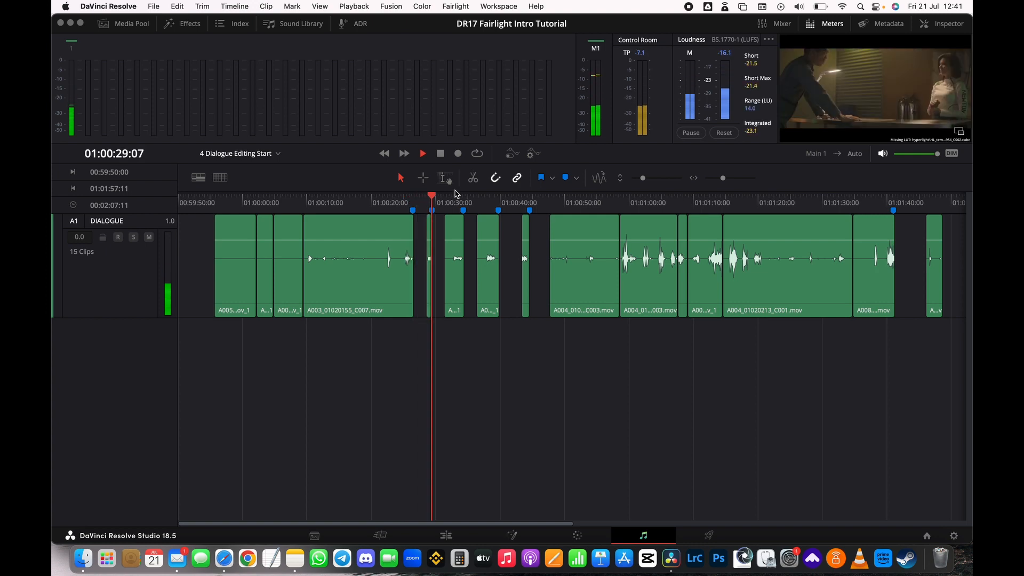
key(space)
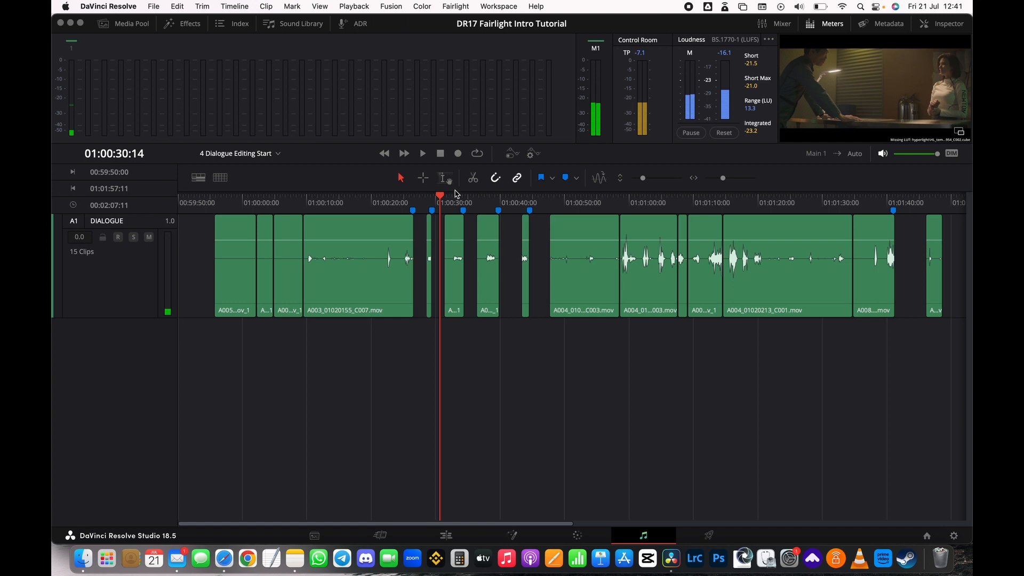
Check the track list, and play the dialogue from 01:00:22:22 to about 01:00:34.
click(237, 27)
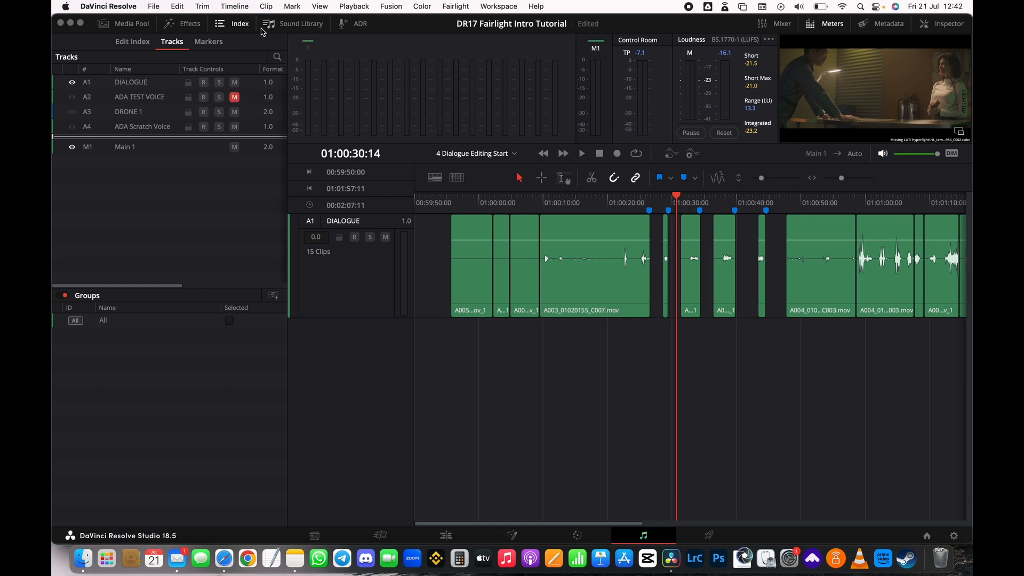
click(241, 25)
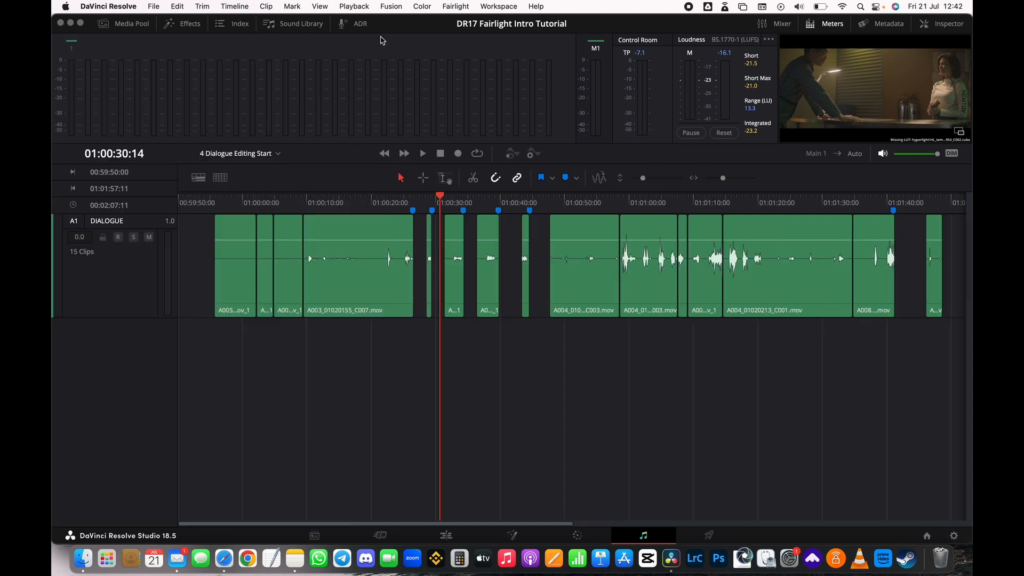
click(391, 203)
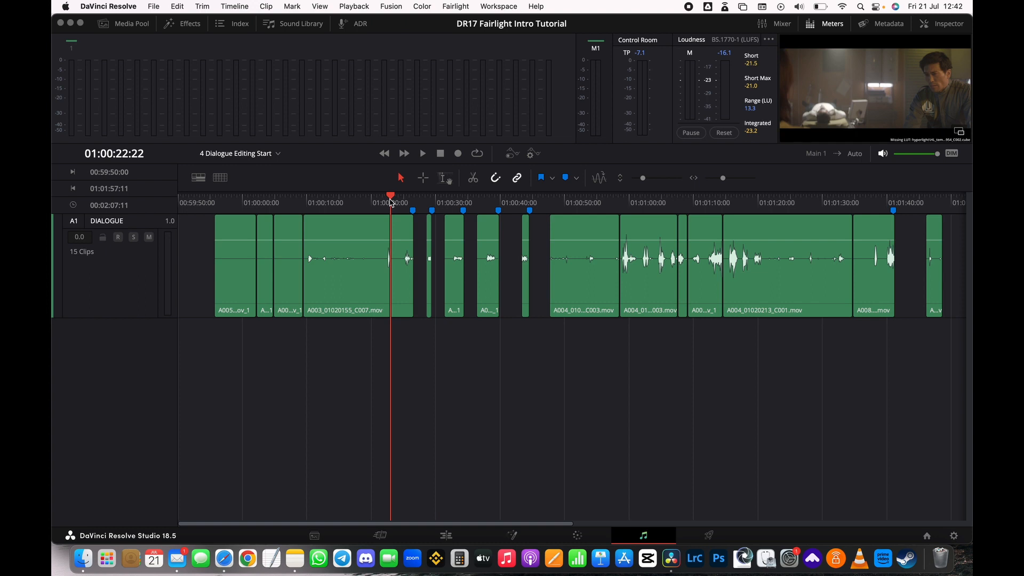
key(space)
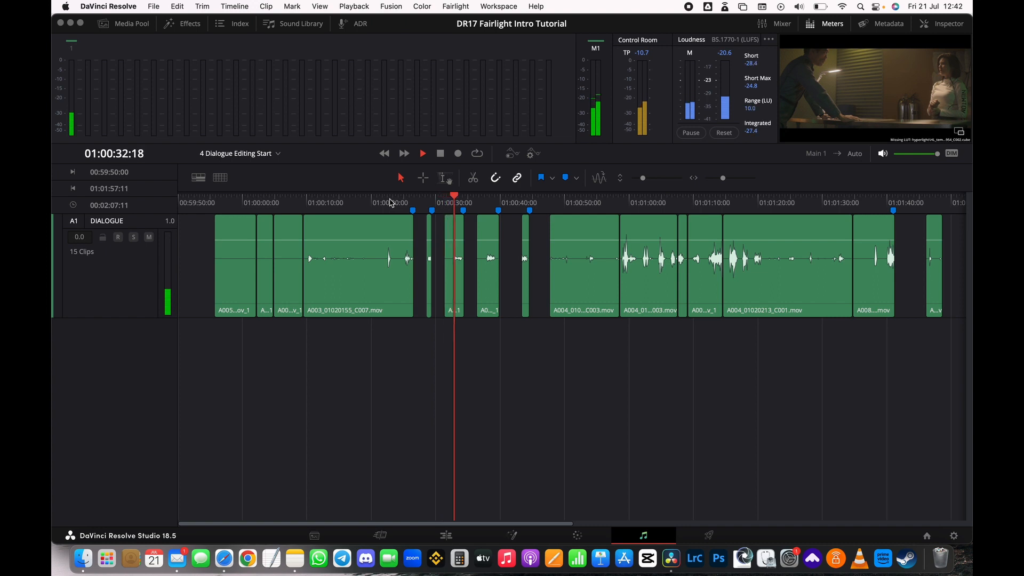
key(space)
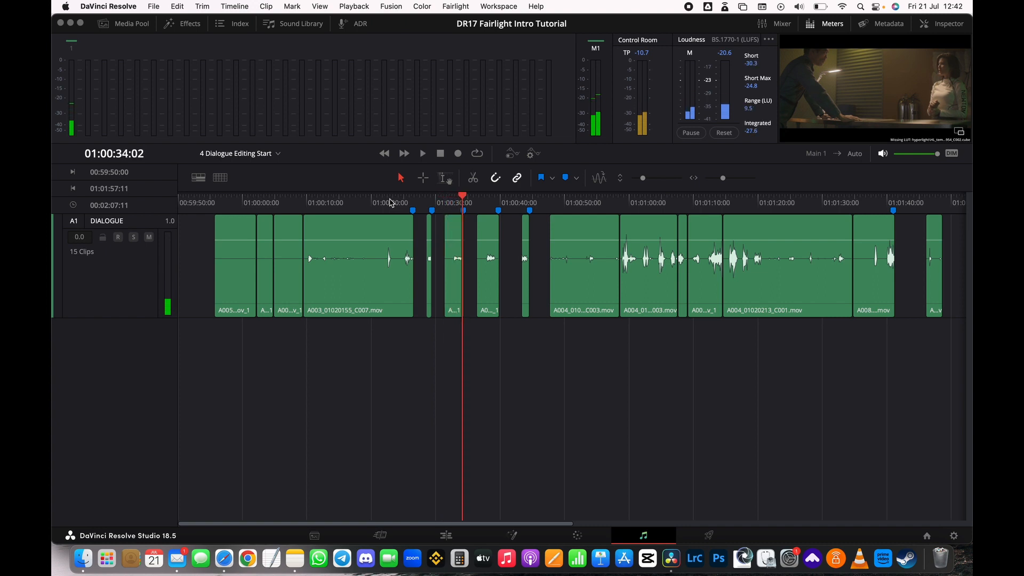
click(360, 240)
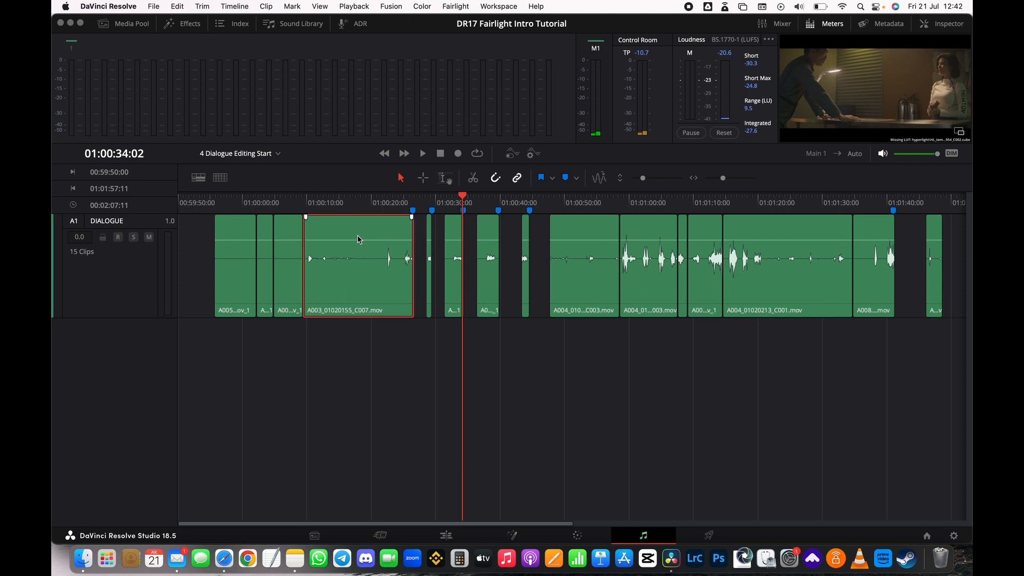
click(138, 272)
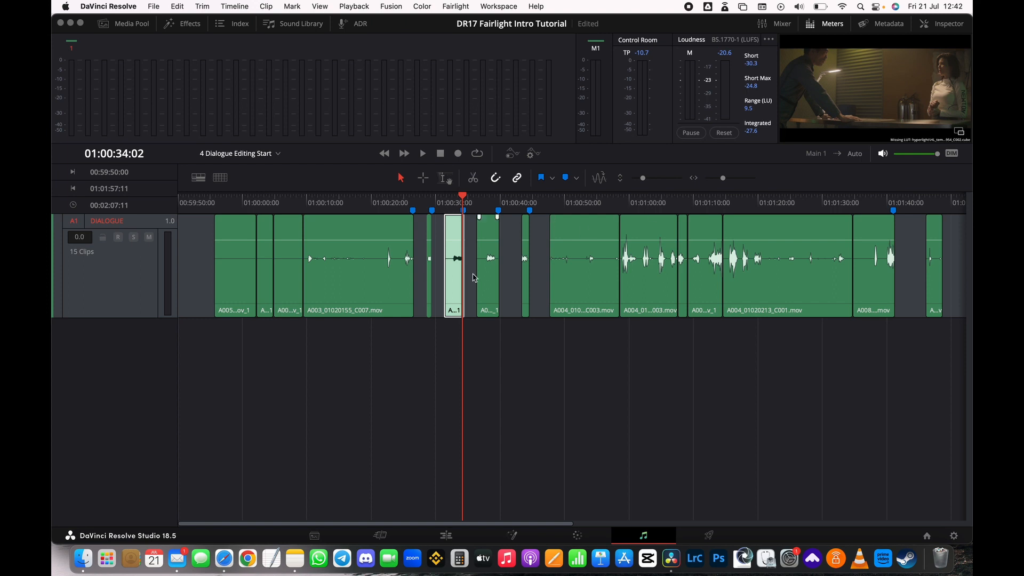
click(433, 360)
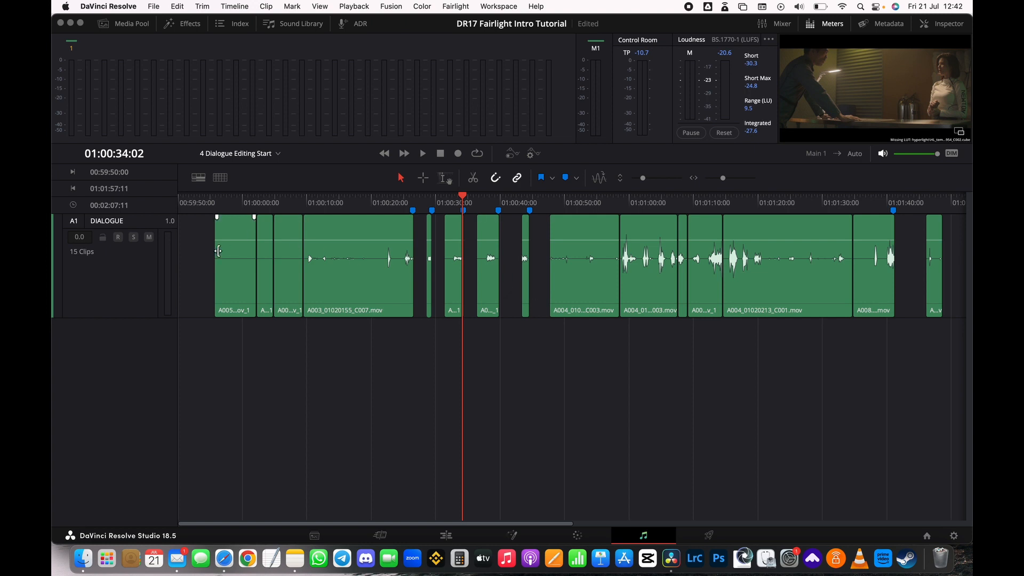
Show the ADA Scratch Voice track to compare its clips with the dialogue, and hide it again.
click(241, 28)
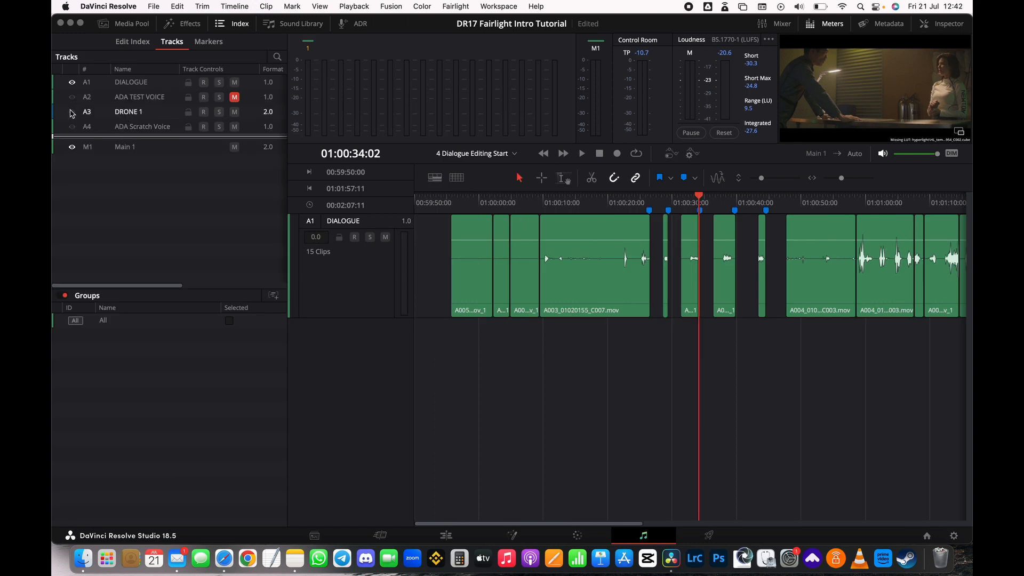
click(72, 127)
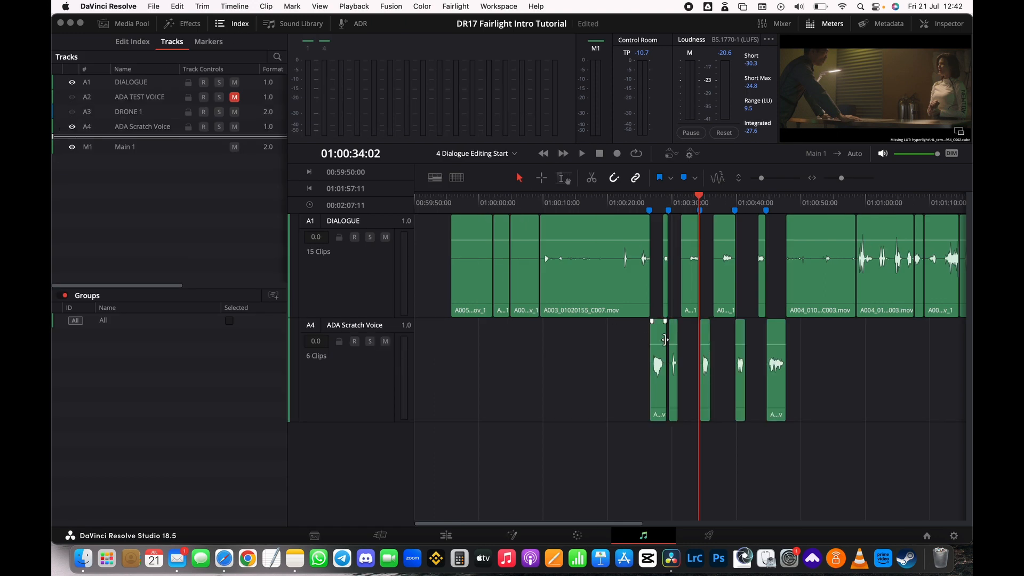
click(72, 126)
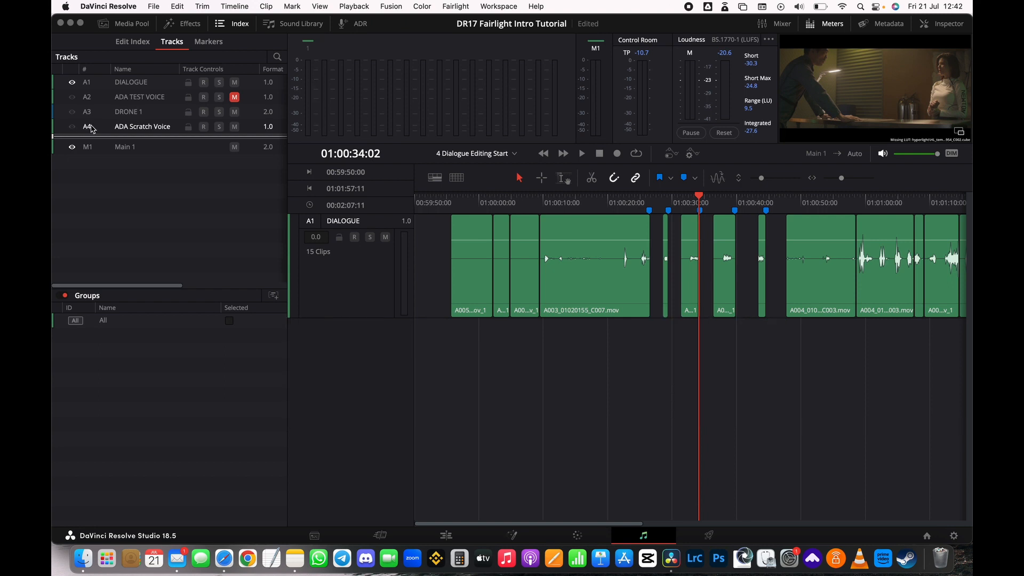
click(240, 26)
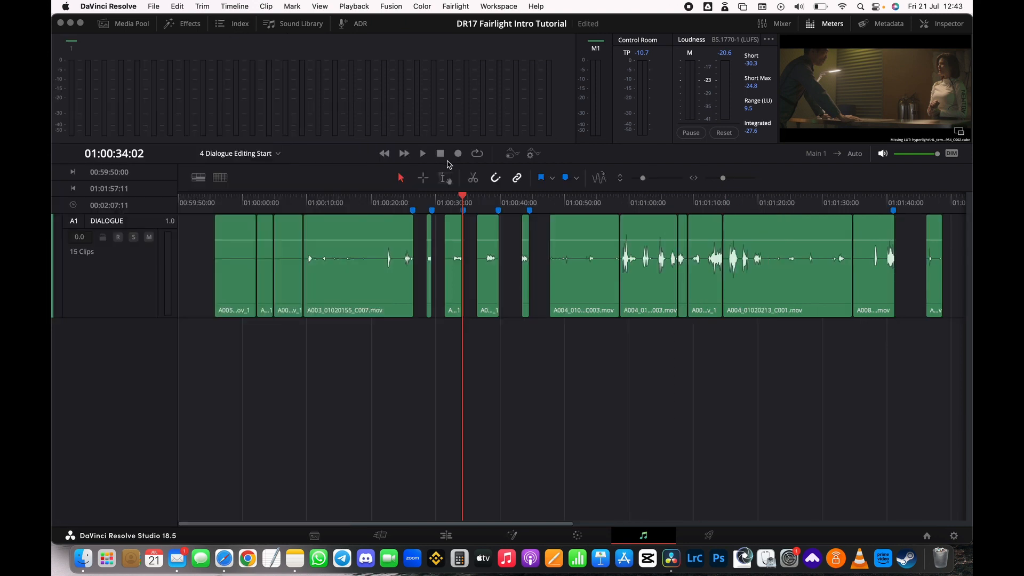
Rename the DIALOGUE track A1 with the female character's name.
click(121, 225)
double_click(118, 225)
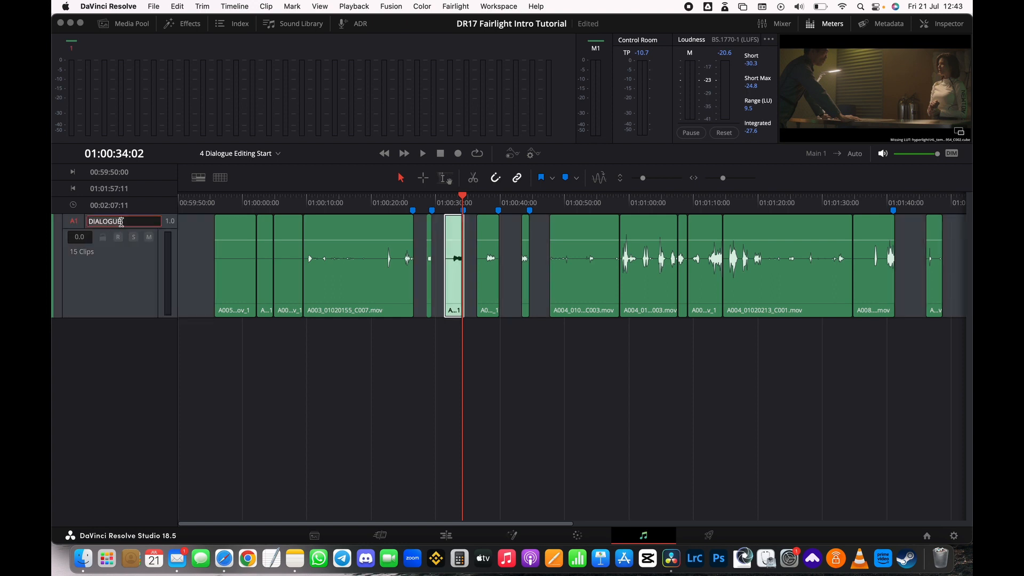
text(EMILI)
key(Return)
Add a mono audio track below A1, name it with the male character's name, and save the project.
right_click(109, 342)
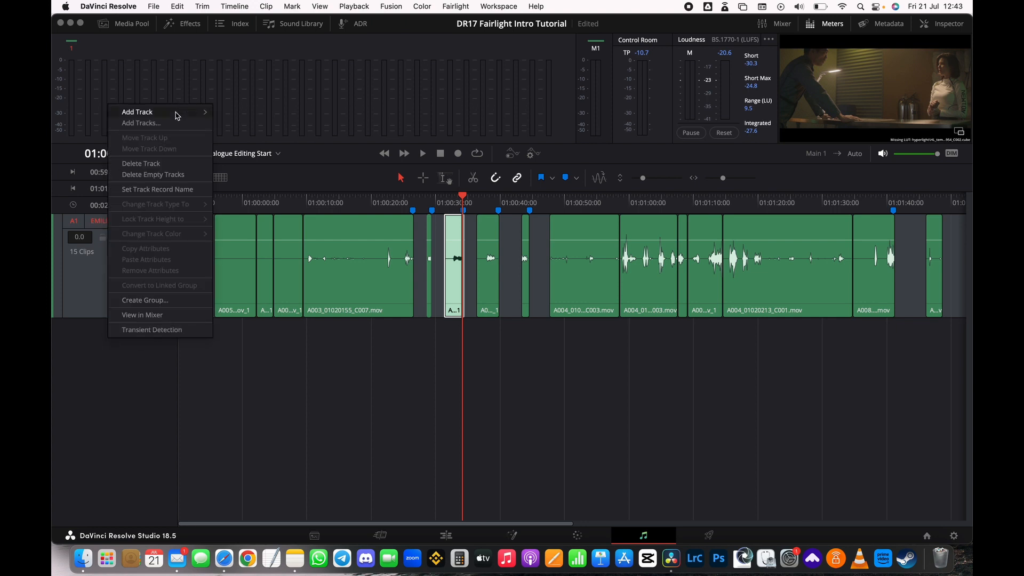
mouse_move(178, 115)
click(229, 113)
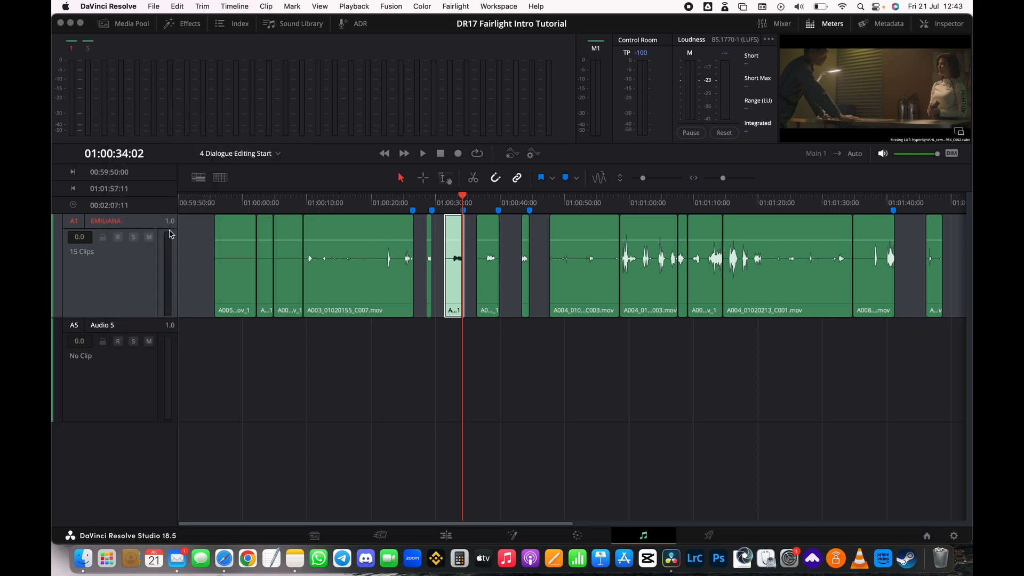
click(103, 326)
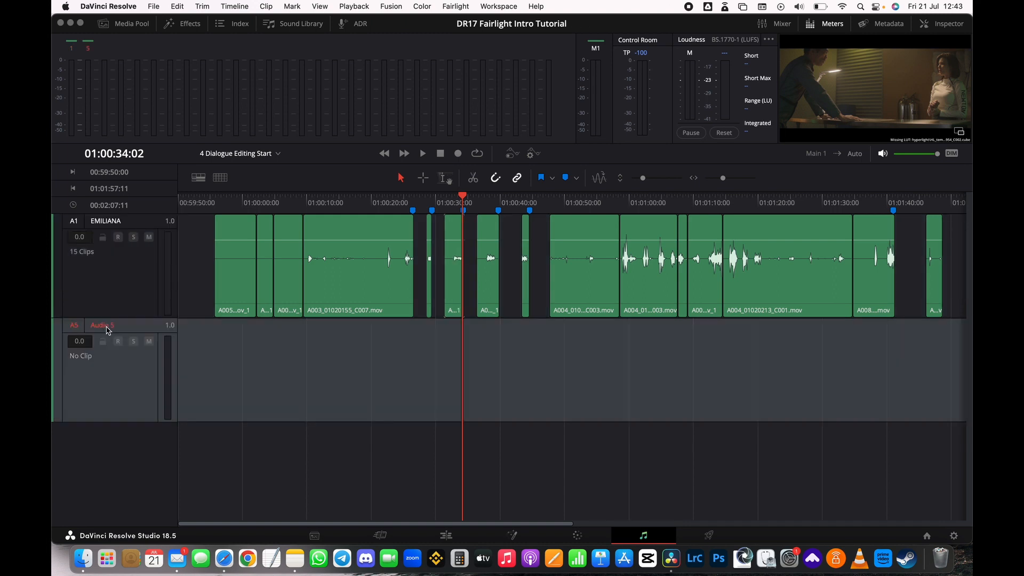
double_click(111, 326)
text(F)
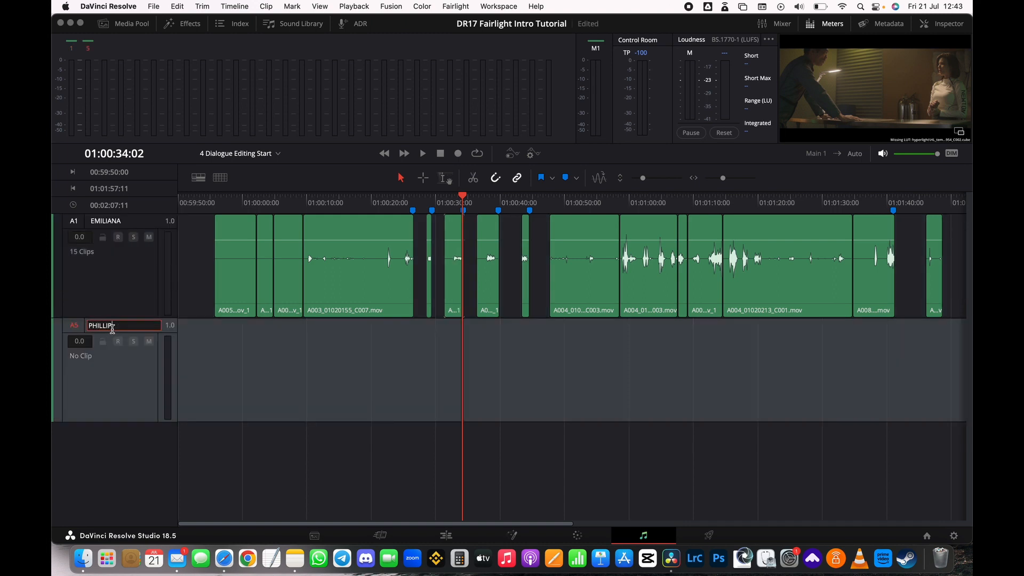
key(Return)
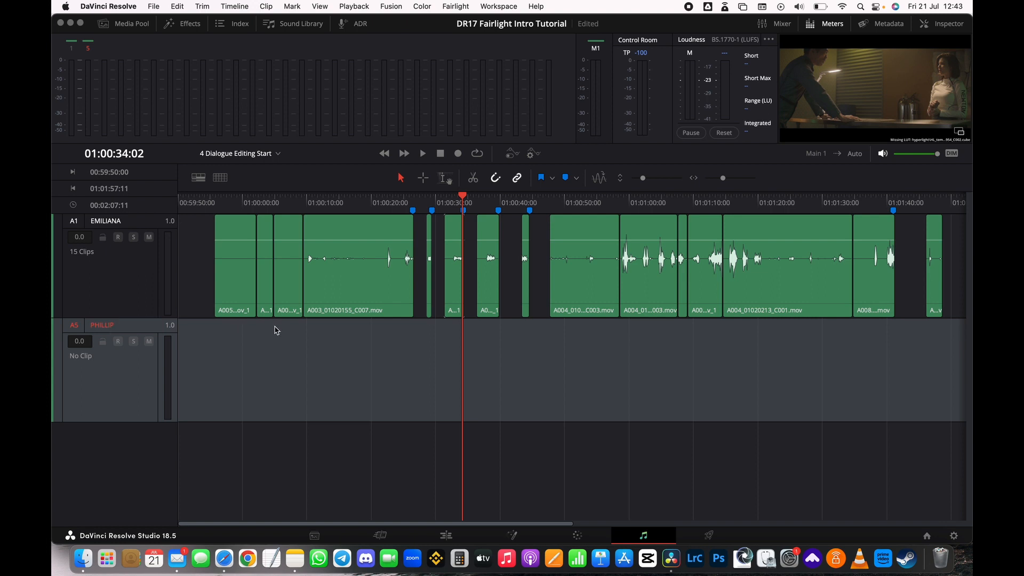
key(super+s)
Change the color of the new track A5 to orange.
right_click(106, 374)
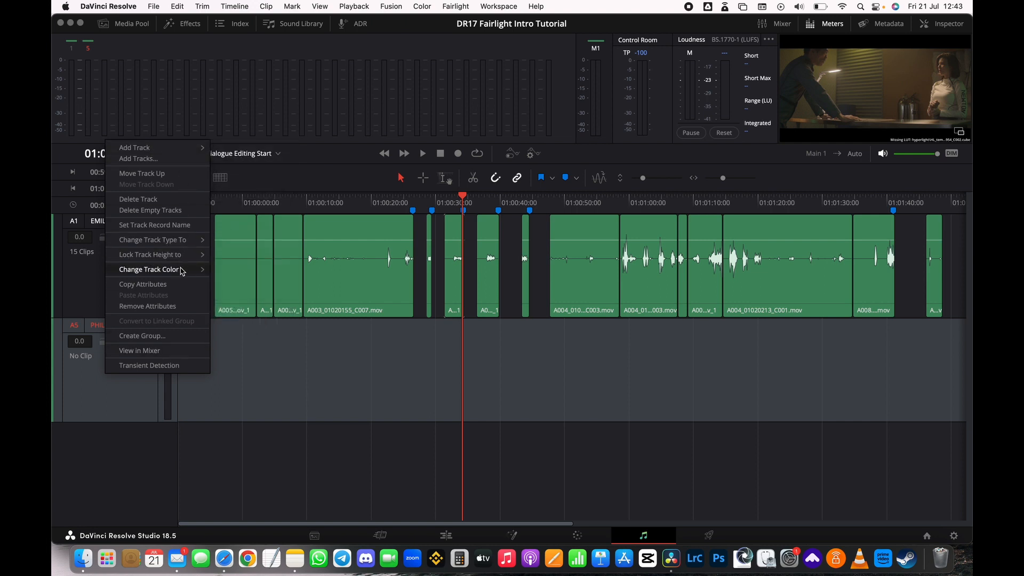
mouse_move(181, 269)
click(235, 283)
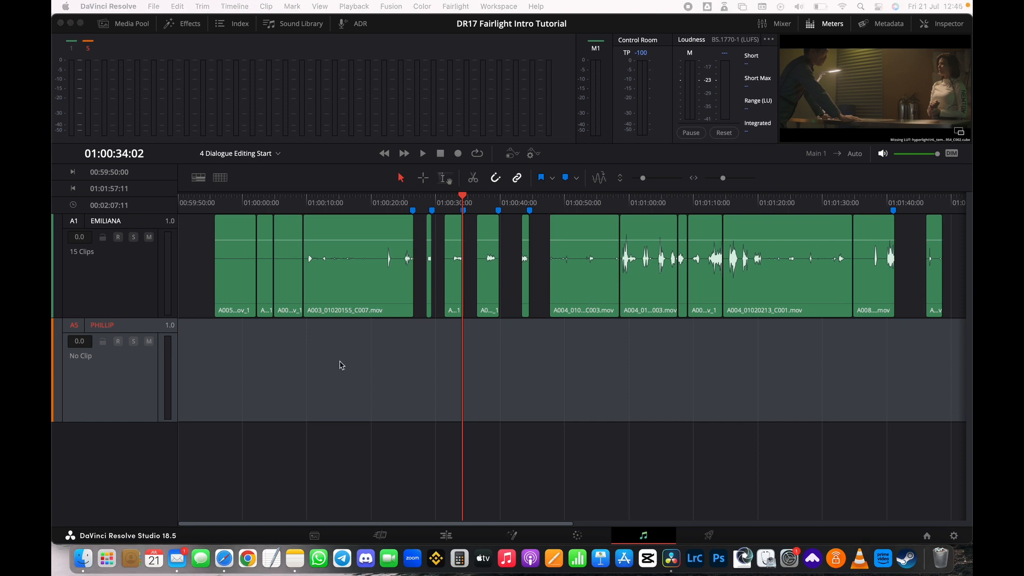
Select track A1 and play the timeline from 00:59:50:00 to about 01:00:03 to find the male character's first clip.
drag(270, 197, 166, 219)
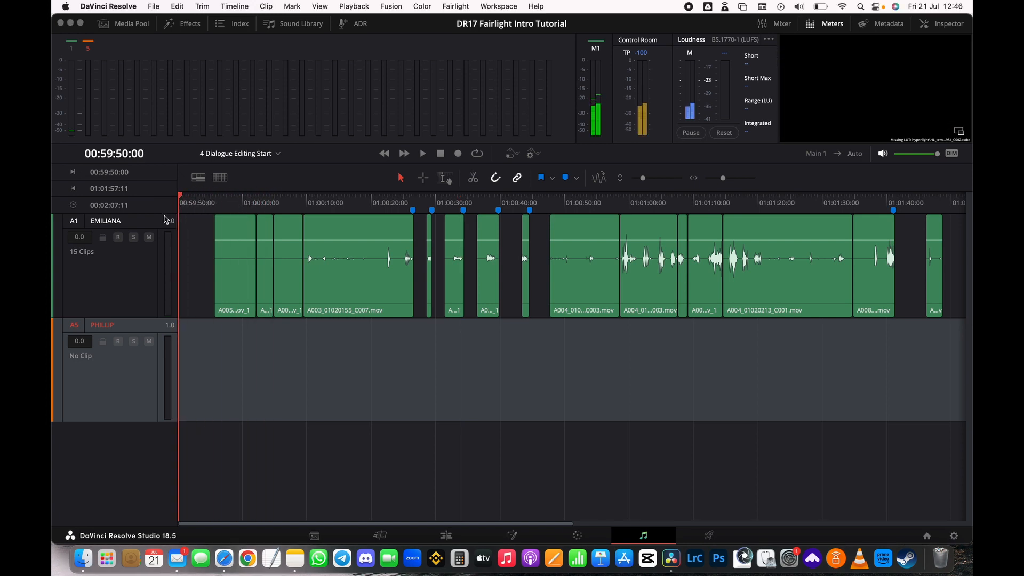
click(123, 275)
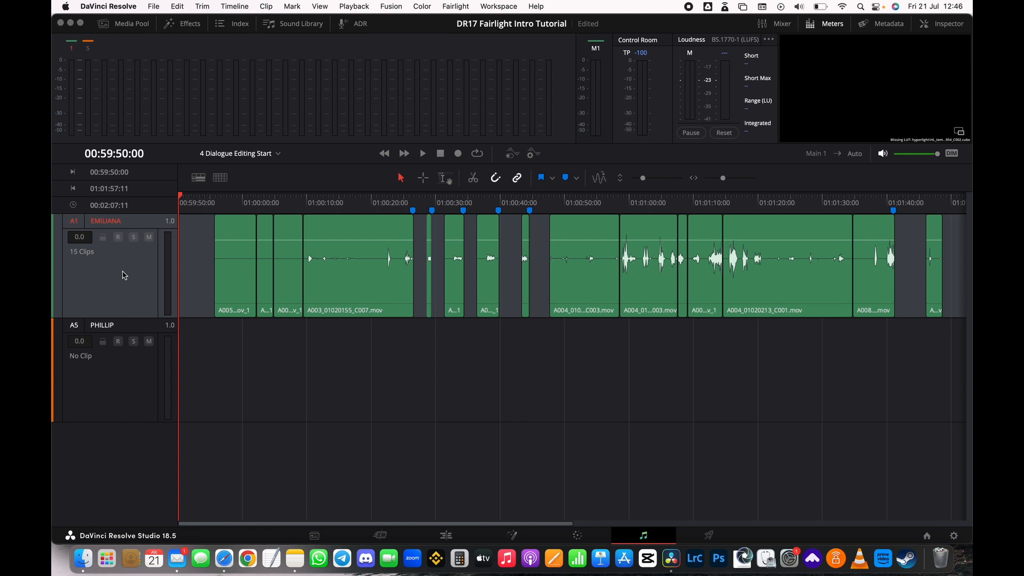
key(space)
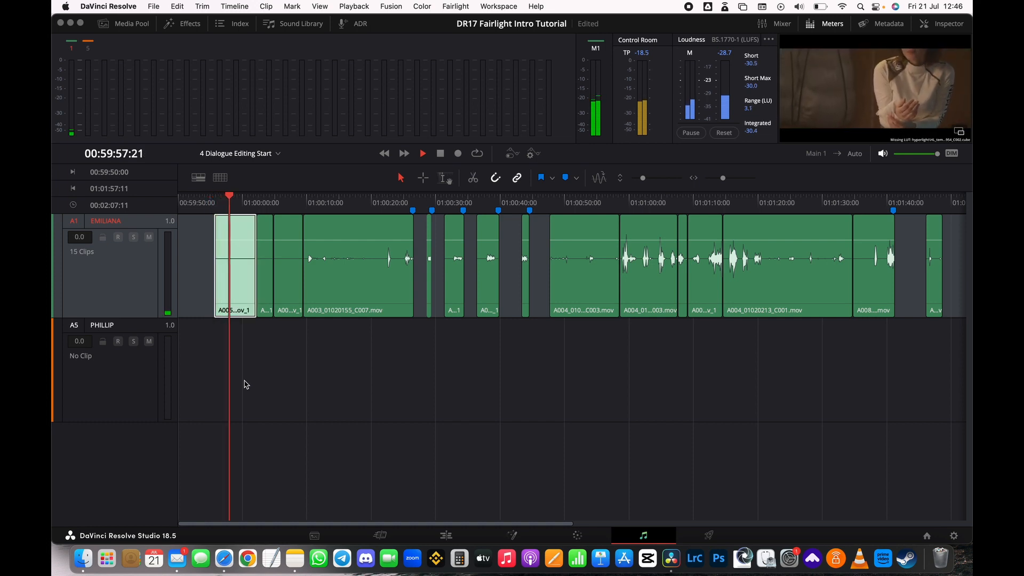
key(space)
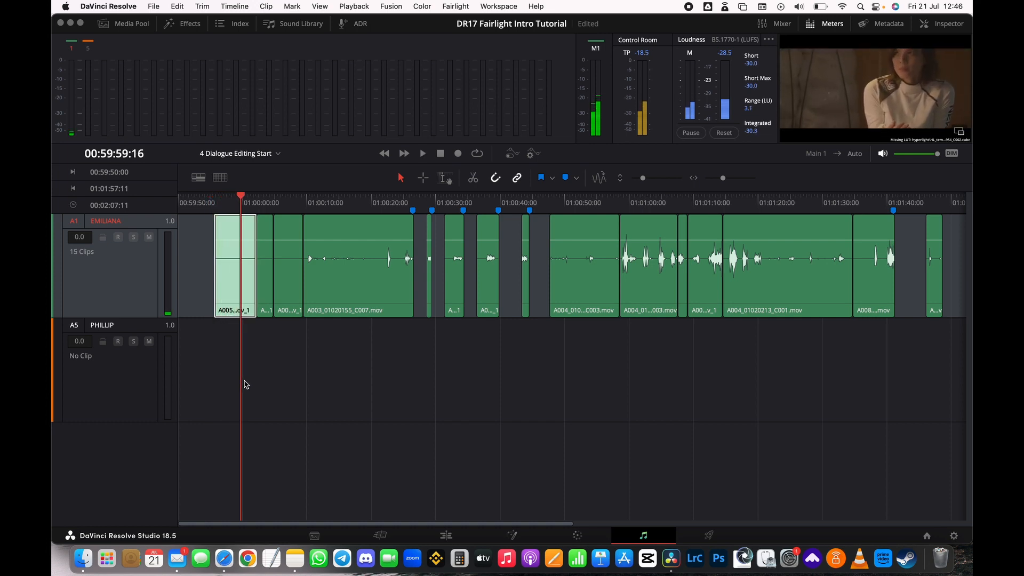
mouse_move(243, 262)
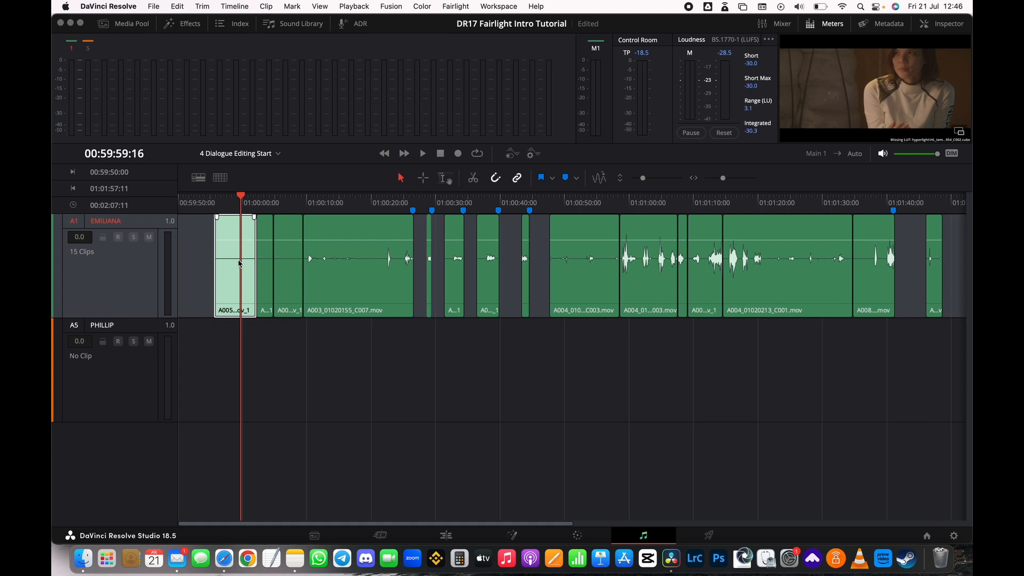
key(space)
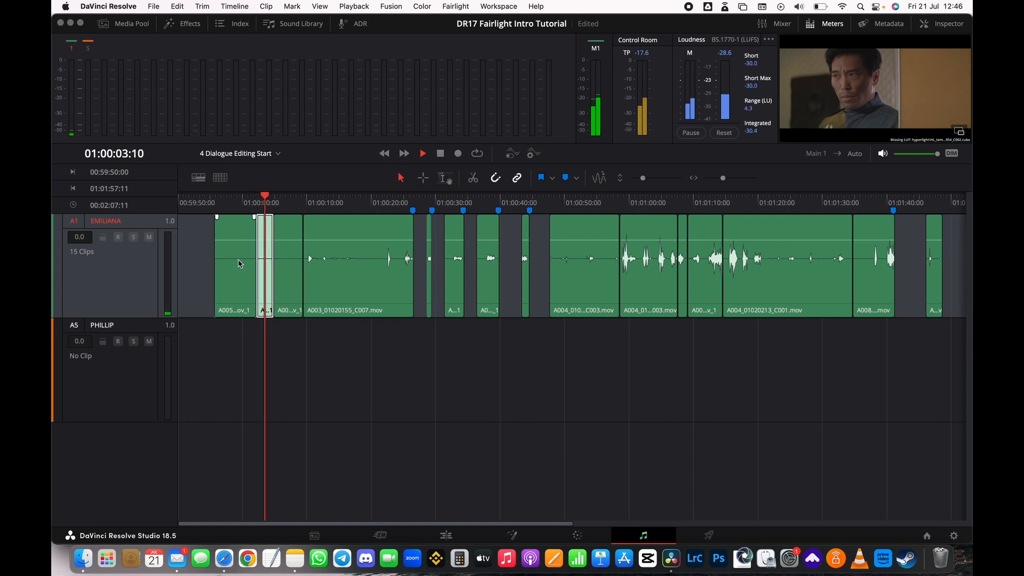
key(space)
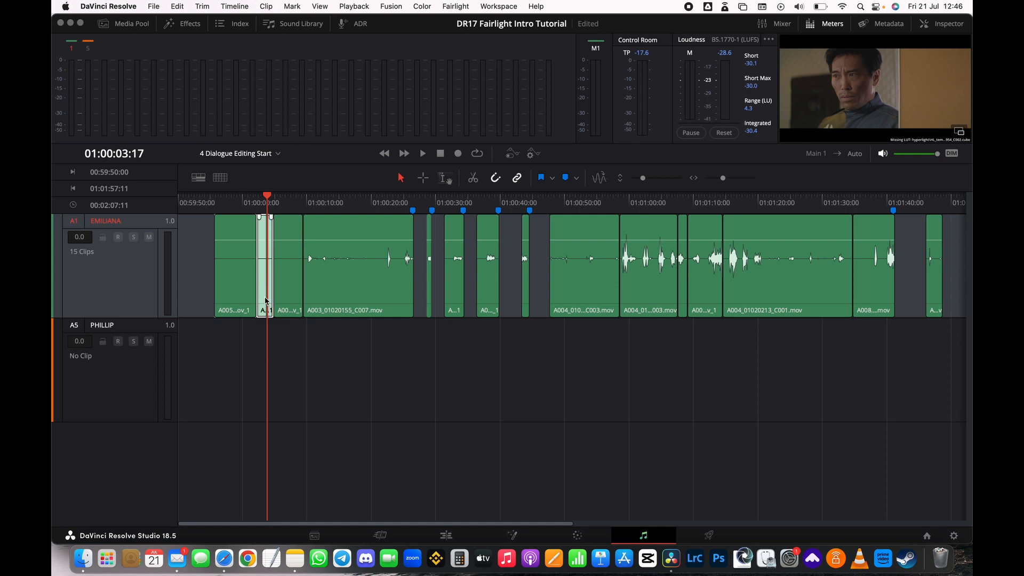
Try moving the second clip of A1 straight down onto track A5, and undo the move.
drag(265, 302, 265, 358)
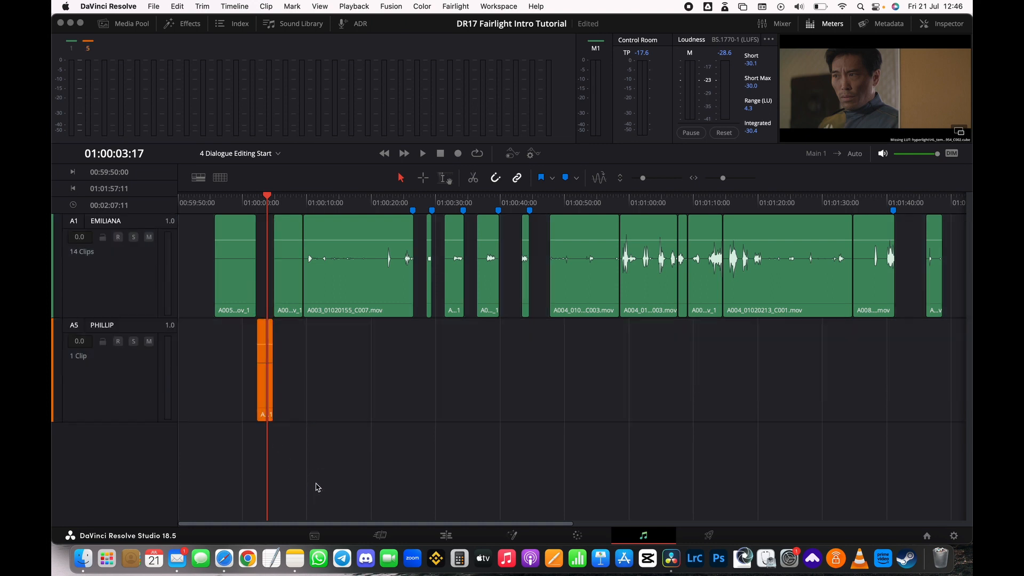
key(super+z)
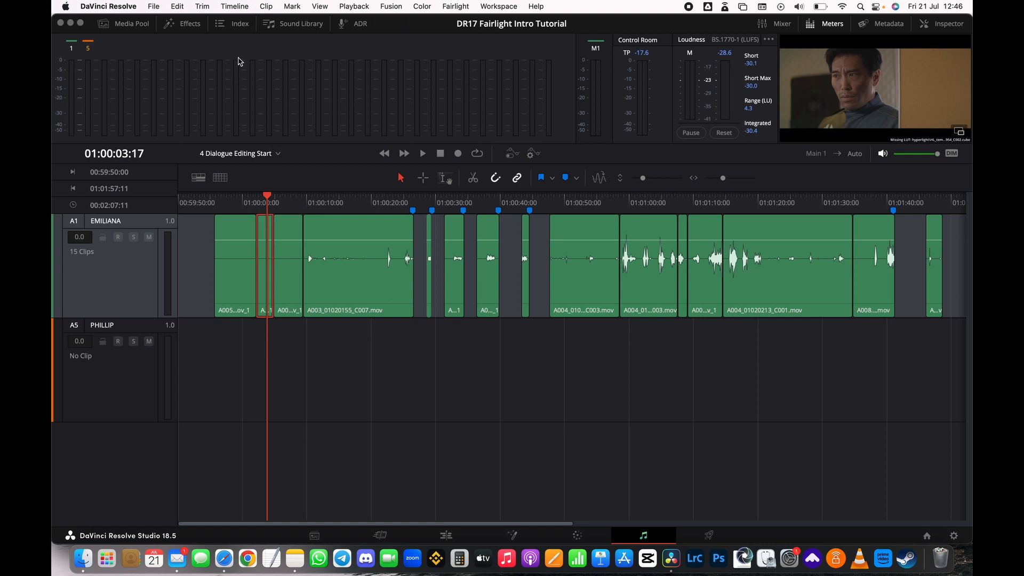
Move the audio track destination down from A1 to A5, and repeat the move after reselecting A1.
click(235, 6)
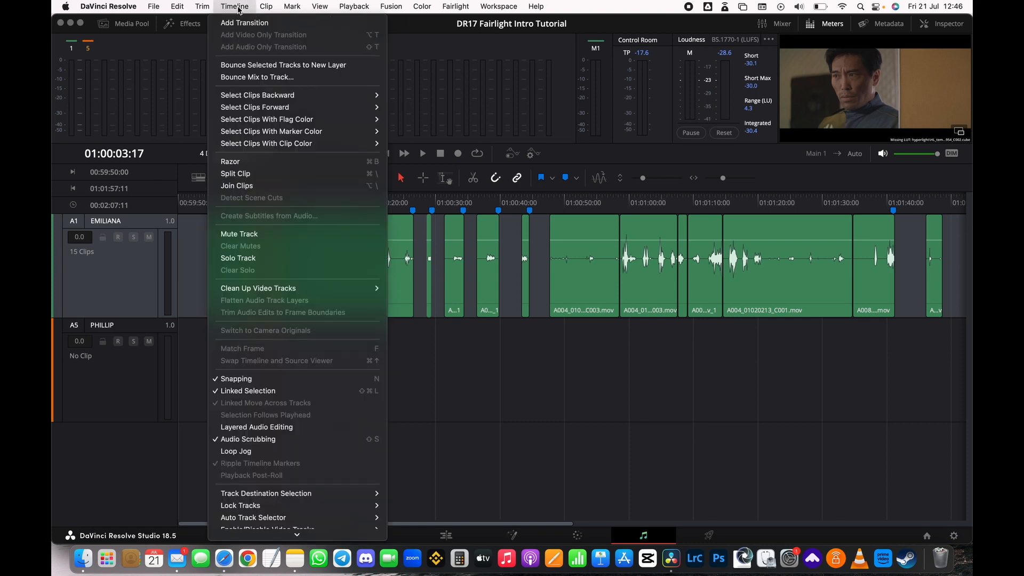
mouse_move(262, 496)
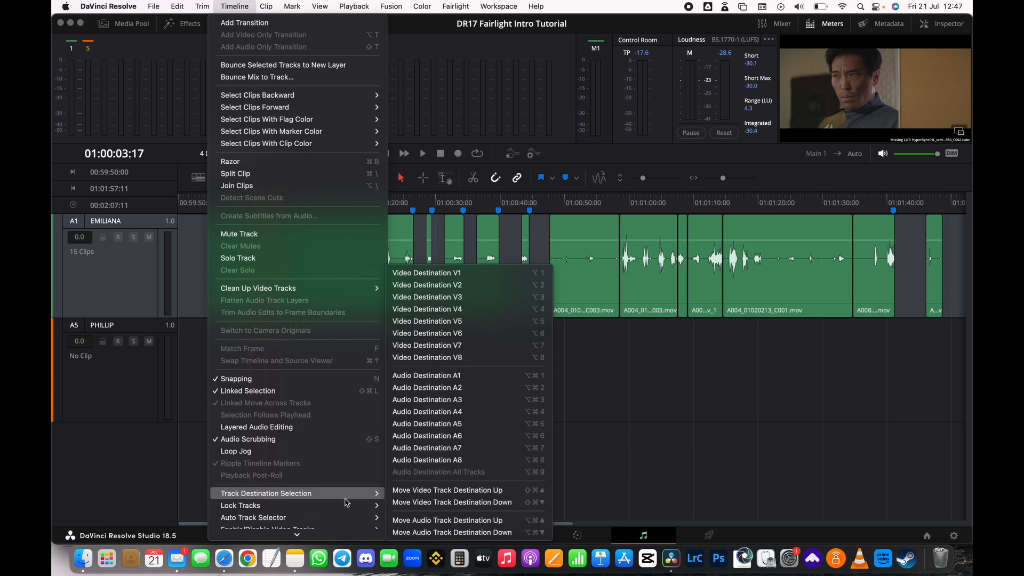
mouse_move(376, 496)
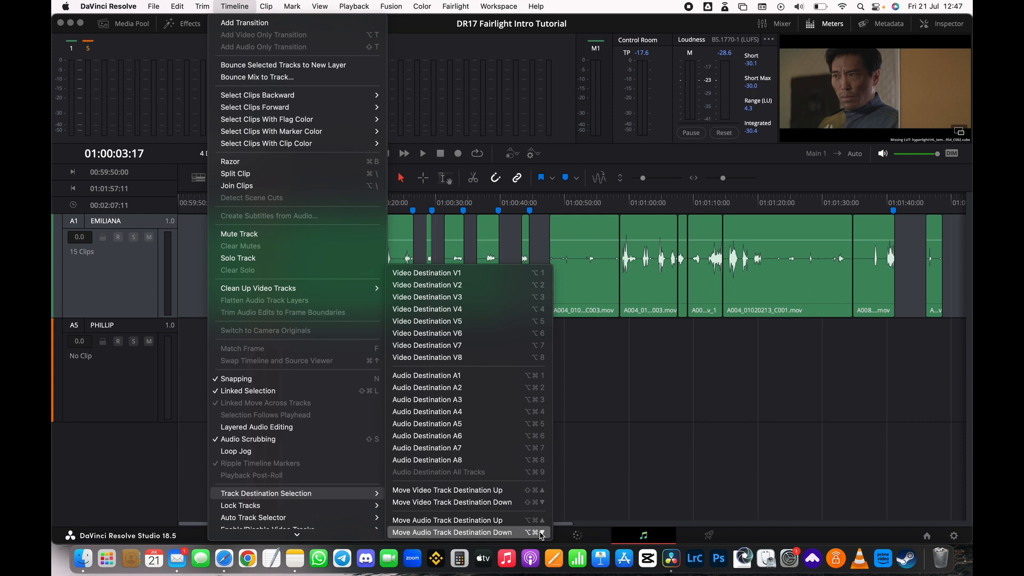
click(506, 535)
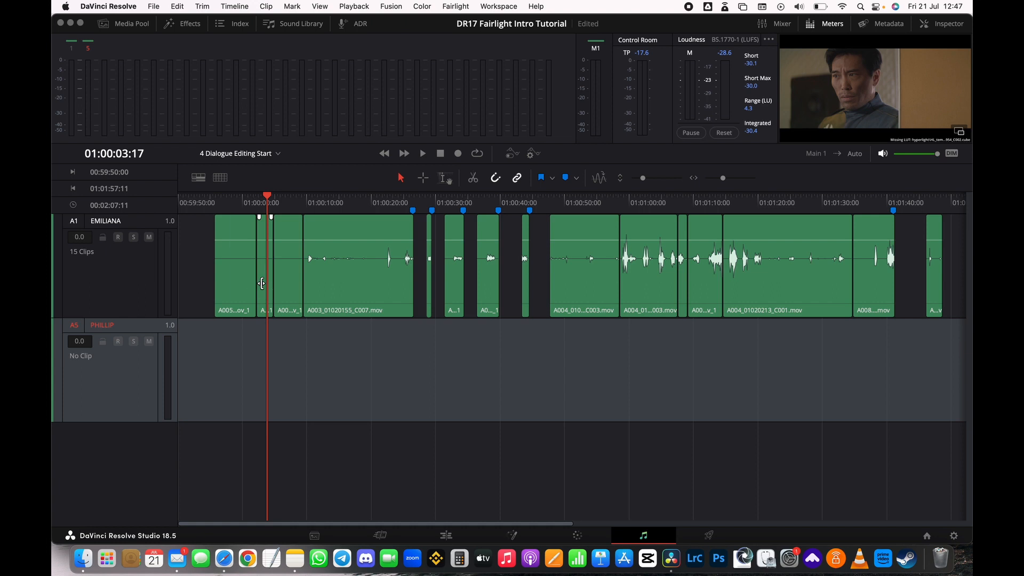
click(143, 275)
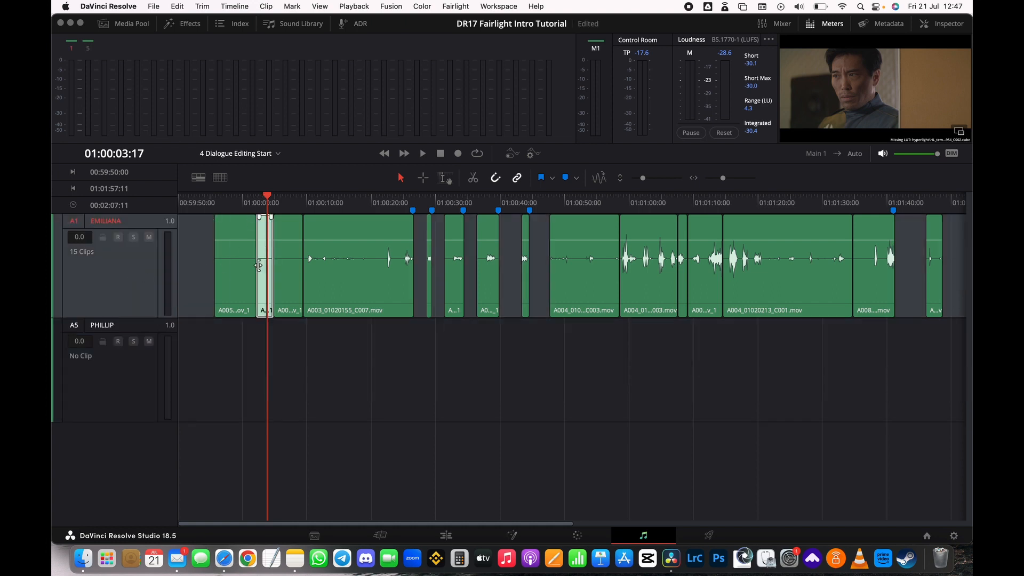
key(Down)
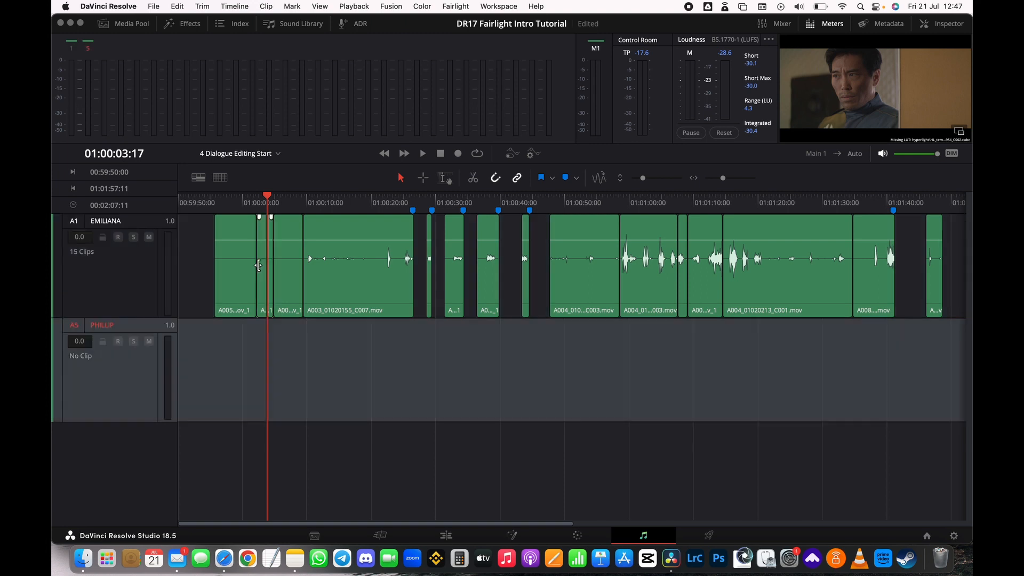
Cut the second clip from A1, paste it onto A5 with the destination moved down, and undo the transfer.
click(259, 265)
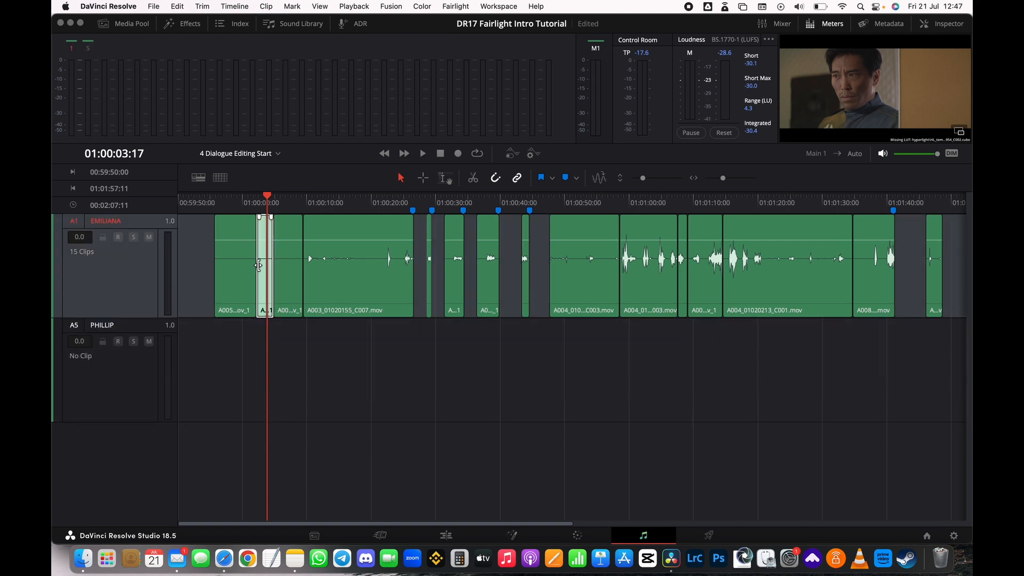
key(Delete)
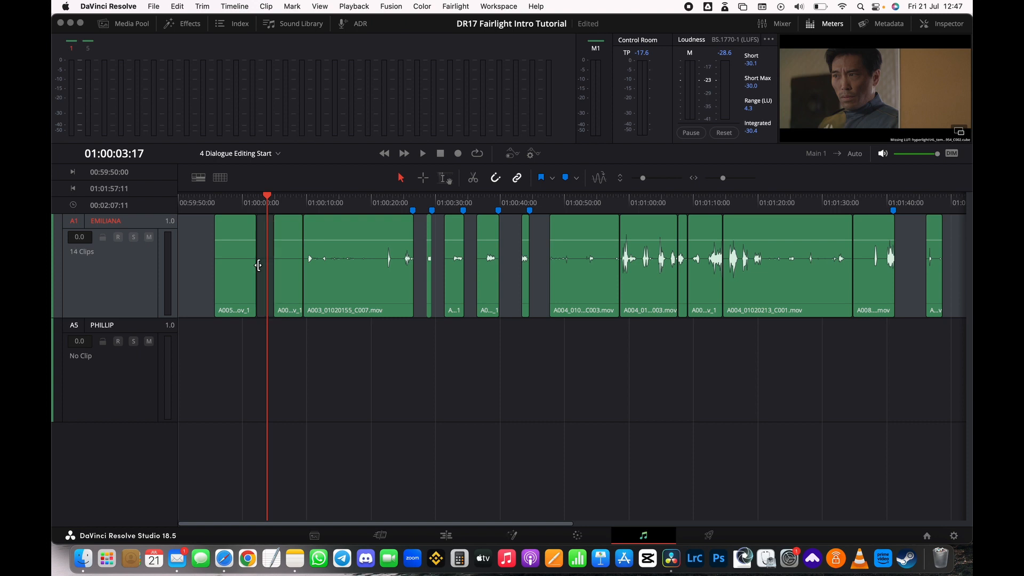
key(super+s)
key(Down)
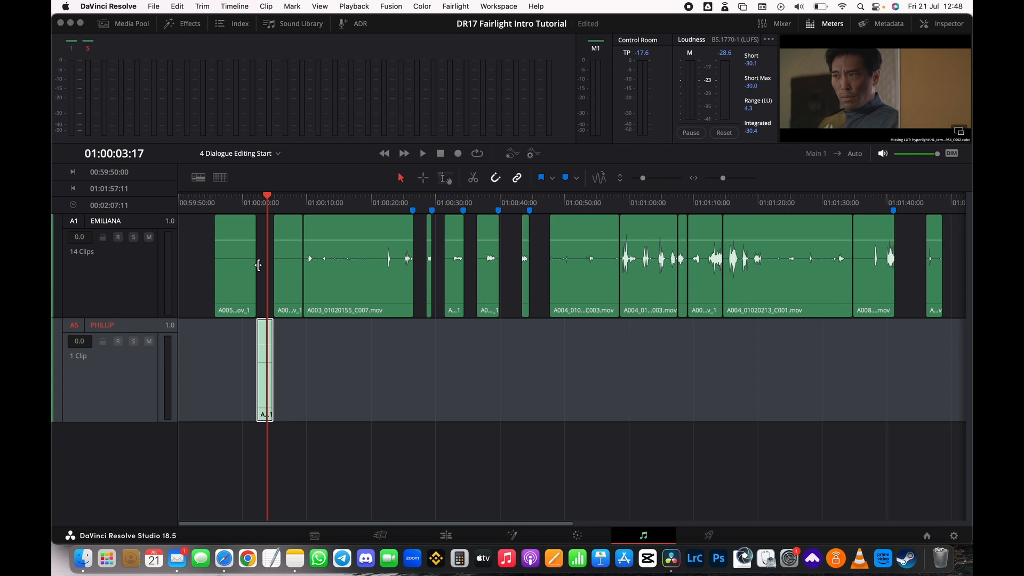
key(Delete)
key(ctrl+v)
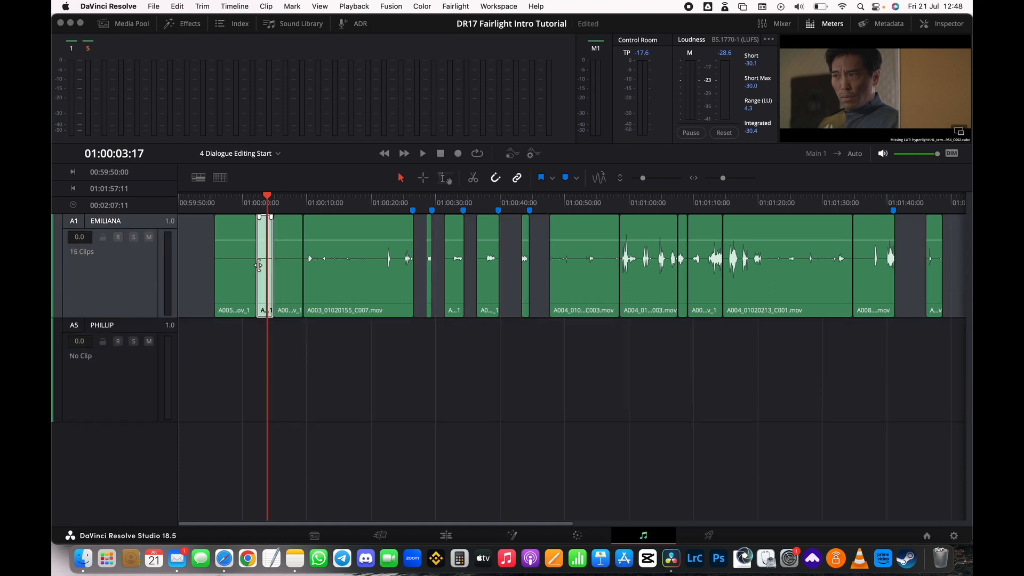
Play the dialogue from 00:59:59:10 and stop on the second clip of A1 at about 01:00:03.
click(240, 197)
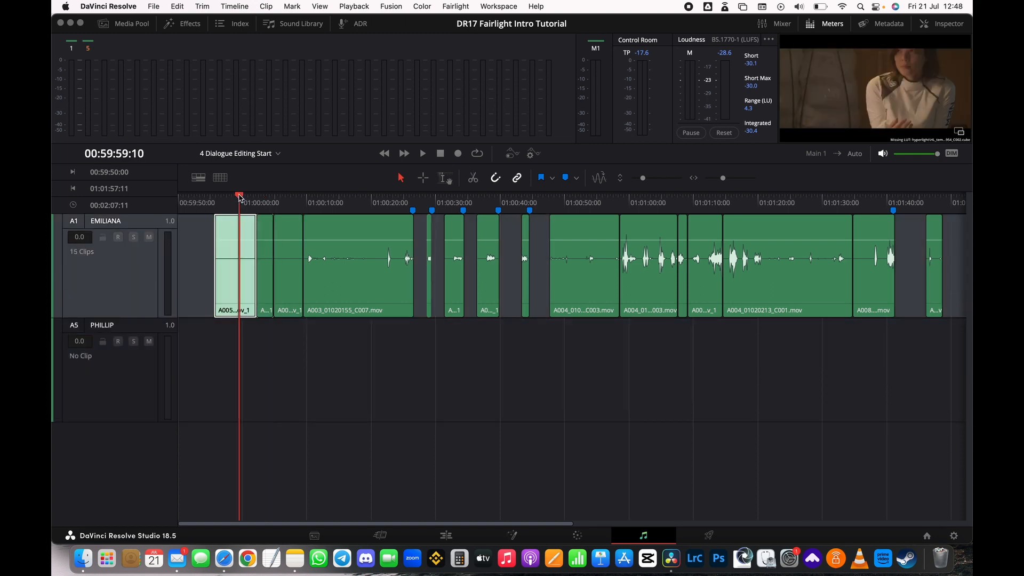
key(space)
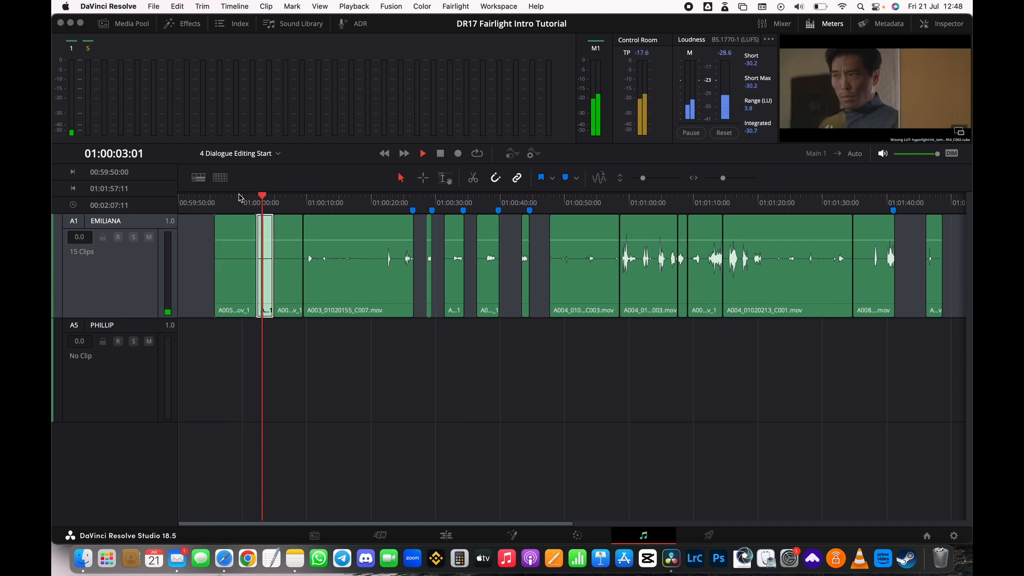
key(space)
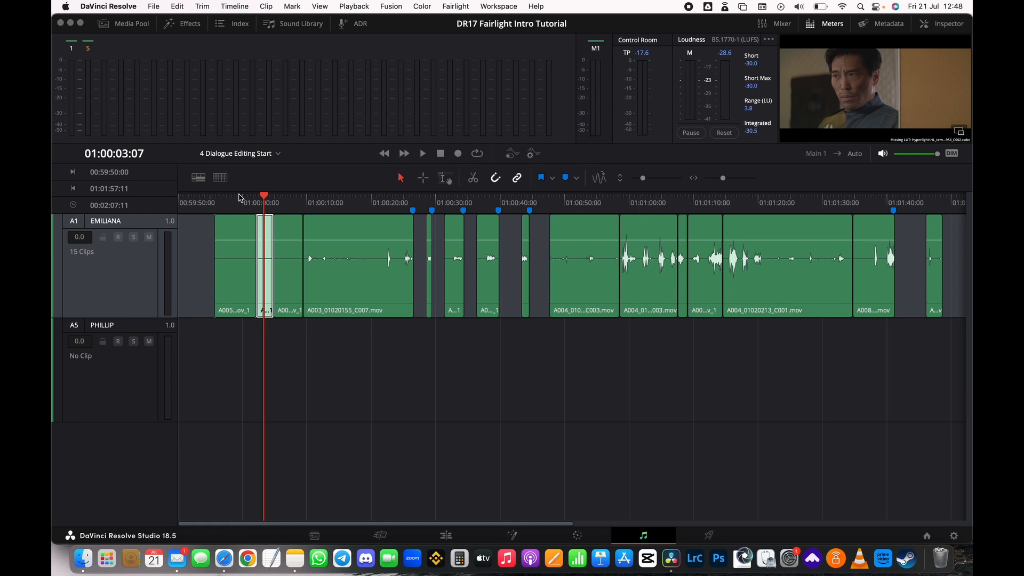
Cut the clip under the playhead from A1, move the audio track destination down, and paste the clip onto A5.
key(BackSpace)
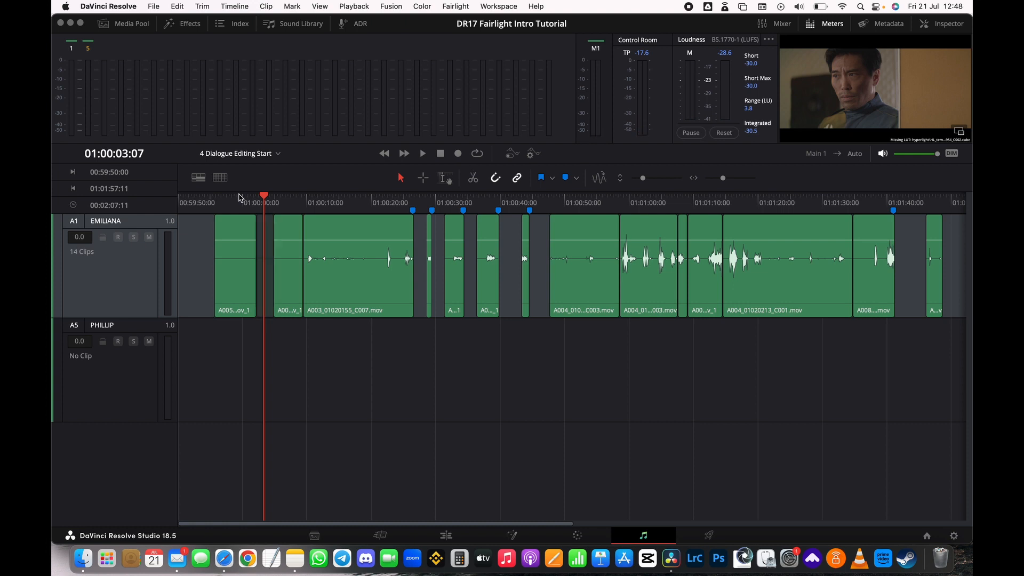
click(235, 6)
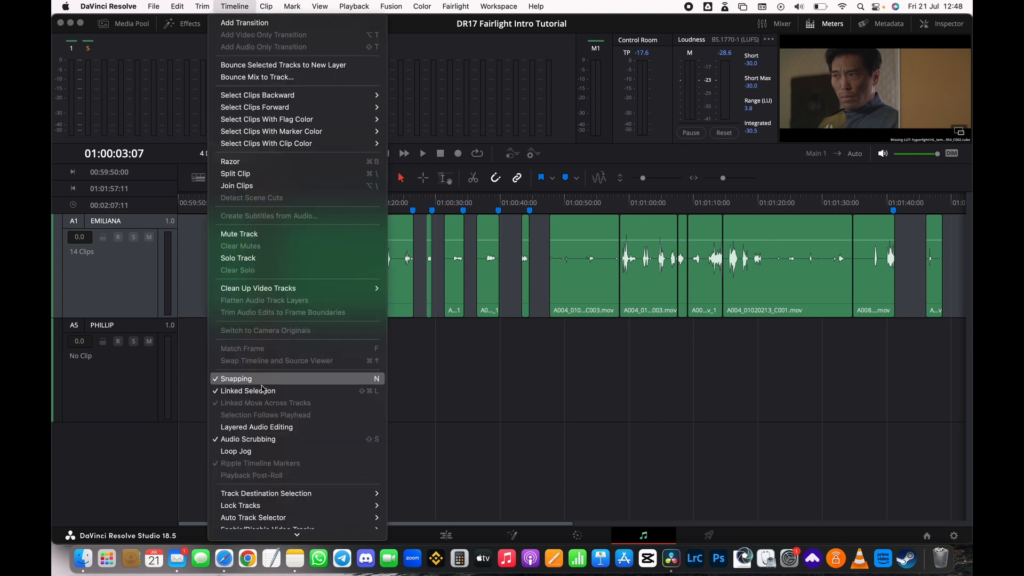
mouse_move(269, 494)
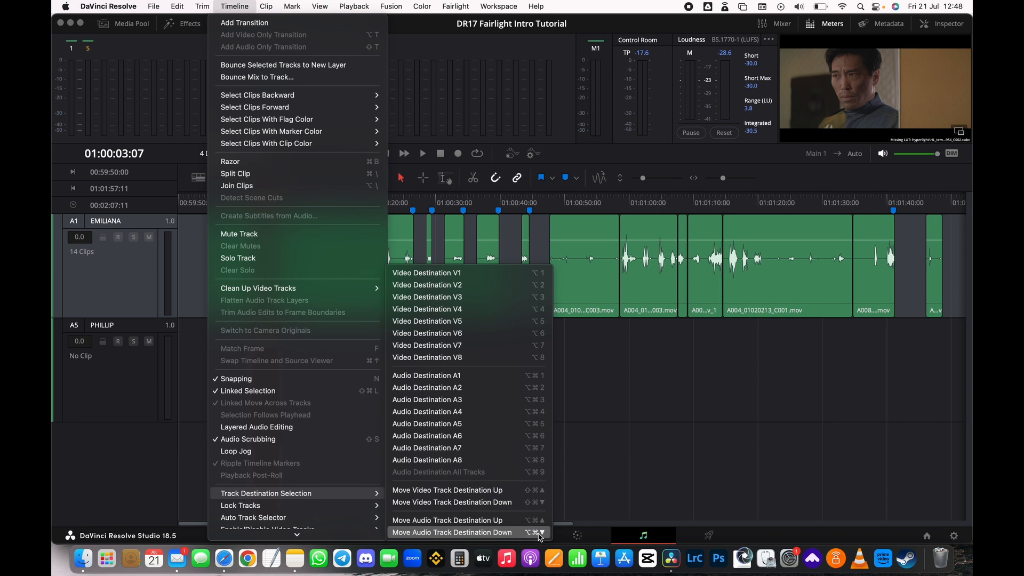
click(517, 532)
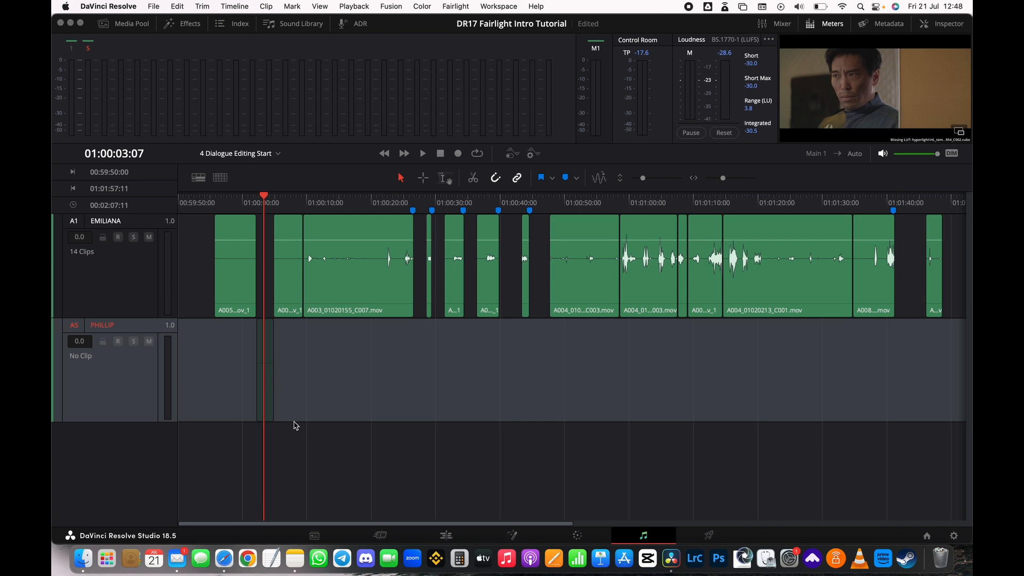
key(super+v)
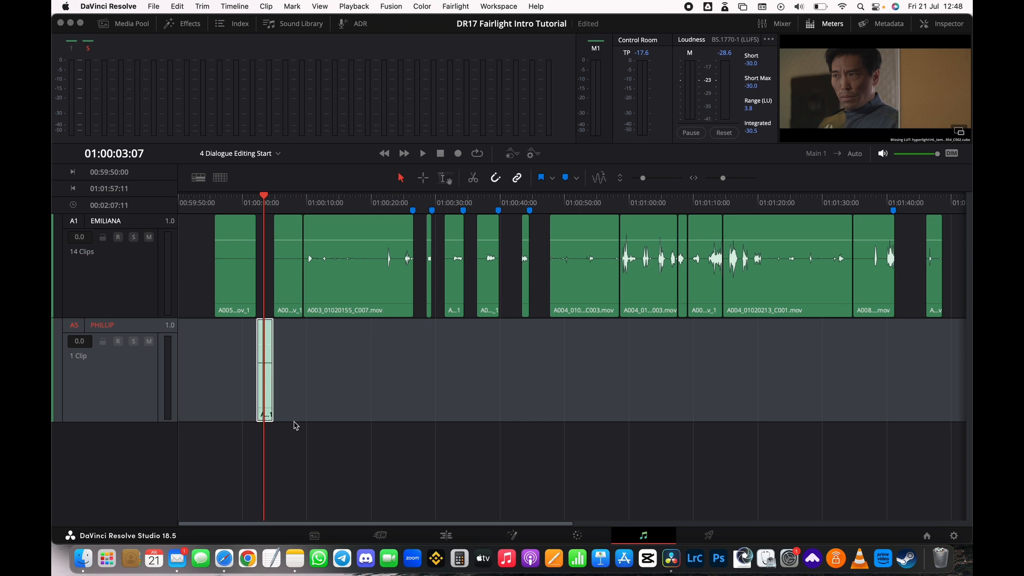
Save the project and play the dialogue on from 01:00:03:07, stopping inside the clip A003_01020155_C007.mov at about 01:00:14.
key(super+s)
key(space)
click(295, 425)
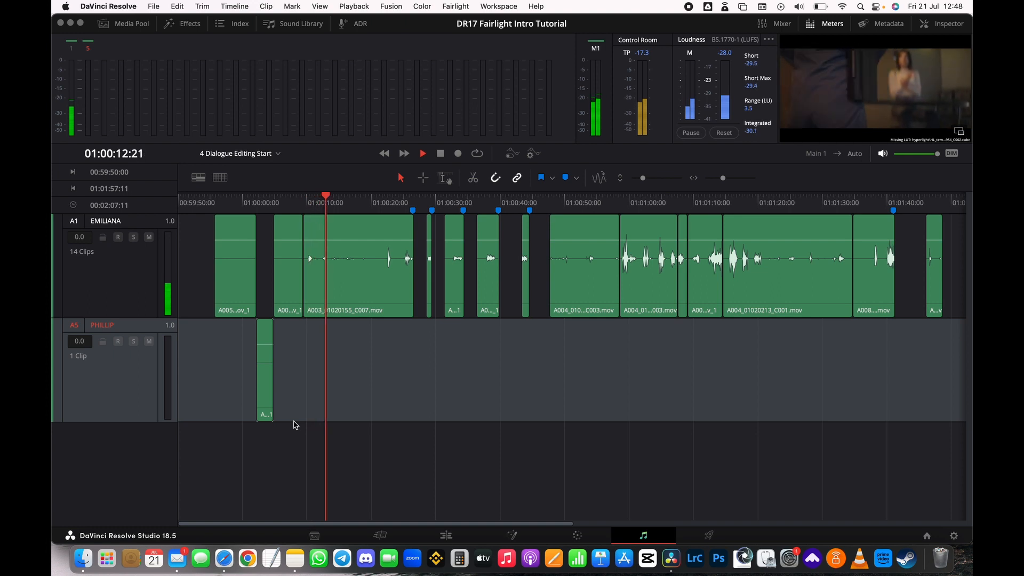
key(space)
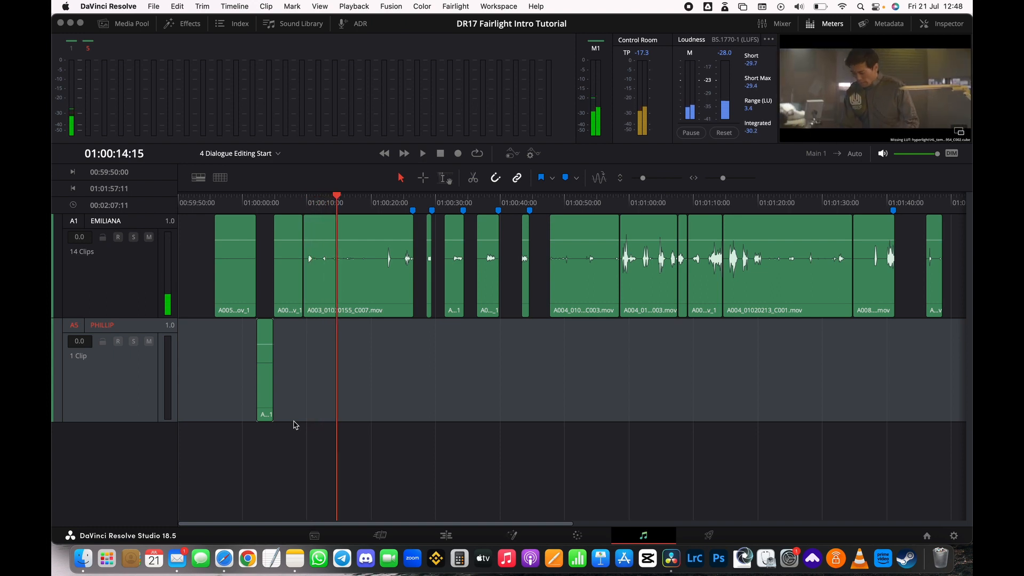
Cut the clip A003_01020155_C007.mov from A1, move the audio track destination down, and paste it onto A5.
click(118, 269)
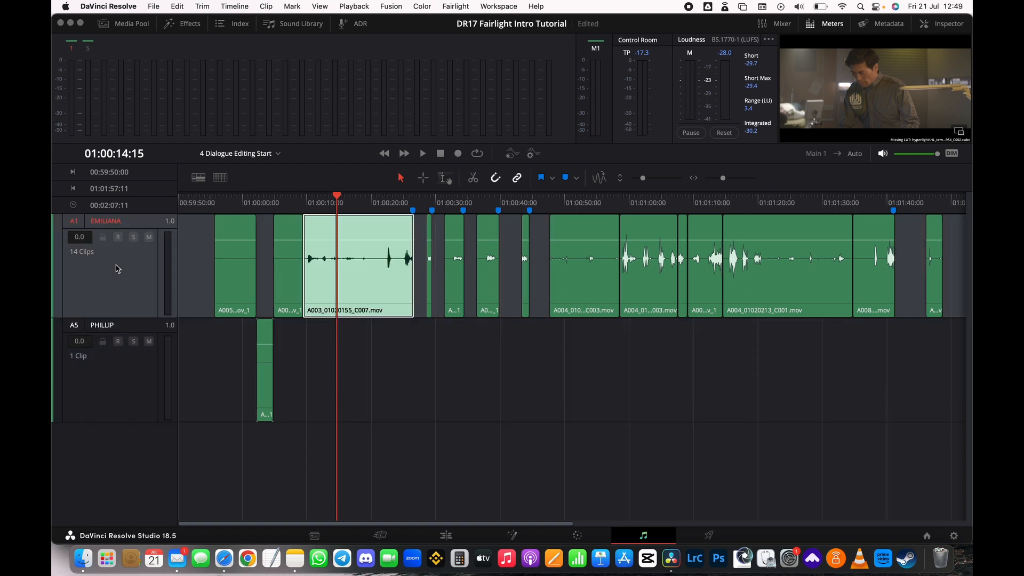
key(BackSpace)
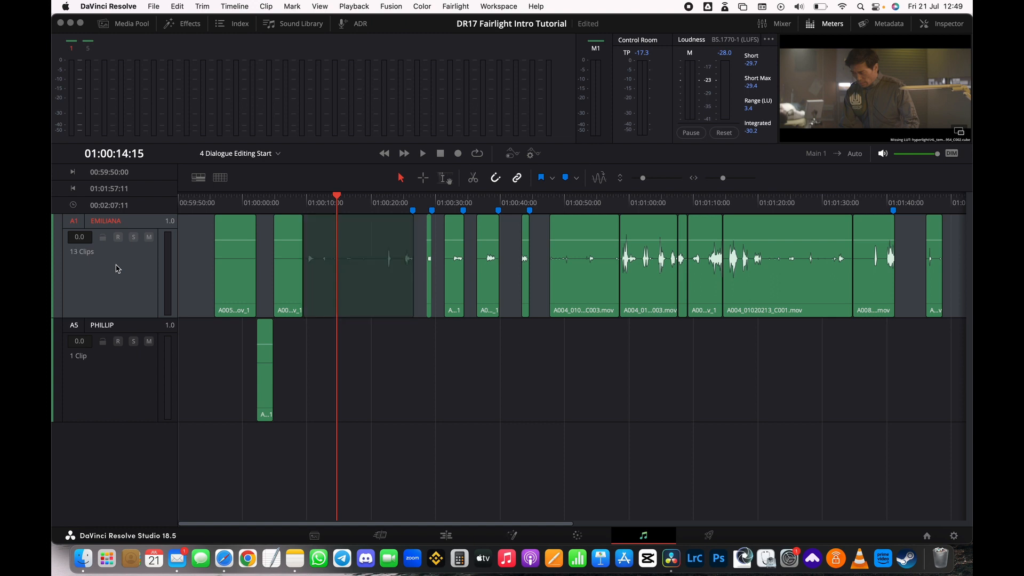
key(super+s)
key(Down)
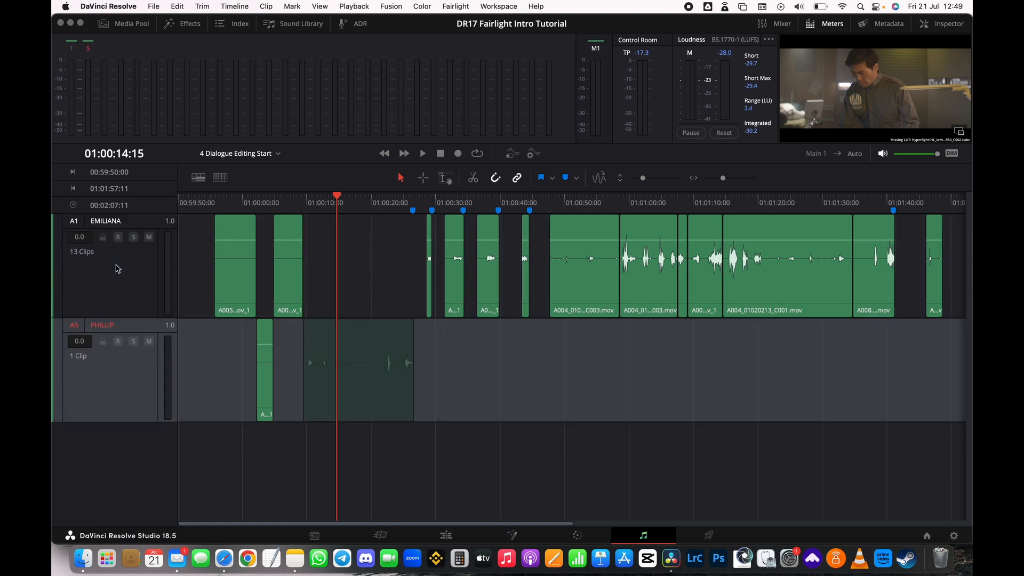
Play the dialogue onward, replay it from 01:00:23:22 with A1 selected, and stop on the short A1 clip at 01:00:28:20.
key(space)
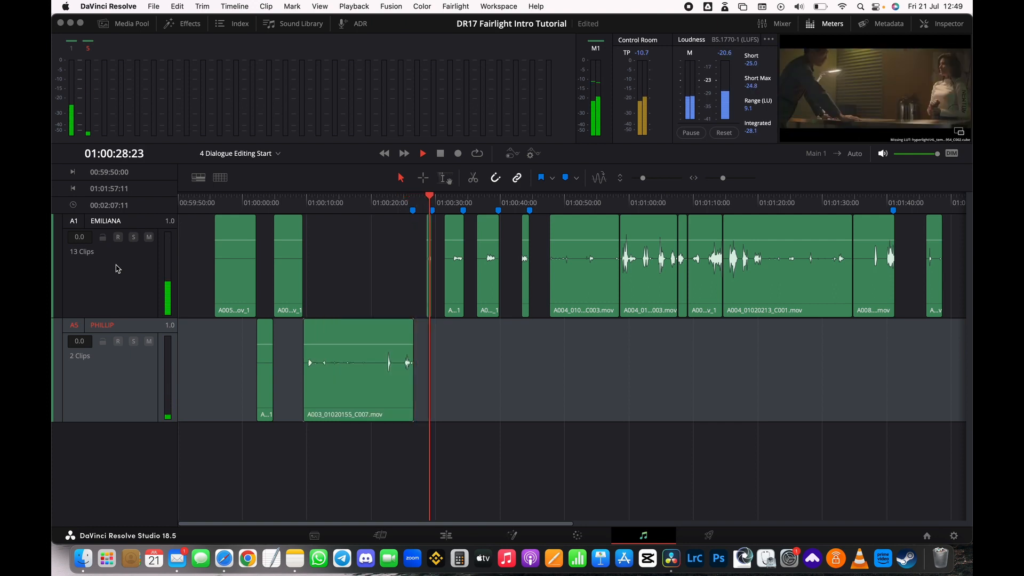
key(space)
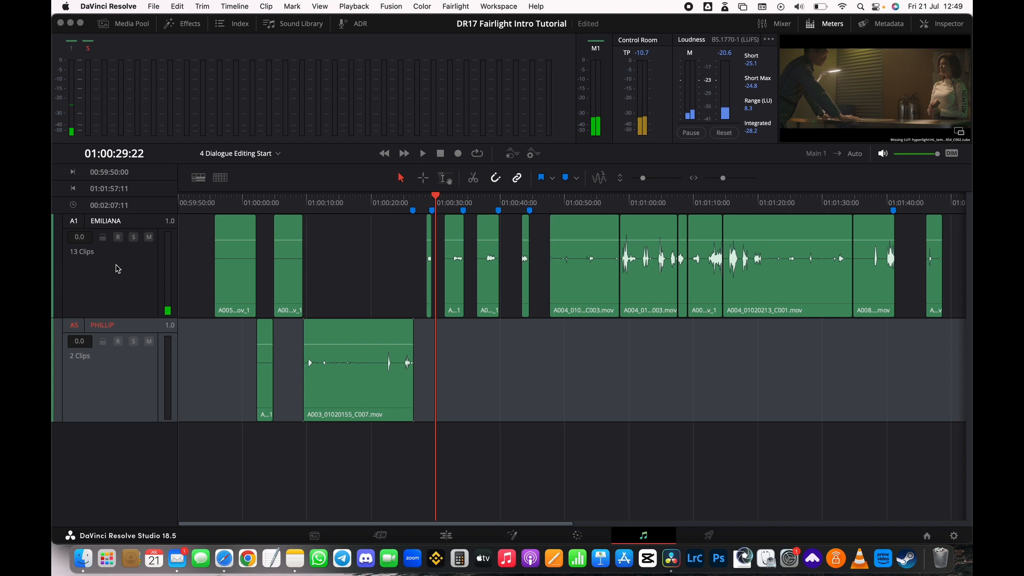
click(119, 280)
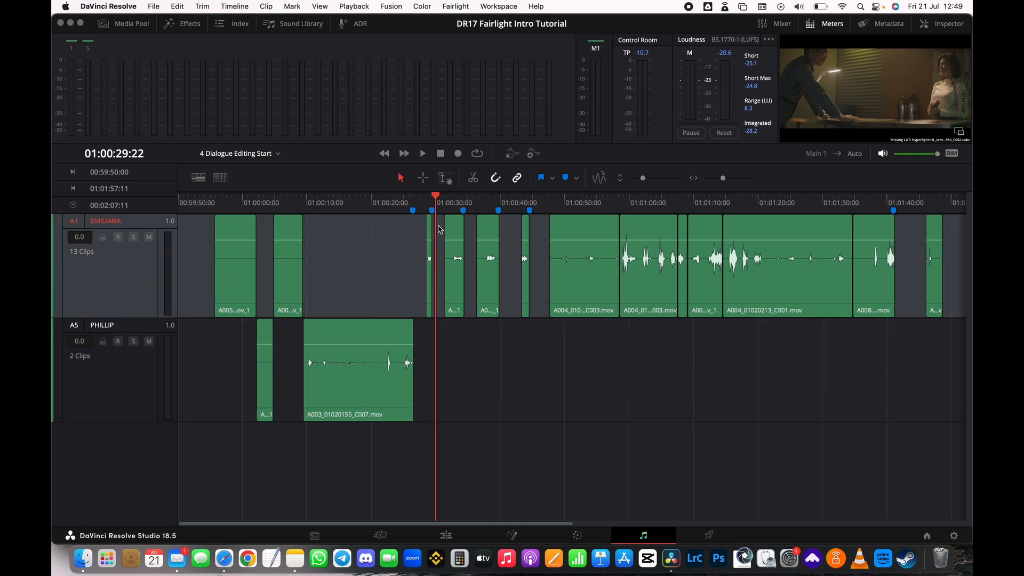
drag(438, 196, 428, 196)
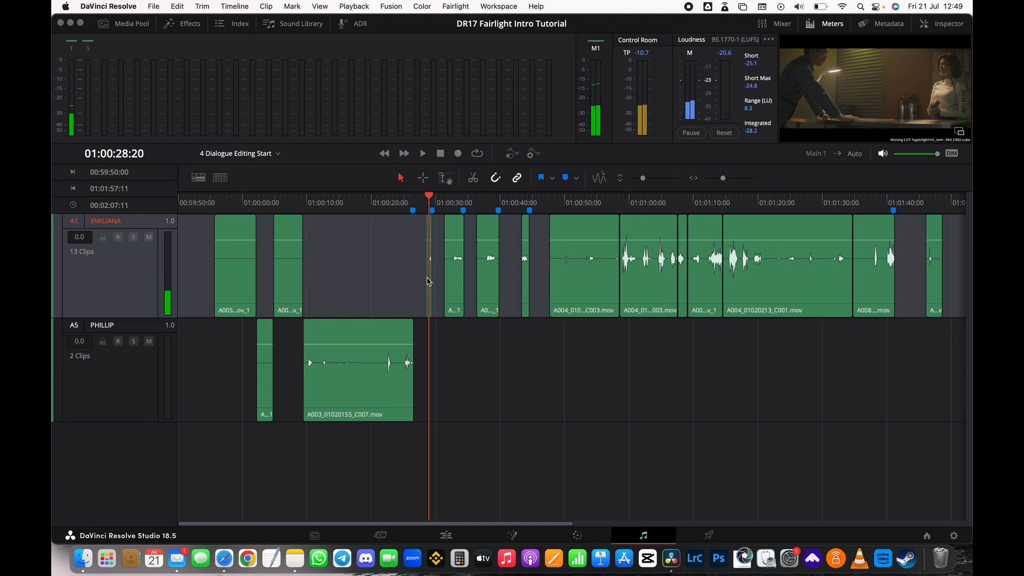
click(397, 209)
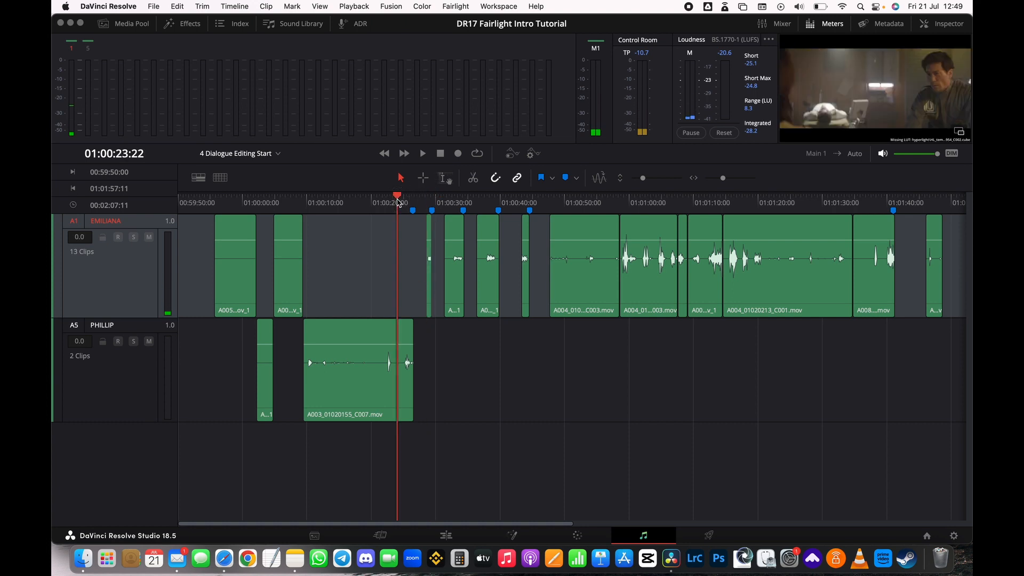
key(space)
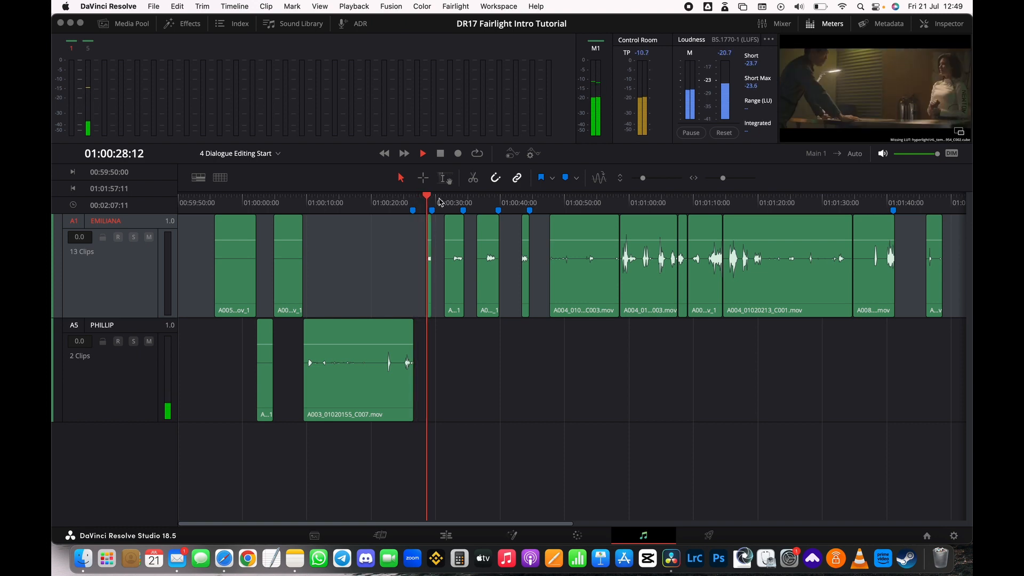
key(space)
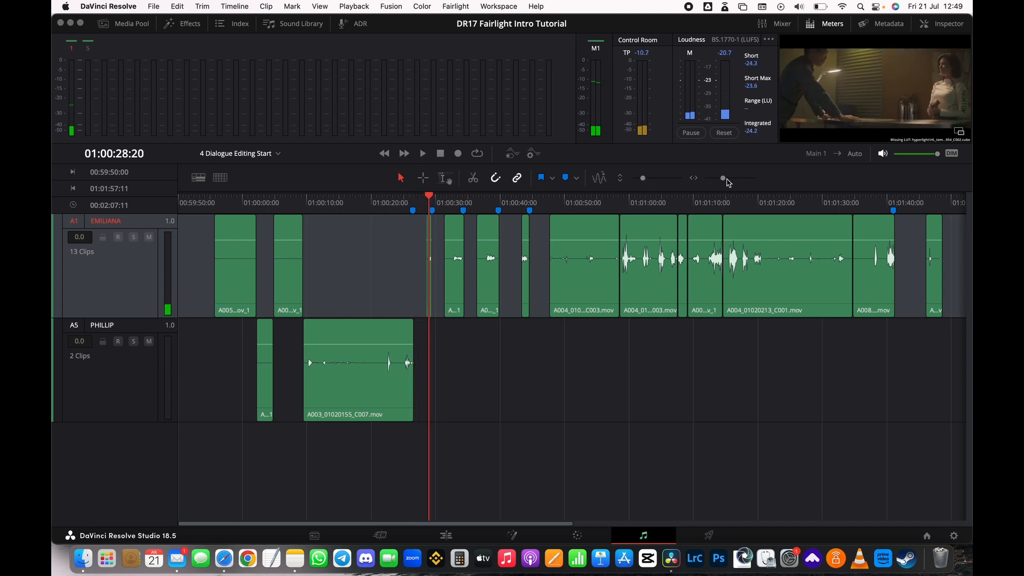
drag(722, 178, 730, 180)
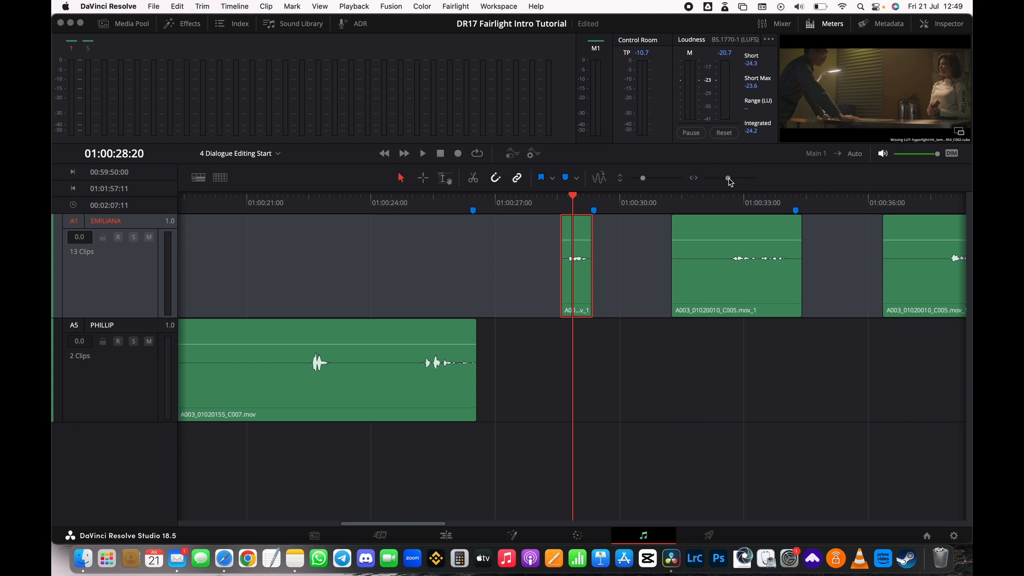
Cut the short clip at 01:00:28:20 from A1 and paste it onto A5.
key(Delete)
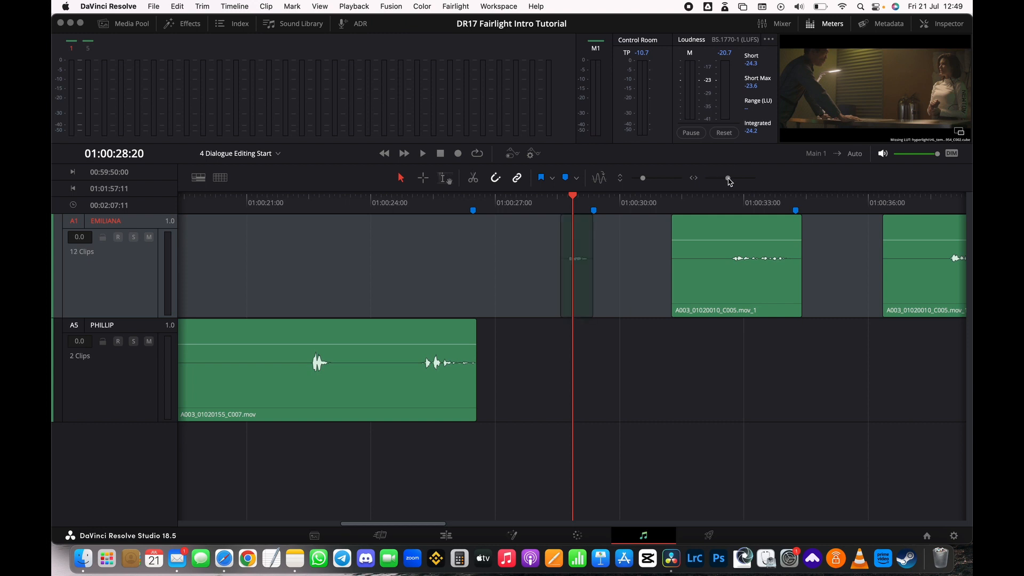
key(Down)
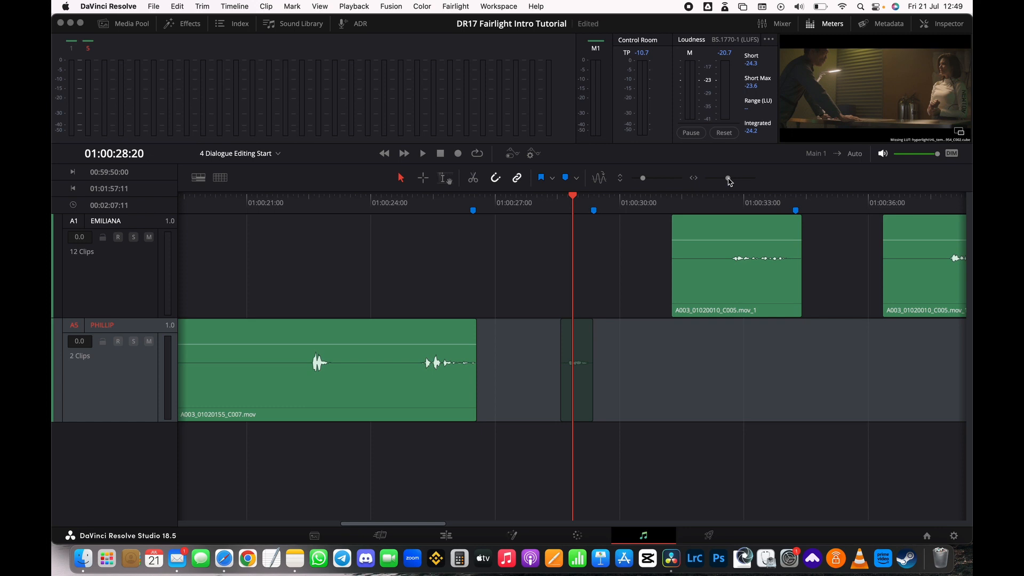
key(super+v)
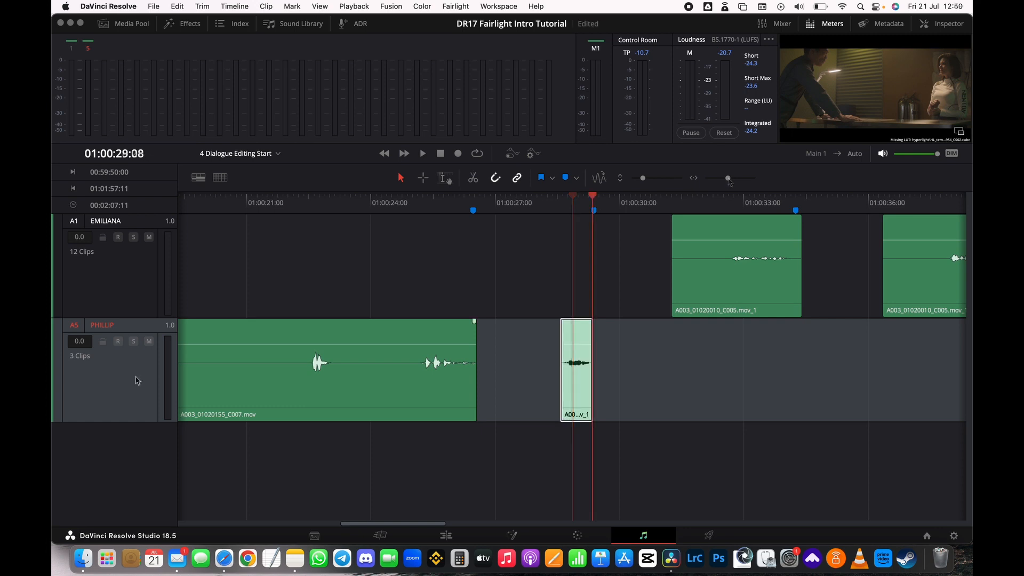
Switch the selected track back and forth between A1 and A5.
click(135, 271)
click(141, 412)
click(142, 298)
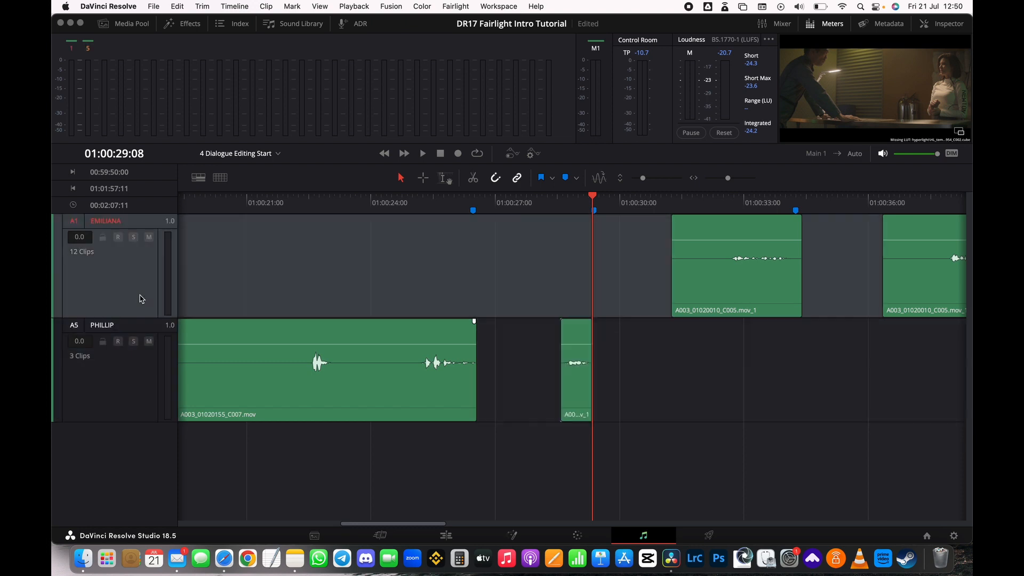
click(138, 388)
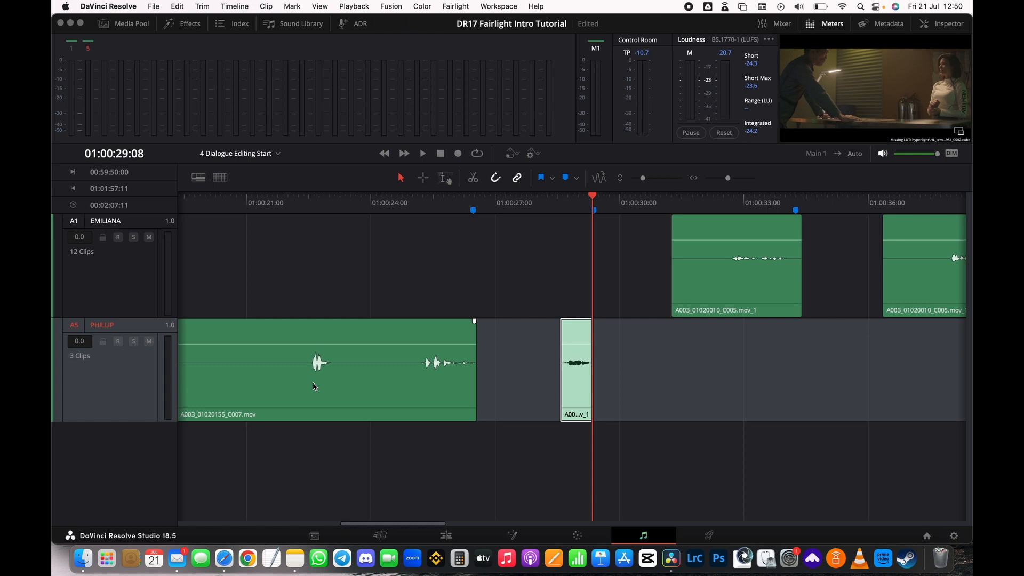
Move the track selection up to A1 and play the dialogue on, stopping on the short clip at 01:00:44:06.
key(Up)
key(space)
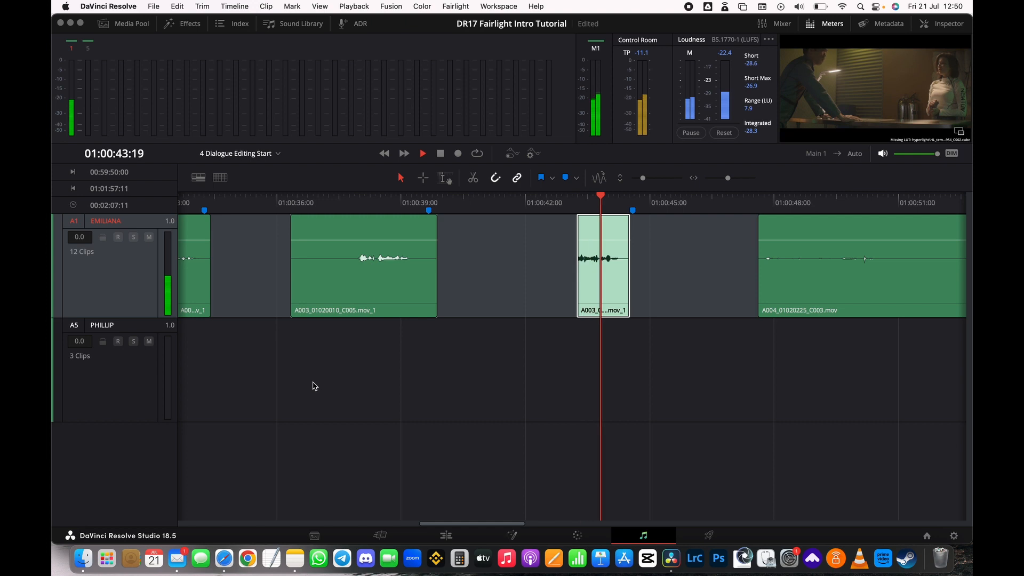
key(space)
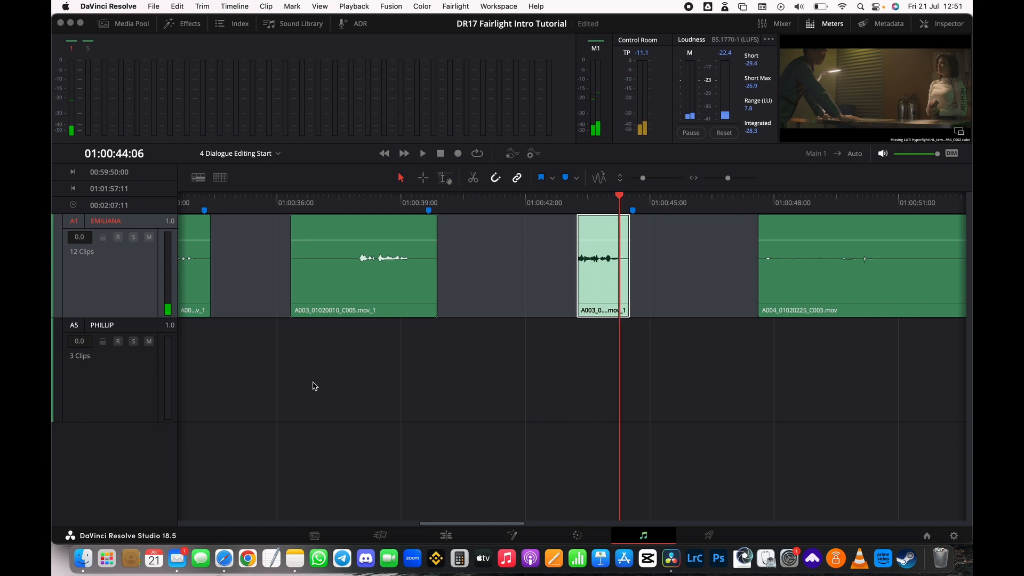
Cut the clip at 01:00:44:06 from A1 and paste it onto A5.
key(Delete)
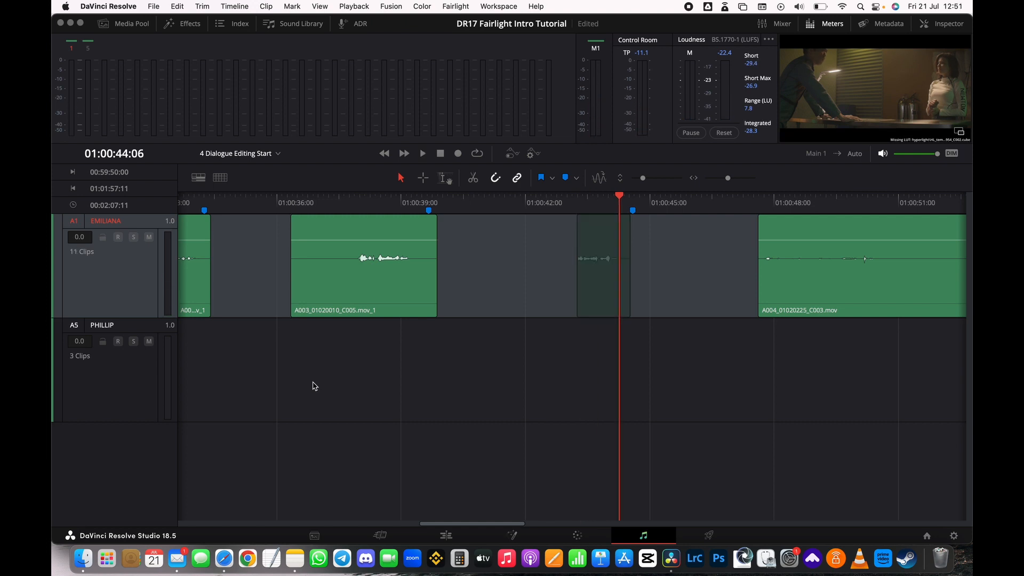
click(314, 385)
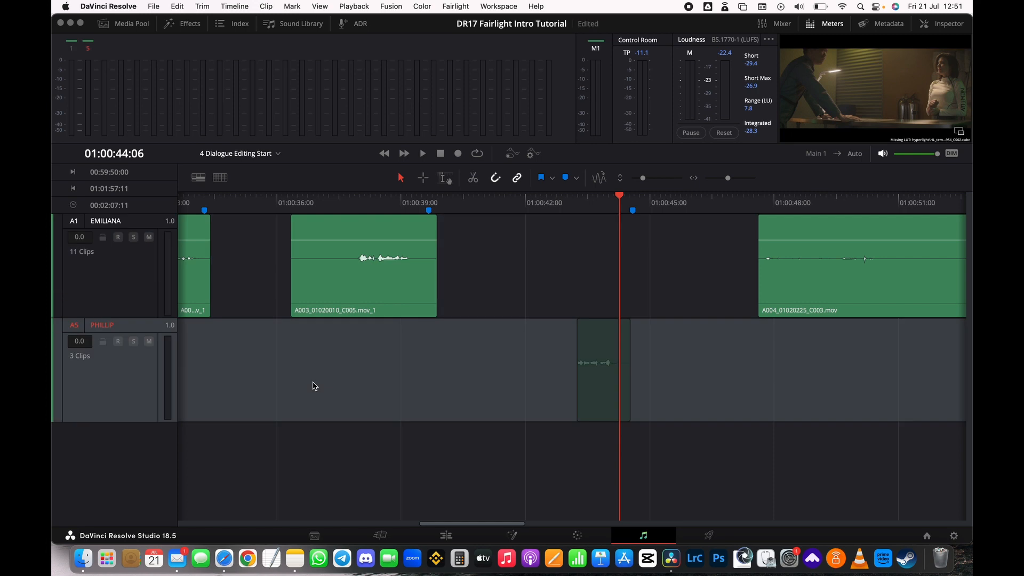
key(super+v)
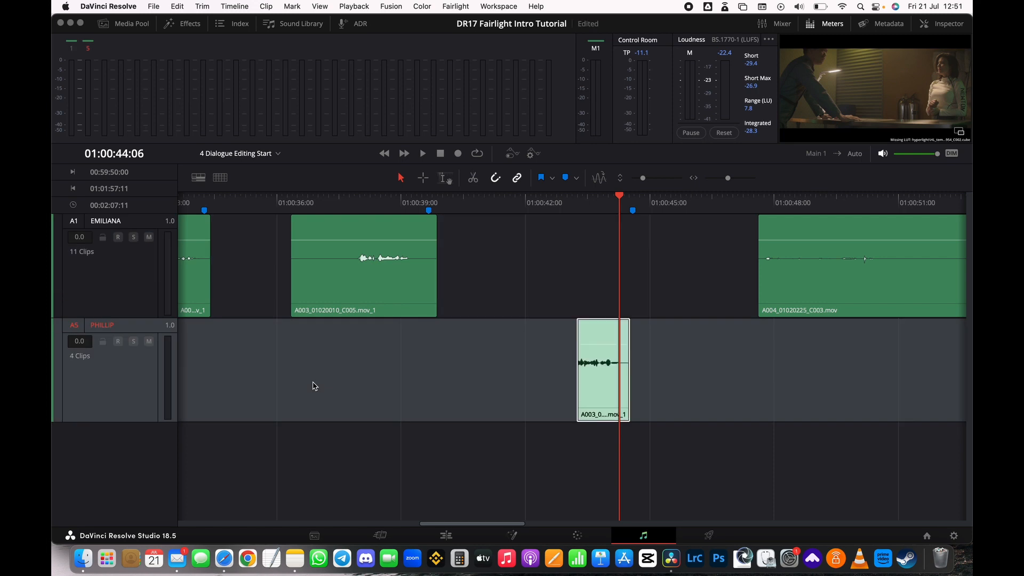
Reselect A1 and play the dialogue on to the clip A004_01020225_C003.mov.
key(Up)
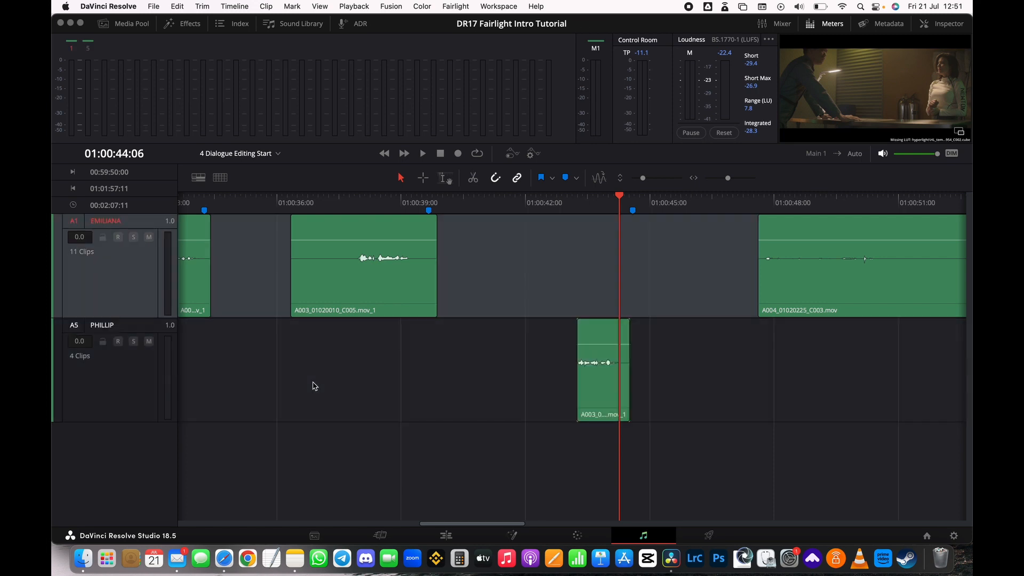
key(space)
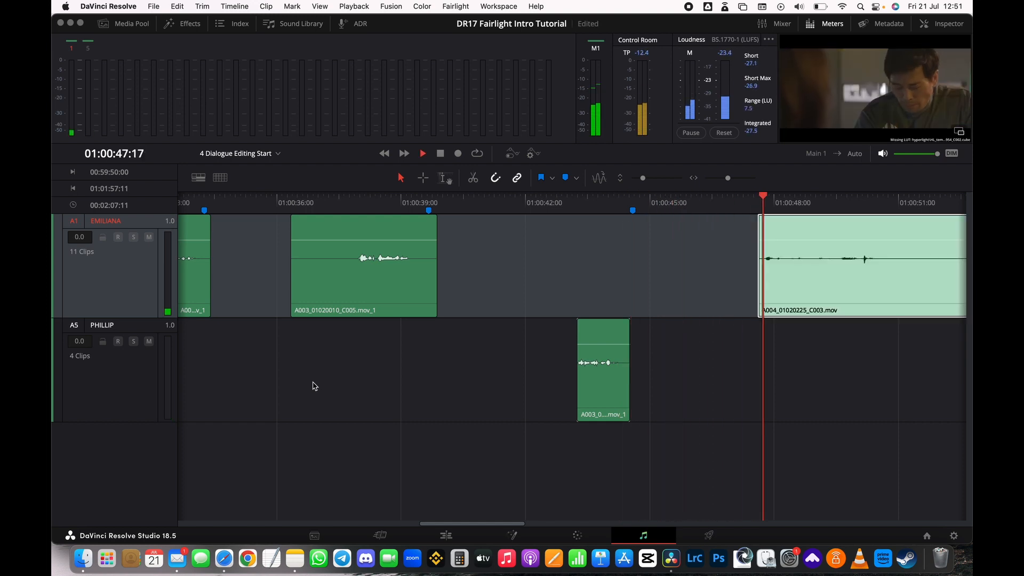
key(space)
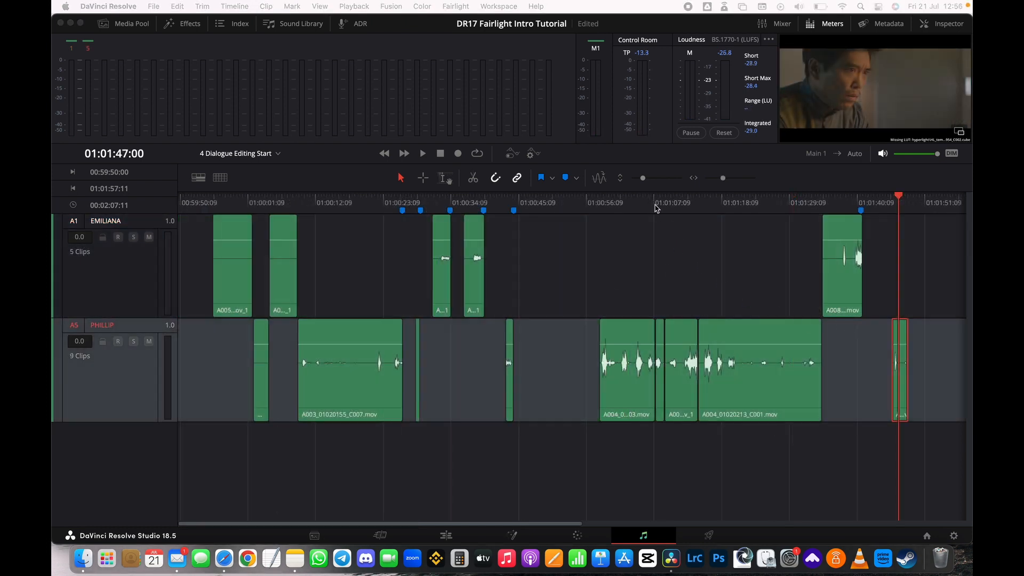
Return the playhead to the start of the timeline and change the colour of track A5 to Orange.
drag(656, 208, 160, 202)
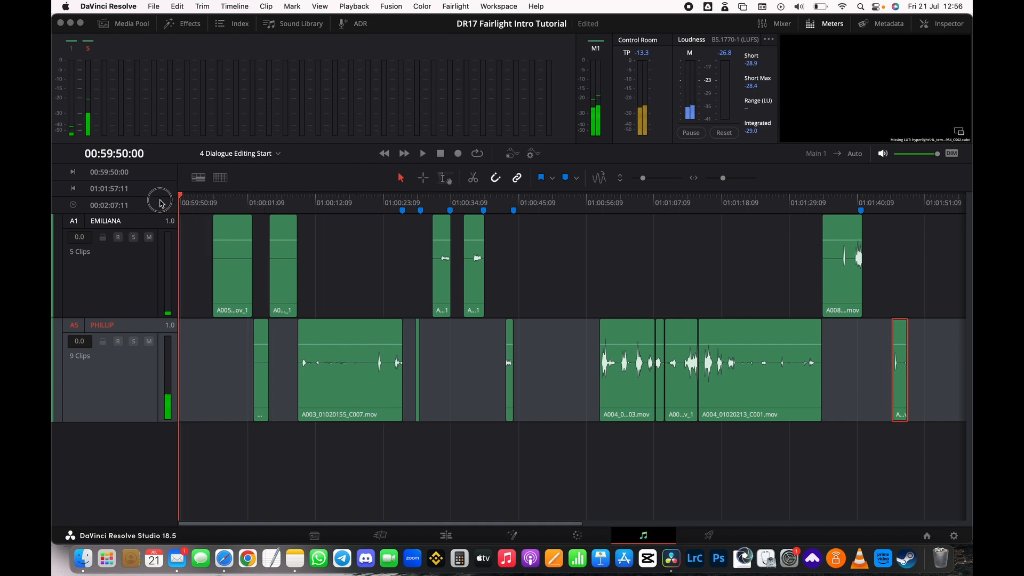
right_click(122, 380)
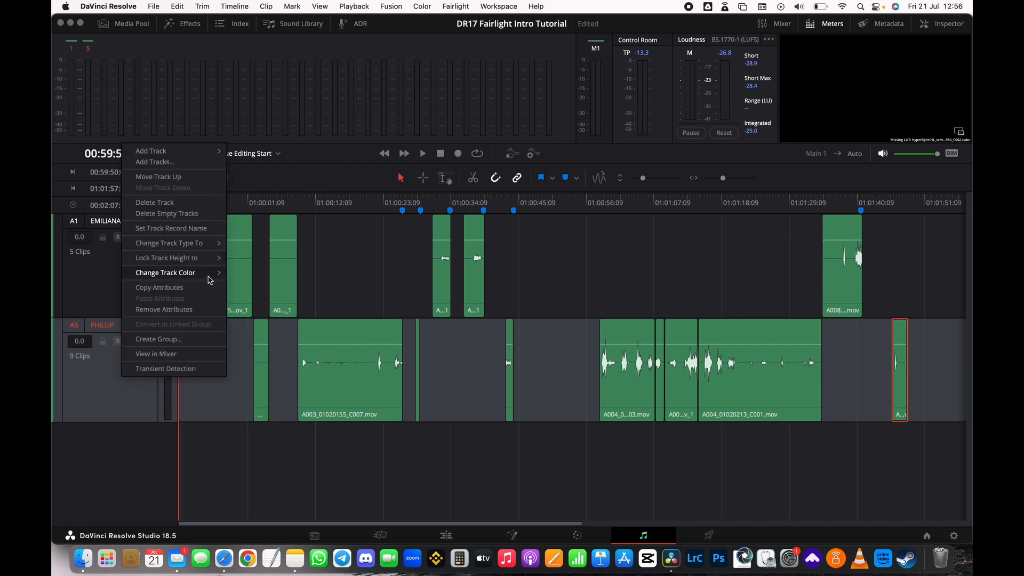
mouse_move(214, 248)
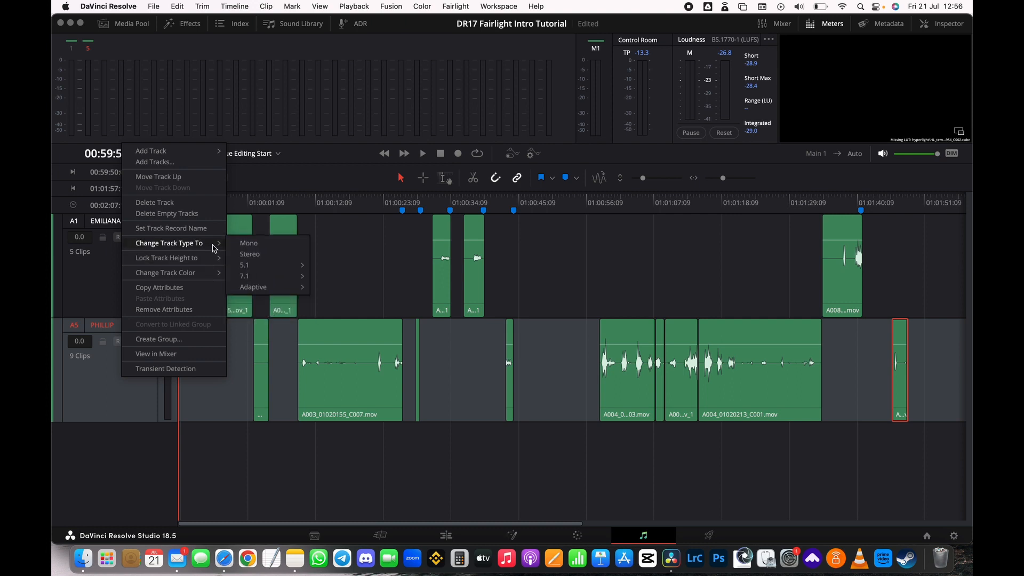
mouse_move(189, 274)
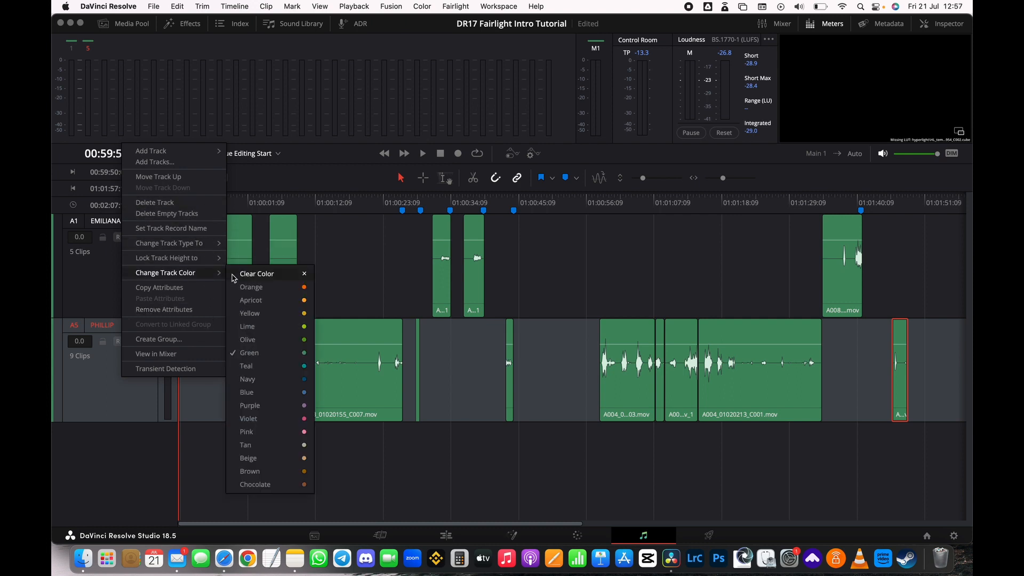
click(278, 288)
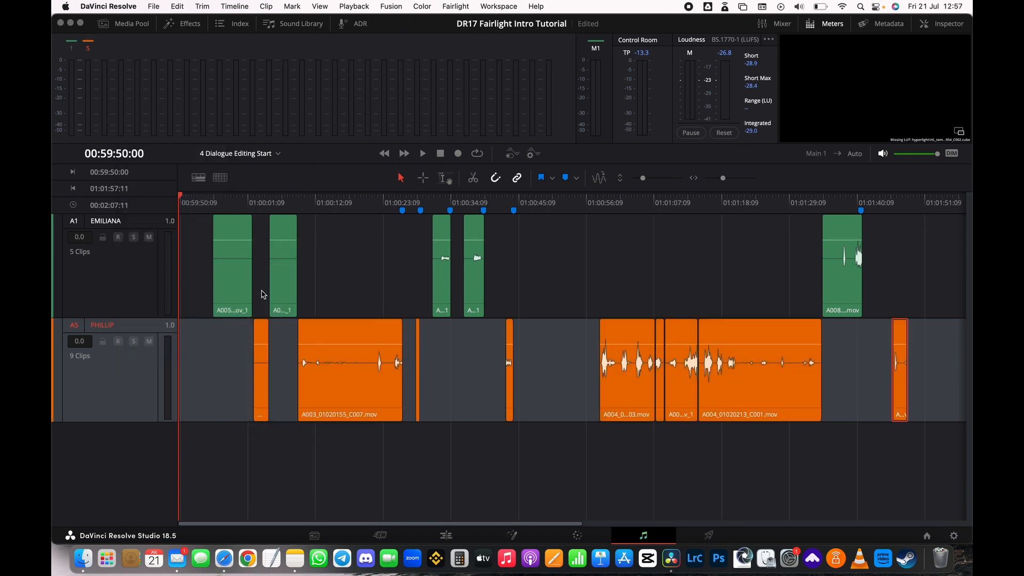
Scrub through the opening to 01:00:07:04 and delete the second clip on A1.
key(space)
click(188, 196)
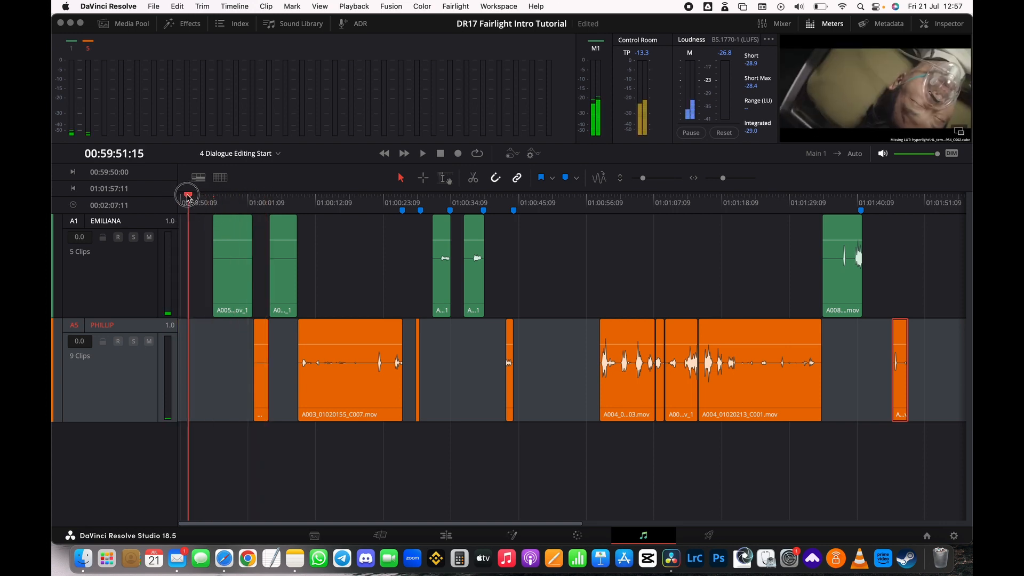
drag(188, 196, 284, 196)
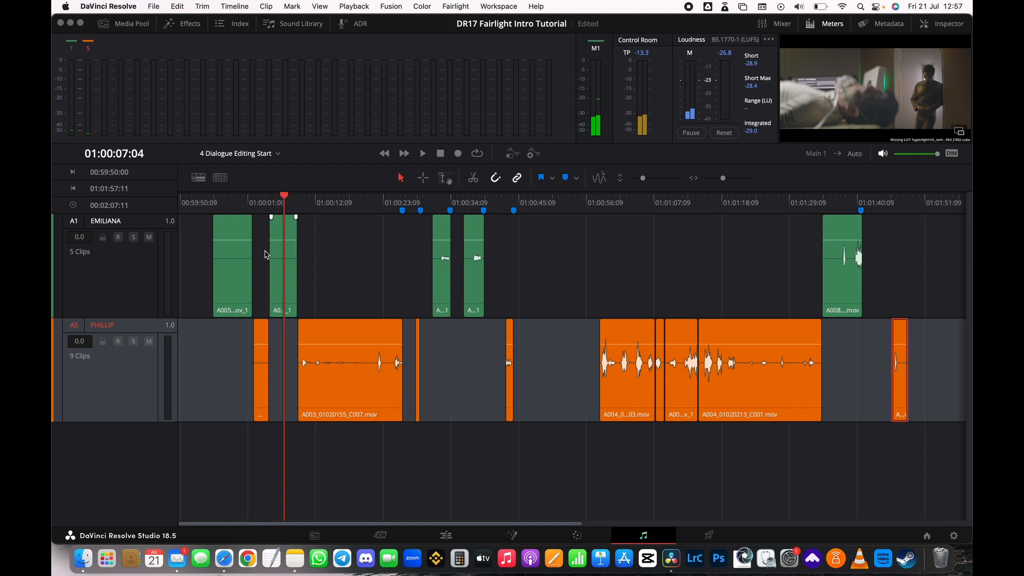
click(278, 288)
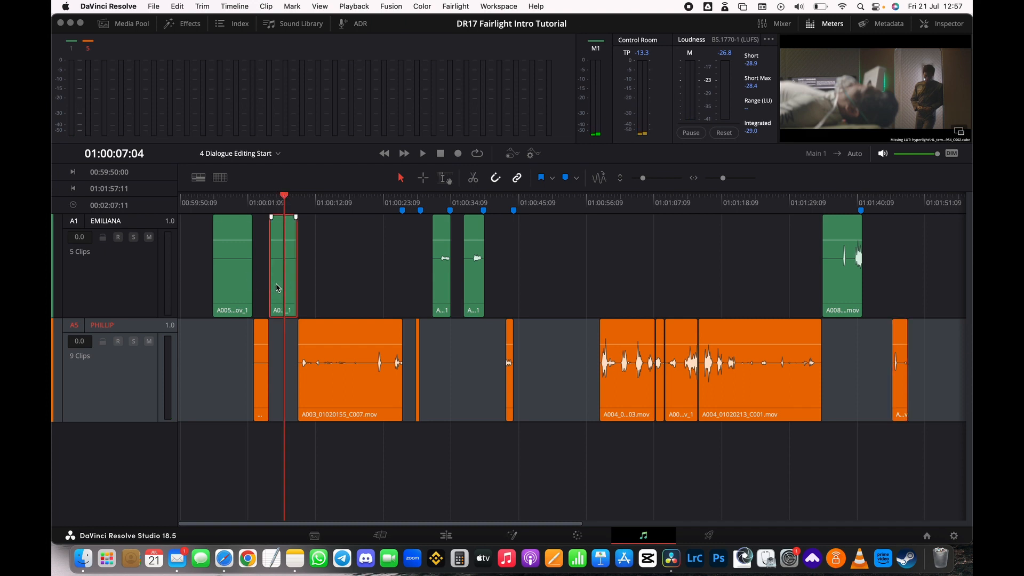
key(Delete)
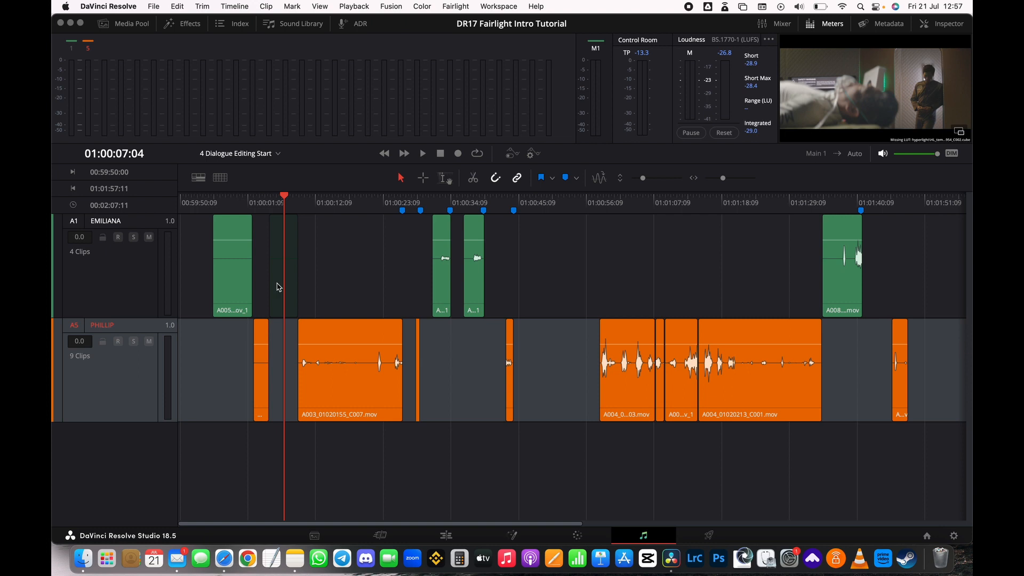
Undo the deletion of the second clip on A1 and move that clip down to track A5 at the same time.
click(279, 345)
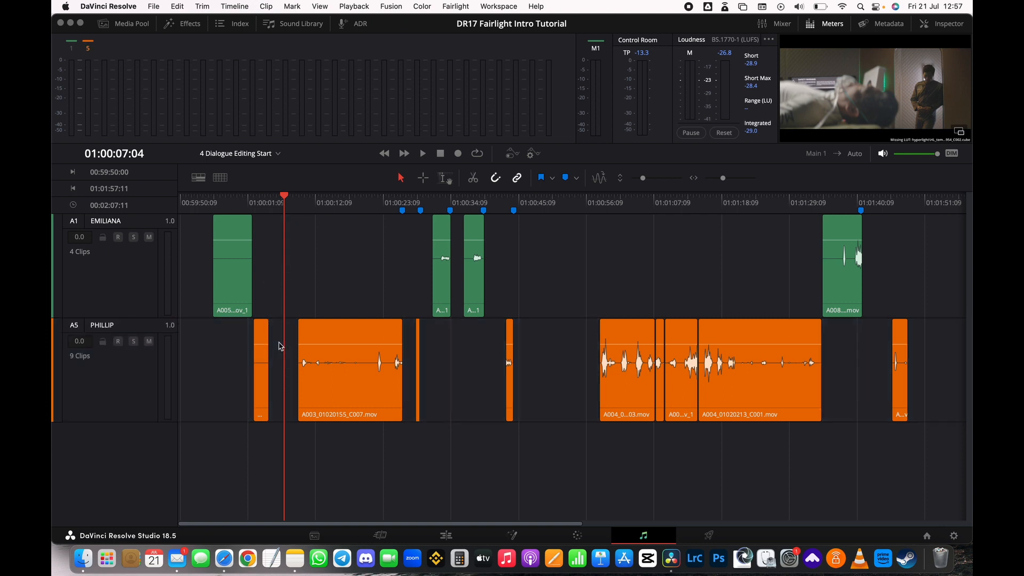
key(super+z)
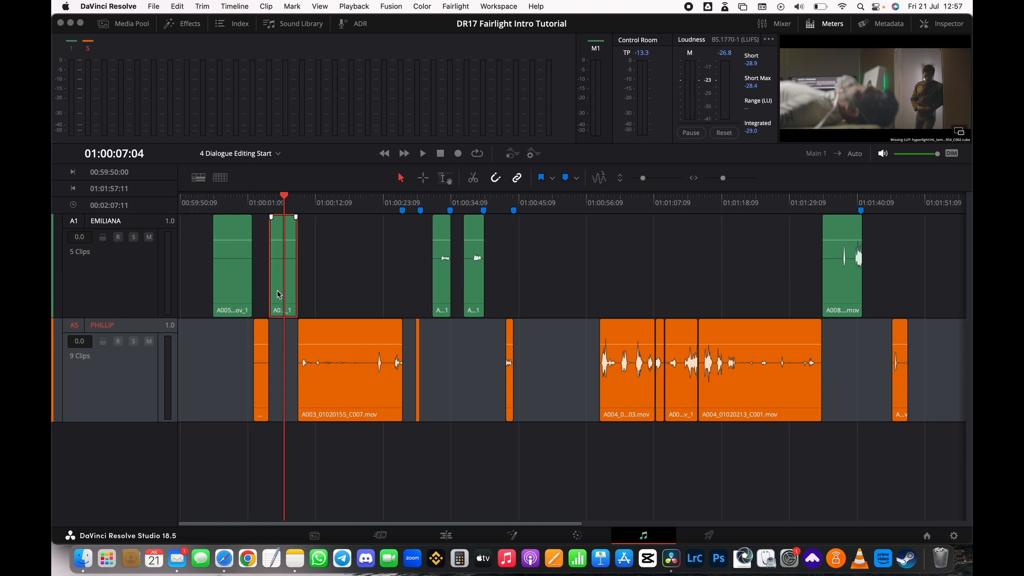
drag(277, 294, 277, 346)
click(309, 281)
Scrub ahead to 01:00:56:06, play the start of the next A5 clip, and return the playhead to 01:00:56:10.
click(326, 212)
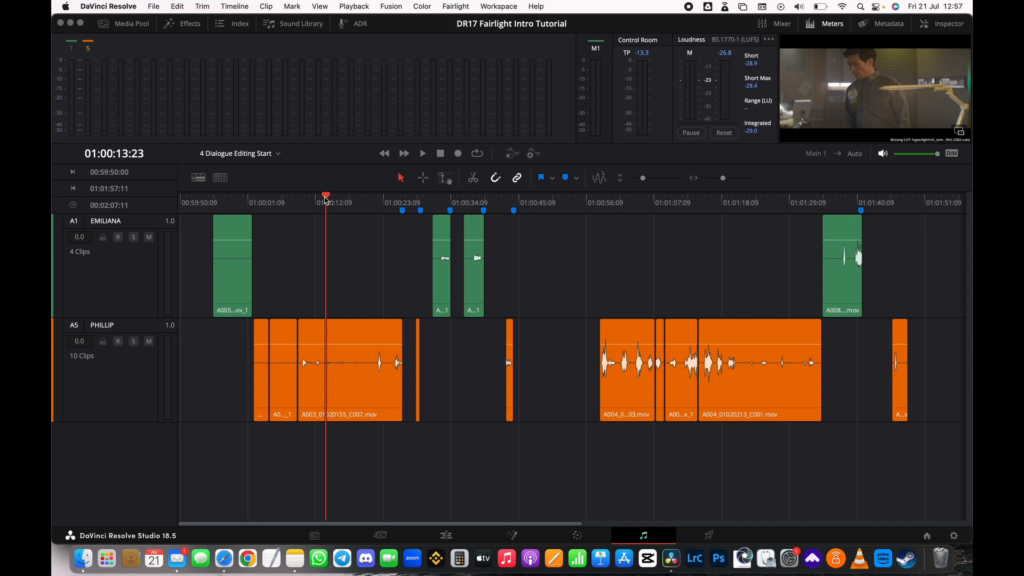
drag(326, 200, 521, 212)
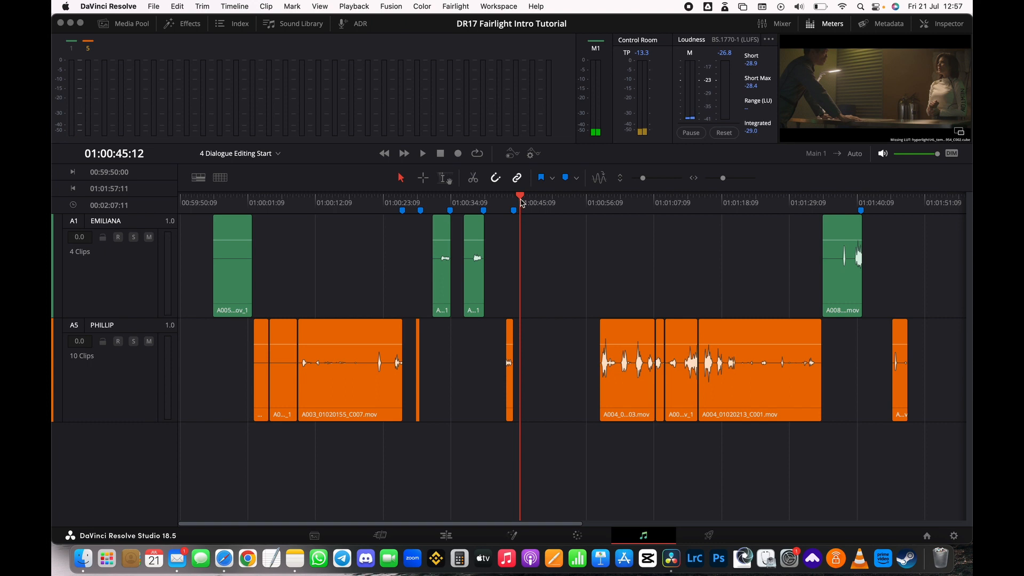
drag(522, 205, 593, 212)
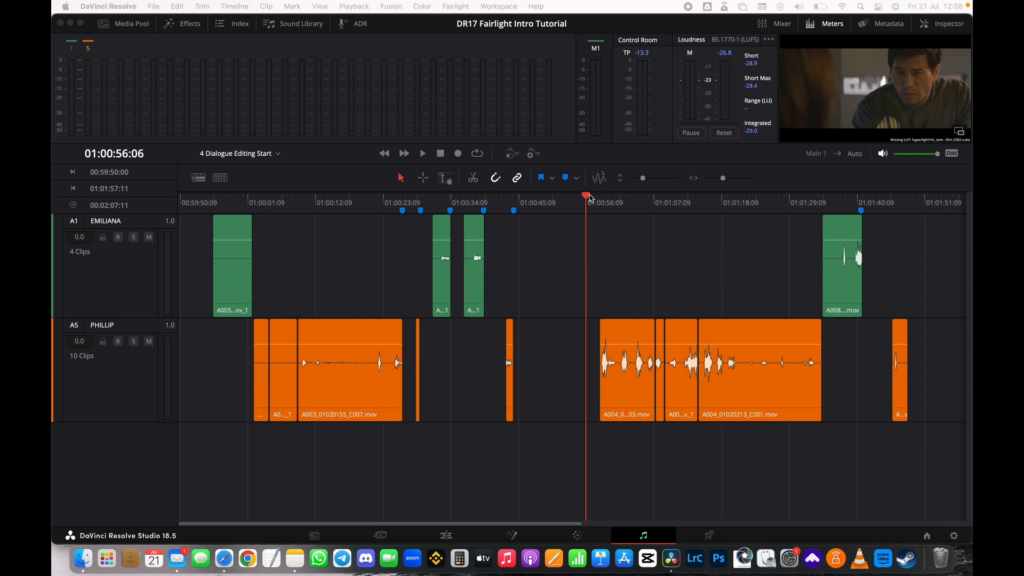
key(space)
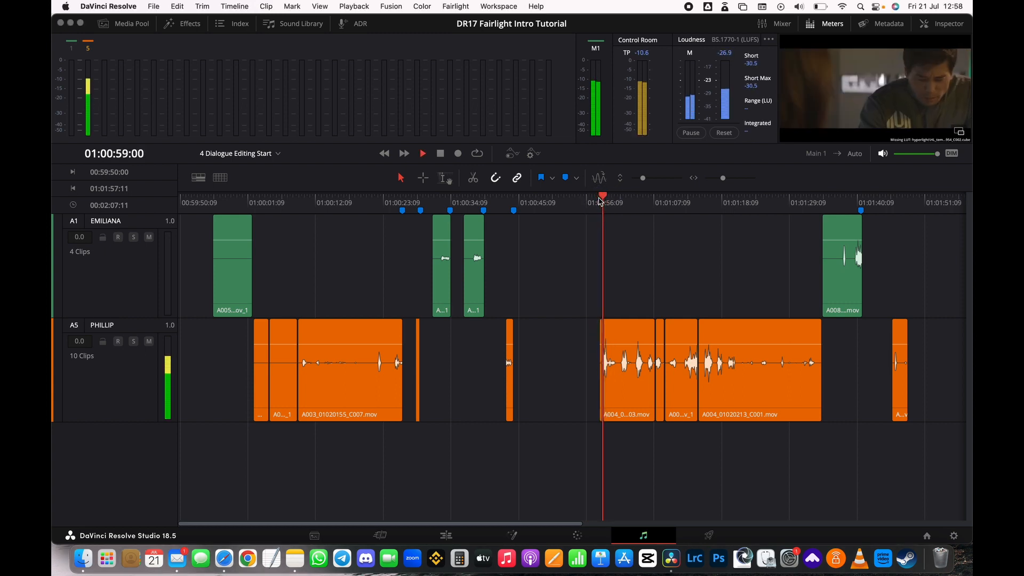
drag(600, 201, 587, 199)
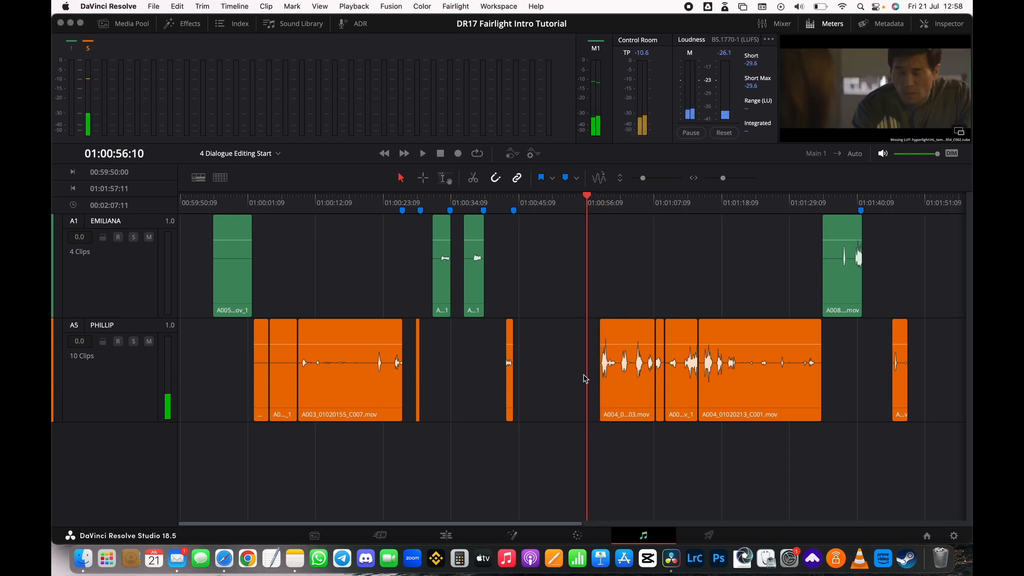
Set the timeline scrolling option to the fixed playhead and play the dialogue from 01:00:56:10.
click(198, 179)
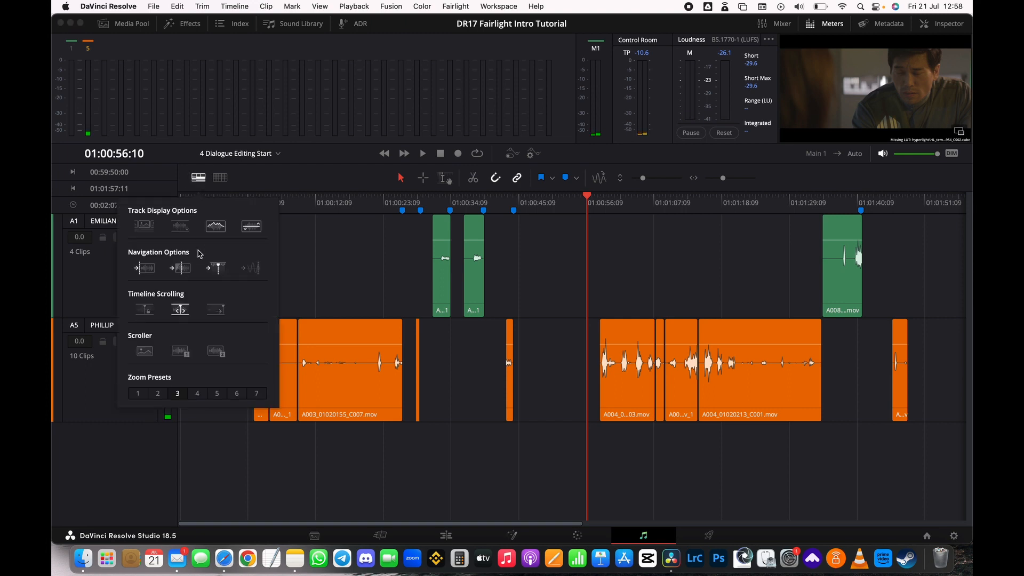
click(147, 312)
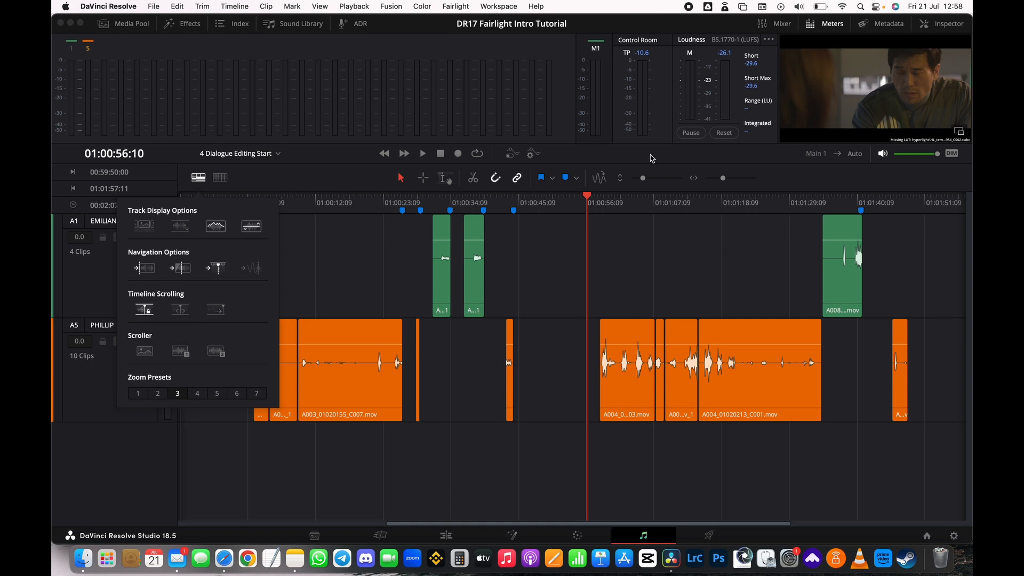
key(space)
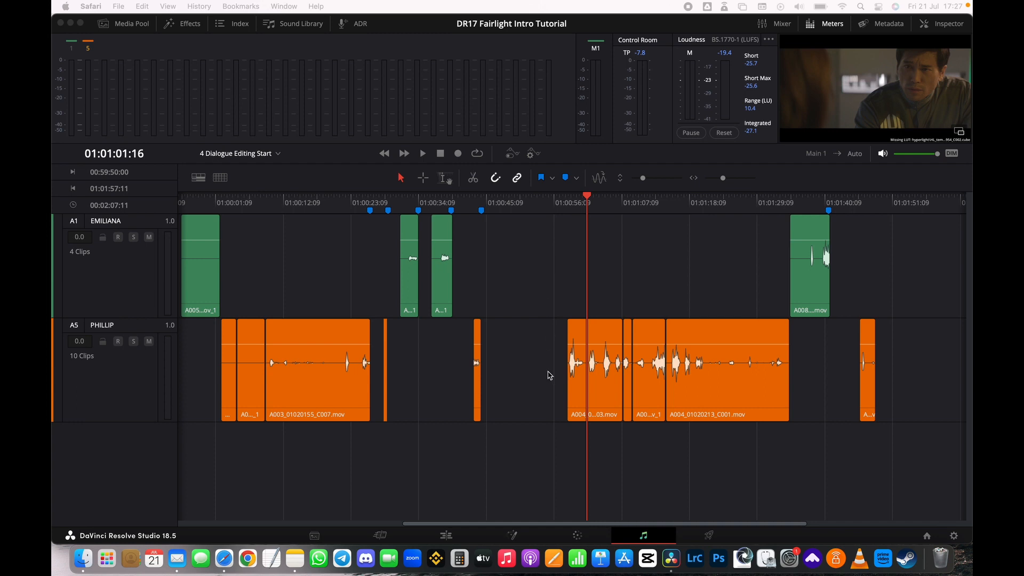
Examine the clip waveforms at different track heights and shuttle the timeline beneath the playhead to 01:00:49:23.
scroll(549, 375, up, 5)
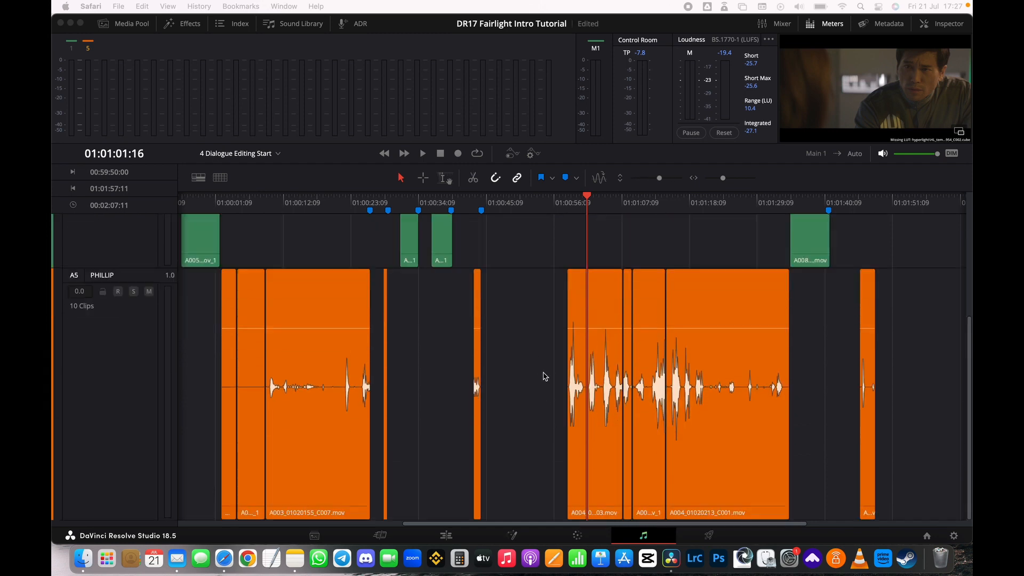
scroll(545, 378, down, 2)
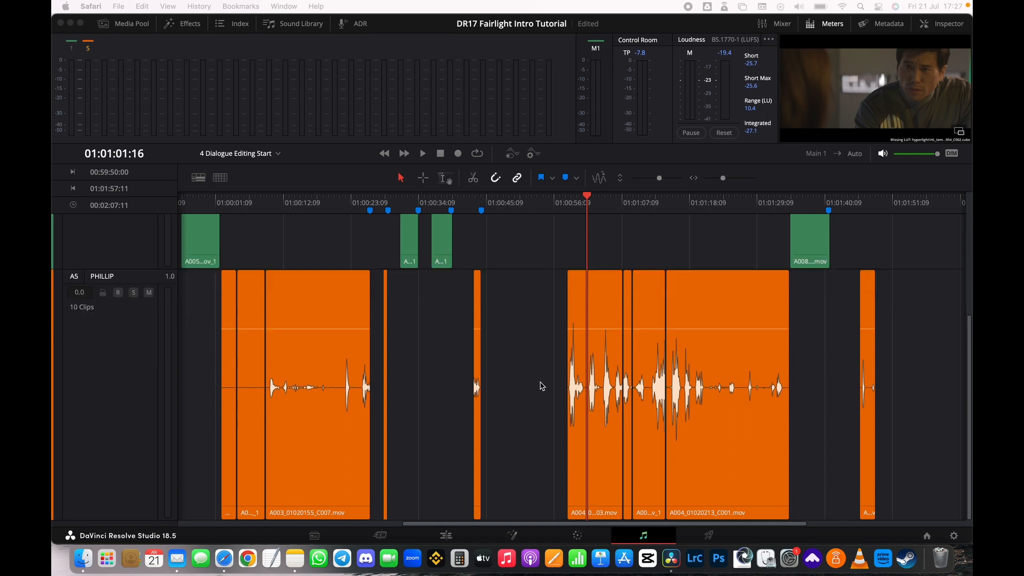
click(968, 347)
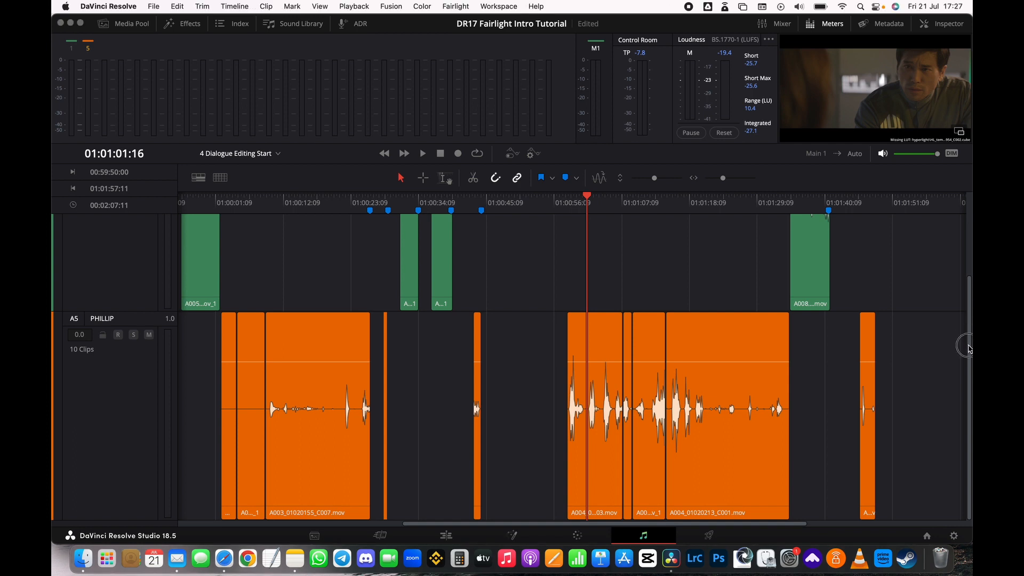
scroll(531, 383, down, 2)
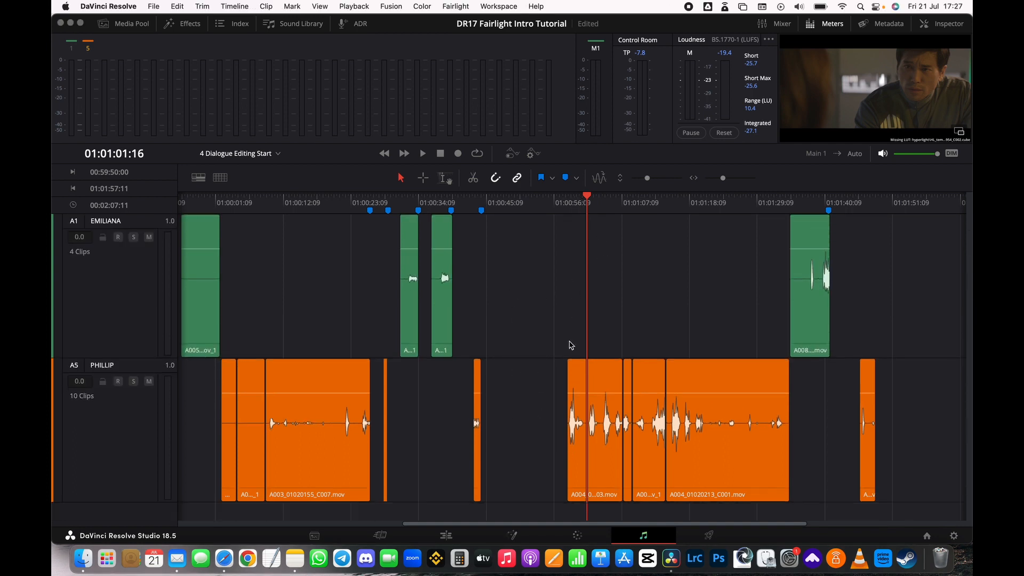
scroll(607, 384, up, 3)
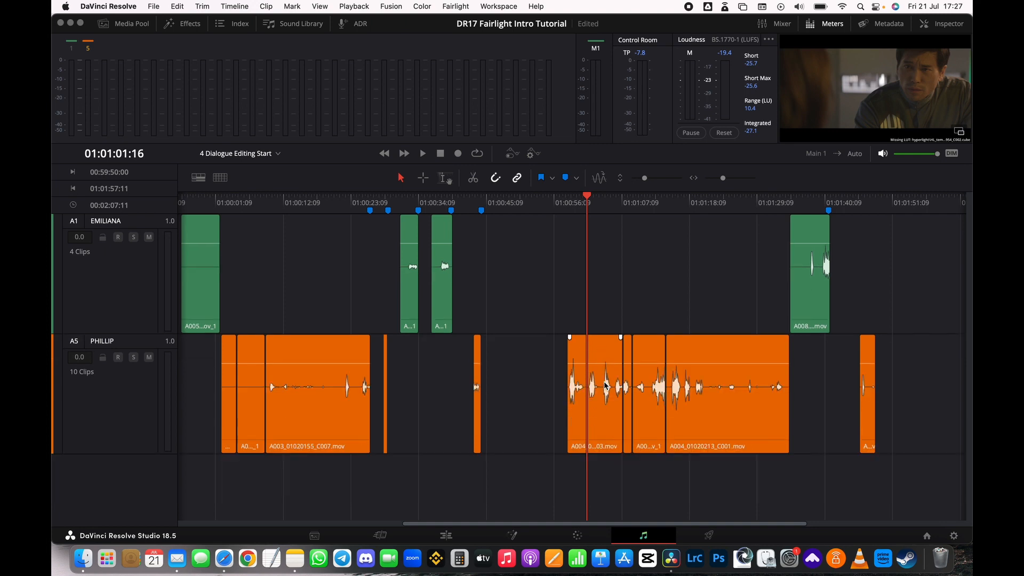
scroll(611, 382, down, 3)
scroll(611, 382, down, 2)
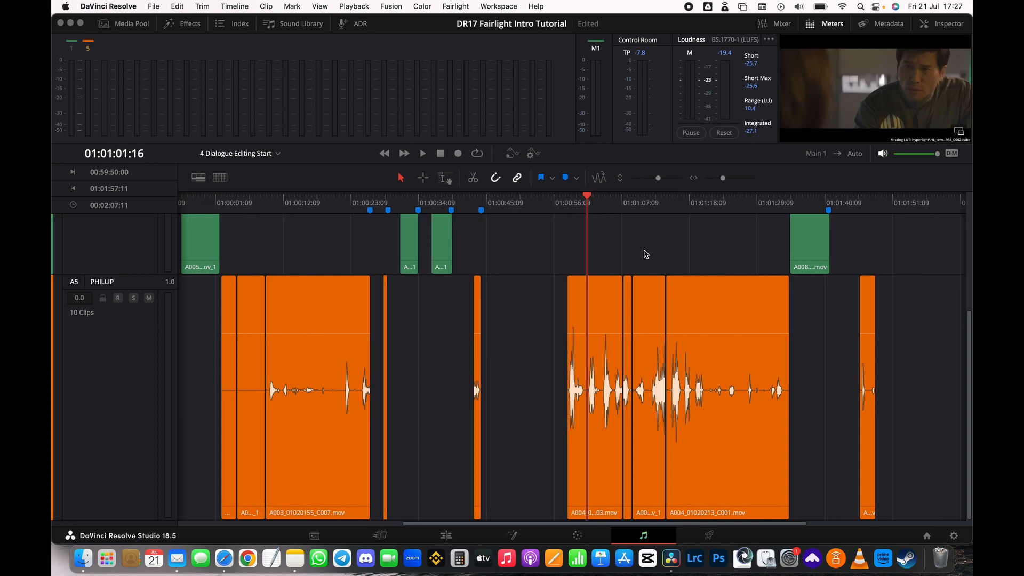
scroll(646, 255, right, 10)
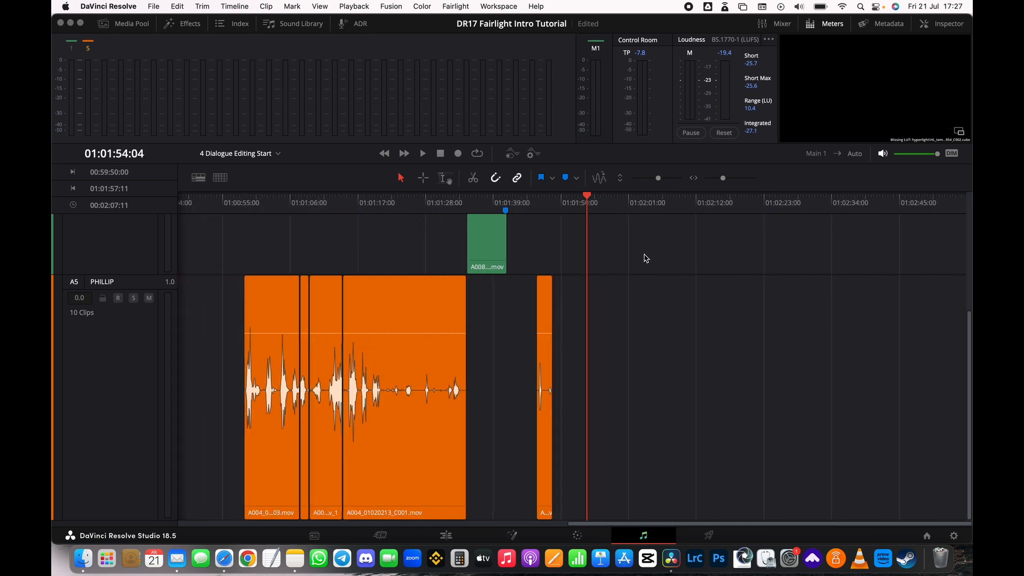
scroll(646, 258, left, 12)
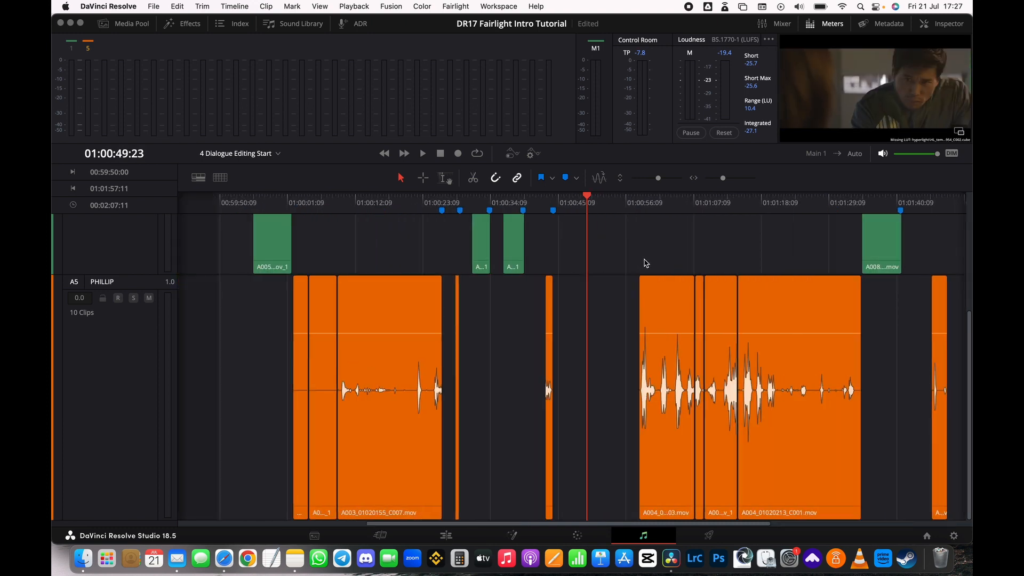
Play the group of A5 clips after the long gap up to 01:01:09:13, with the waveforms enlarged.
key(space)
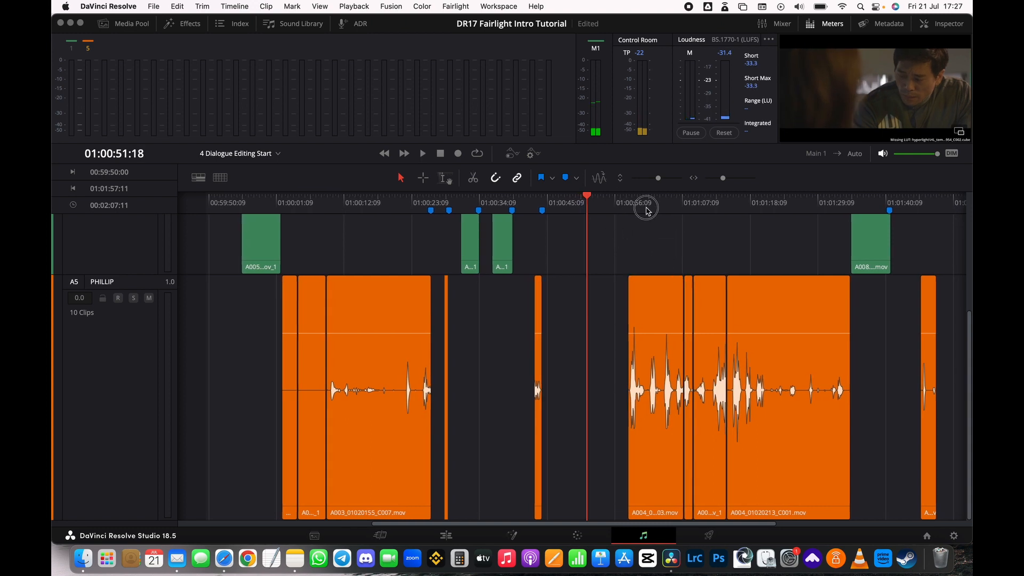
click(622, 205)
key(space)
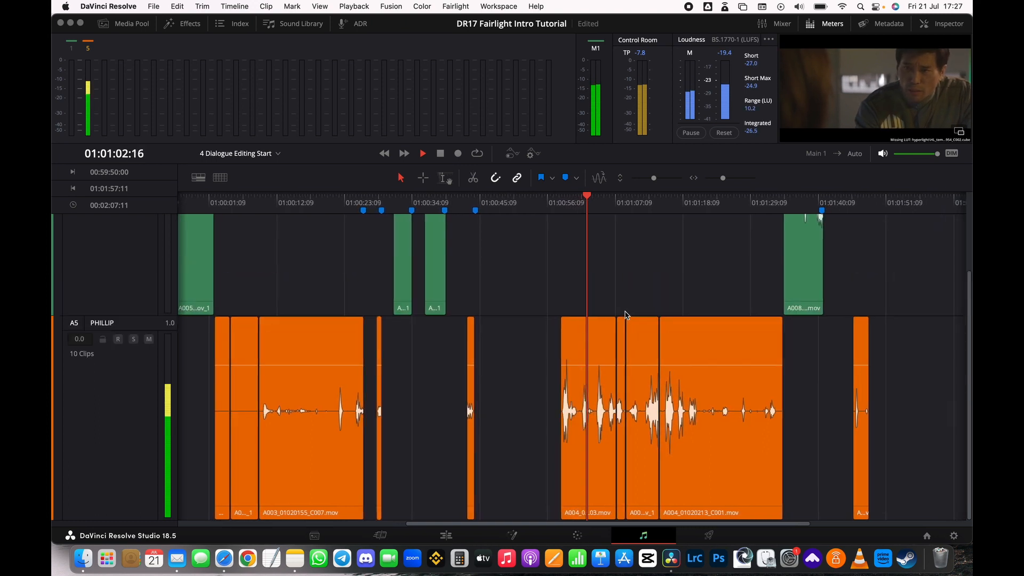
scroll(625, 315, up, 3)
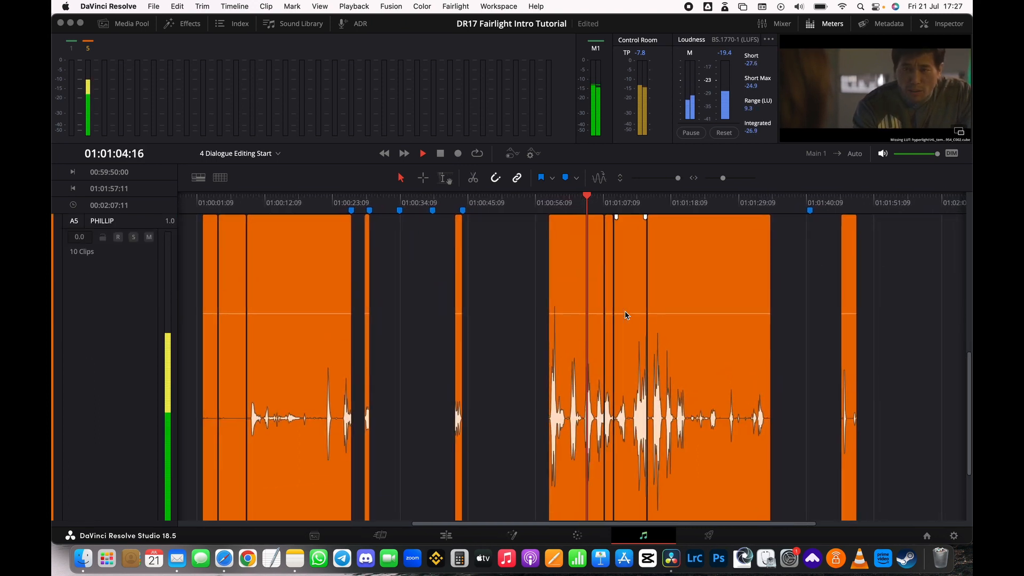
scroll(625, 316, down, 2)
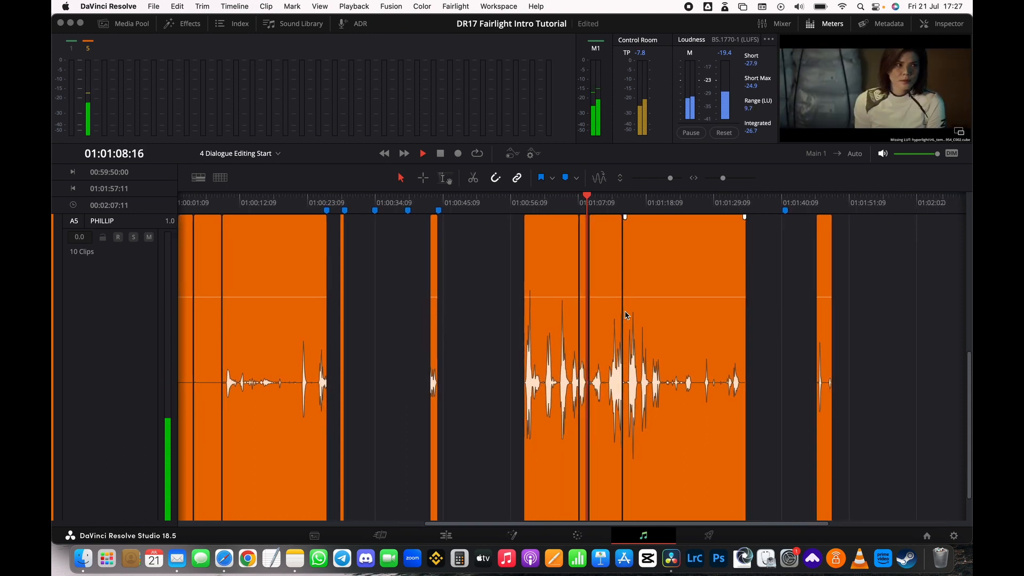
key(space)
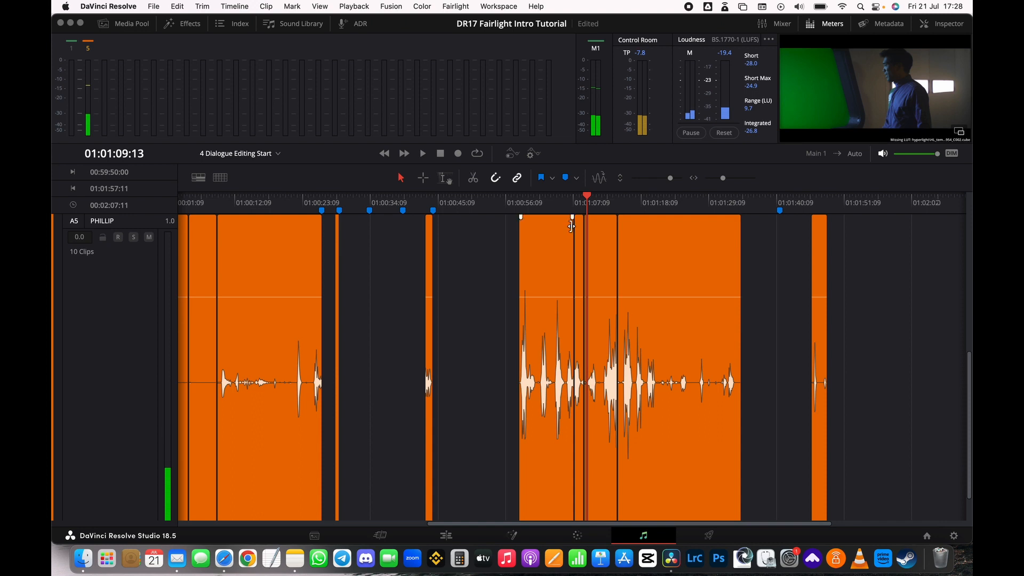
Zoom in around 01:01:09:13 and replay the short A5 clip between the two longer dialogue clips.
click(587, 195)
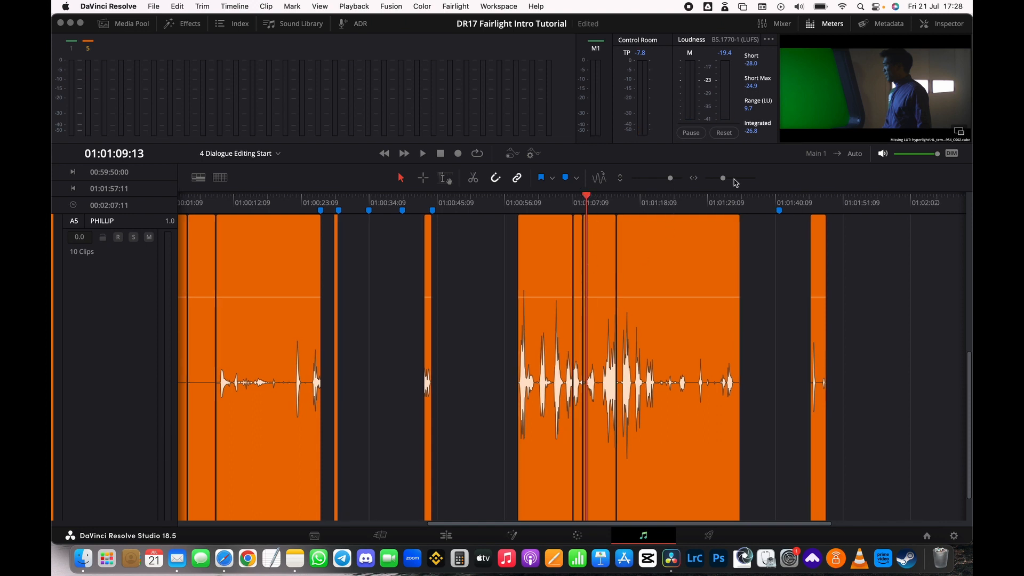
drag(726, 181, 730, 179)
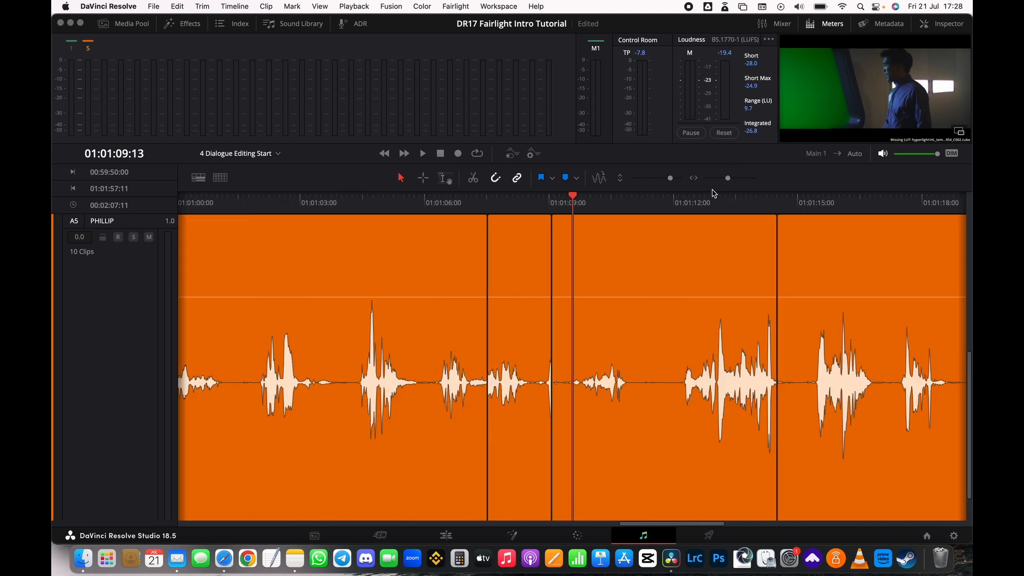
click(393, 203)
click(491, 207)
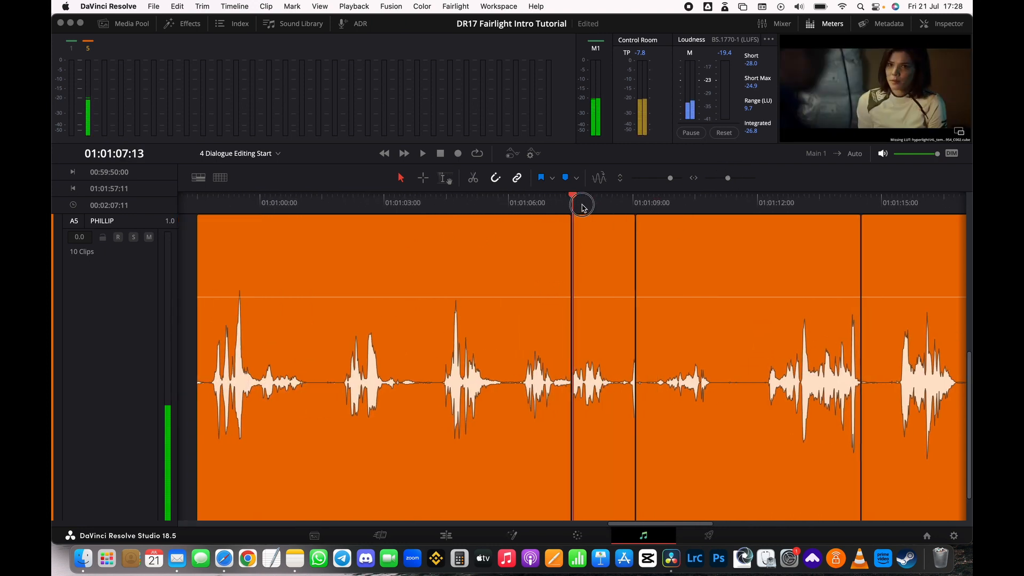
drag(470, 206, 508, 207)
key(space)
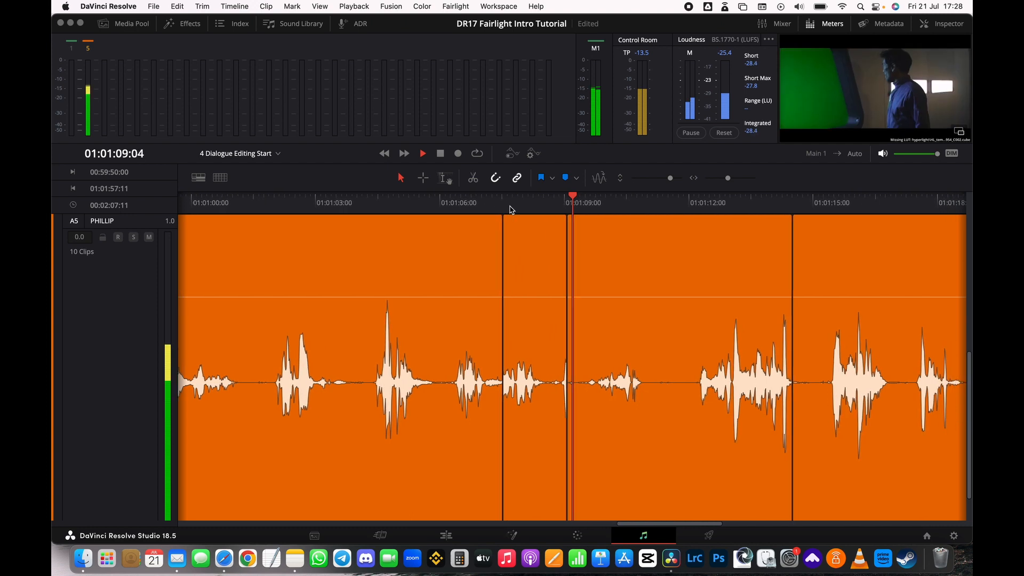
key(space)
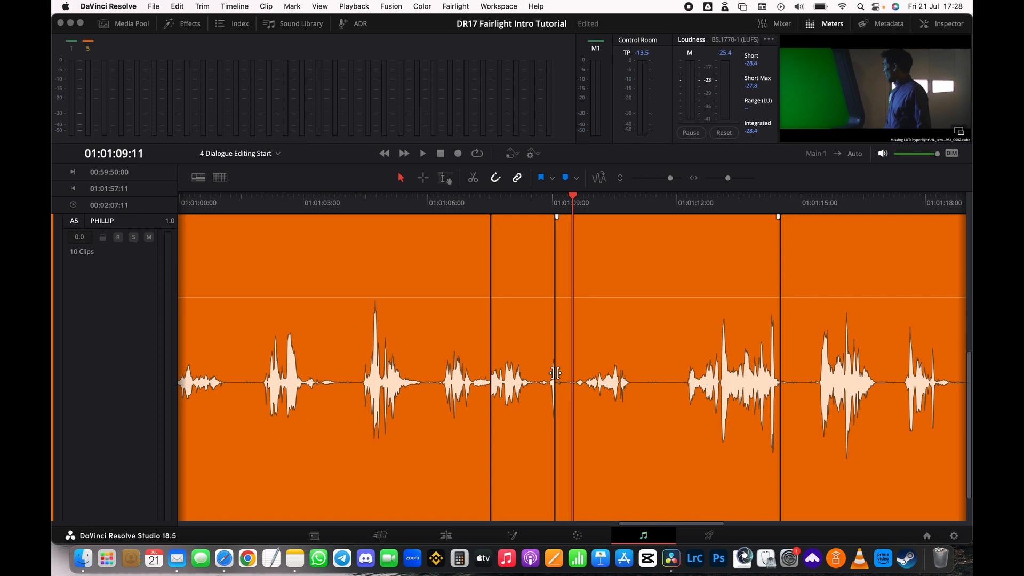
Change the clip colour of the short A5 clip just before 01:01:09:00 to Purple.
right_click(523, 314)
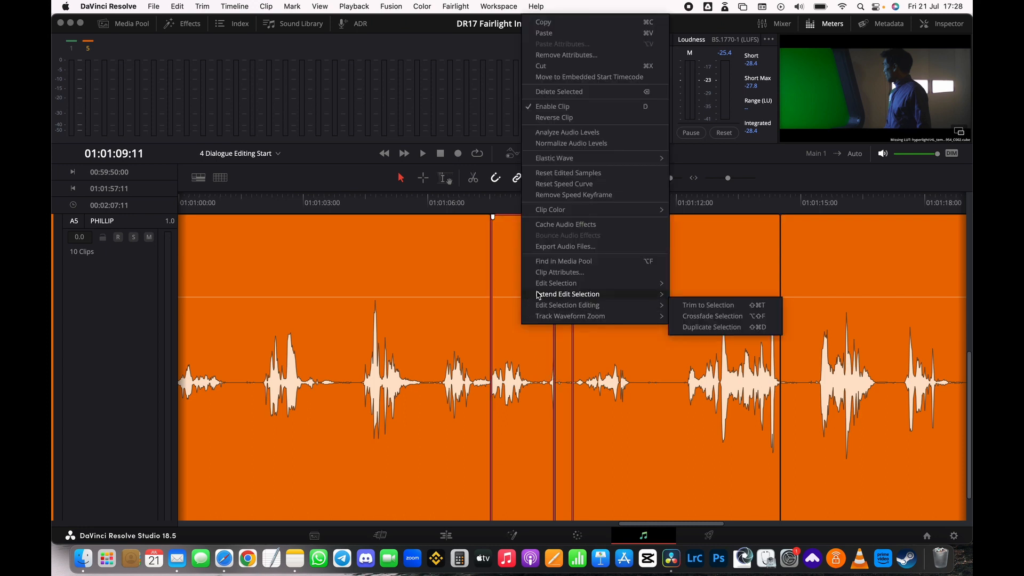
mouse_move(542, 287)
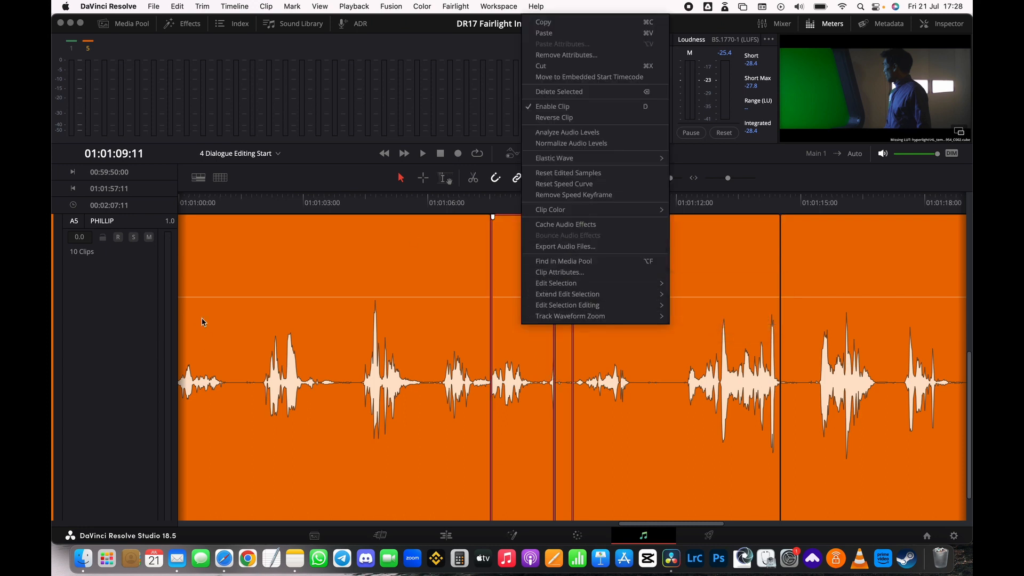
mouse_move(569, 308)
mouse_move(599, 211)
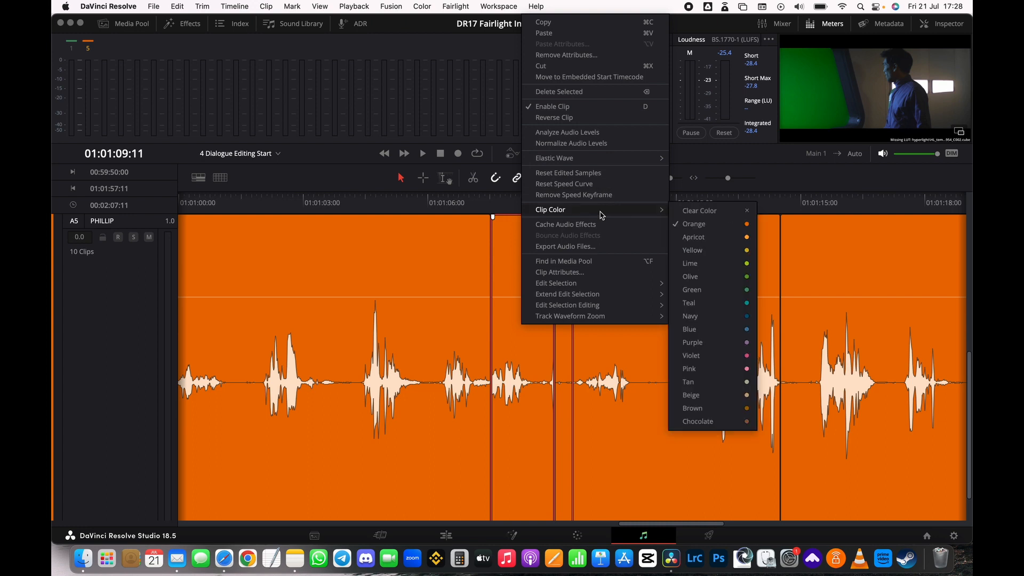
click(710, 342)
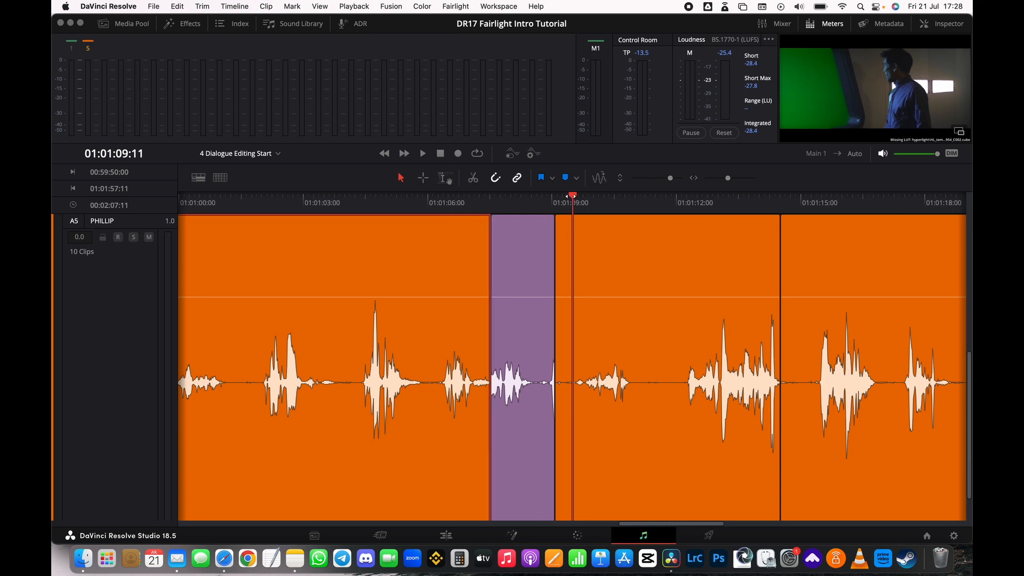
Extend the purple A5 clip's start back to about 01:01:07:10 and trim its end to about 01:01:08:21, cutting off the final sound.
drag(569, 196, 533, 198)
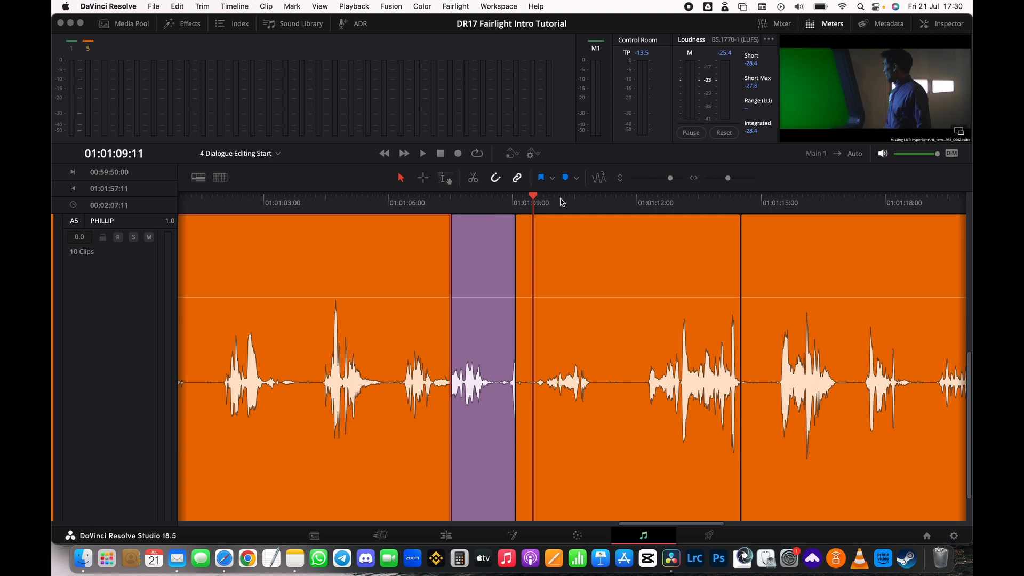
drag(562, 202, 601, 210)
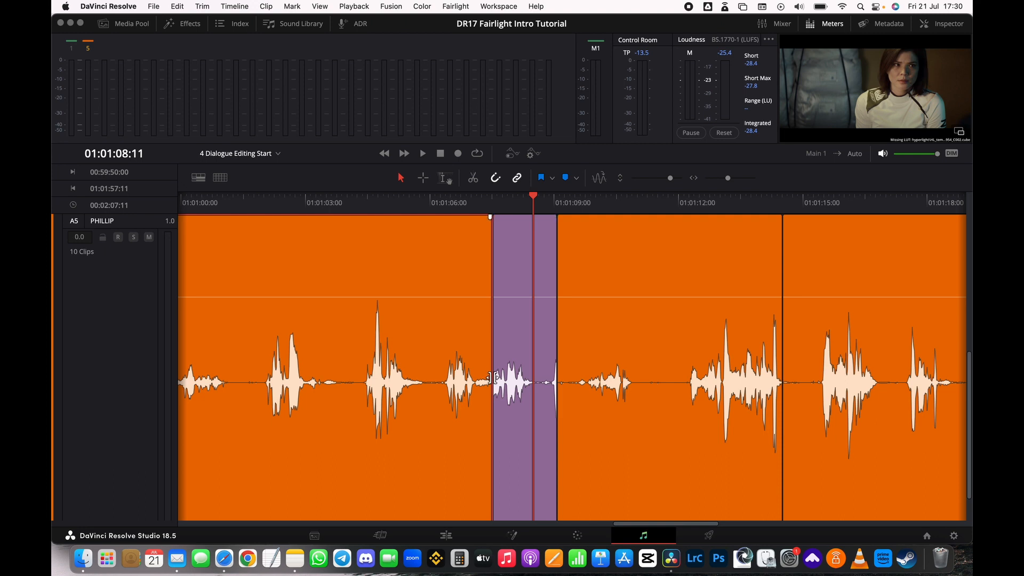
drag(491, 378, 497, 377)
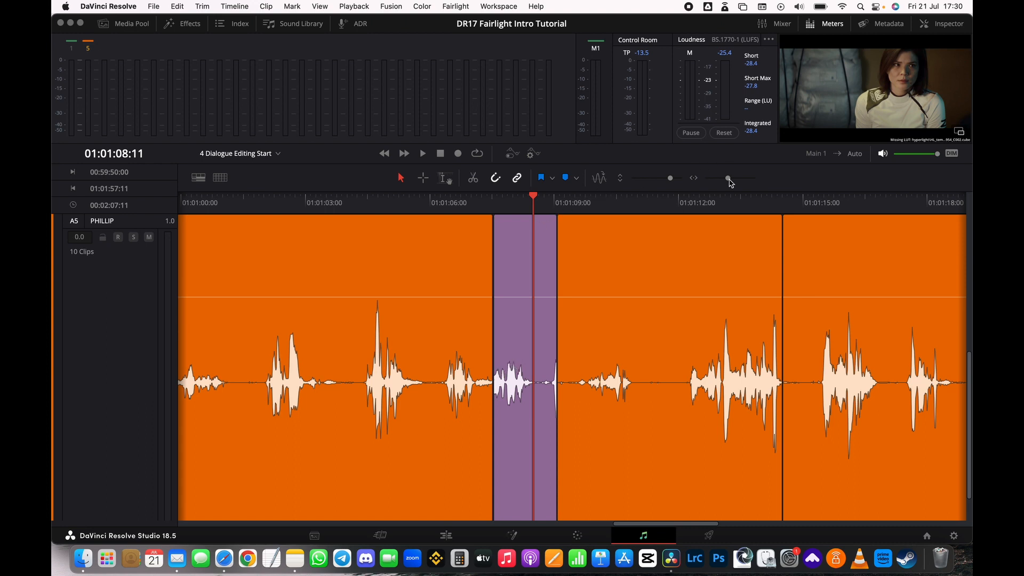
drag(728, 177, 732, 181)
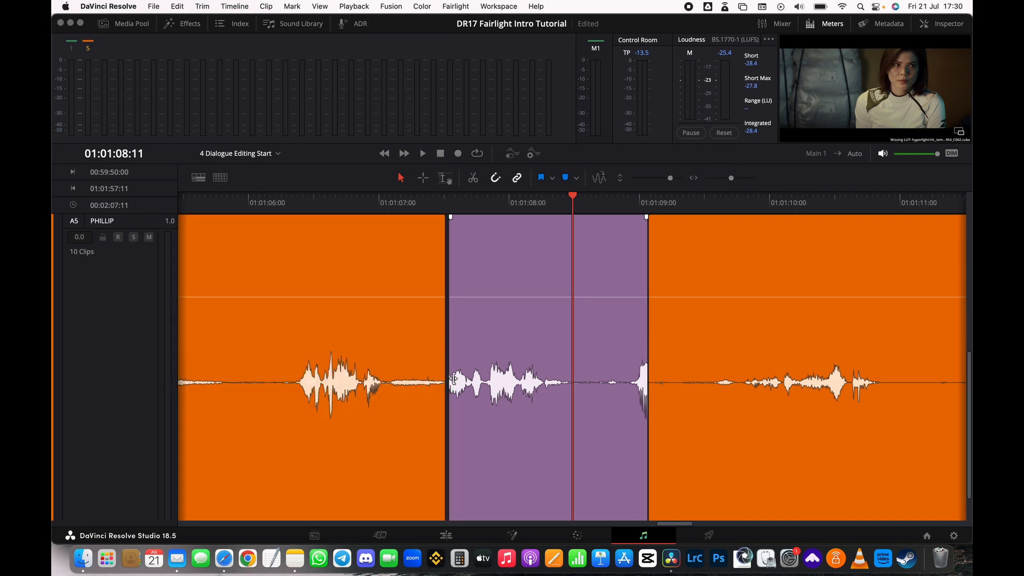
drag(454, 378, 439, 379)
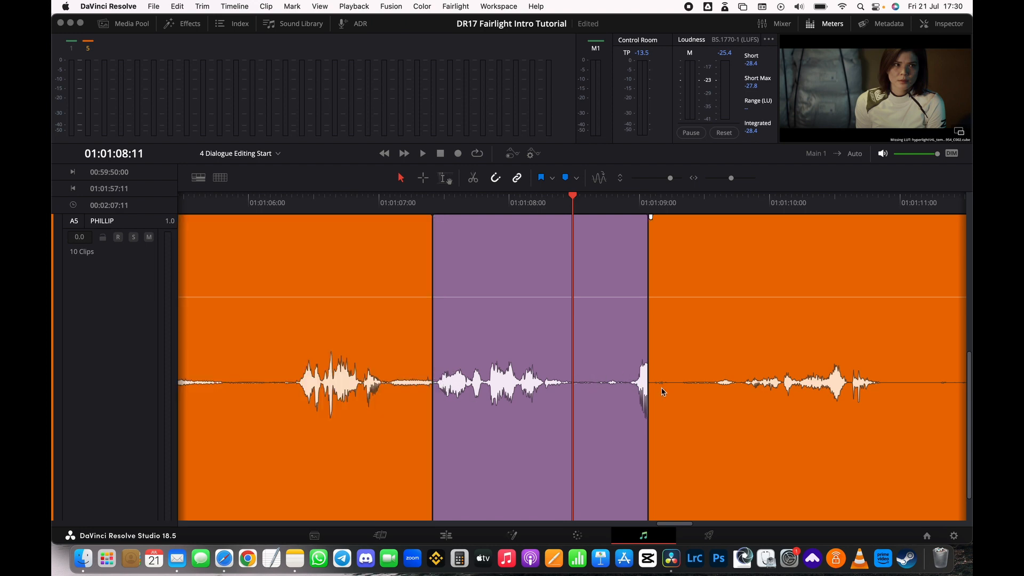
drag(643, 382, 620, 394)
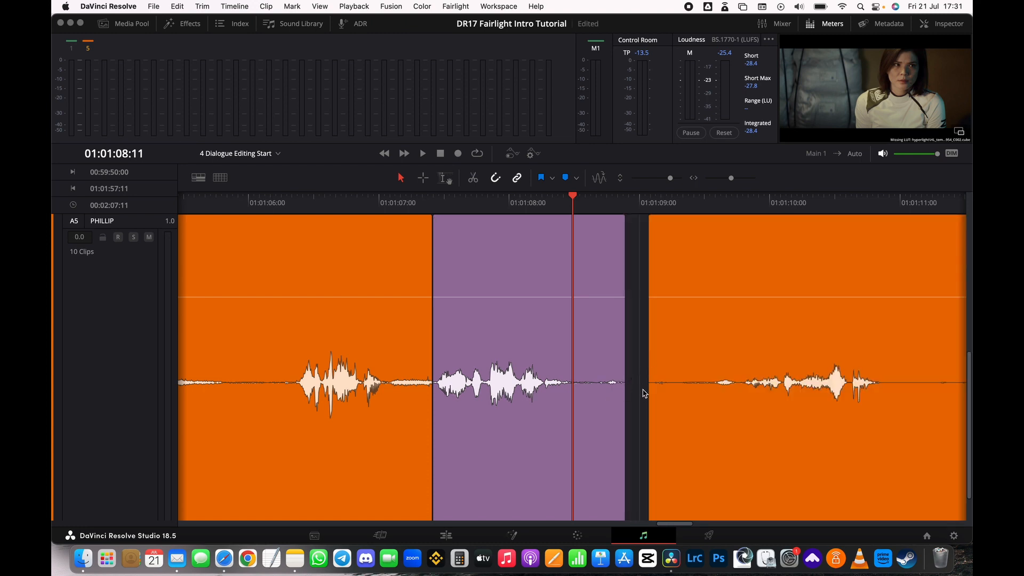
key(super+s)
Play backwards and forwards across the purple clip and its neighbours on A5 to review both trimmed edits.
key(j)
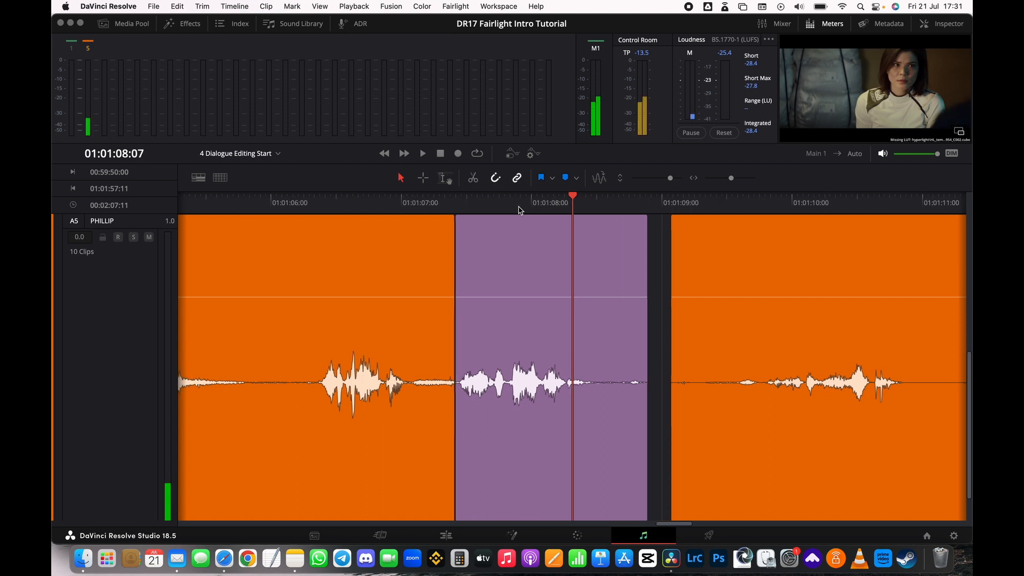
key(k)
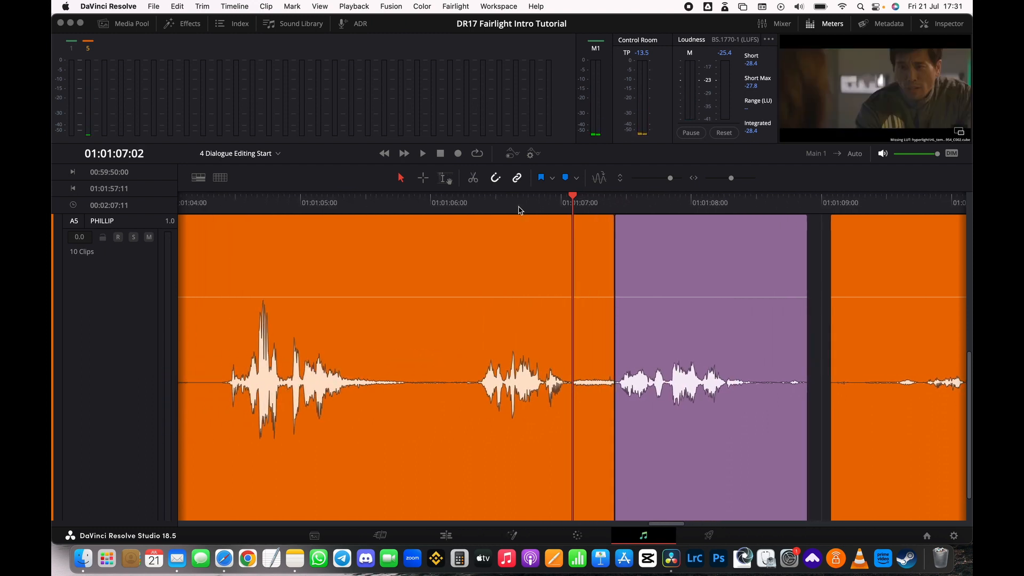
key(l)
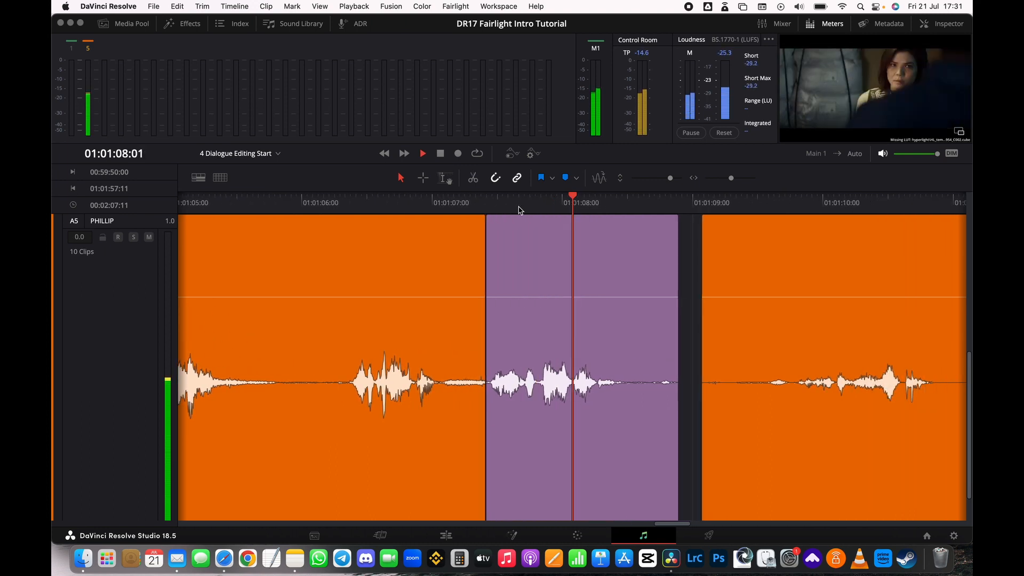
key(k)
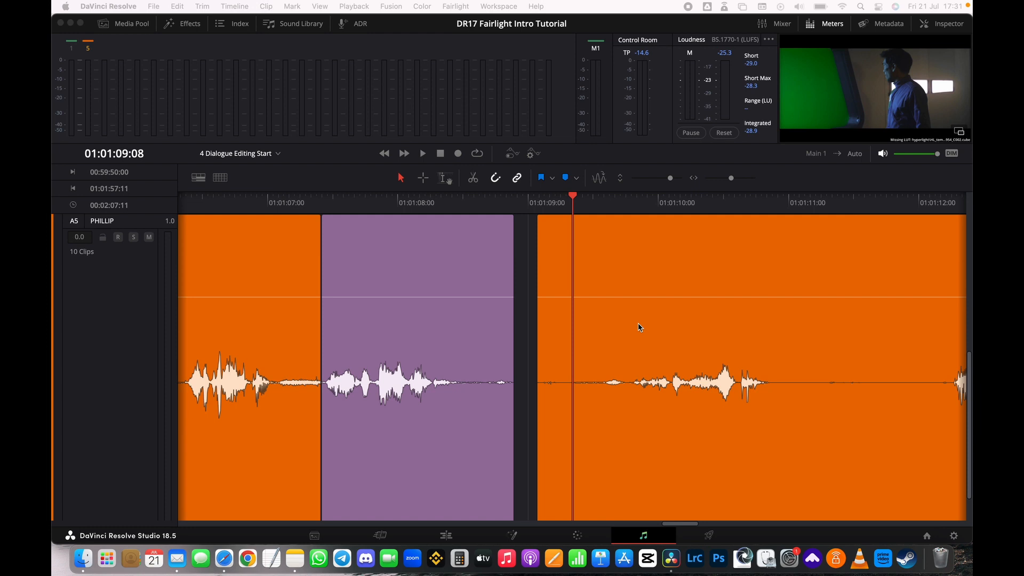
click(639, 326)
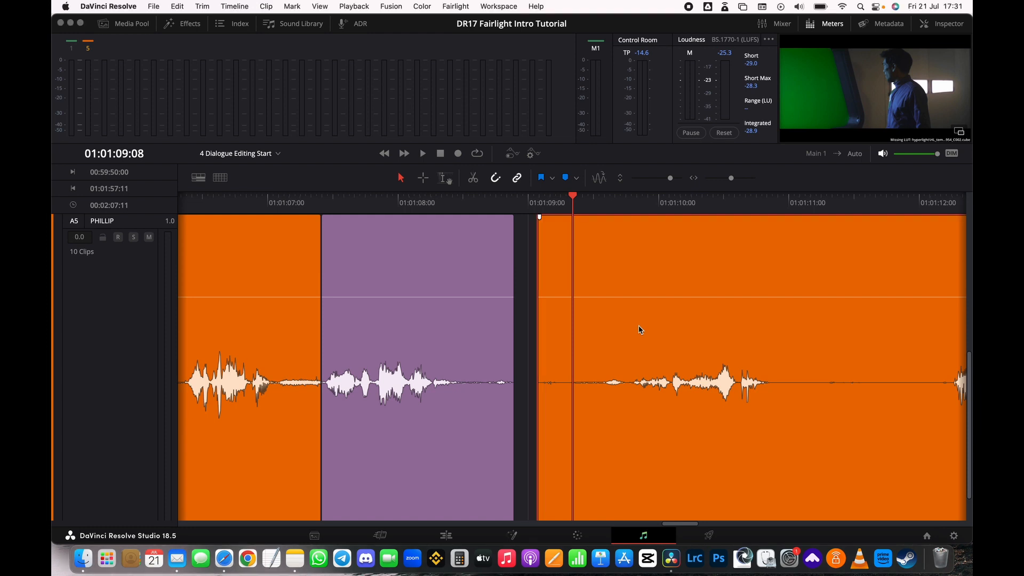
key(alt+l)
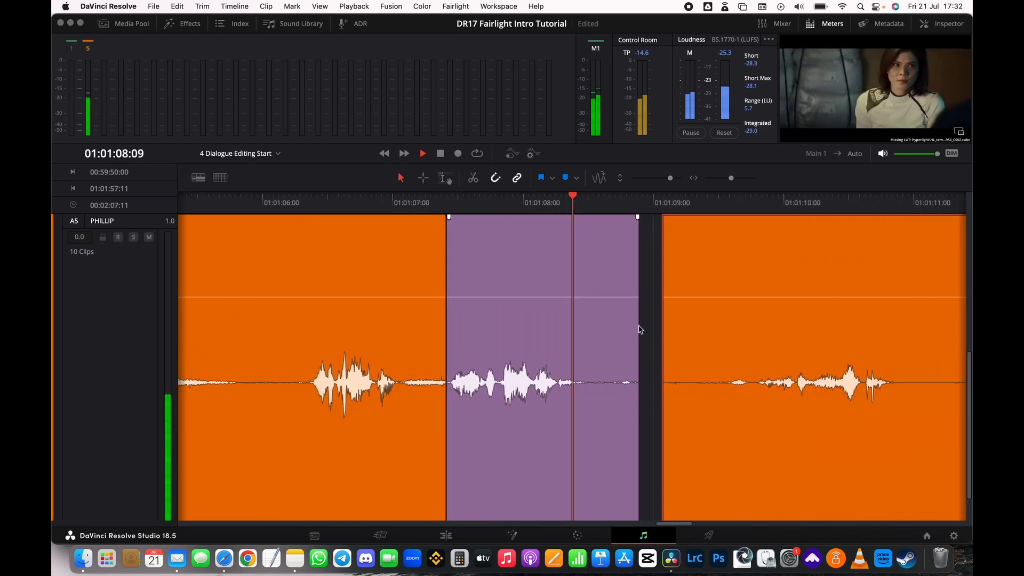
key(space)
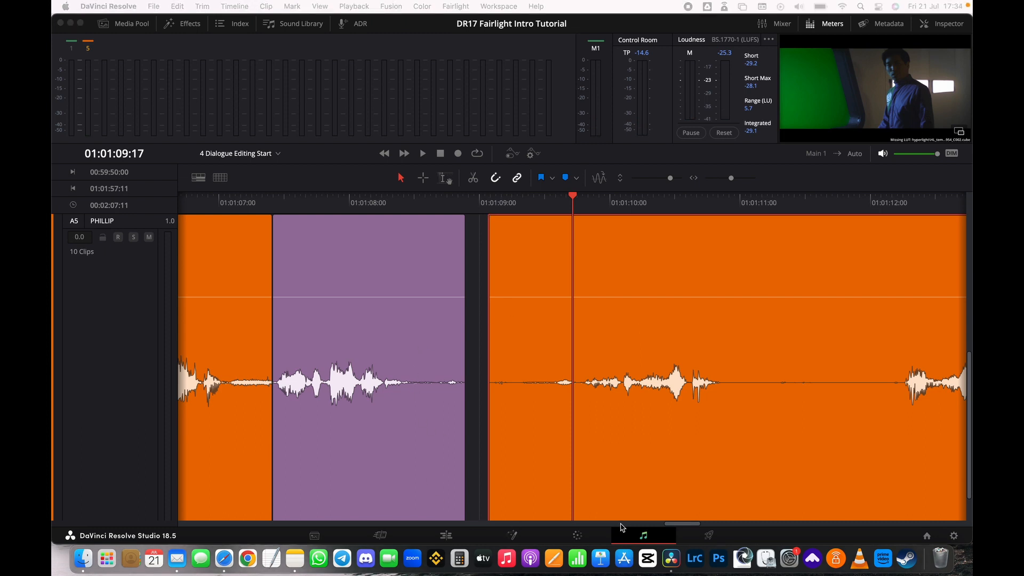
Select the range 01:01:06:04 to 01:01:08:16 across the orange-to-purple edit on A5 and loop its playback from In to Out.
scroll(677, 528, left, 10)
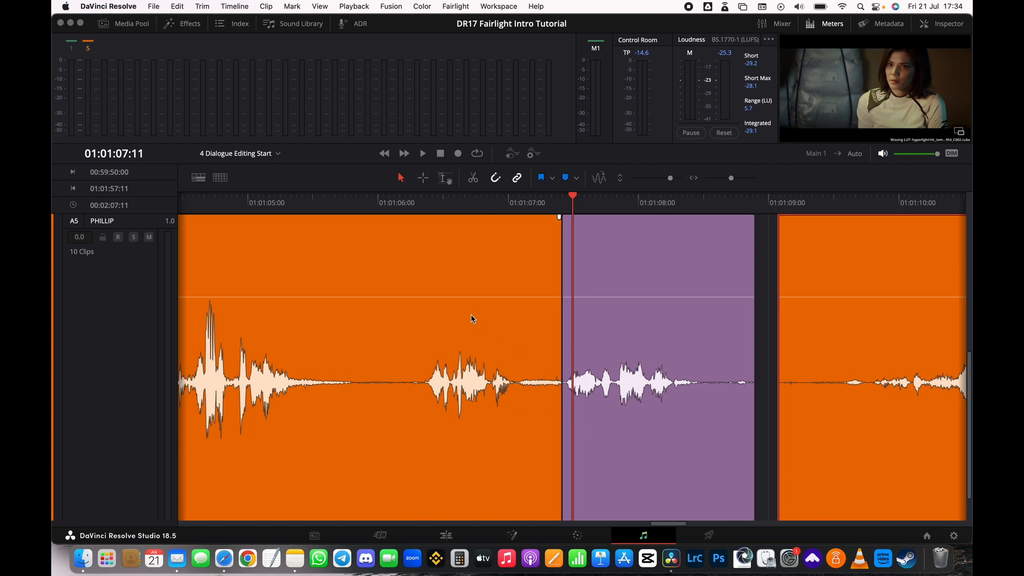
click(423, 177)
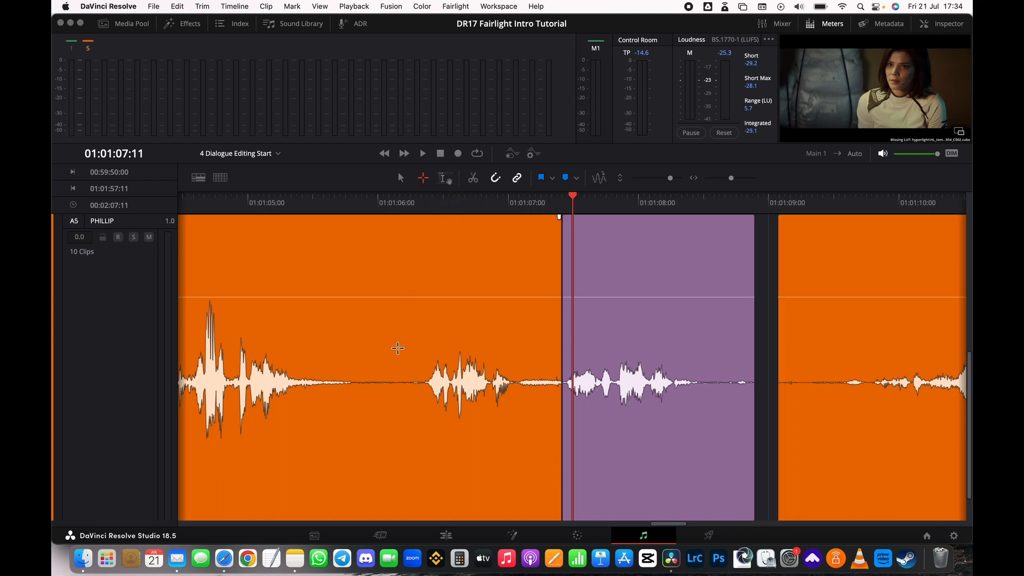
drag(401, 344, 725, 430)
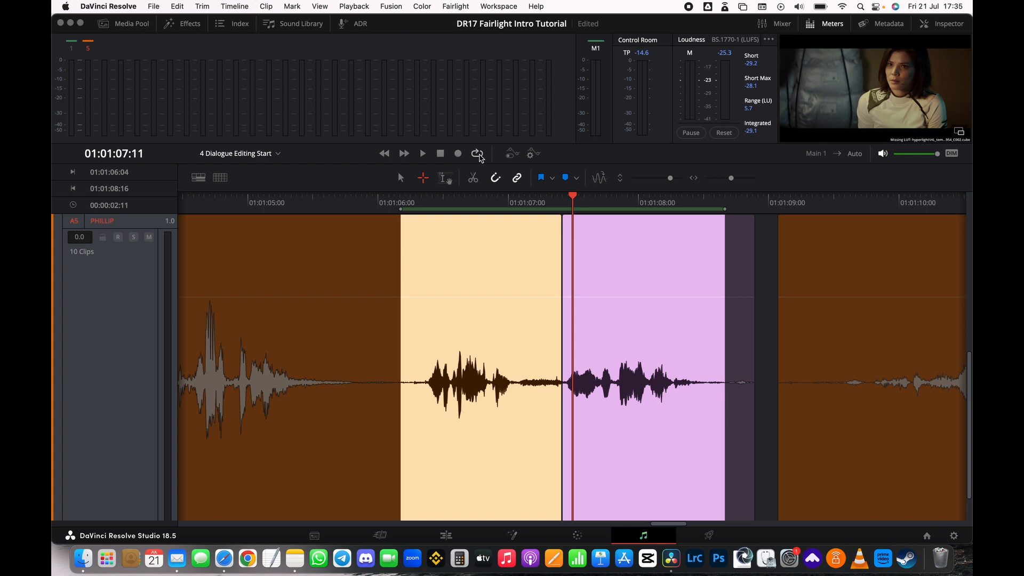
click(478, 154)
click(354, 6)
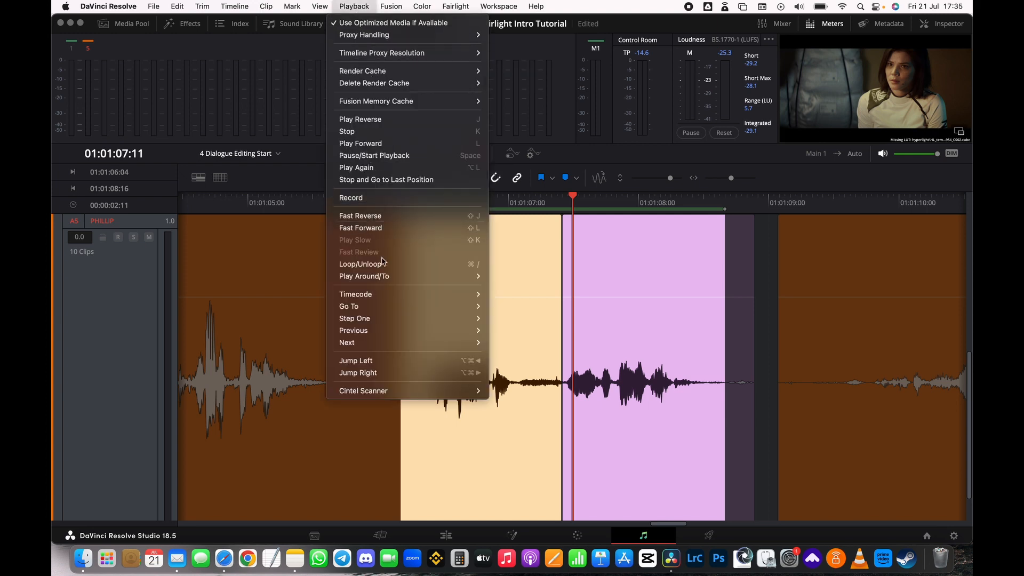
mouse_move(372, 280)
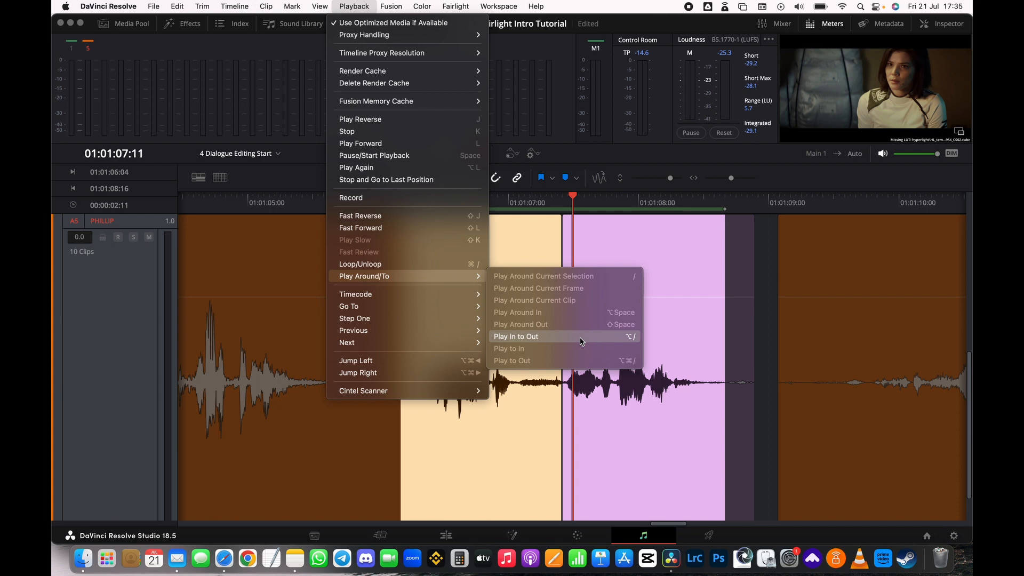
click(626, 343)
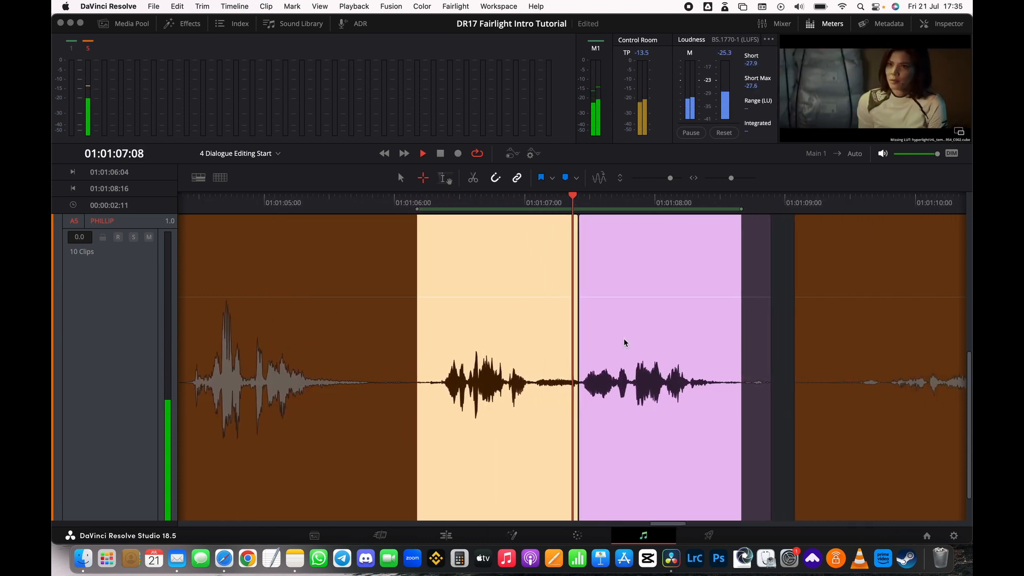
key(space)
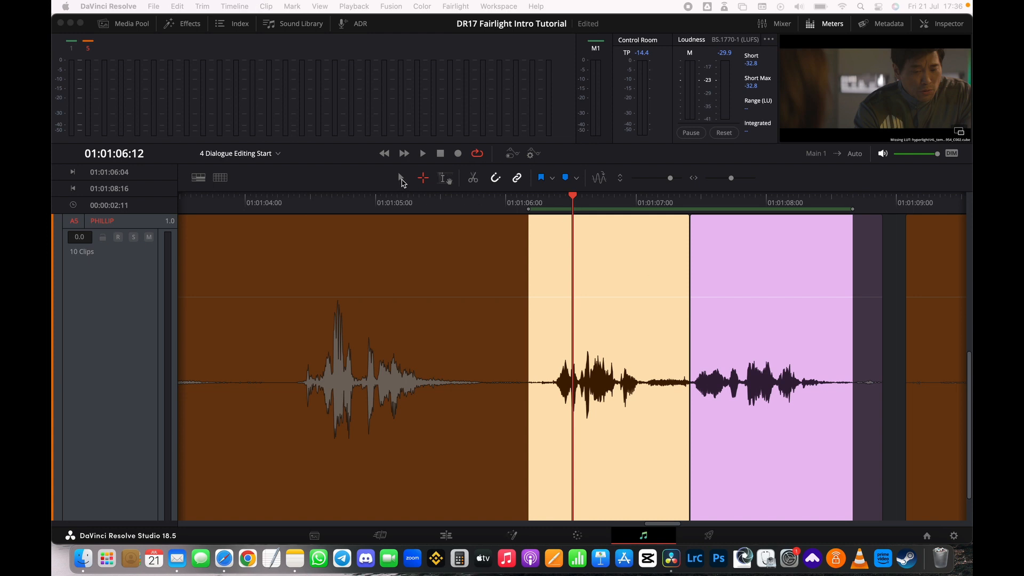
Return to the pointer tool, park at 01:01:07:12 and reduce the track height to show both A1 and A5.
click(401, 180)
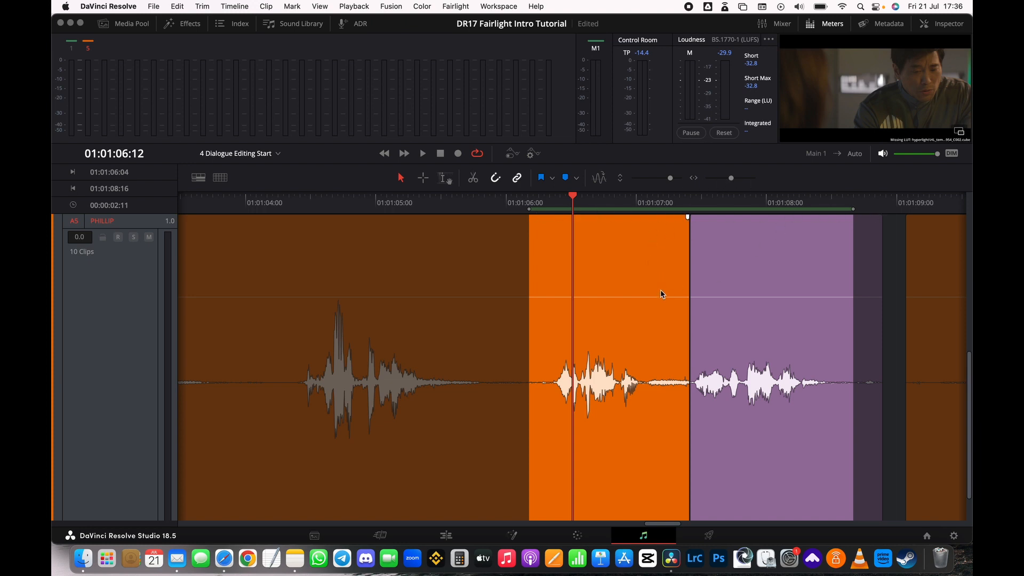
scroll(559, 319, down, 2)
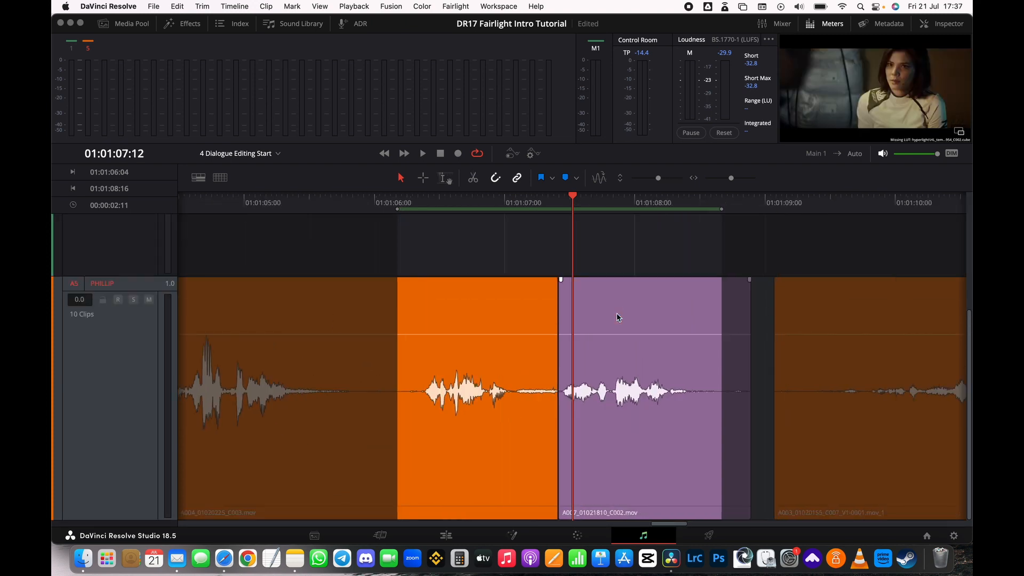
key(shift+Left)
scroll(617, 315, up, 2)
scroll(619, 315, down, 3)
scroll(623, 319, down, 2)
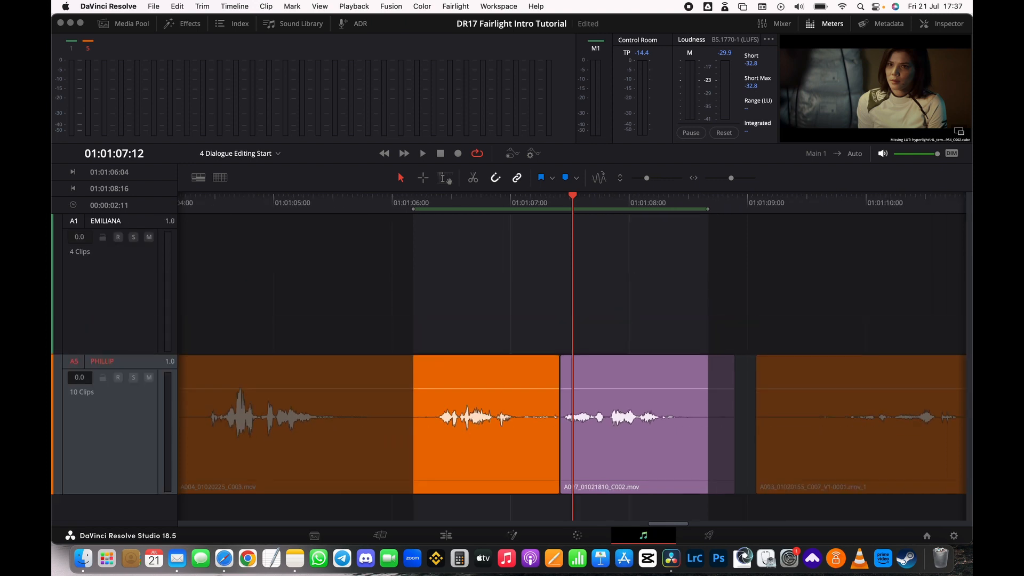
scroll(625, 320, down, 2)
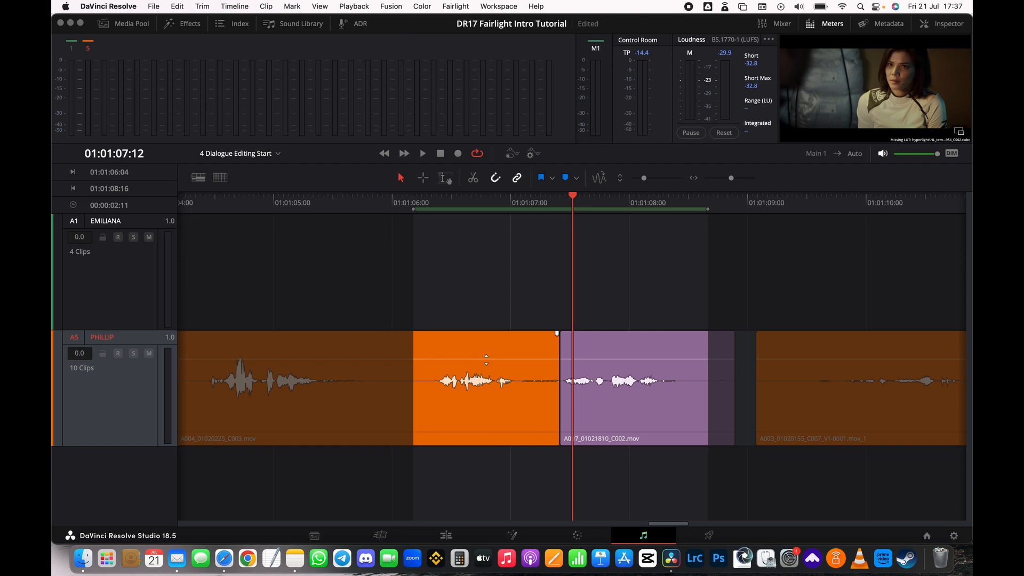
Add volume keyframes at about 01:01:06:20 and 01:01:07:02 on the orange clip before the purple one, and raise the level after the second.
drag(486, 359, 488, 358)
key(super+s)
alt+click(490, 359)
key(super+s)
click(543, 357)
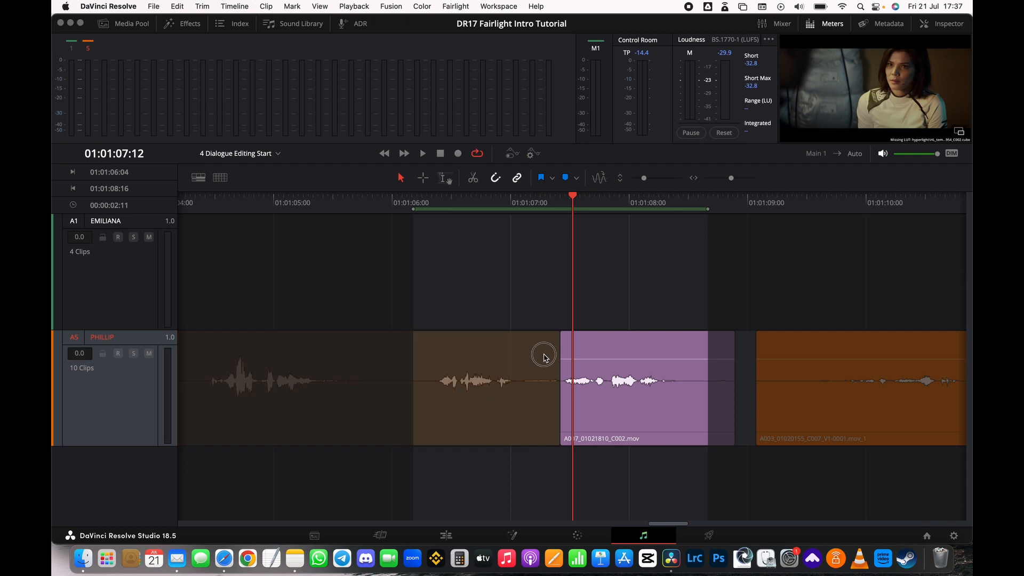
click(543, 358)
drag(543, 358, 542, 343)
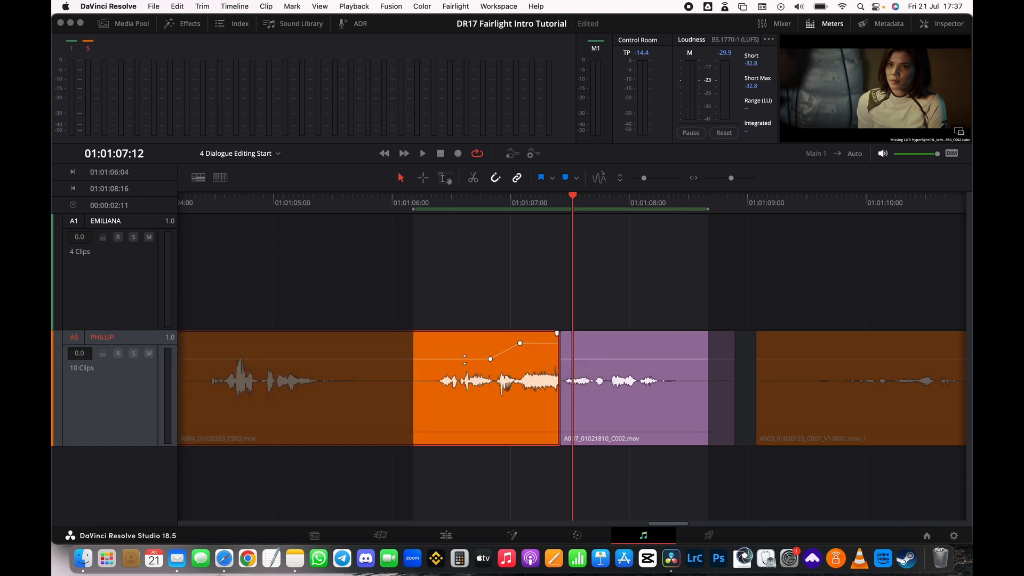
drag(465, 359, 466, 361)
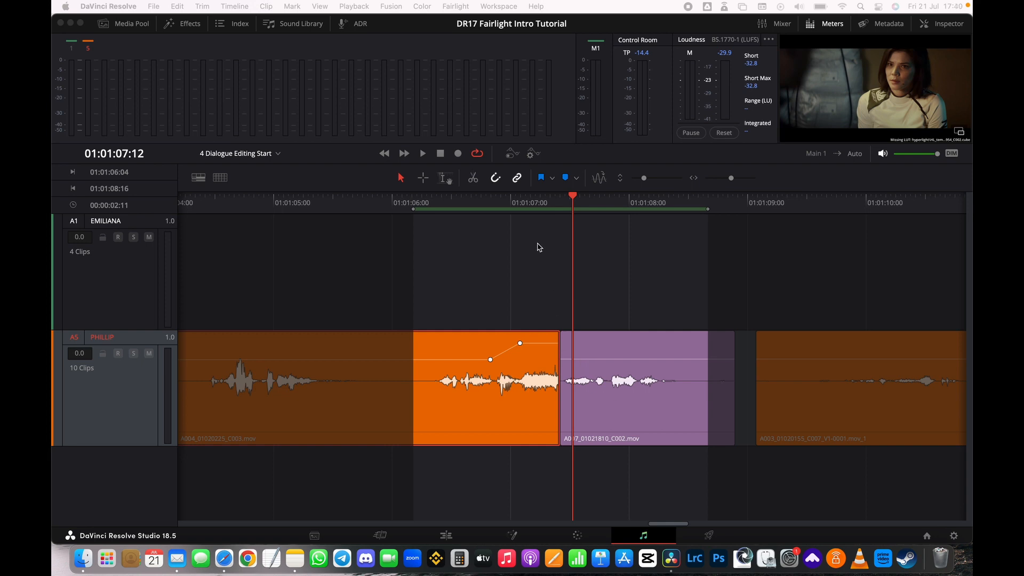
Scrub back and forth across the keyframed end of the orange A5 clip while watching the A5 meter.
click(516, 202)
drag(515, 202, 576, 206)
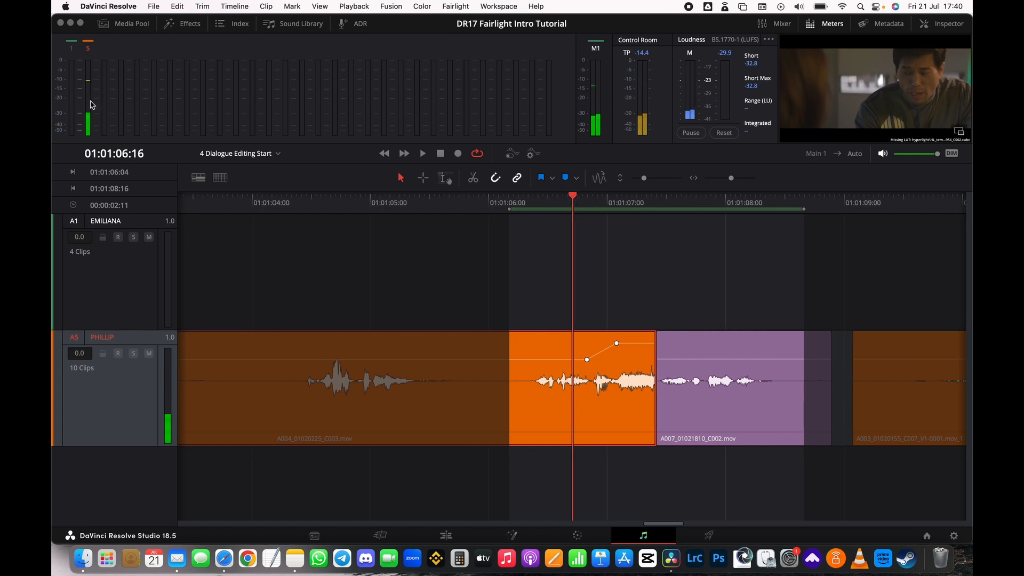
drag(521, 202, 443, 208)
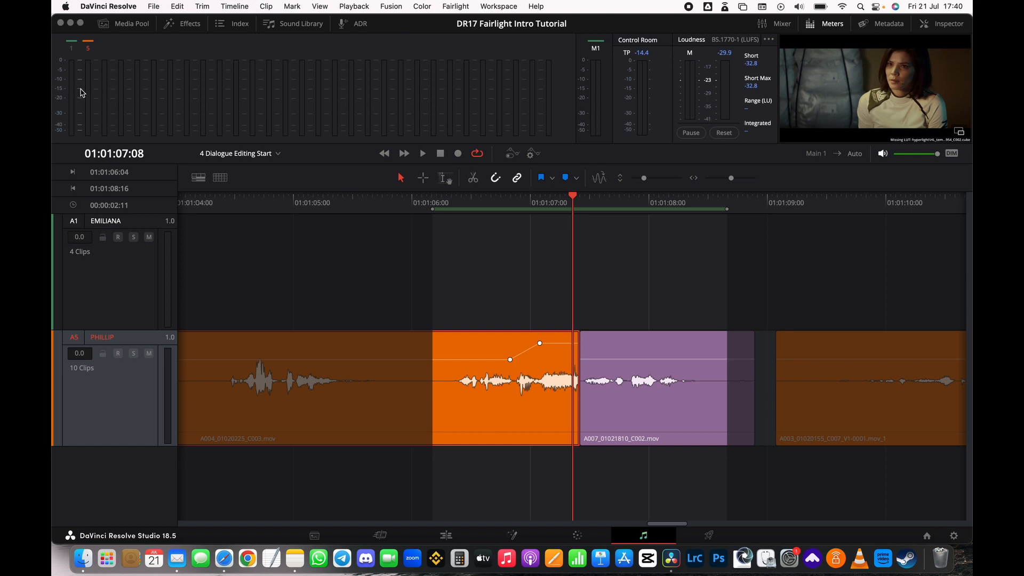
drag(491, 203, 606, 206)
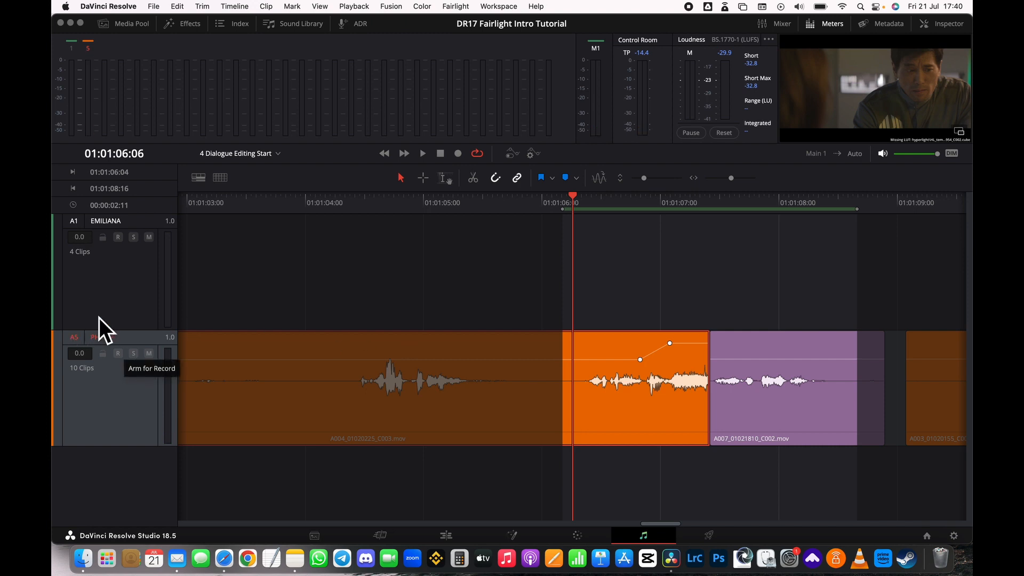
drag(609, 208, 579, 212)
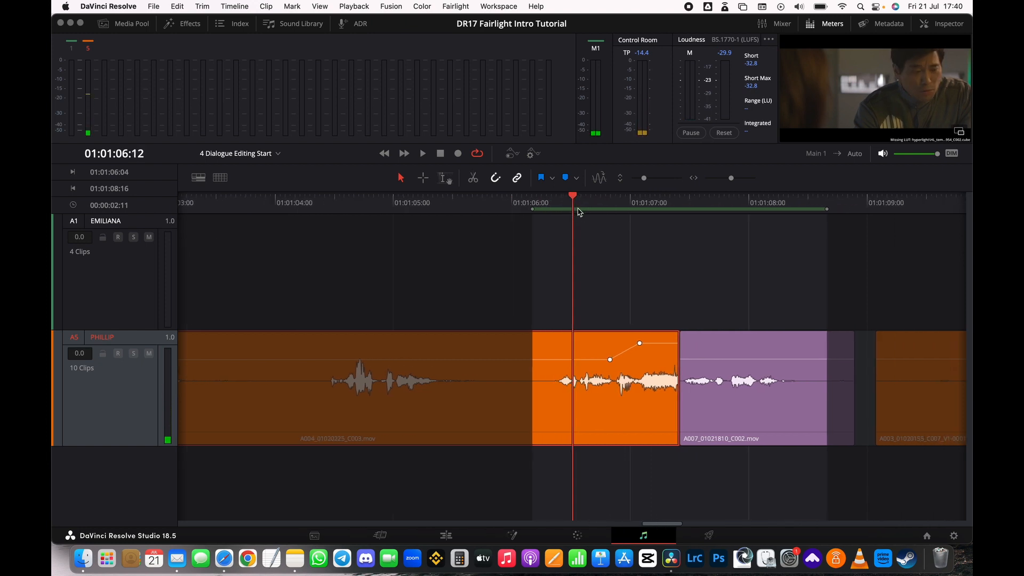
Play the looped range to check how the raised clip ending leads into the purple clip.
key(space)
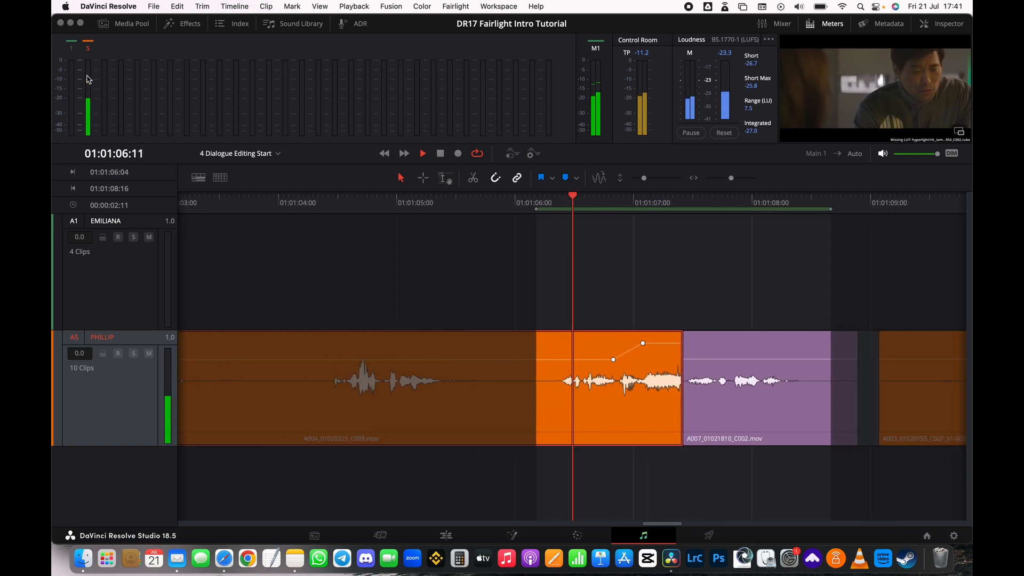
key(space)
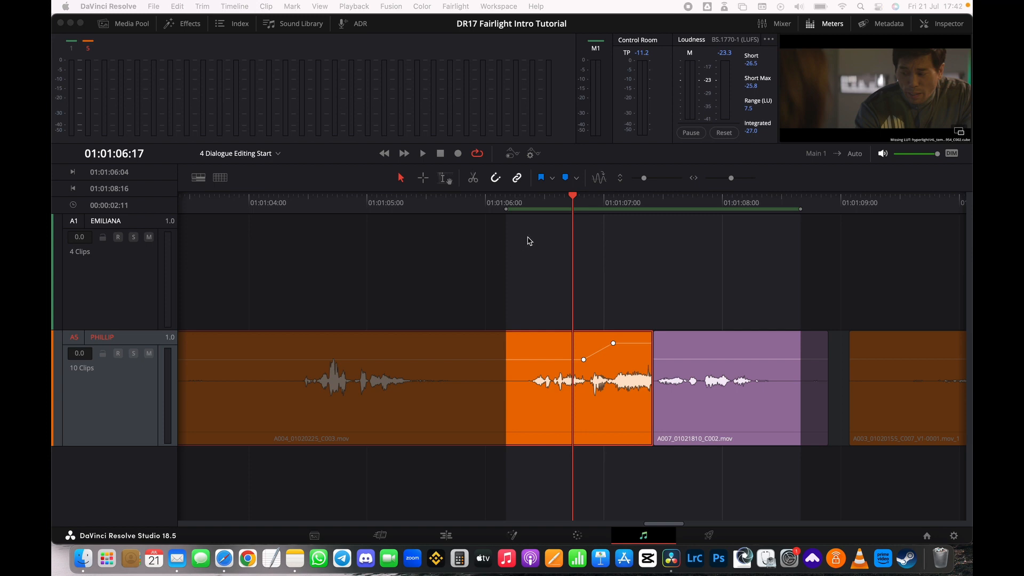
drag(559, 195, 579, 204)
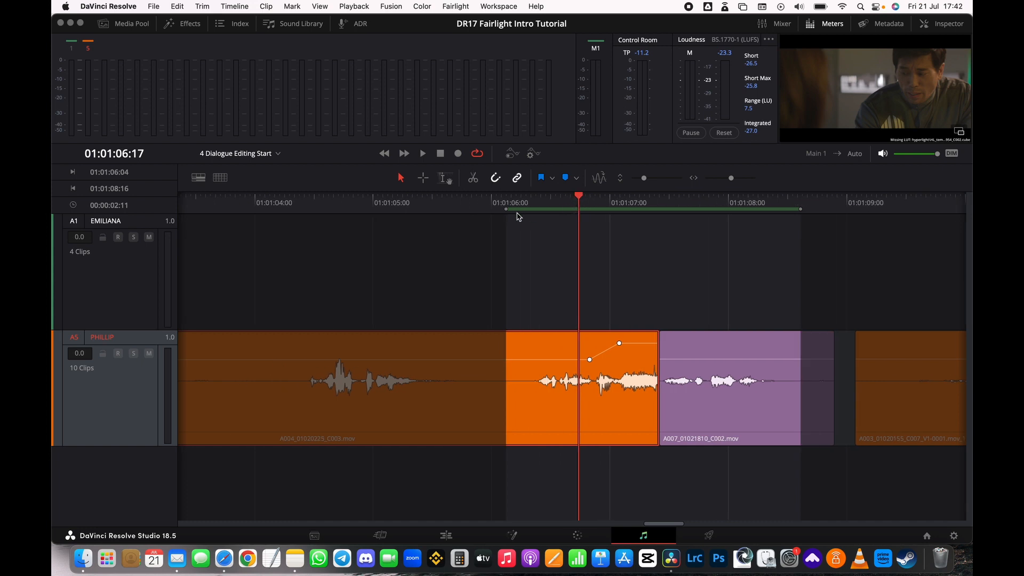
key(space)
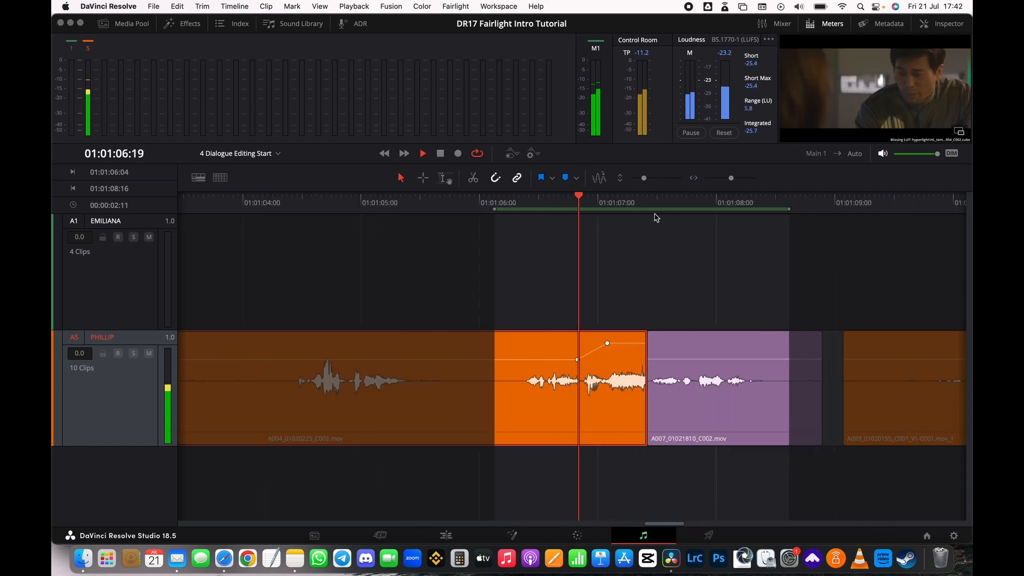
Play the looped edit with the Mixer shown to watch the PHILLIP channel level, and hide the Mixer again.
key(space)
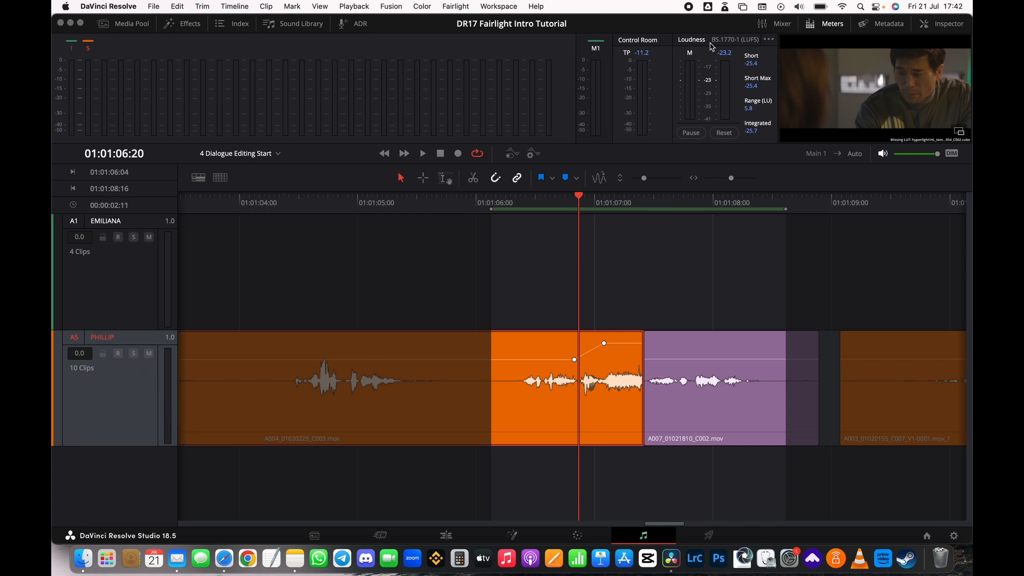
click(780, 24)
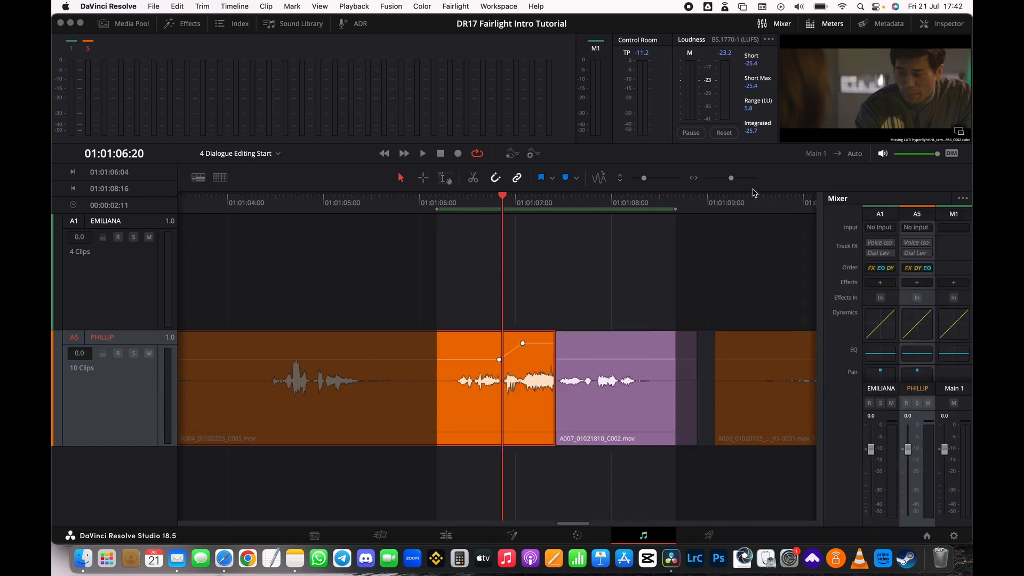
key(space)
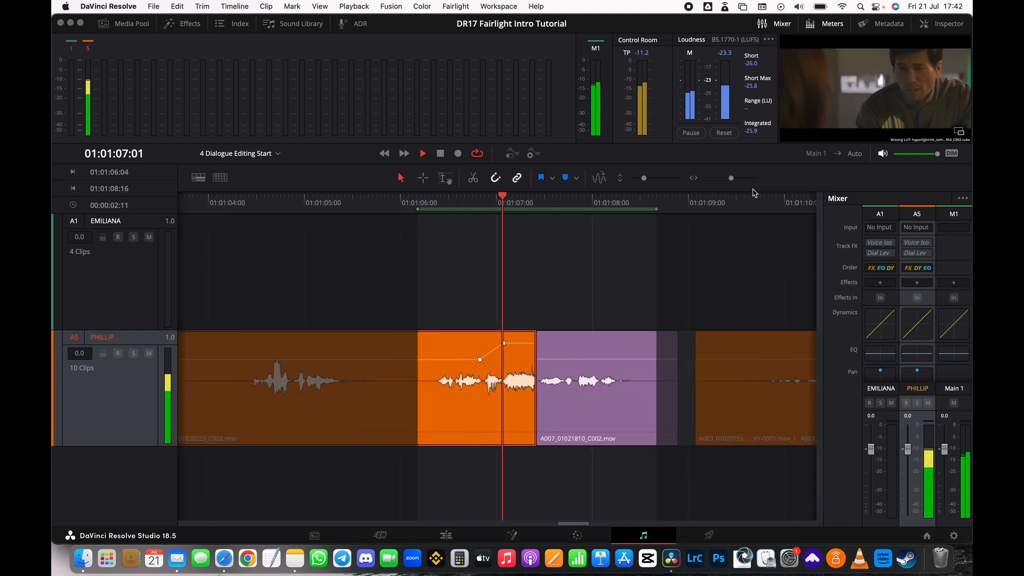
key(space)
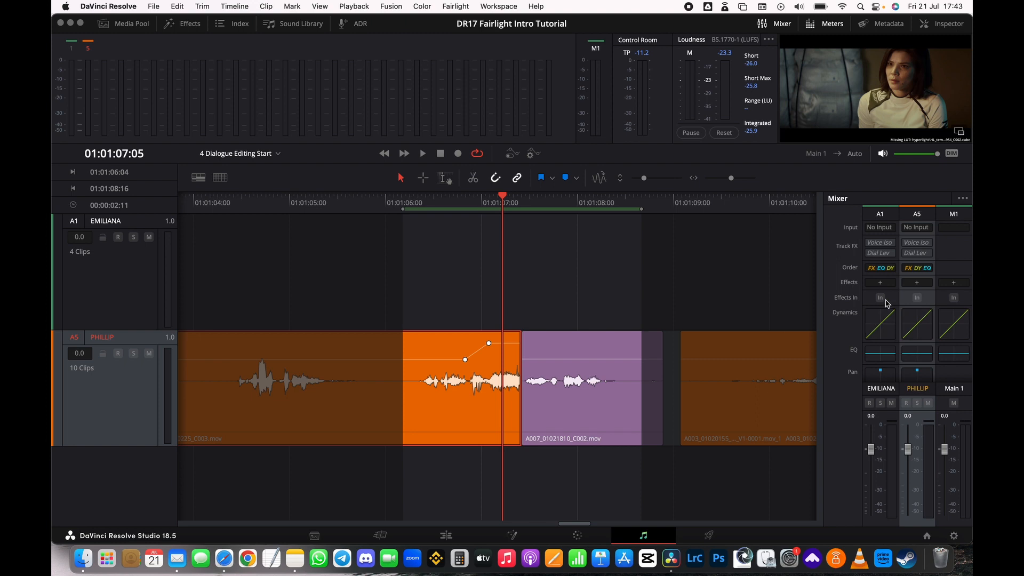
click(776, 25)
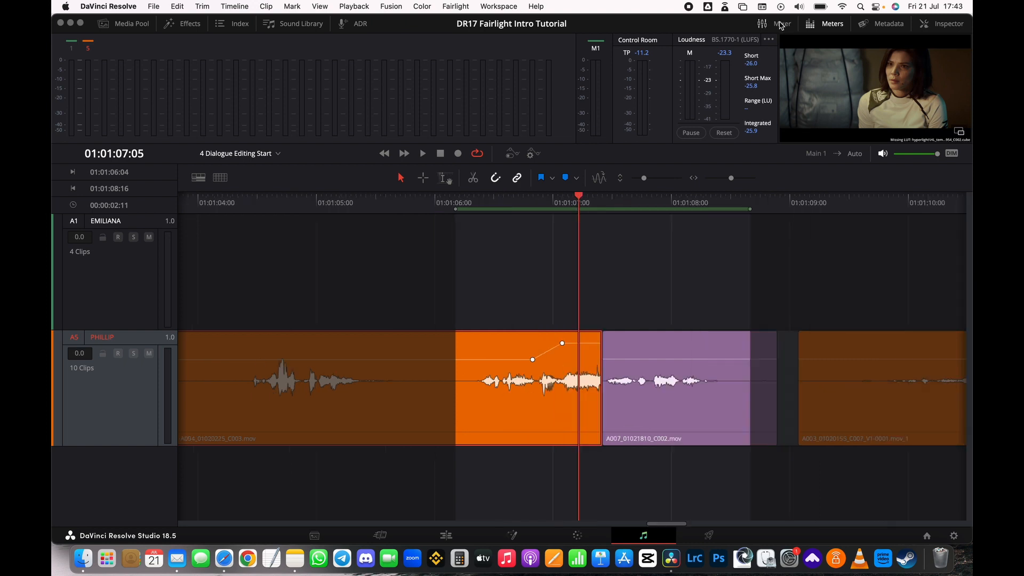
Hide the meters and add the Fairlight FX Meter to the A5 PHILLIP track, placing its window below the clips.
click(832, 27)
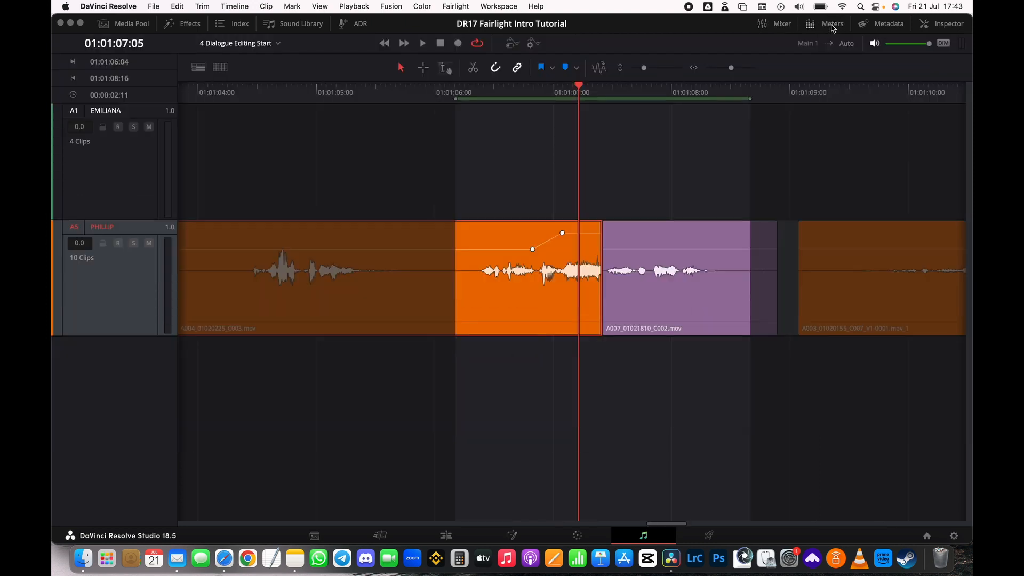
click(183, 27)
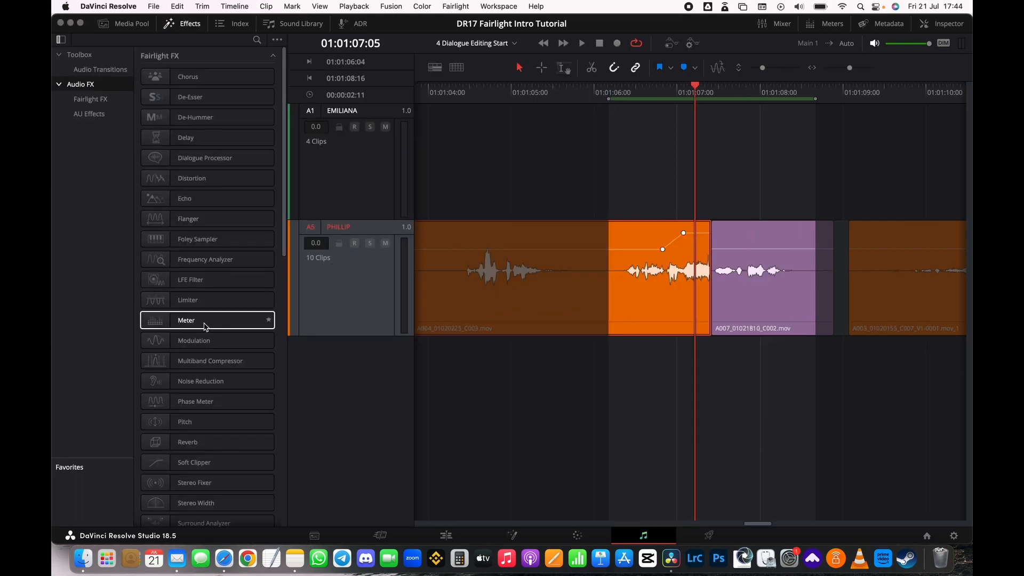
drag(204, 326, 350, 307)
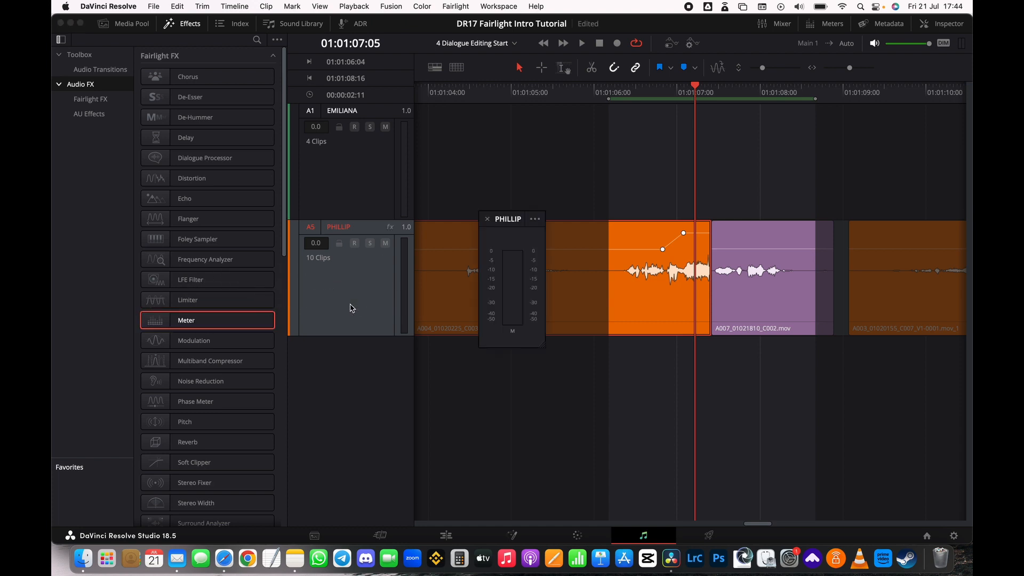
drag(512, 221, 479, 379)
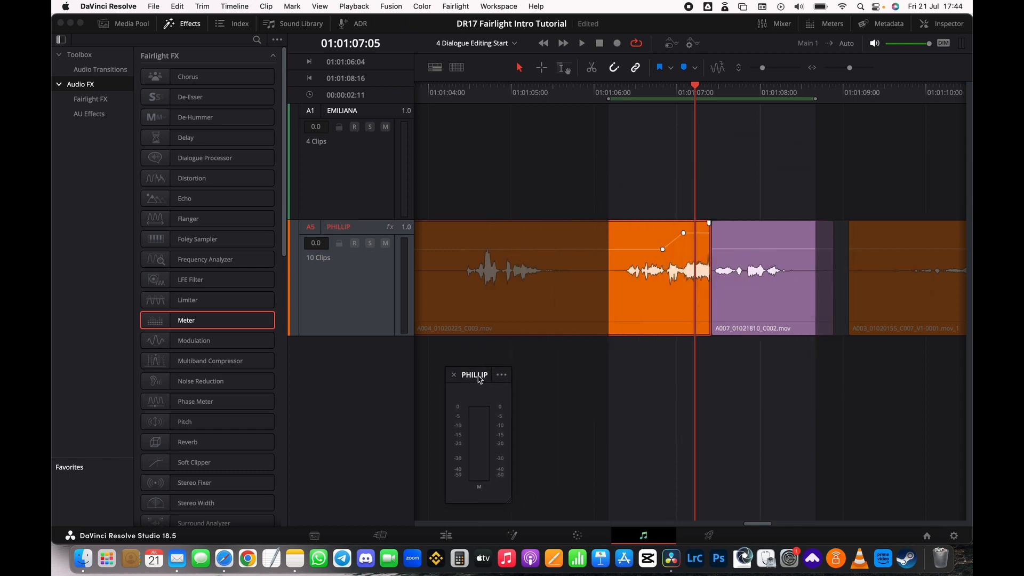
click(663, 348)
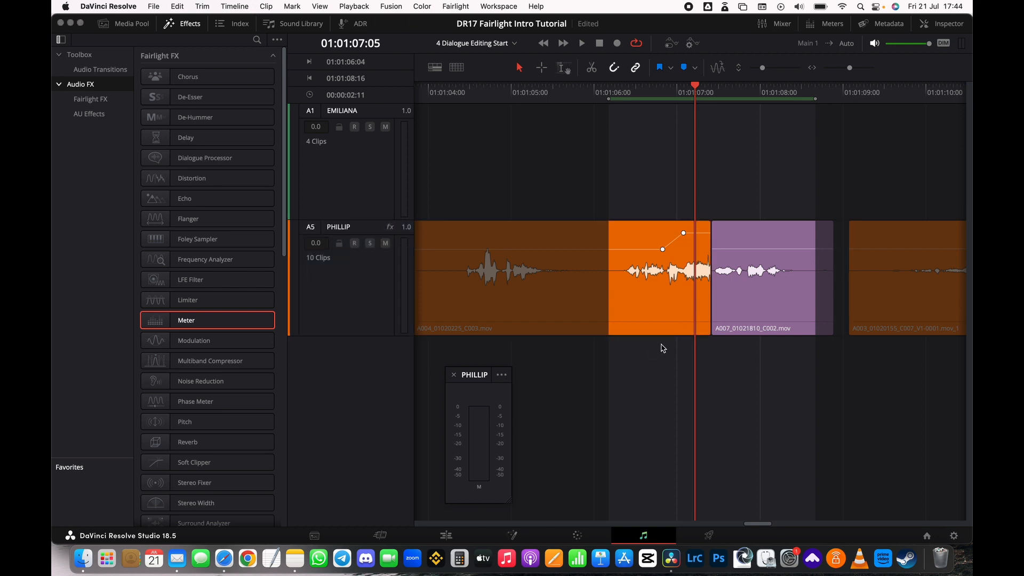
Play the section while watching PHILLIP's floating meter, move it clear above the tracks and close it.
key(space)
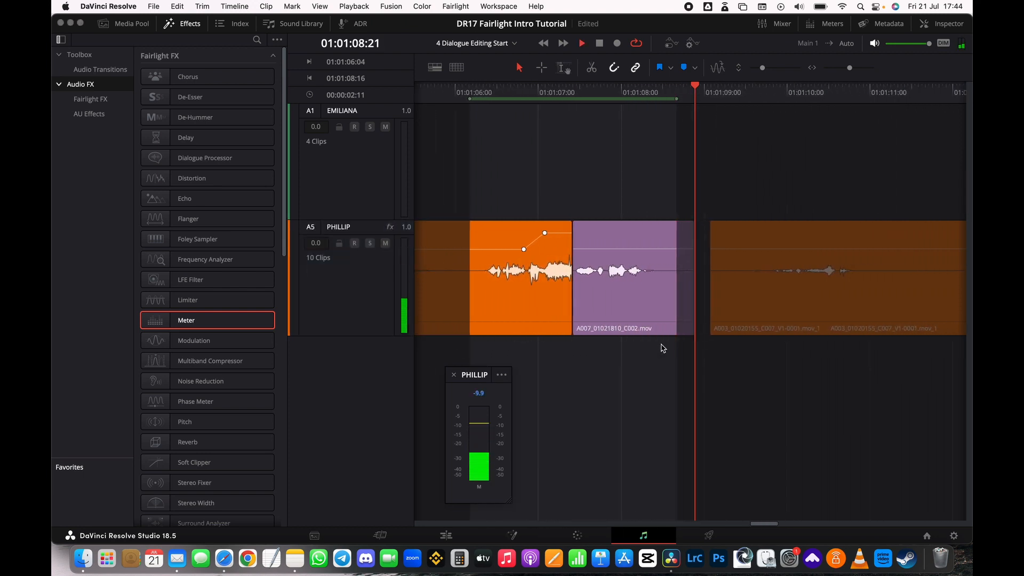
drag(474, 375, 898, 89)
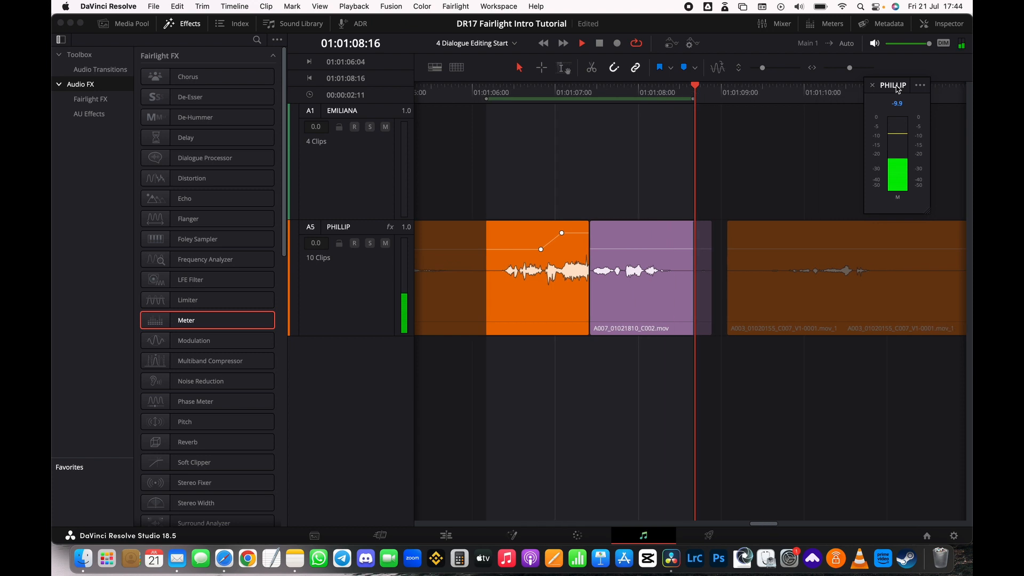
key(space)
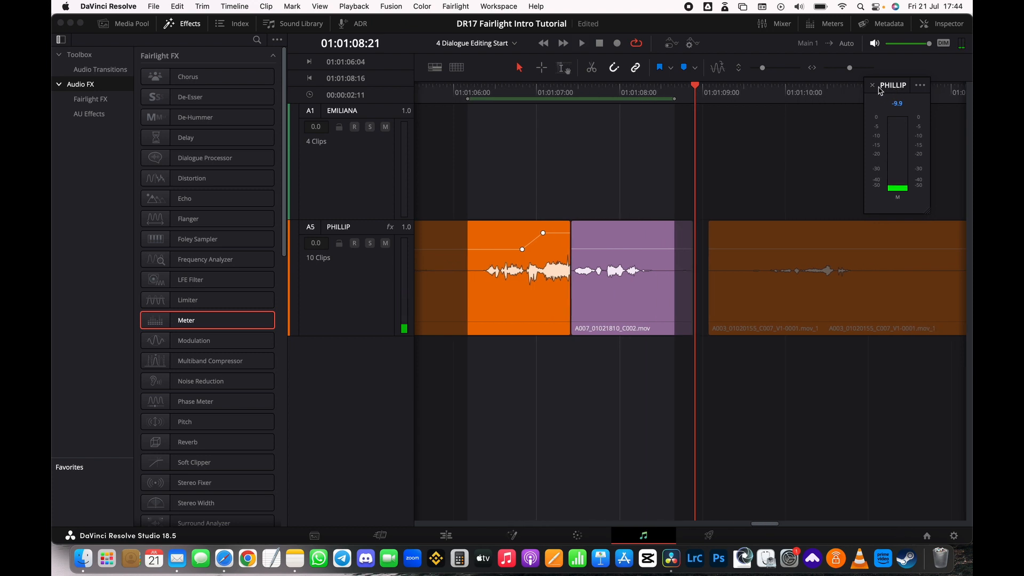
click(873, 86)
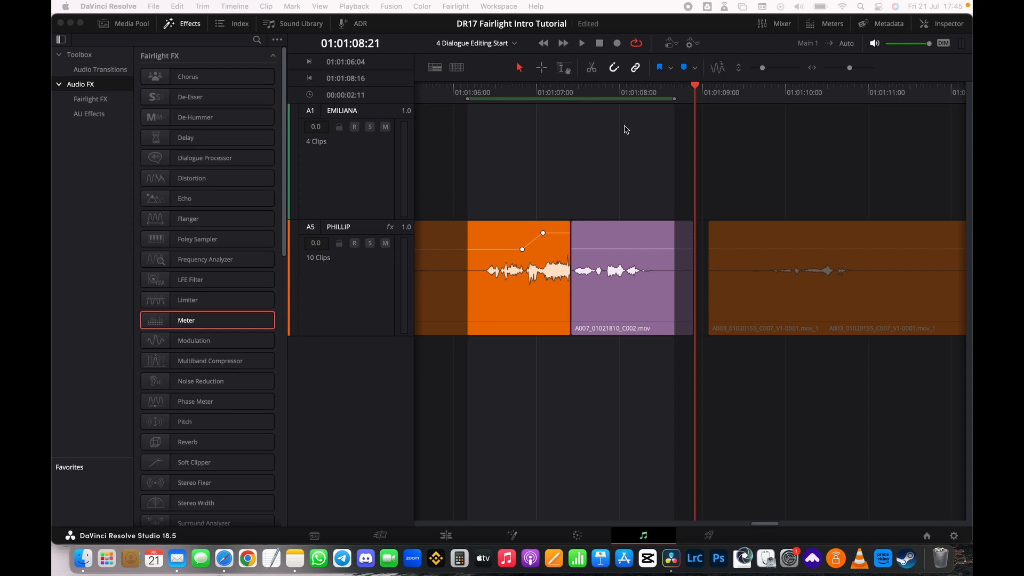
Raise the purple A007_01021810_C002.mov clip's volume slightly, bring it back down, and save the project with the effects library hidden.
click(614, 251)
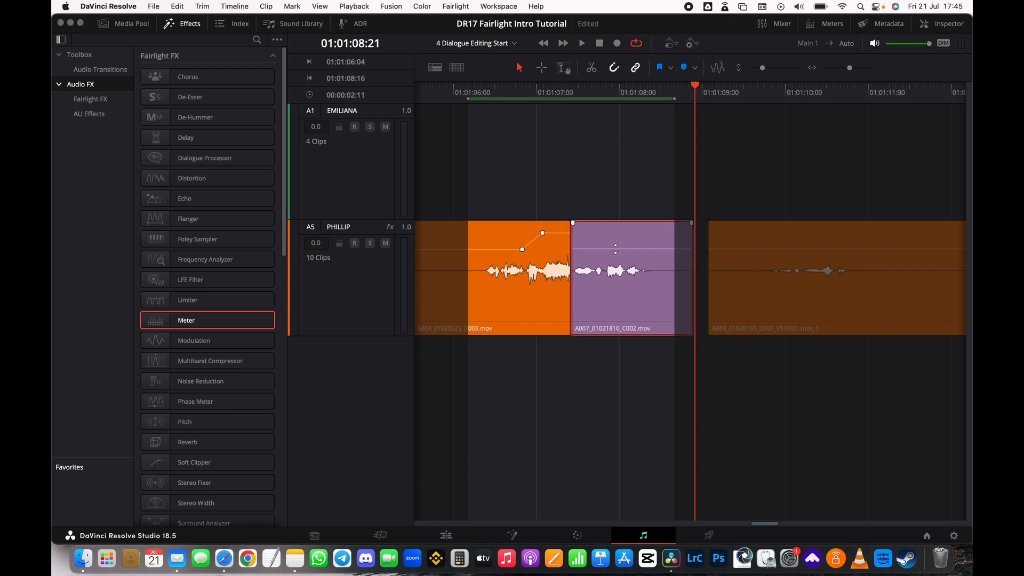
mouse_move(615, 249)
mouse_down()
mouse_move(616, 236)
mouse_move(617, 246)
mouse_up()
drag(646, 248, 646, 247)
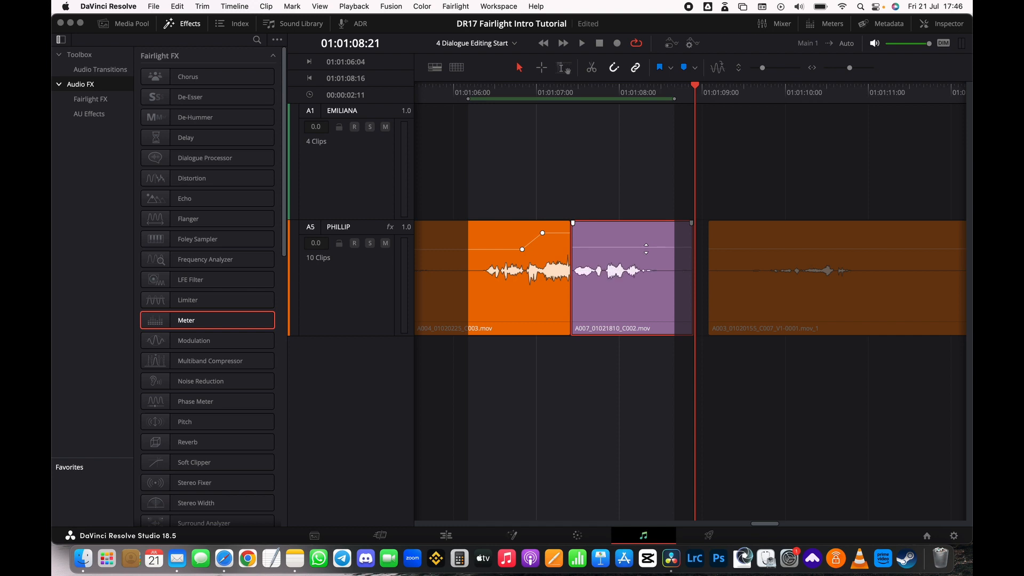
key(super+s)
drag(626, 247, 627, 249)
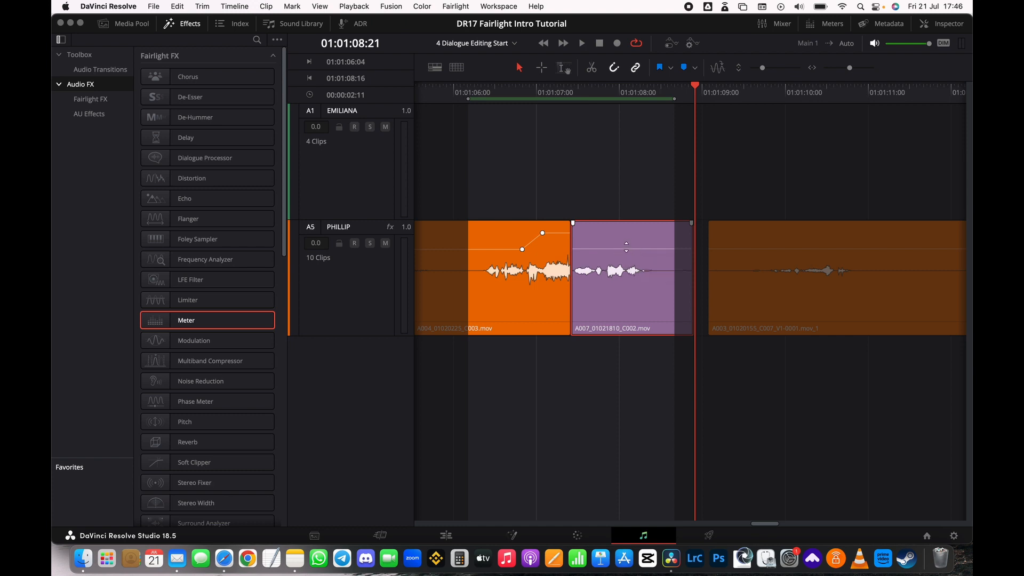
key(super+s)
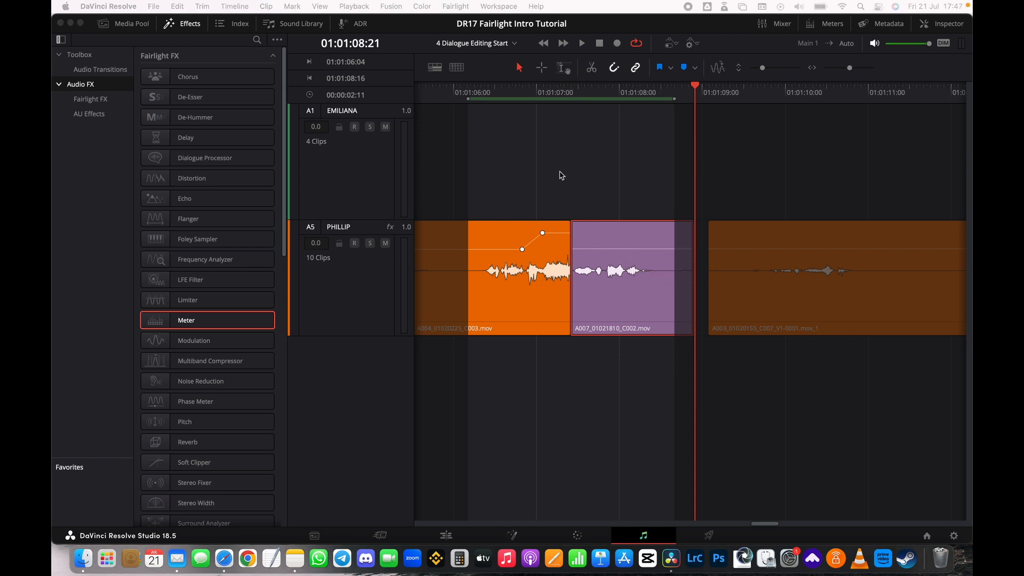
click(181, 25)
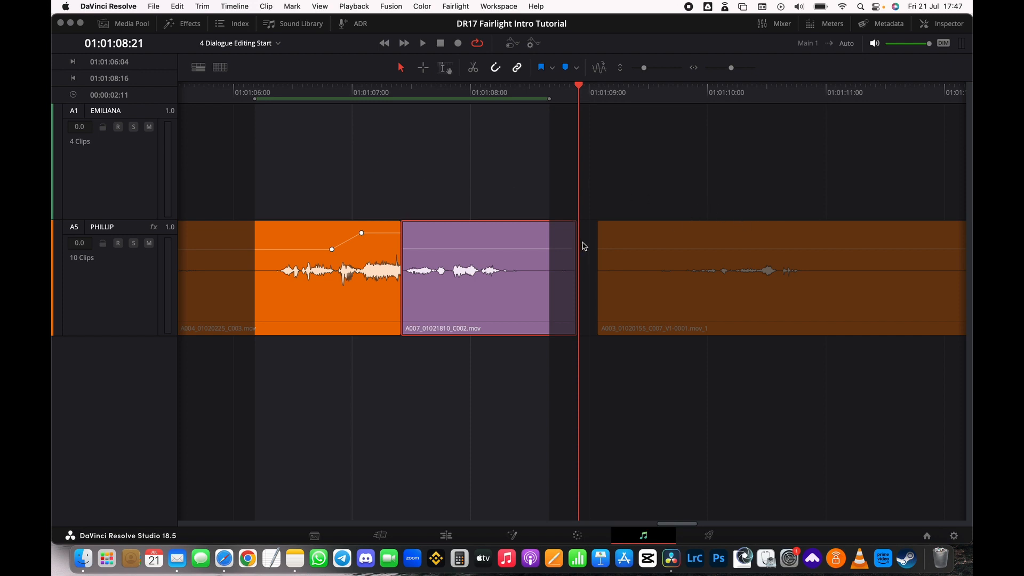
Try adding two volume keyframes near the start of the orange A5 clip that follows the purple one.
click(643, 249)
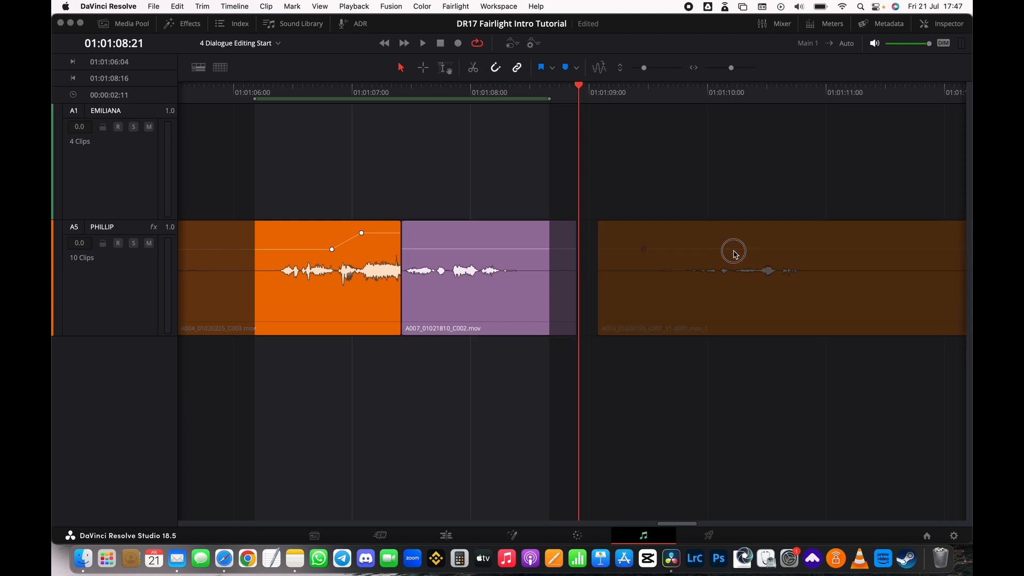
click(732, 252)
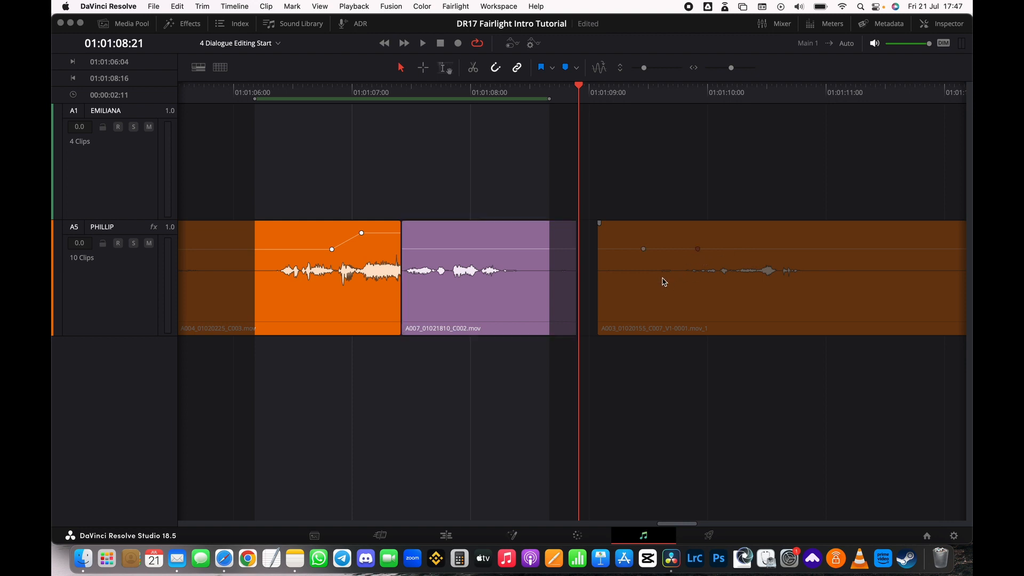
click(664, 281)
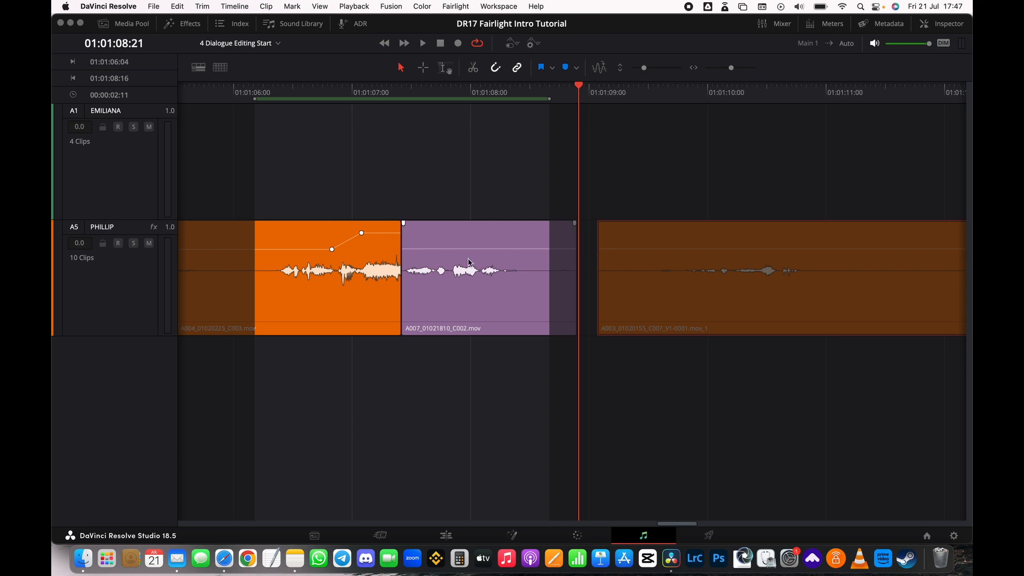
Clear the timeline's in and out range and move along the PHILLIP clips to 01:01:23:00.
key(alt+x)
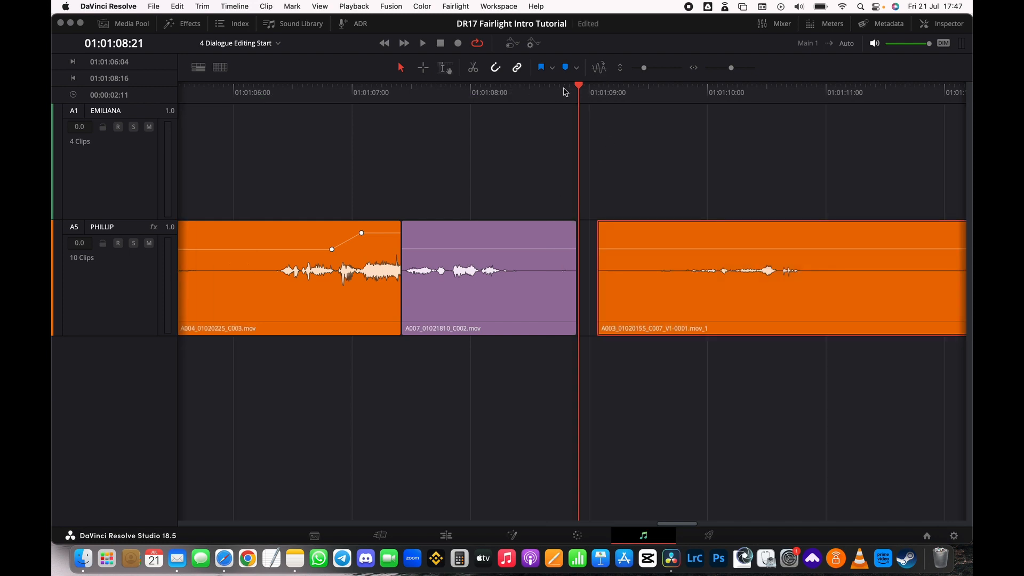
drag(730, 75, 728, 74)
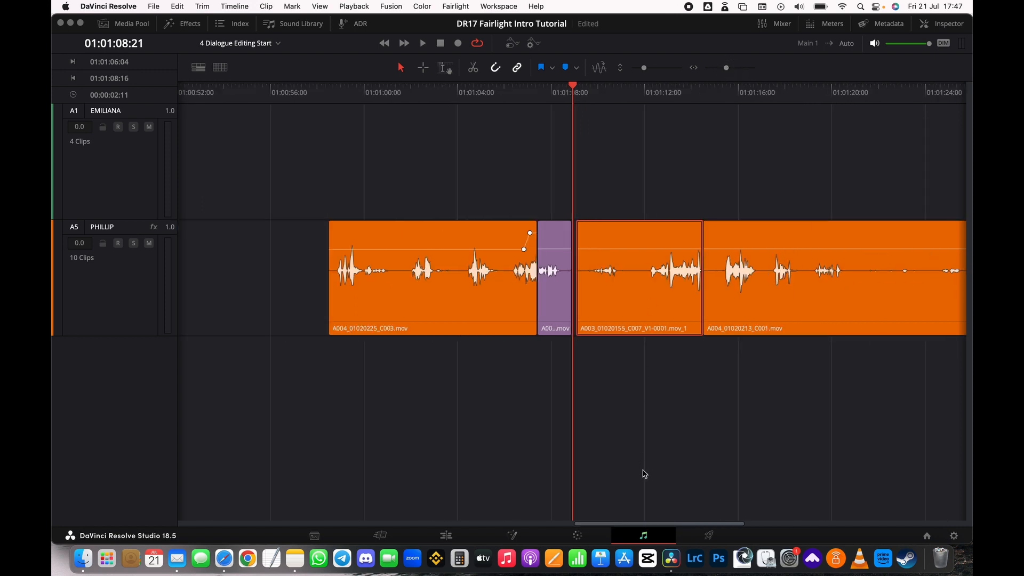
drag(626, 528, 697, 528)
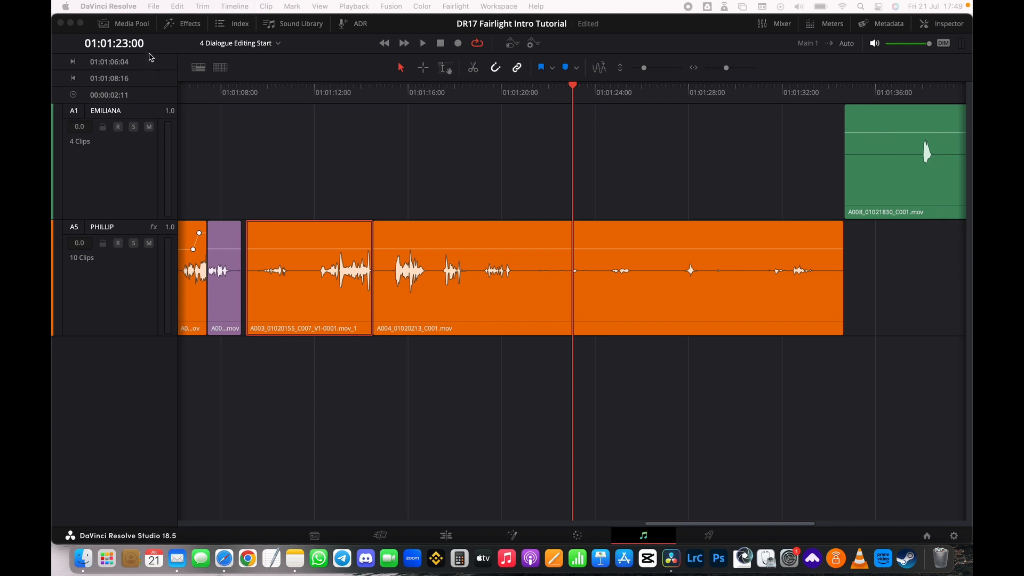
Unmute the A2 ADA TEST VOICE track and make it visible in the timeline using the track index.
click(123, 24)
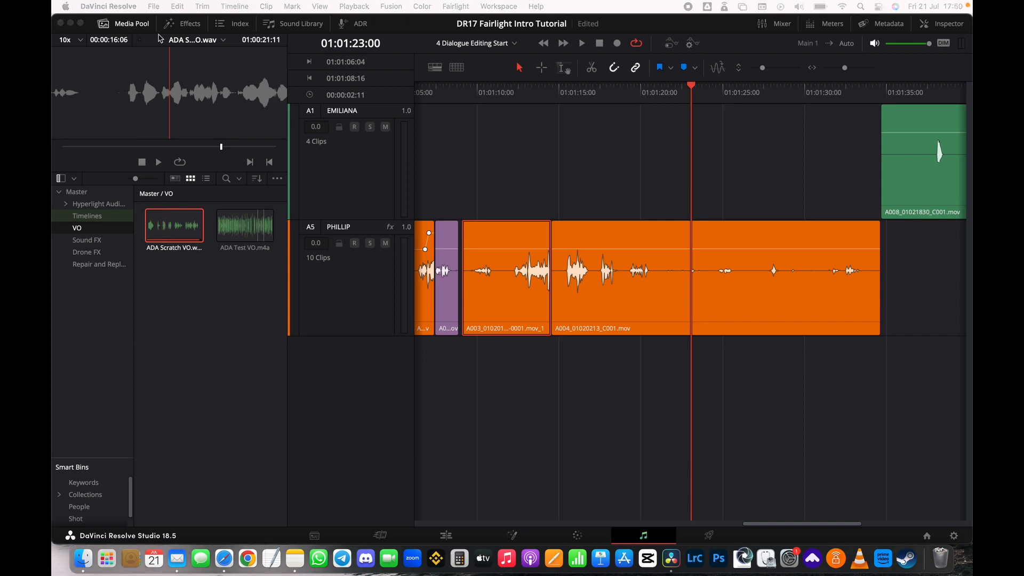
click(226, 27)
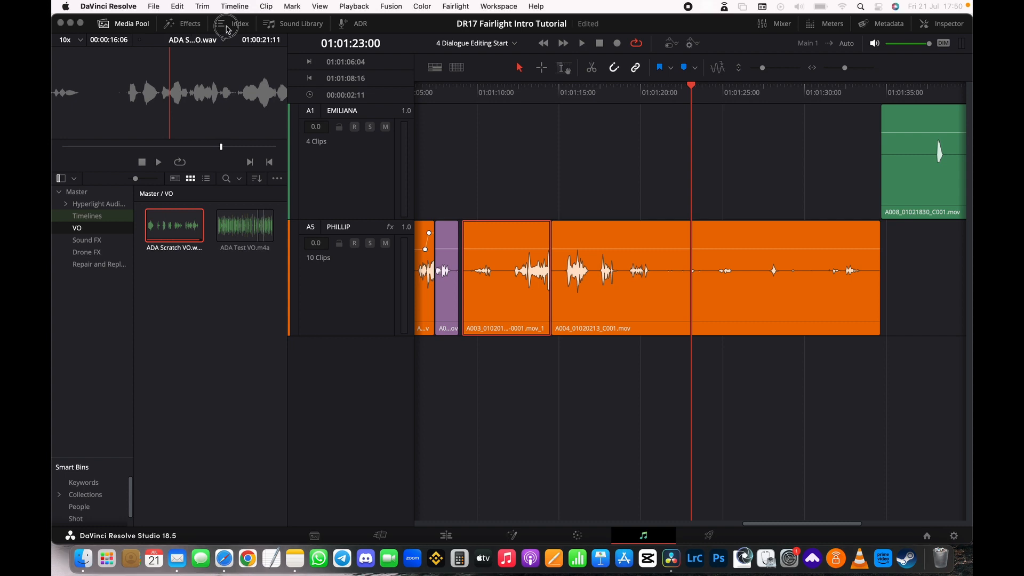
click(137, 25)
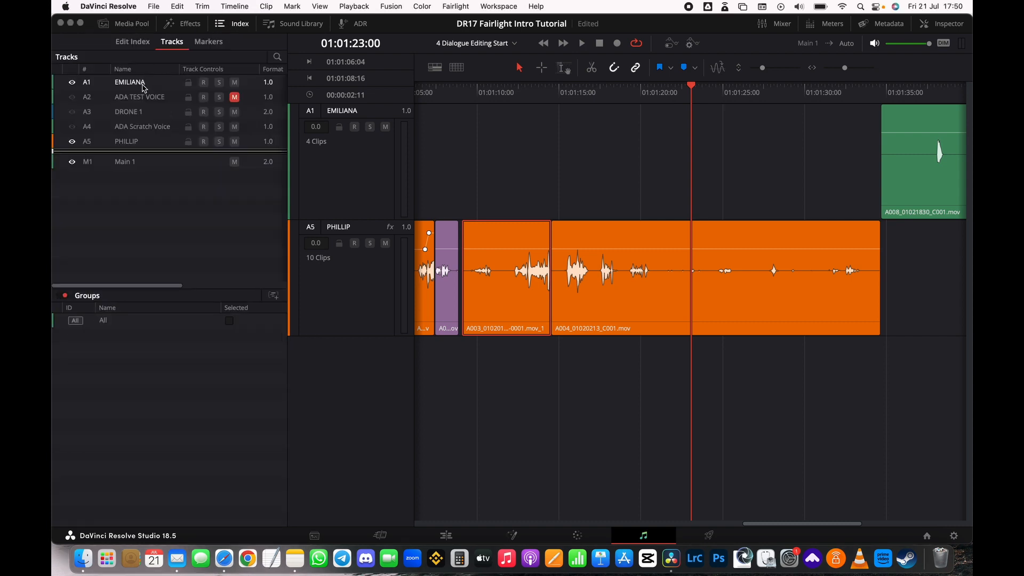
click(234, 97)
click(72, 96)
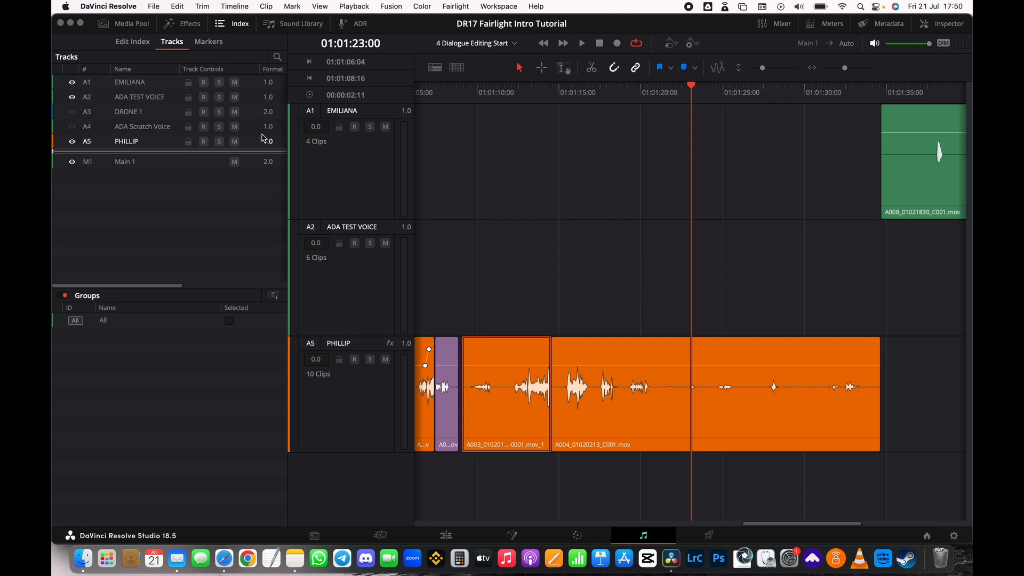
click(233, 25)
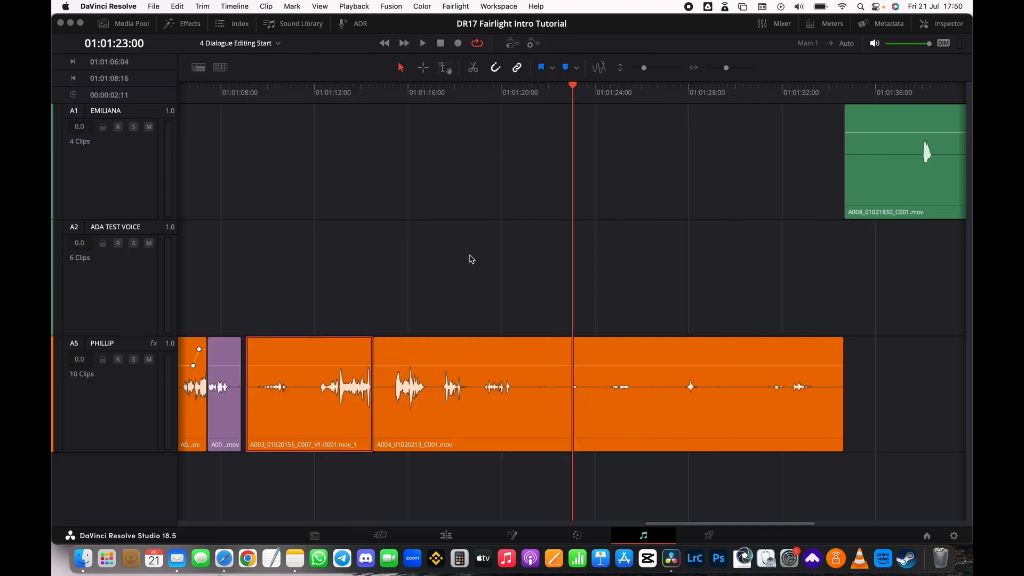
Reduce the track height, zoom out to show the clips of all three dialogue tracks, and scrub back to about 01:00:48:21.
scroll(525, 236, down, 3)
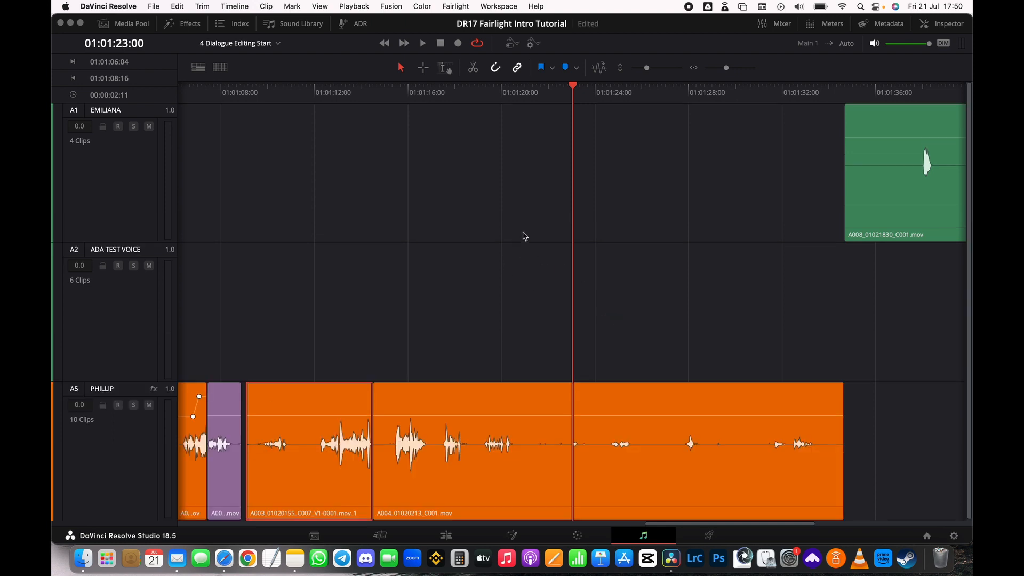
scroll(525, 237, down, 6)
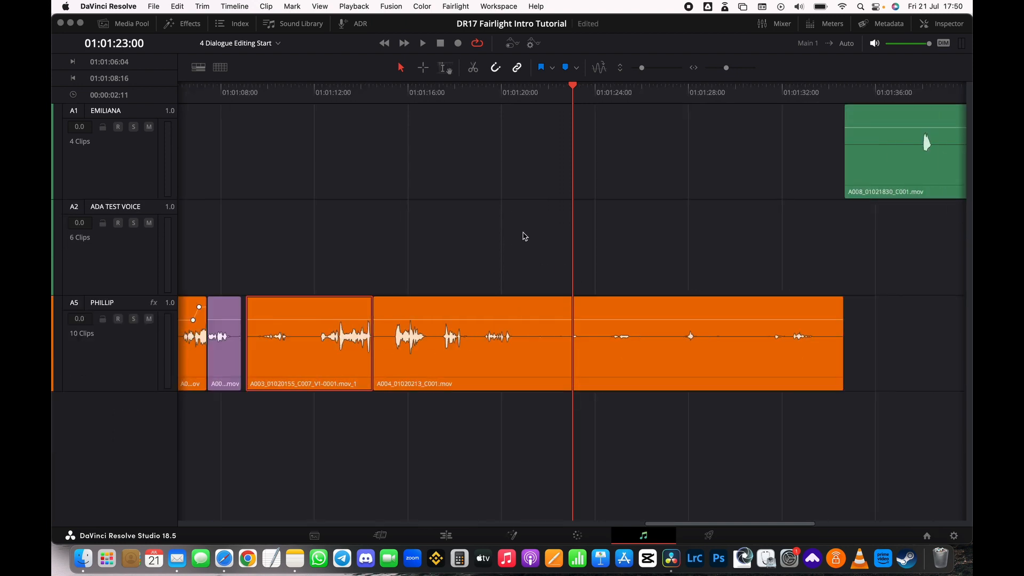
scroll(525, 237, down, 4)
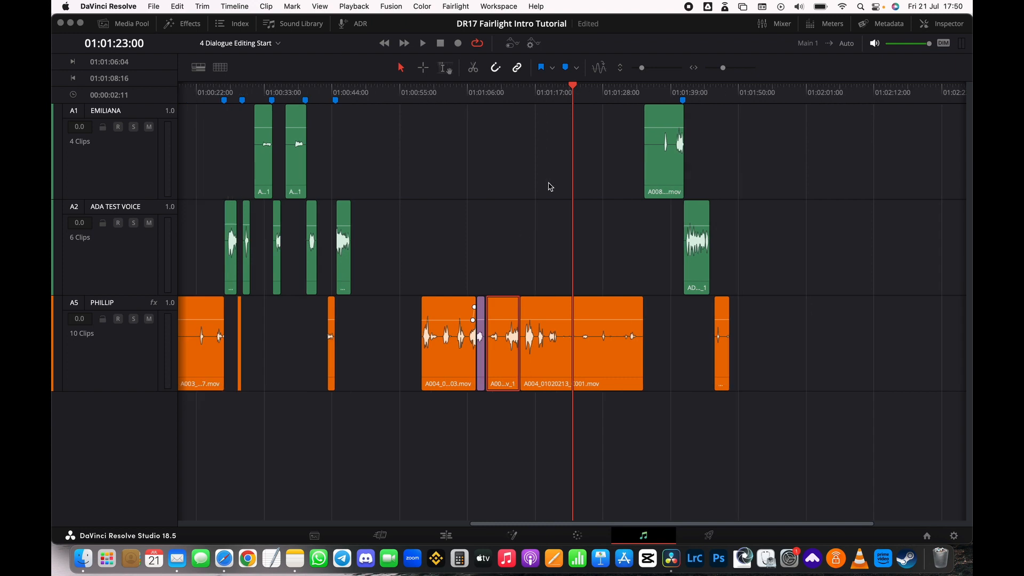
scroll(565, 242, left, 6)
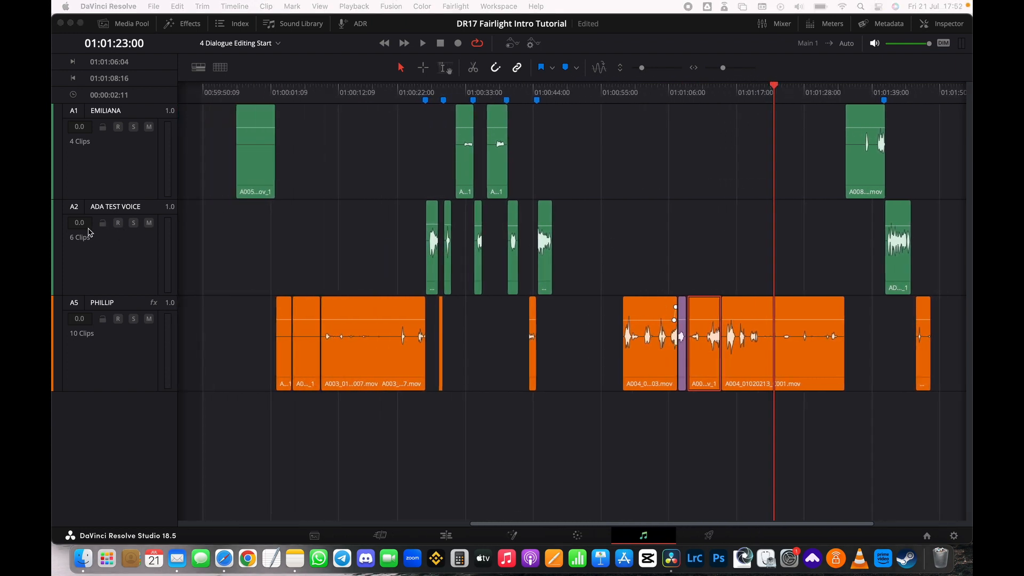
drag(748, 96, 955, 104)
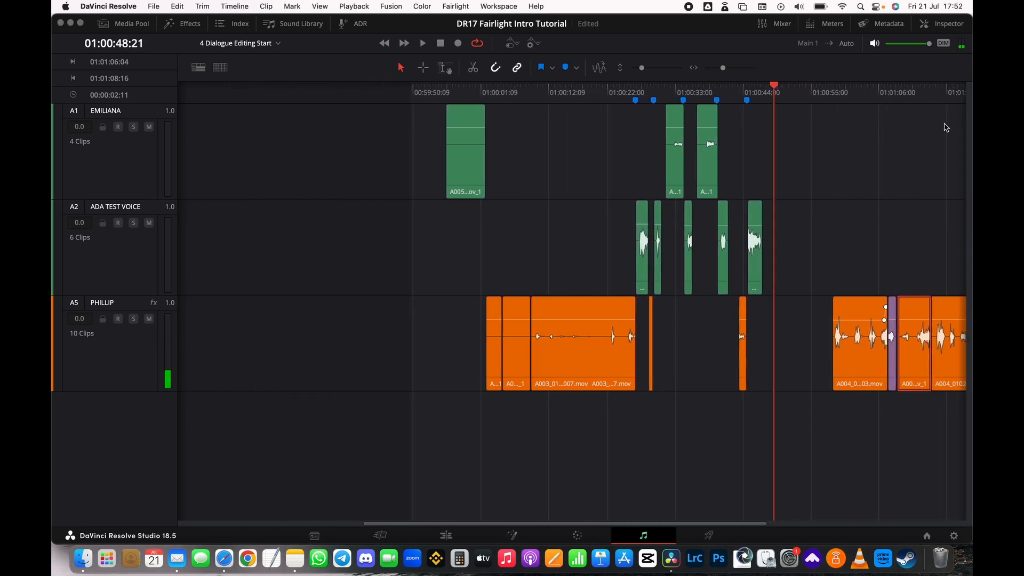
Make the five ADA TEST VOICE clips uneven in level by lowering the first, fourth and fifth and raising the second and third.
scroll(723, 277, up, 3)
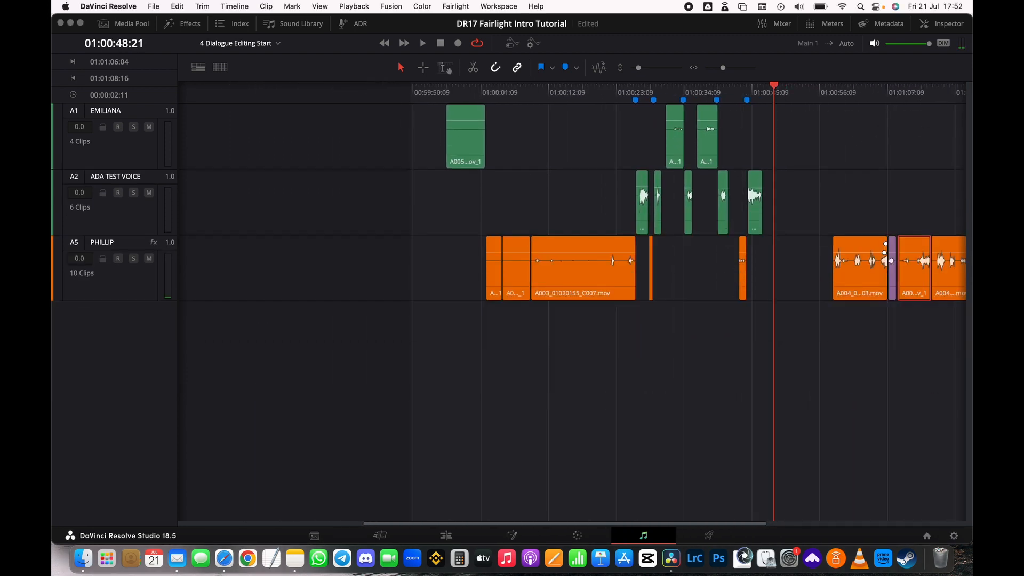
scroll(724, 282, up, 6)
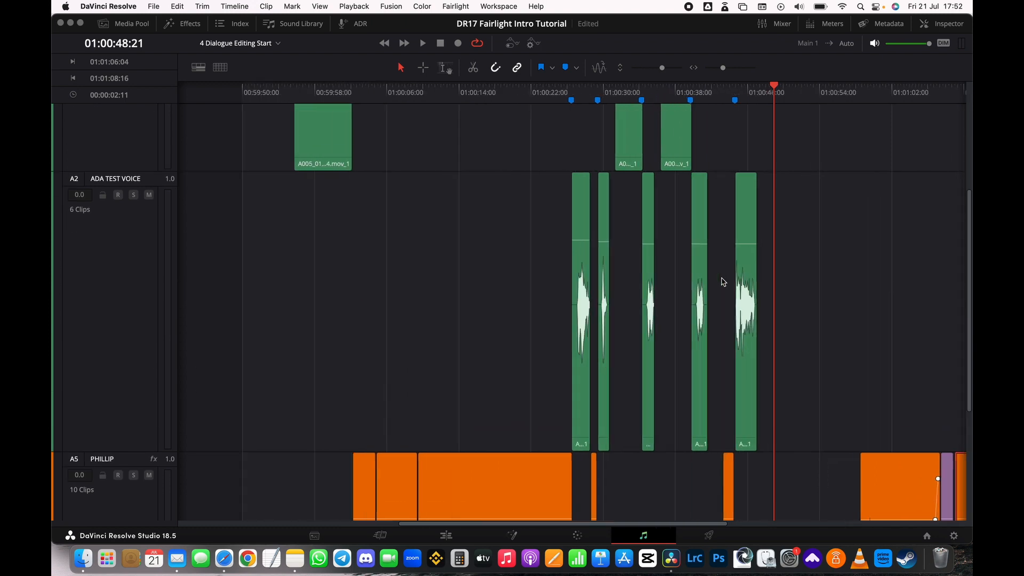
scroll(723, 283, up, 2)
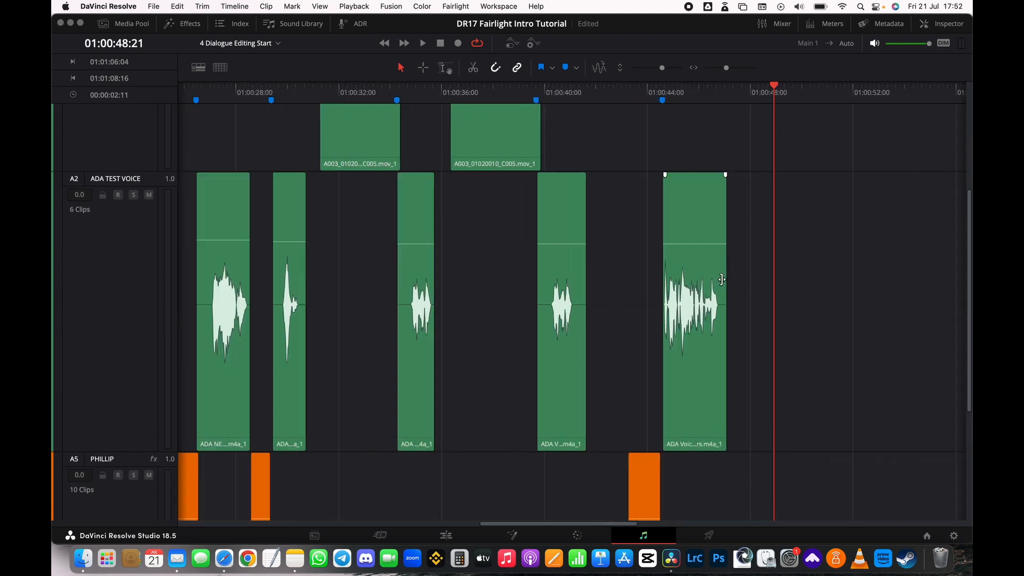
drag(715, 95, 760, 95)
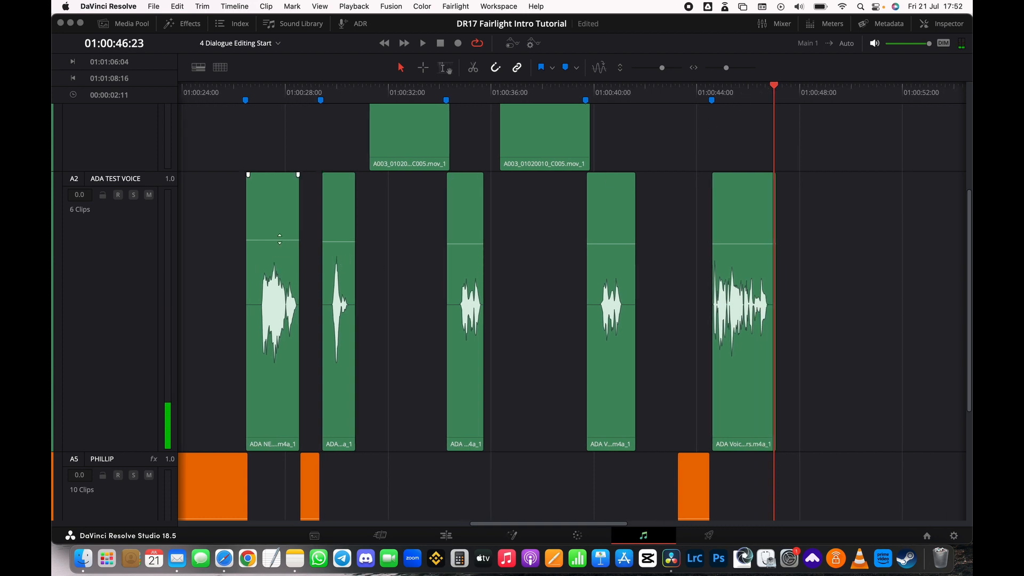
drag(280, 239, 280, 257)
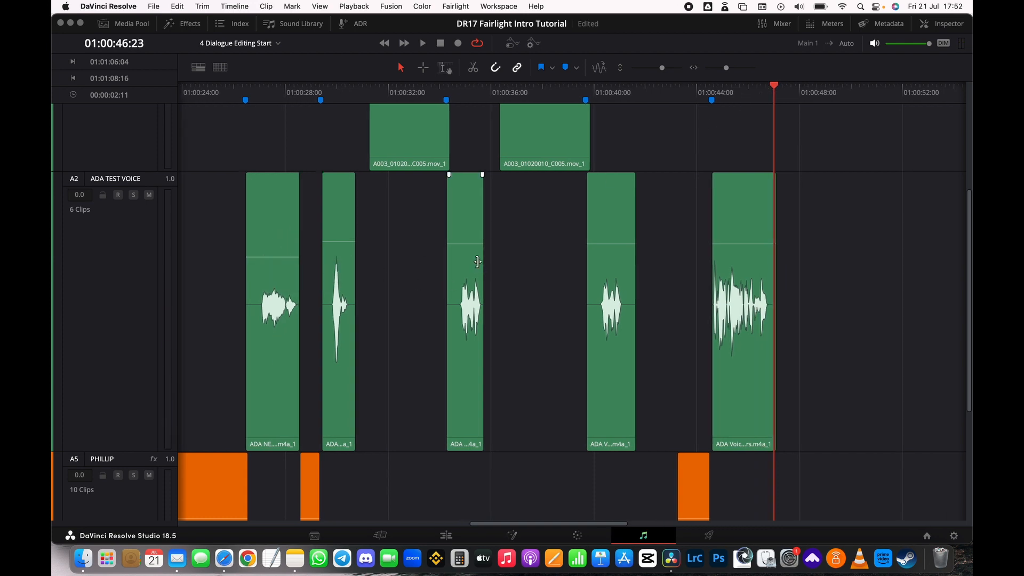
drag(469, 244, 479, 218)
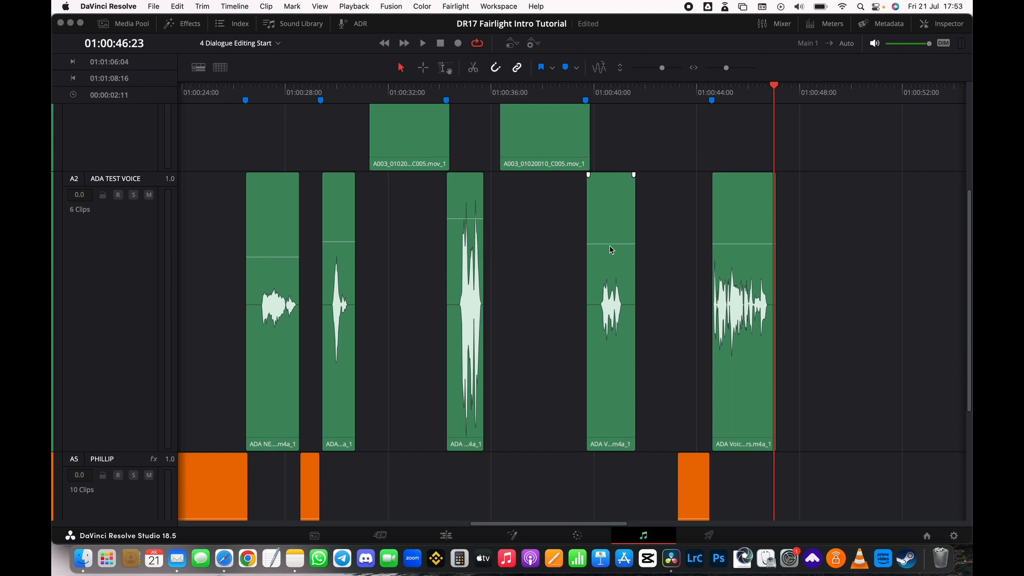
drag(610, 246, 610, 258)
mouse_move(731, 245)
mouse_down()
mouse_move(731, 278)
mouse_move(731, 264)
mouse_up()
drag(319, 242, 323, 231)
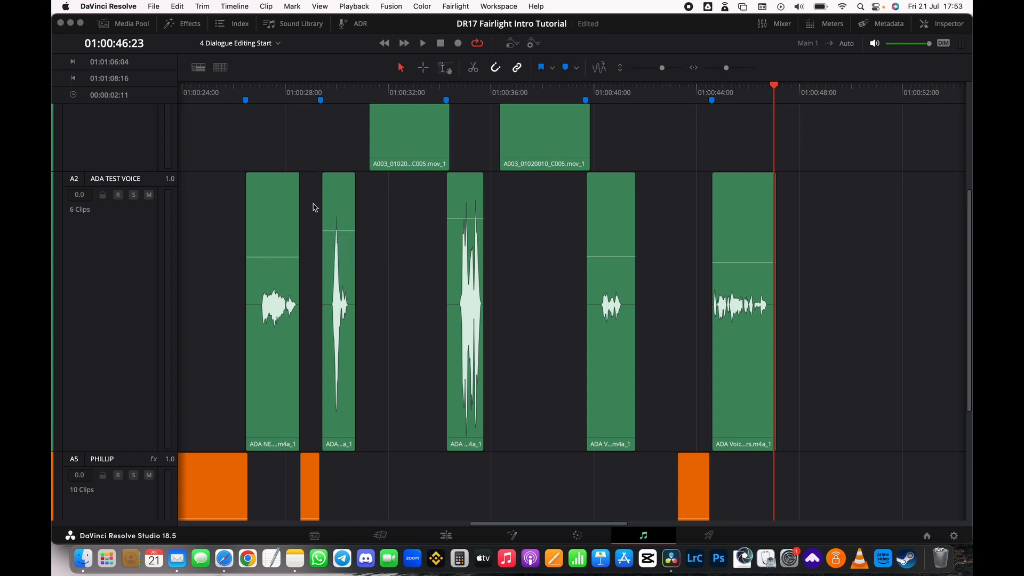
Play through the ADA TEST VOICE clips from the start of the conversation to compare their levels.
drag(596, 94, 972, 93)
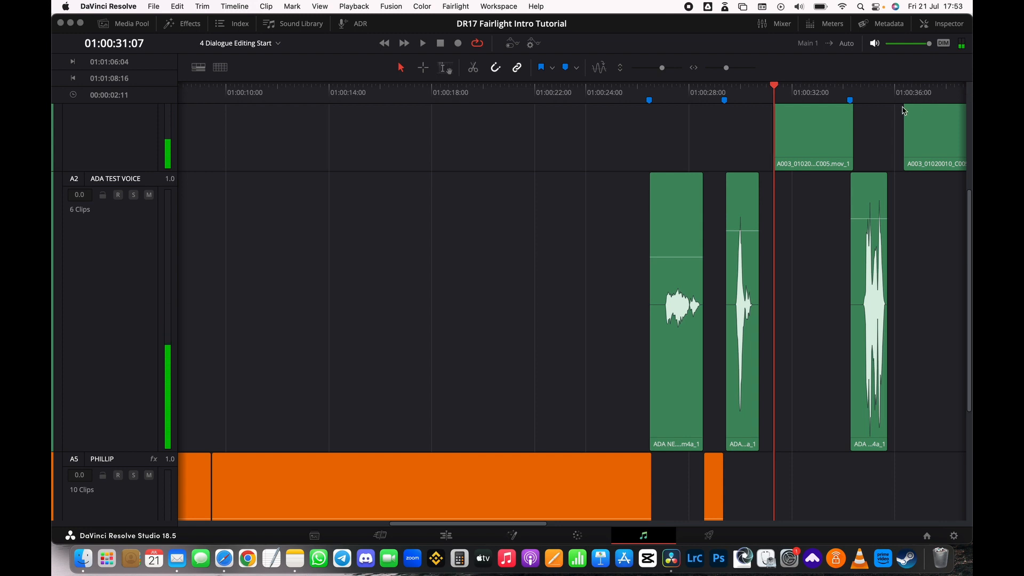
key(space)
key(space)
drag(744, 94, 871, 95)
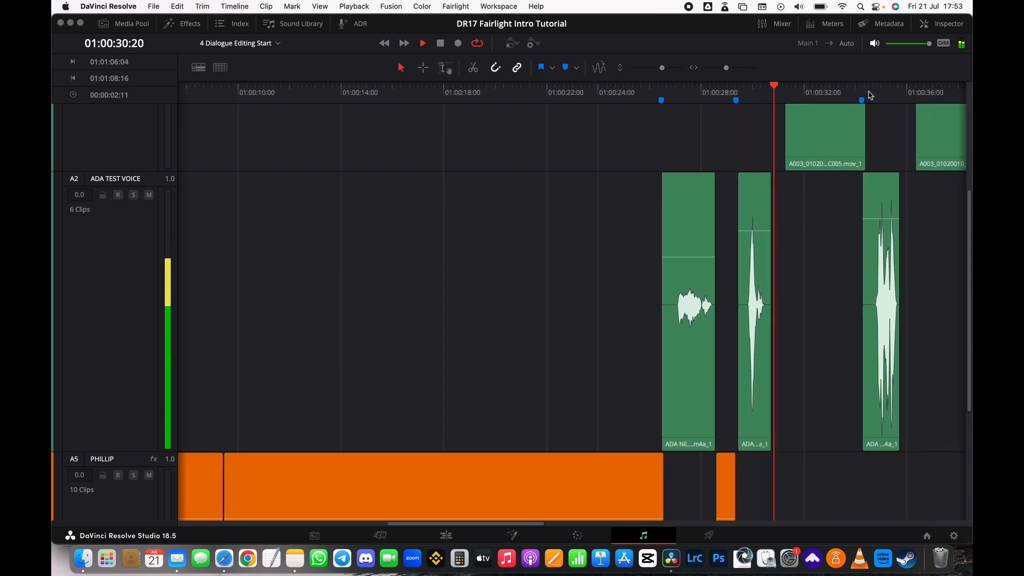
key(space)
drag(870, 95, 461, 118)
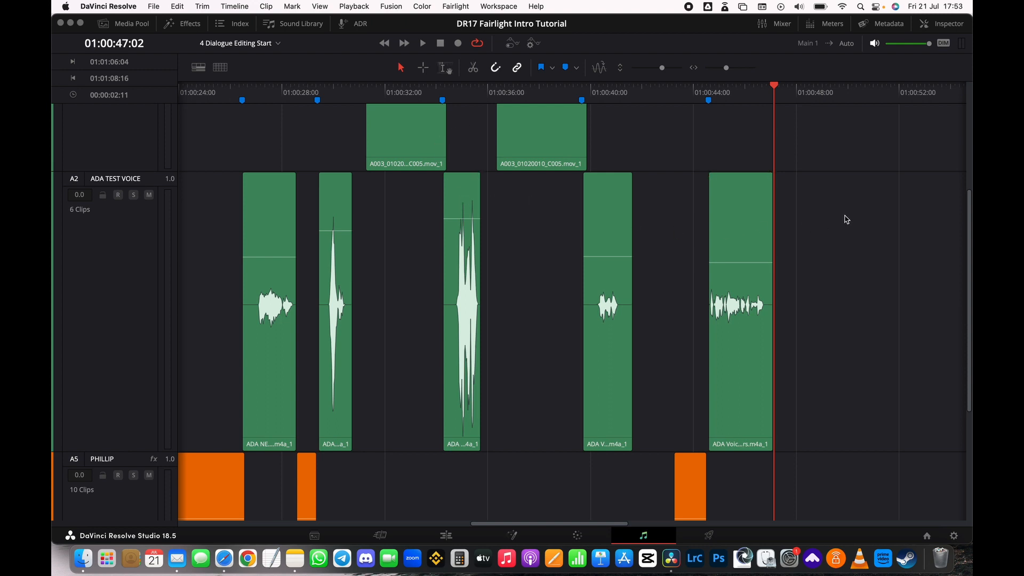
Normalize all five ADA TEST VOICE clips using Sample Peak Program with a -10.0 dBFS target and Independent set level.
drag(870, 220, 299, 349)
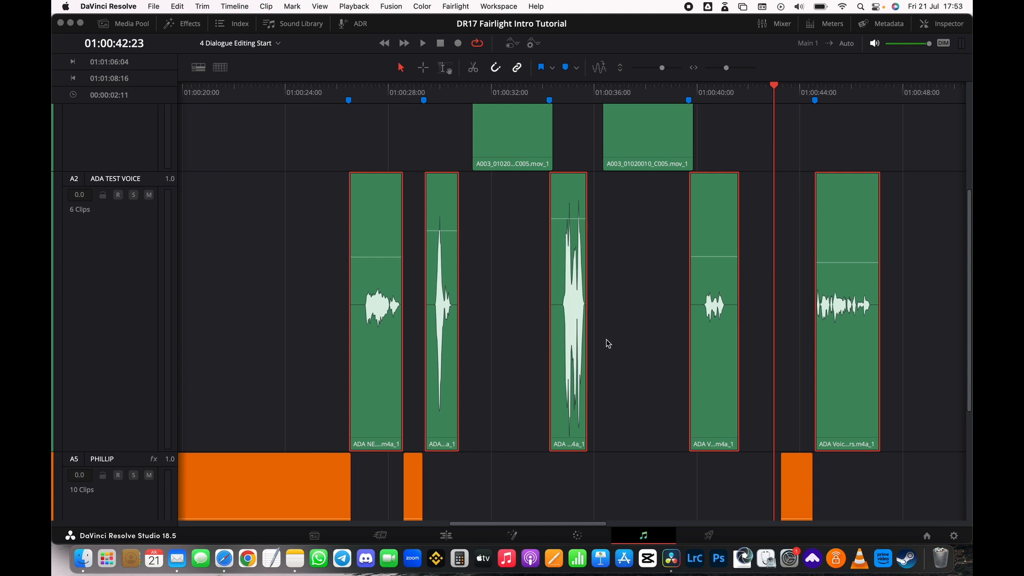
right_click(707, 243)
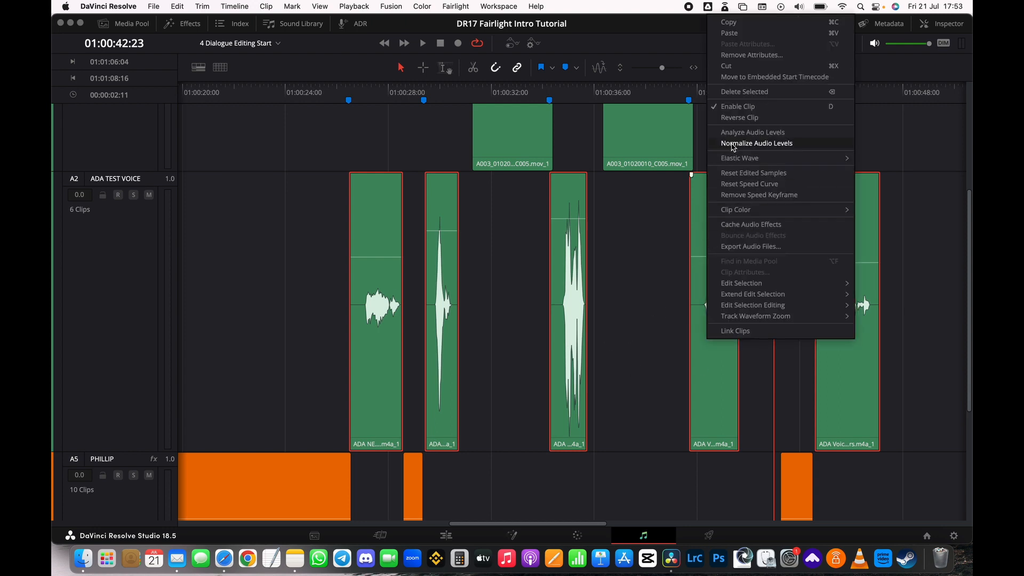
click(810, 144)
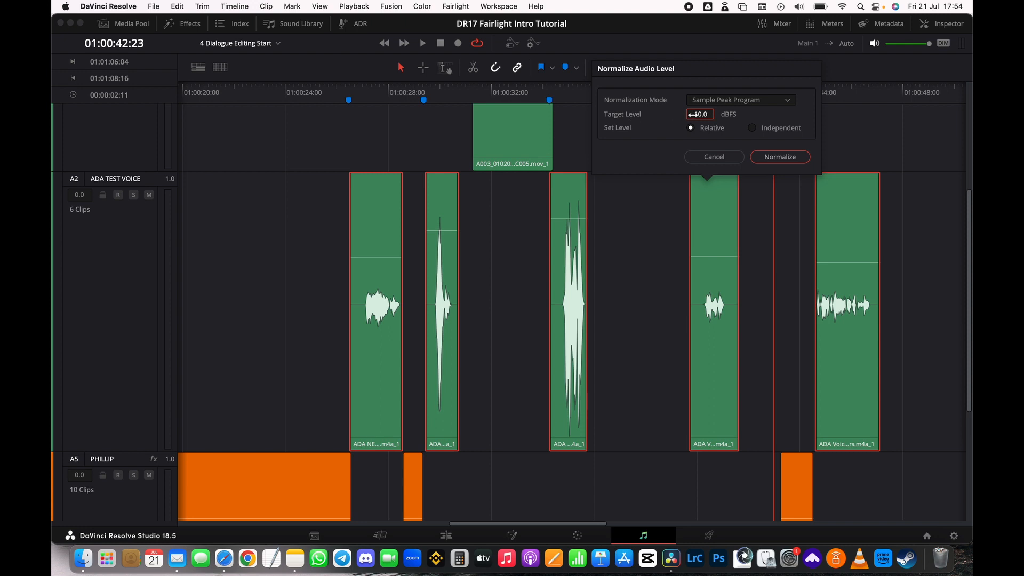
click(788, 103)
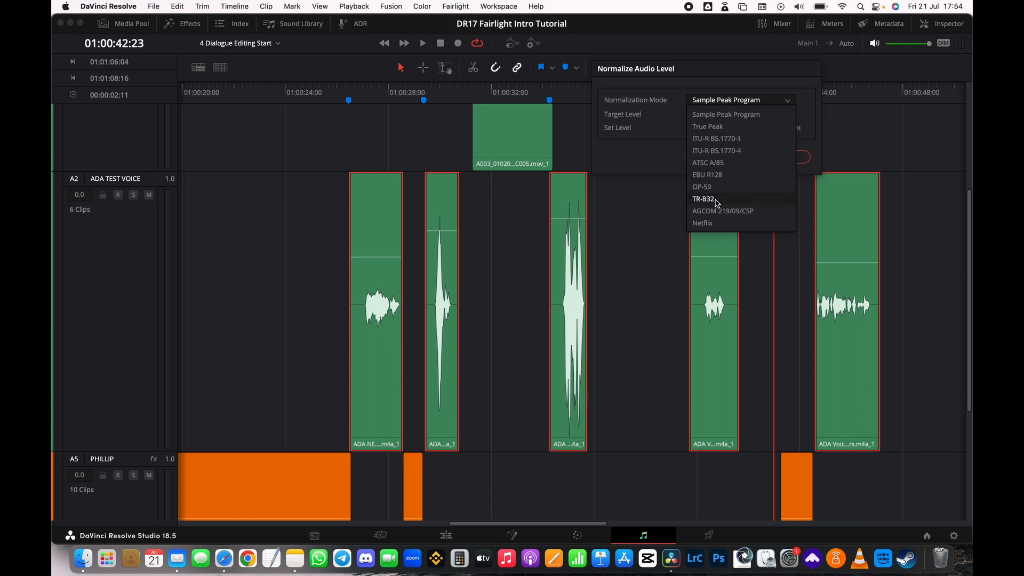
click(780, 122)
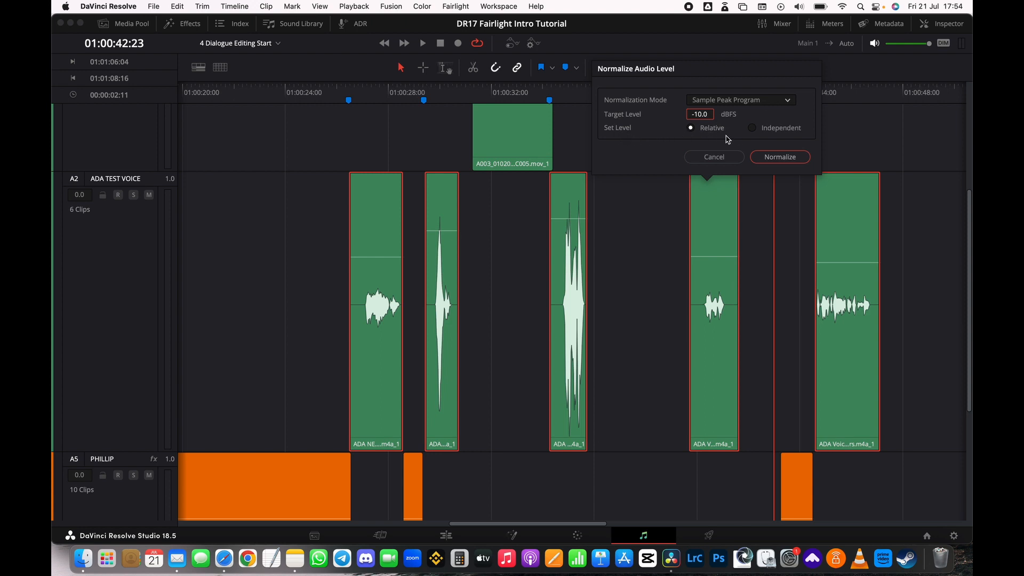
click(752, 129)
click(800, 159)
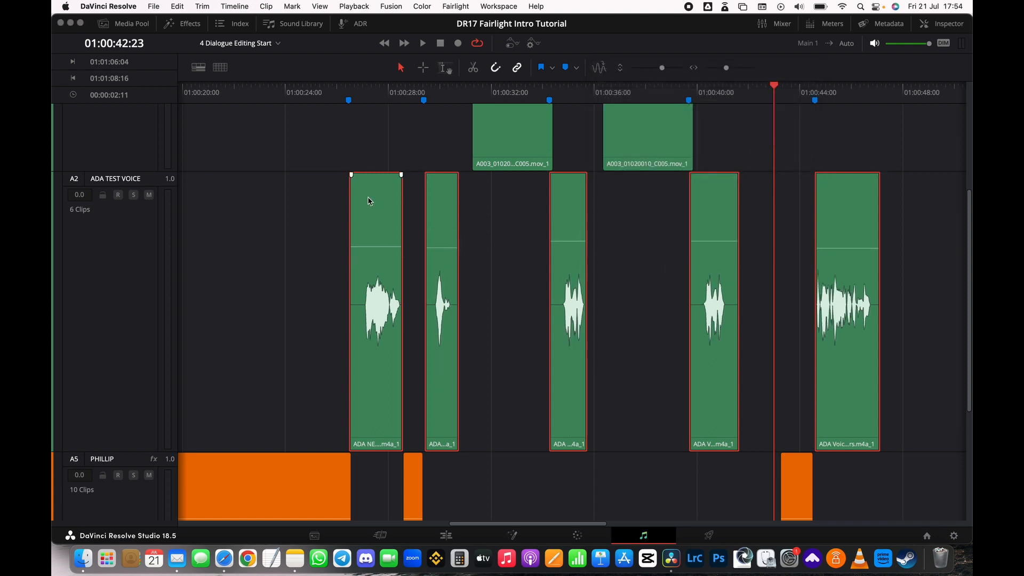
Play back the normalized ADA TEST VOICE clips to check that their levels match.
drag(457, 104, 880, 119)
key(space)
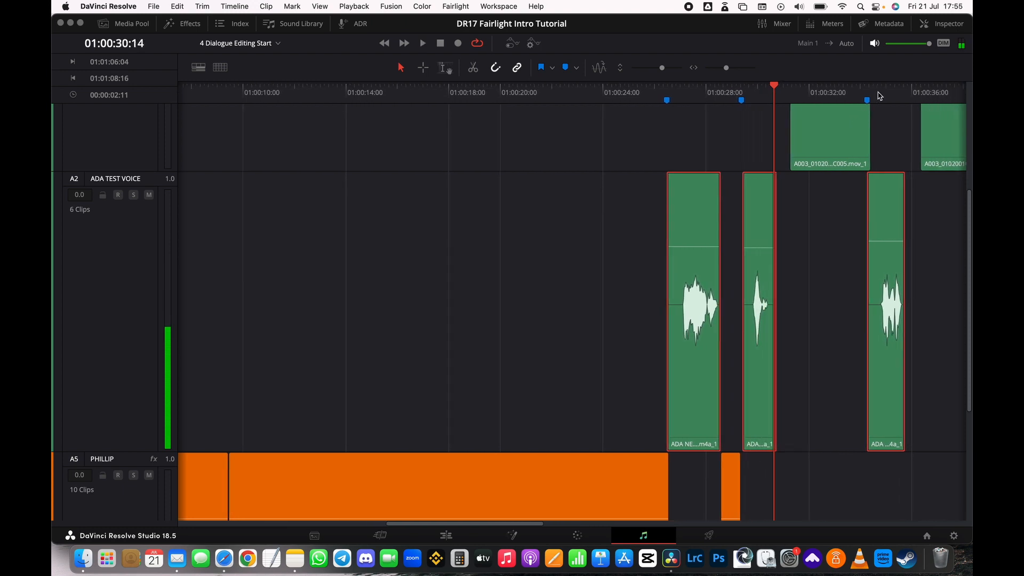
drag(878, 95, 508, 109)
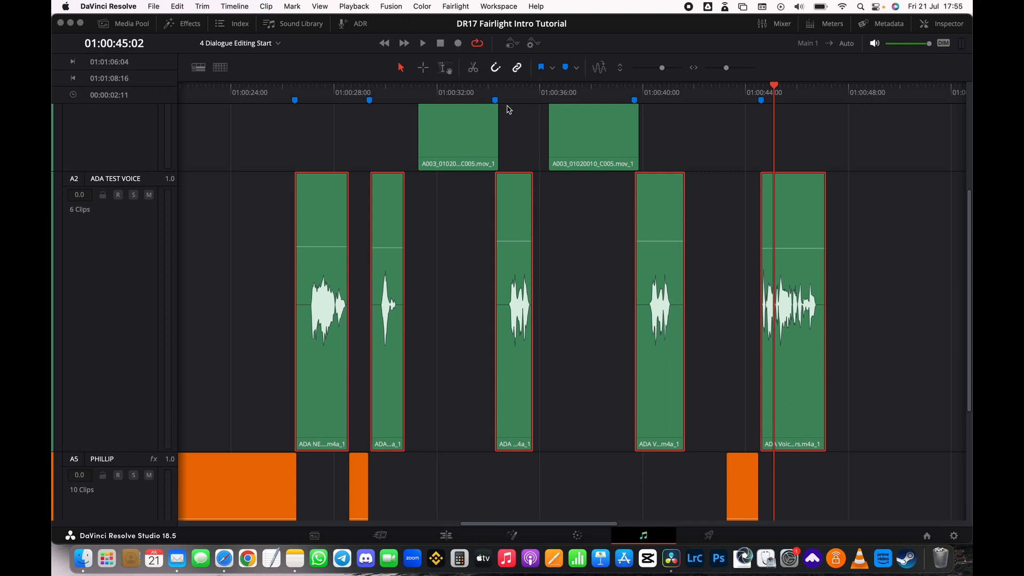
Scrub the timeline back and forth under the fixed playhead, ending at 01:00:43:16.
drag(674, 95, 714, 94)
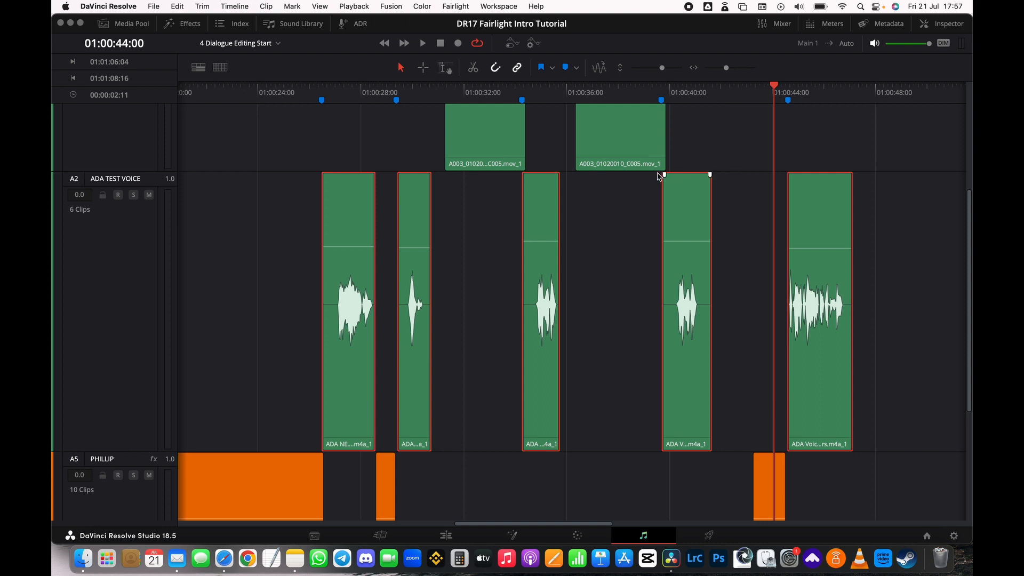
drag(702, 96, 727, 95)
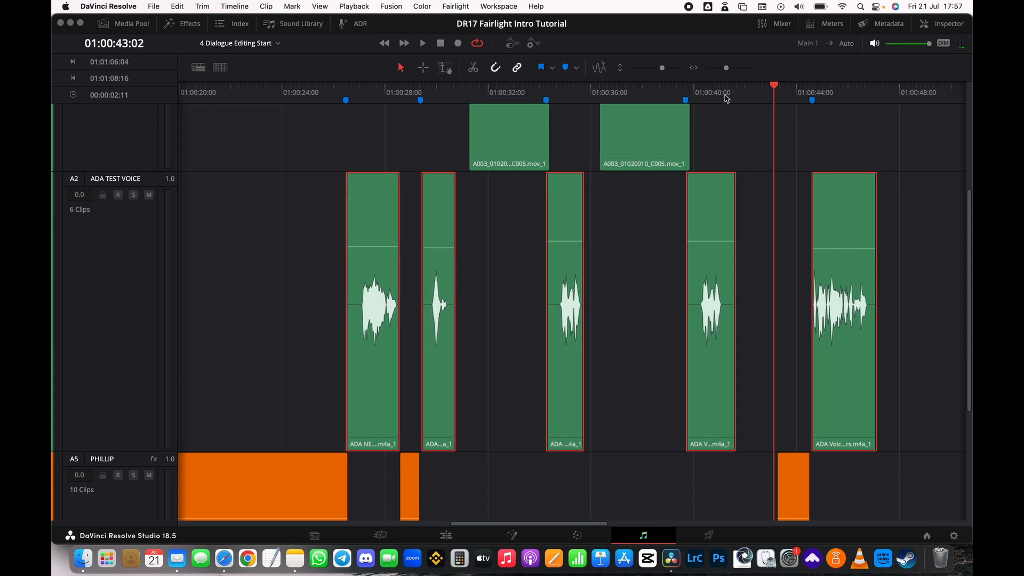
mouse_move(746, 94)
mouse_down()
mouse_move(681, 92)
mouse_move(729, 89)
mouse_move(740, 102)
mouse_up()
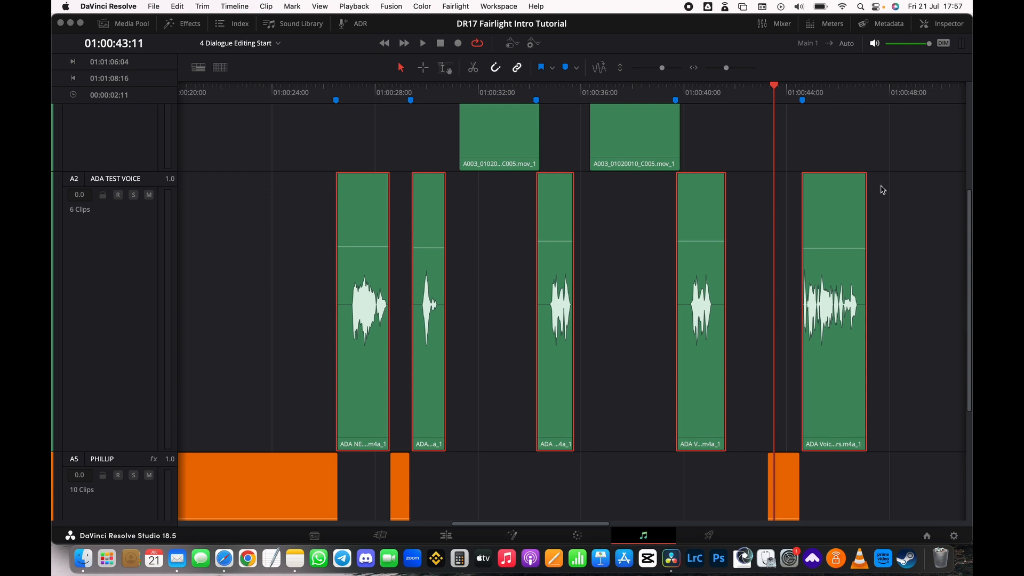
click(746, 92)
mouse_move(746, 93)
mouse_down()
mouse_move(722, 94)
mouse_move(744, 94)
mouse_up()
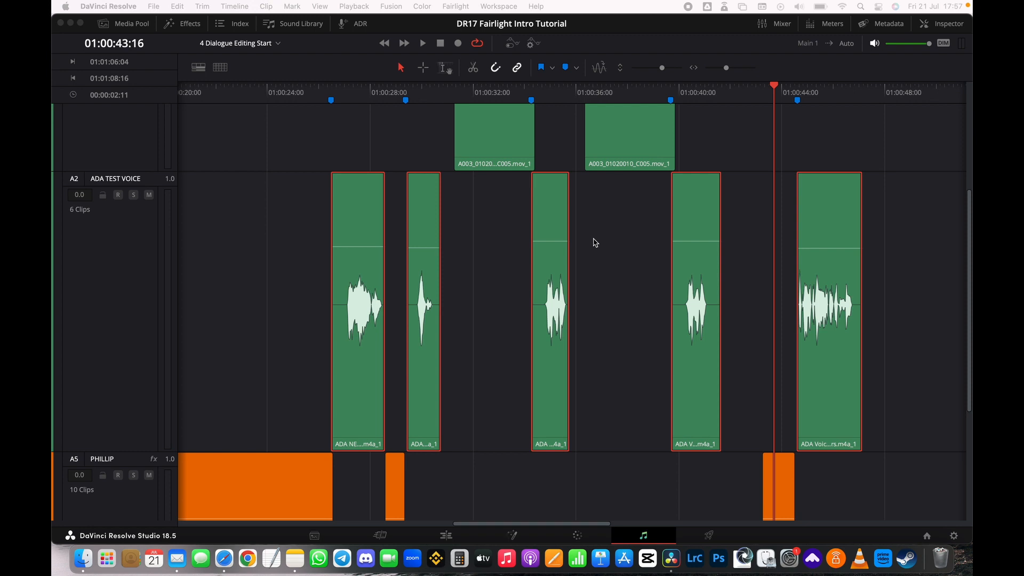
Change the timeline scrolling from a fixed to a moving playhead and try it at several points, ending at 01:00:36:20.
click(198, 68)
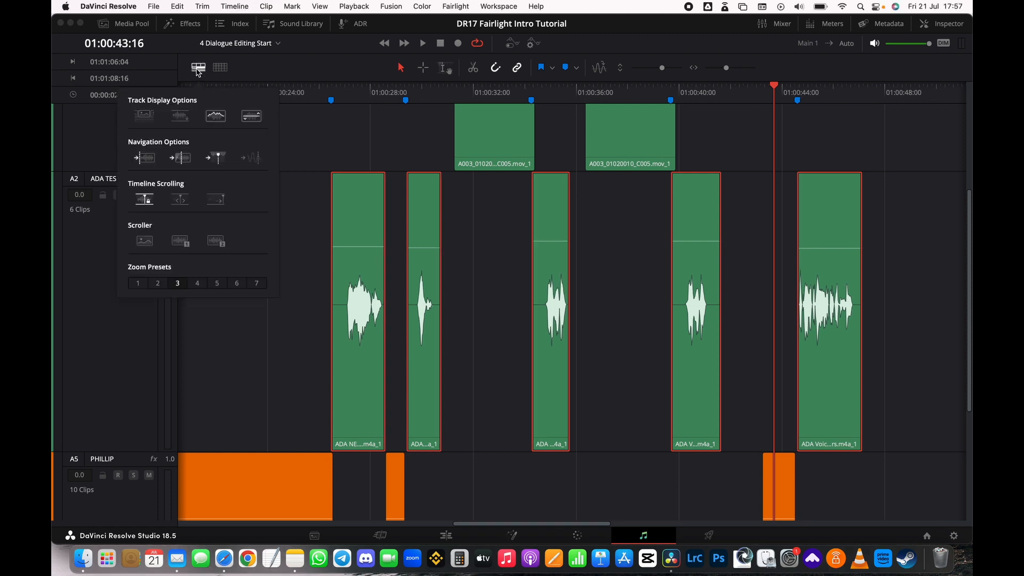
click(181, 201)
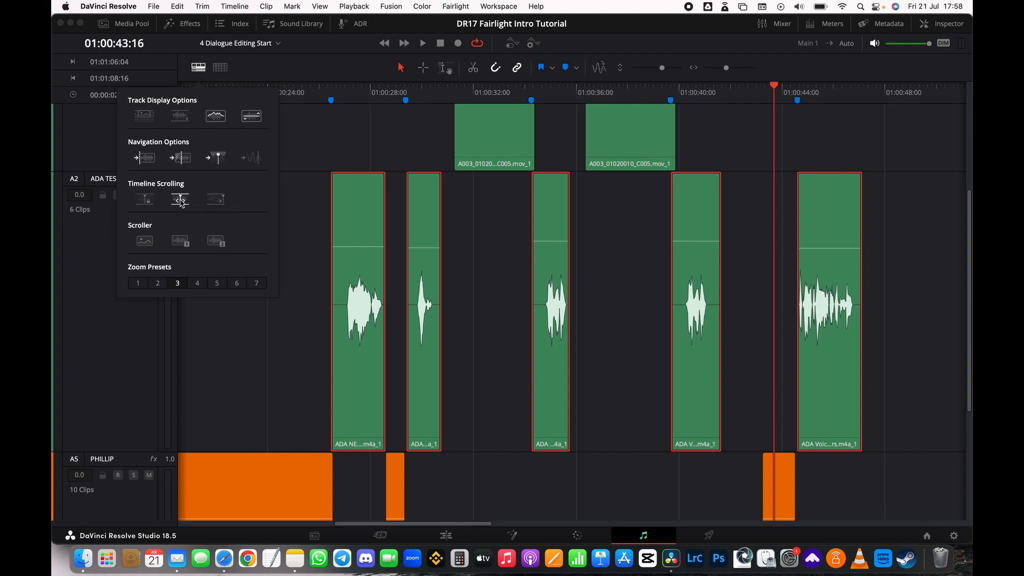
click(366, 93)
click(441, 92)
click(304, 94)
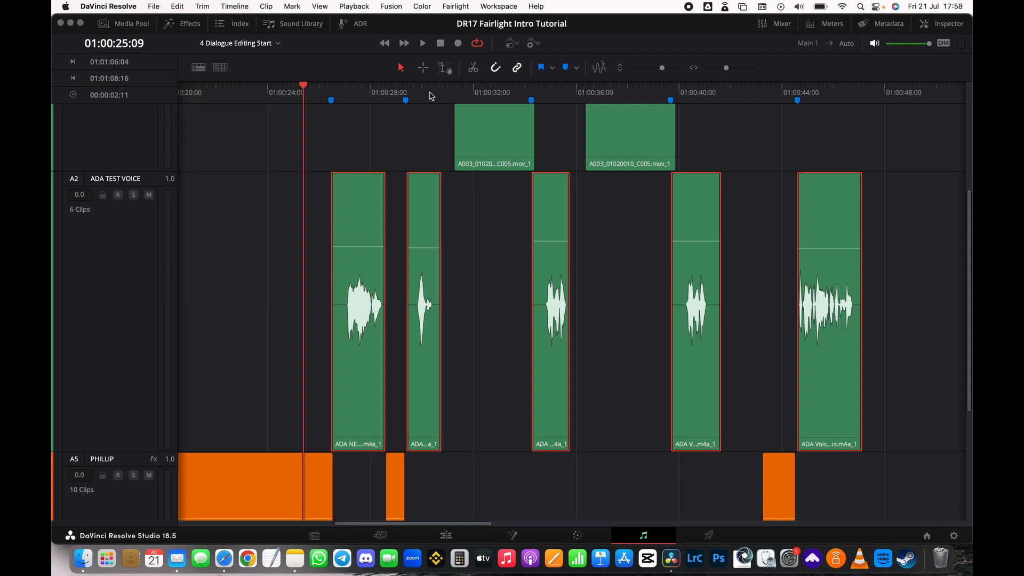
click(442, 93)
click(333, 94)
click(482, 94)
click(599, 95)
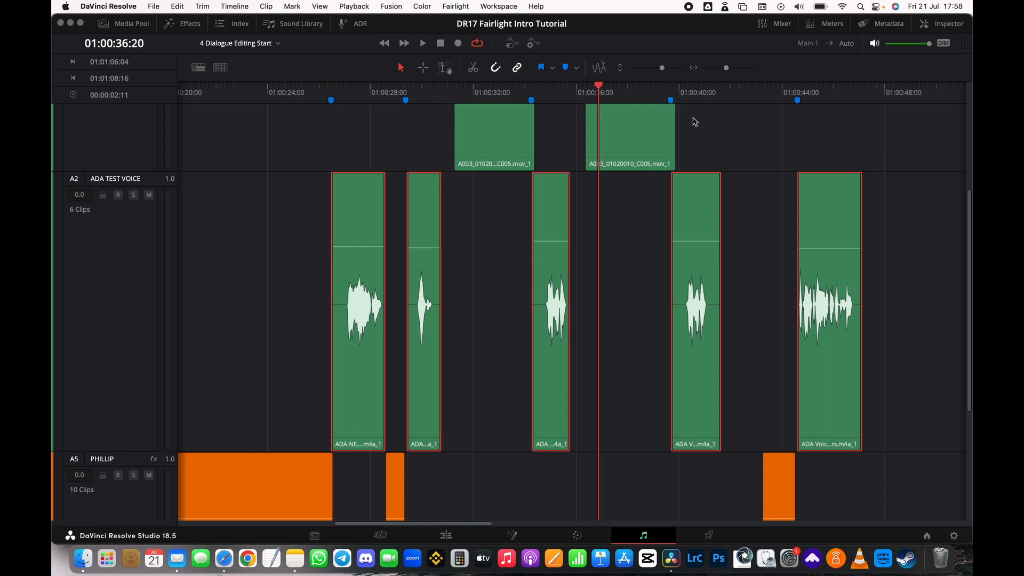
Show the meters and extend the start of the PHILLIP clip A004_01020225_C003.mov back to about 01:00:42:15.
key(super+equal)
key(super+minus)
key(super+minus)
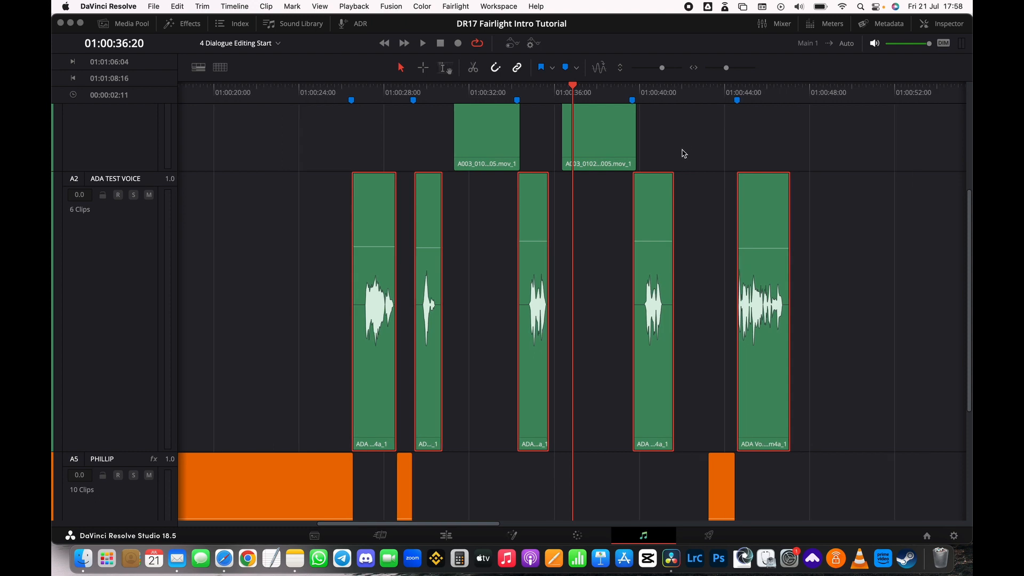
scroll(687, 162, down, 8)
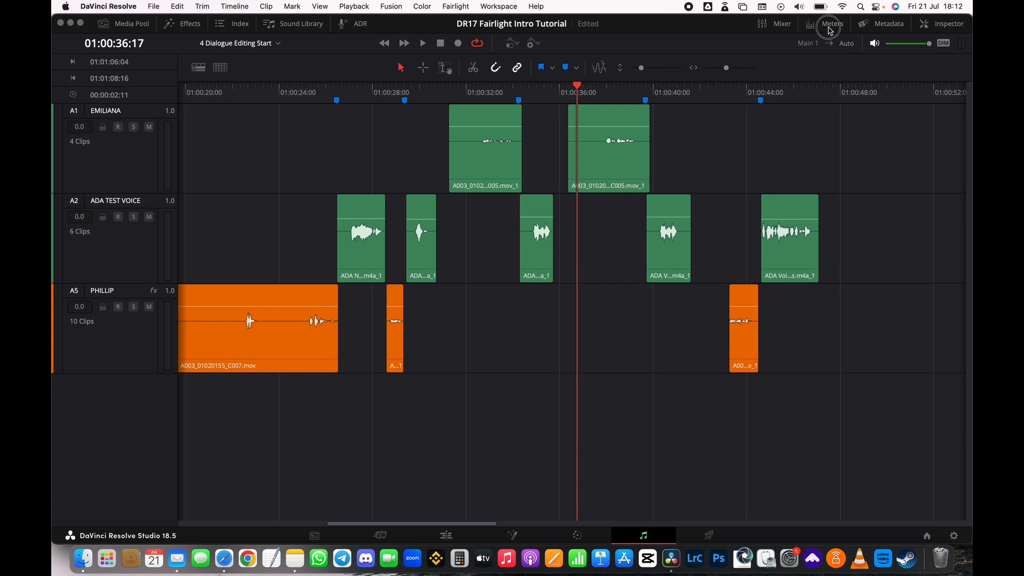
click(831, 25)
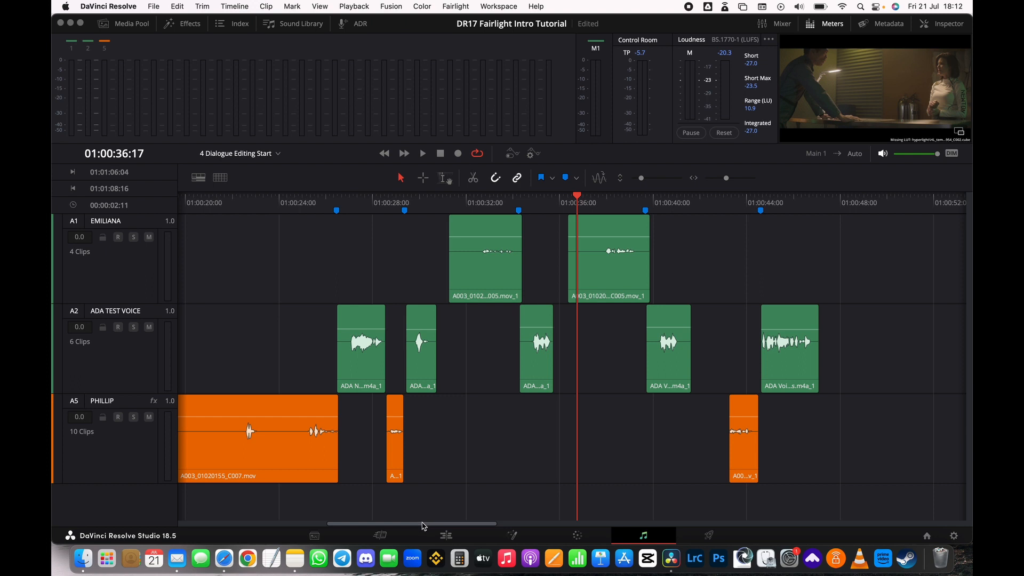
drag(423, 526, 526, 523)
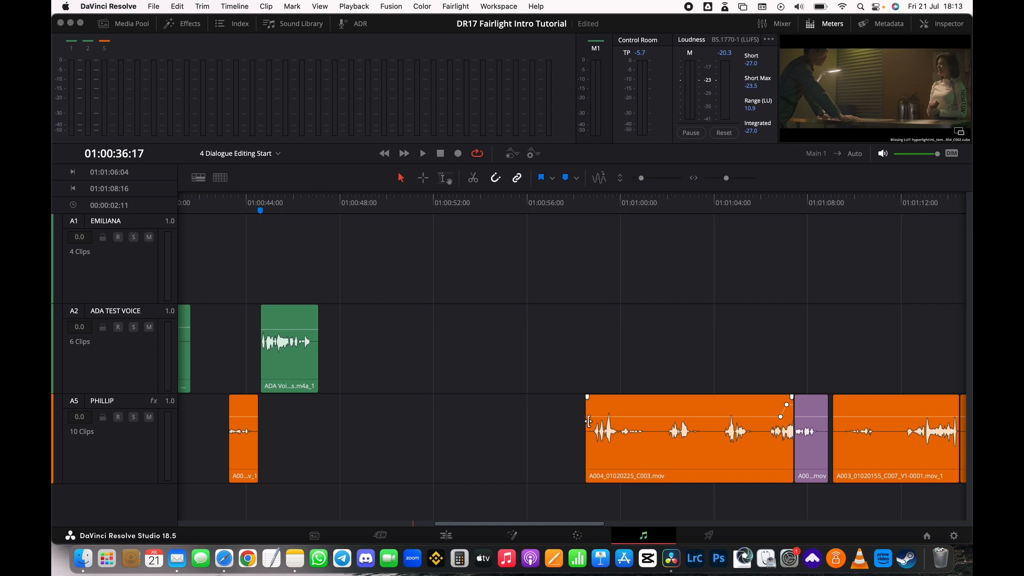
drag(588, 421, 272, 420)
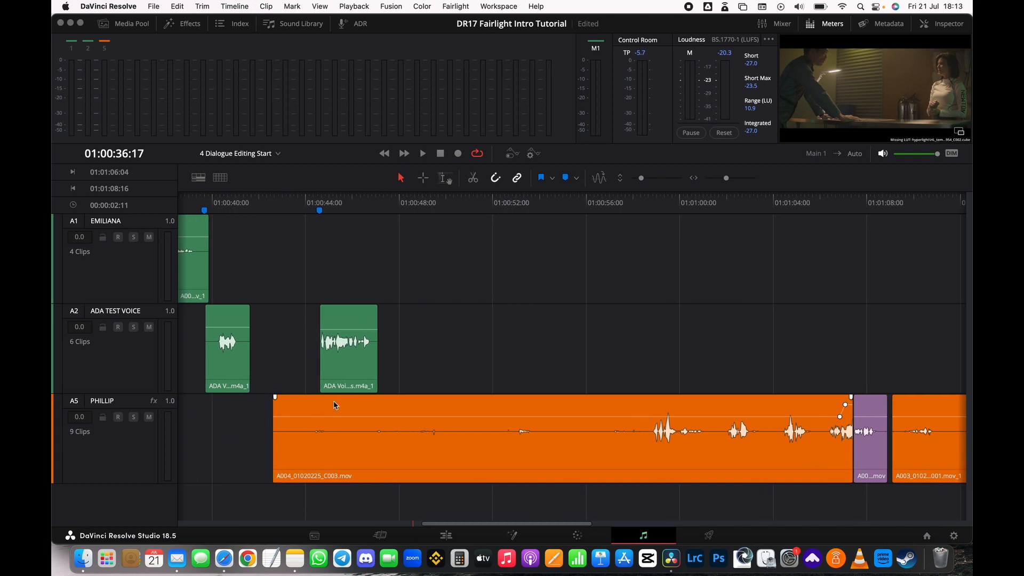
Play the extended PHILLIP clip from 01:00:49:14, return to 01:00:52:21 and enlarge the track to inspect its quiet section.
click(436, 208)
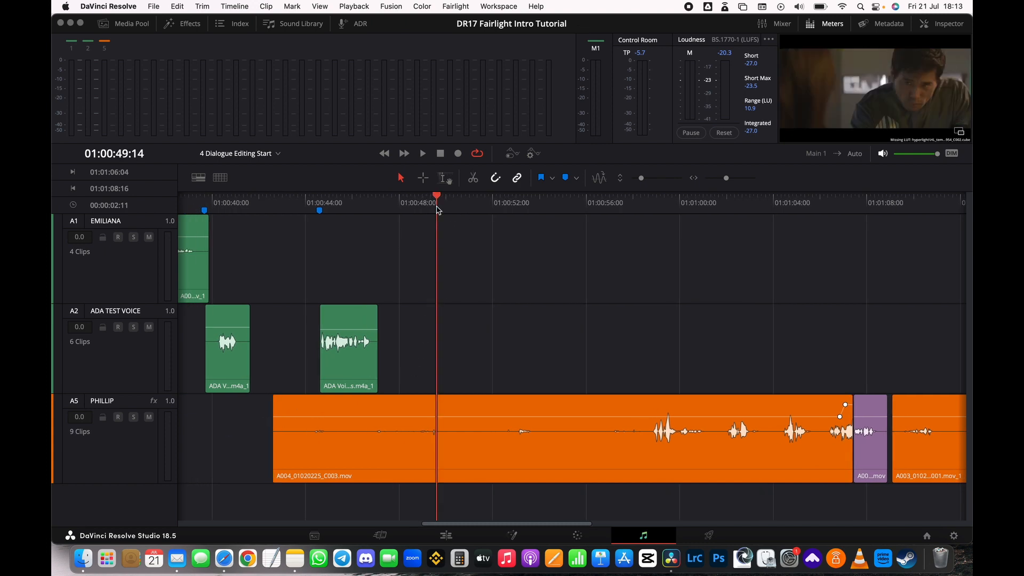
key(space)
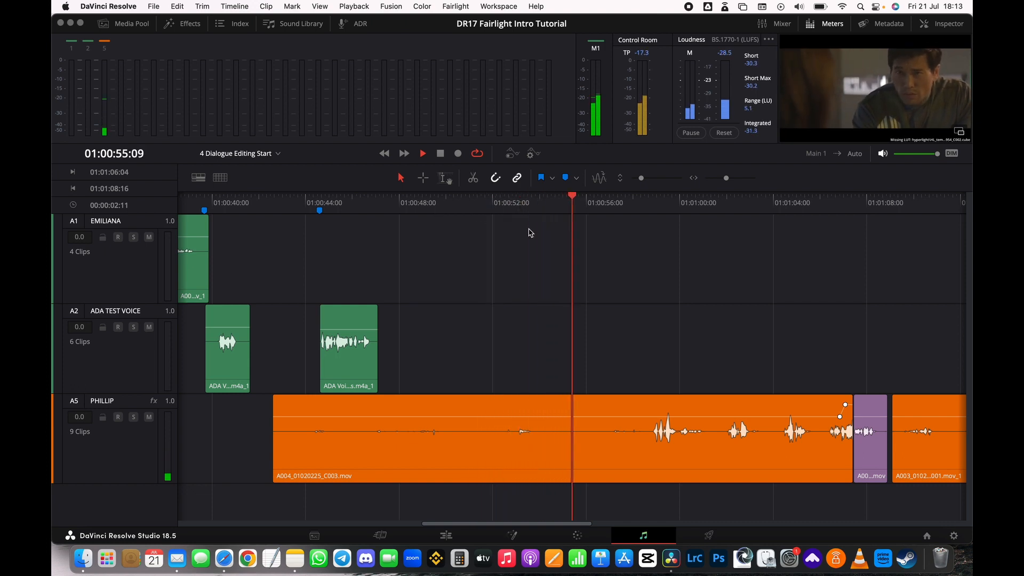
click(515, 202)
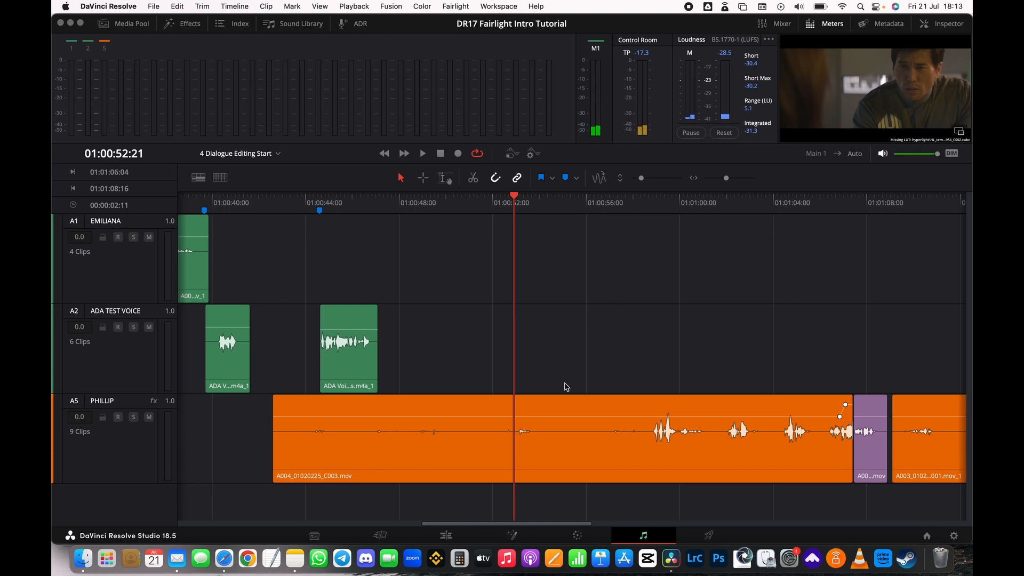
scroll(557, 416, down, 2)
scroll(557, 416, up, 3)
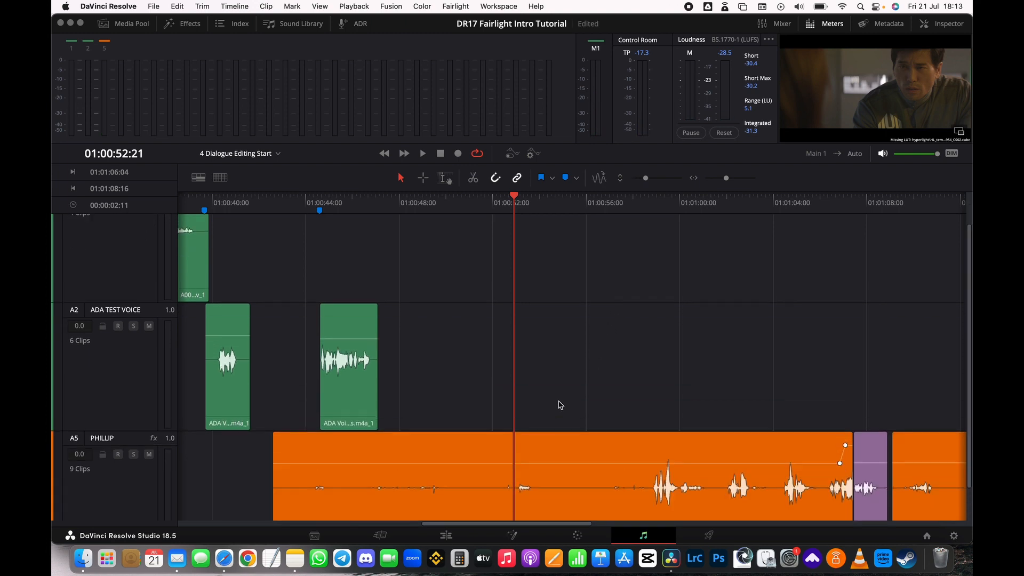
Raise the level line of the extended PHILLIP clip A004_01020225_C003.mov, with the playhead placed at its start, 01:00:42:13.
drag(970, 345, 968, 409)
scroll(590, 423, up, 3)
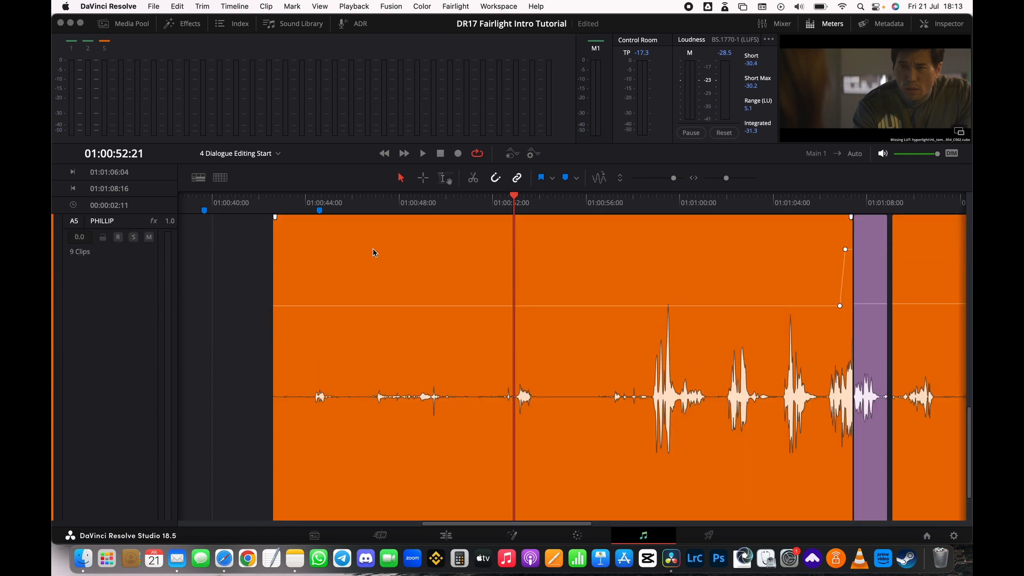
click(274, 202)
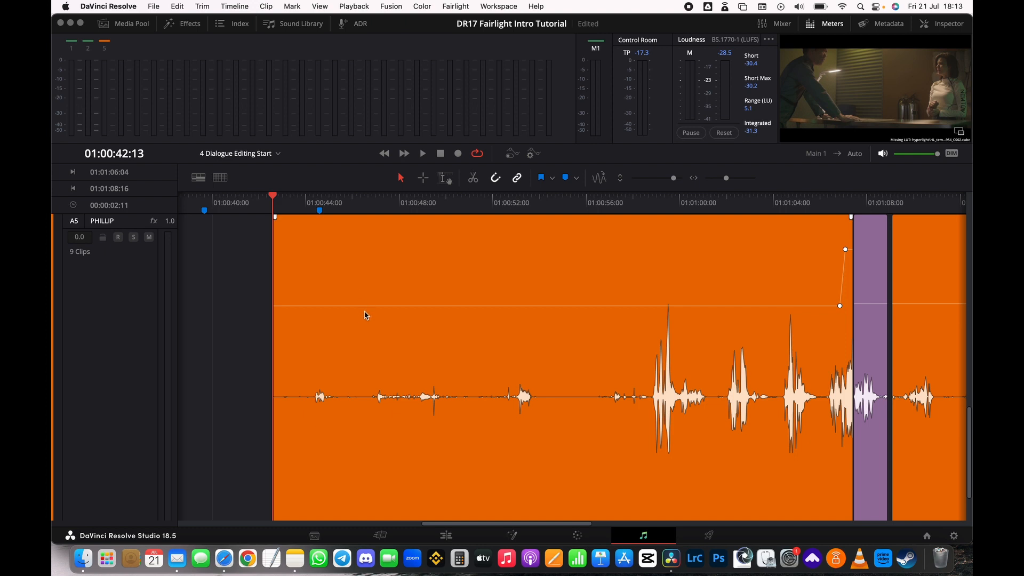
drag(367, 305, 371, 290)
Play the raised PHILLIP clip from its start and replay its quiet middle section, stopping at 01:00:51:19.
key(space)
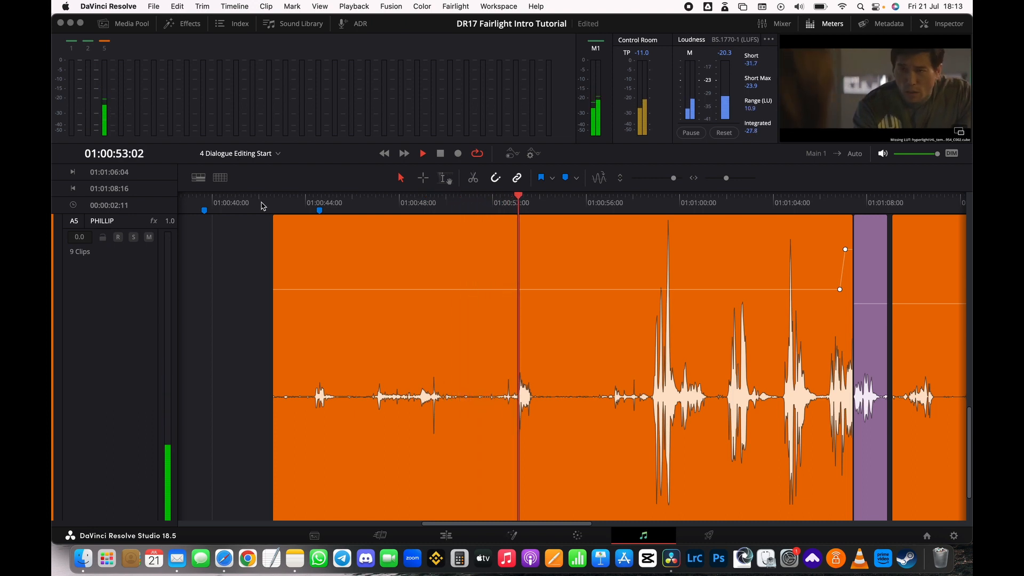
key(space)
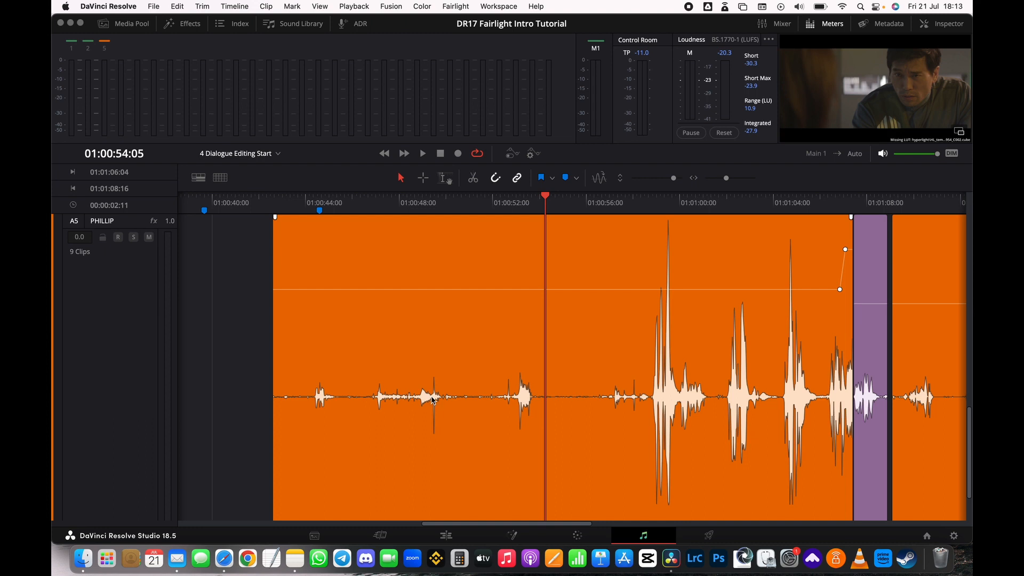
key(space)
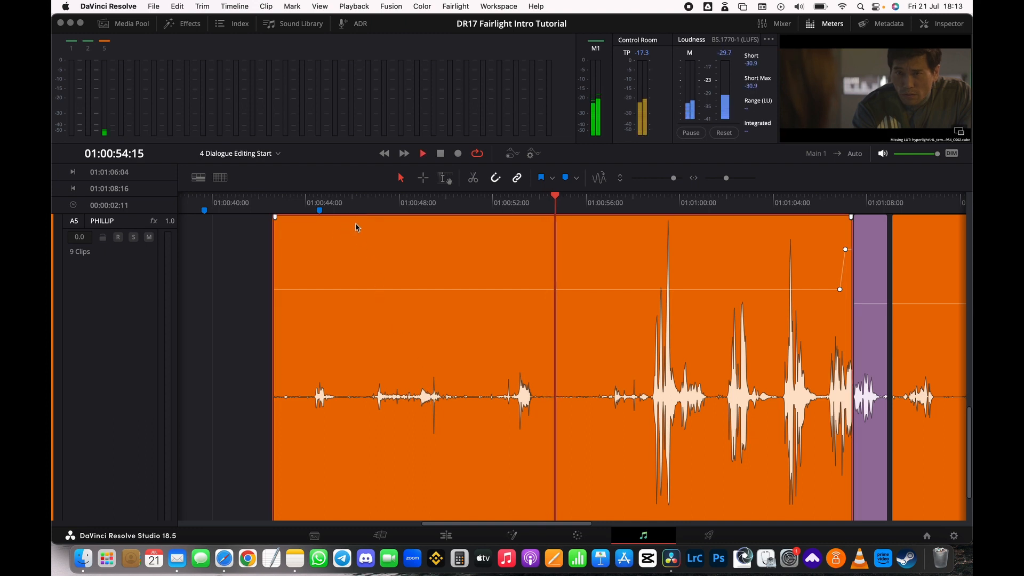
click(362, 207)
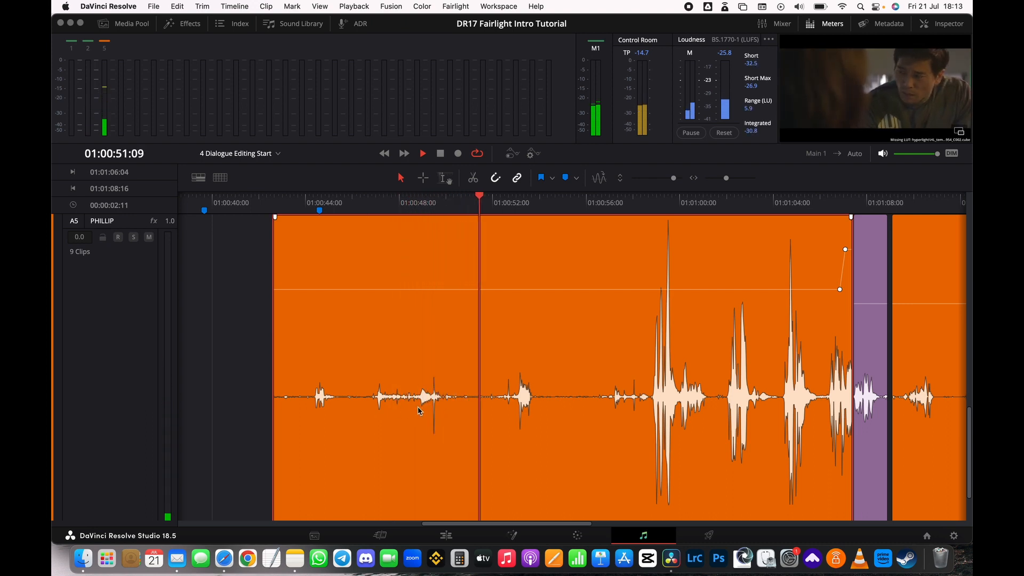
key(space)
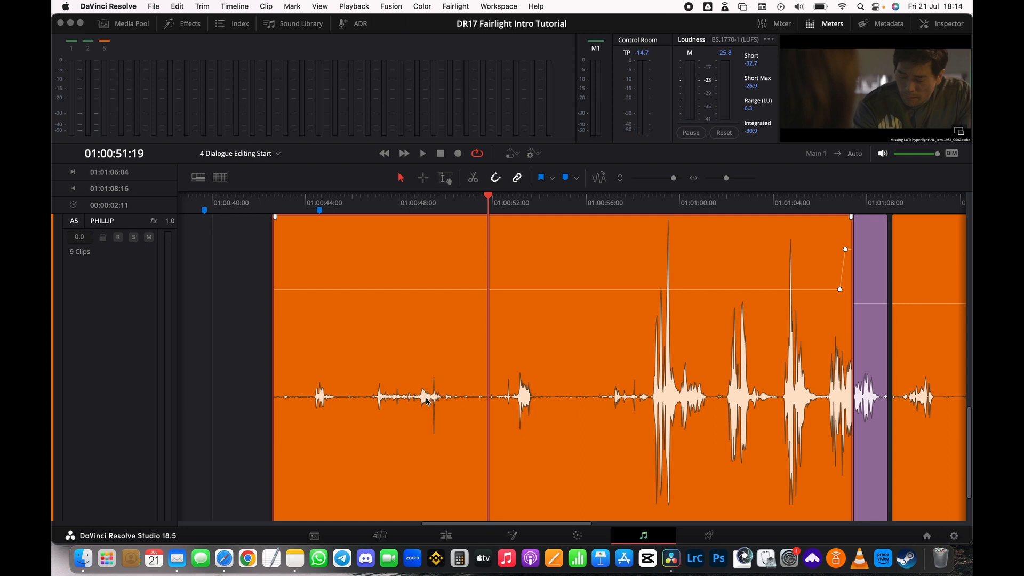
Show the Media Pool and select the A003_01020143 clip in the Repair and Replace bin.
scroll(441, 385, down, 5)
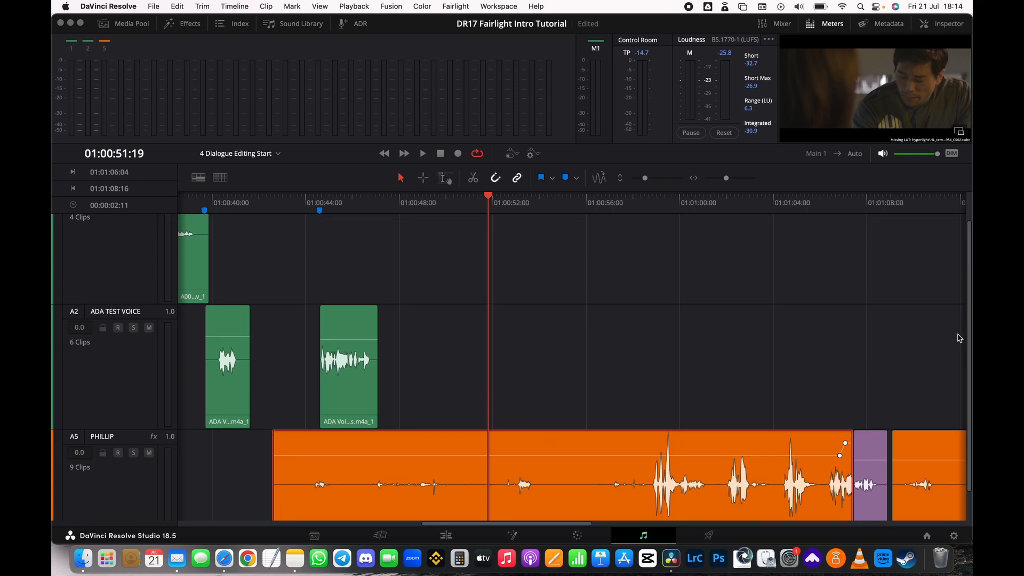
scroll(970, 347, down, 3)
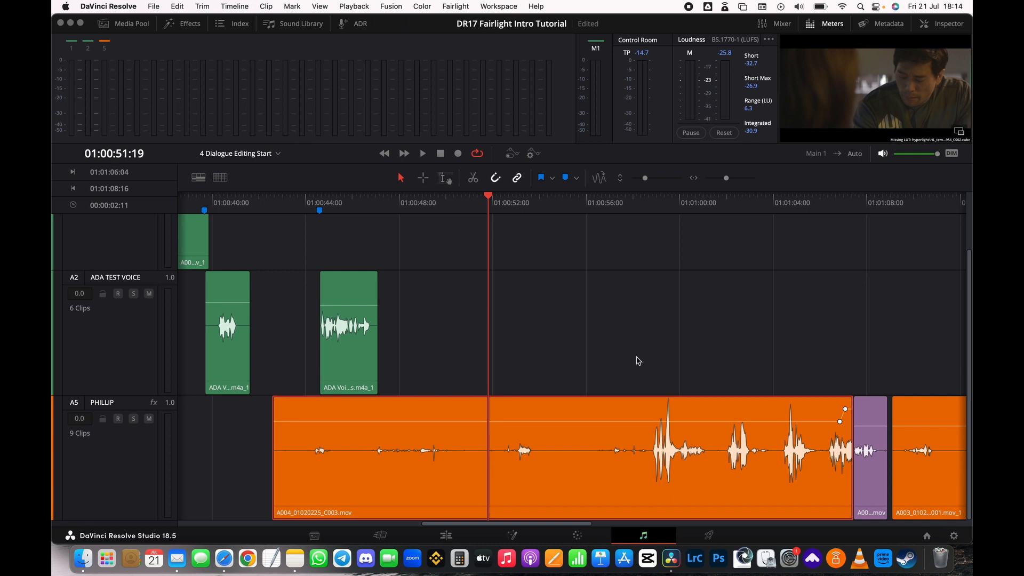
click(127, 23)
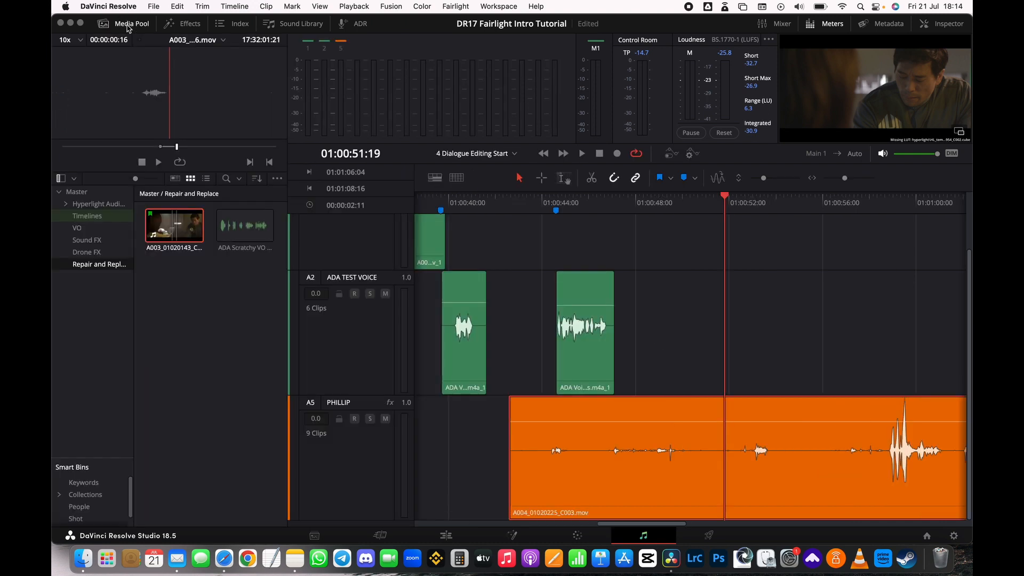
click(96, 265)
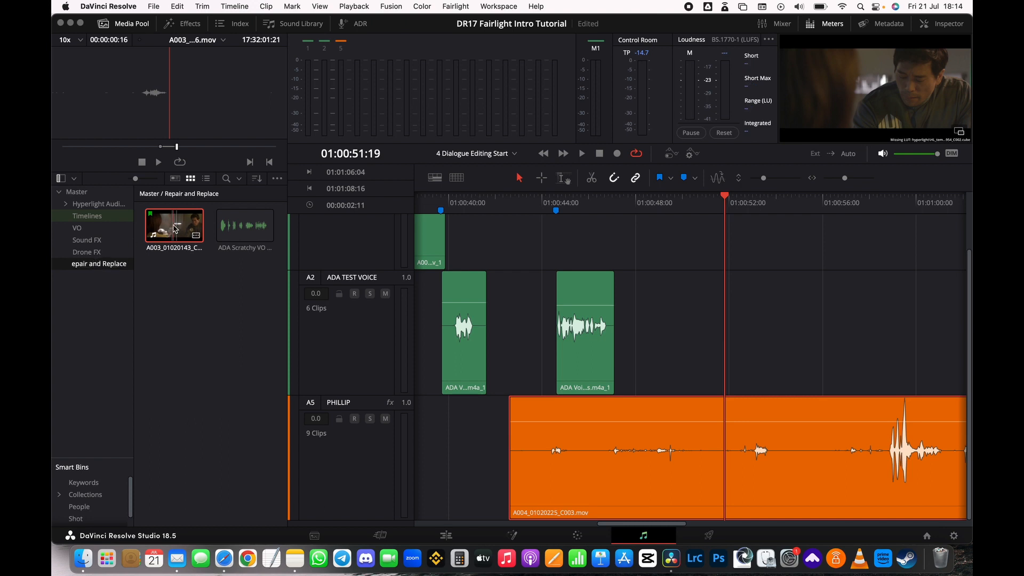
key(Return)
Play the quiet PHILLIP line twice in the timeline, the second time starting from 01:00:51:15.
click(704, 206)
key(space)
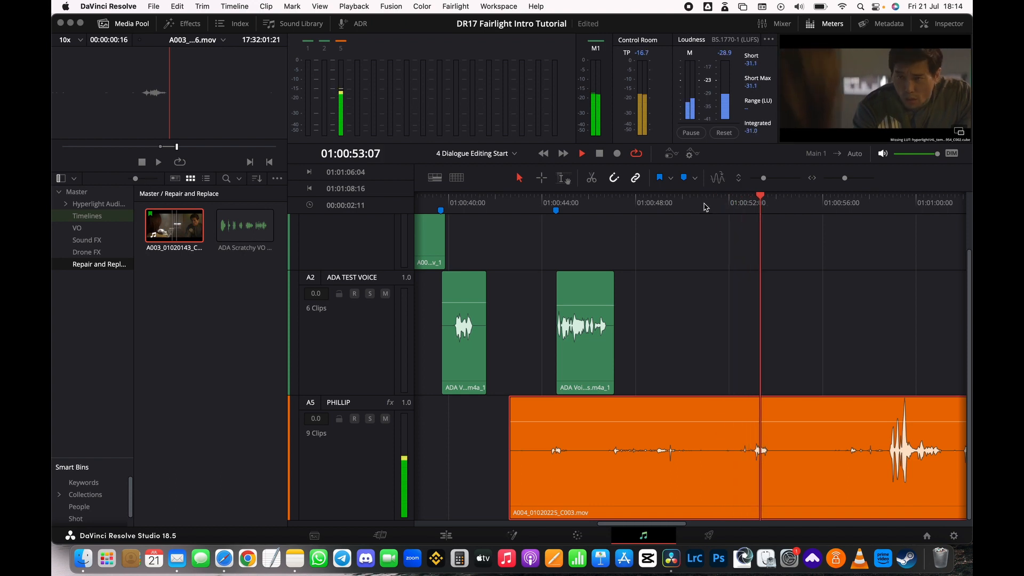
key(space)
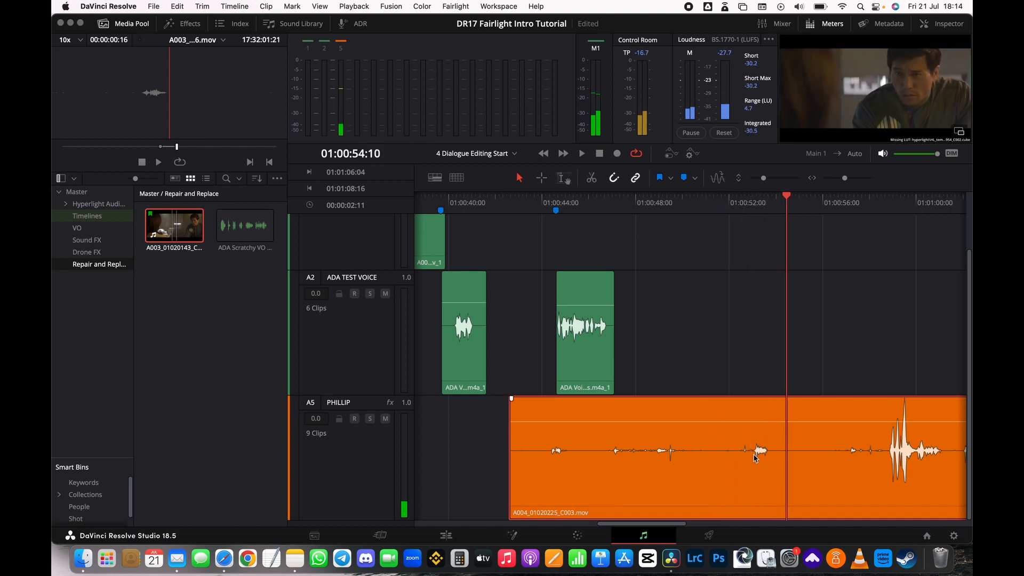
click(721, 211)
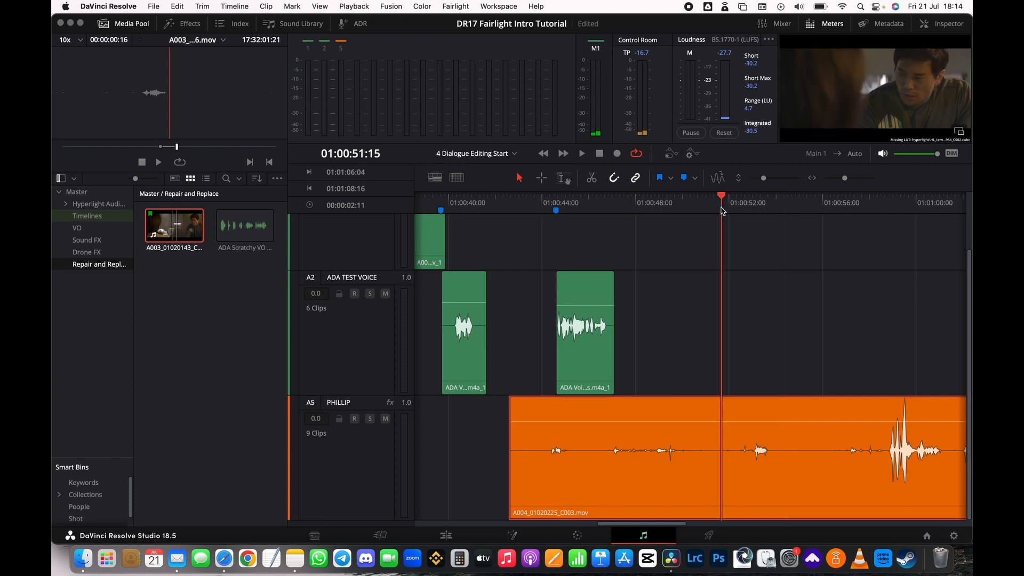
key(space)
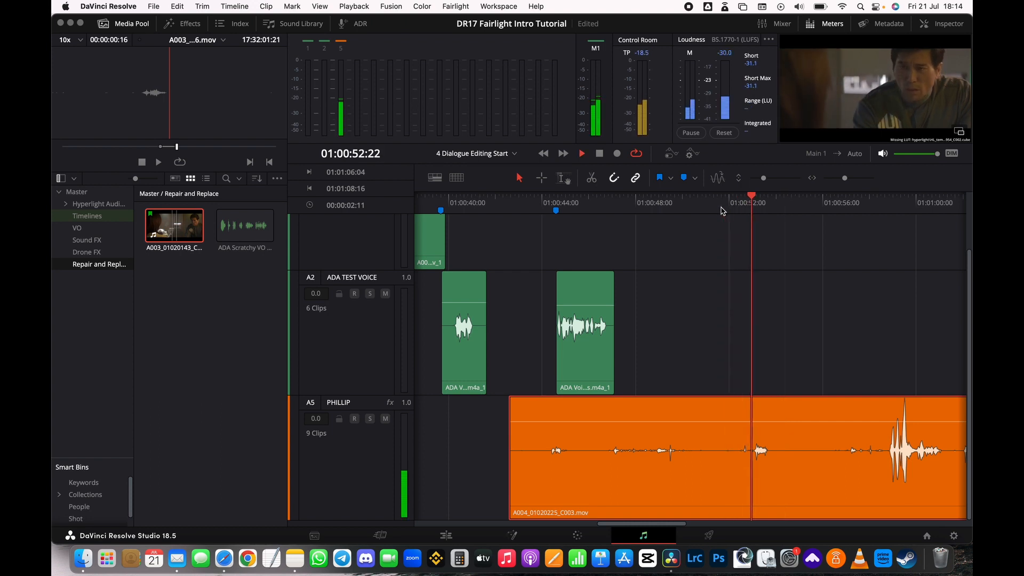
key(space)
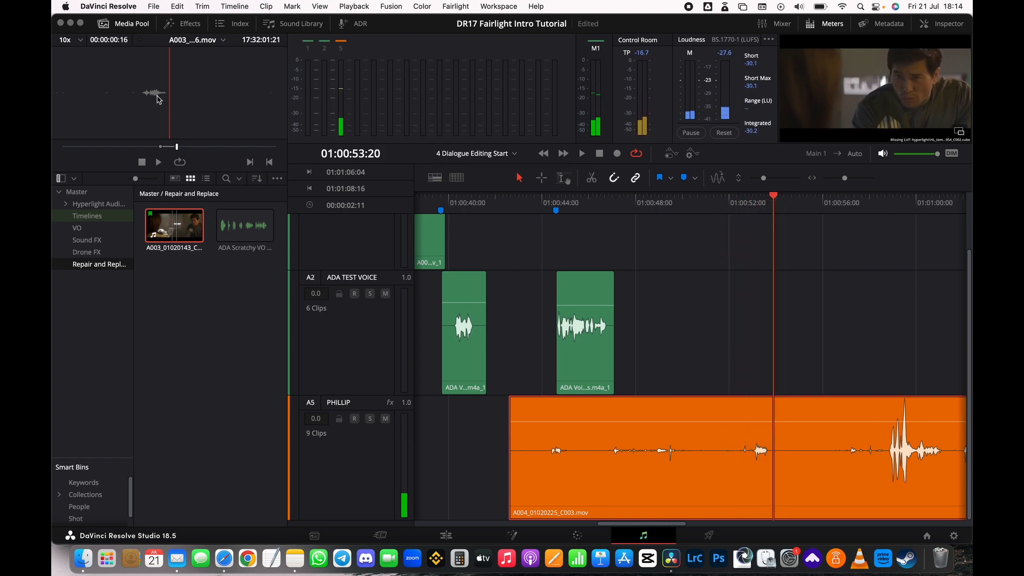
Preview the marked section of the A003 replacement clip twice in the Media Pool source preview.
click(161, 147)
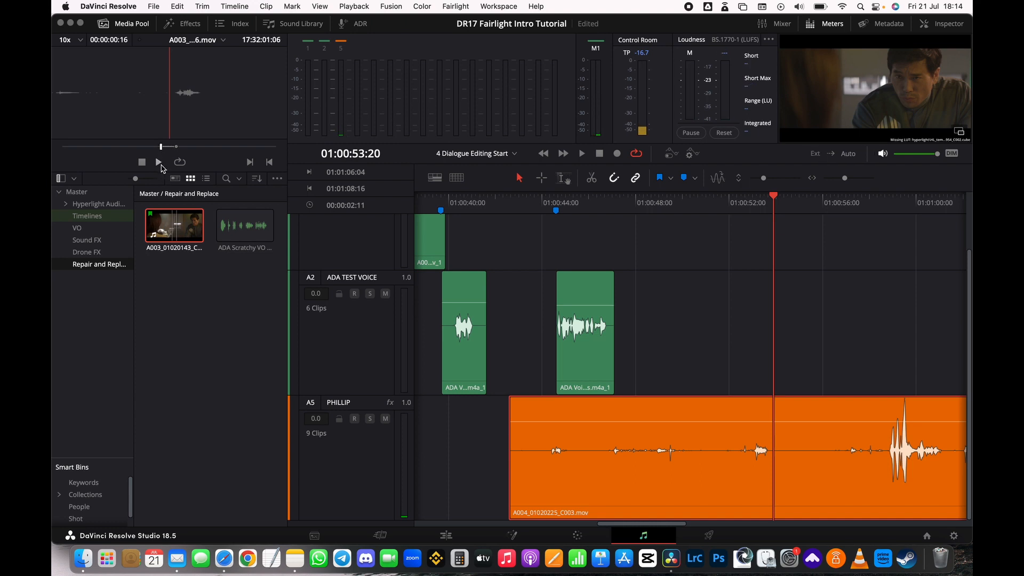
click(158, 162)
click(158, 163)
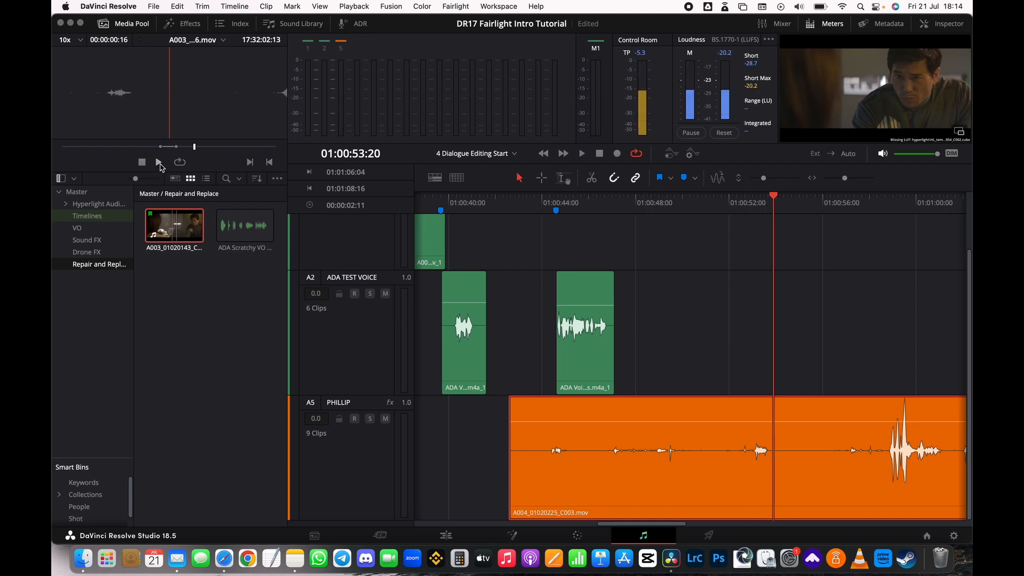
click(158, 147)
click(158, 162)
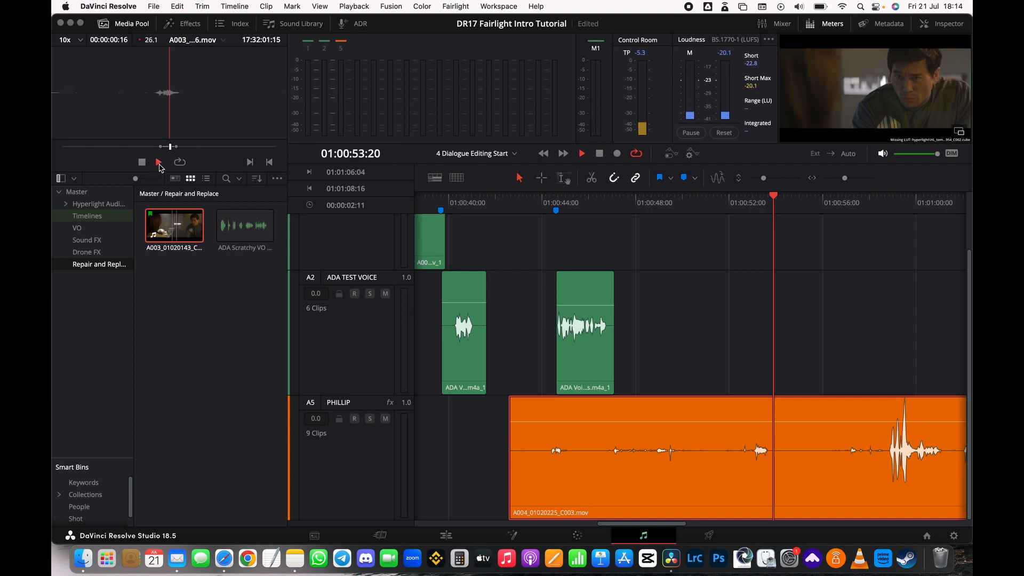
click(159, 162)
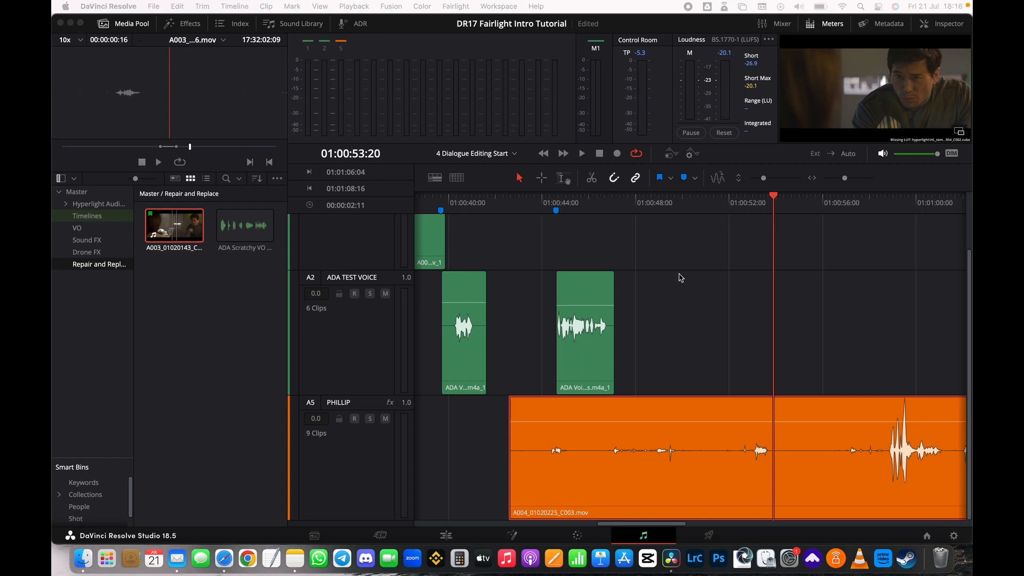
Detach the Viewer as a floating window, enlarge it and place it above the tracks, clear of the PHILLIP line.
click(958, 132)
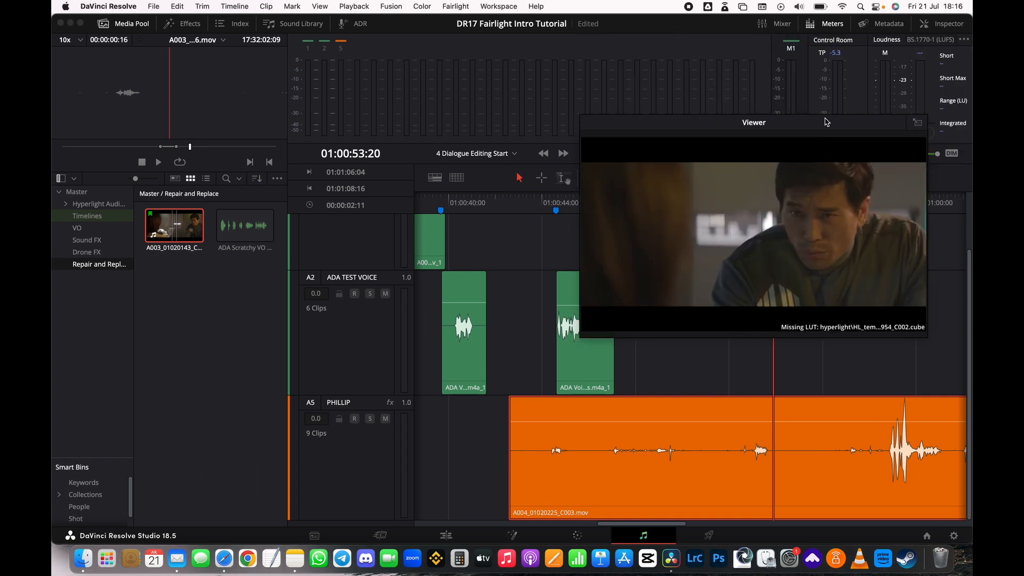
drag(826, 125, 523, 34)
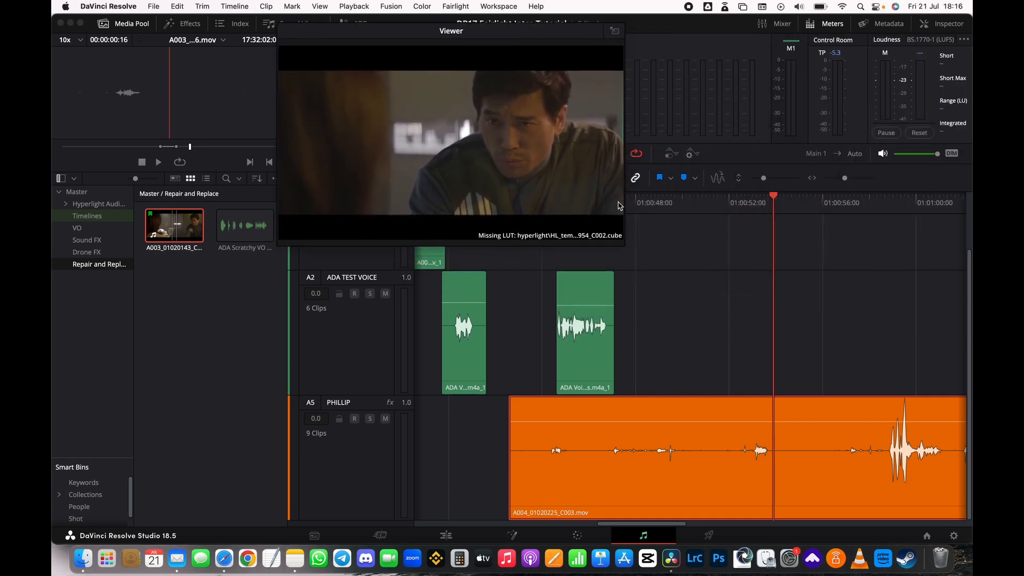
drag(624, 243, 664, 264)
drag(589, 37, 545, 39)
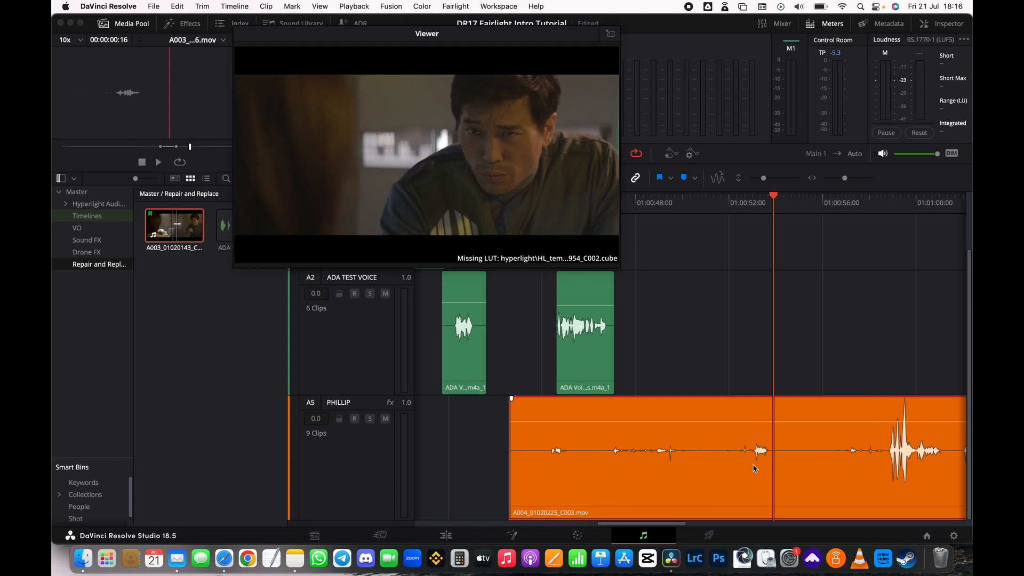
Place the marked section of the A003 clip on the ADA TEST VOICE track at about 01:00:52:23 and play it against the picture.
drag(774, 195, 739, 196)
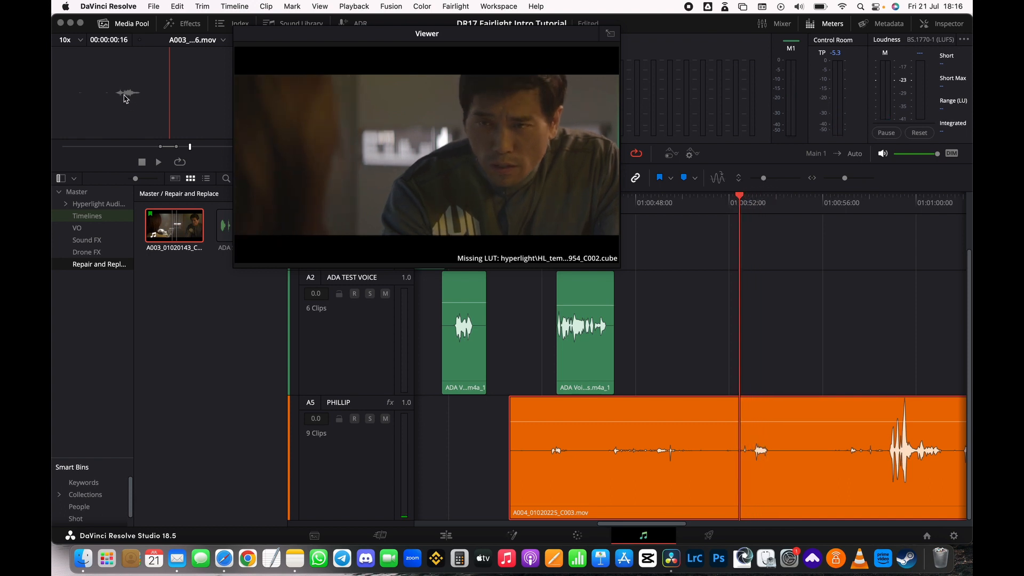
drag(126, 99, 752, 337)
drag(738, 190, 746, 196)
key(space)
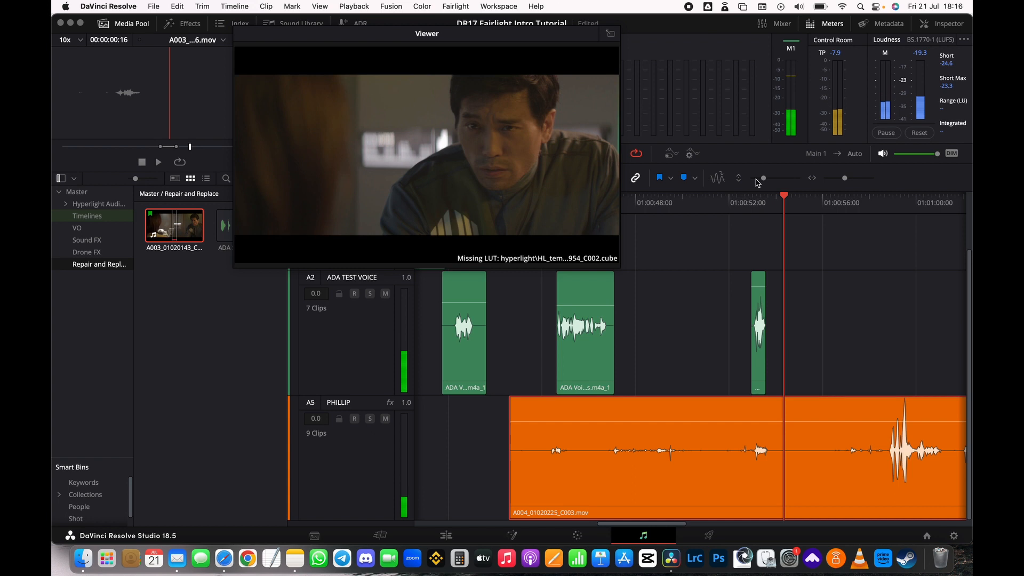
click(745, 198)
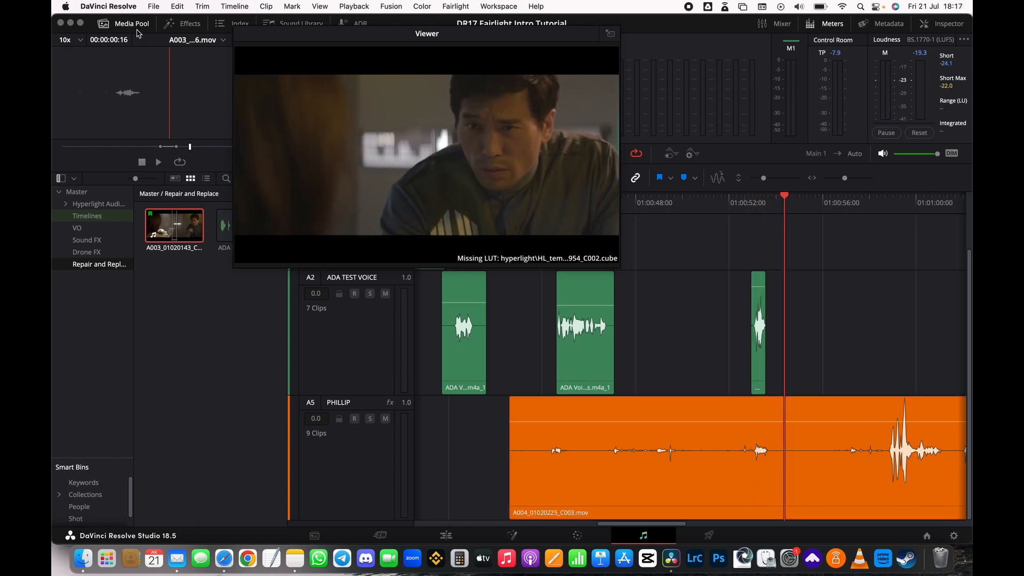
Hide the Media Pool, move the floating Viewer off the replacement clip and enlarge the ADA TEST VOICE and PHILLIP tracks.
click(100, 24)
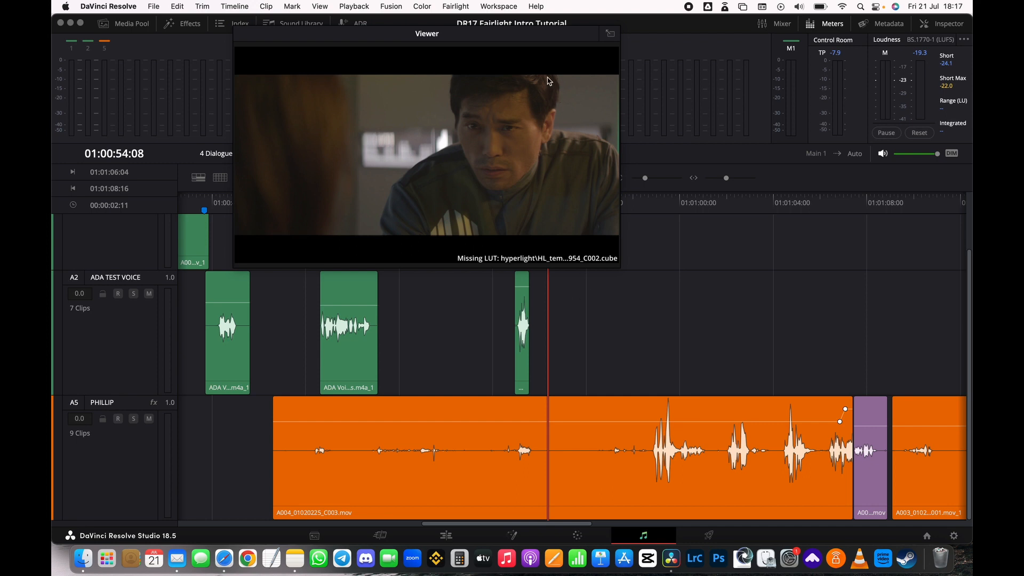
drag(569, 39, 391, 51)
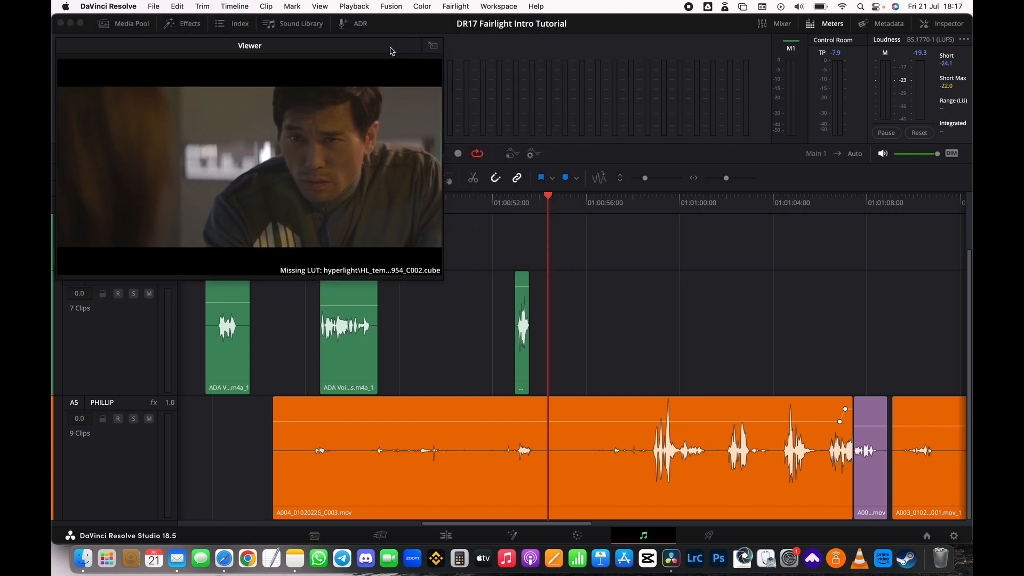
scroll(601, 308, up, 5)
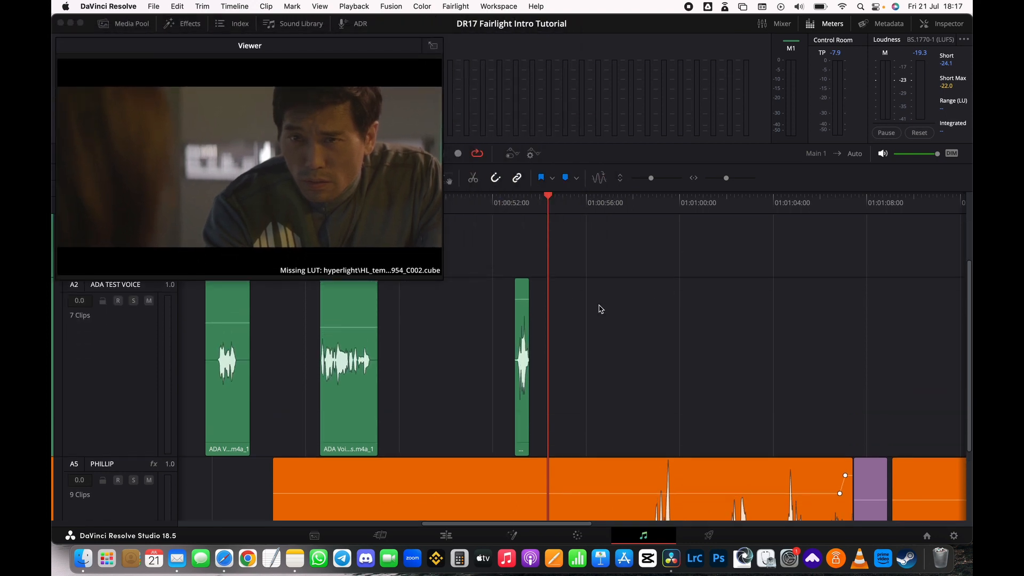
scroll(596, 329, up, 3)
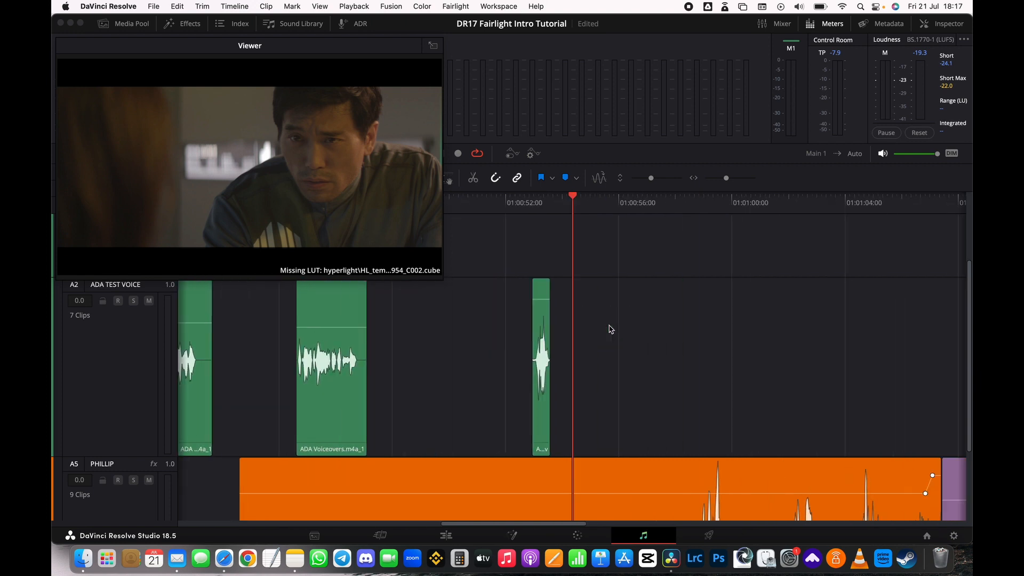
scroll(638, 338, down, 3)
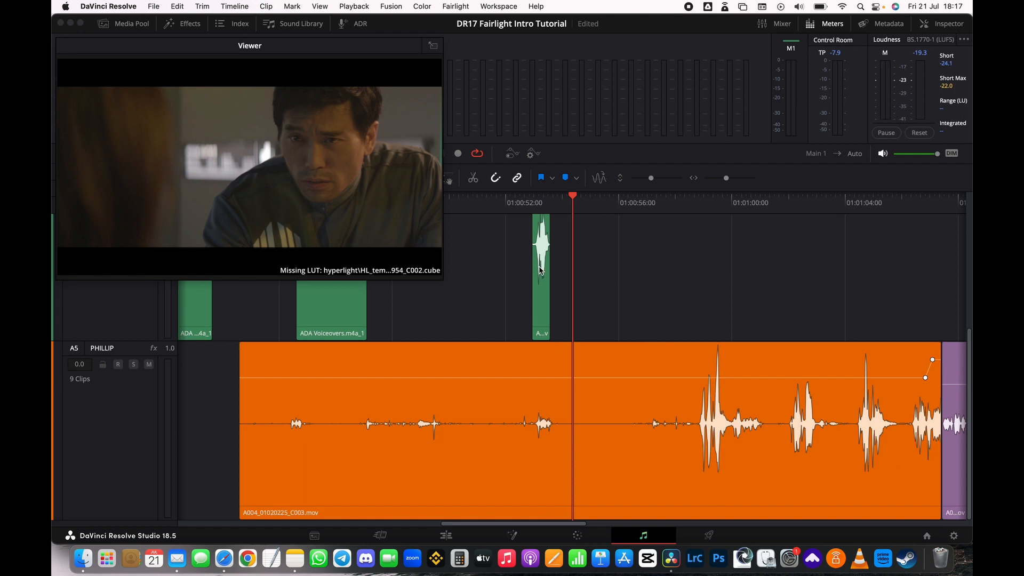
Move the short A003 replacement clip from the ADA TEST VOICE track down onto the PHILLIP track, over the matching quiet line.
drag(542, 257, 540, 258)
drag(727, 179, 730, 178)
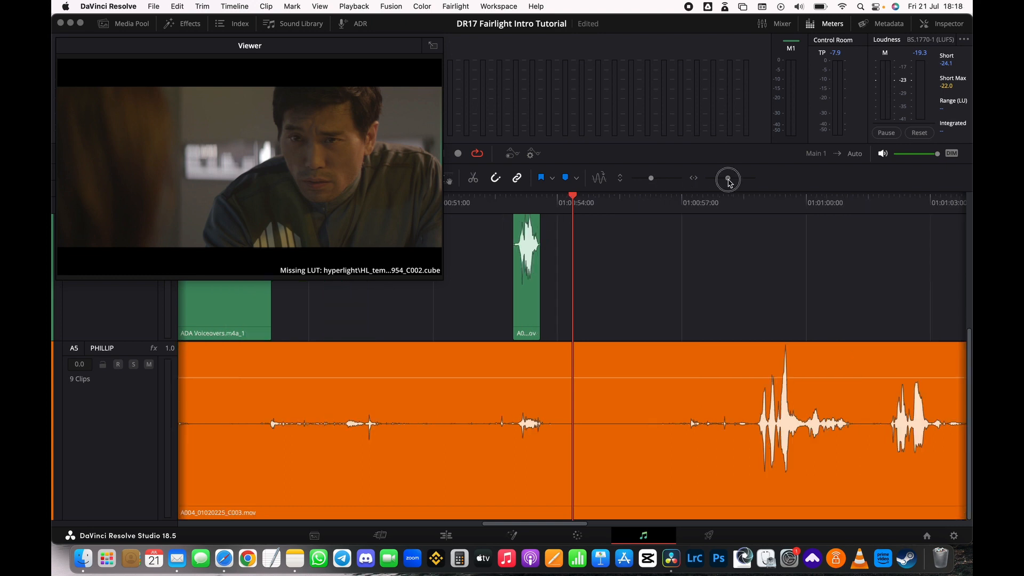
click(528, 281)
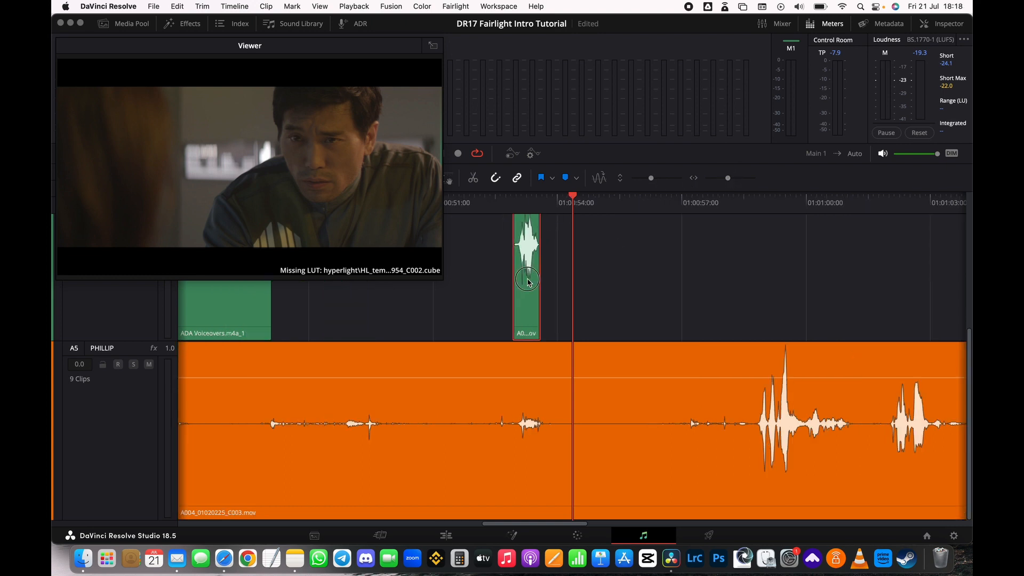
drag(527, 281, 532, 375)
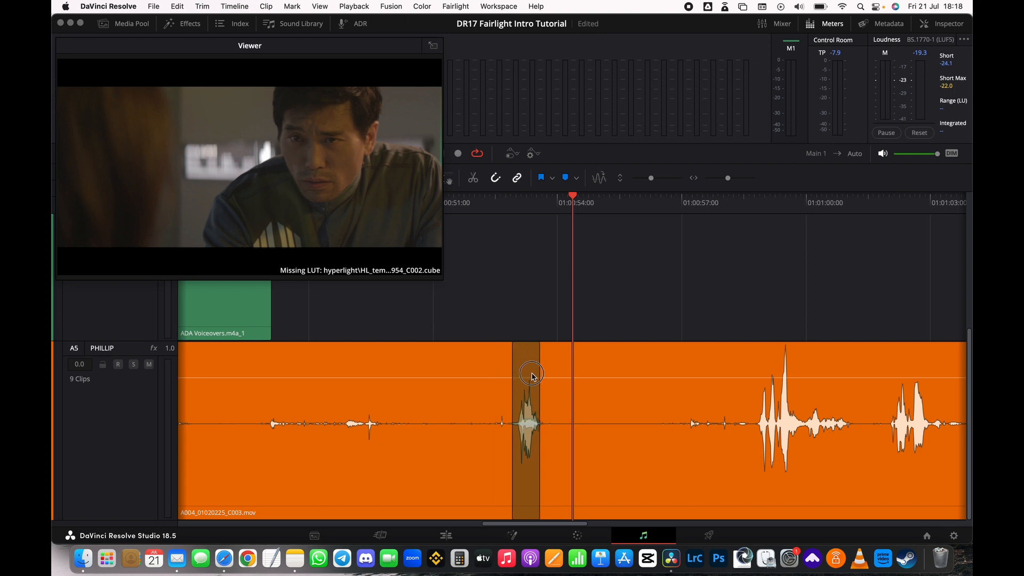
drag(532, 375, 532, 375)
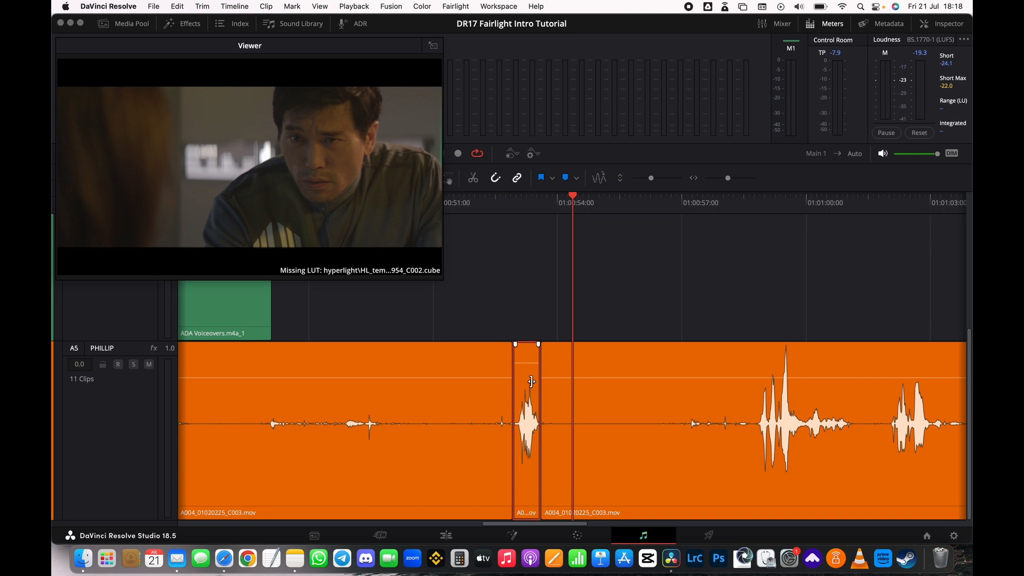
Return the A003 replacement clip to the ADA TEST VOICE track, drop it over the quiet PHILLIP line again and save the project.
click(486, 208)
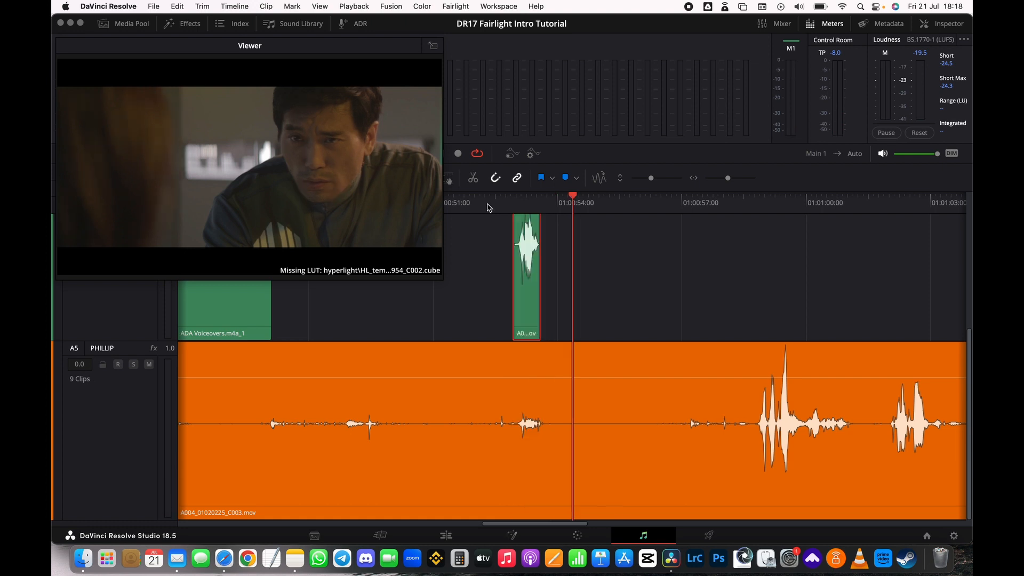
click(605, 255)
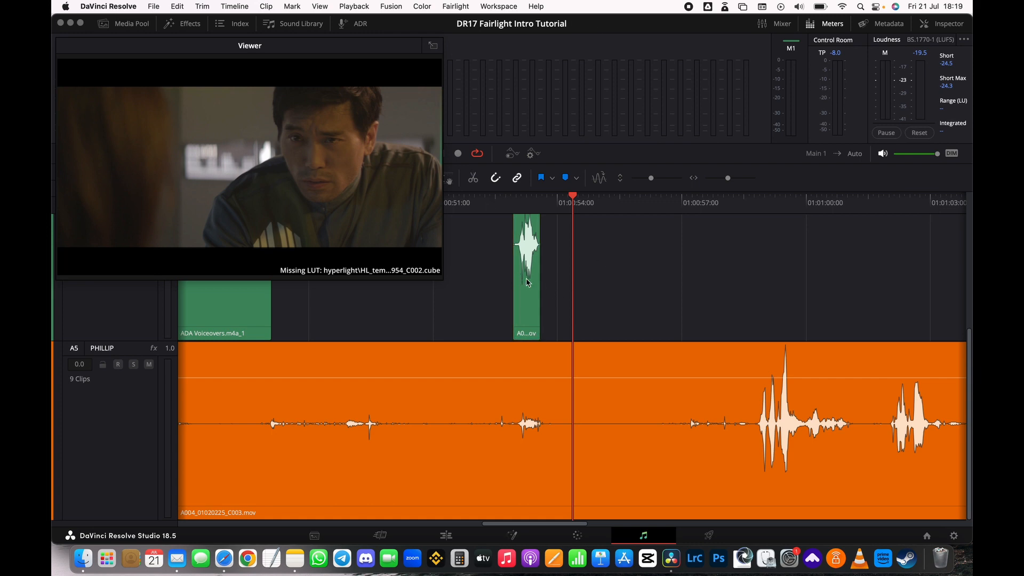
drag(527, 282, 529, 423)
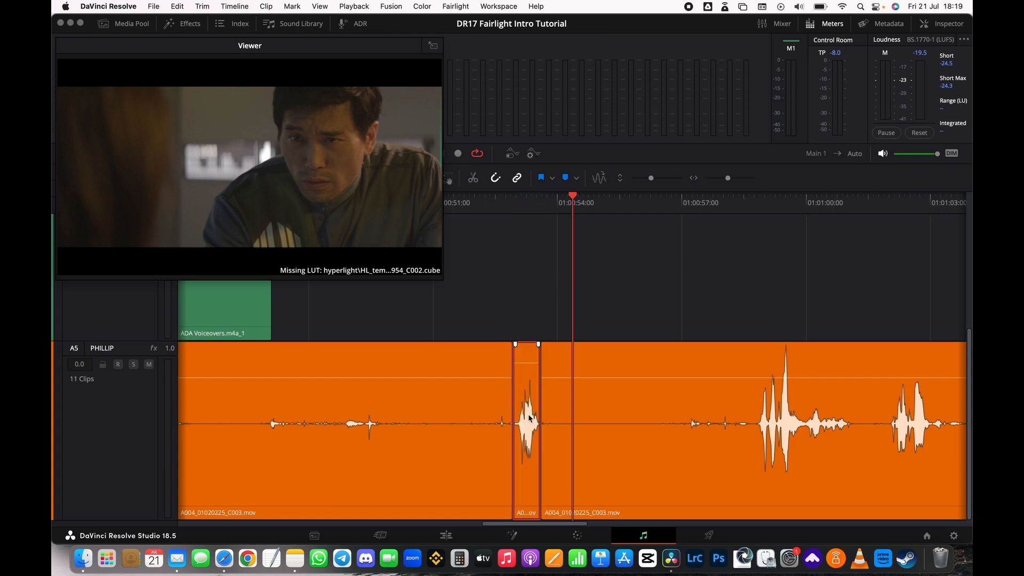
key(super+s)
Try shifting the replacement clip along and off the PHILLIP track, and extend the A004 clip over the gap it leaves.
mouse_move(529, 423)
mouse_down()
mouse_move(544, 423)
mouse_move(475, 425)
mouse_move(516, 426)
mouse_up()
key(super+z)
key(super+z)
key(super+z)
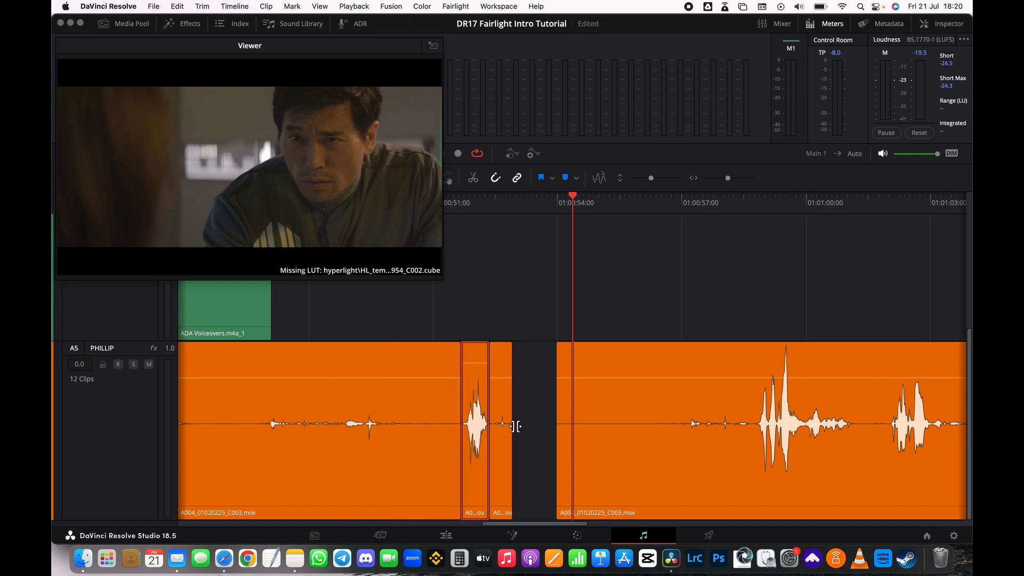
drag(540, 432, 537, 280)
drag(511, 425, 573, 423)
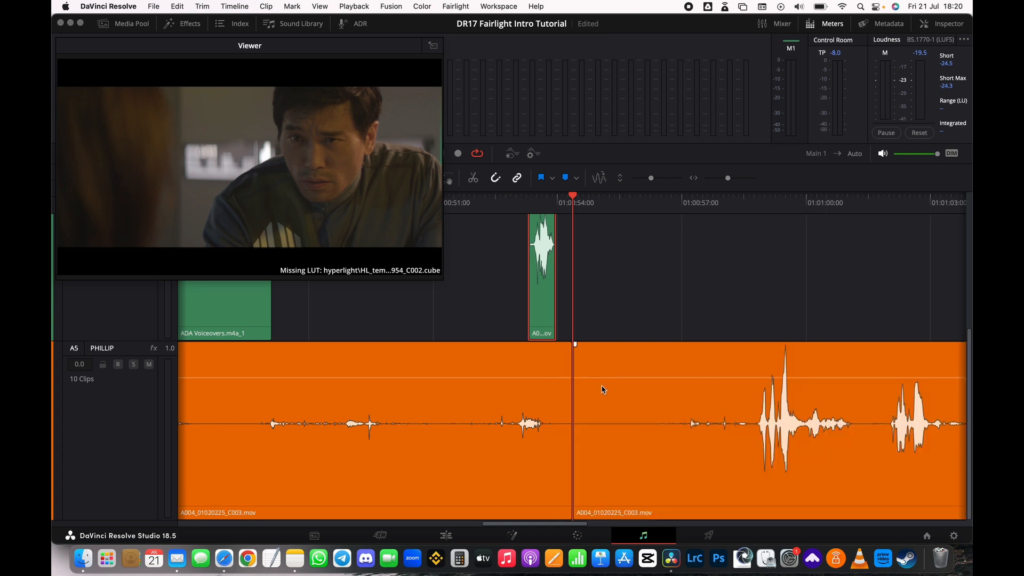
Undo the clip moves and the edge extension until the replacement clip sits on ADA TEST VOICE above the quiet line, and save the project.
key(super+z)
key(super+z)
key(super+z)
key(super+z)
key(super+z)
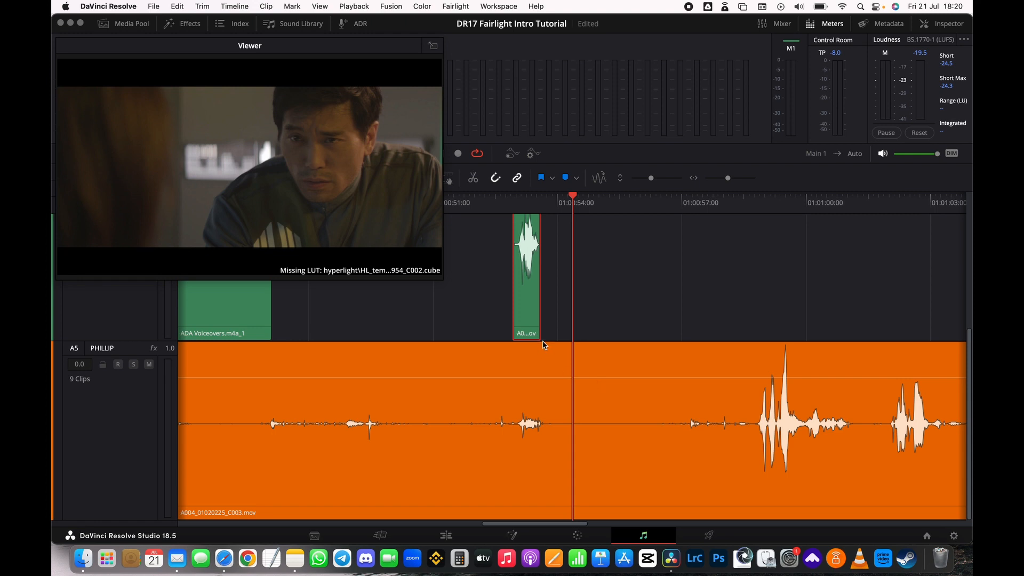
key(super+s)
Dock the floating Viewer and slightly reduce the track height so the ADA TEST VOICE and PHILLIP tracks fit better.
click(432, 45)
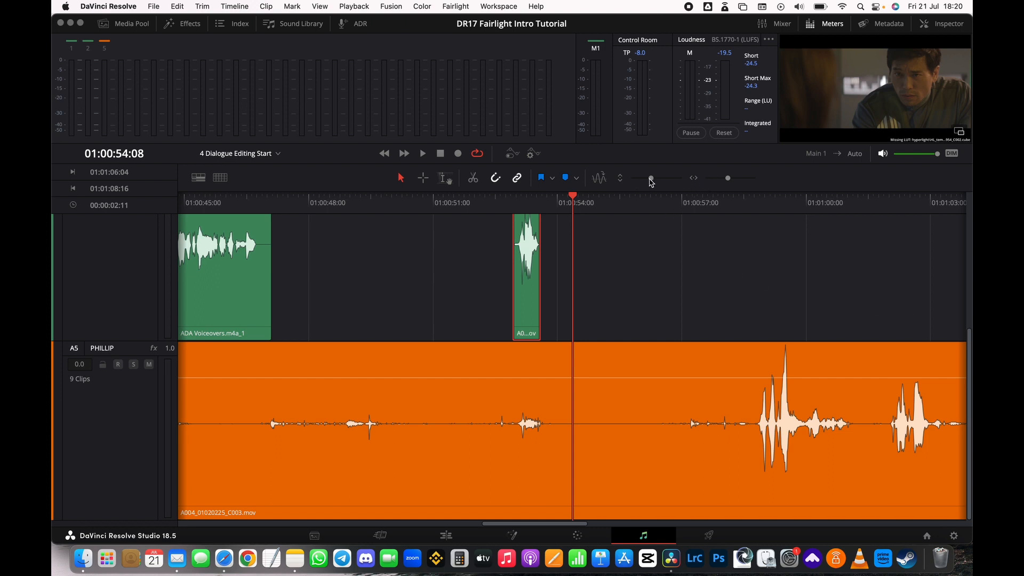
drag(650, 182, 649, 182)
scroll(608, 355, down, 2)
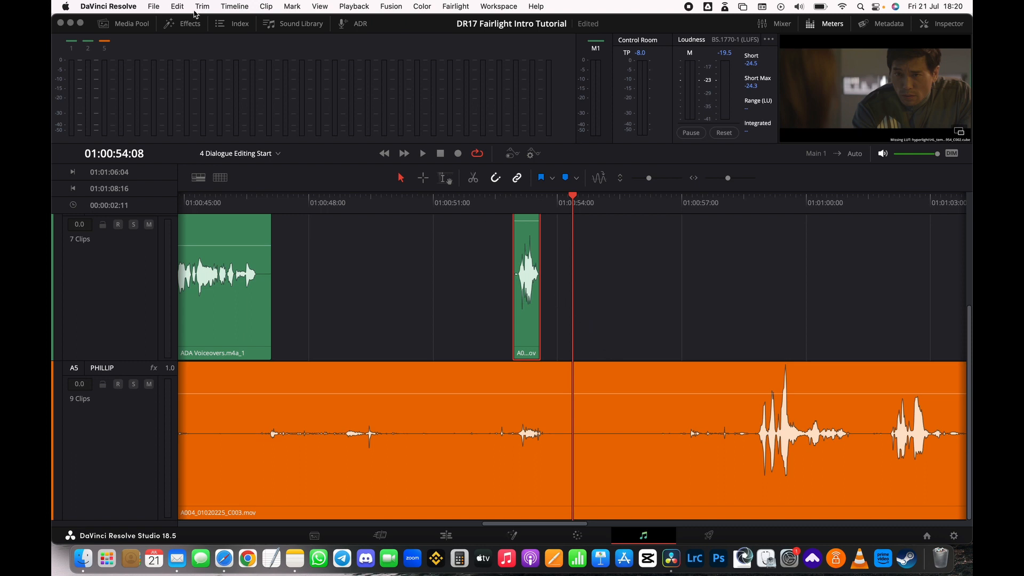
Turn on Layered Audio Editing and place the A003 replacement clip on the PHILLIP track over the quiet line.
click(234, 6)
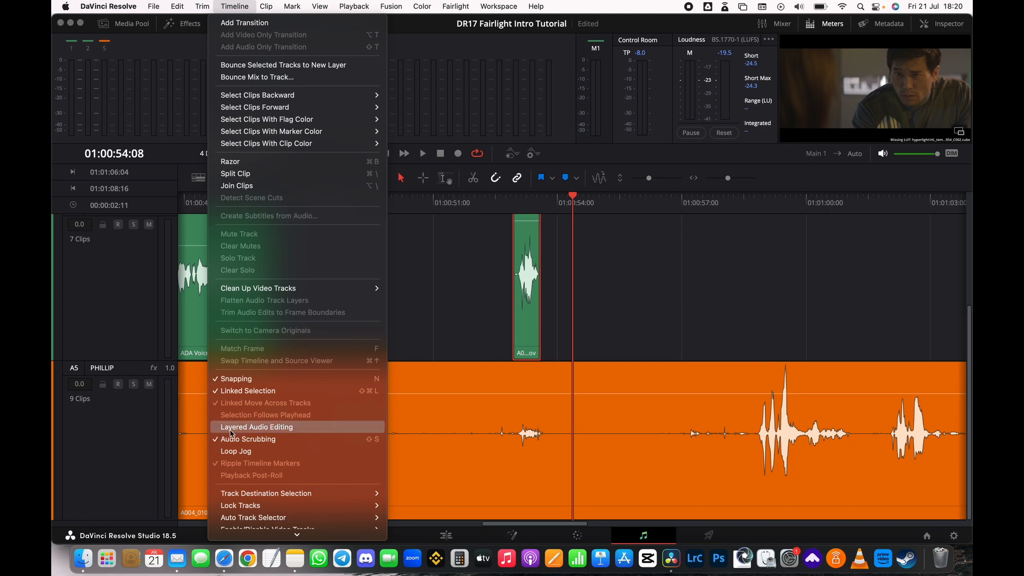
click(307, 429)
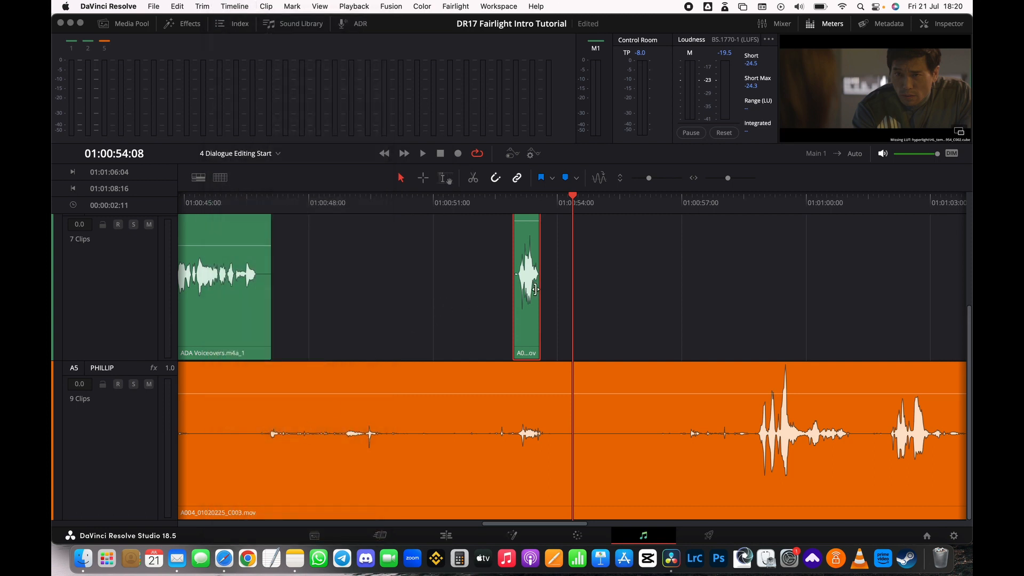
drag(530, 283, 524, 411)
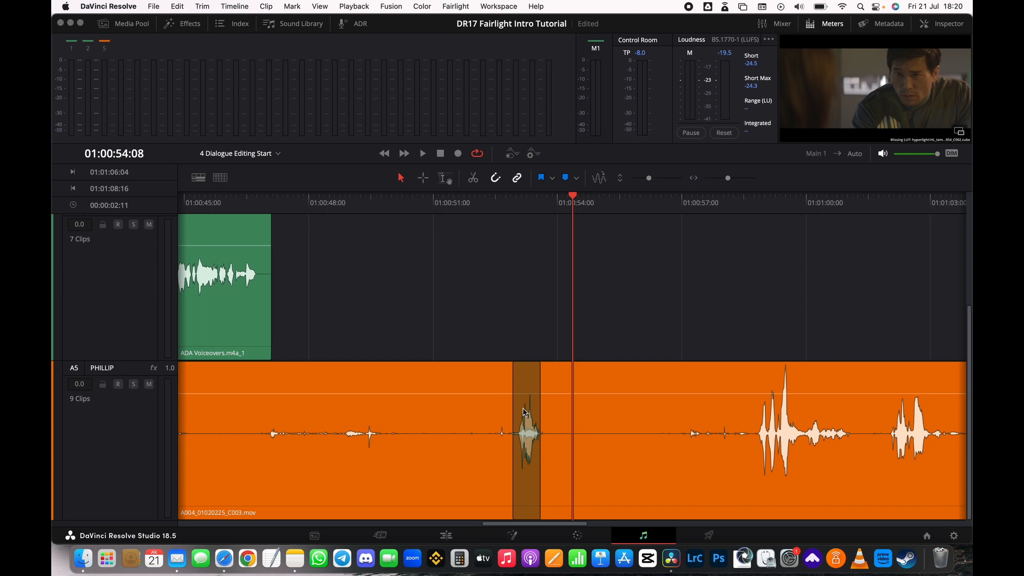
Place the short replacement clip on the PHILLIP track near 01:00:53 and set its clip color to Navy.
key(super+b)
right_click(526, 411)
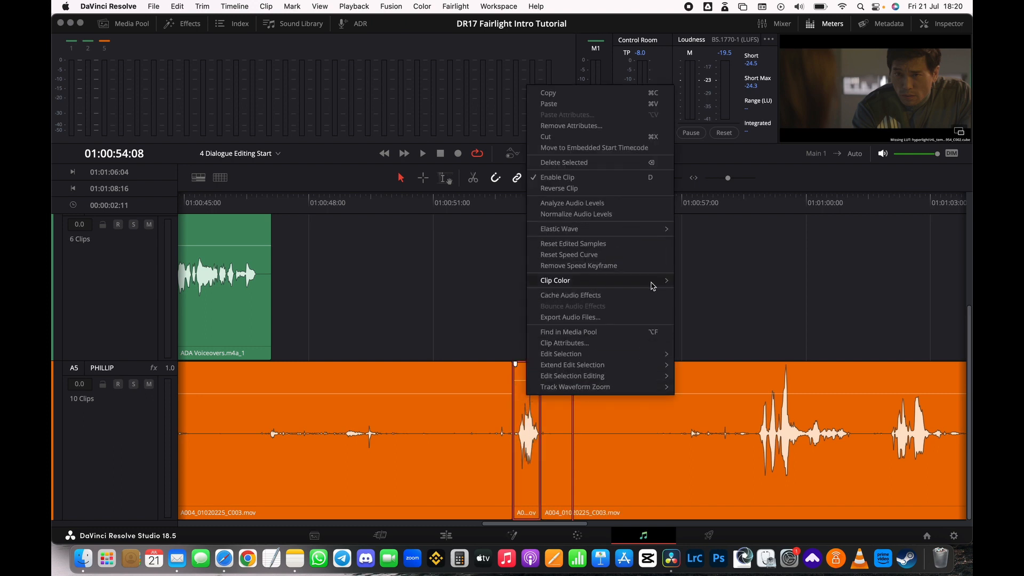
mouse_move(653, 285)
click(730, 388)
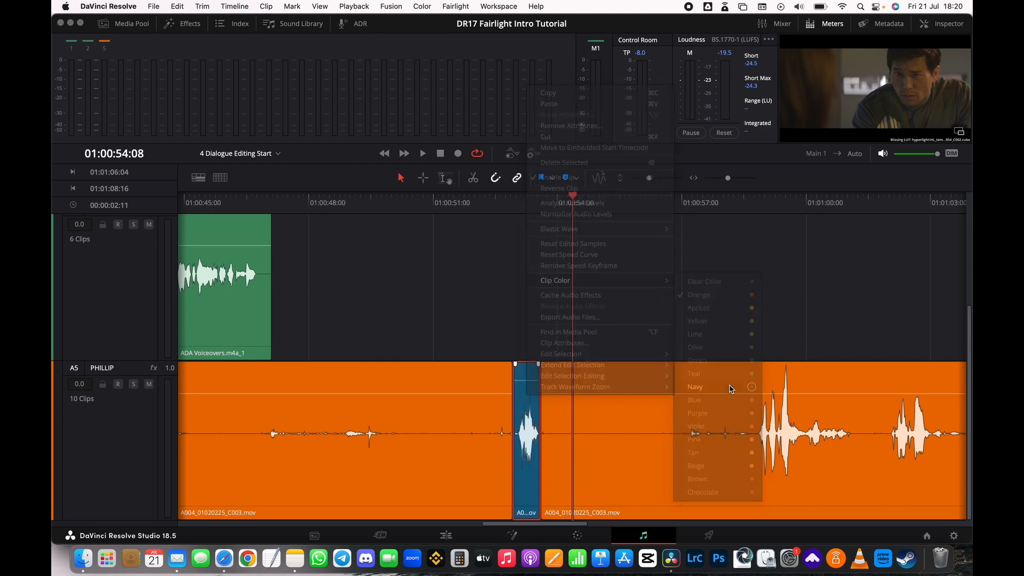
Nudge the Navy clip slightly later over the original word and save the project.
mouse_move(528, 399)
mouse_down()
mouse_move(591, 399)
mouse_move(459, 396)
mouse_move(532, 397)
mouse_up()
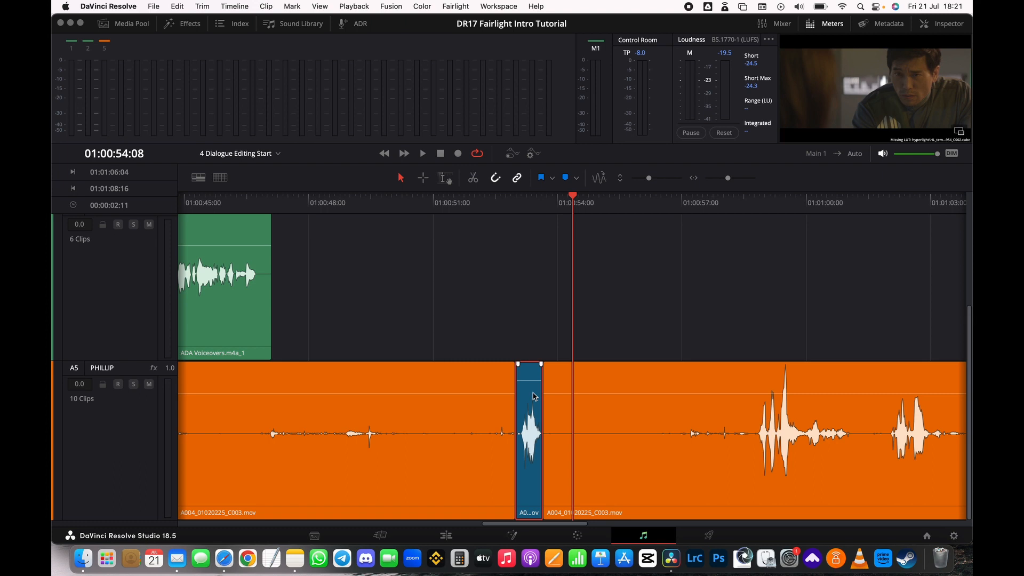
mouse_move(535, 396)
mouse_down()
mouse_move(590, 400)
mouse_move(531, 401)
mouse_up()
key(super+s)
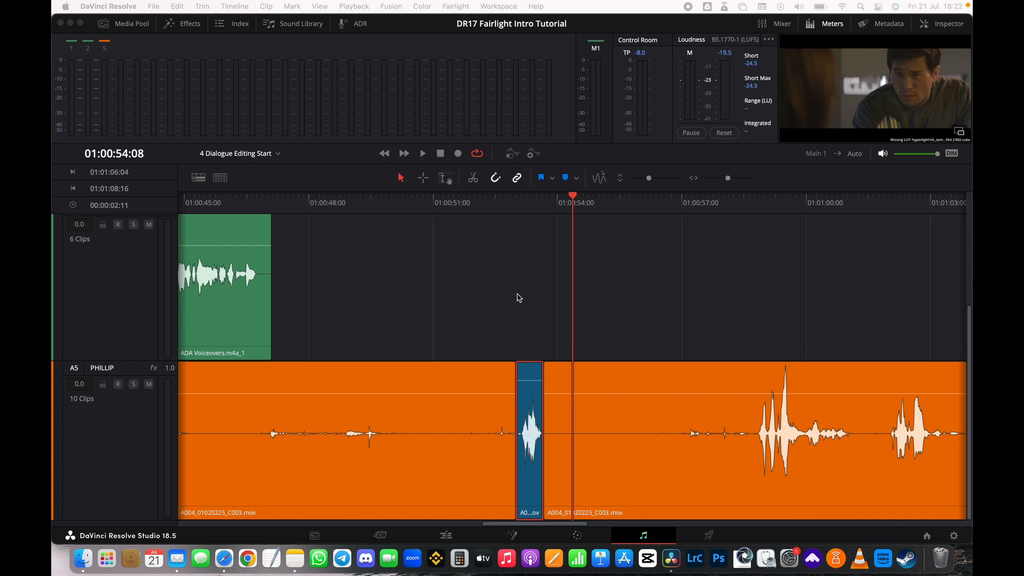
Toggle snapping and fine-position the Navy clip on the PHILLIP track, leaving snapping off.
click(496, 178)
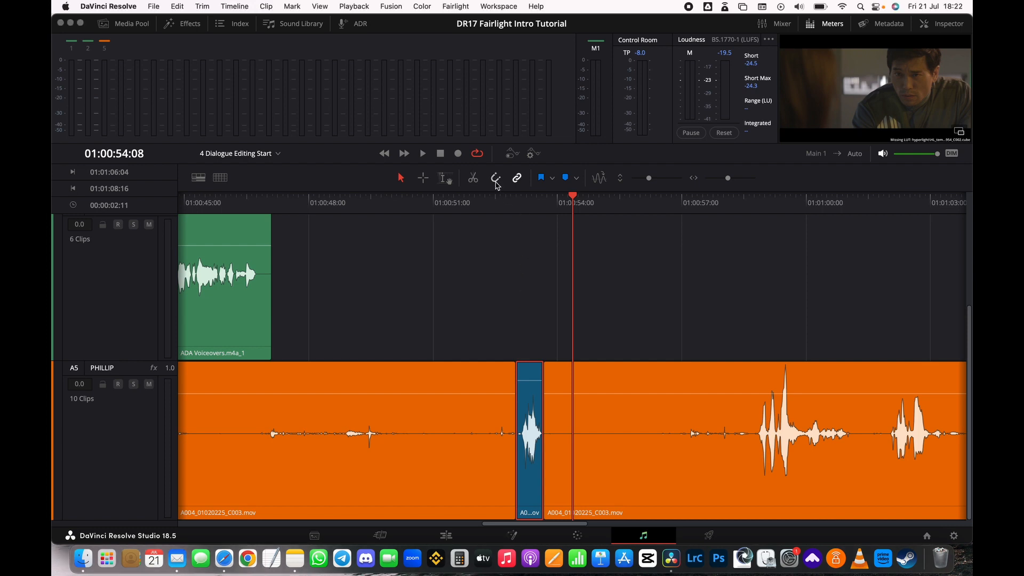
click(533, 434)
mouse_move(533, 434)
mouse_down()
mouse_move(542, 434)
mouse_move(521, 434)
mouse_move(532, 435)
mouse_move(528, 421)
mouse_move(555, 423)
mouse_move(526, 427)
mouse_up()
click(496, 179)
click(541, 419)
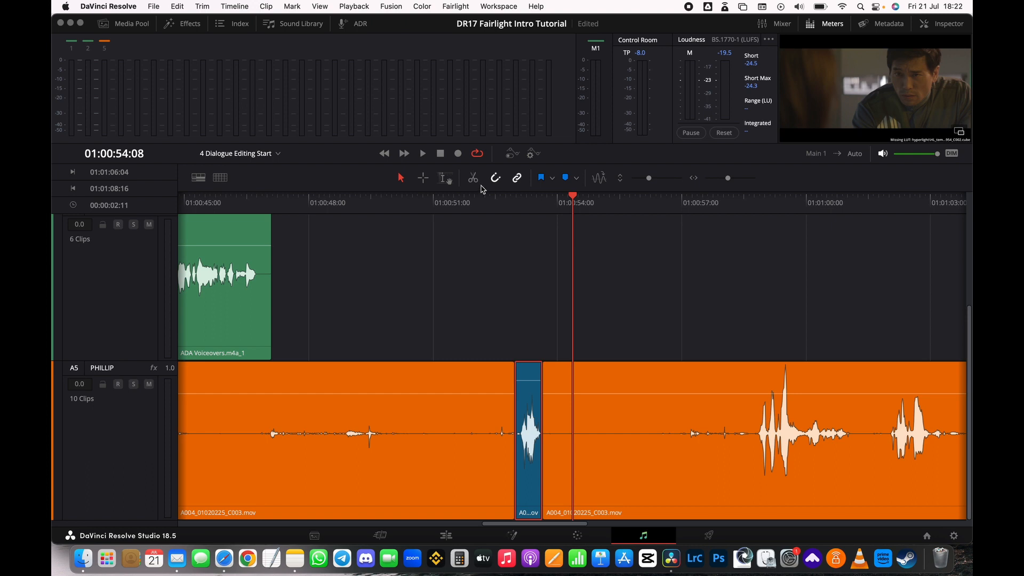
click(530, 427)
mouse_move(529, 426)
mouse_down()
mouse_move(517, 428)
mouse_move(530, 433)
mouse_up()
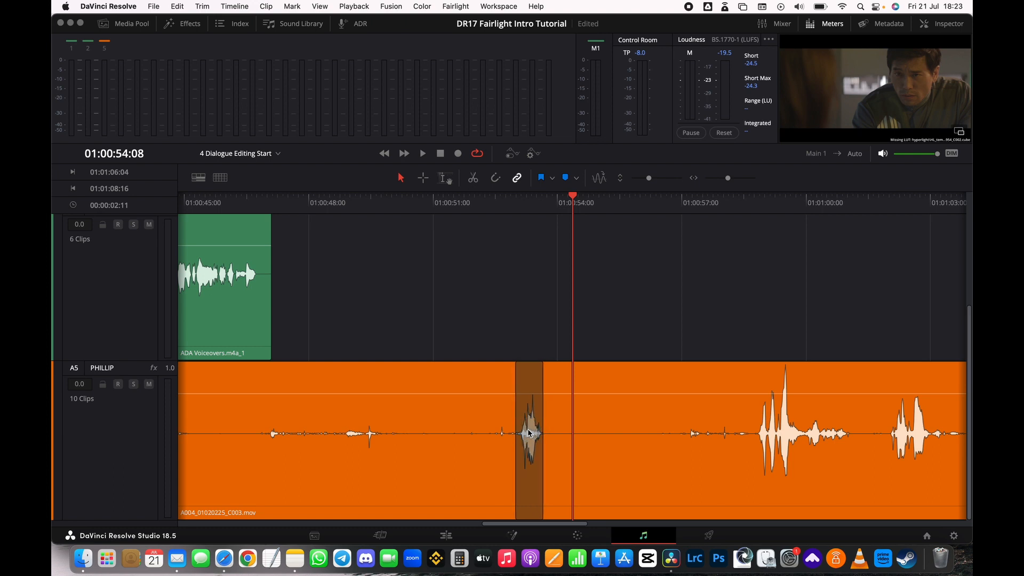
Play the PHILLIP track from shortly before the Navy clip to check how the replaced word sounds.
click(480, 210)
key(space)
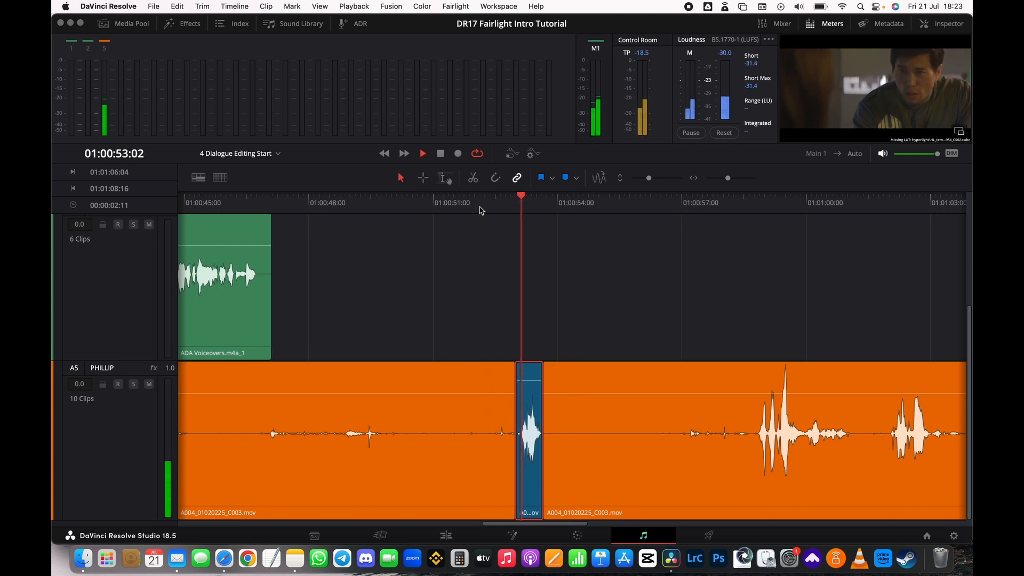
key(space)
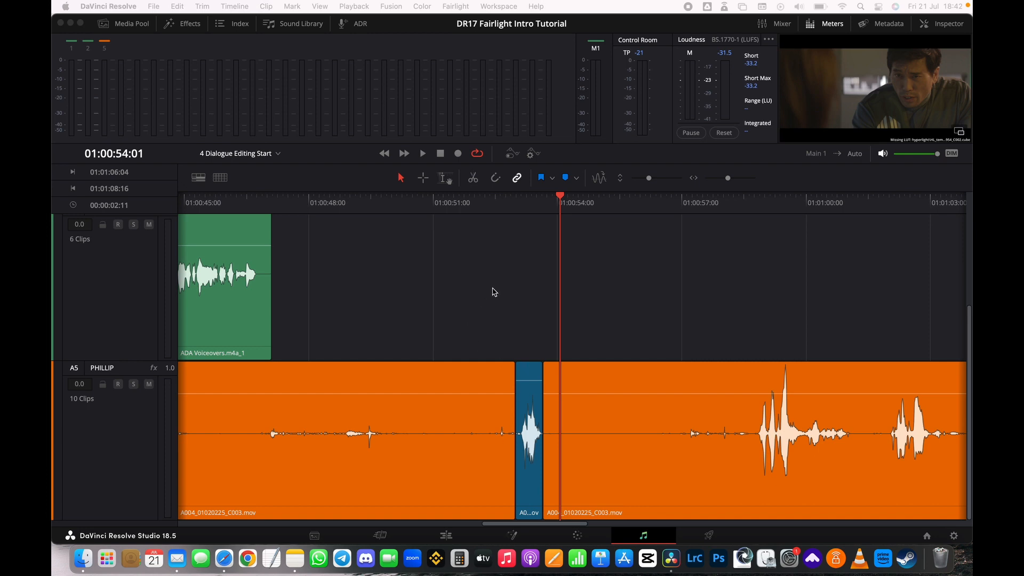
Show the audio track layers and nudge the Navy clip slightly later above the original PHILLIP clip.
click(398, 6)
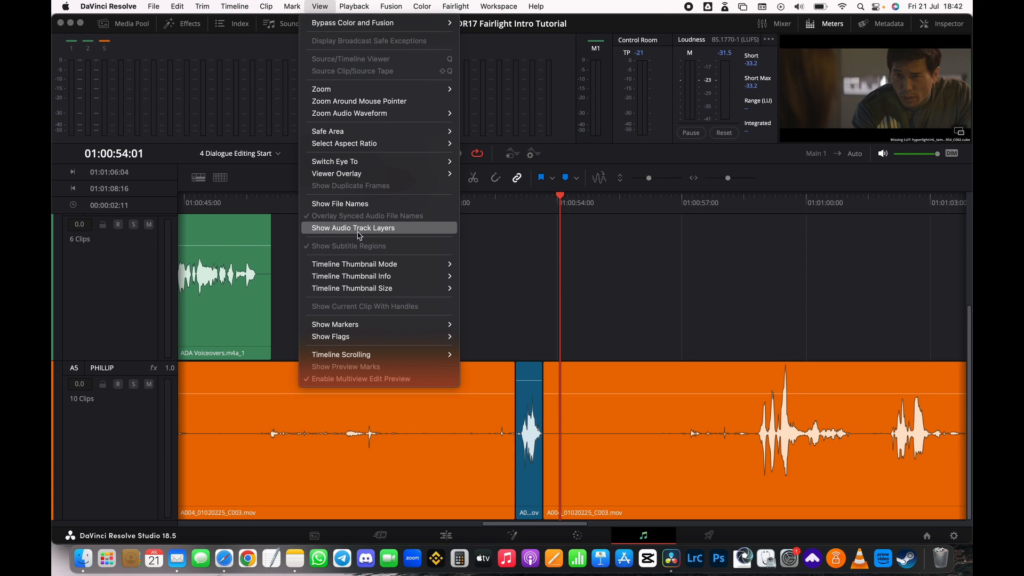
click(411, 235)
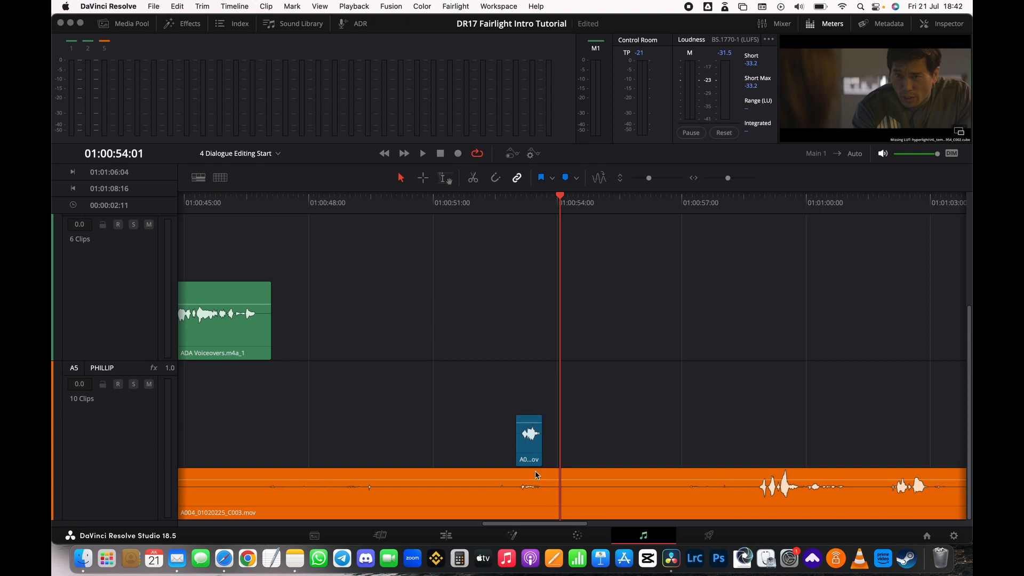
mouse_move(531, 450)
mouse_down()
mouse_move(496, 451)
mouse_move(491, 491)
mouse_move(530, 407)
mouse_move(531, 472)
mouse_move(512, 405)
mouse_move(603, 416)
mouse_move(606, 441)
mouse_move(576, 447)
mouse_move(526, 423)
mouse_move(529, 506)
mouse_move(531, 439)
mouse_up()
click(118, 439)
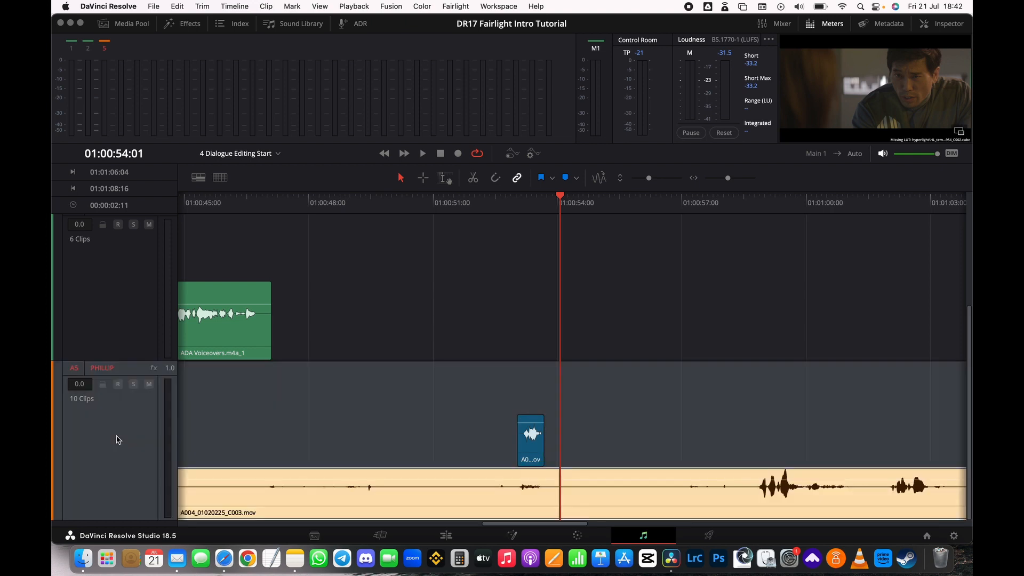
click(468, 436)
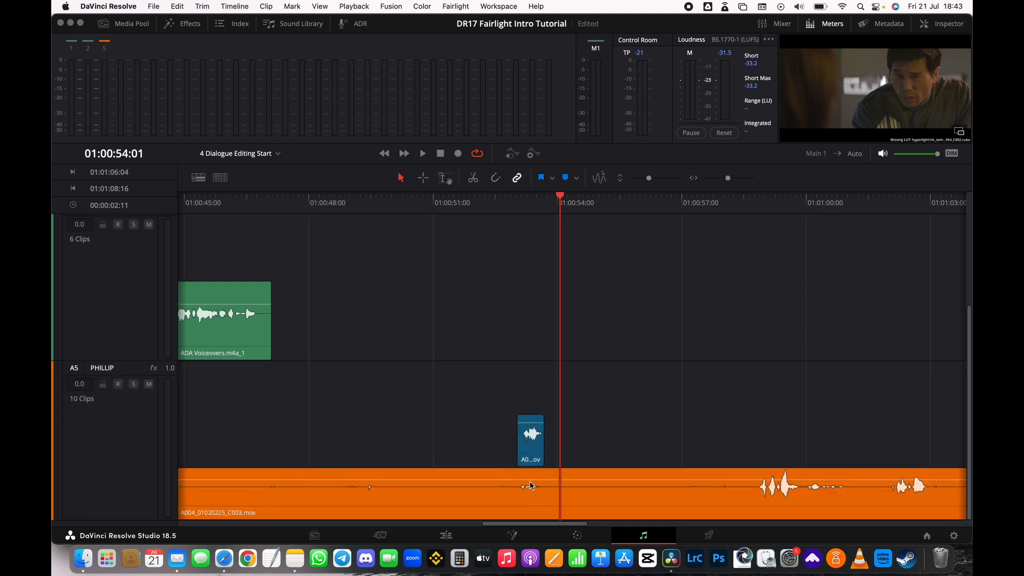
Hide the audio track layers and scrub the playhead to just before the Navy clip, at 01:00:52:17.
click(319, 6)
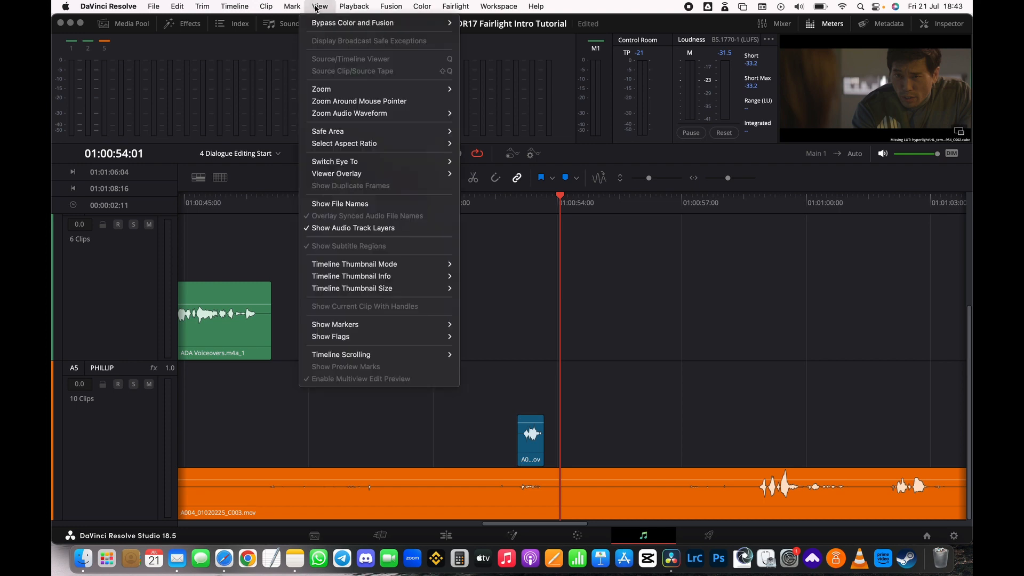
click(342, 229)
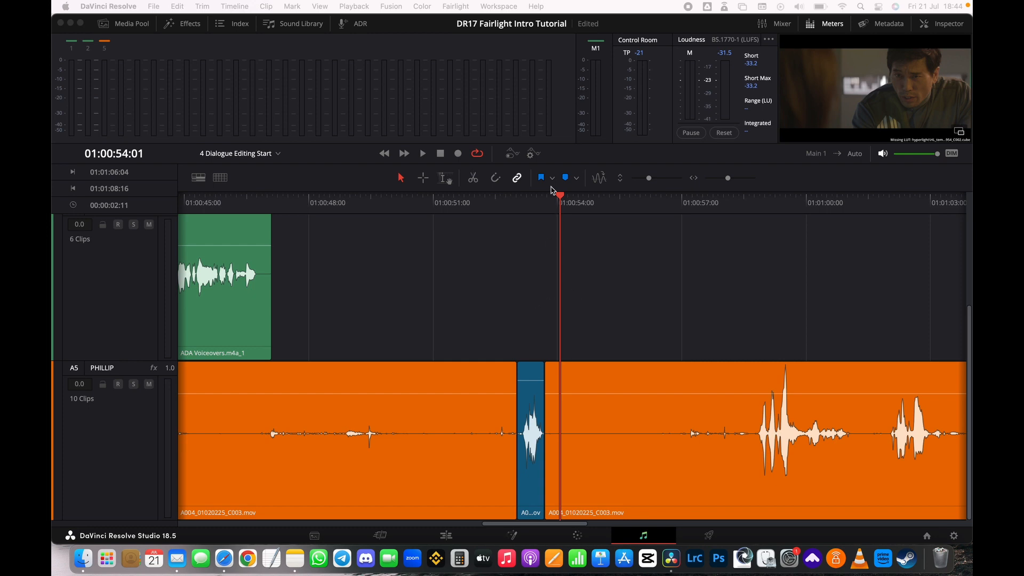
drag(559, 195, 605, 210)
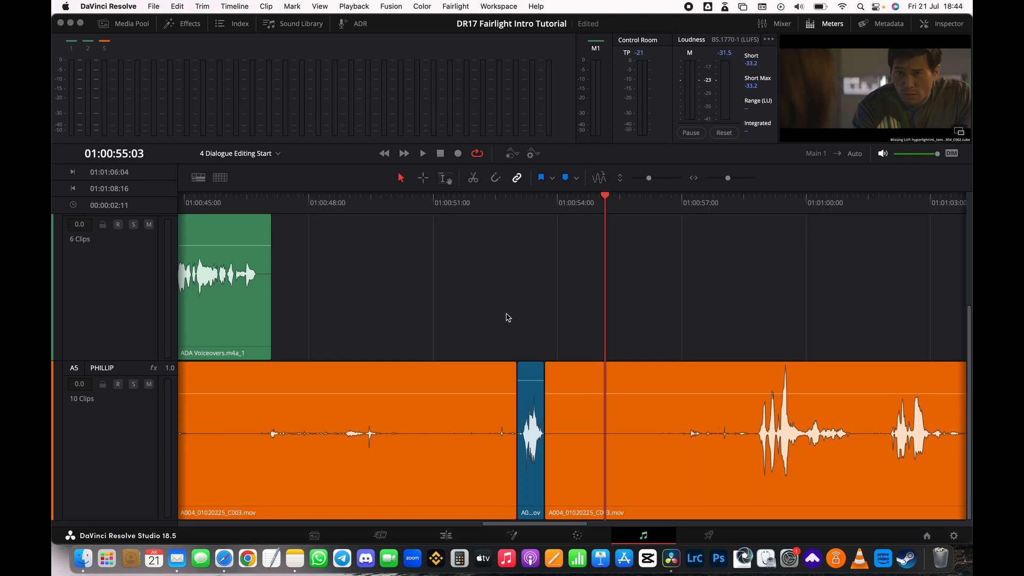
click(418, 202)
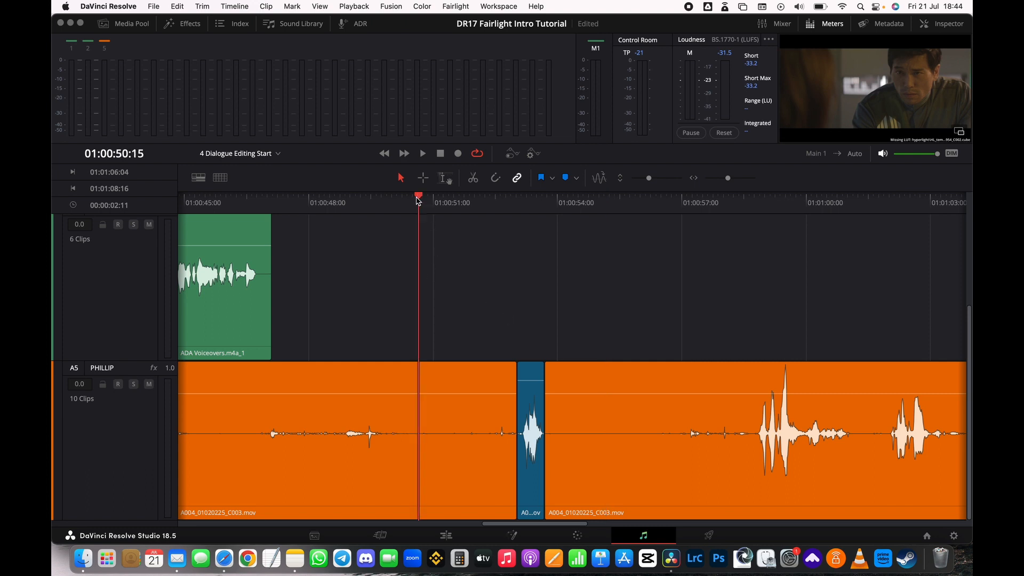
drag(418, 200, 506, 209)
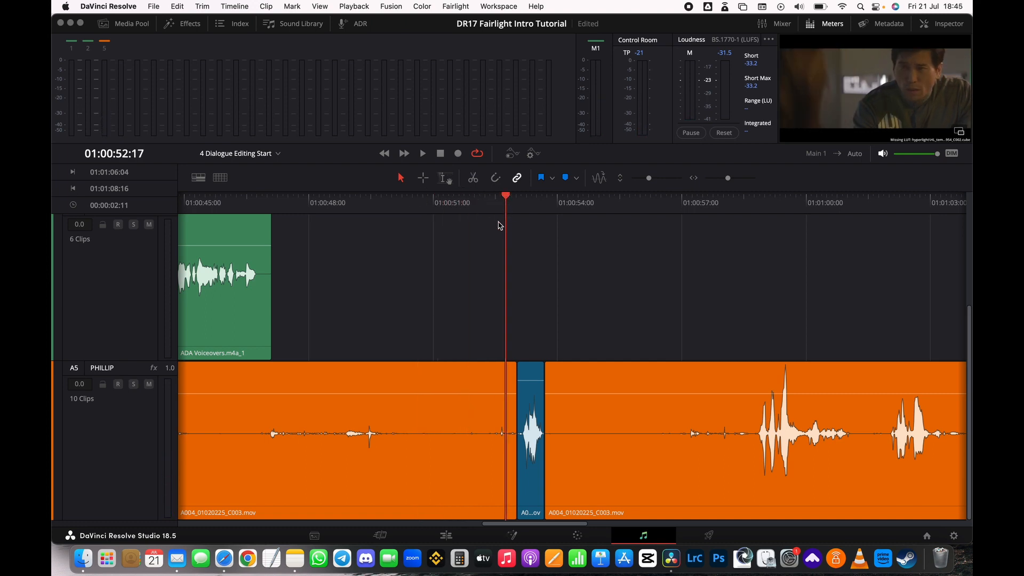
Open the timeline "7 Repairs and Fairlight FX" from the Timelines bin, using list view in the media pool.
click(129, 23)
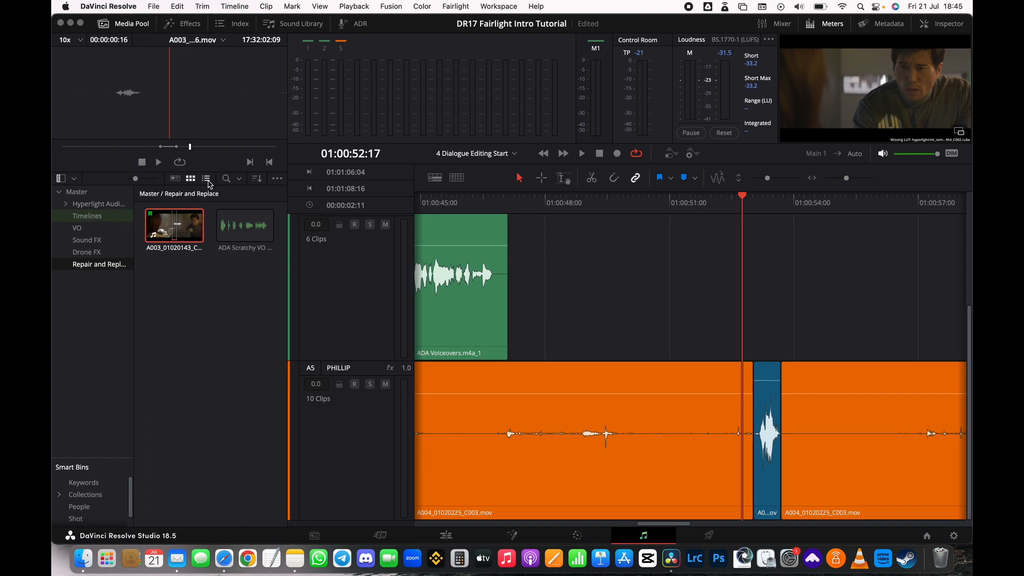
click(206, 178)
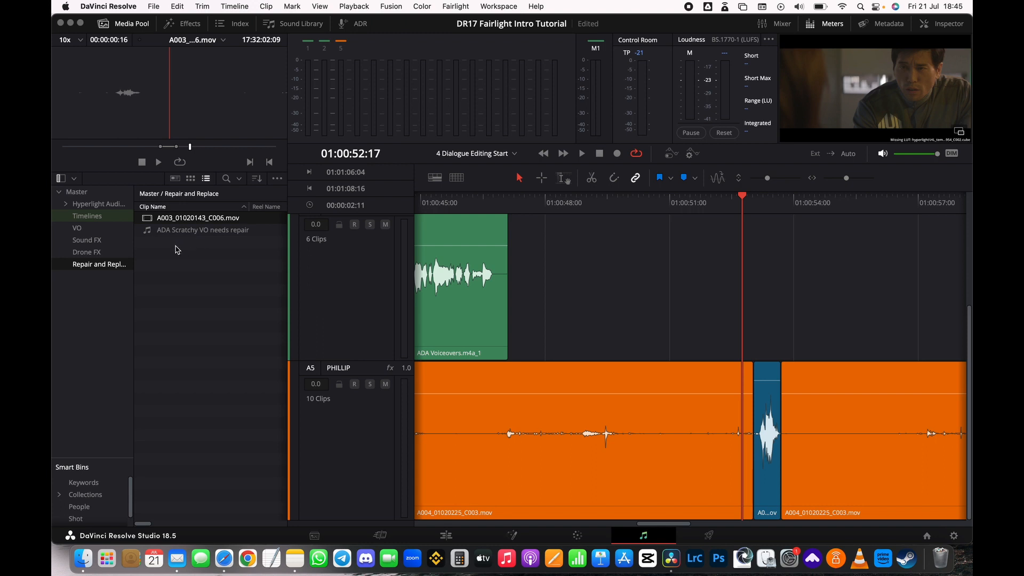
click(87, 216)
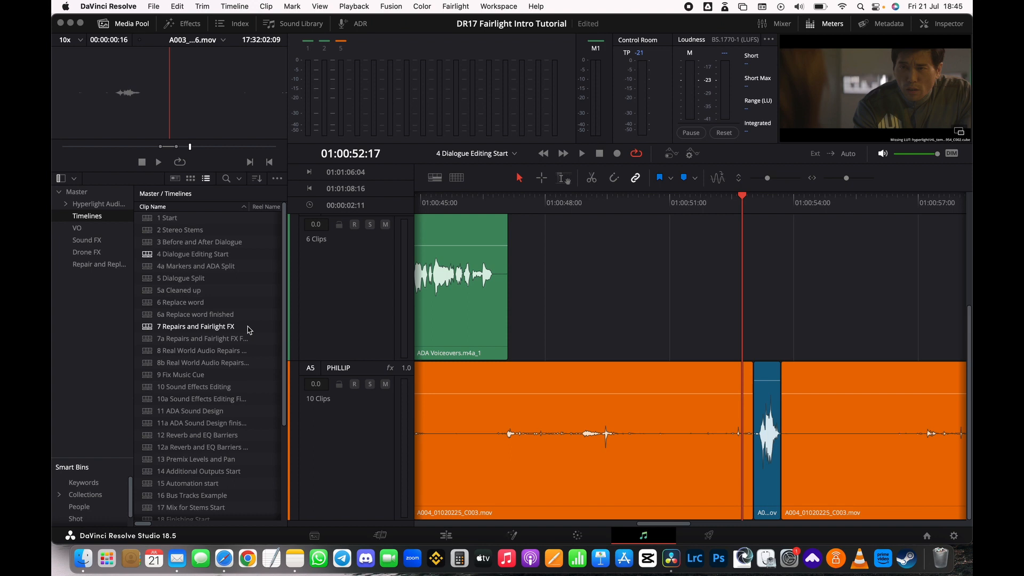
double_click(248, 327)
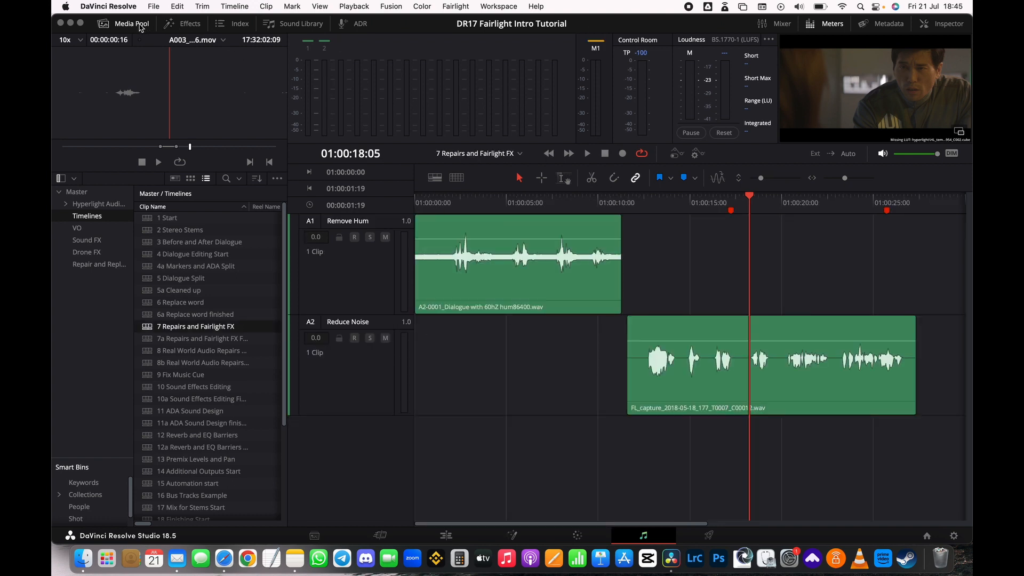
click(130, 23)
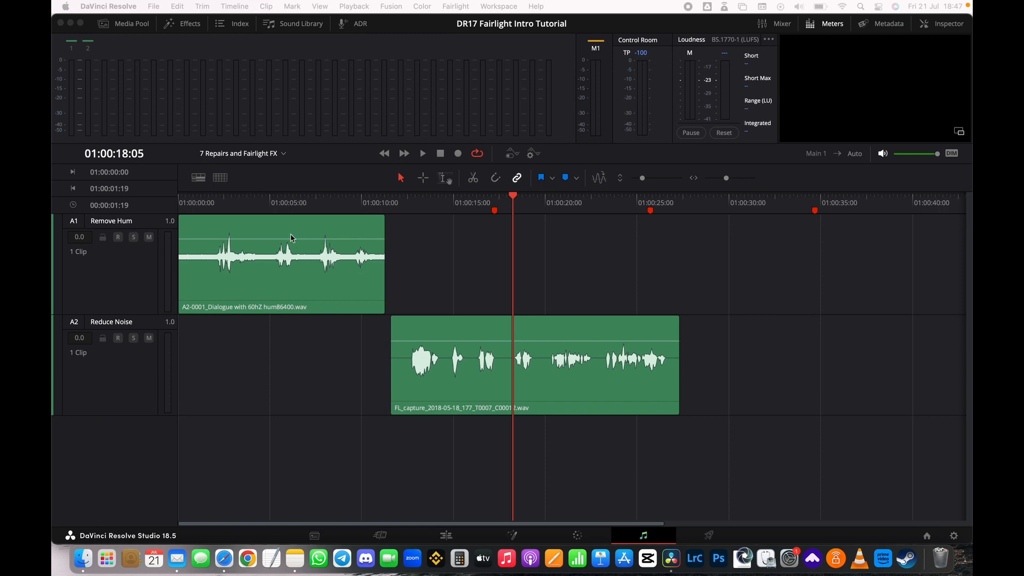
Play the clip on the Remove Hum track from its start twice to listen for the hum.
click(258, 236)
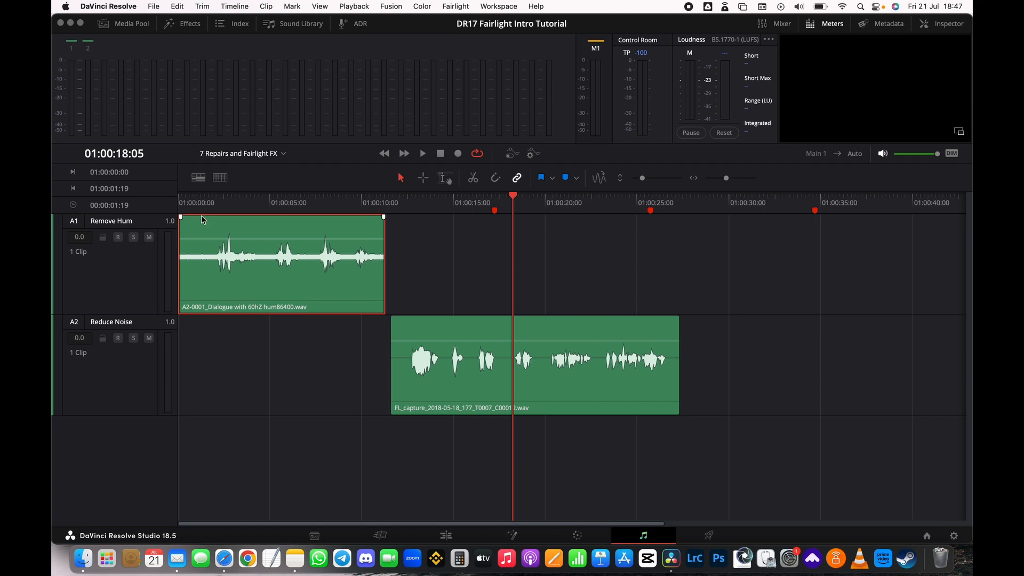
drag(205, 202, 160, 202)
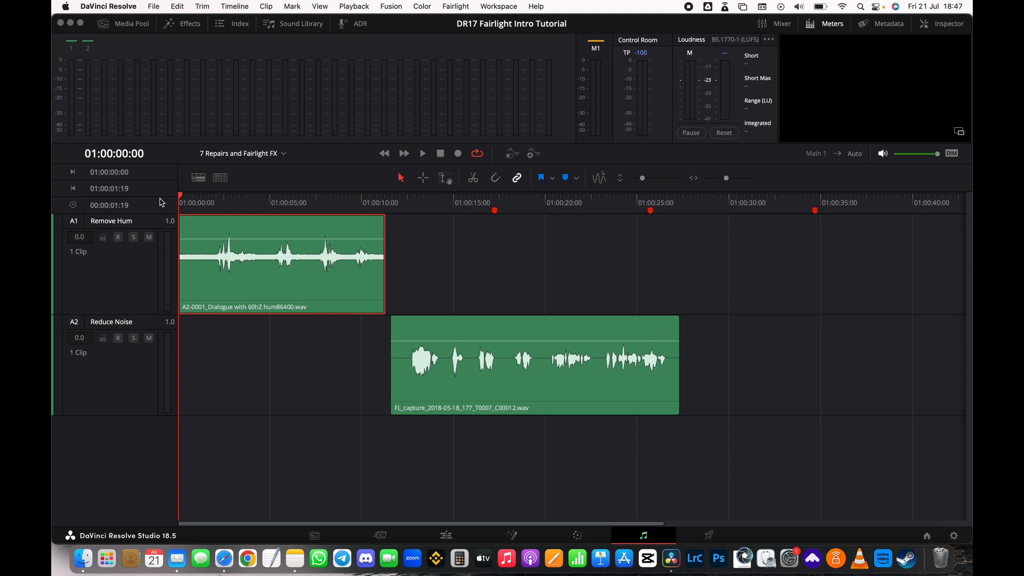
key(XF86AudioRaiseVolume)
key(XF86AudioRaiseVolume)
drag(181, 196, 162, 194)
key(space)
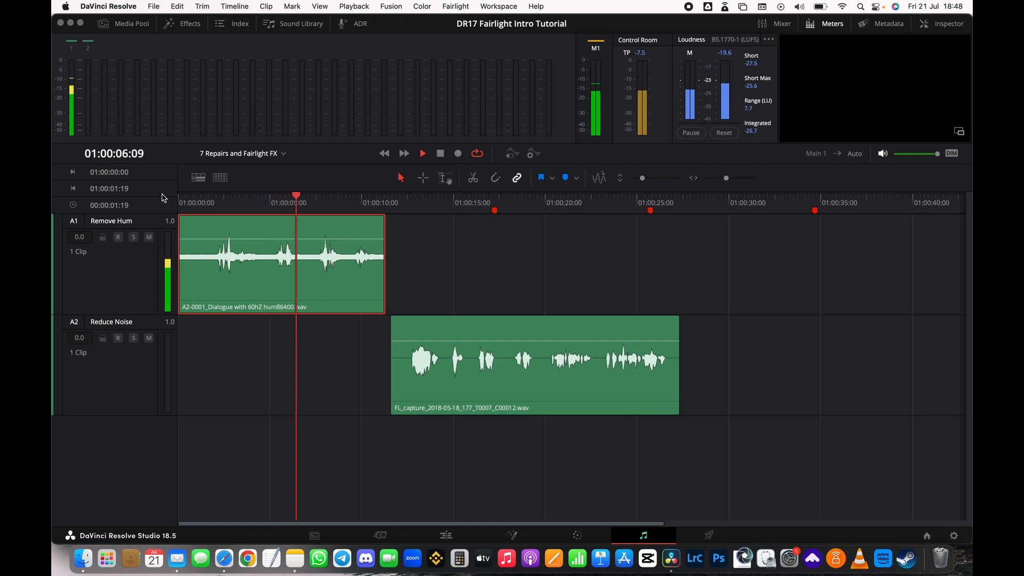
key(space)
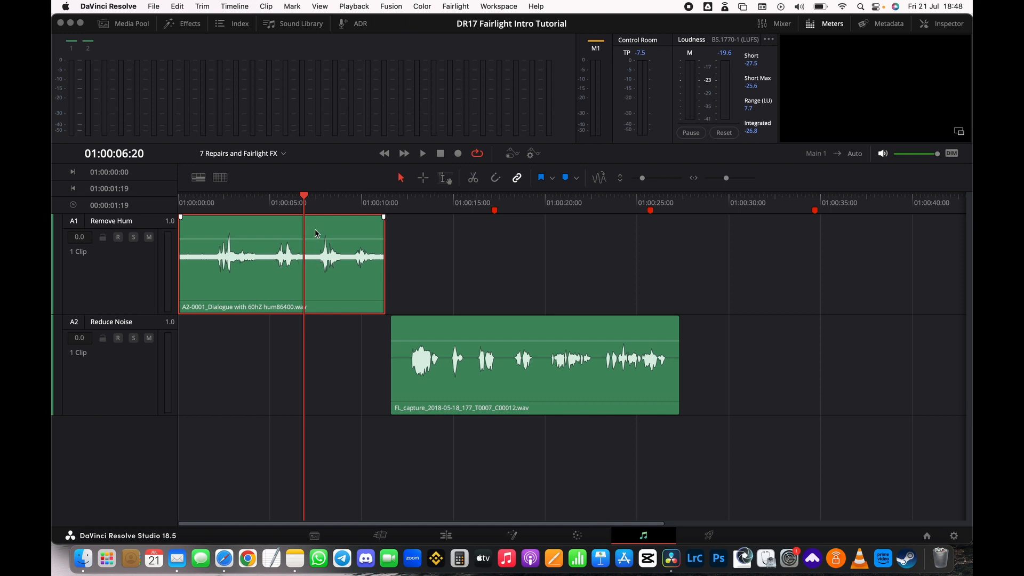
drag(304, 196, 182, 202)
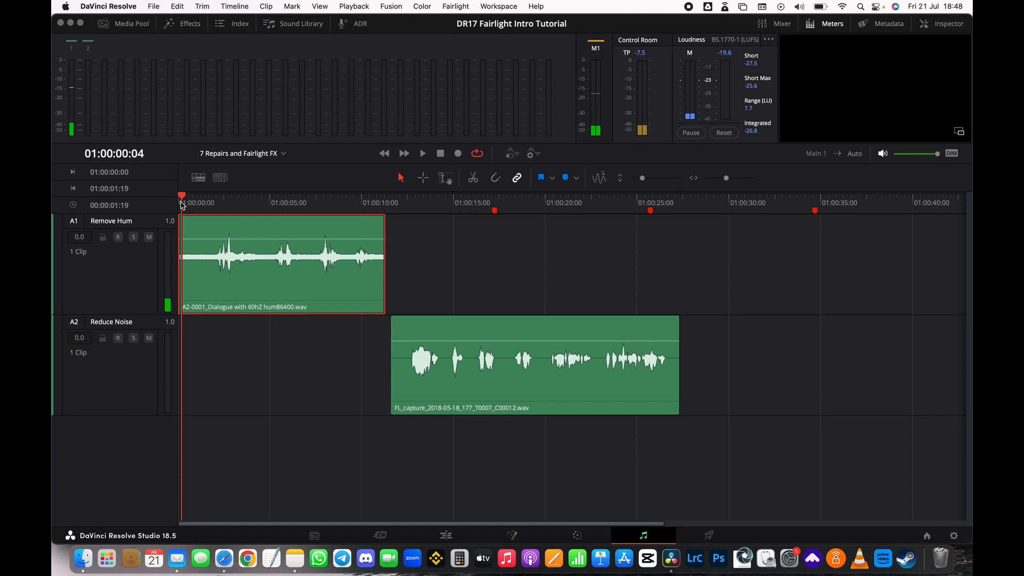
key(space)
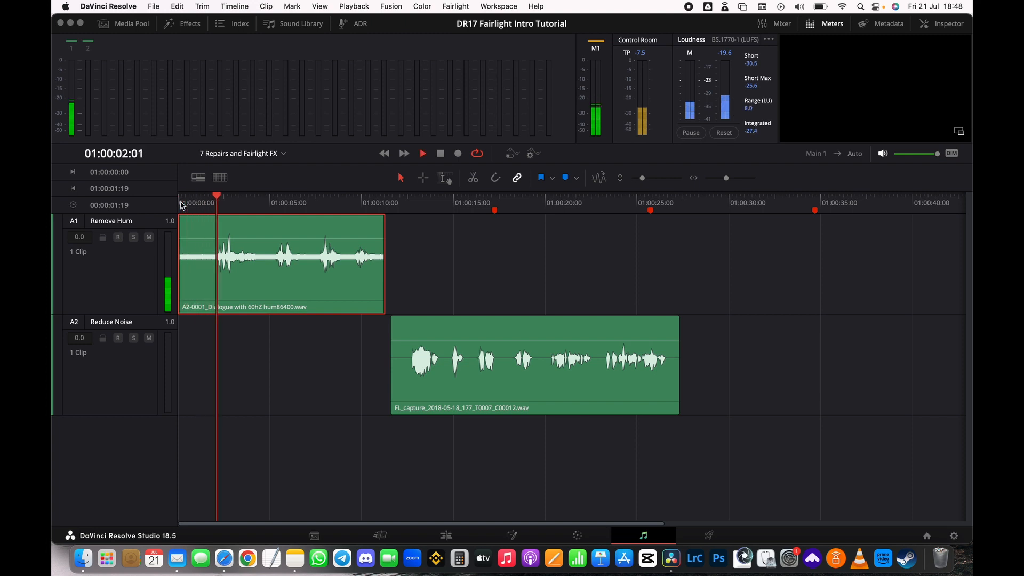
key(space)
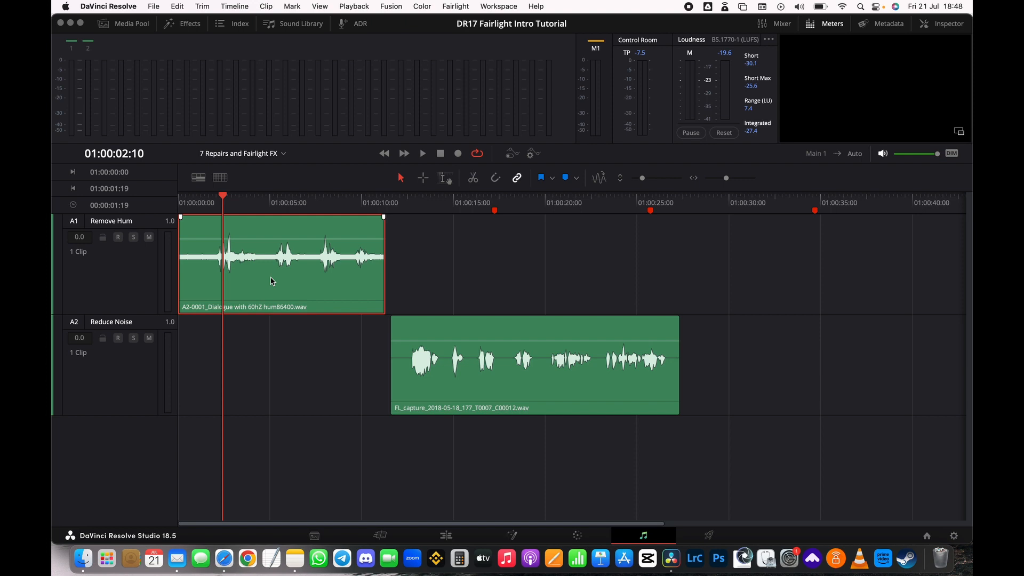
Apply the De-Hummer effect to the clip on the Remove Hum track and move its settings window clear of the clip.
click(185, 25)
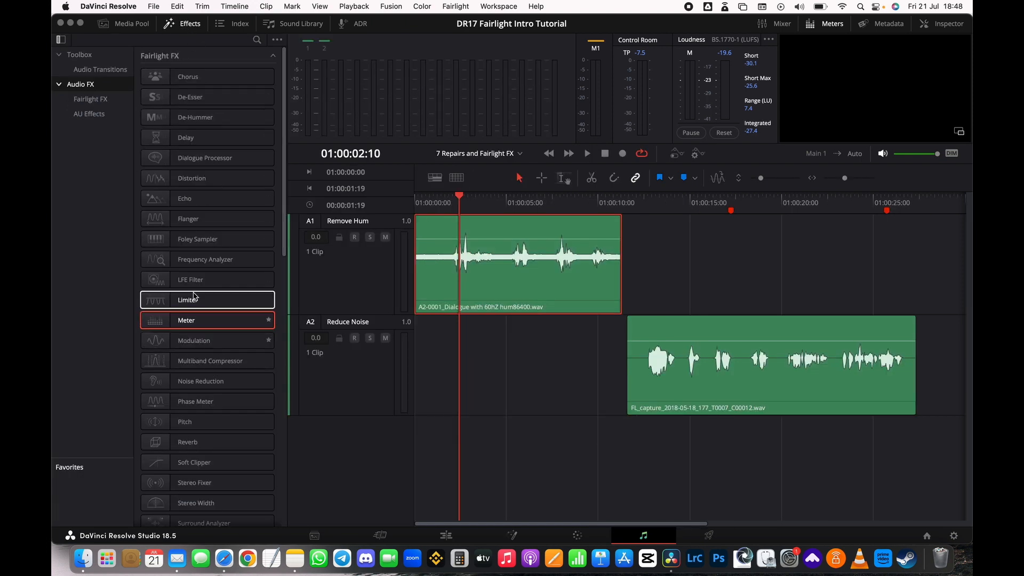
click(195, 121)
drag(195, 121, 508, 279)
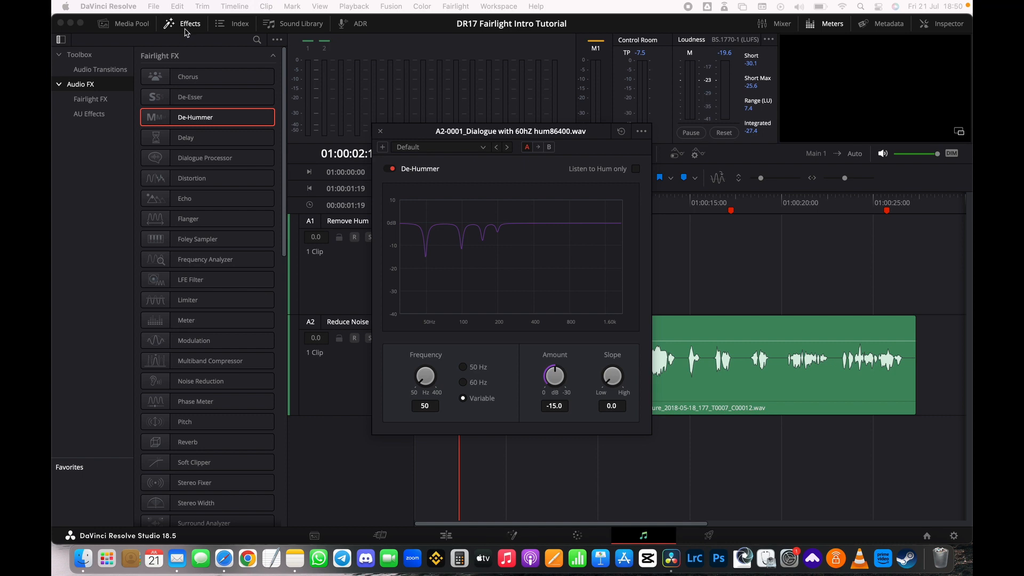
click(185, 28)
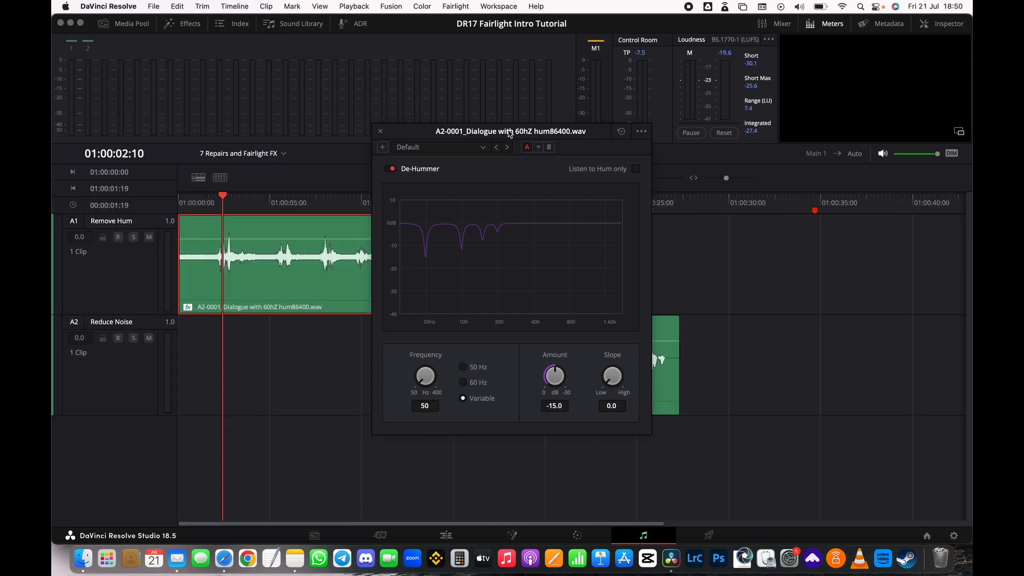
mouse_move(509, 133)
mouse_down()
mouse_move(608, 128)
mouse_move(525, 131)
mouse_up()
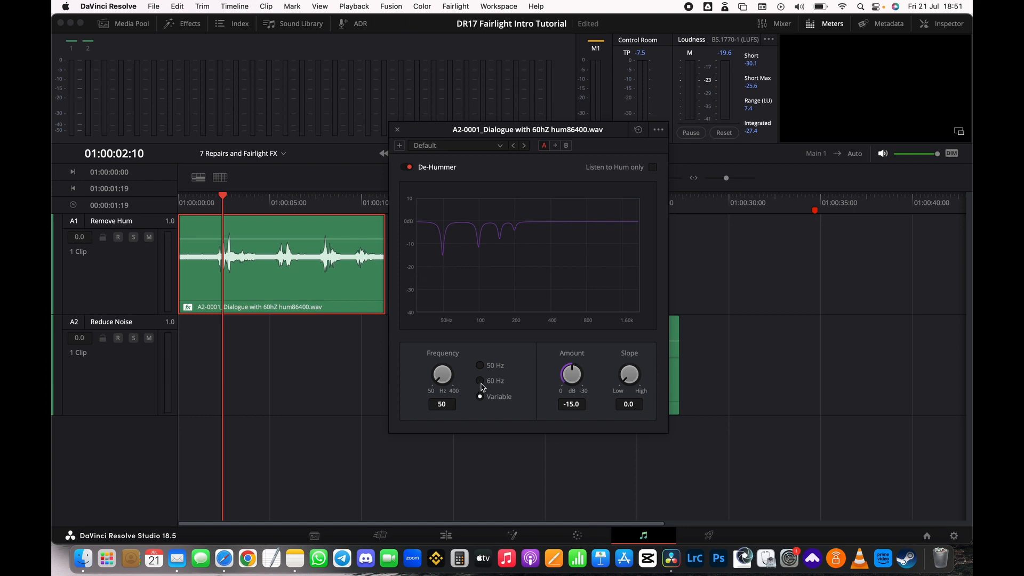
Set the De-Hummer frequency to 60 Hz and its amount to -29.7 dB.
click(480, 381)
drag(576, 372, 583, 375)
drag(586, 381, 607, 396)
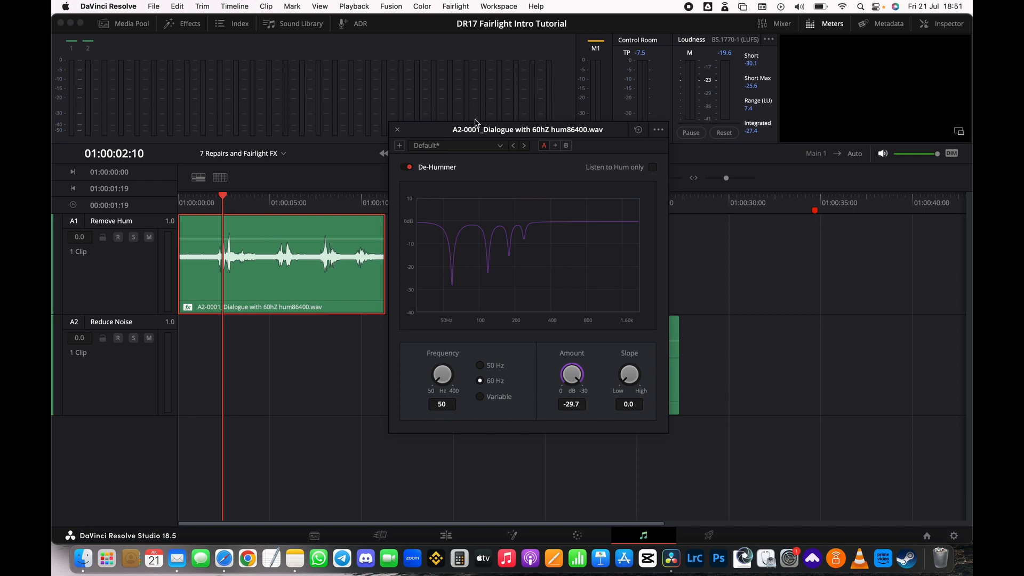
Move the De-Hummer window aside and play the Remove Hum clip from its start, raising the system volume during playback.
drag(477, 124, 560, 126)
click(217, 198)
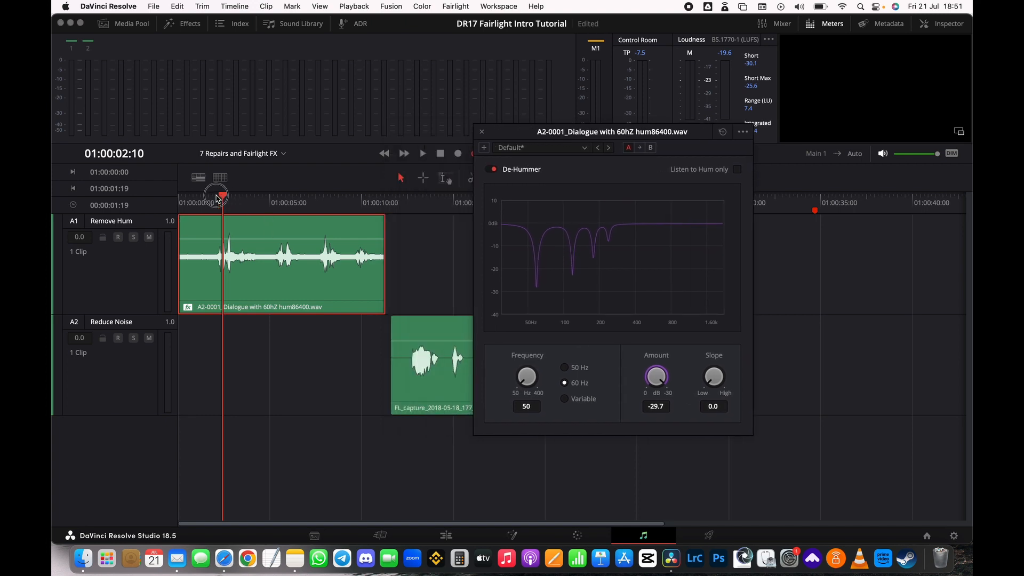
drag(217, 198, 167, 201)
key(space)
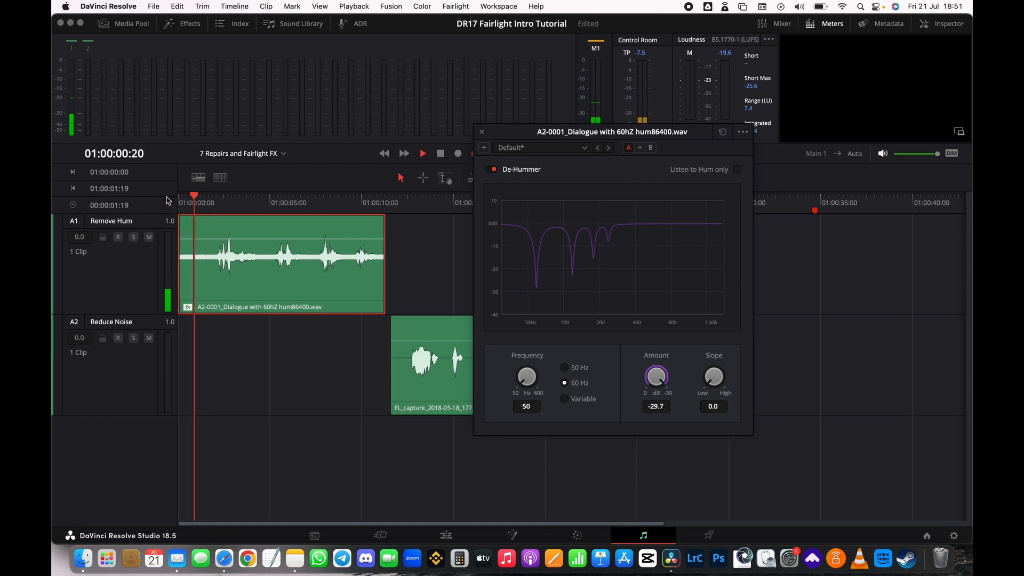
key(XF86AudioRaiseVolume)
key(XF86AudioRaiseVolume)
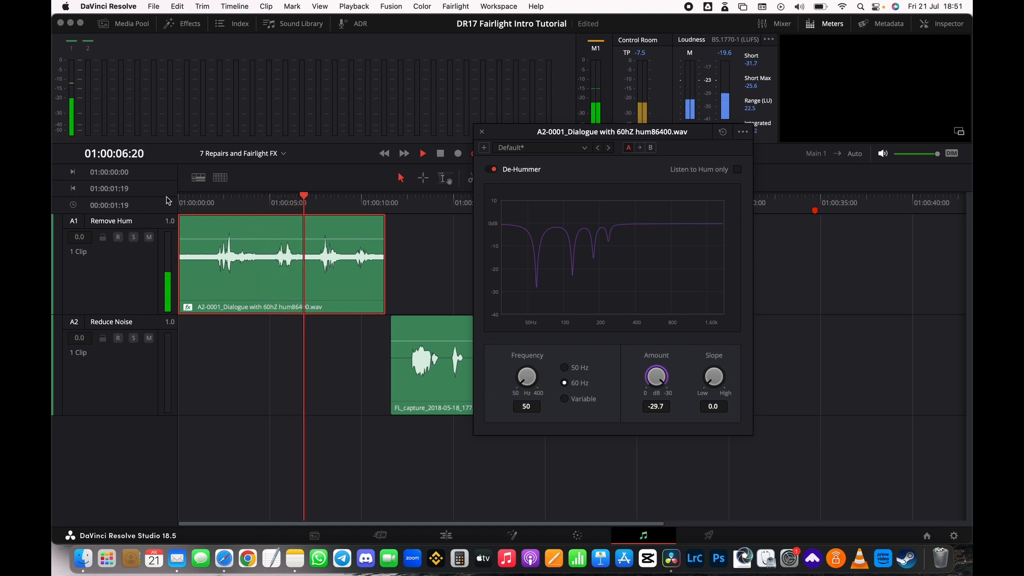
key(space)
Set the De-Hummer amount to 0, raise it to -14.7 dB while playing the clip from its start, and return it to -29.7 dB.
click(187, 202)
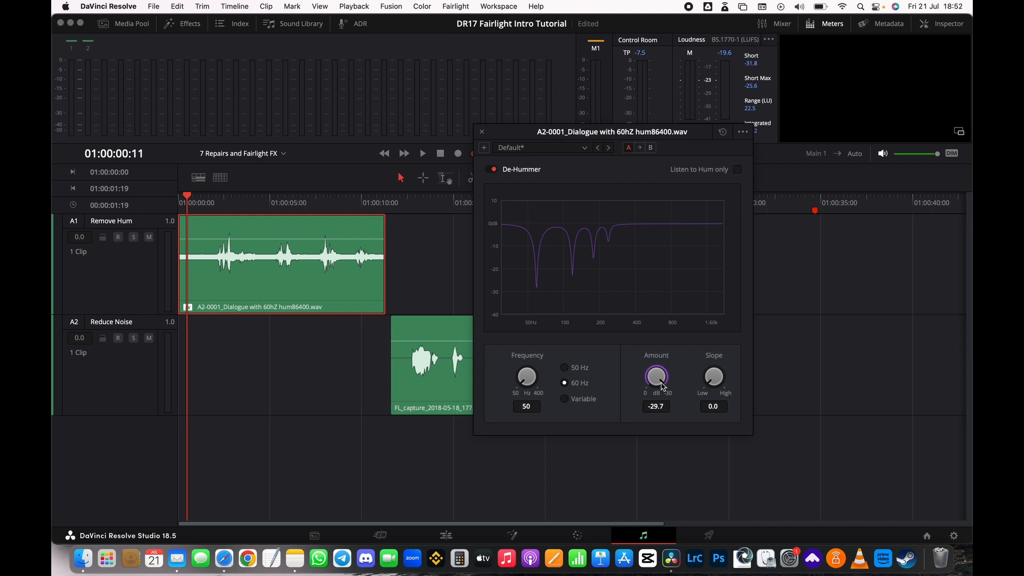
drag(662, 385, 632, 386)
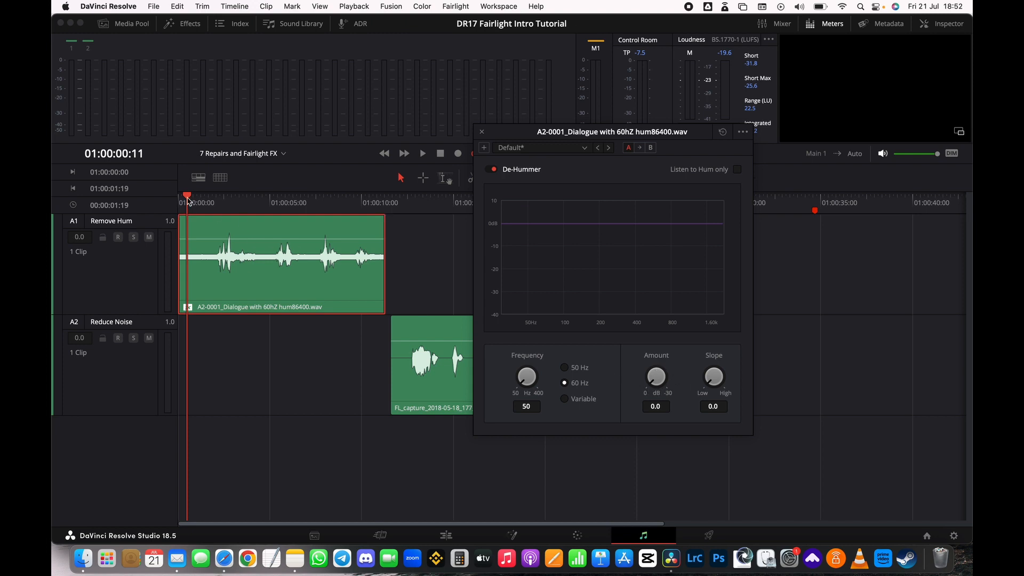
drag(187, 197, 173, 195)
key(space)
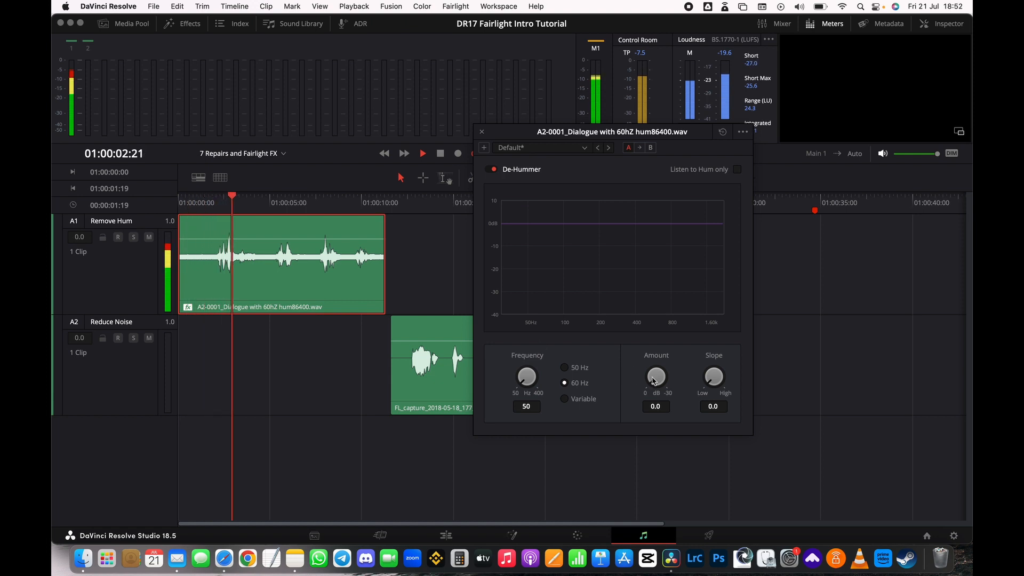
mouse_move(656, 376)
mouse_down()
mouse_move(693, 384)
mouse_move(640, 393)
mouse_move(605, 380)
mouse_move(651, 377)
mouse_up()
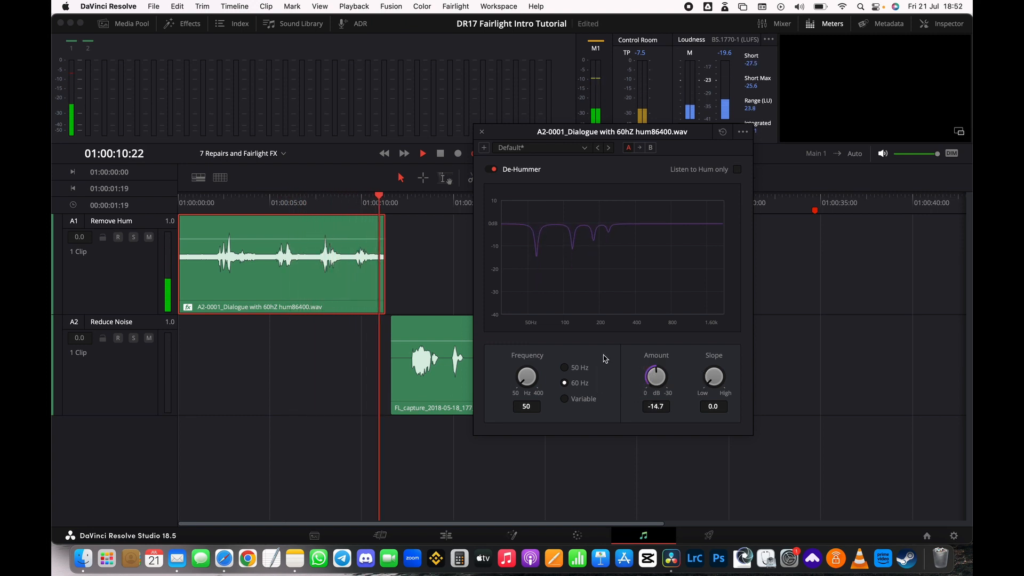
key(space)
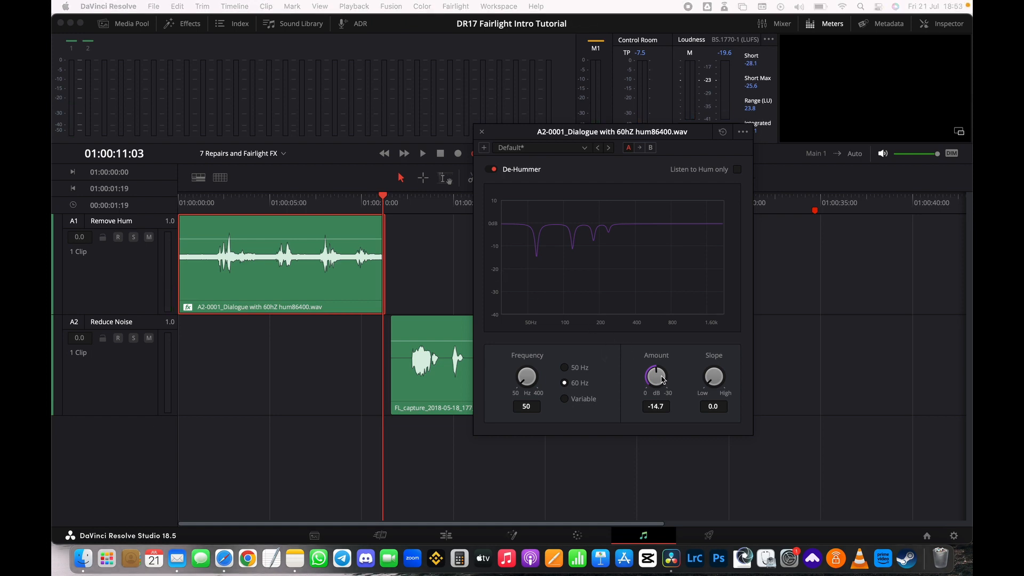
drag(662, 380, 689, 415)
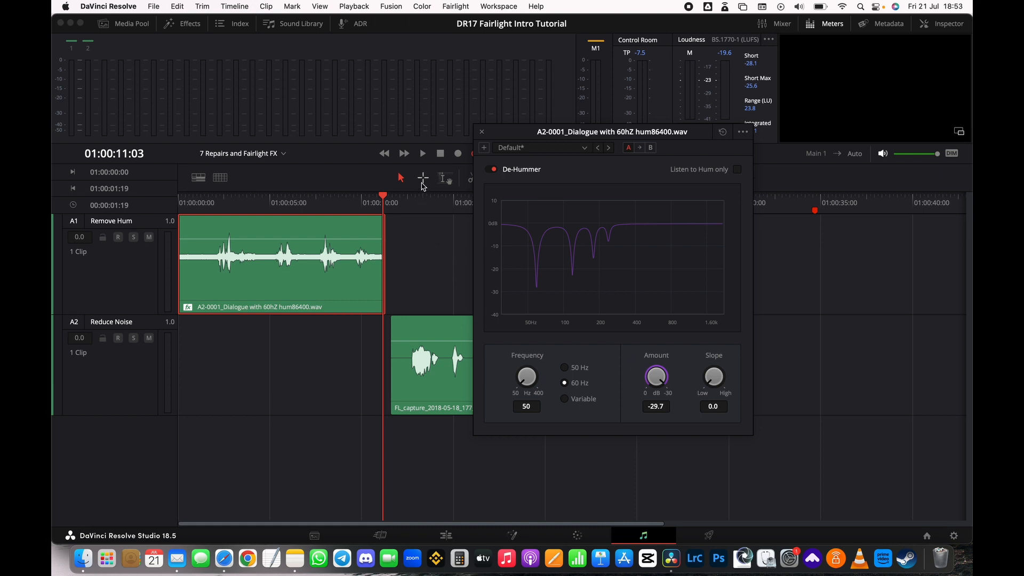
Range-select the Remove Hum clip from 01:00:01:10 to 01:00:04:23 and move the De-Hummer window below the transport controls.
click(423, 178)
drag(204, 227, 269, 293)
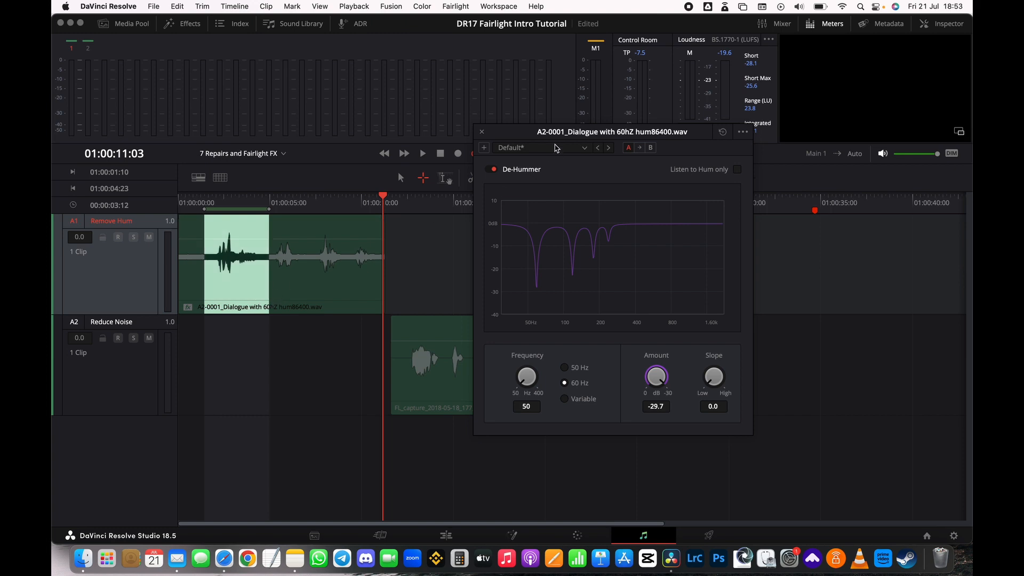
drag(542, 134, 478, 206)
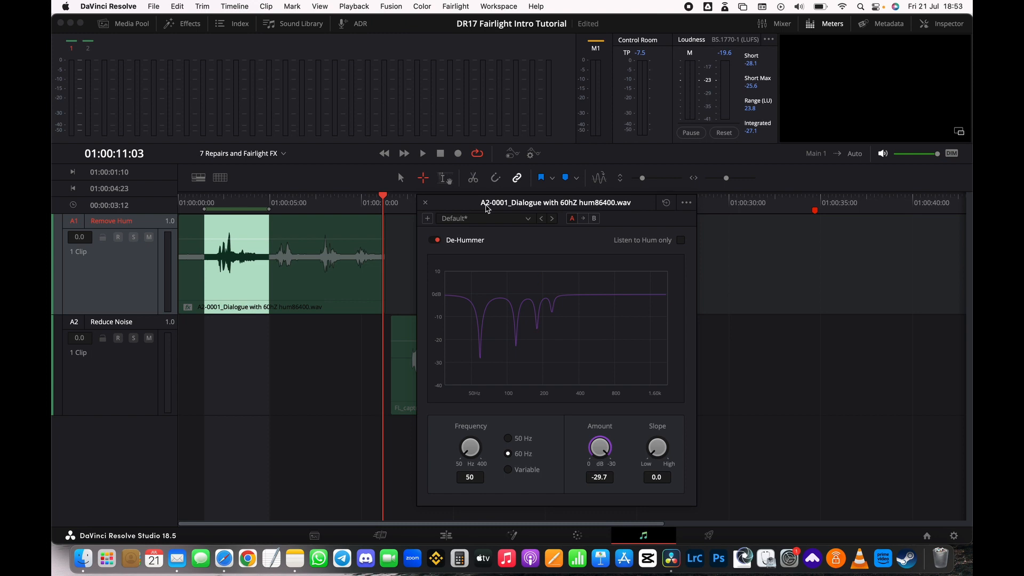
Play the timeline from its start three times to listen to the dialogue with the De-Hummer enabled.
key(Home)
key(space)
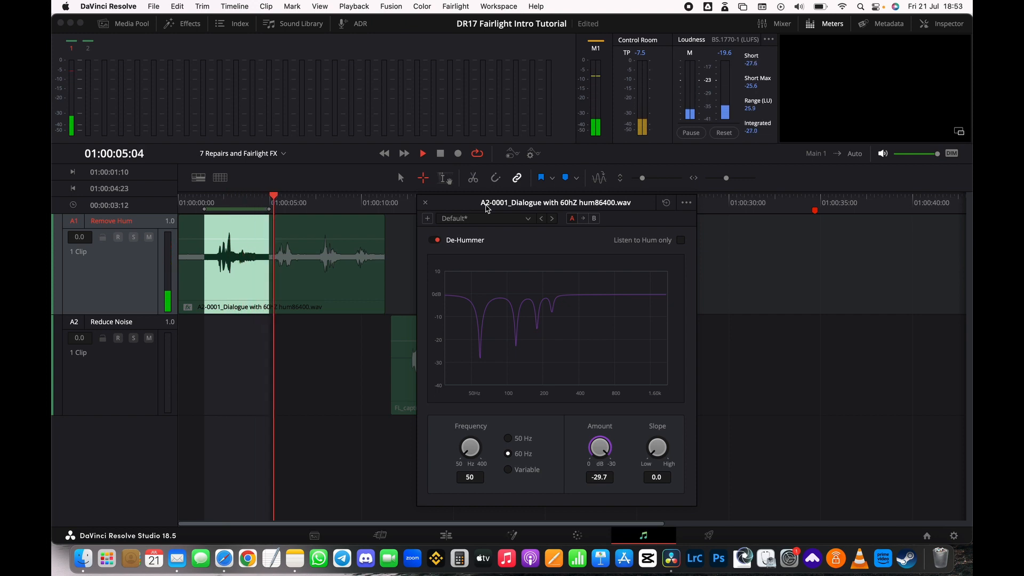
key(space)
key(Home)
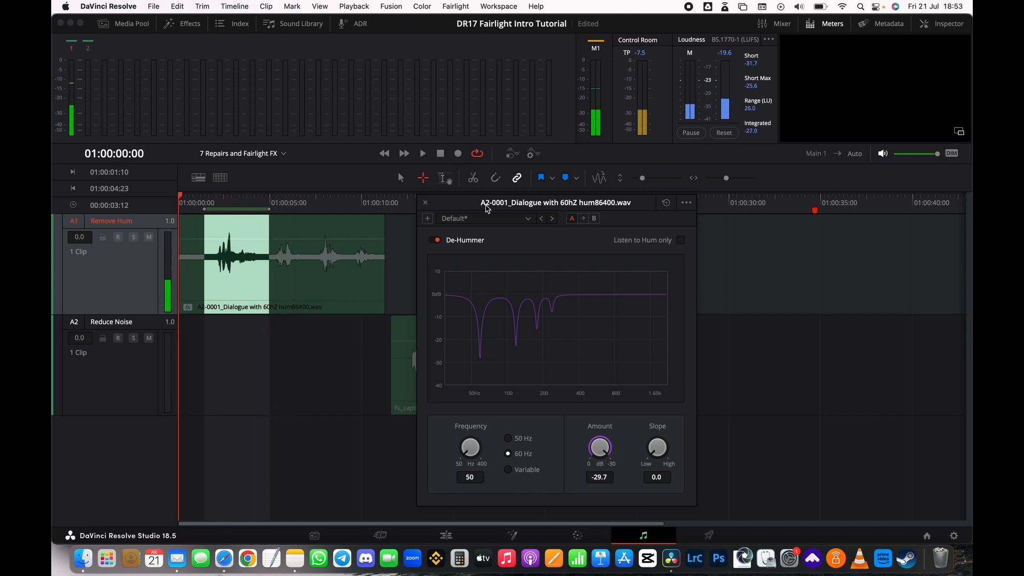
key(space)
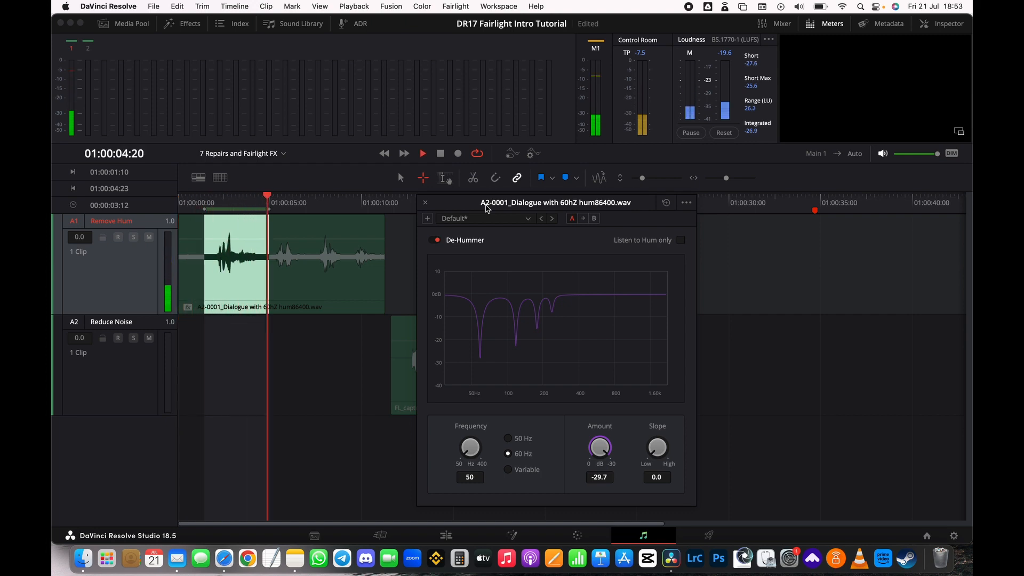
key(space)
key(Home)
key(space)
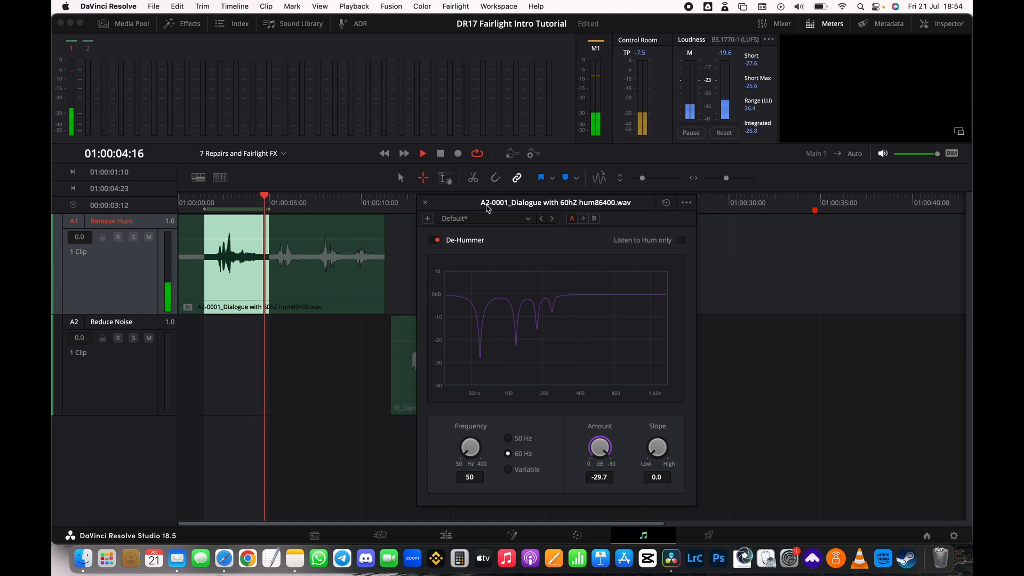
key(space)
Compare the dialogue from the timeline start with the De-Hummer bypassed and with it re-enabled.
click(437, 244)
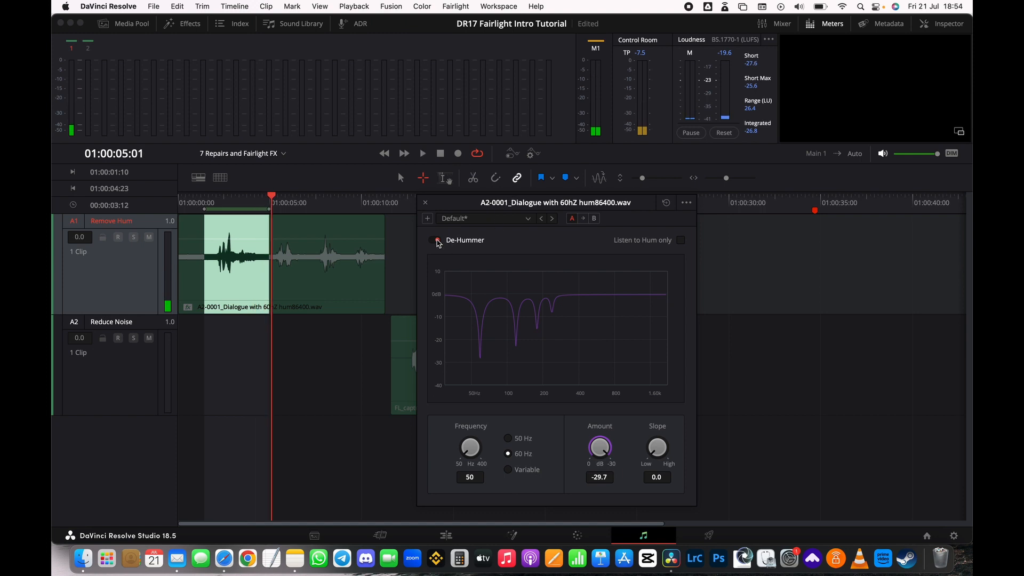
key(Home)
key(space)
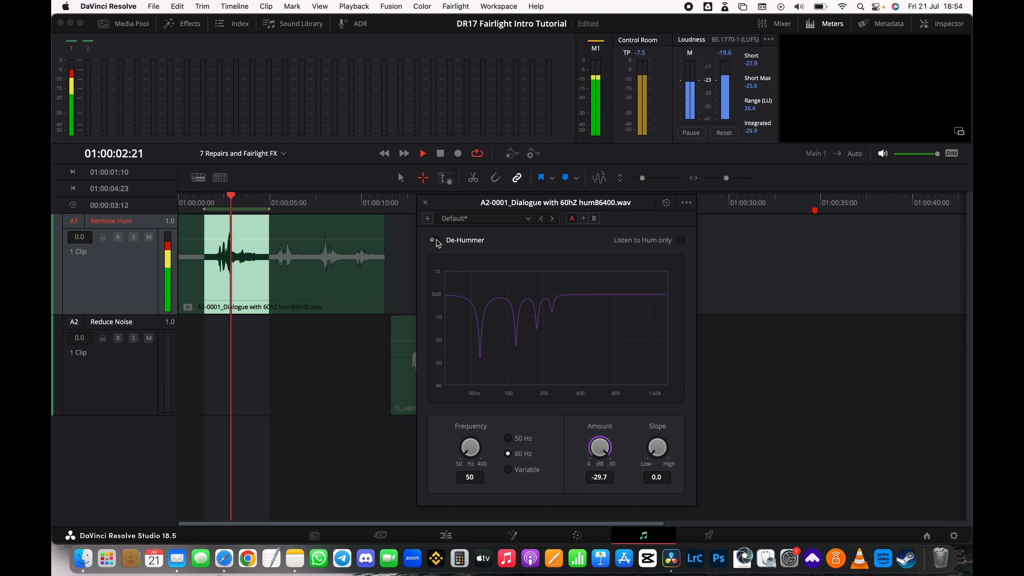
click(435, 240)
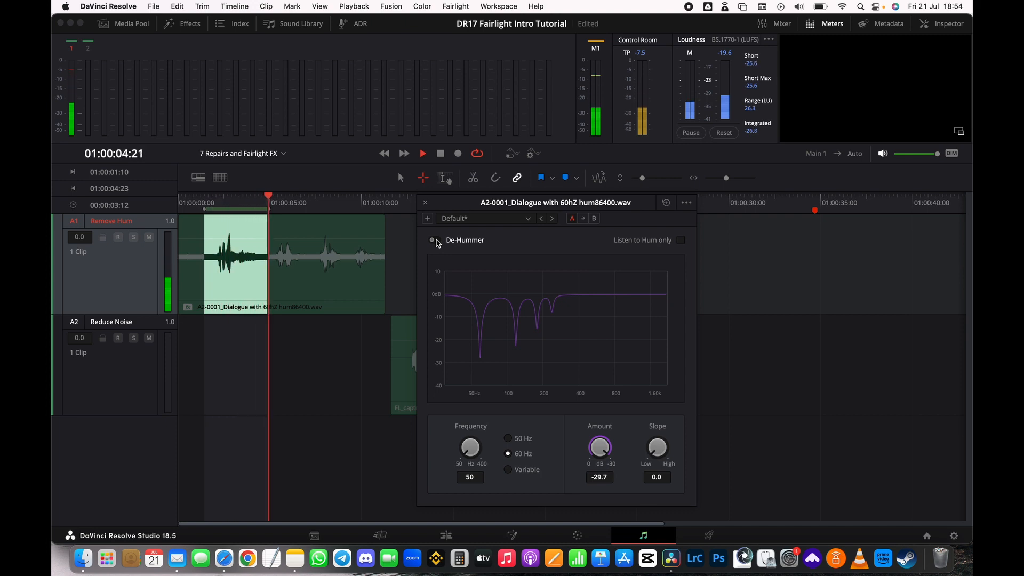
key(space)
key(Home)
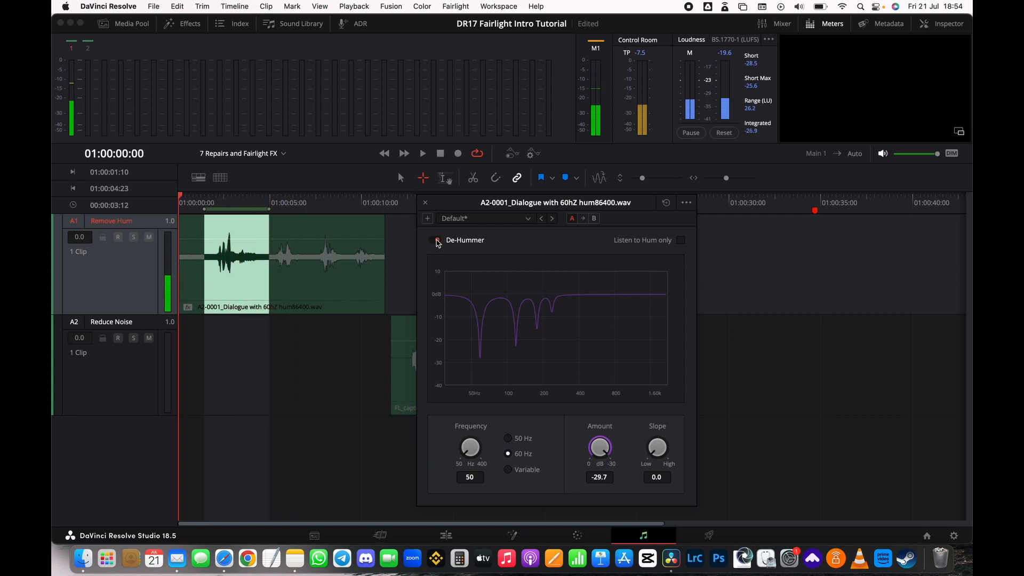
key(space)
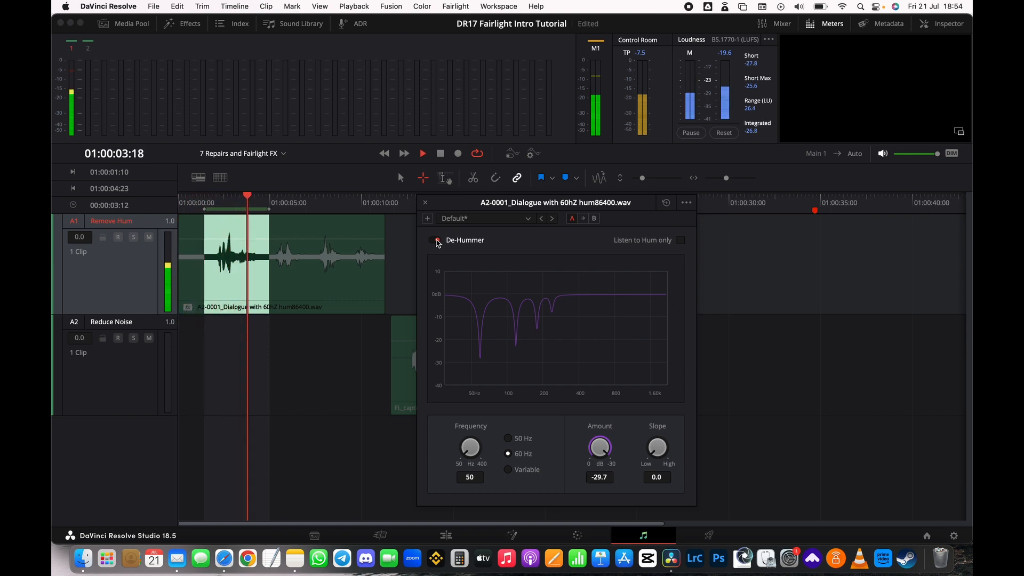
key(space)
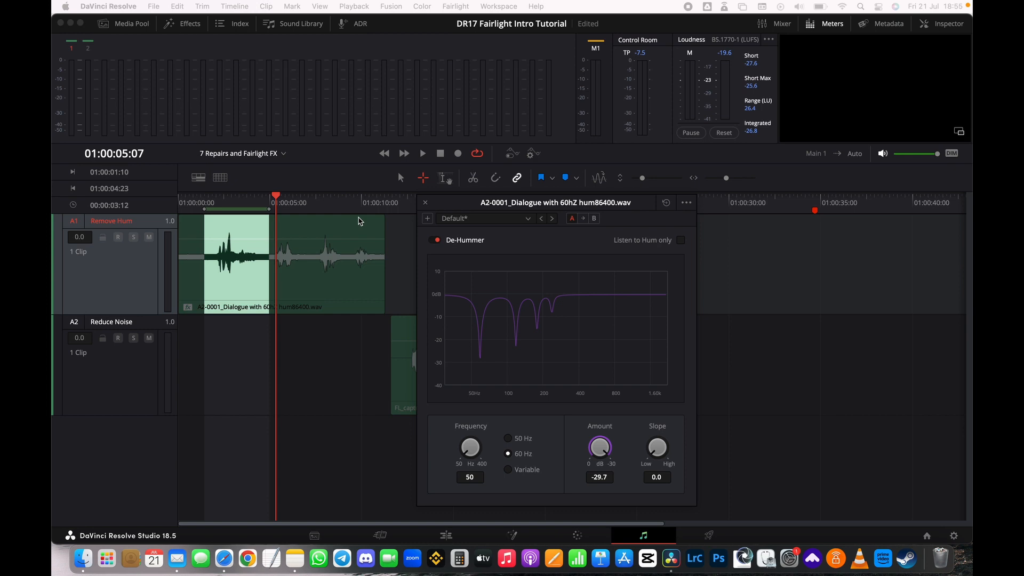
Clear the range selection, reselect 01:00:01:08 to 01:00:04:19 on the Remove Hum clip, and play that range in a loop.
click(361, 215)
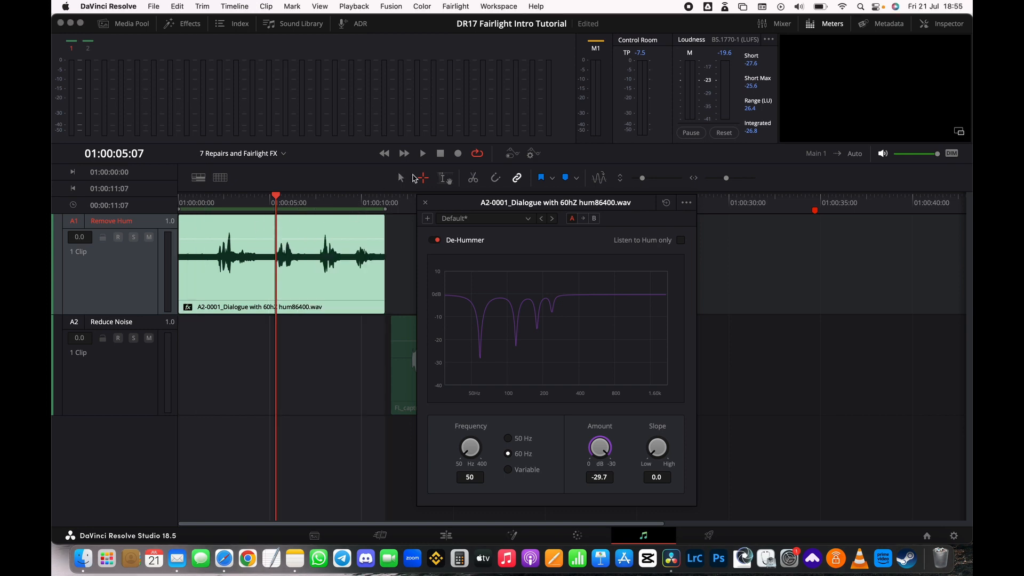
click(159, 288)
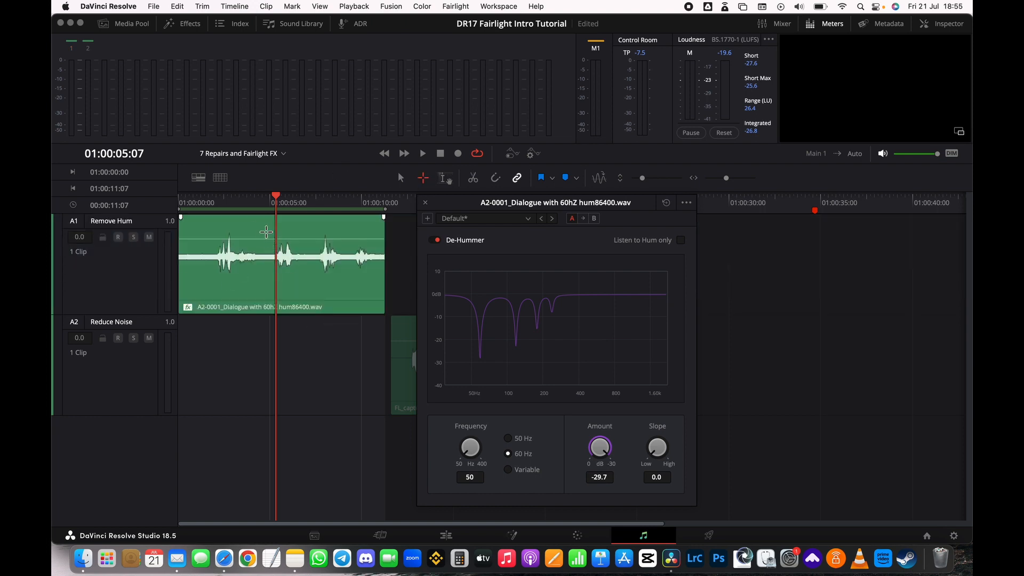
drag(266, 232, 203, 288)
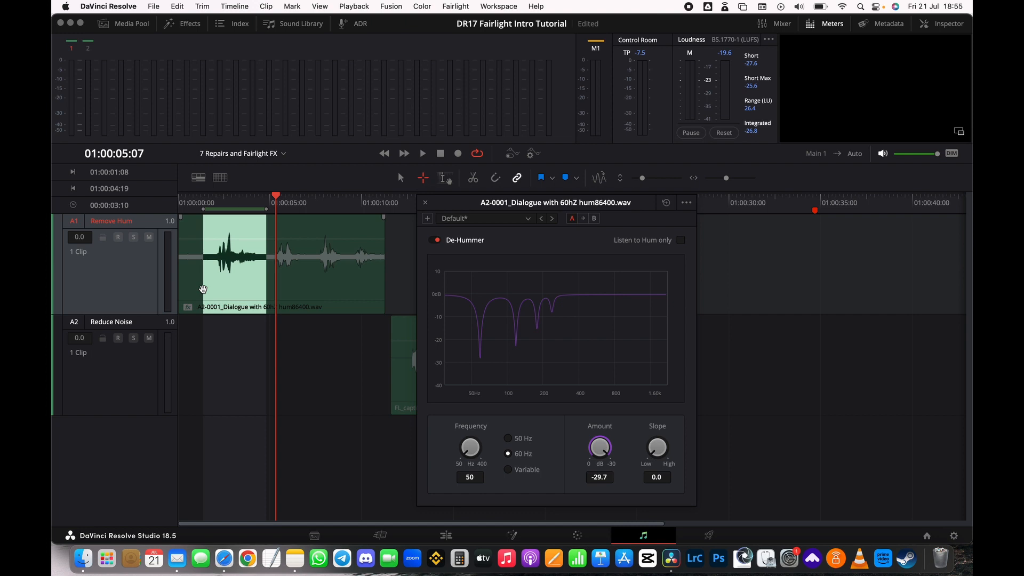
key(space)
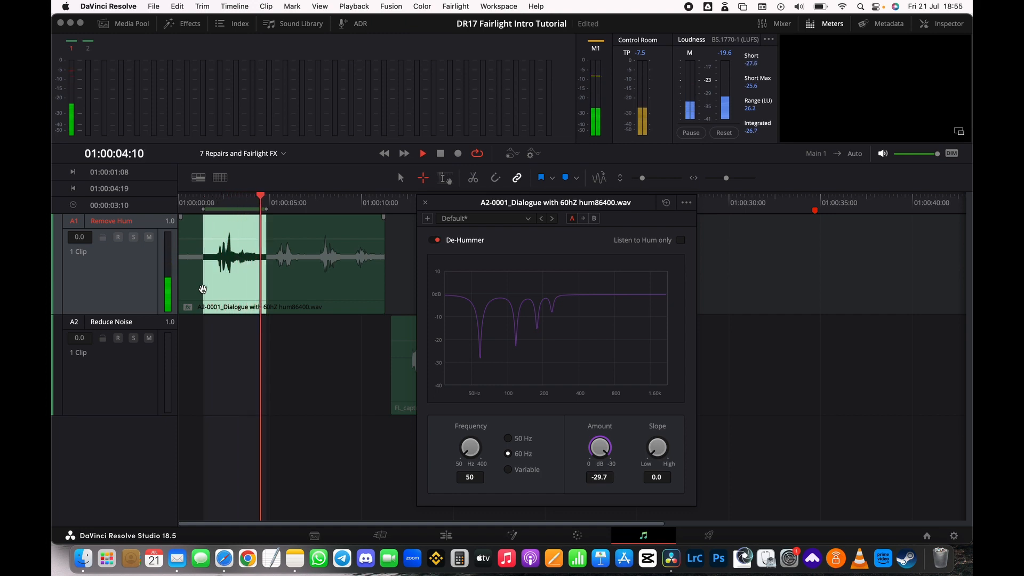
key(space)
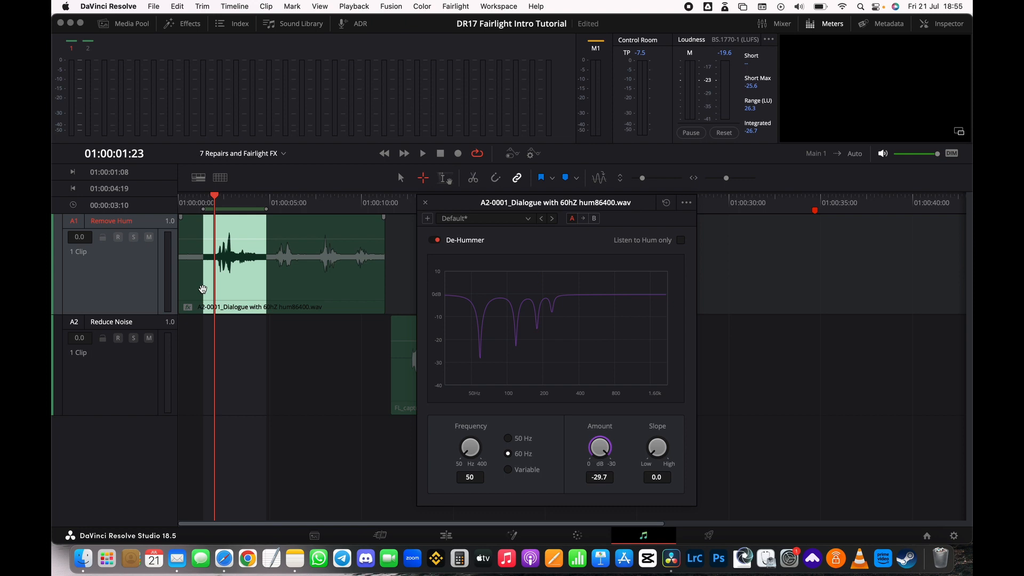
Loop the selected range while bypassing and re-enabling the De-Hummer to hear the difference.
key(space)
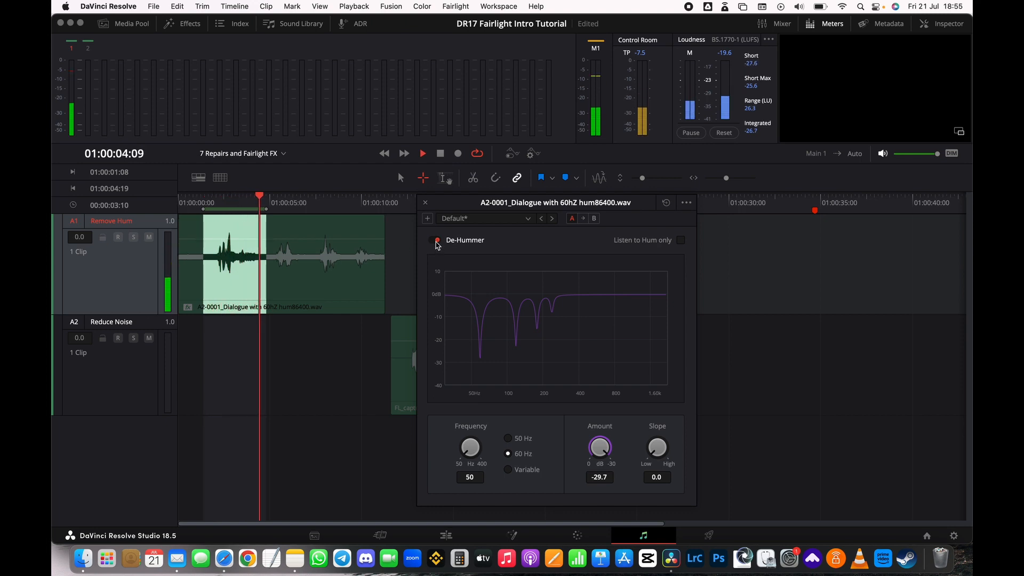
click(433, 240)
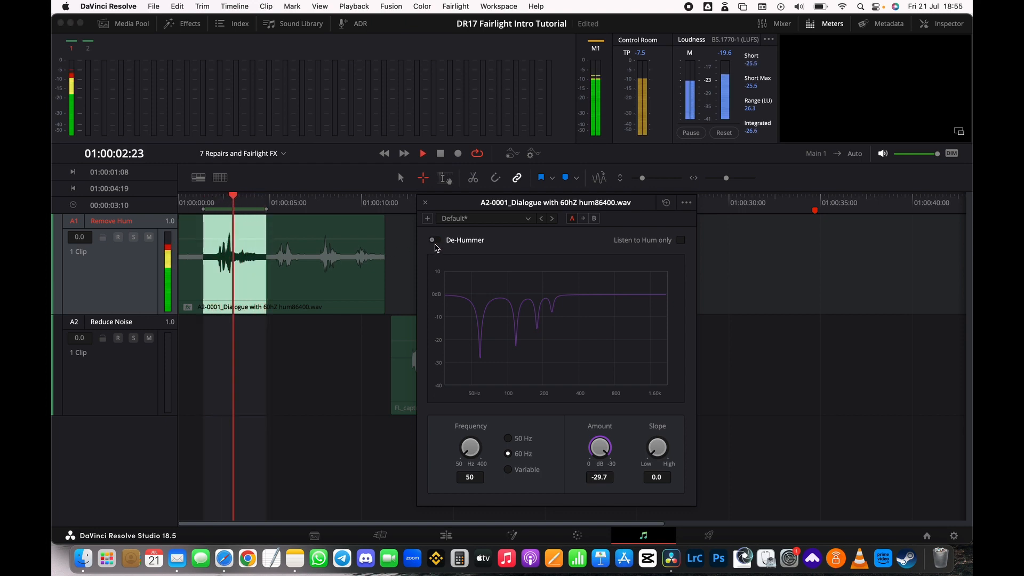
click(433, 240)
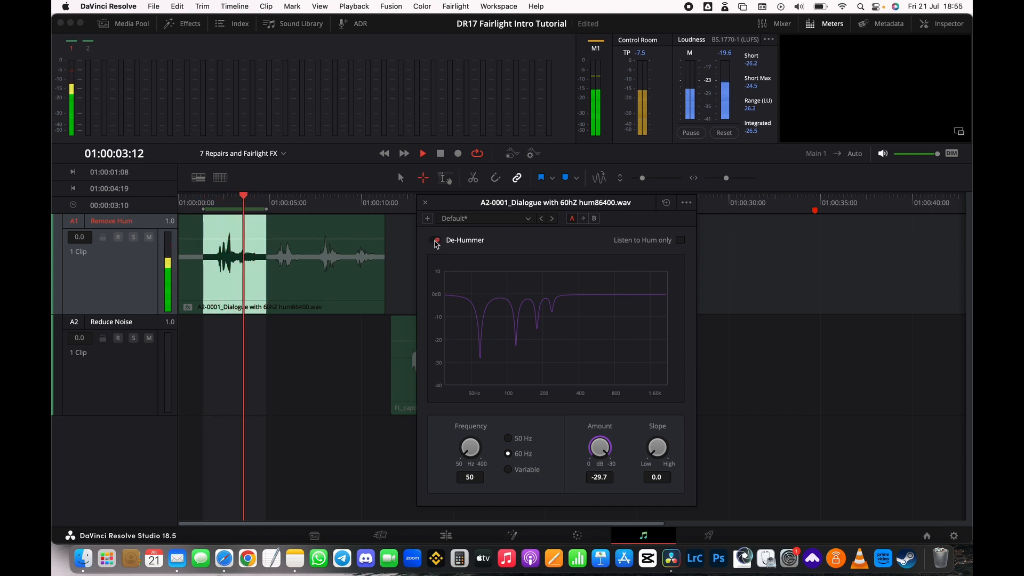
key(space)
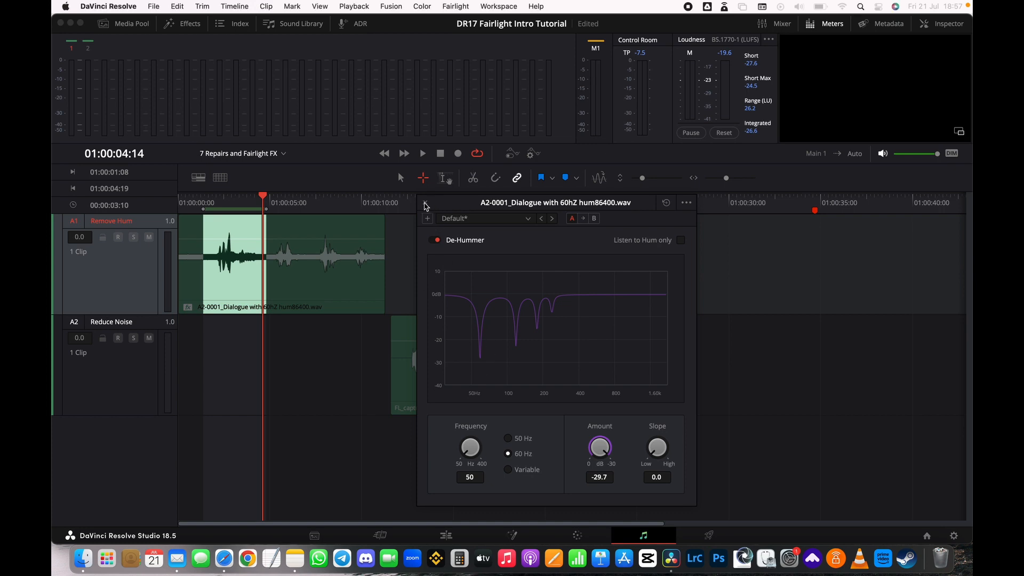
Close the De-Hummer window and select the whole Remove Hum clip in pointer mode.
click(425, 203)
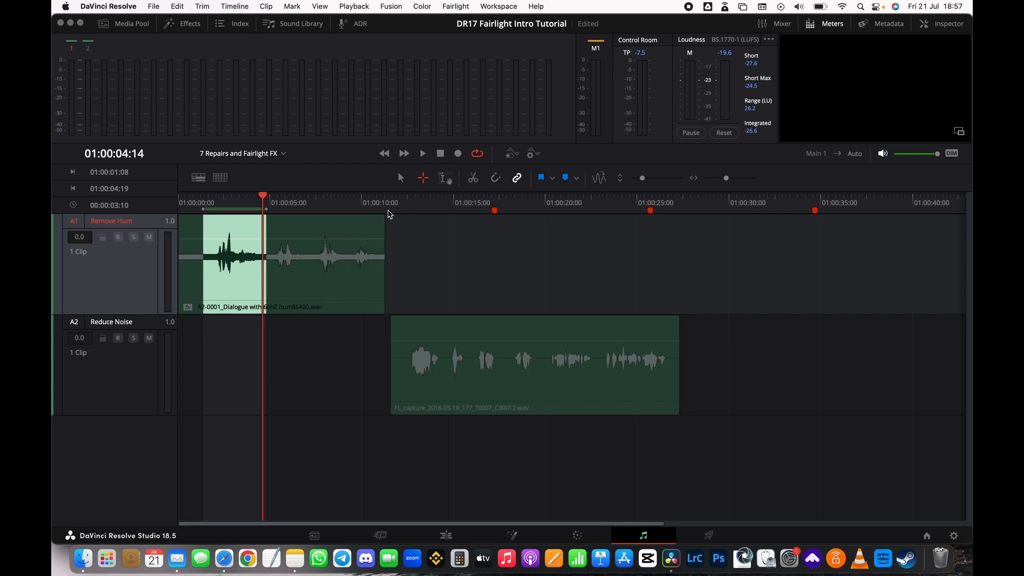
key(a)
click(293, 233)
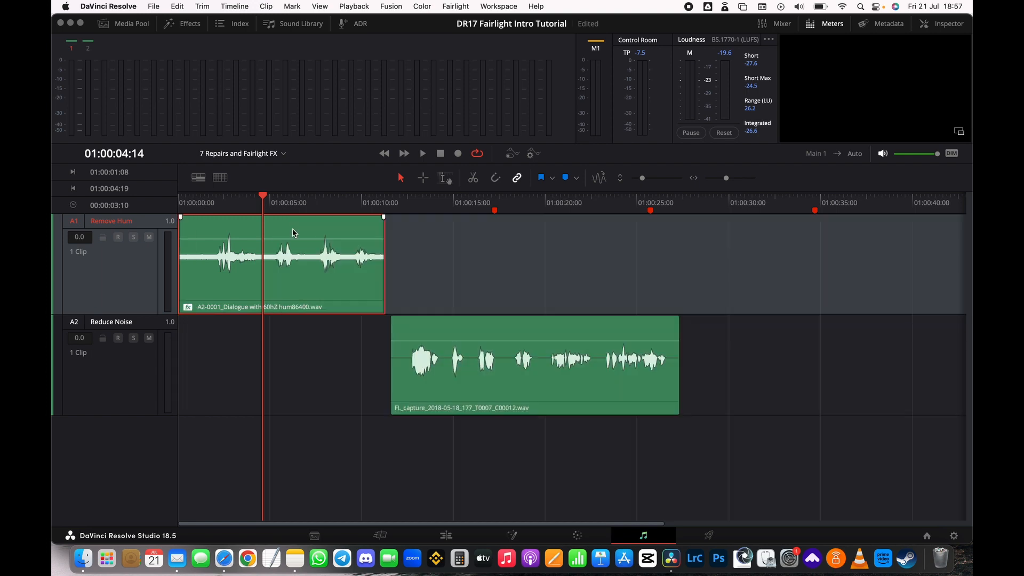
Move the playhead to 01:00:06:05 and cache the audio effects of the Remove Hum clip.
drag(263, 197, 293, 206)
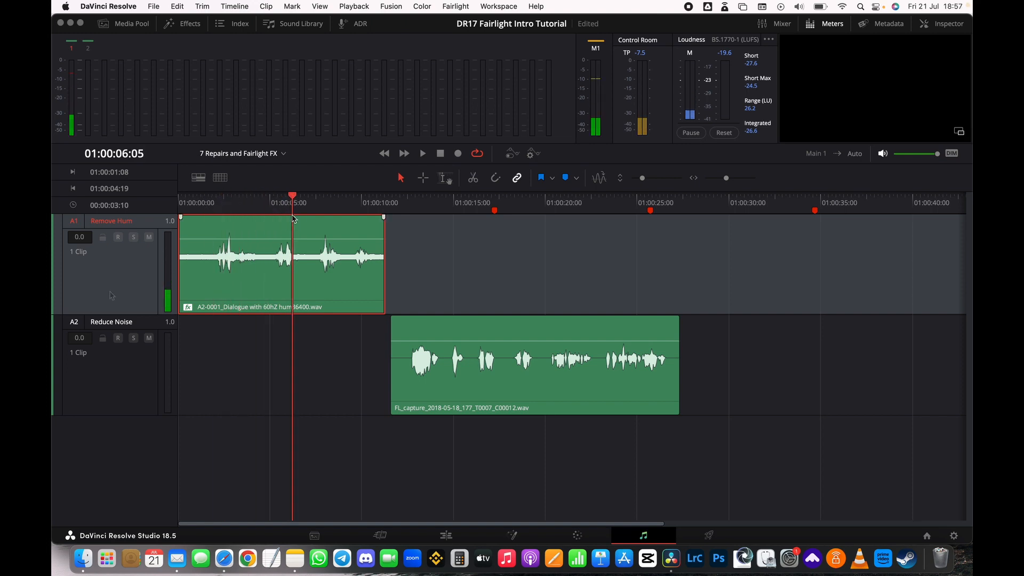
click(118, 293)
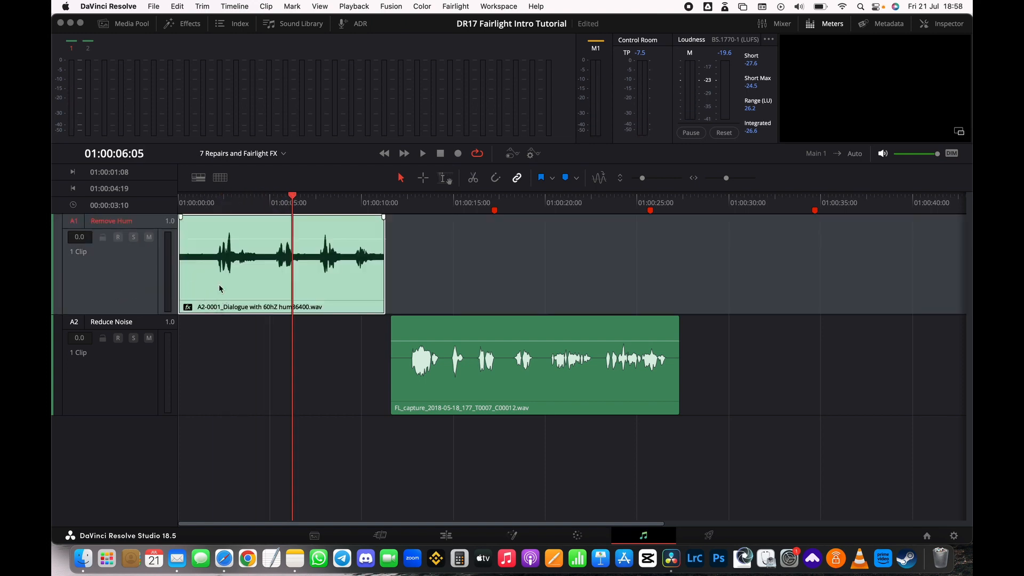
right_click(265, 278)
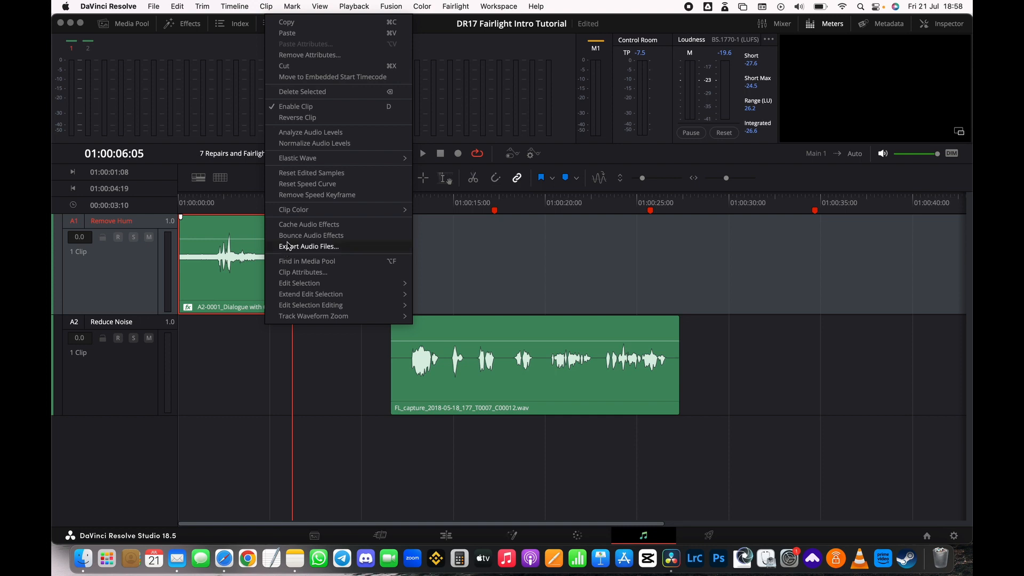
click(352, 226)
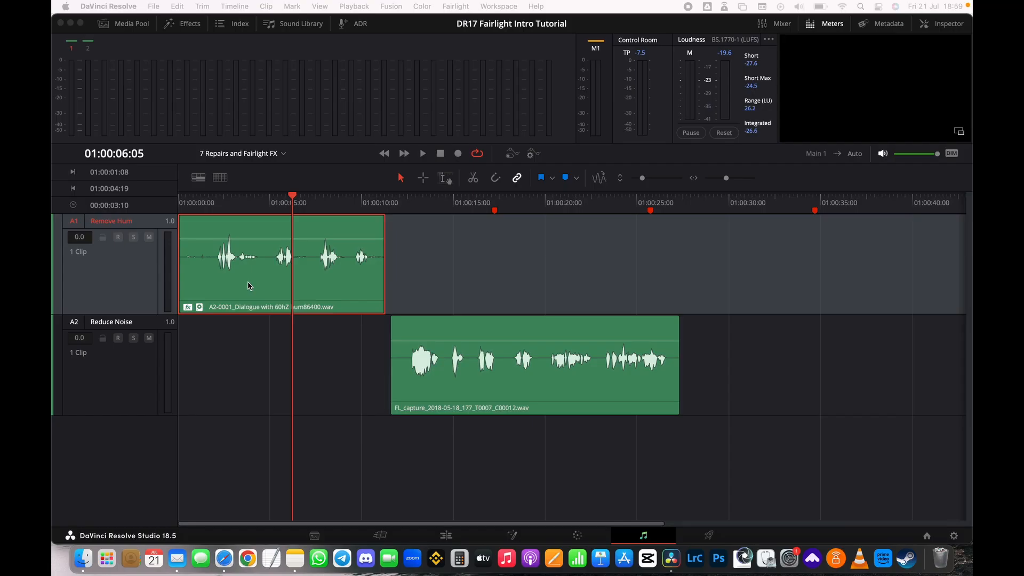
Turn off audio-effect caching for the Remove Hum clip to compare its waveform, and enable it again.
right_click(249, 281)
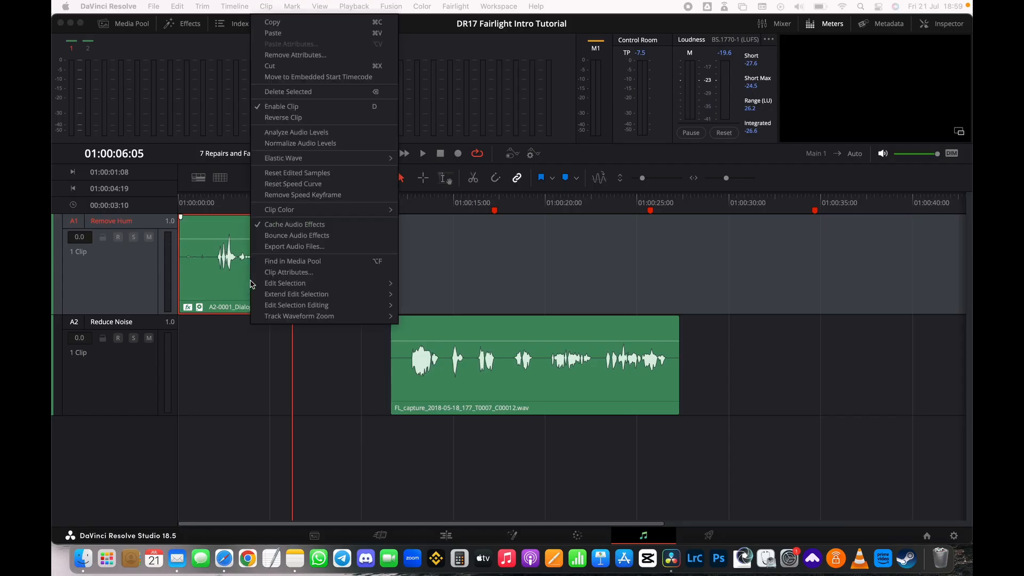
click(295, 224)
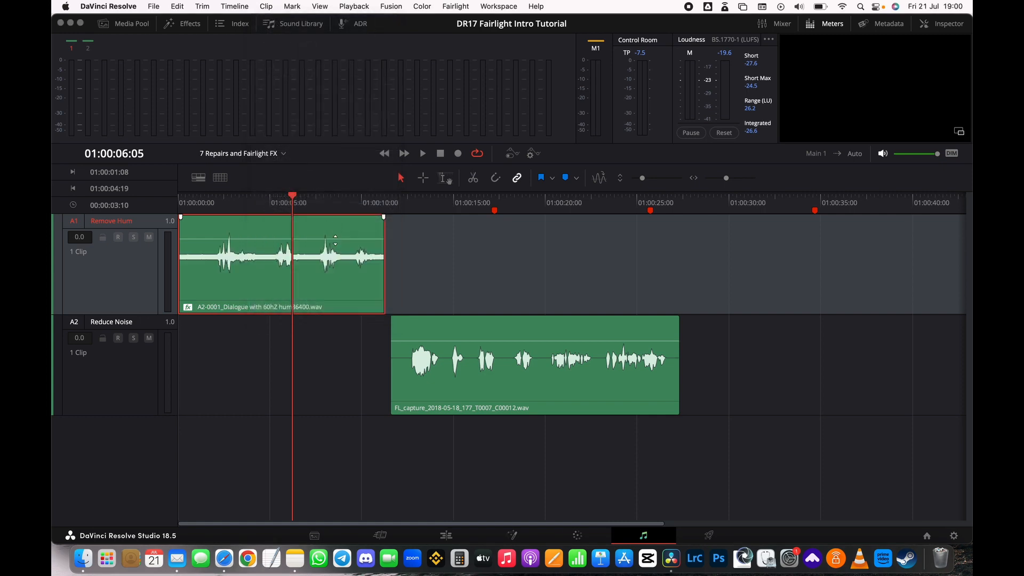
right_click(289, 275)
mouse_move(295, 282)
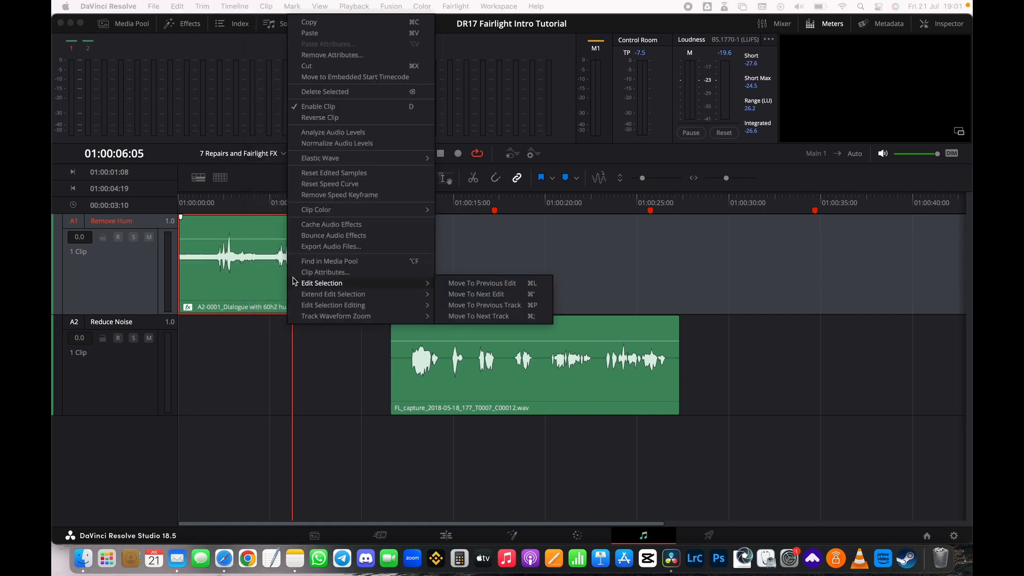
click(333, 225)
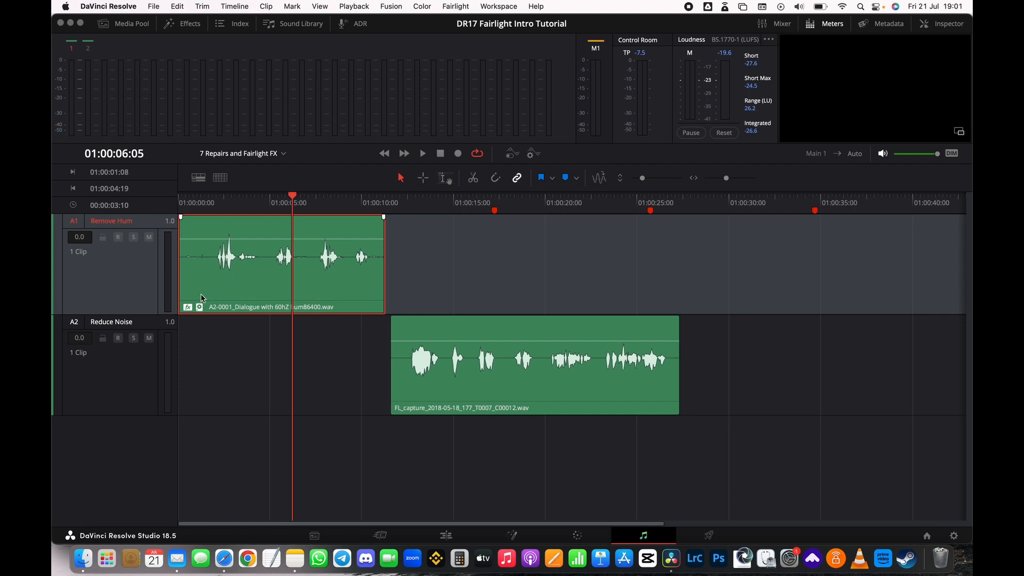
Review the De-Hummer settings of the cached Remove Hum clip, and close the effect window and clip properties.
click(924, 24)
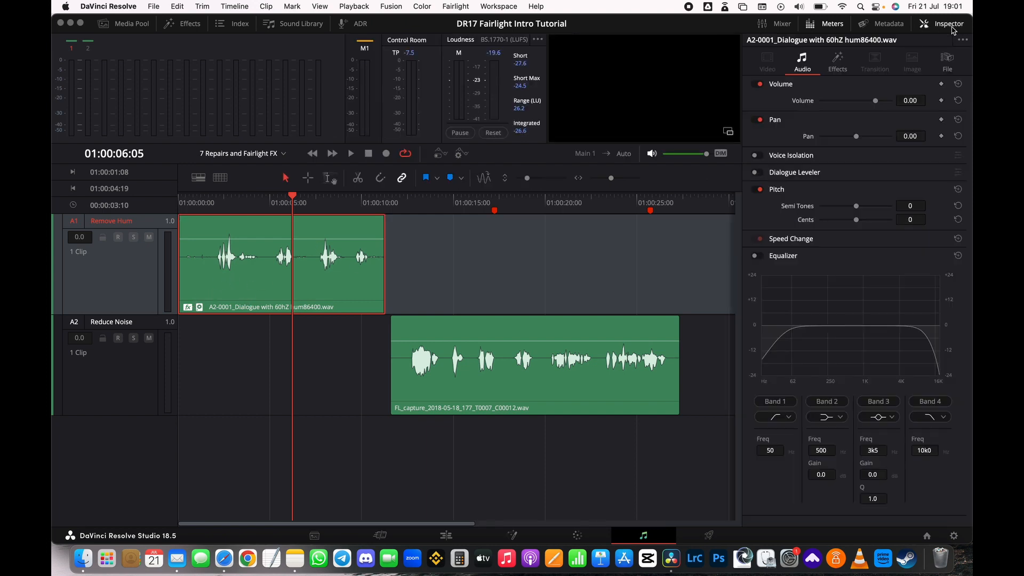
click(845, 66)
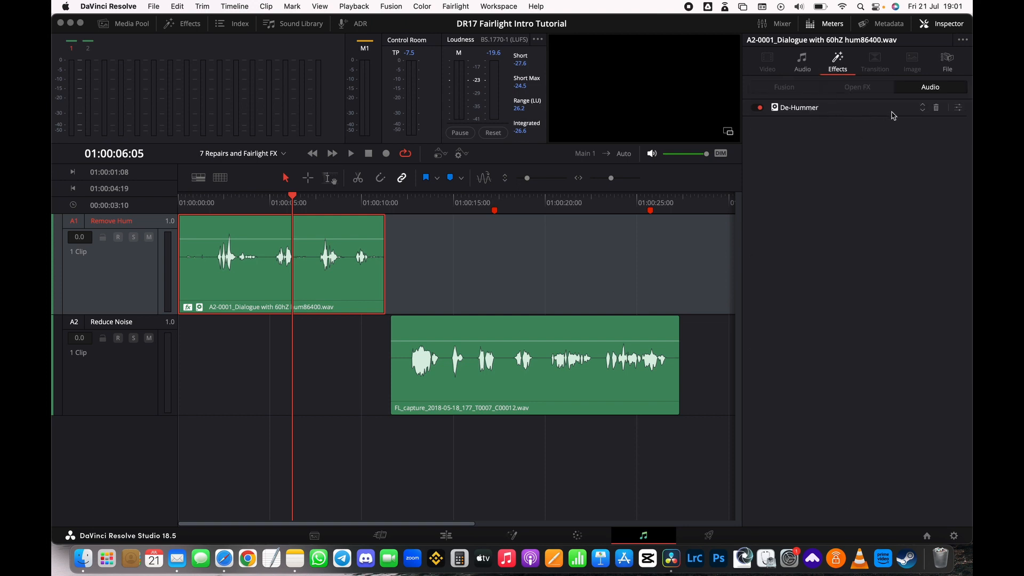
click(958, 108)
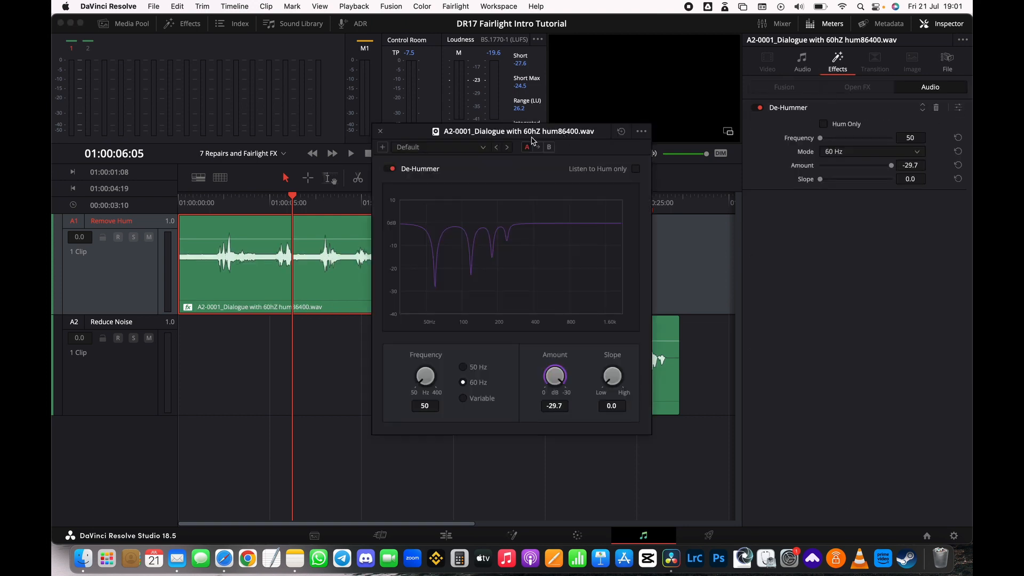
drag(558, 133, 584, 122)
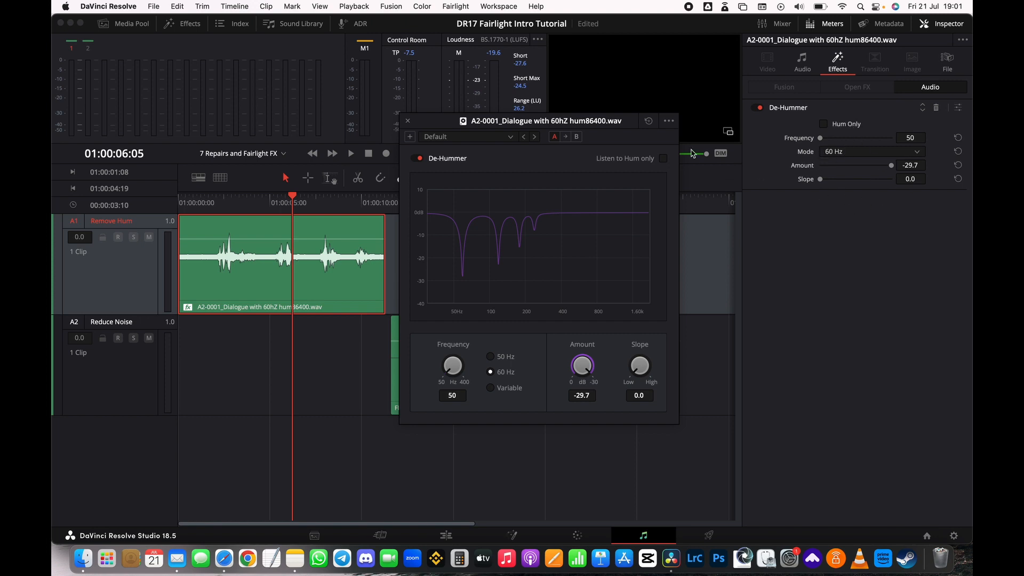
drag(614, 123, 607, 124)
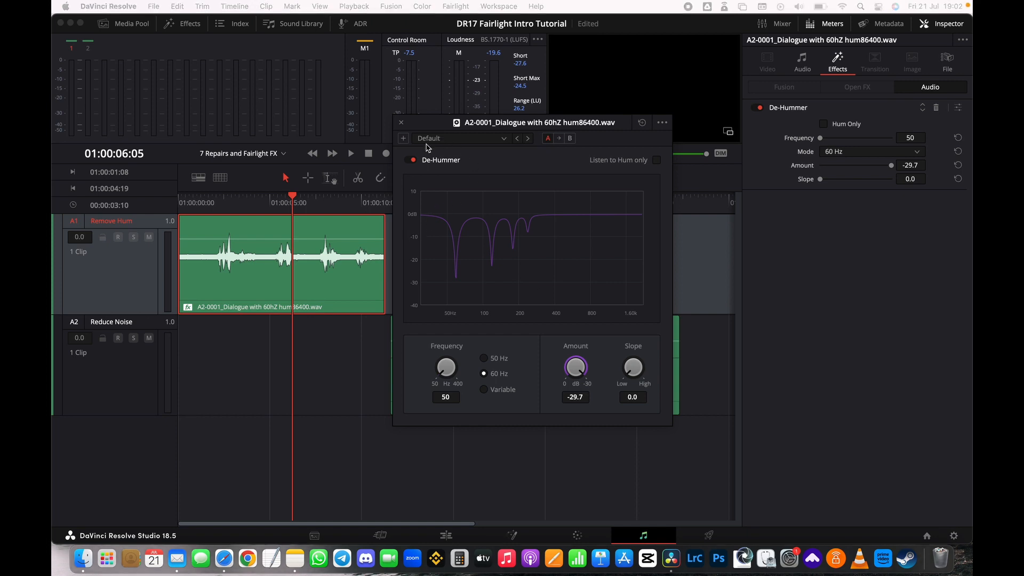
click(401, 122)
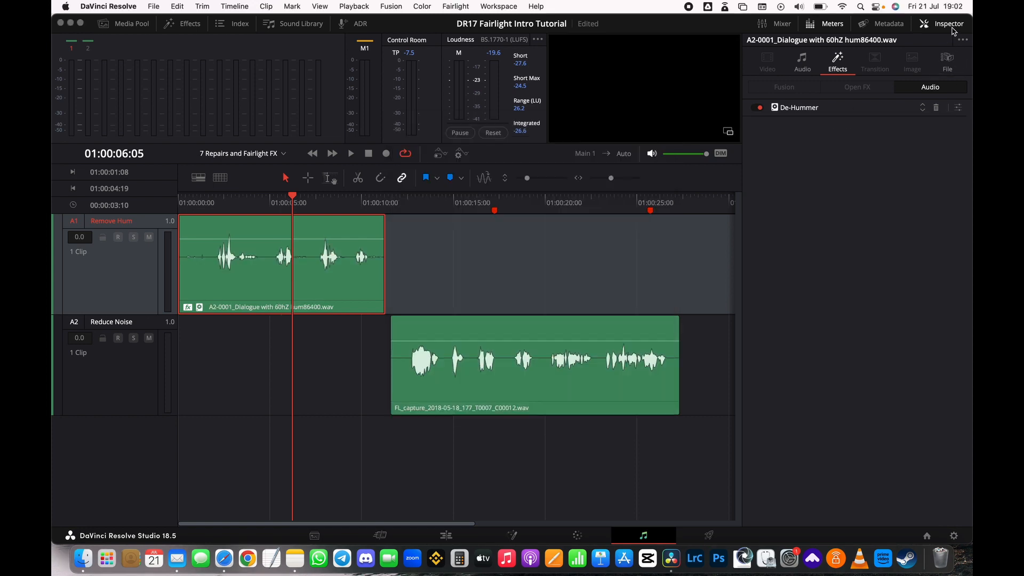
click(951, 25)
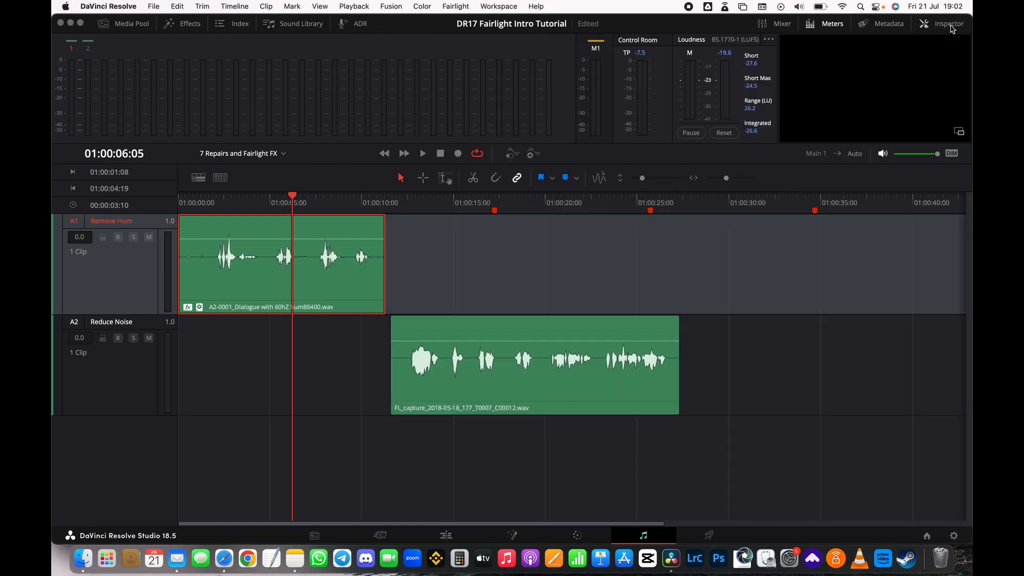
Select the Reduce Noise clip and play a few seconds of it from 01:00:12:08.
click(435, 206)
click(487, 330)
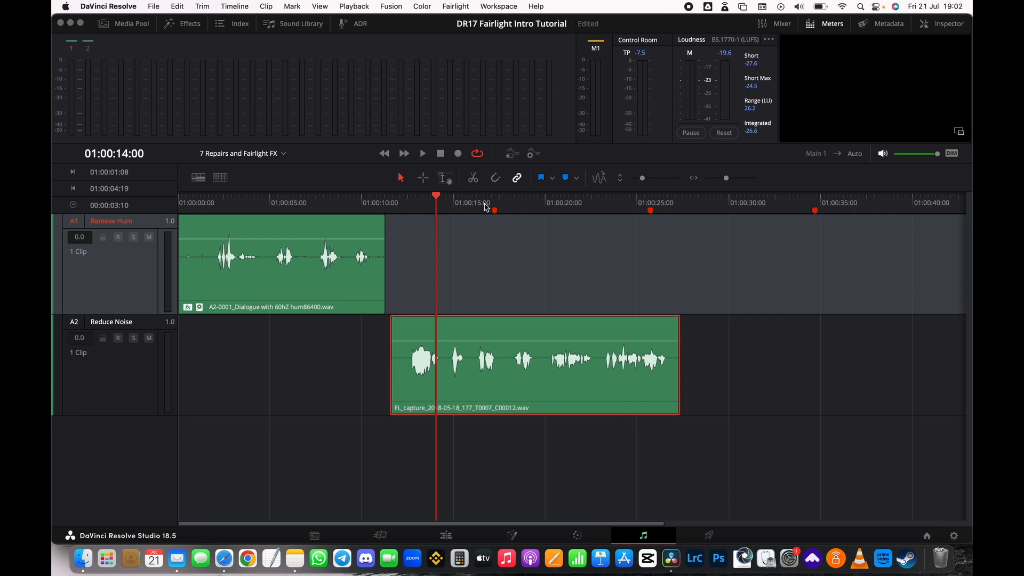
drag(436, 195, 405, 201)
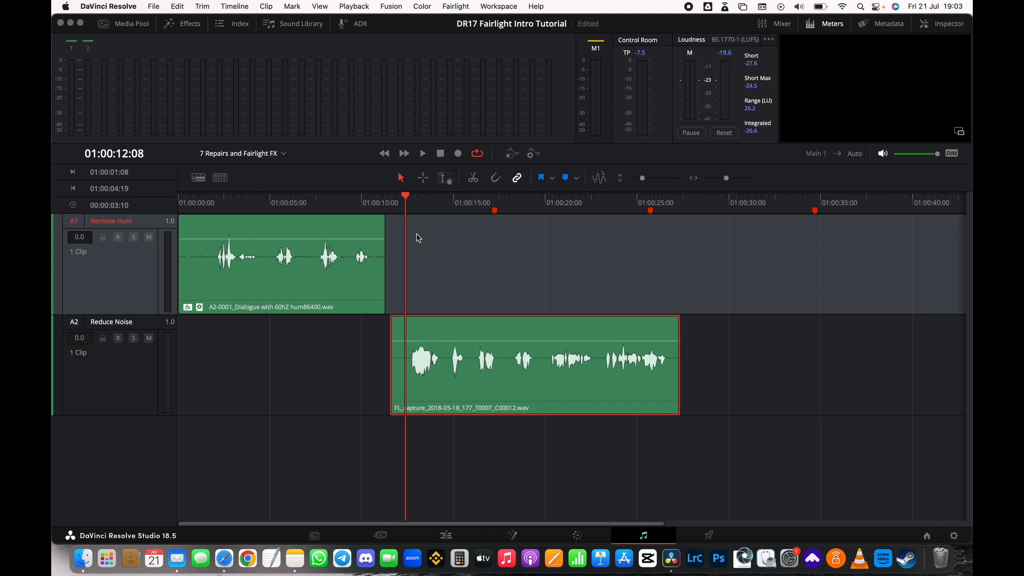
key(space)
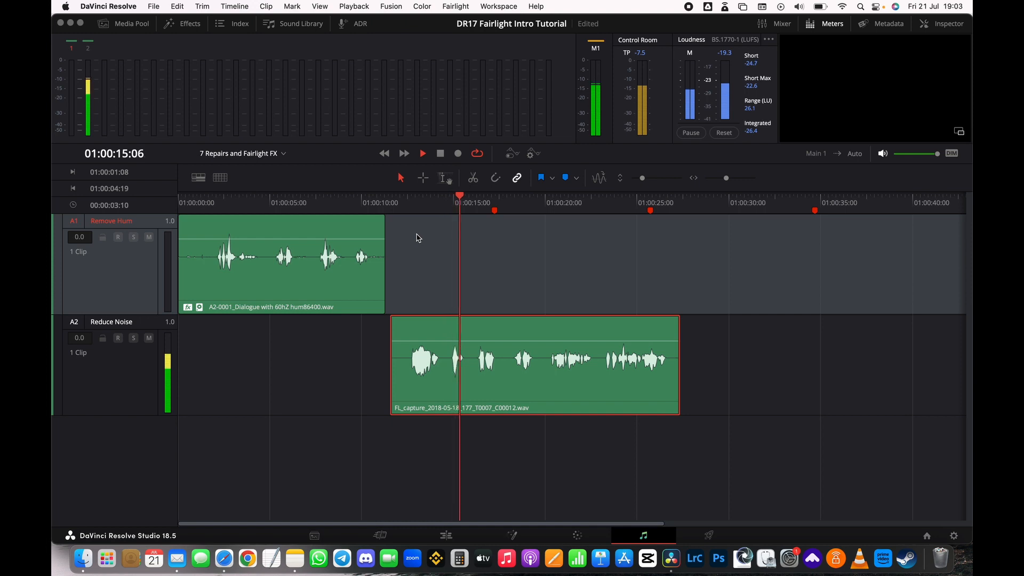
key(space)
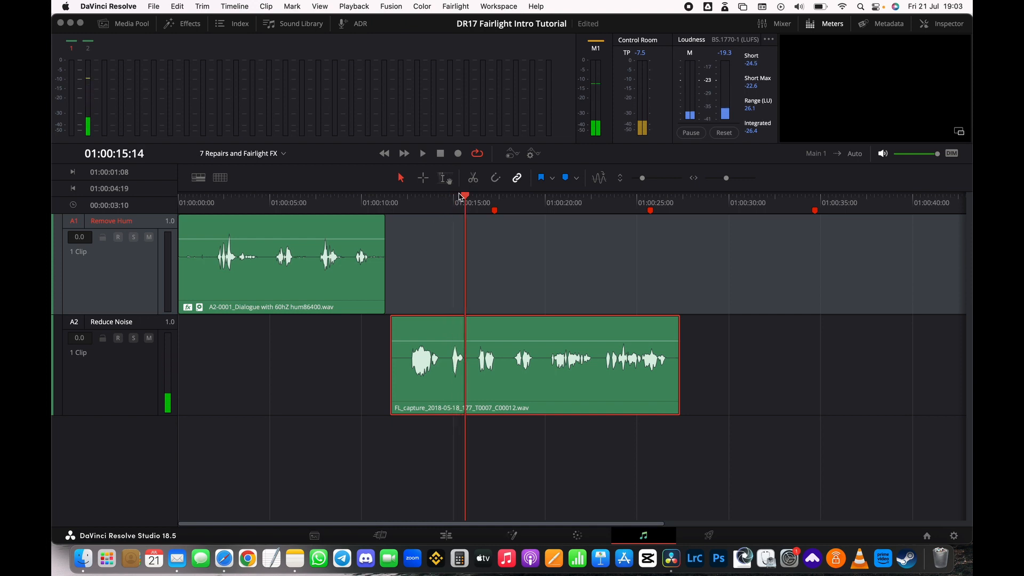
Listen to the Reduce Noise clip from about 01:00:17, raising the system volume, and replay it from near the clip's start.
click(497, 202)
key(space)
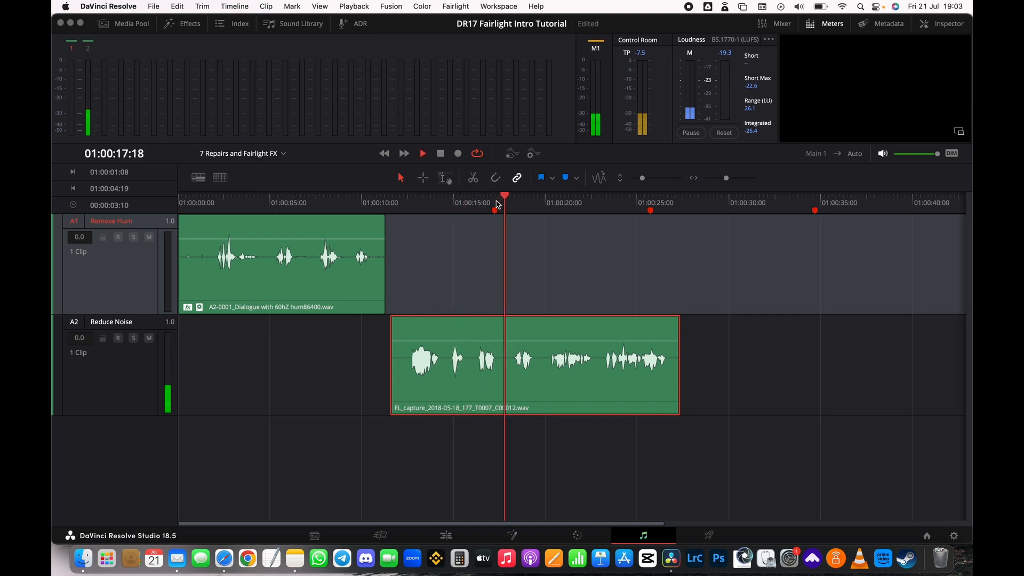
key(XF86MonBrightnessUp)
key(XF86MonBrightnessUp)
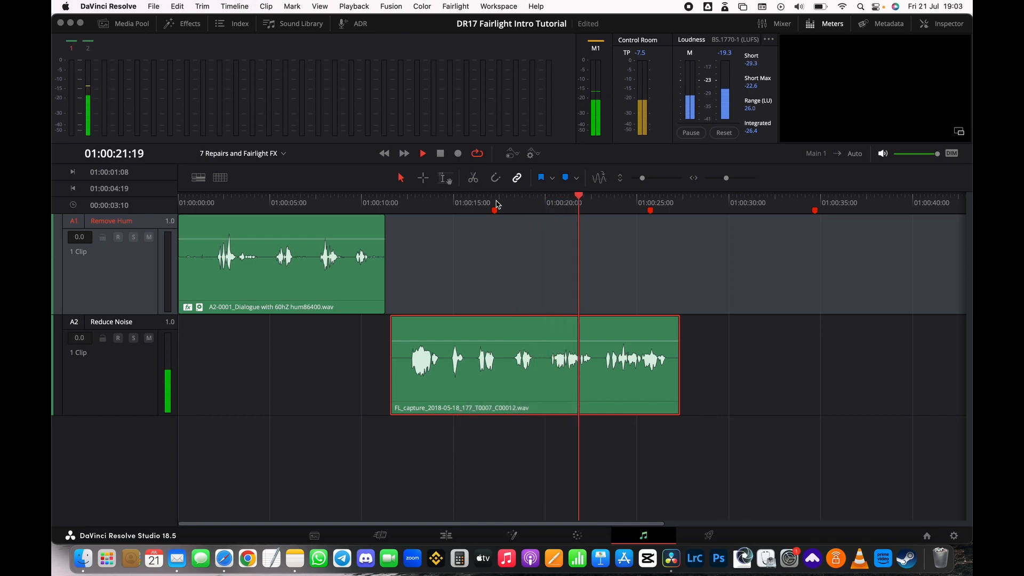
key(XF86AudioRaiseVolume)
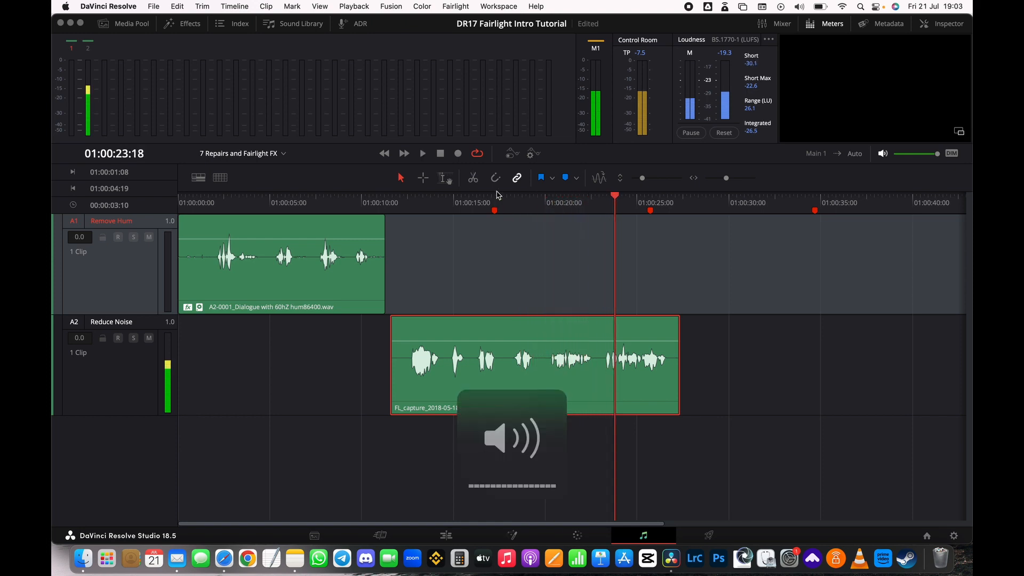
key(space)
click(395, 204)
key(space)
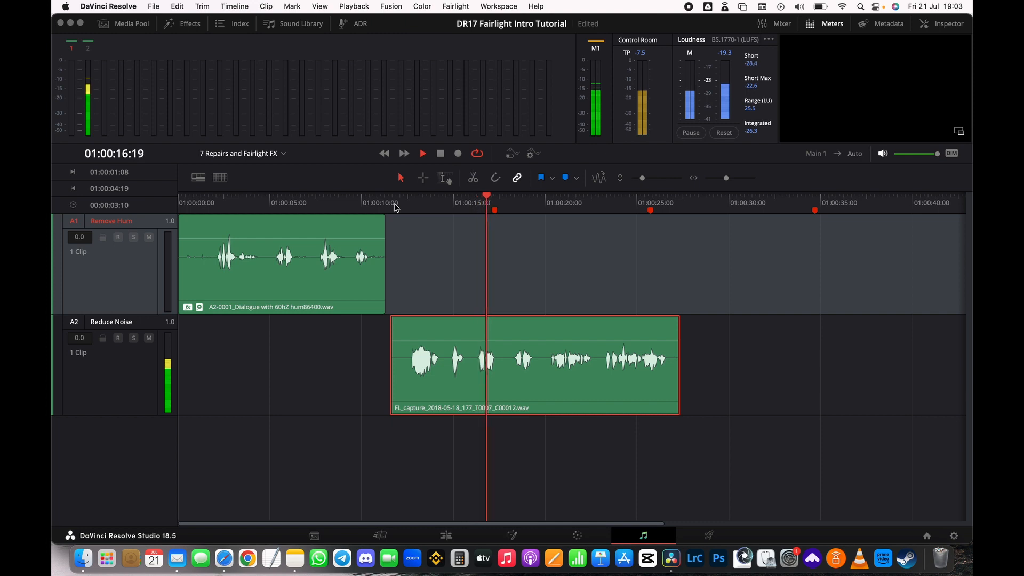
key(space)
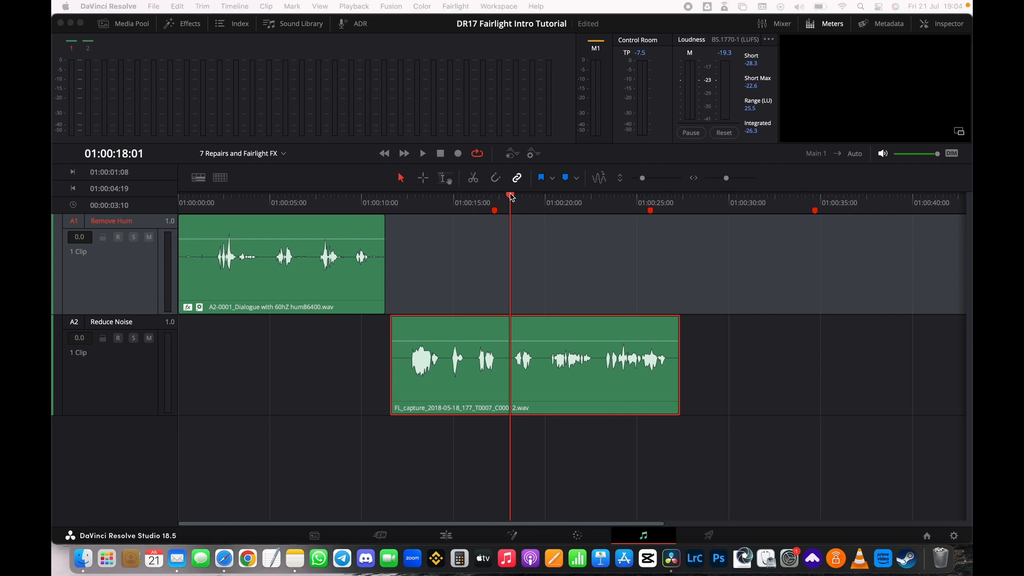
Return the playhead to 01:00:12:00, enlarge the track height, and raise the Reduce Noise clip's volume line to magnify its waveform.
drag(485, 196, 397, 201)
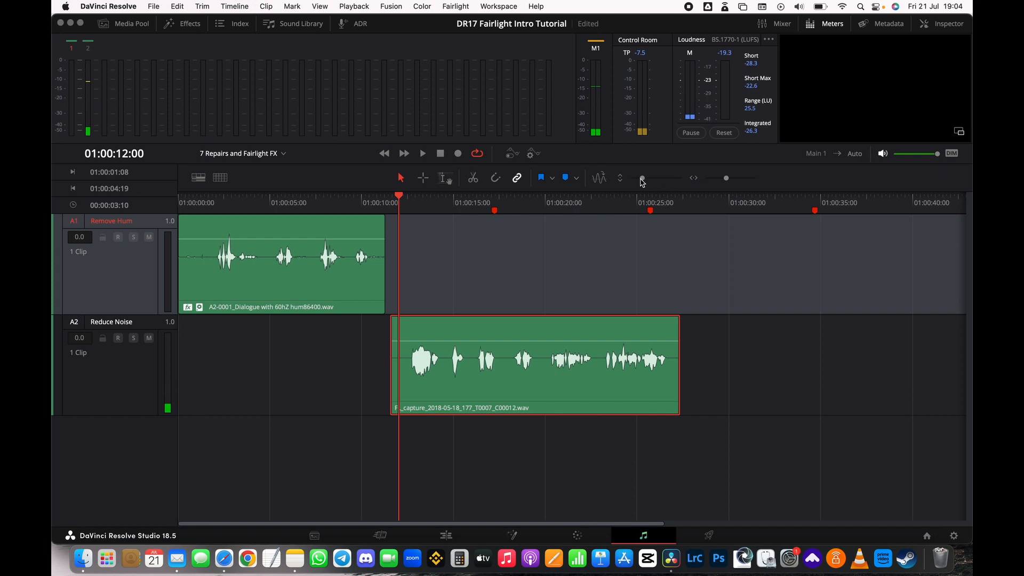
drag(643, 183, 656, 183)
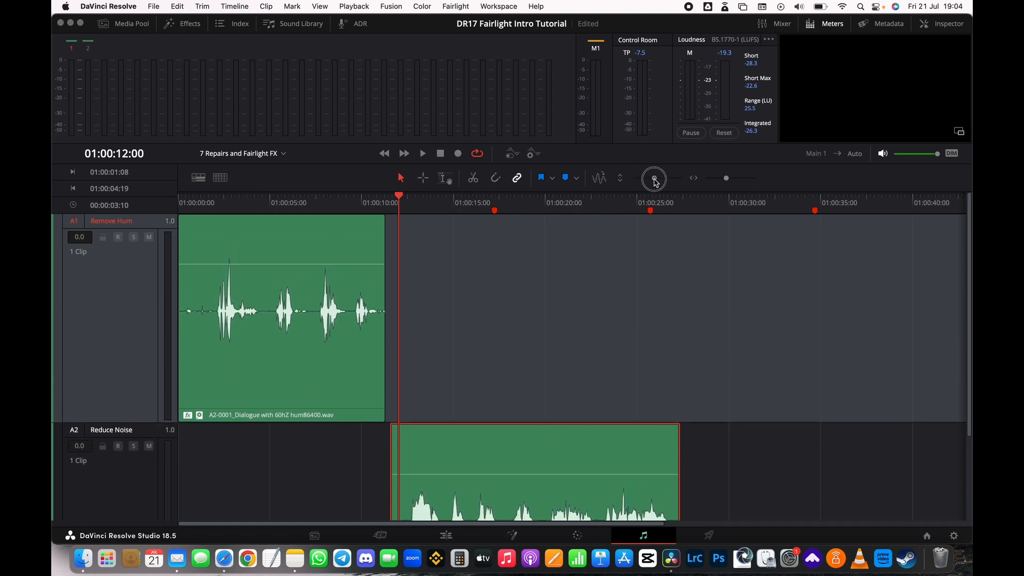
scroll(544, 293, down, 3)
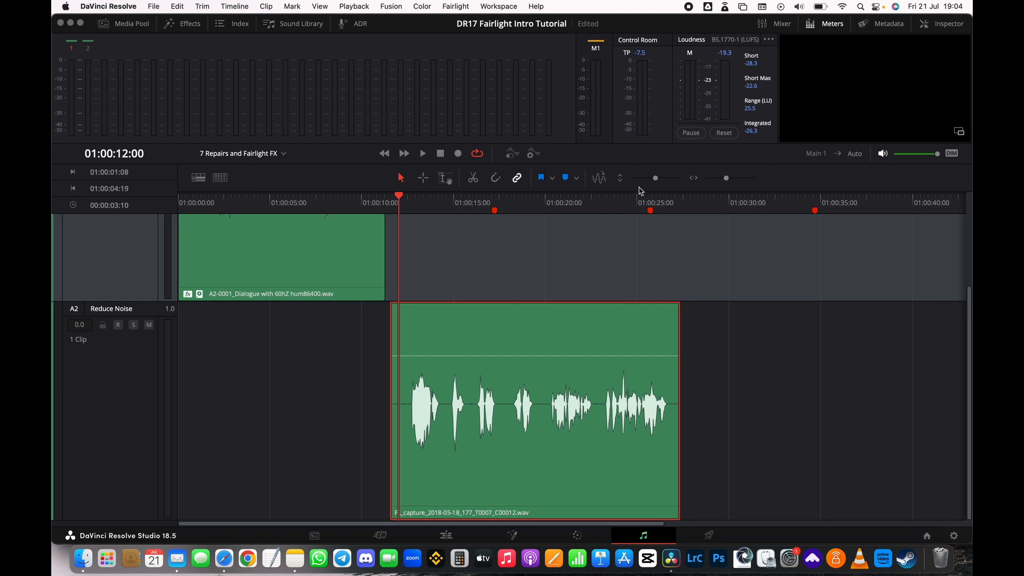
drag(526, 355, 526, 336)
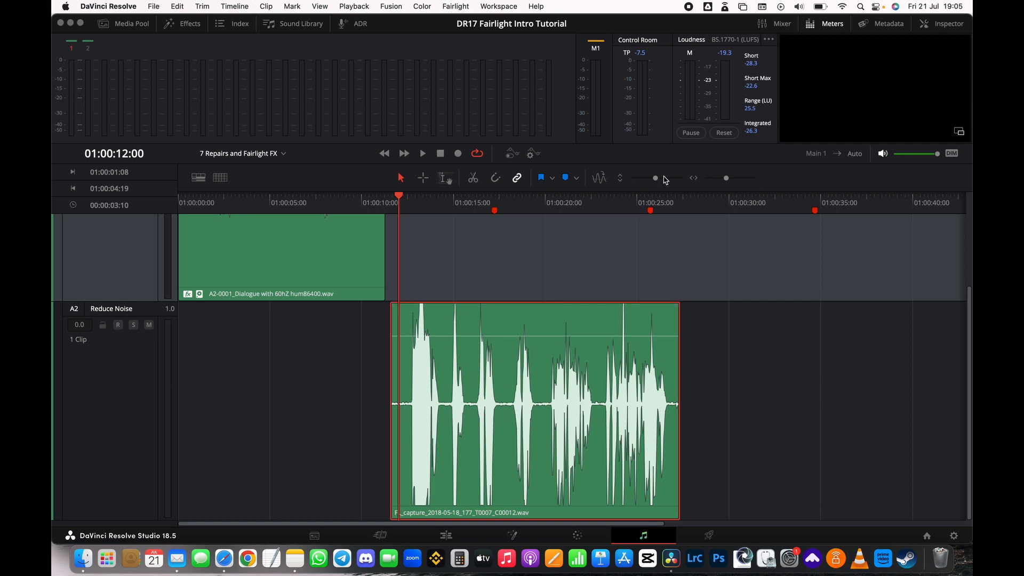
Range-select the noise-only part from 01:00:11:19 to 01:00:12:12 at the start of the Reduce Noise clip, and loop its playback.
drag(727, 179, 728, 180)
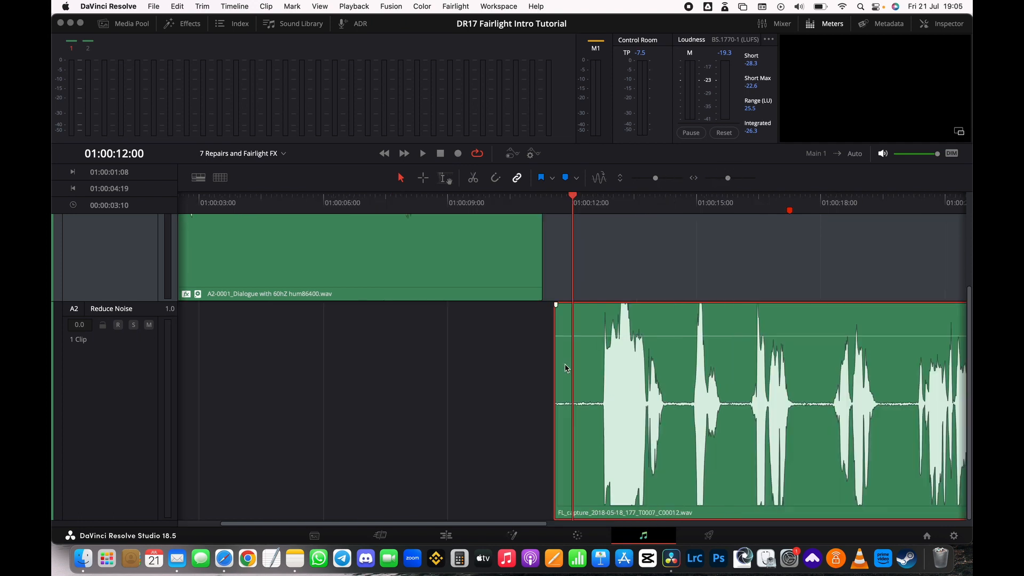
drag(573, 198, 560, 203)
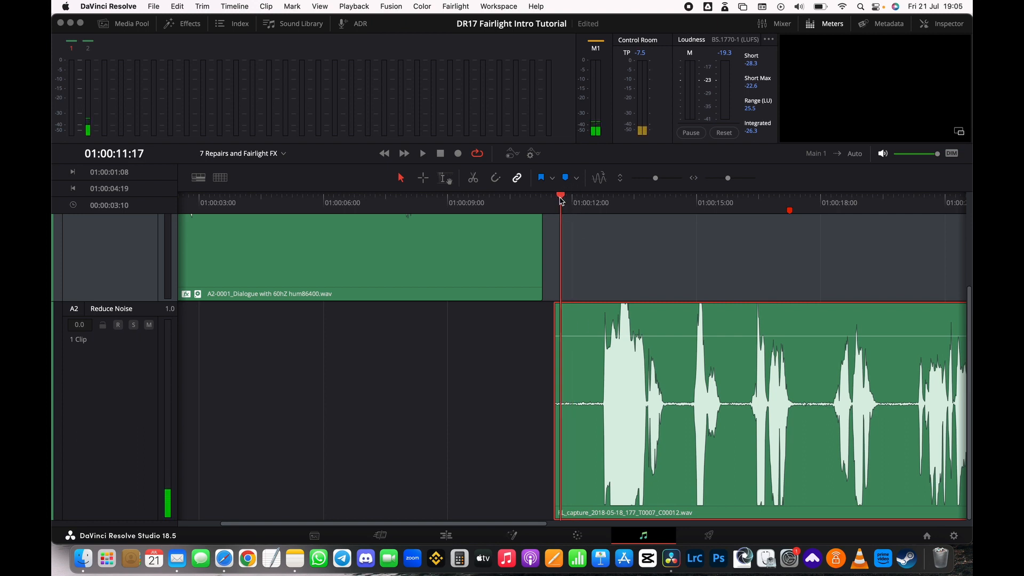
click(423, 178)
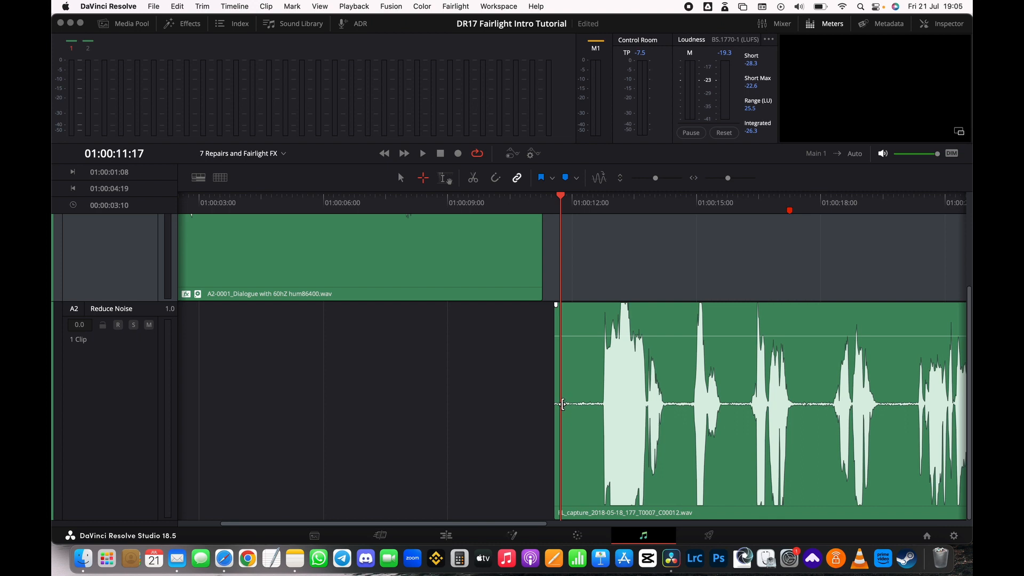
drag(593, 399, 563, 415)
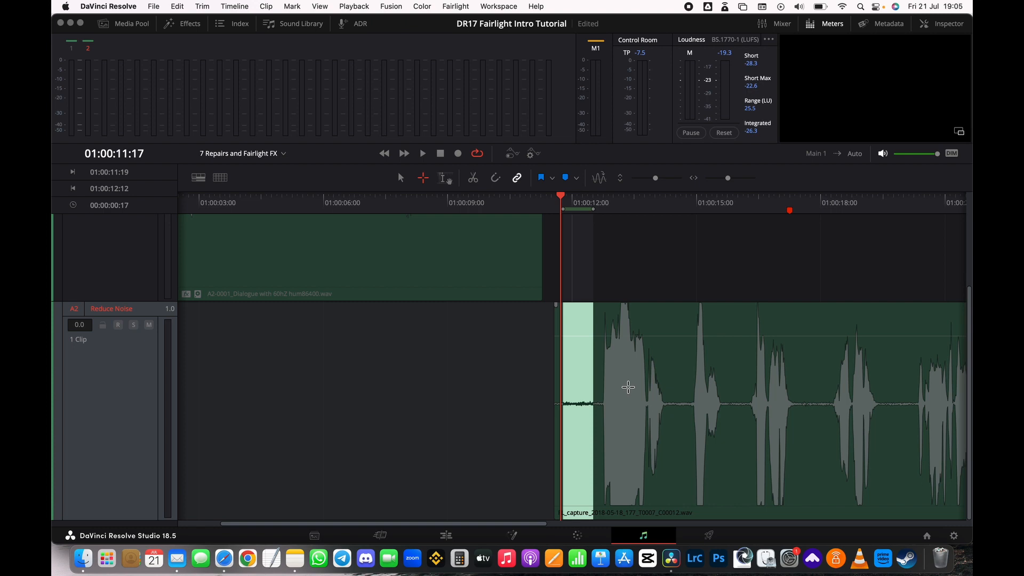
key(space)
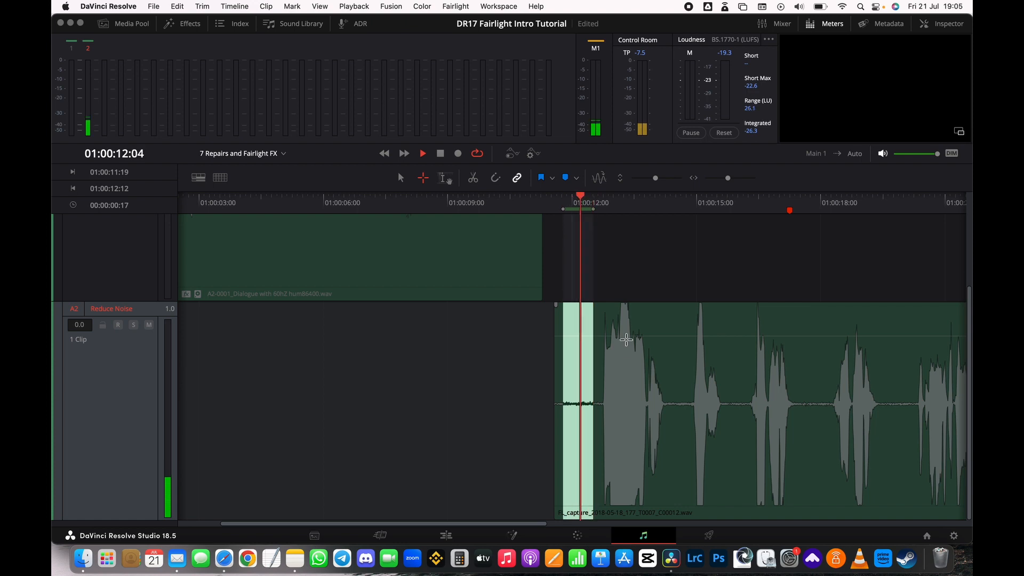
Raise the Reduce Noise clip's volume further while the noise-only section loops, and stop playback.
click(594, 337)
drag(595, 337, 600, 320)
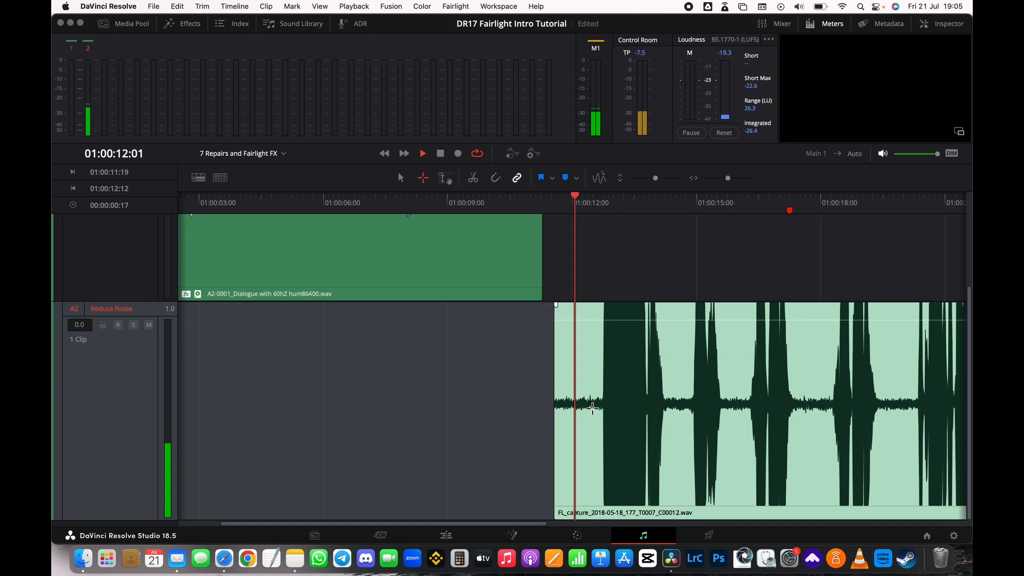
key(space)
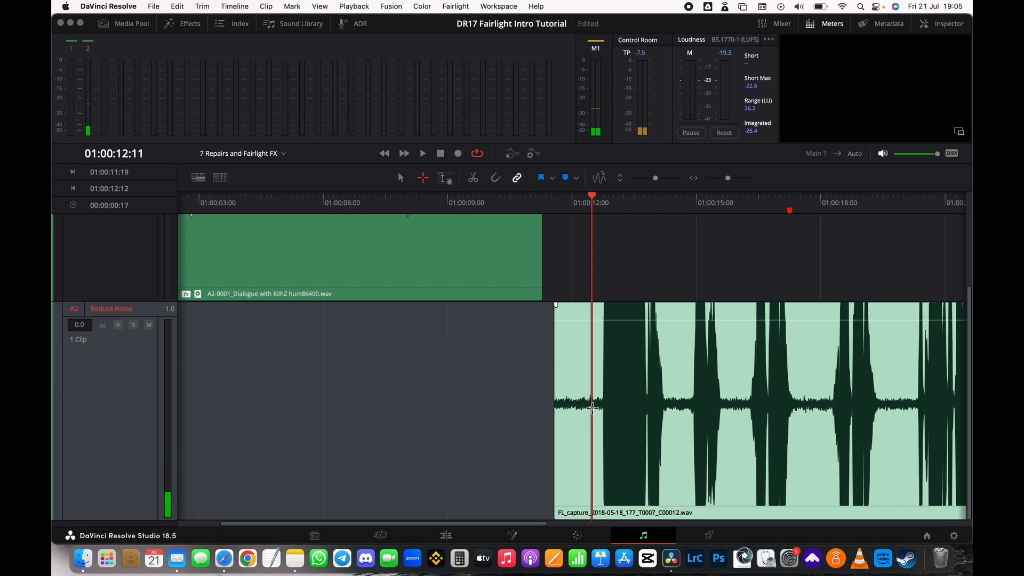
Reduce the track height slightly so both tracks fit in the timeline, and deselect the Reduce Noise clip.
click(401, 177)
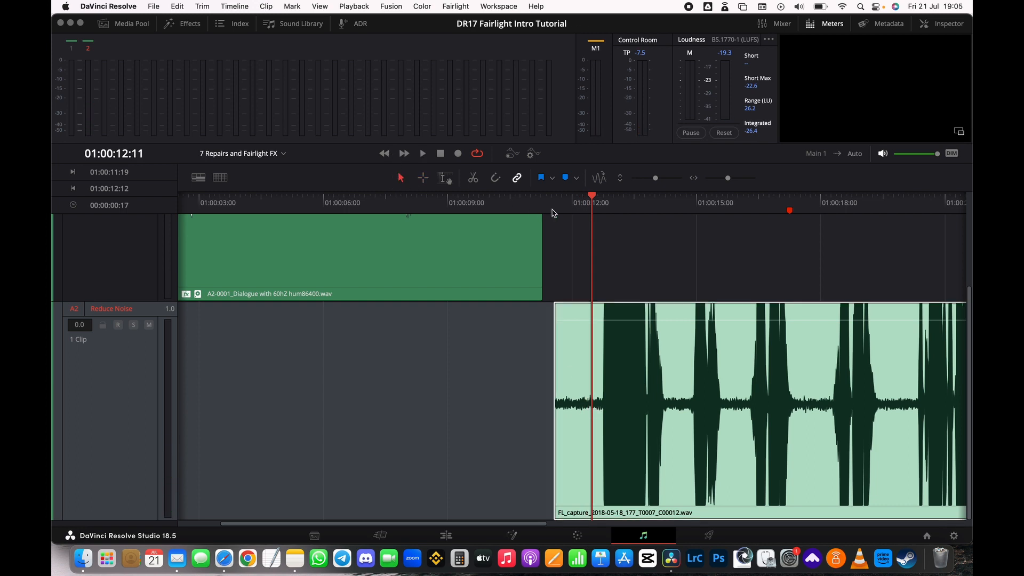
drag(655, 178, 647, 178)
drag(727, 180, 727, 179)
click(657, 271)
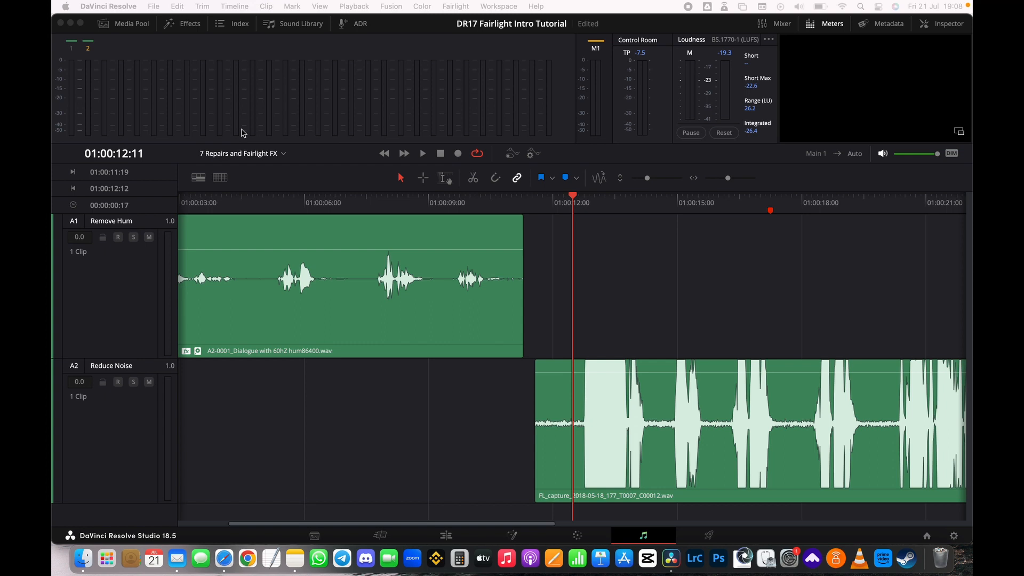
Apply the Fairlight FX Noise Reduction effect to the Reduce Noise clip, move its window aside and hide the effects library.
click(124, 23)
click(176, 26)
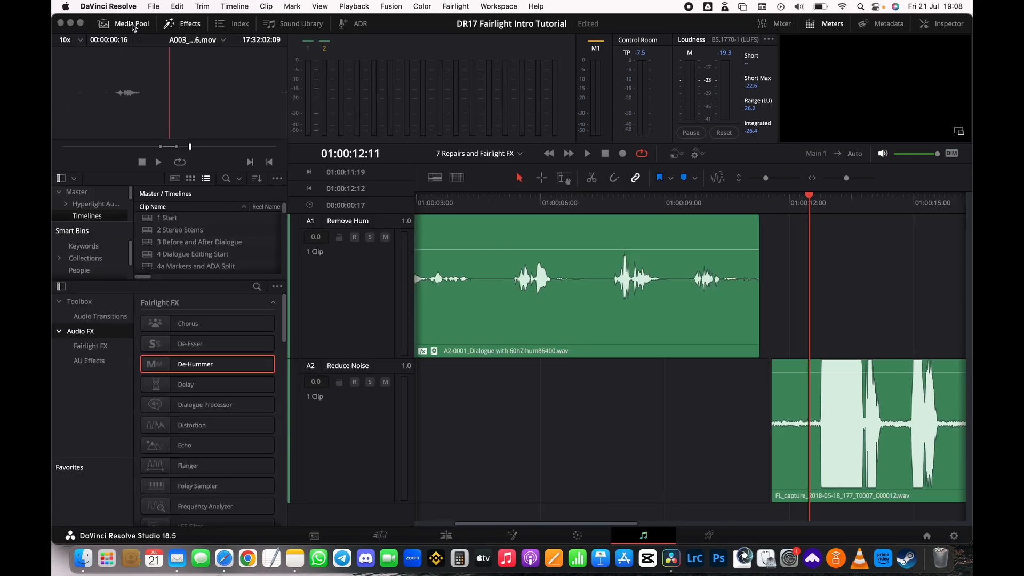
click(132, 26)
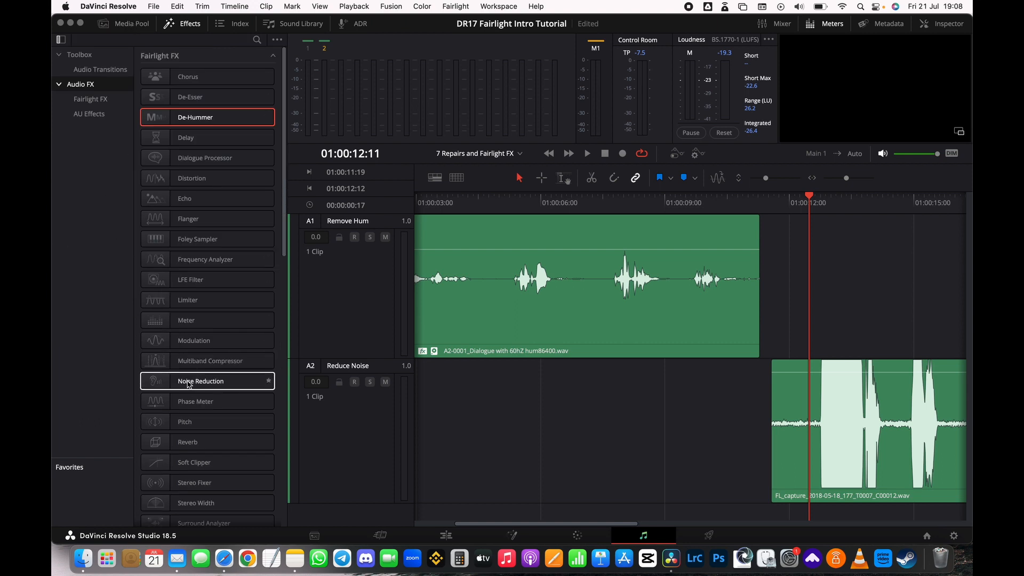
drag(186, 384, 807, 404)
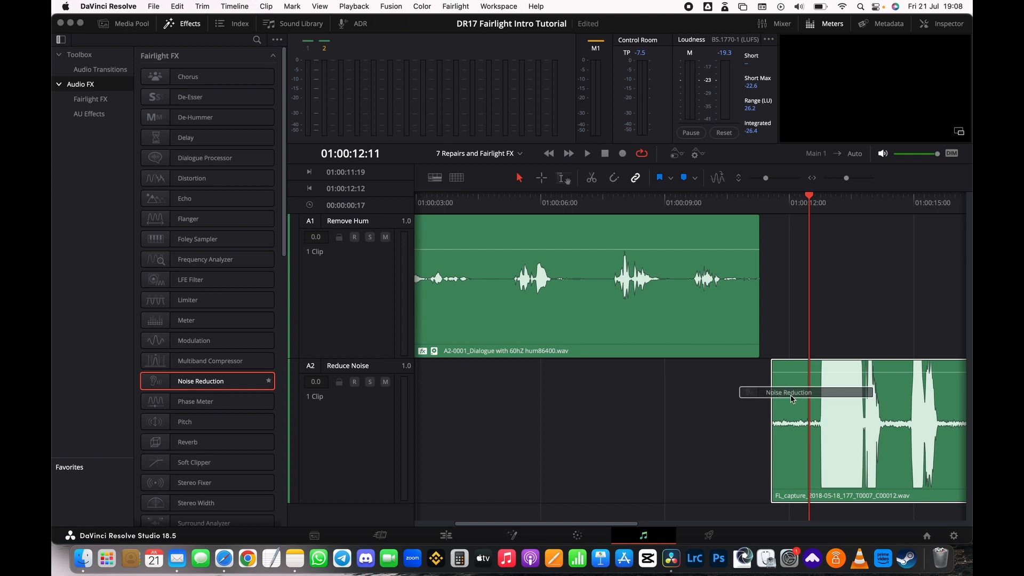
drag(790, 395, 790, 394)
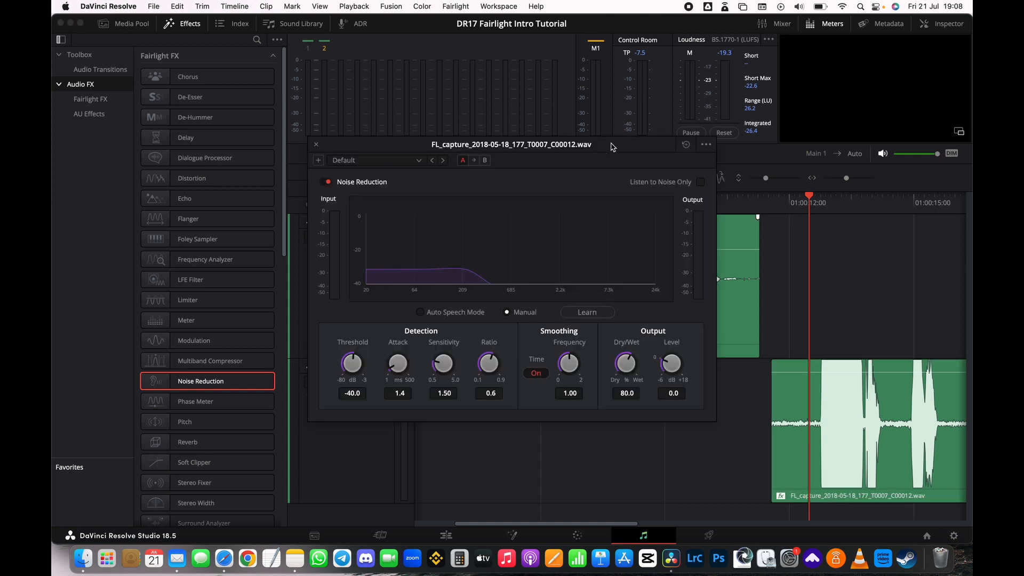
drag(612, 147, 403, 125)
click(184, 24)
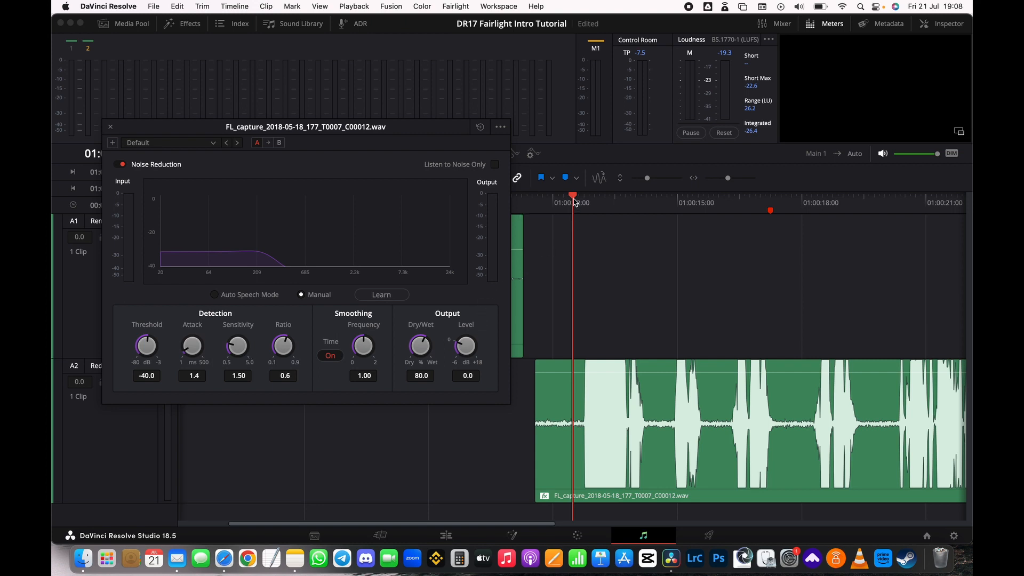
Move the Noise Reduction window clear of the toolbar and range-select the noise-only part from 01:00:11:19 to 01:00:12:12.
click(422, 194)
drag(398, 132, 381, 235)
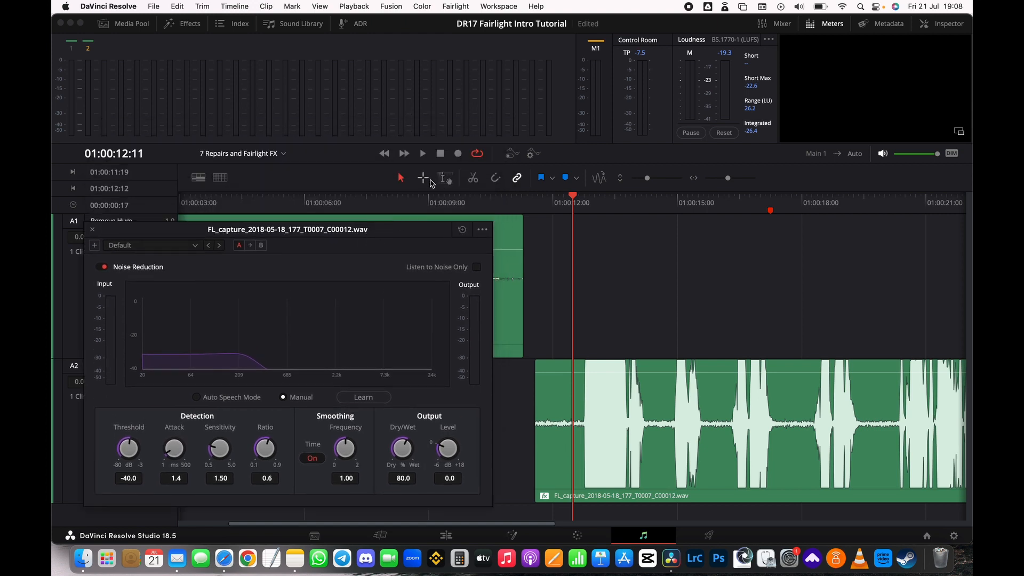
click(423, 178)
drag(543, 406, 574, 437)
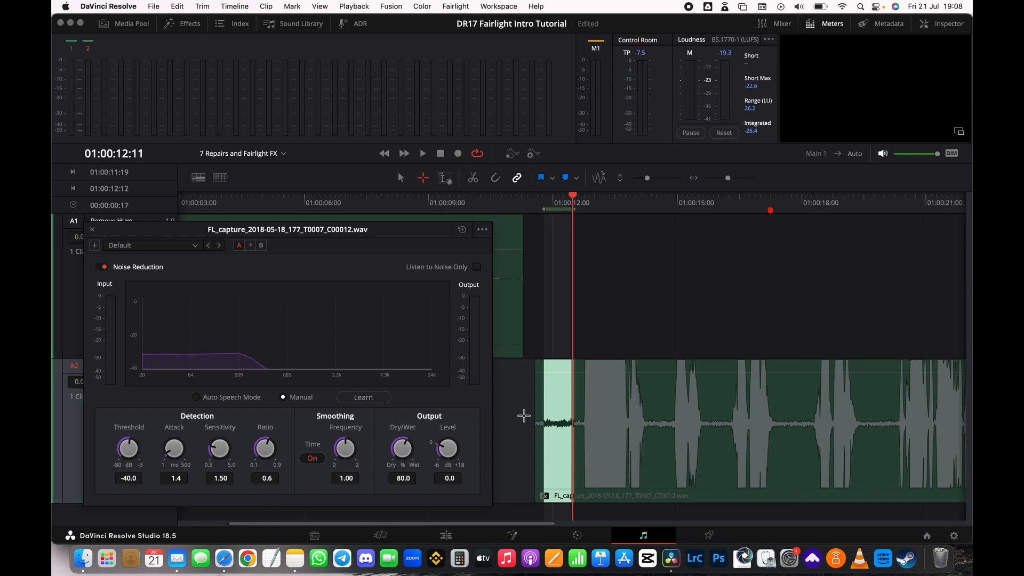
Have Noise Reduction learn the noise profile while the selected noise-only section plays, and end the learning.
click(373, 399)
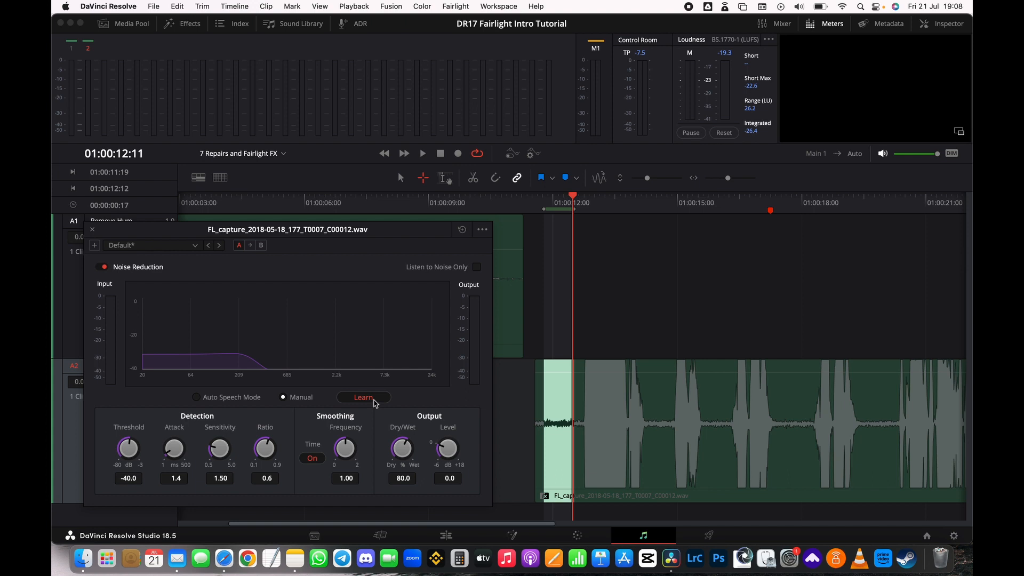
key(space)
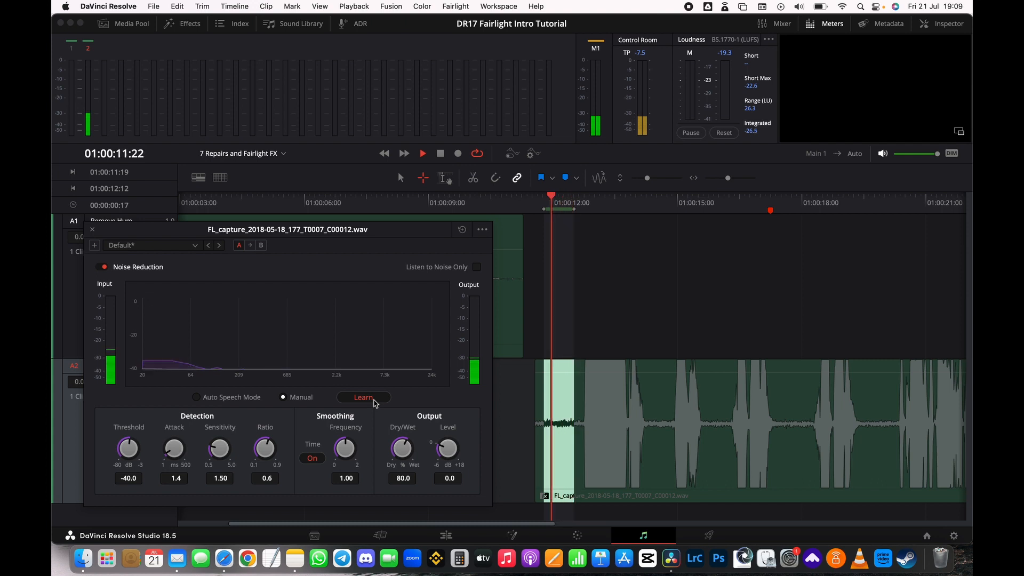
key(space)
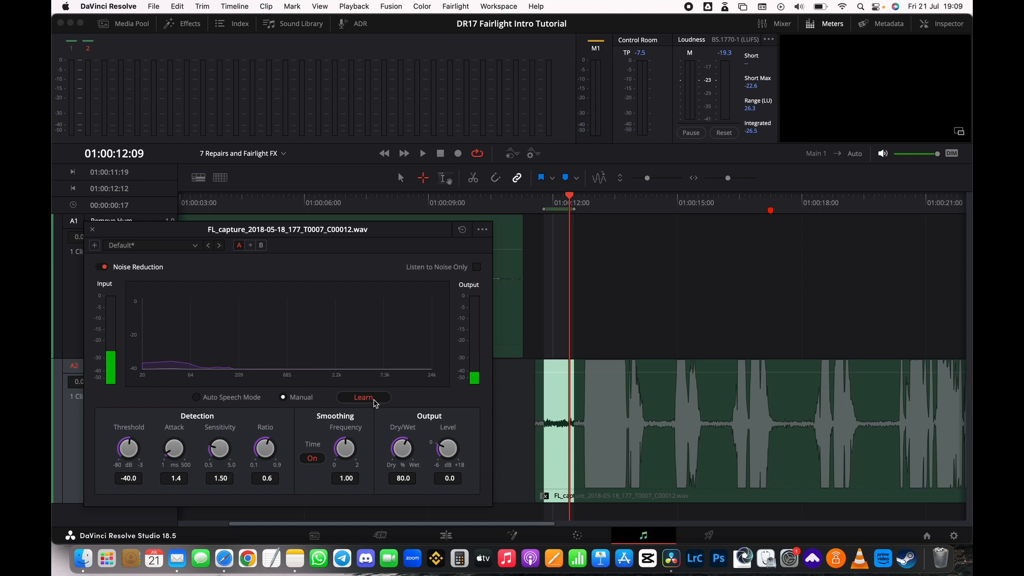
click(375, 403)
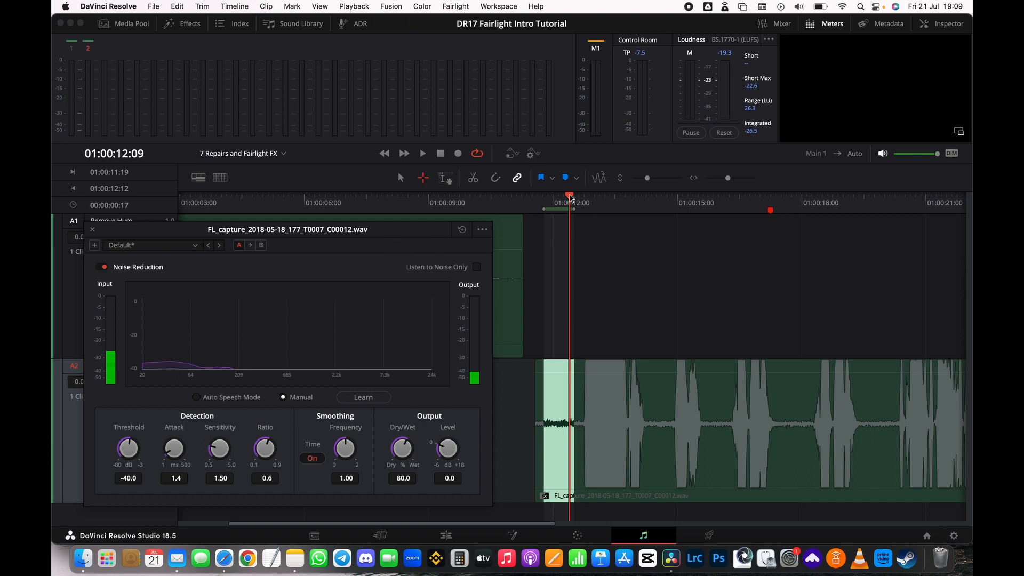
Extend the range's end to 01:00:12:17 and lower the Reduce Noise clip's volume line back to a normal level.
click(581, 211)
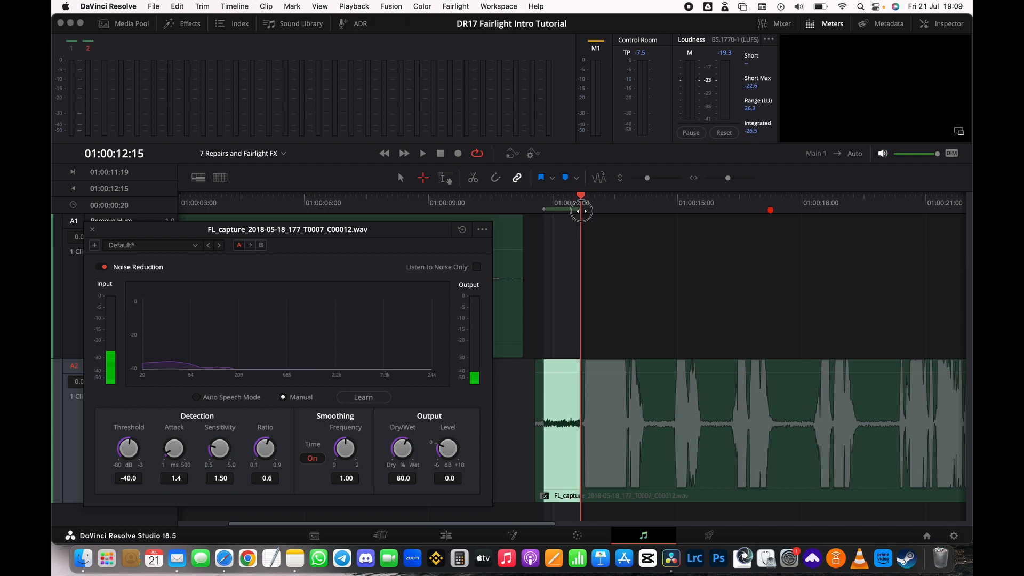
drag(581, 211, 584, 211)
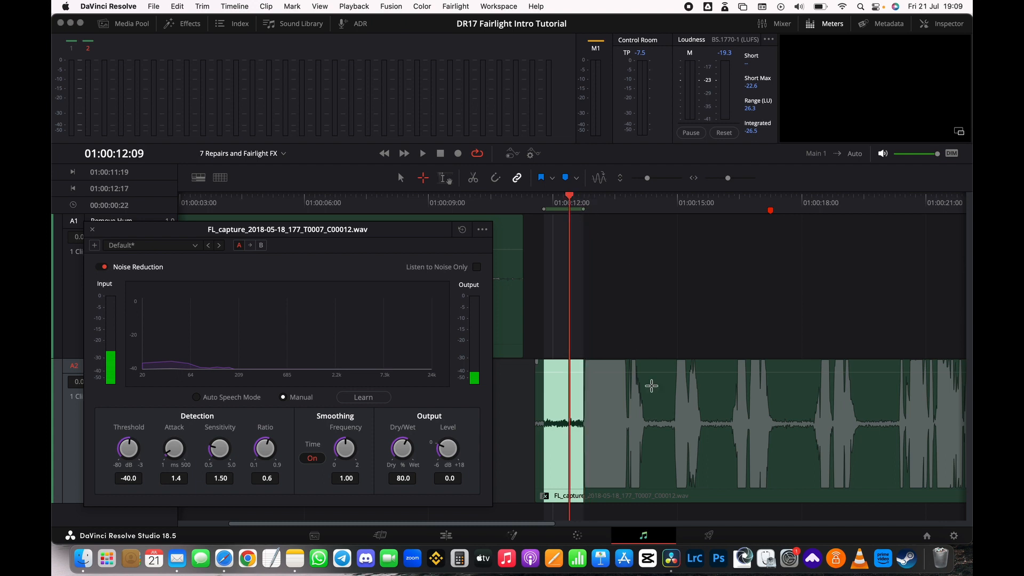
drag(656, 371, 656, 393)
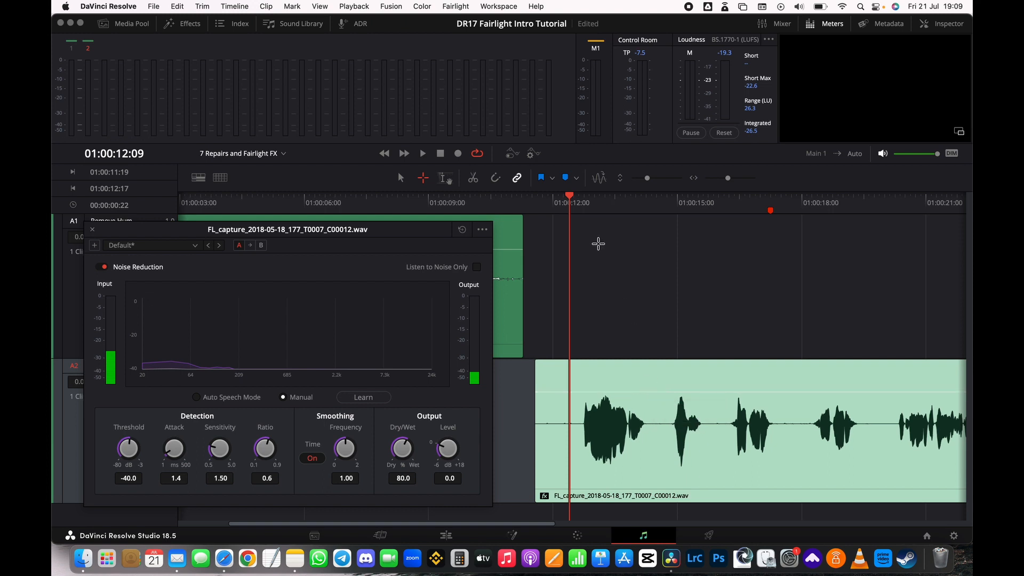
Mark the whole Reduce Noise clip as the playback range and place the playhead at 01:00:11:23.
click(614, 203)
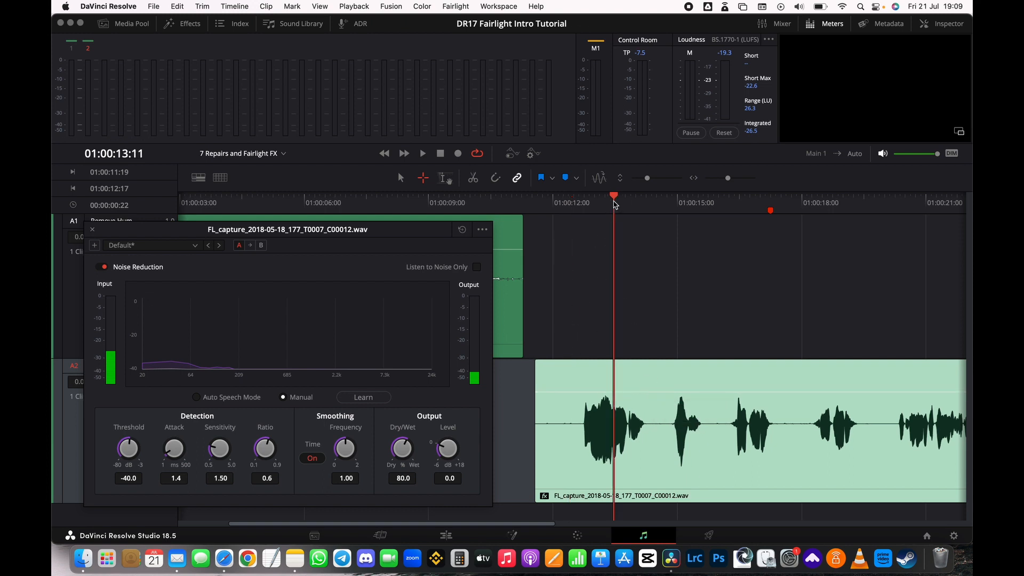
key(x)
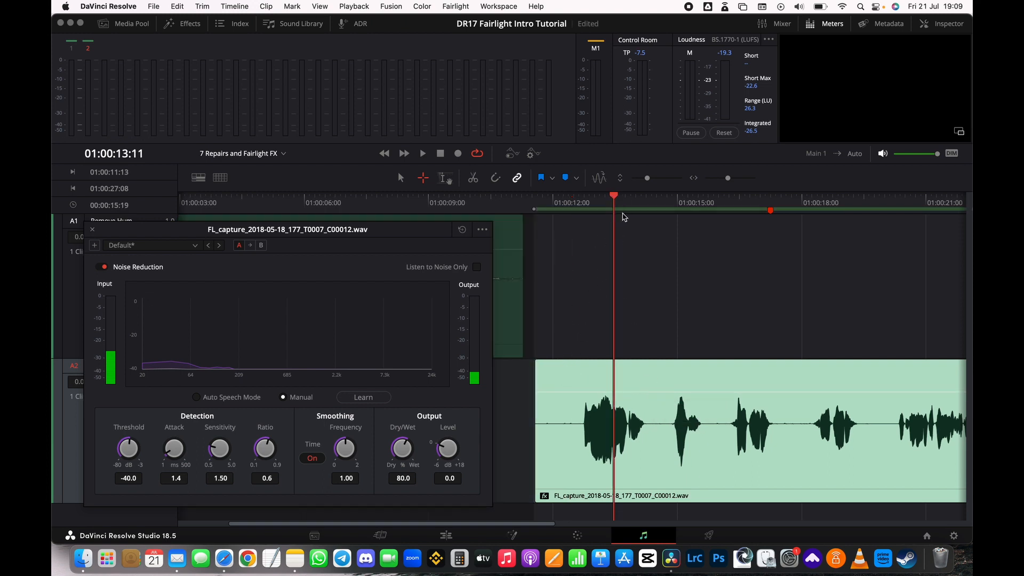
click(402, 178)
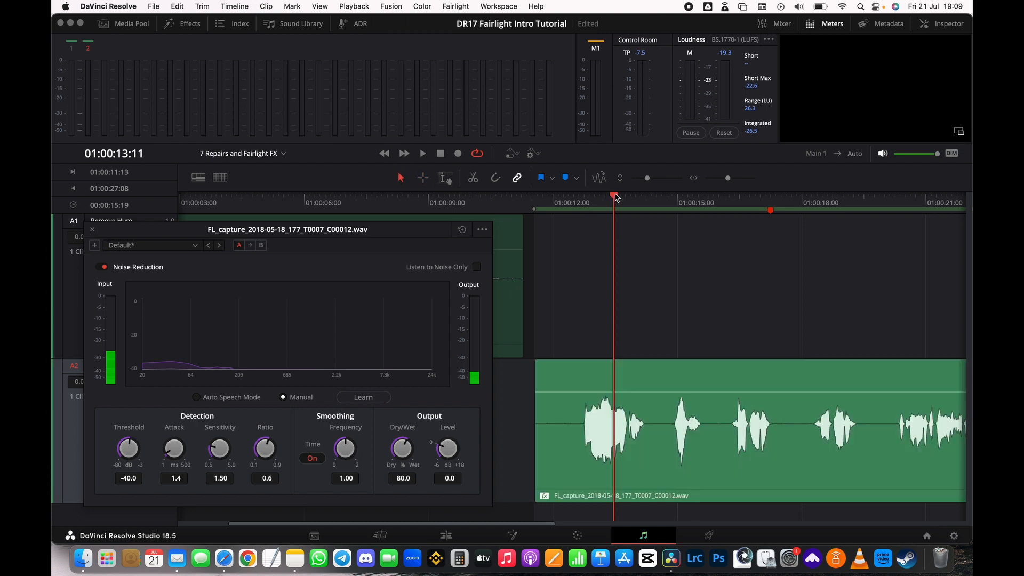
drag(615, 197, 553, 198)
key(r)
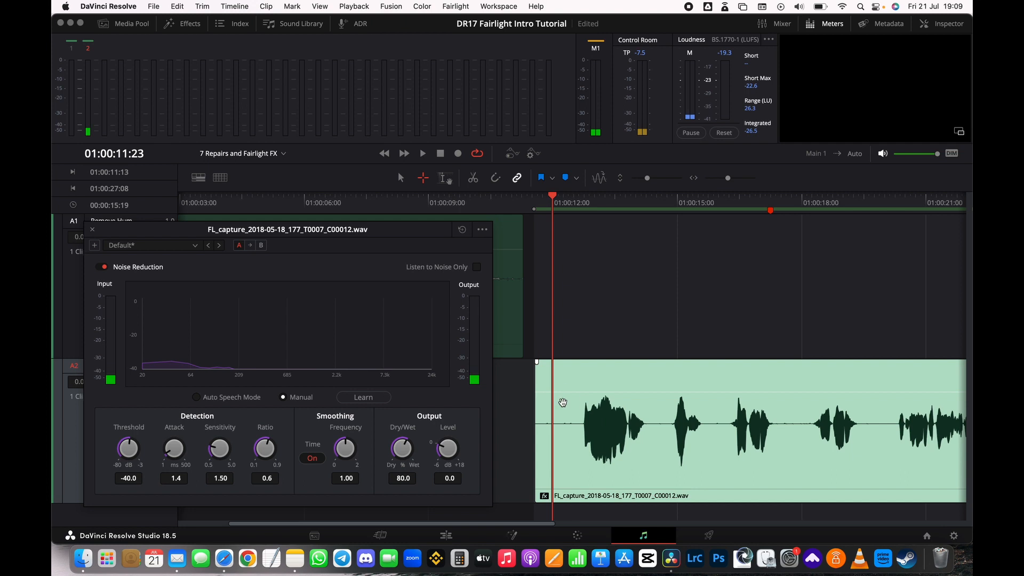
click(583, 313)
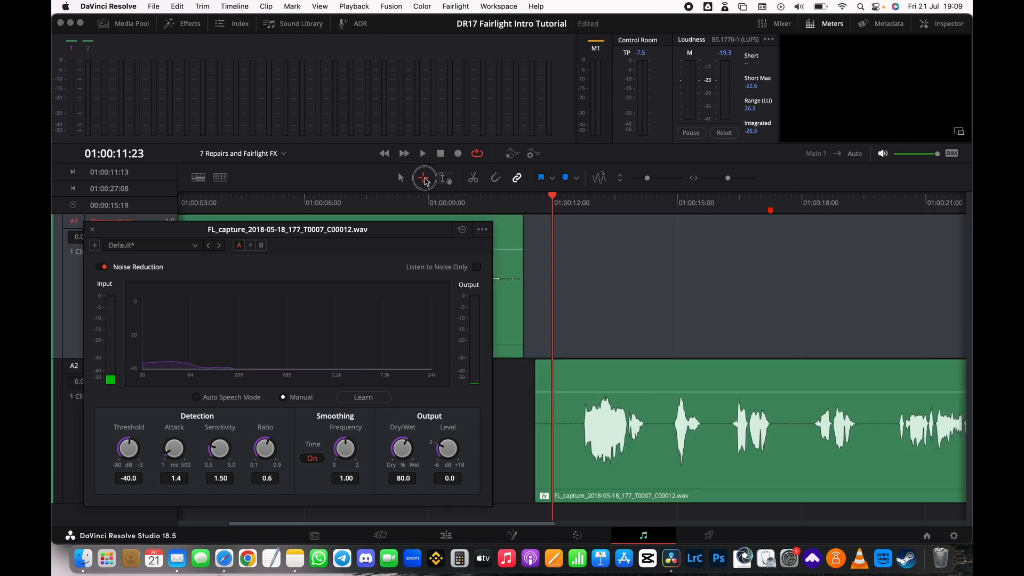
Range-select the first spoken words from 01:00:12:04 to 01:00:14:12 in the Reduce Noise clip and loop their playback.
drag(561, 412, 657, 455)
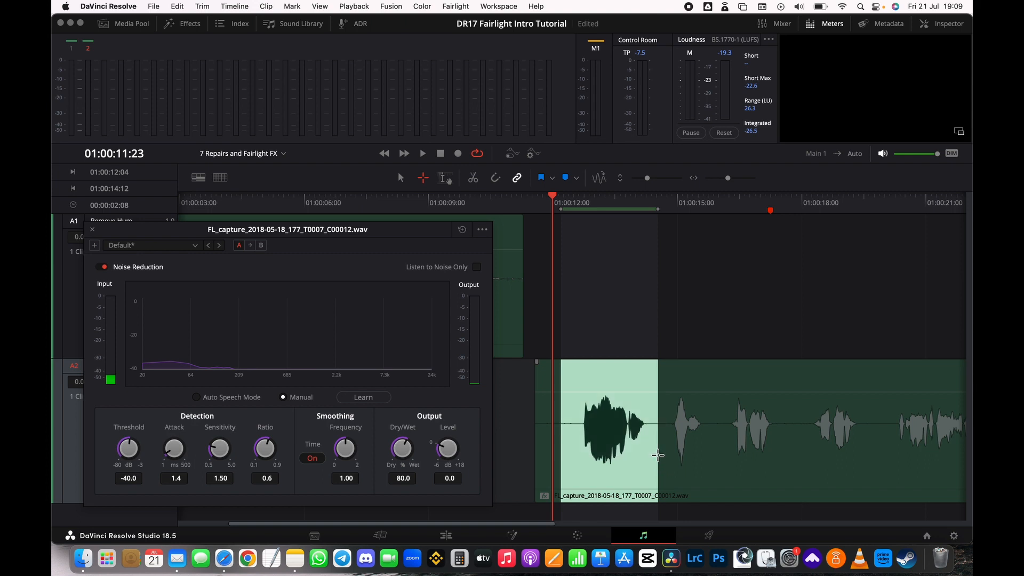
key(space)
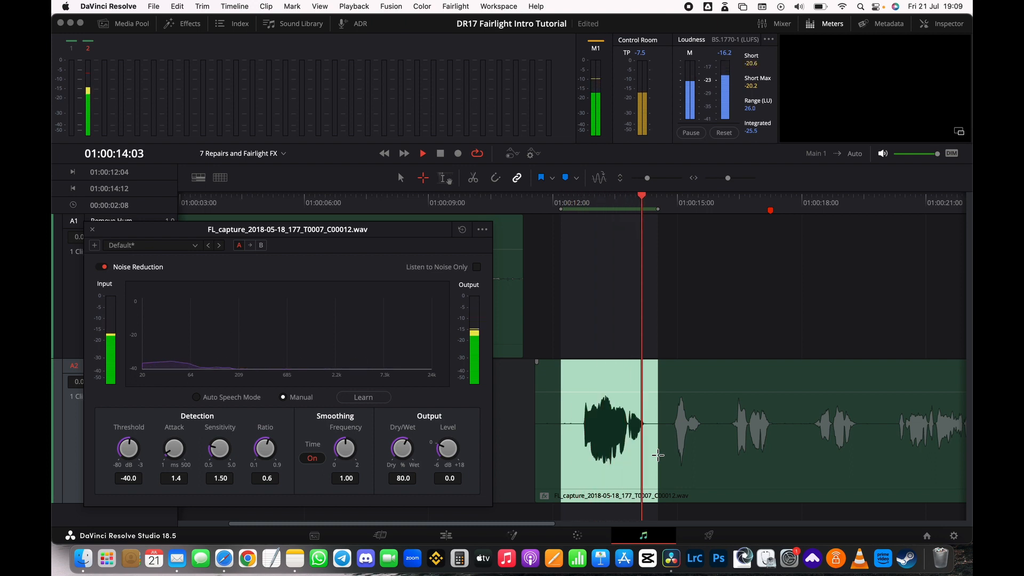
drag(411, 232, 425, 206)
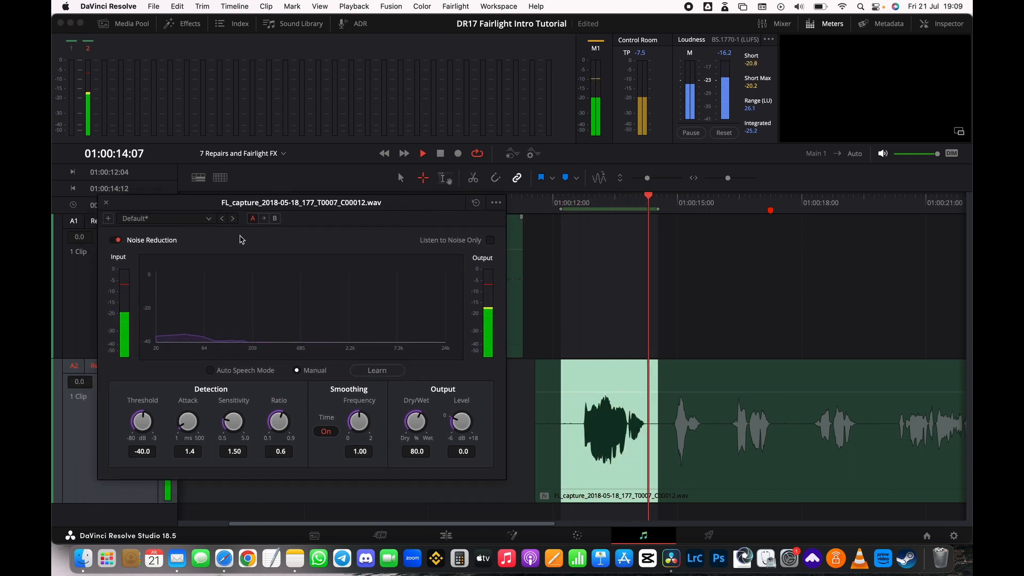
Compare the looping speech with Noise Reduction bypassed and enabled, and stop playback.
click(115, 241)
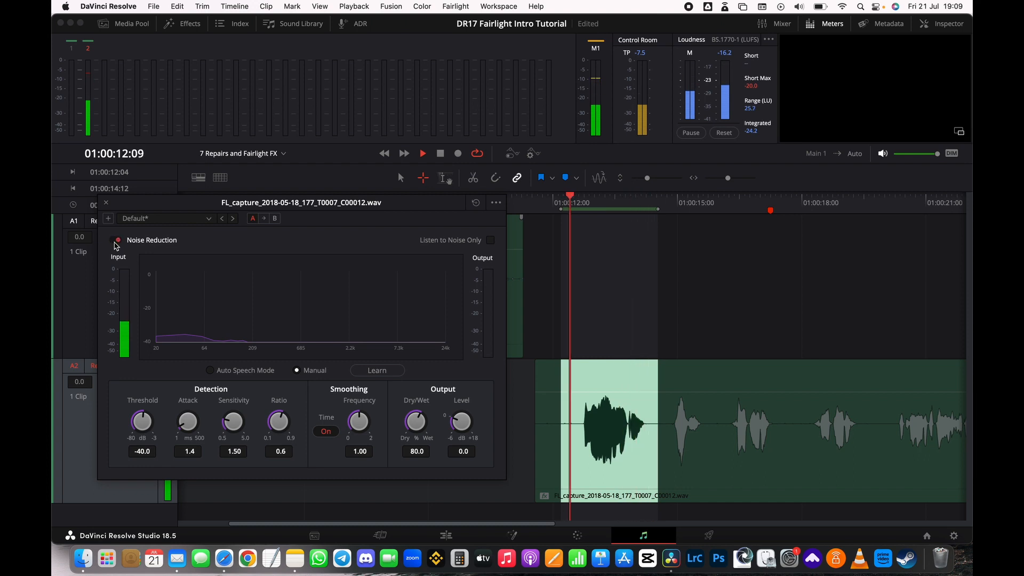
click(116, 241)
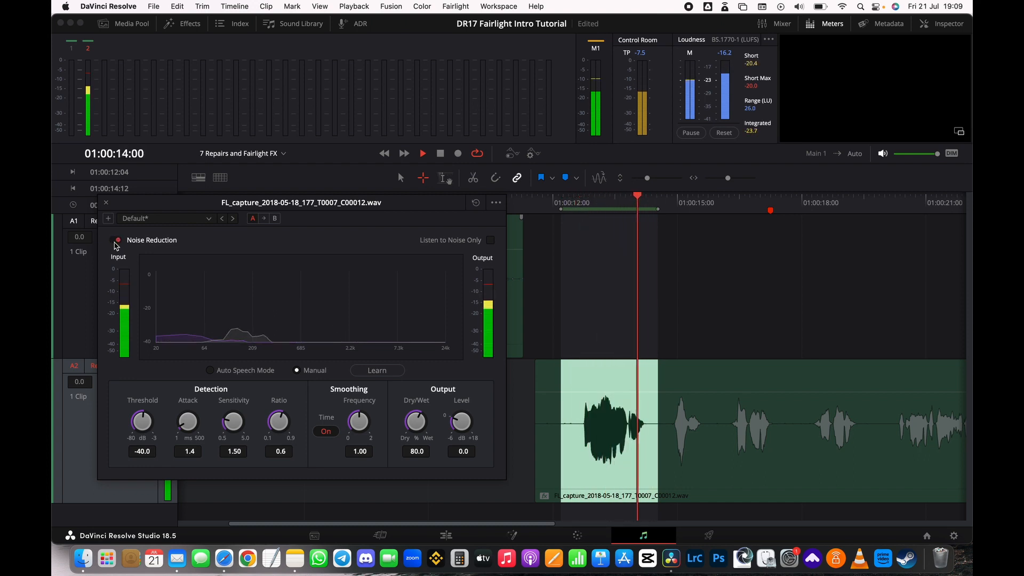
key(space)
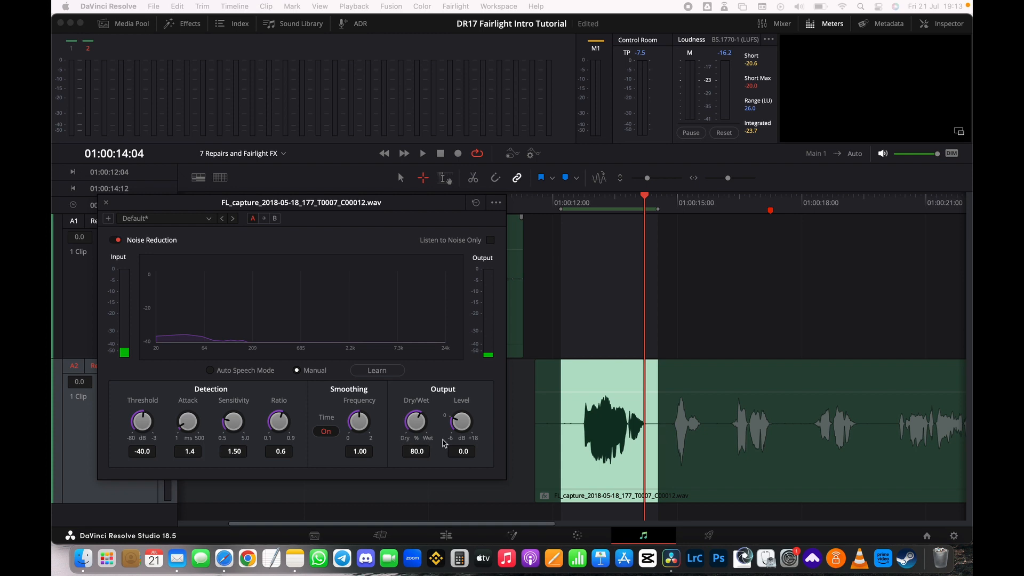
Set the Noise Reduction Dry/Wet mix to 89.1 and reposition the effect window.
drag(423, 422, 450, 430)
mouse_move(377, 206)
mouse_down()
mouse_move(433, 205)
mouse_move(394, 202)
mouse_up()
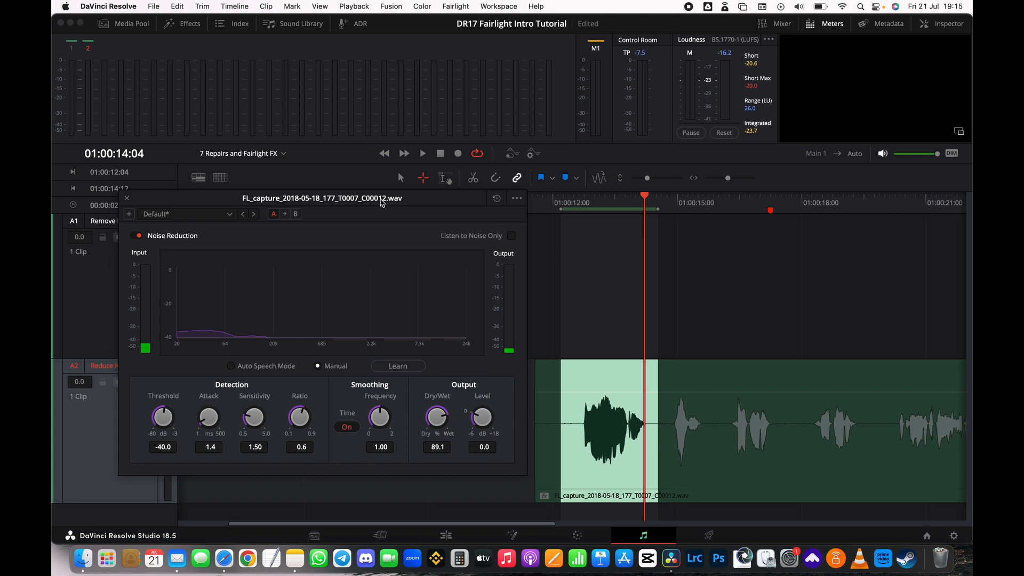
mouse_move(381, 202)
mouse_down()
mouse_move(424, 214)
mouse_move(428, 200)
mouse_move(402, 203)
mouse_up()
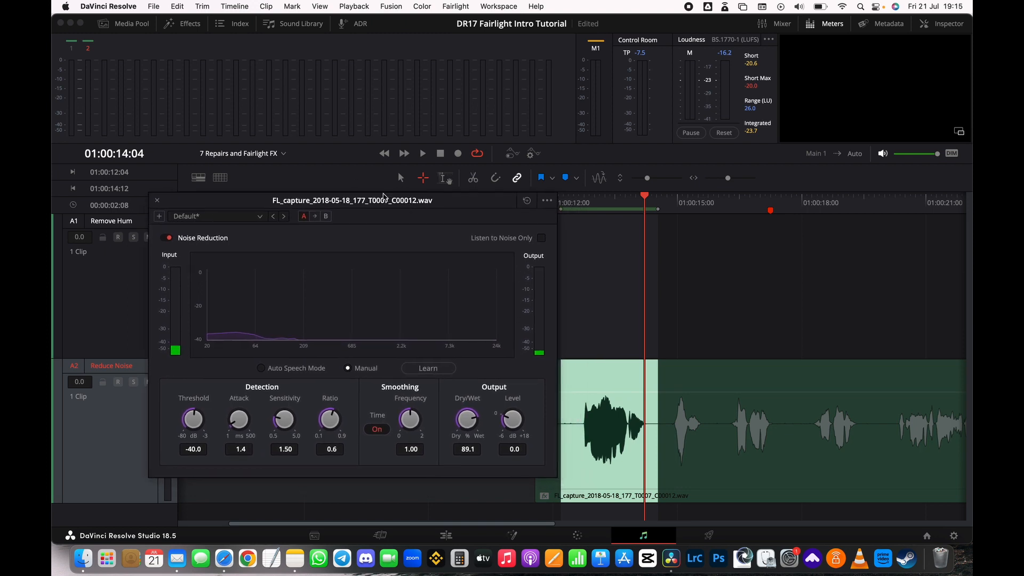
Open the 8 Real World Audio Repairs Start timeline from the Timelines bin and hide the media pool.
click(134, 26)
drag(253, 201, 559, 171)
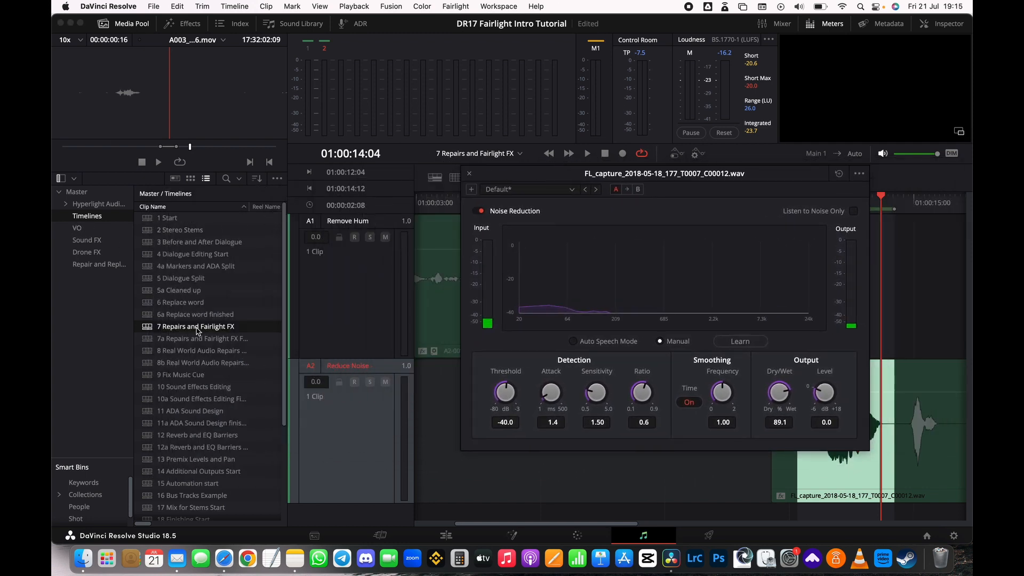
double_click(185, 353)
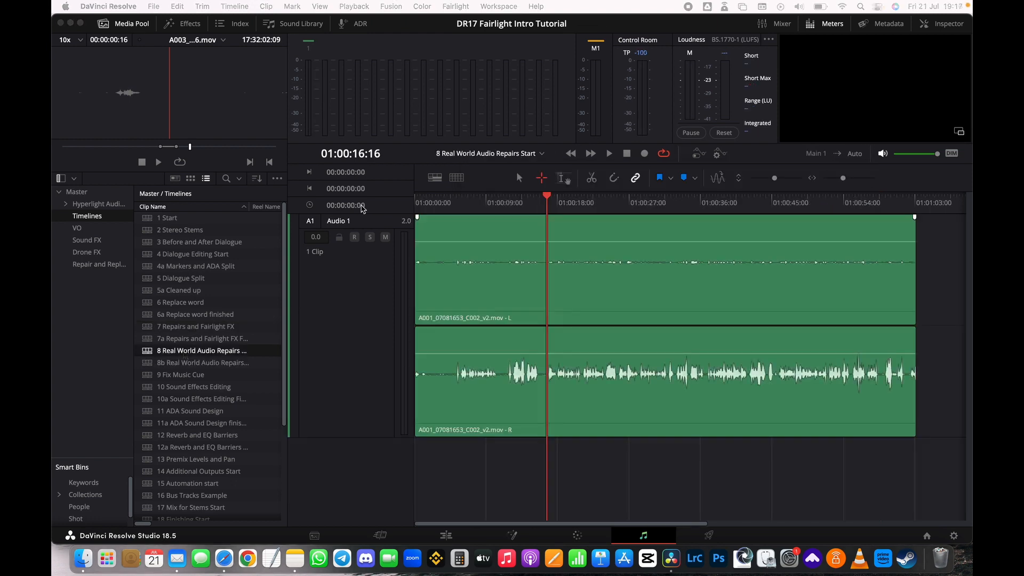
click(128, 24)
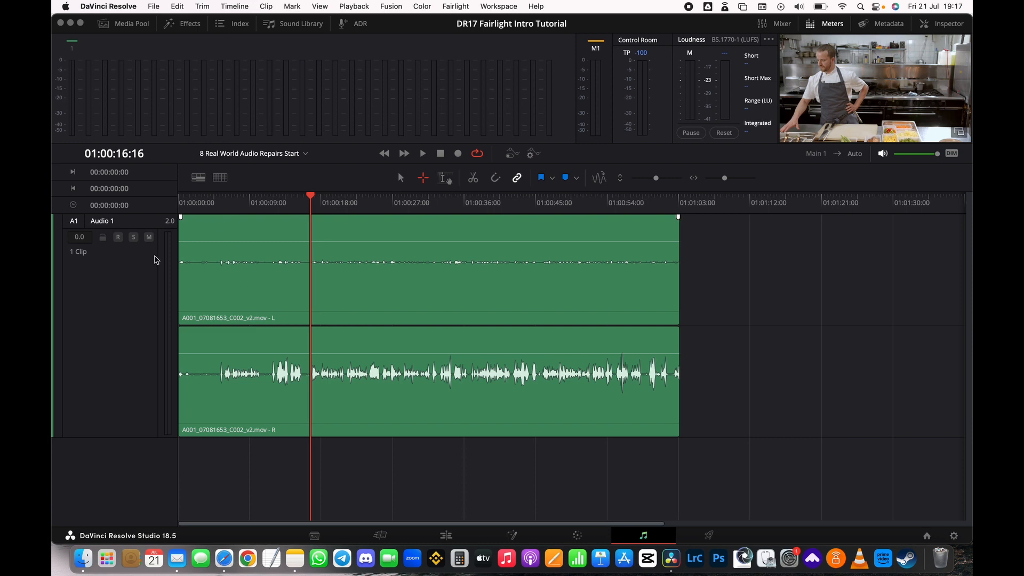
Point out the stereo Audio 1 track by selecting and deselecting it, and switch to the Edit page.
click(103, 270)
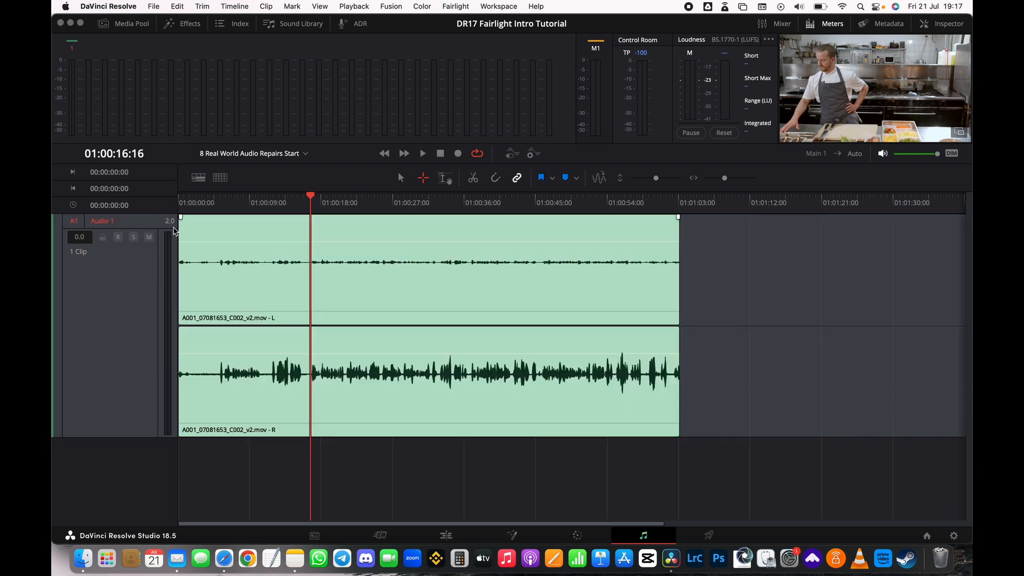
click(127, 311)
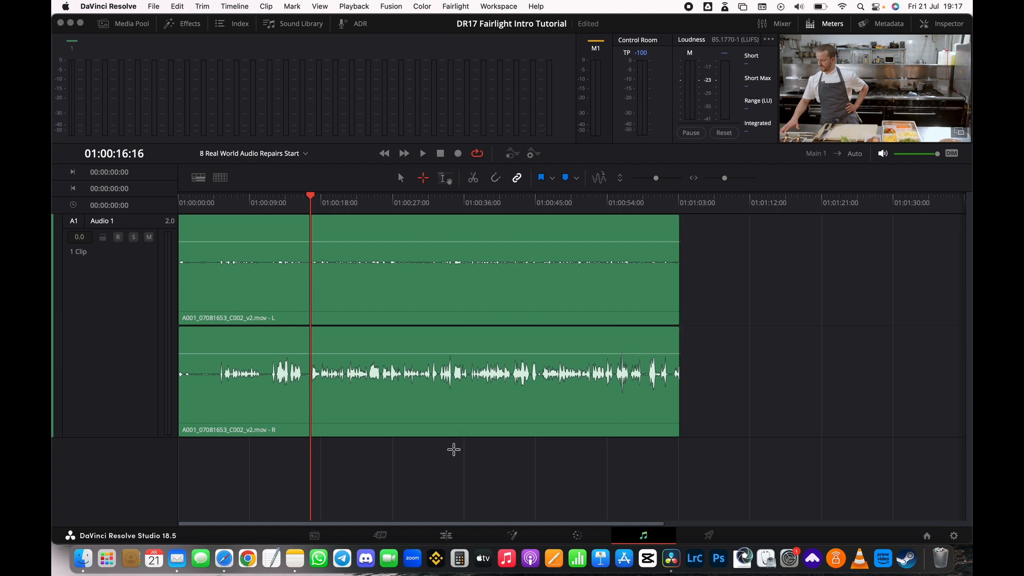
click(447, 536)
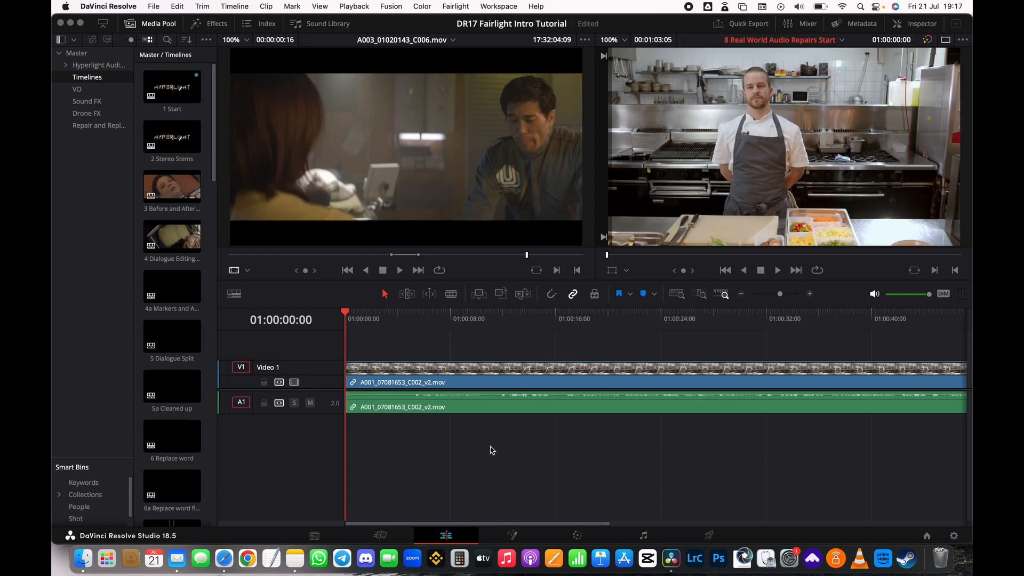
Enlarge the Audio 1 track's waveform and move the playhead to 01:00:09:03 to examine the clip's sound.
scroll(485, 453, up, 6)
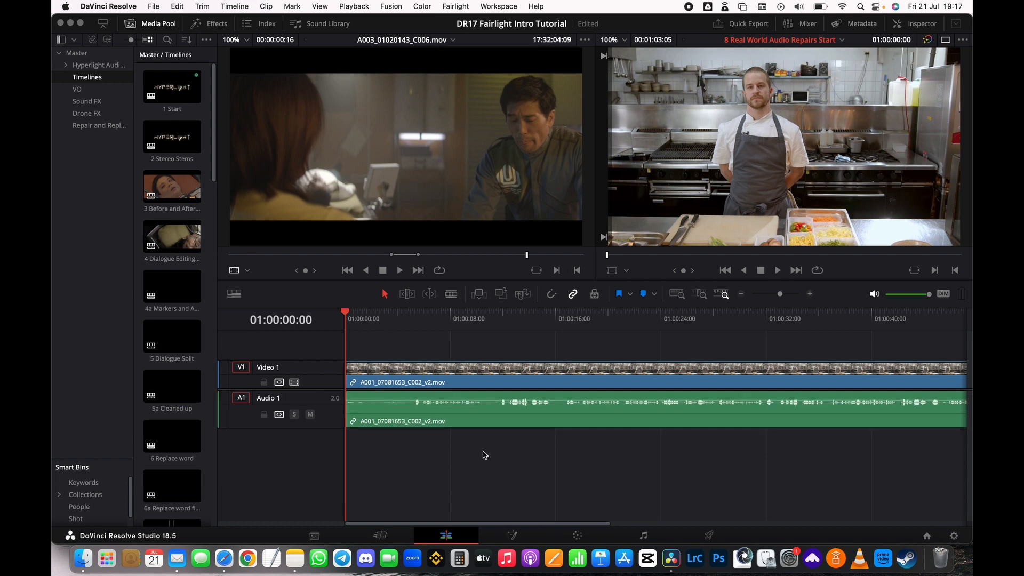
scroll(485, 457, up, 4)
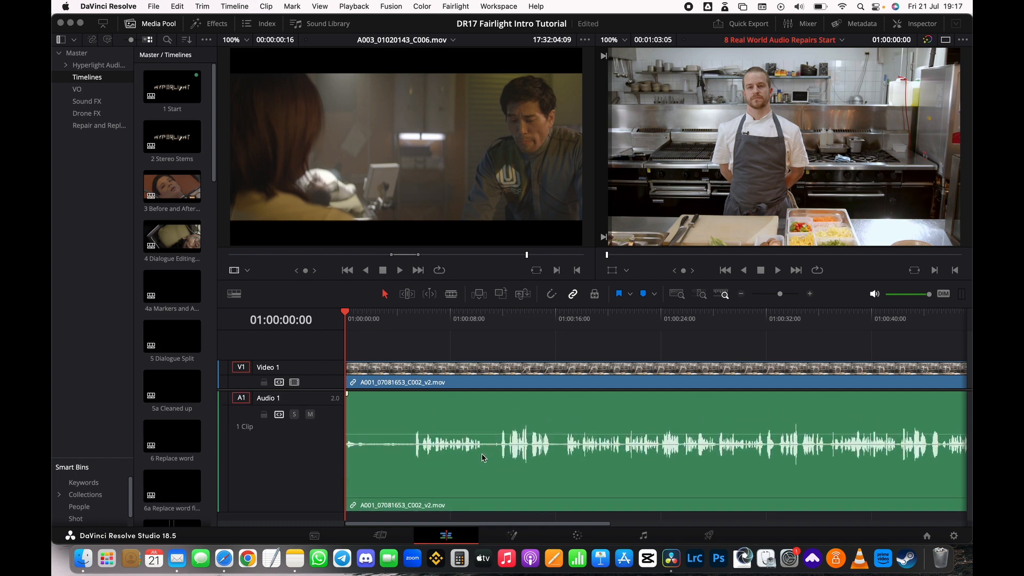
mouse_move(377, 524)
mouse_down()
mouse_move(498, 523)
mouse_move(374, 528)
mouse_move(367, 515)
mouse_up()
drag(414, 315, 497, 327)
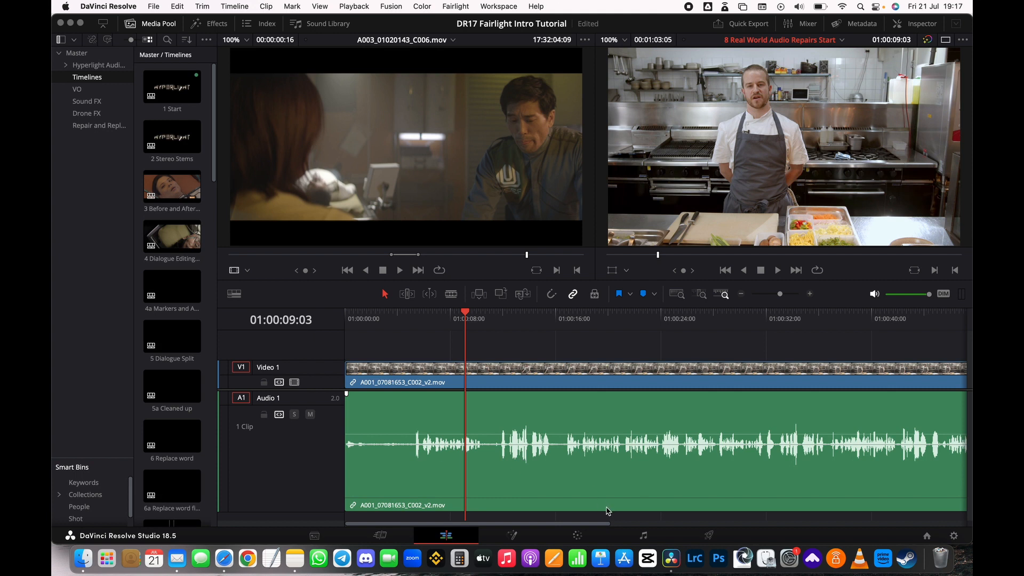
Switch to the Fairlight page, open the Clip Attributes of the Audio 1 clip and uncover the two channel waveforms.
click(643, 535)
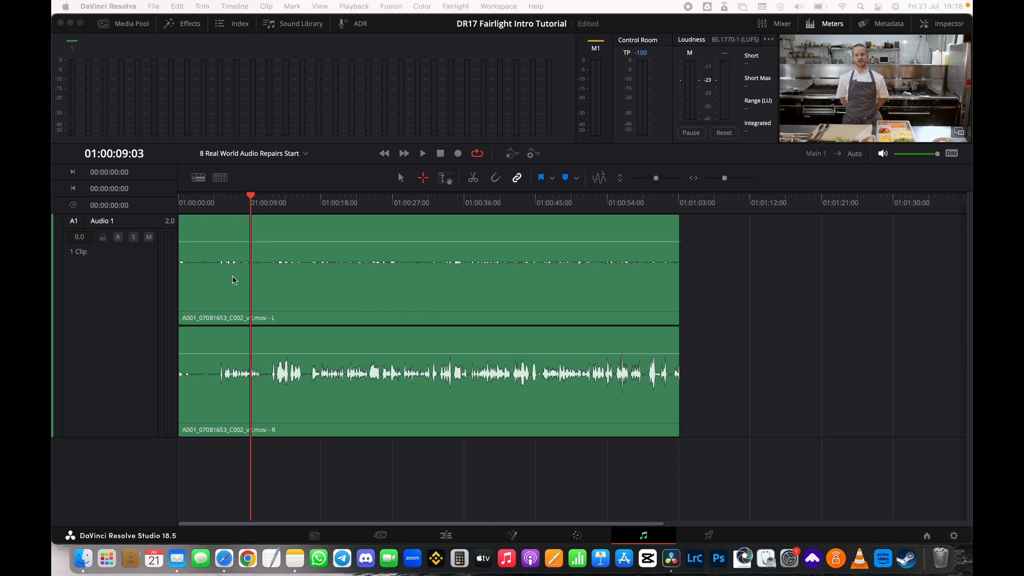
click(347, 273)
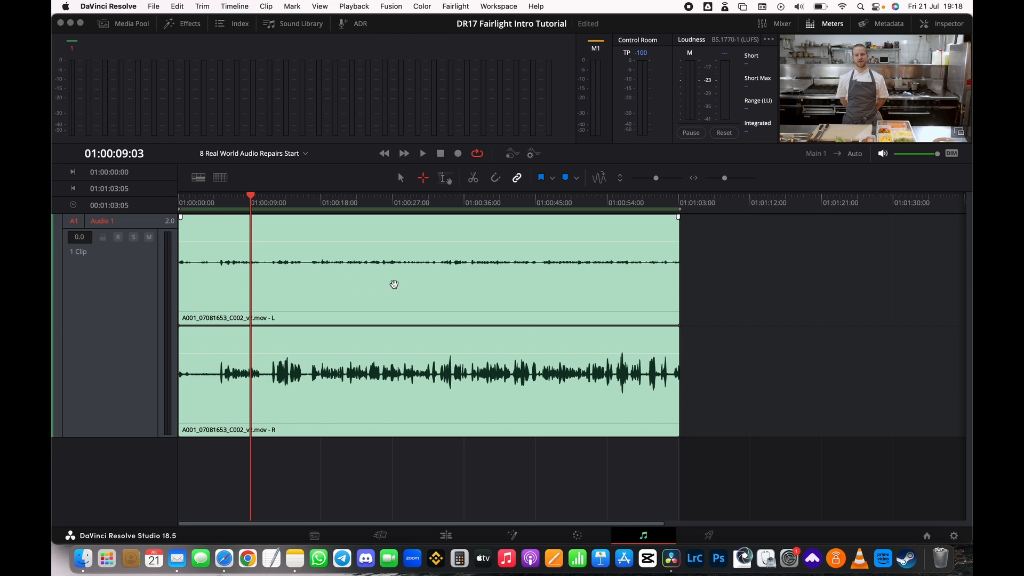
right_click(443, 287)
mouse_move(443, 287)
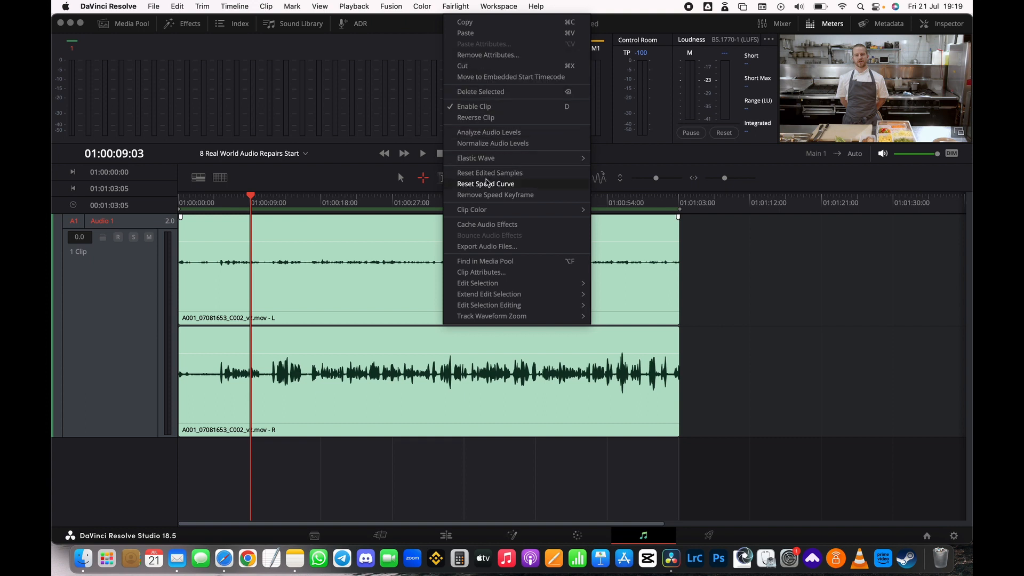
click(493, 273)
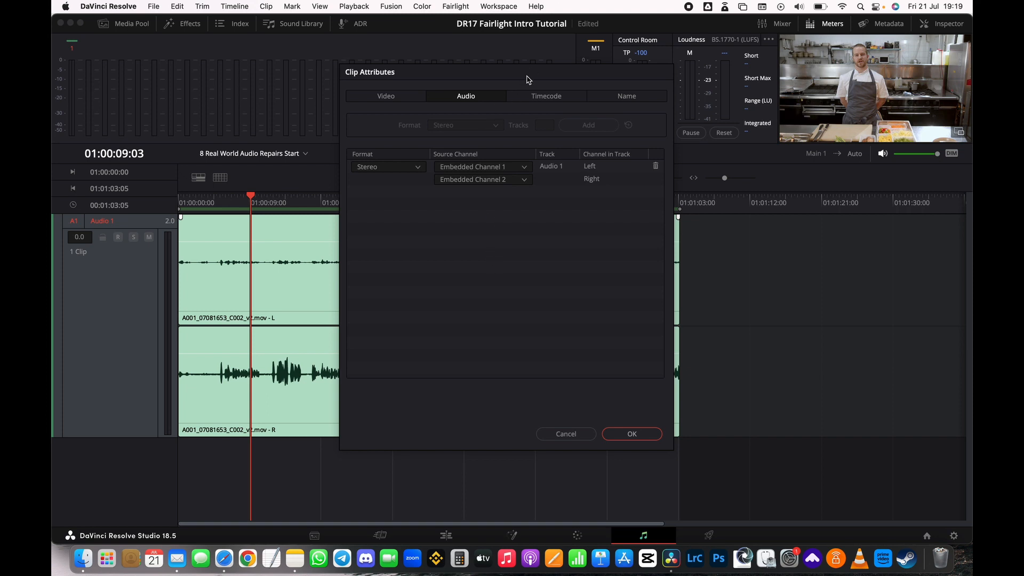
drag(526, 80, 749, 105)
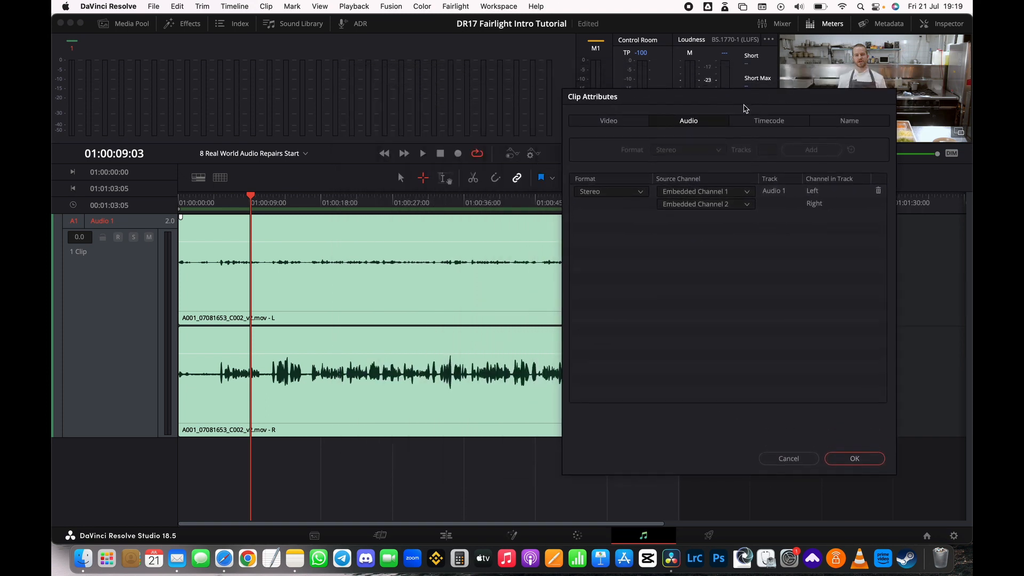
Set the clip's audio format to Mono with Embedded Channel 2 as its source channel.
click(638, 192)
click(588, 206)
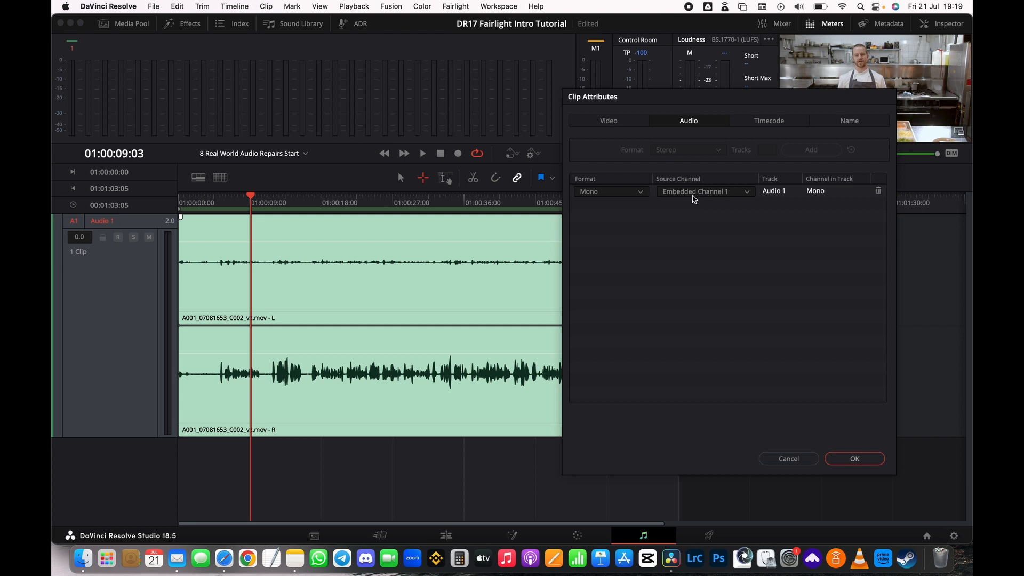
click(746, 195)
click(704, 231)
click(880, 461)
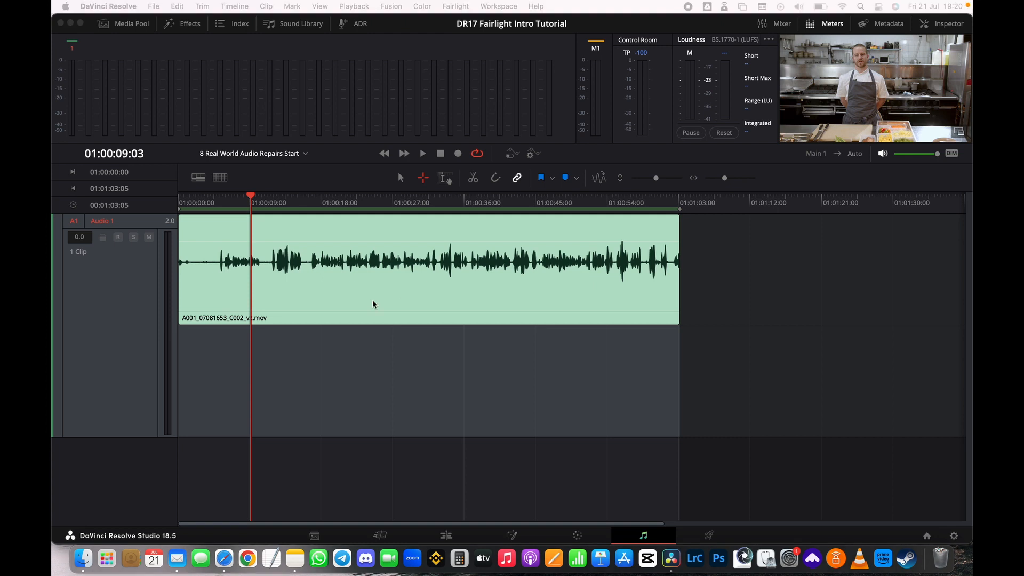
Point out the Audio 1 track and scrub the clip to 01:00:26:18 to check its output on the meters.
click(118, 287)
click(126, 282)
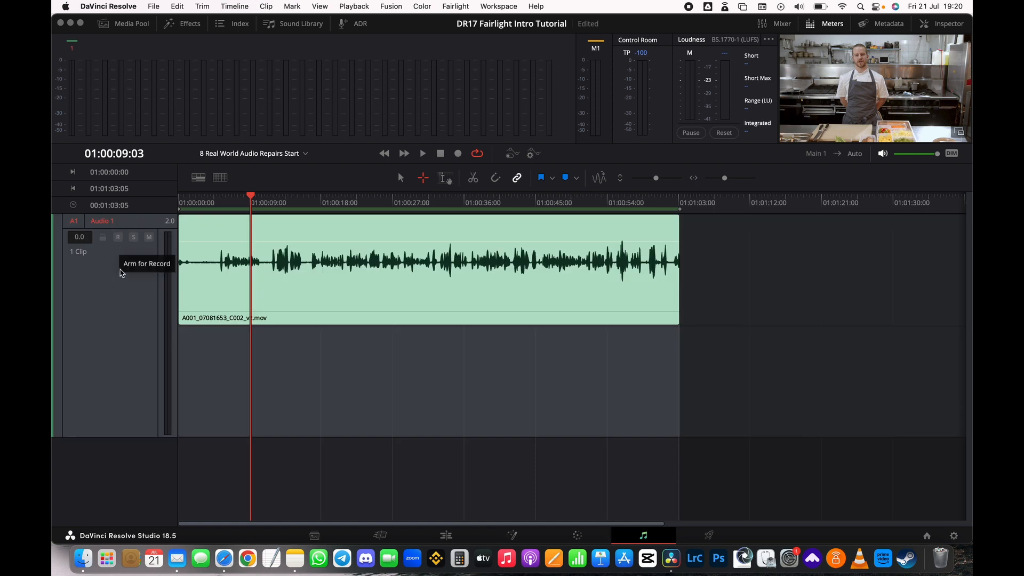
click(207, 286)
click(208, 287)
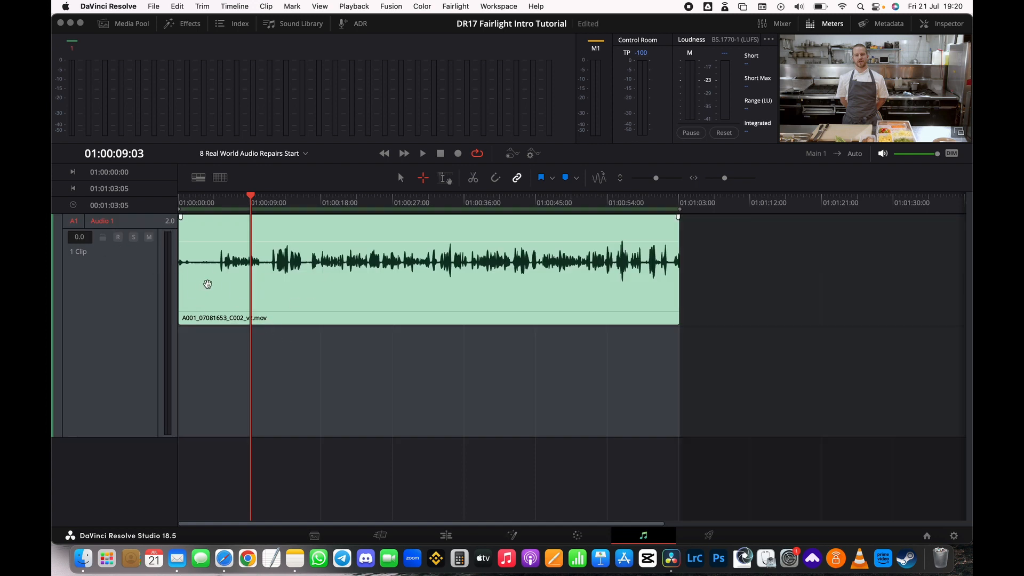
click(155, 286)
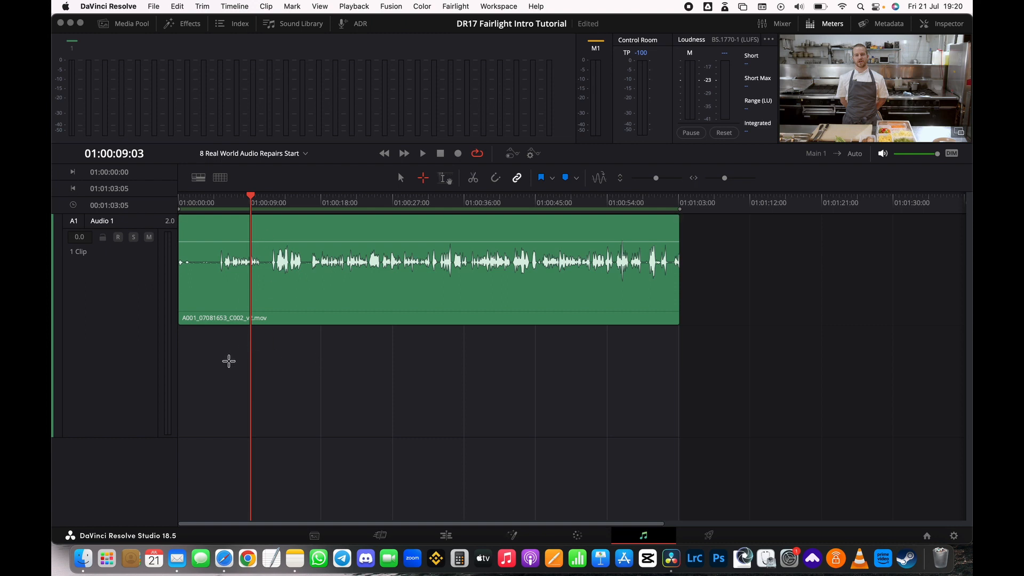
drag(252, 199, 391, 199)
click(321, 264)
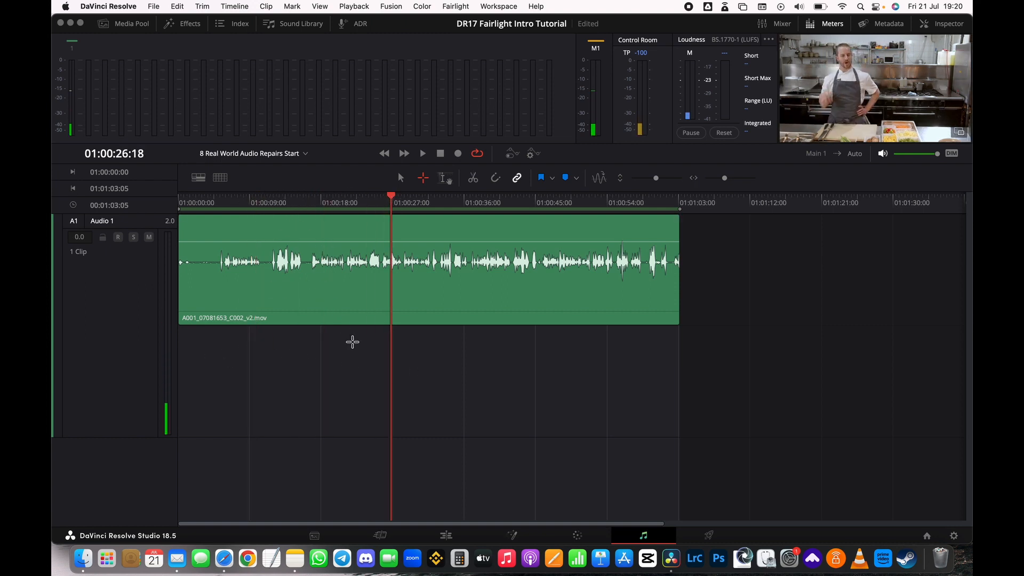
click(401, 522)
click(219, 309)
Change the Audio 1 track type to Mono.
right_click(151, 230)
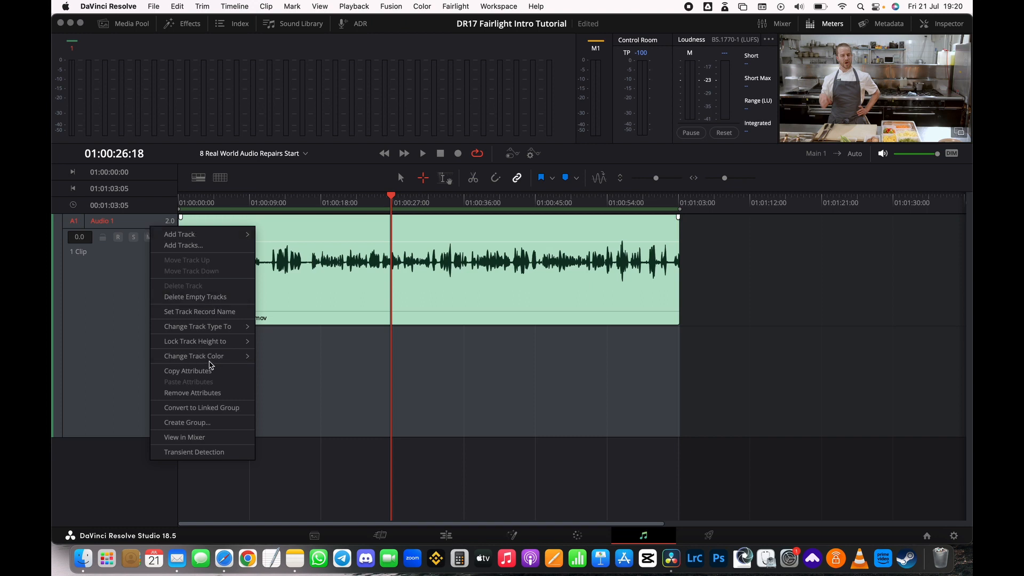
mouse_move(181, 332)
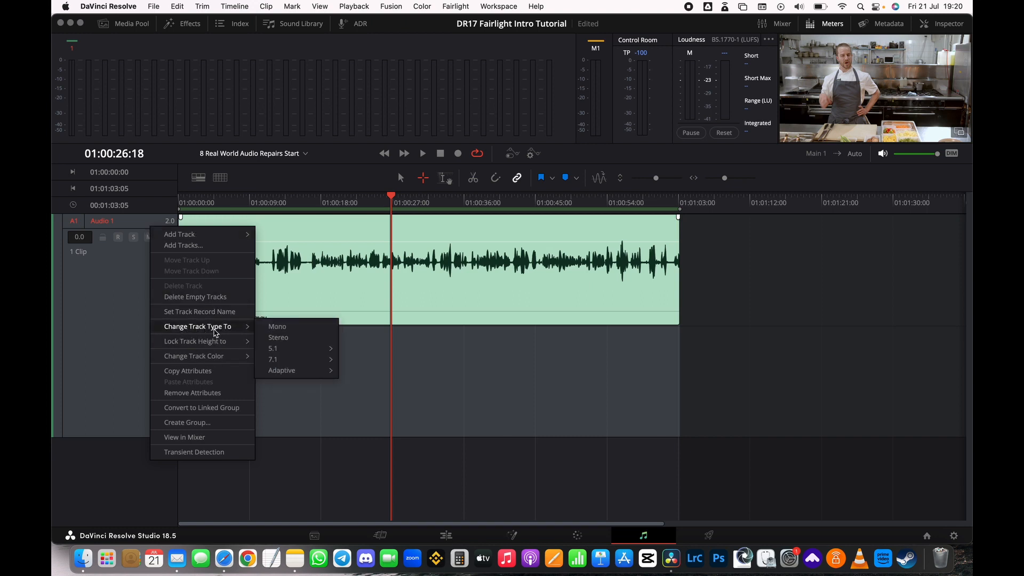
click(276, 326)
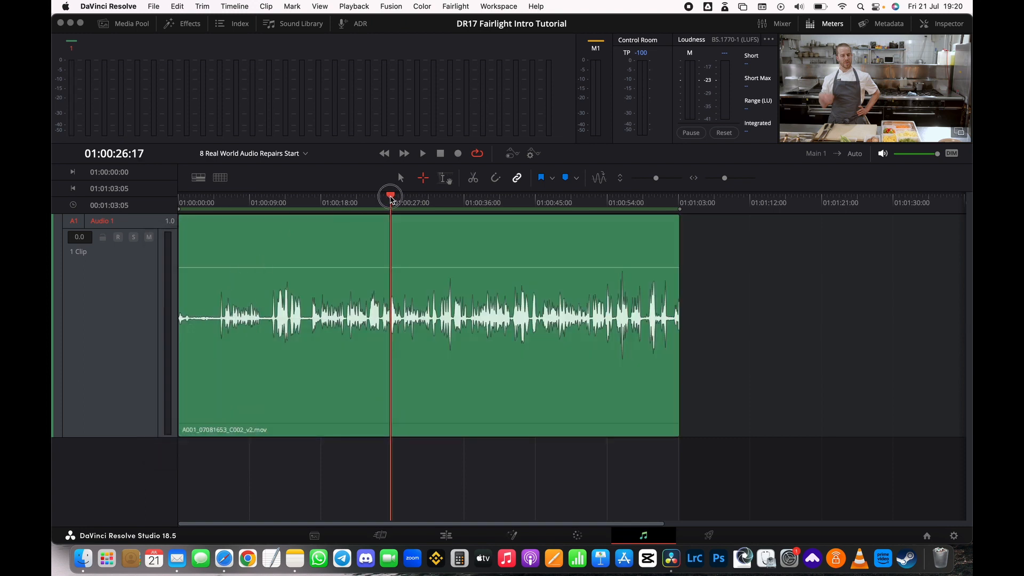
Play the clip from 01:00:08:06, raise its clip volume during playback, and stop playback.
drag(388, 196, 244, 200)
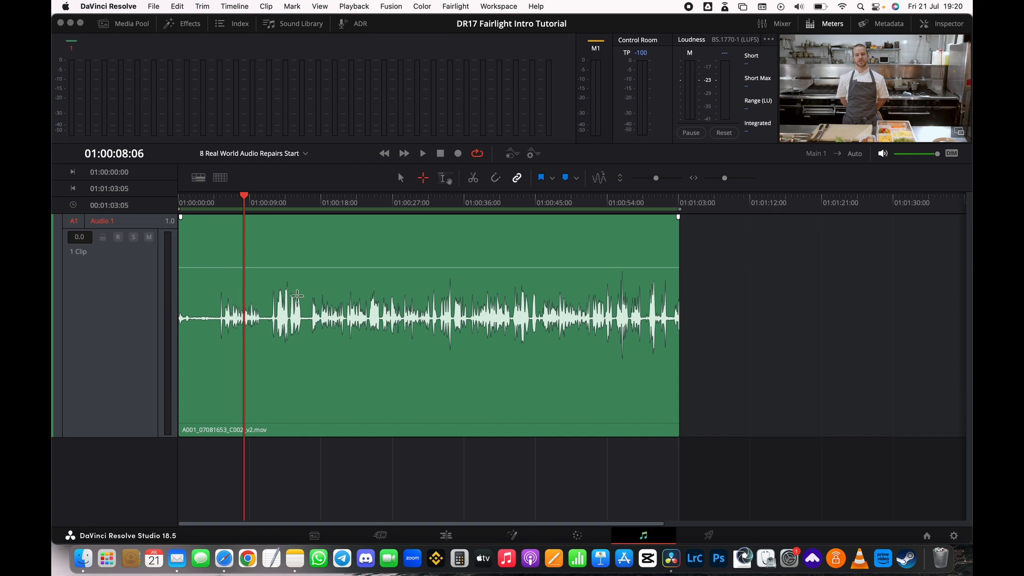
click(123, 293)
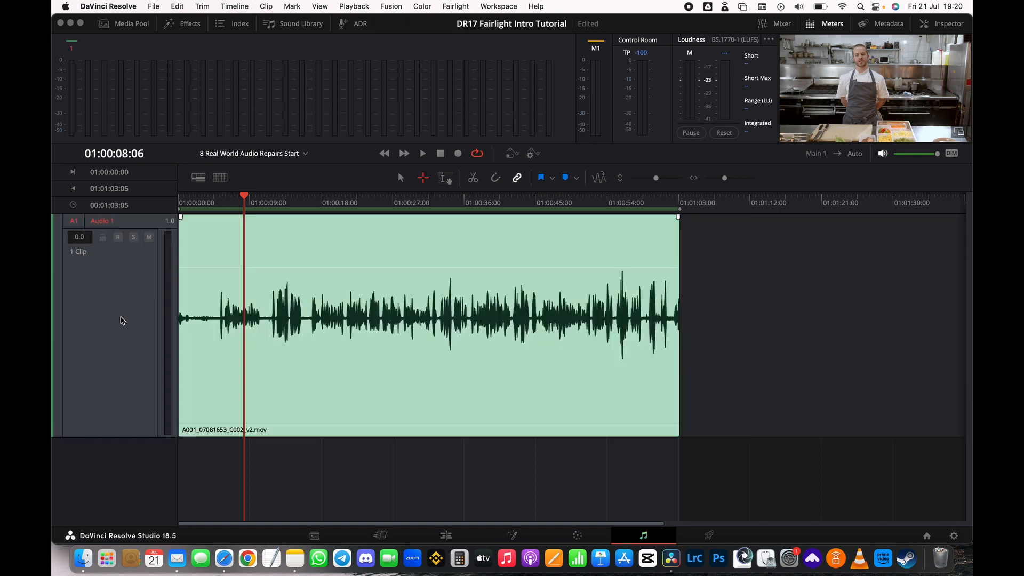
click(122, 320)
key(space)
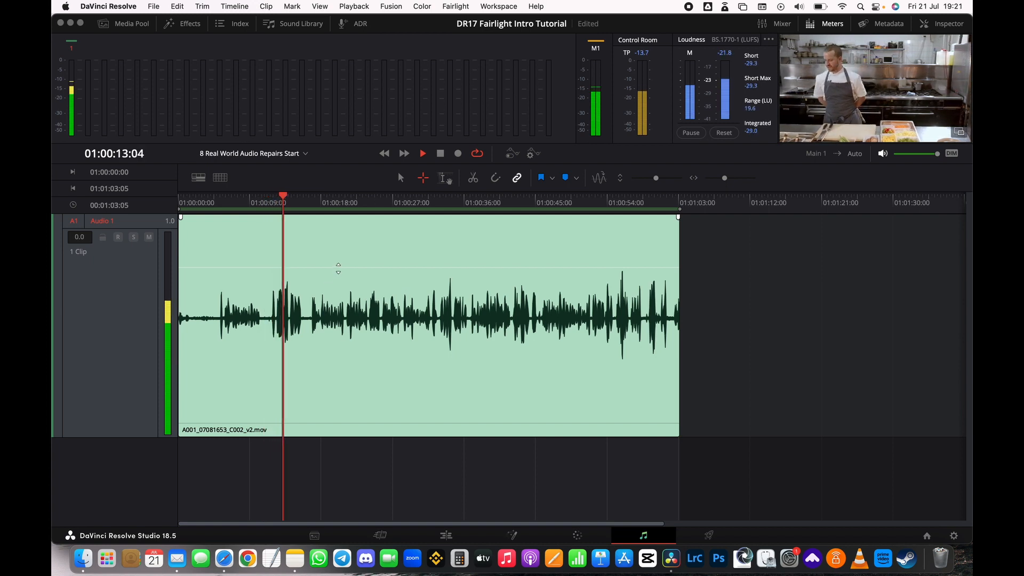
mouse_move(338, 270)
mouse_down()
mouse_move(342, 248)
mouse_move(343, 257)
mouse_up()
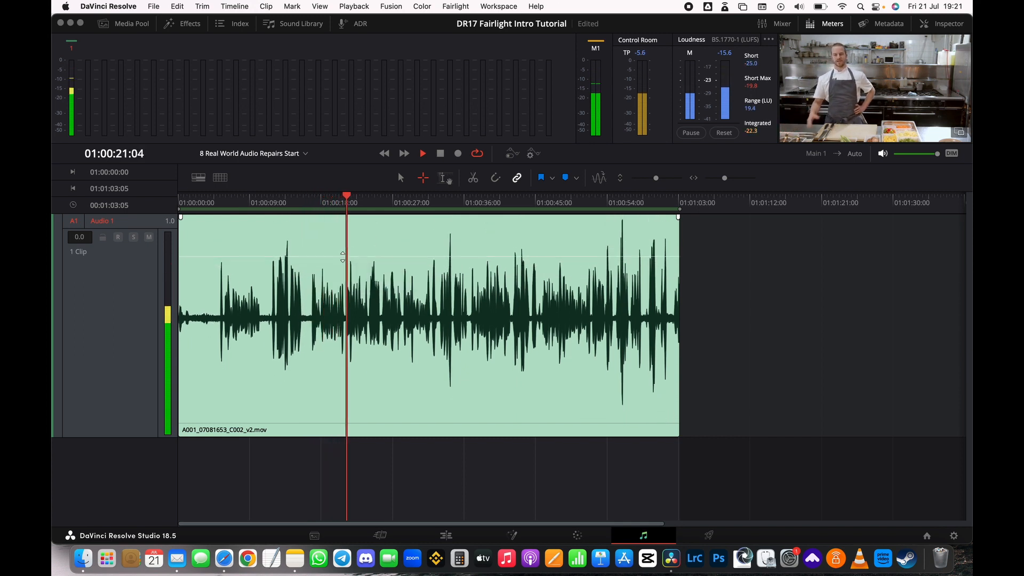
key(space)
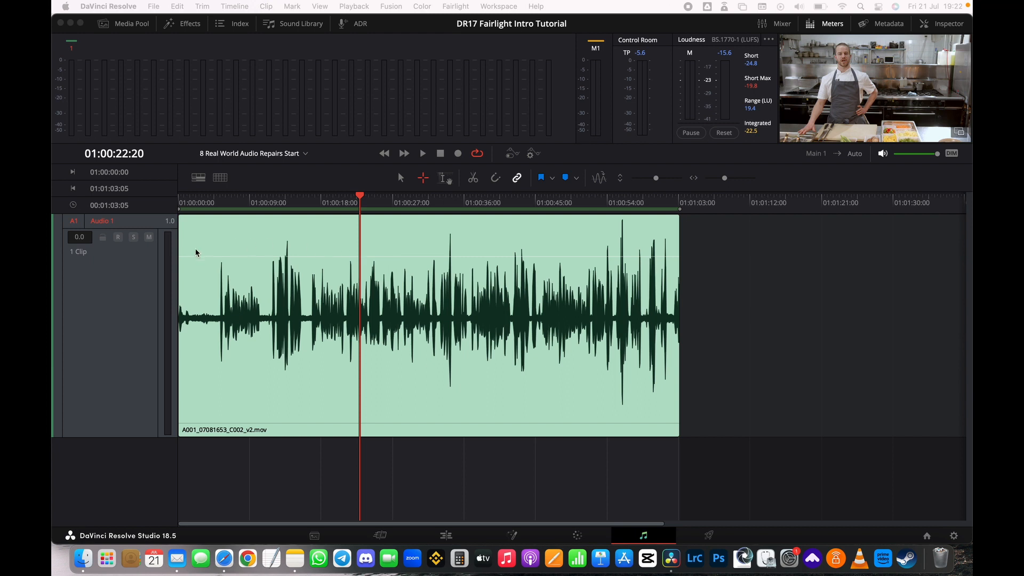
click(123, 284)
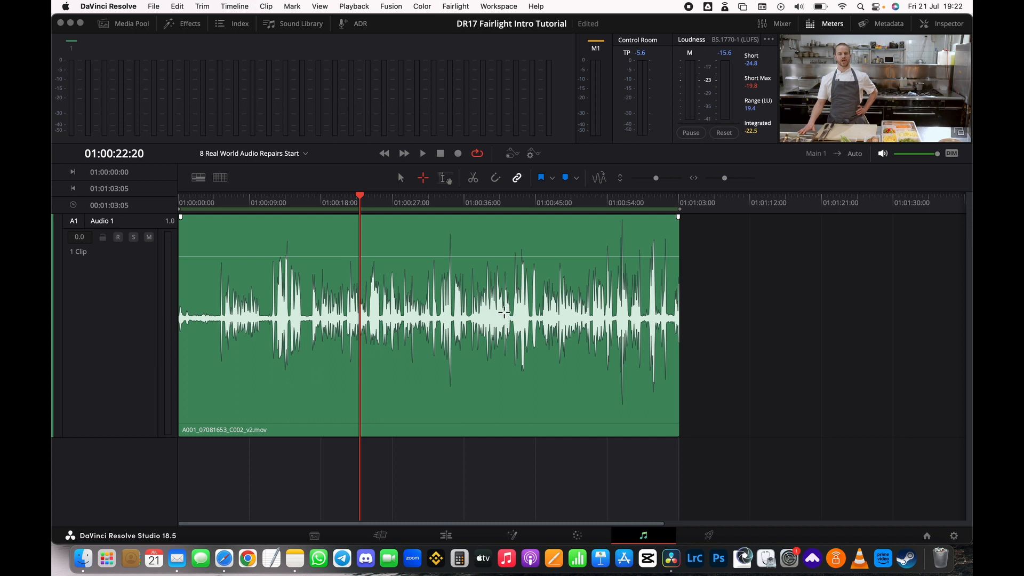
Apply the De-Hummer effect to the Audio 1 track, hide the effects library and move the effect window off the waveform.
click(184, 23)
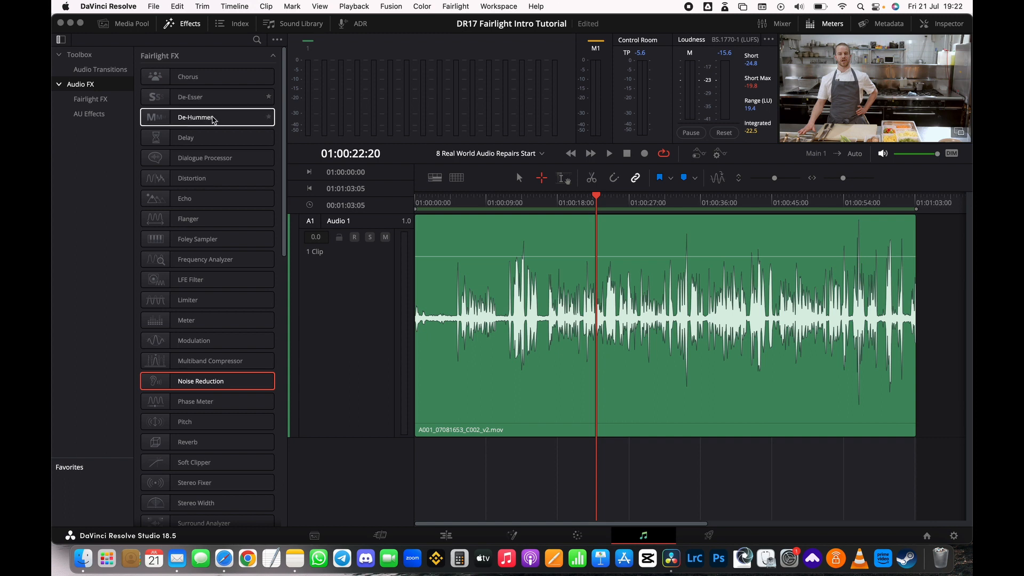
drag(184, 121, 361, 325)
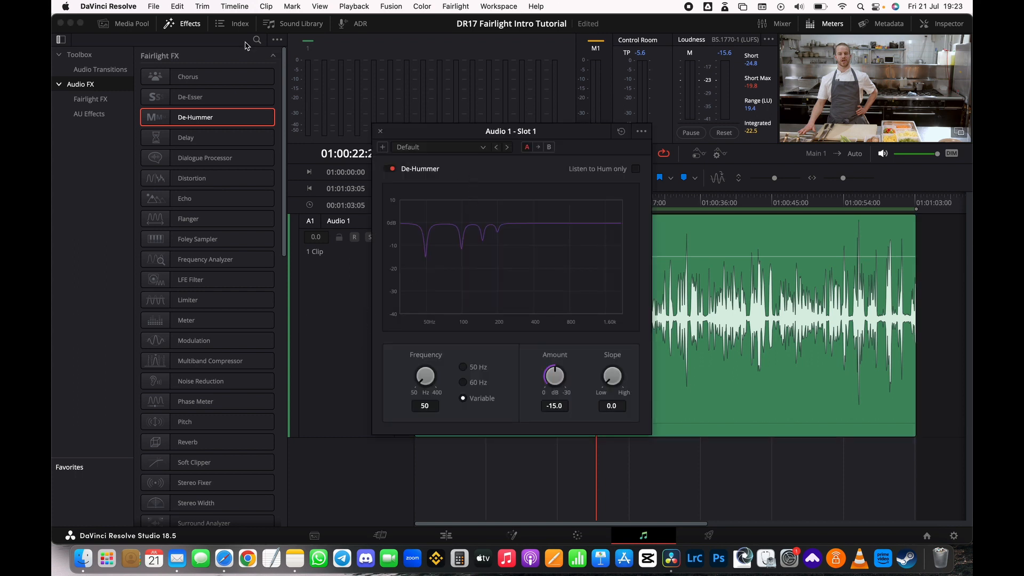
click(181, 24)
drag(504, 132, 763, 138)
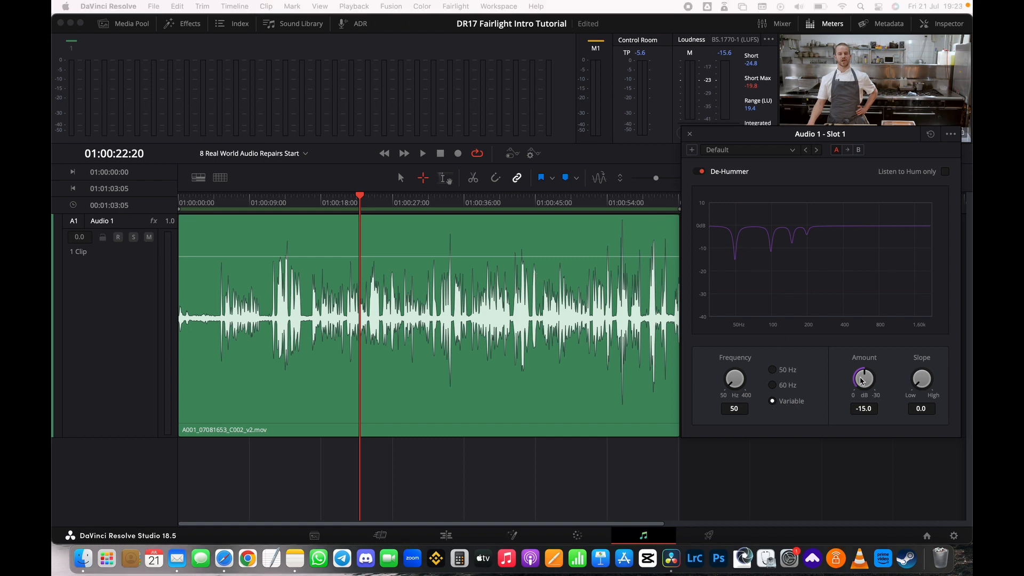
Set the De-Hummer Amount to -30.0 and Slope to 0.4, and listen to the clip's opening seconds.
drag(864, 376, 867, 369)
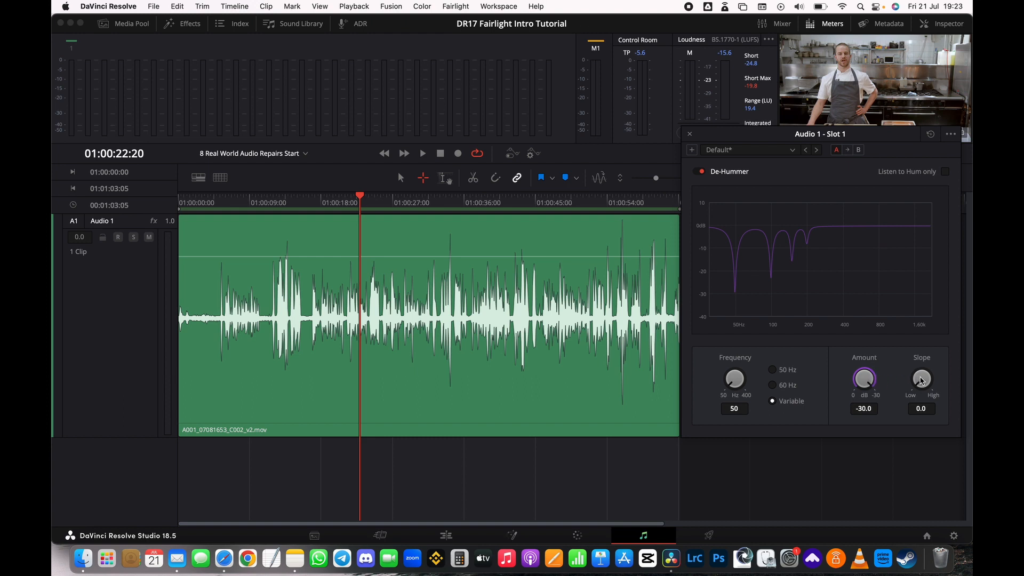
drag(921, 380, 945, 383)
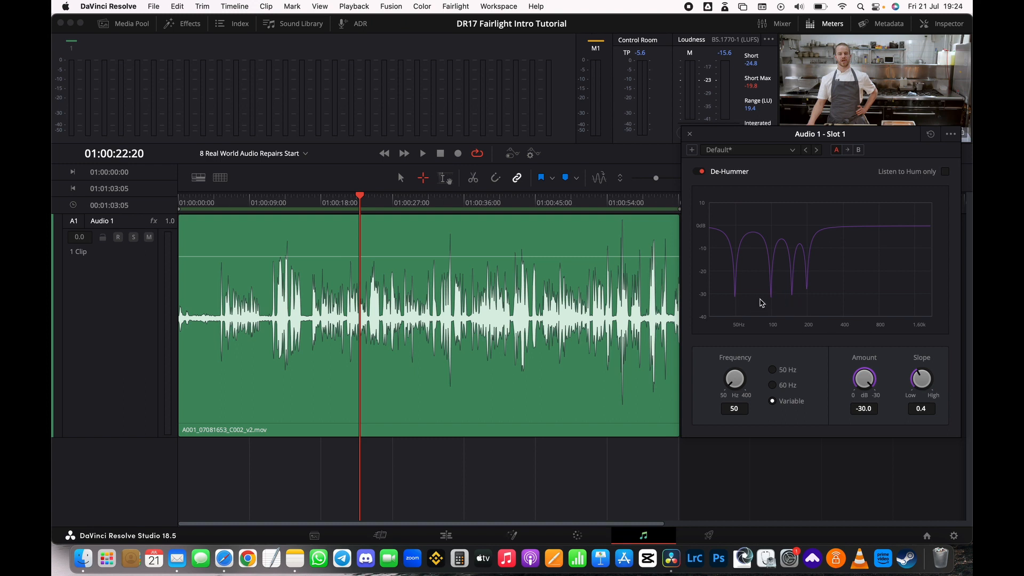
click(191, 206)
key(space)
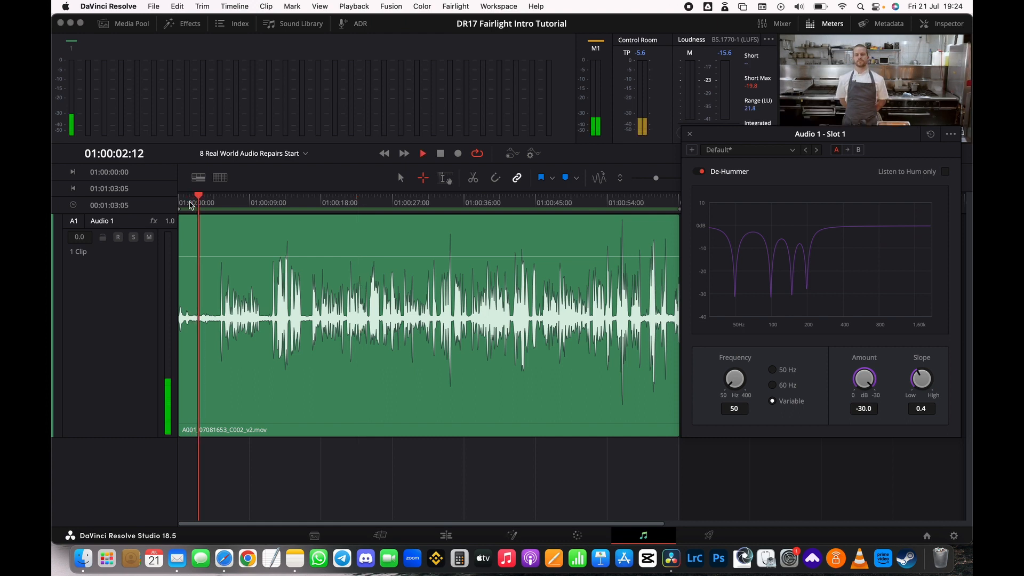
key(space)
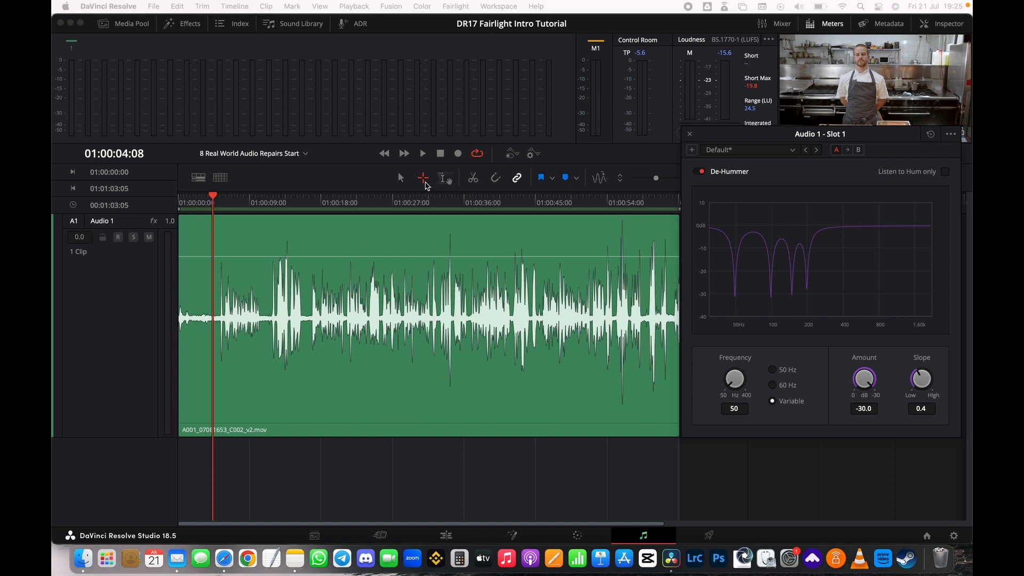
Select the quiet range from 01:00:01:22 to 01:00:04:10 on Audio 1 and start looping it.
drag(193, 320, 213, 330)
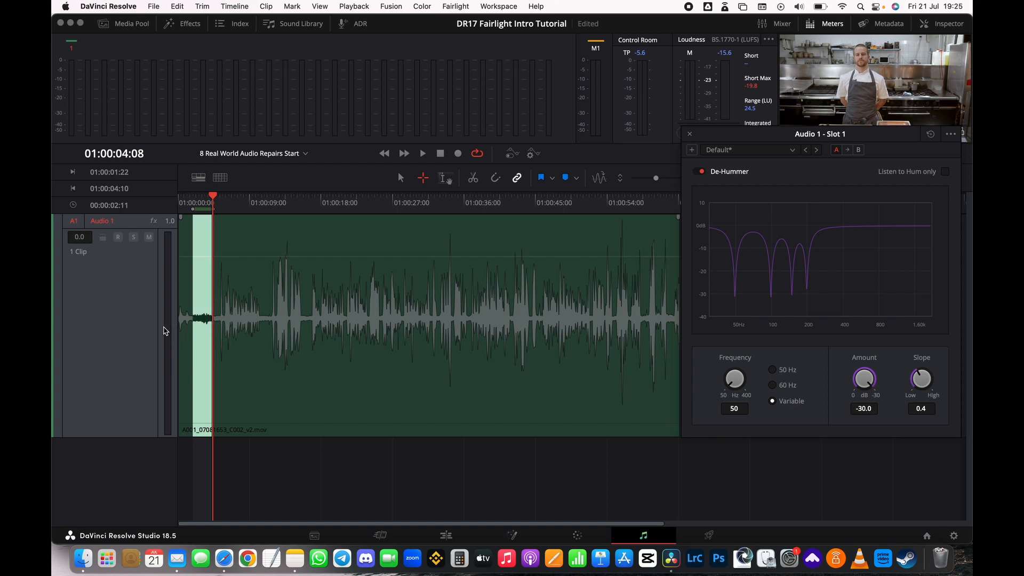
scroll(204, 337, up, 2)
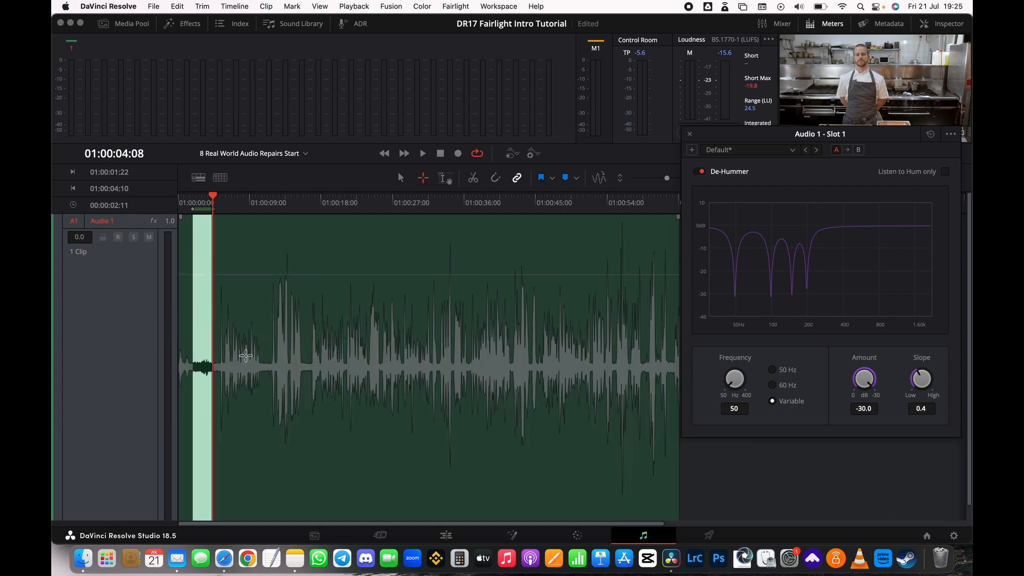
scroll(244, 355, up, 10)
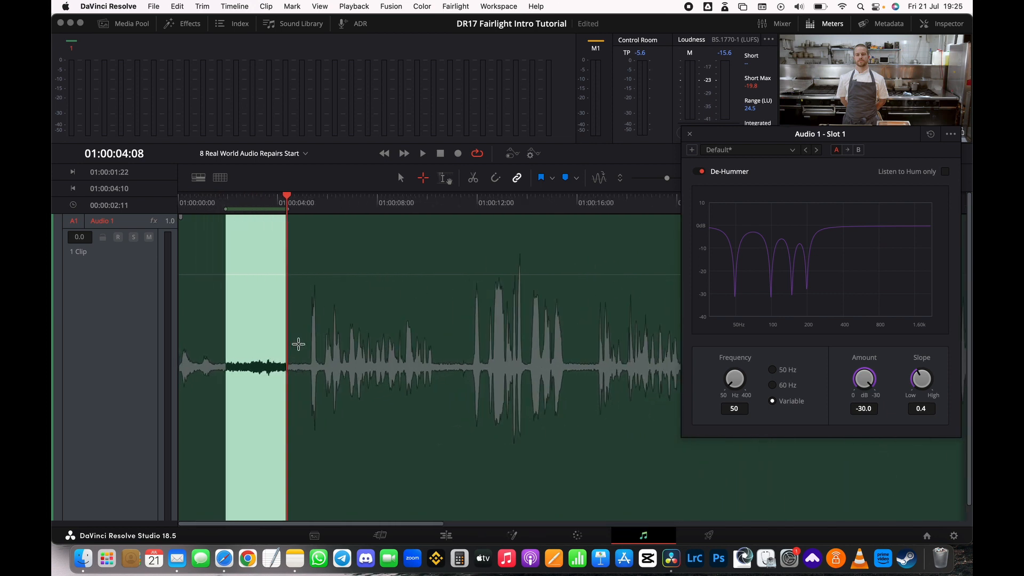
scroll(310, 343, up, 3)
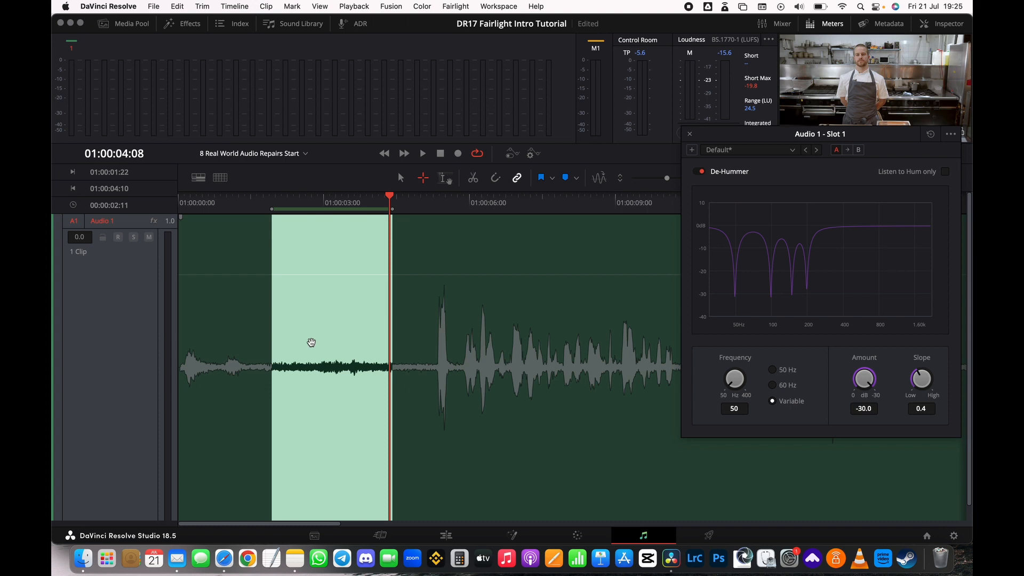
key(space)
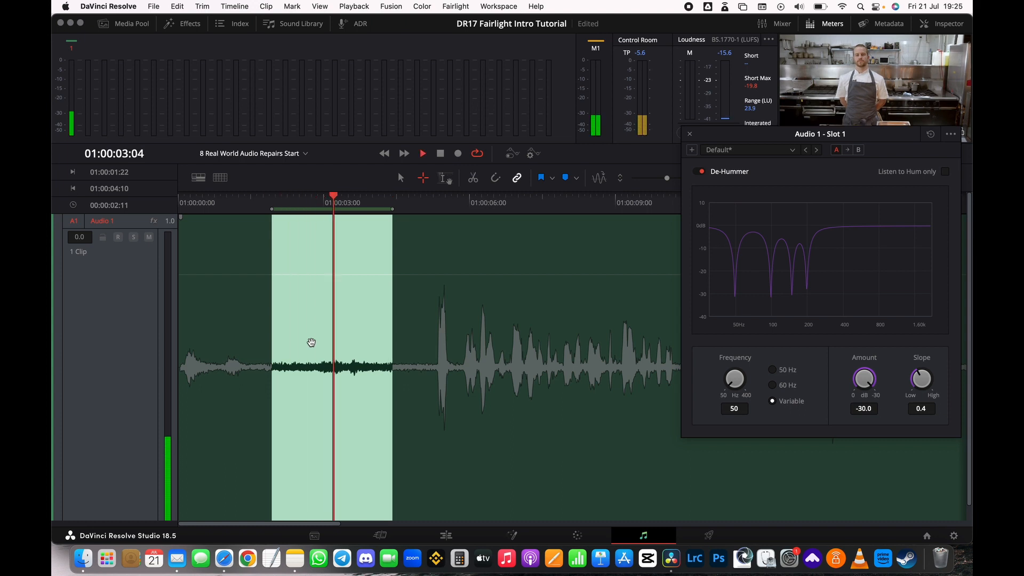
Raise the Audio 1 clip's volume during looped playback and sweep the De-Hummer Frequency, ending at 75 Hz.
drag(434, 275, 435, 249)
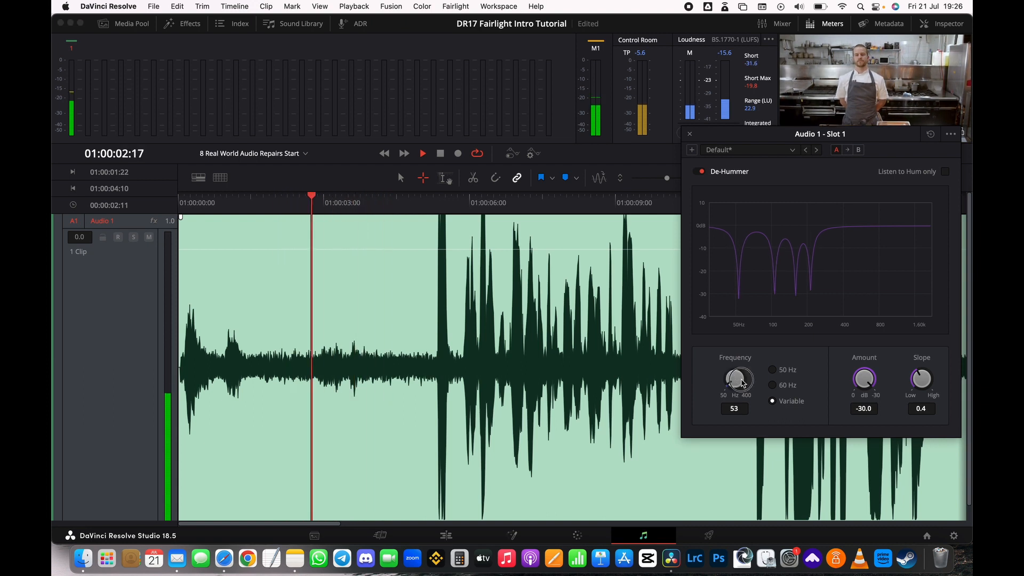
drag(737, 382, 750, 400)
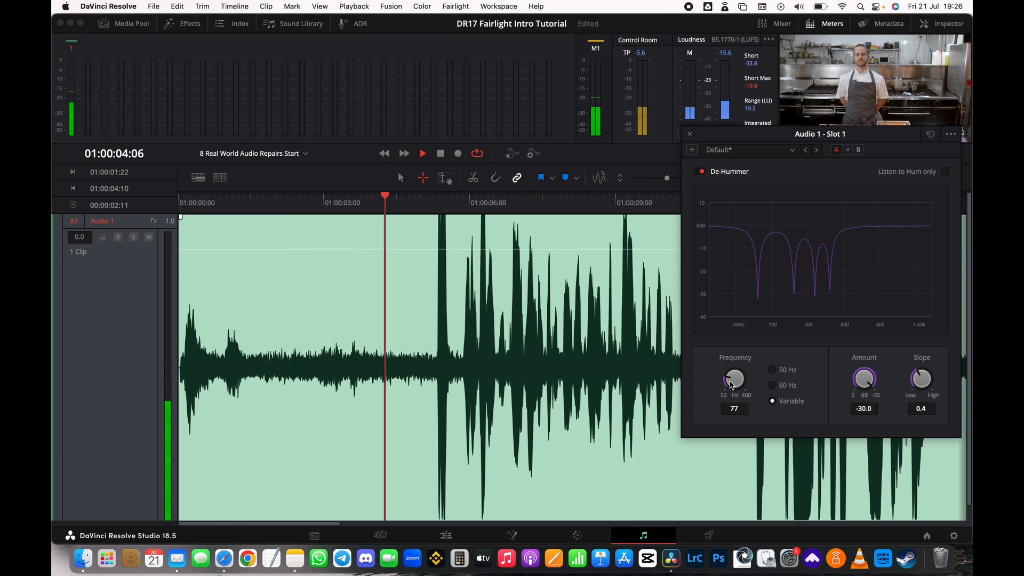
key(space)
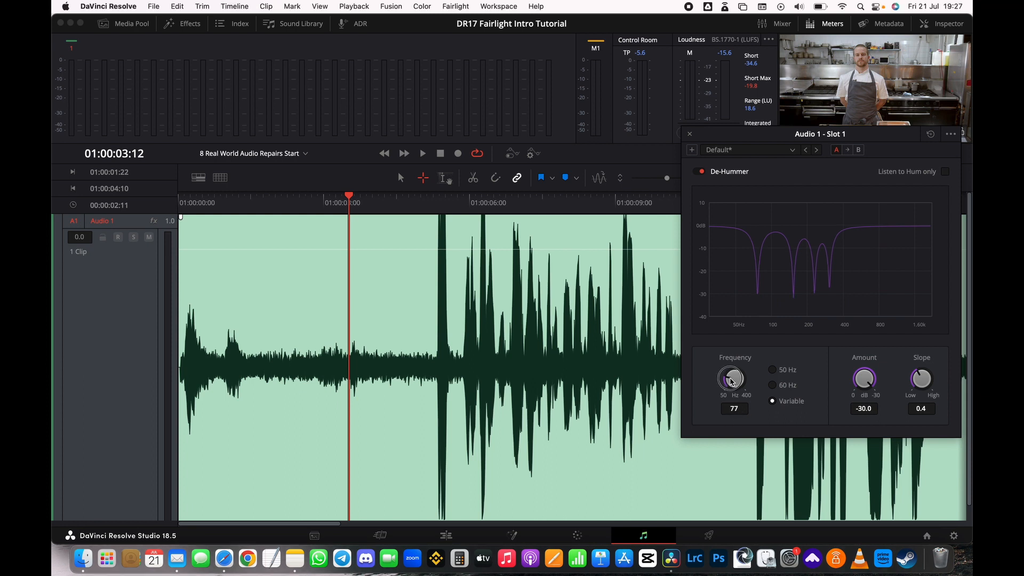
drag(732, 382, 732, 382)
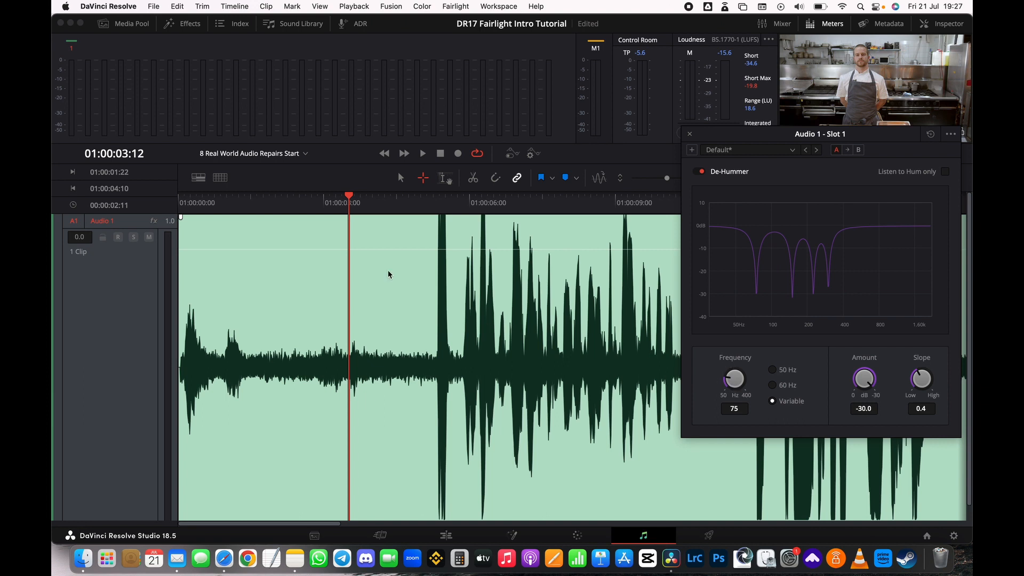
Select the quiet range from 01:00:01:17 to 01:00:04:09 on Audio 1 and loop it to check the De-Hummer at 75 Hz.
drag(261, 290, 391, 385)
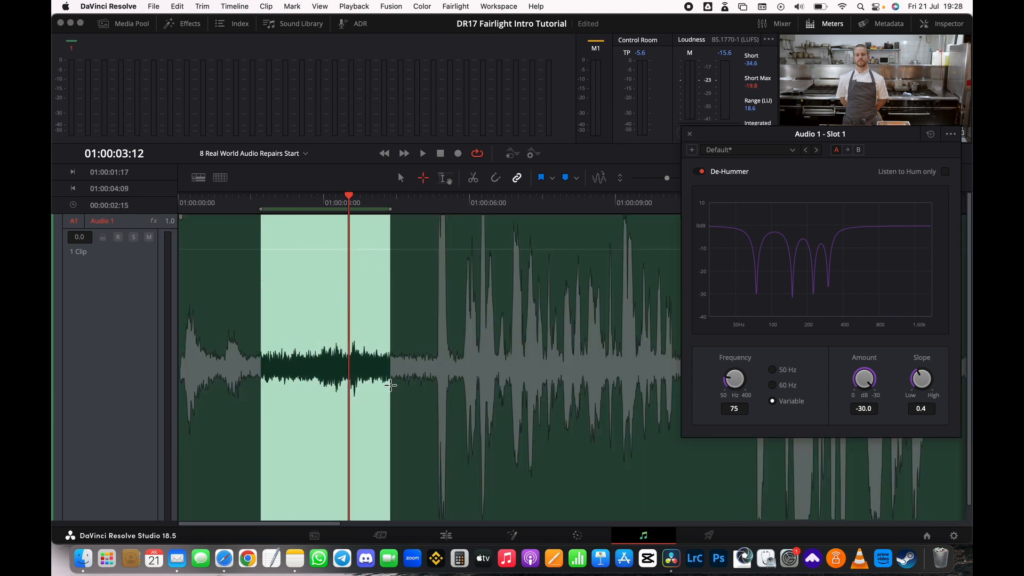
key(alt+slash)
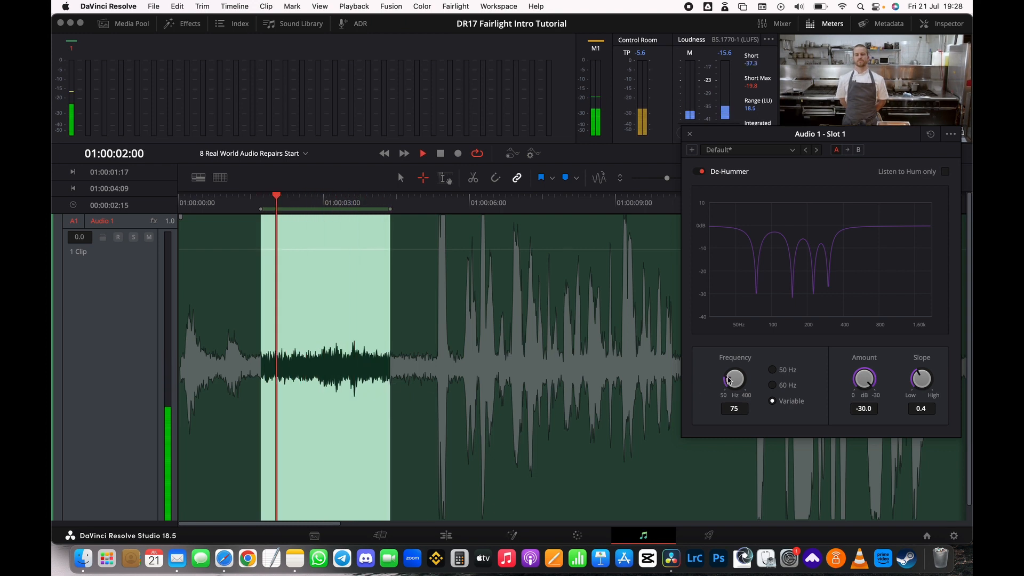
mouse_move(735, 379)
mouse_down()
mouse_move(695, 386)
mouse_move(724, 387)
mouse_up()
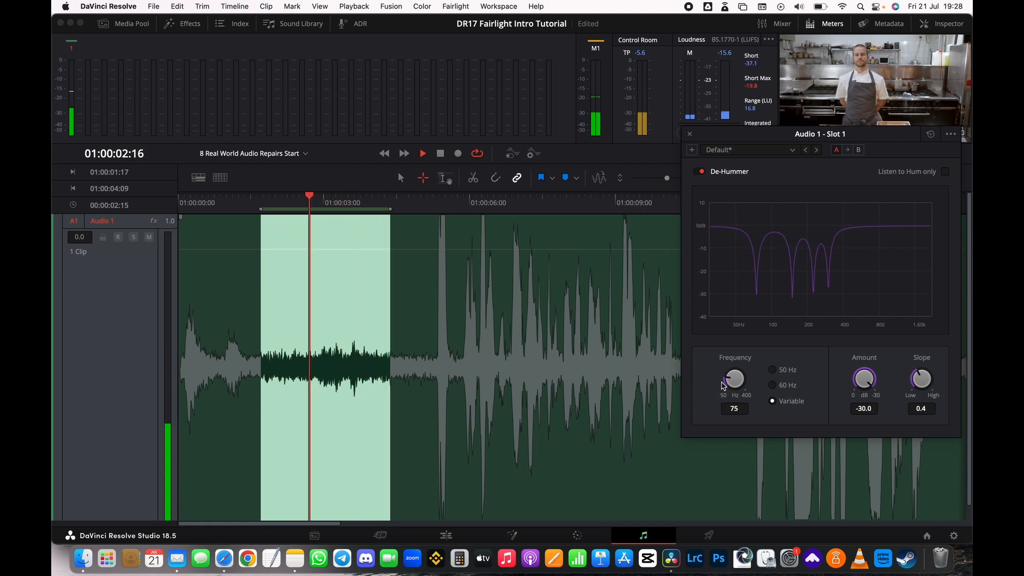
key(space)
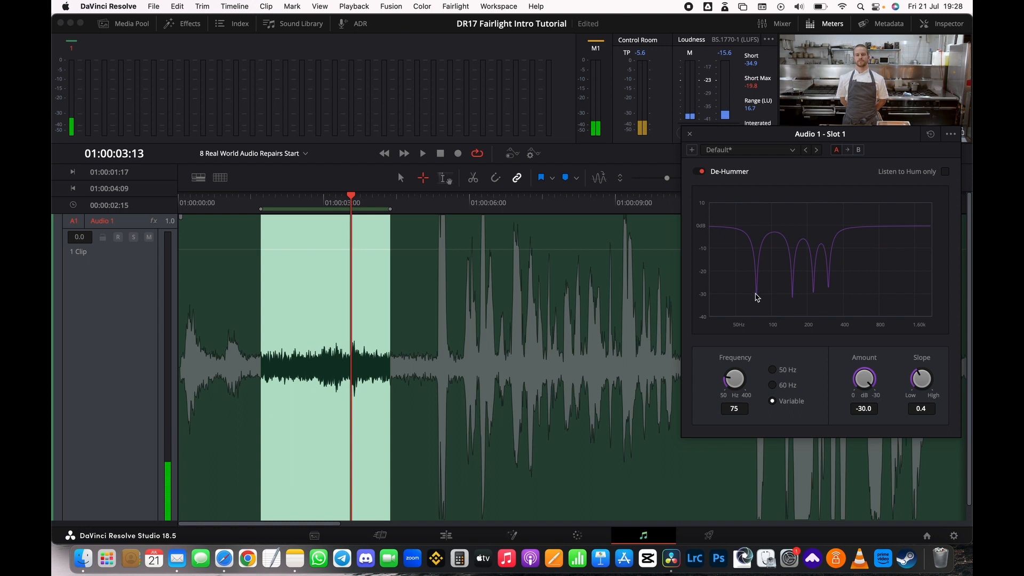
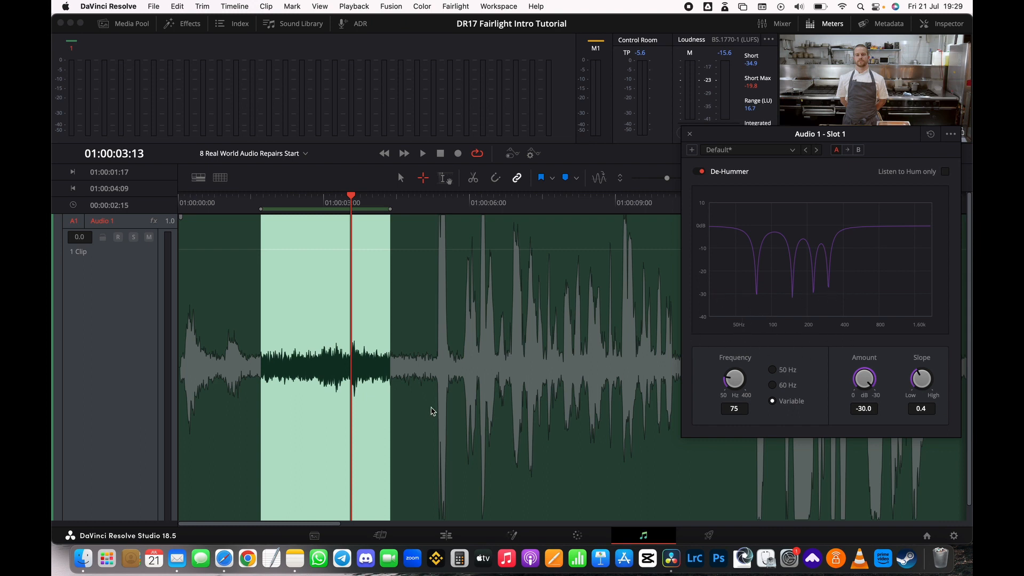
Try higher De-Hummer Frequency values from 151 to 154 Hz while the selected range loops, and stop playback.
key(space)
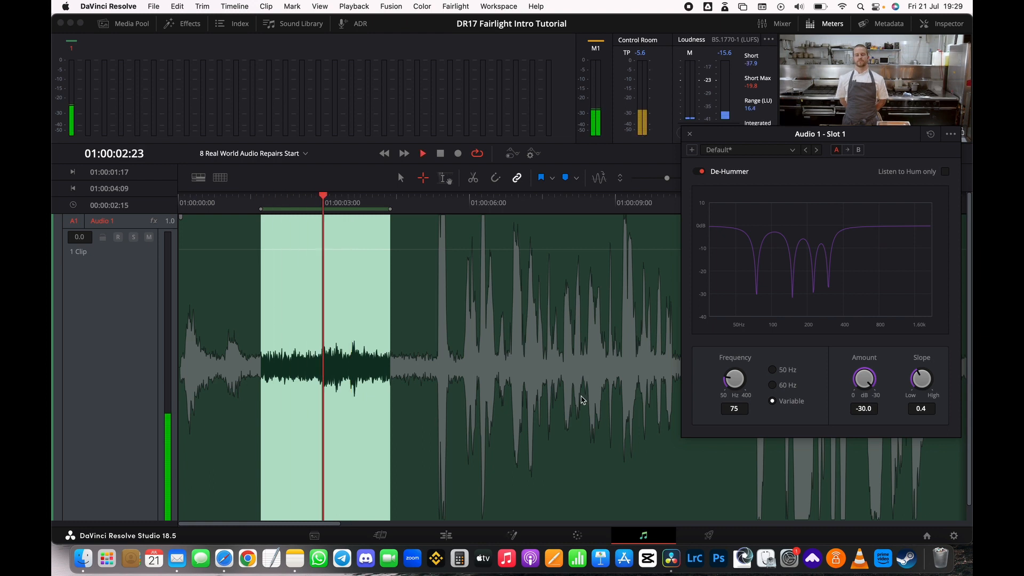
drag(722, 393, 788, 394)
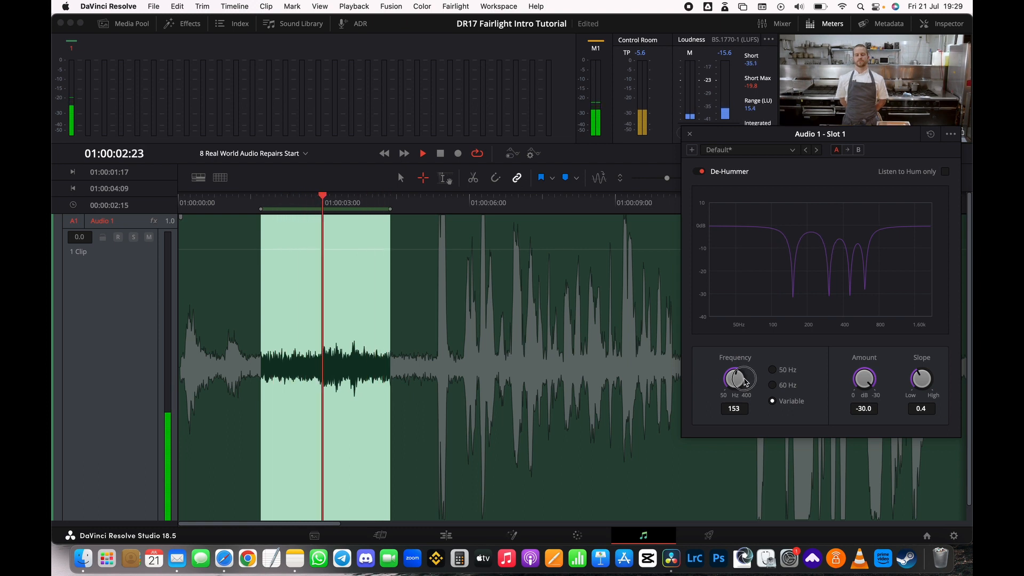
drag(748, 383, 746, 382)
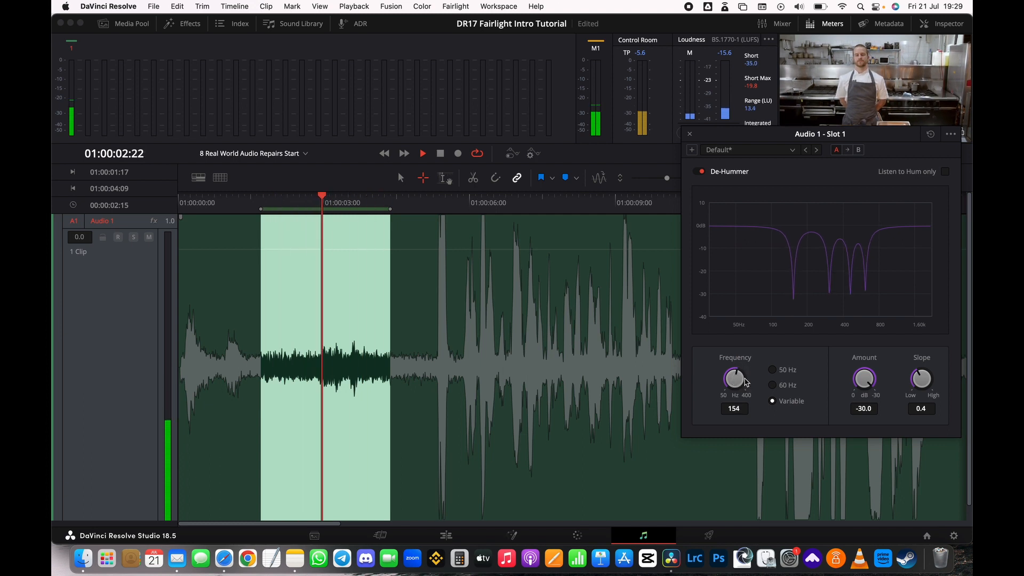
mouse_move(746, 382)
mouse_down()
mouse_move(757, 386)
mouse_move(743, 384)
mouse_up()
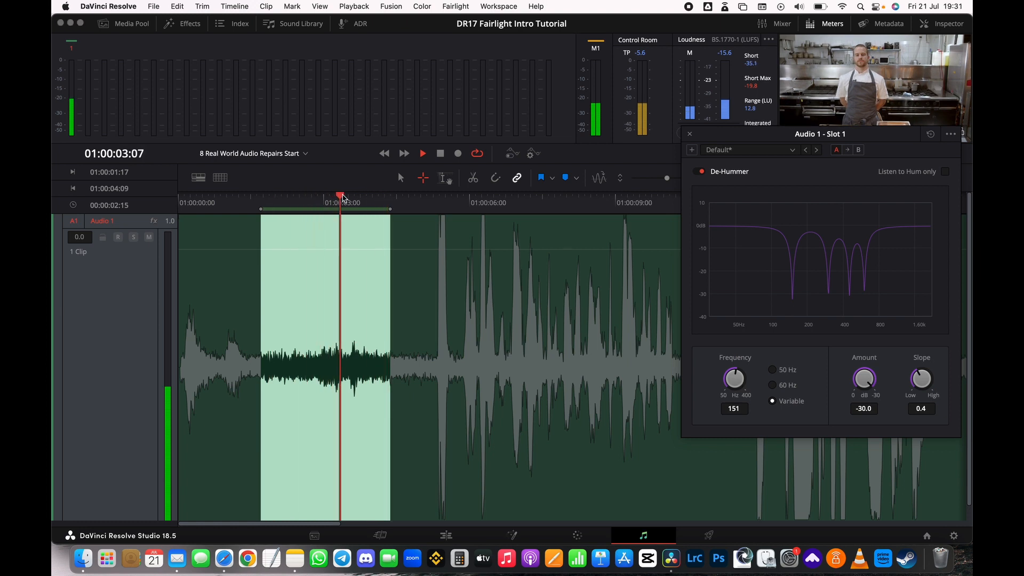
key(space)
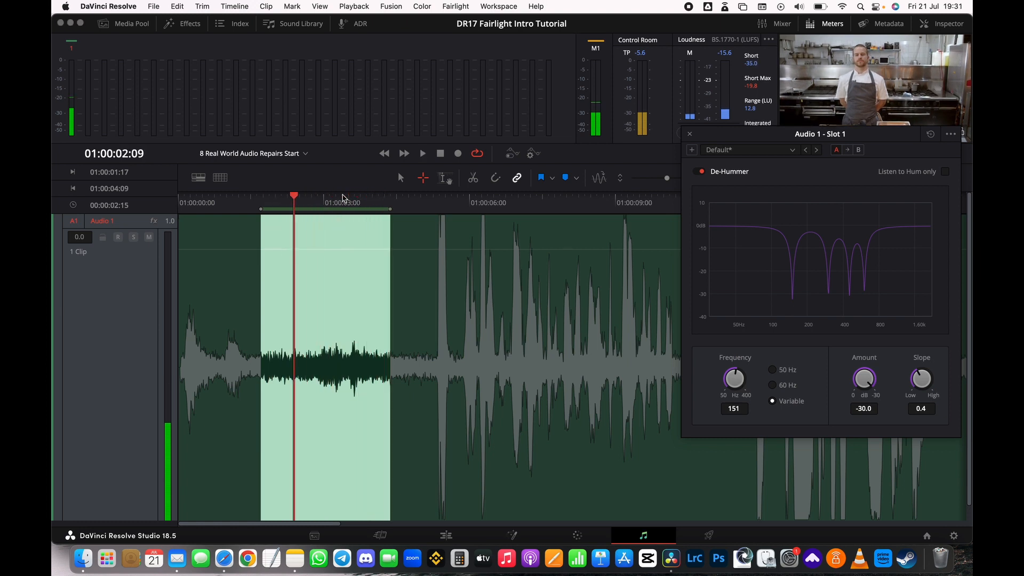
Resume the loop, set the De-Hummer Frequency to 75 Hz and stop playback.
key(space)
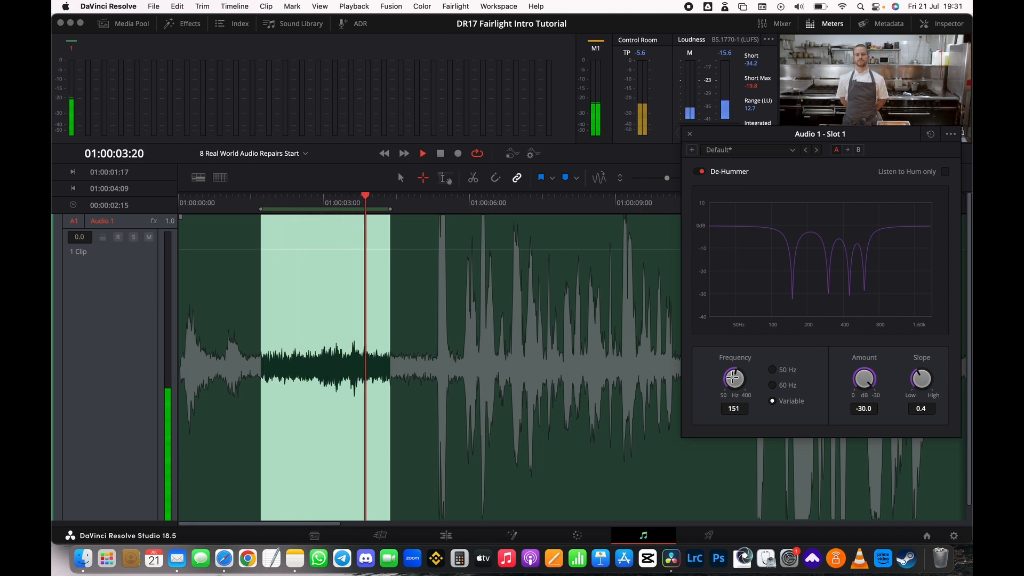
drag(733, 377, 700, 386)
click(734, 408)
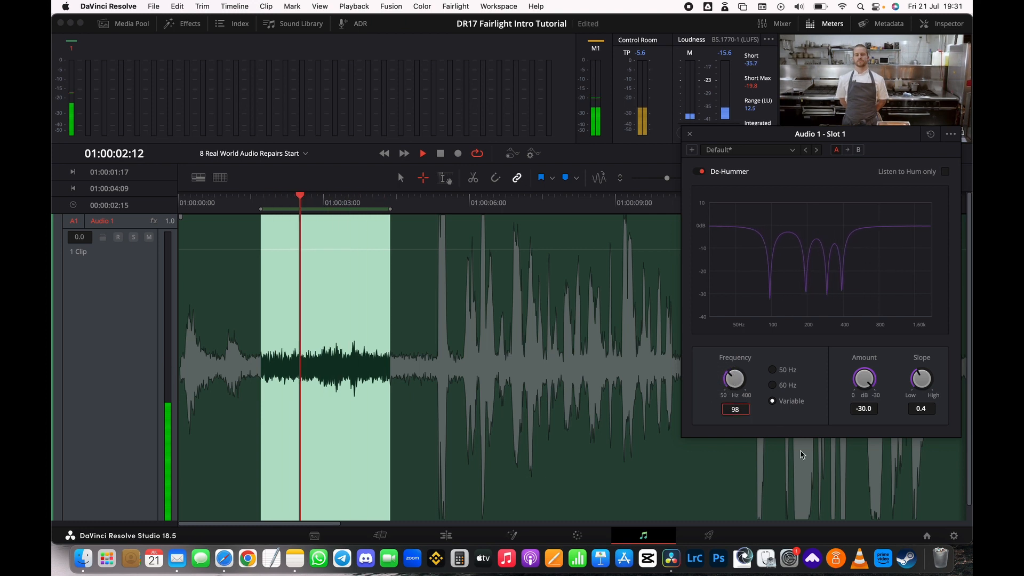
text(75)
key(BackSpace)
key(BackSpace)
key(BackSpace)
key(BackSpace)
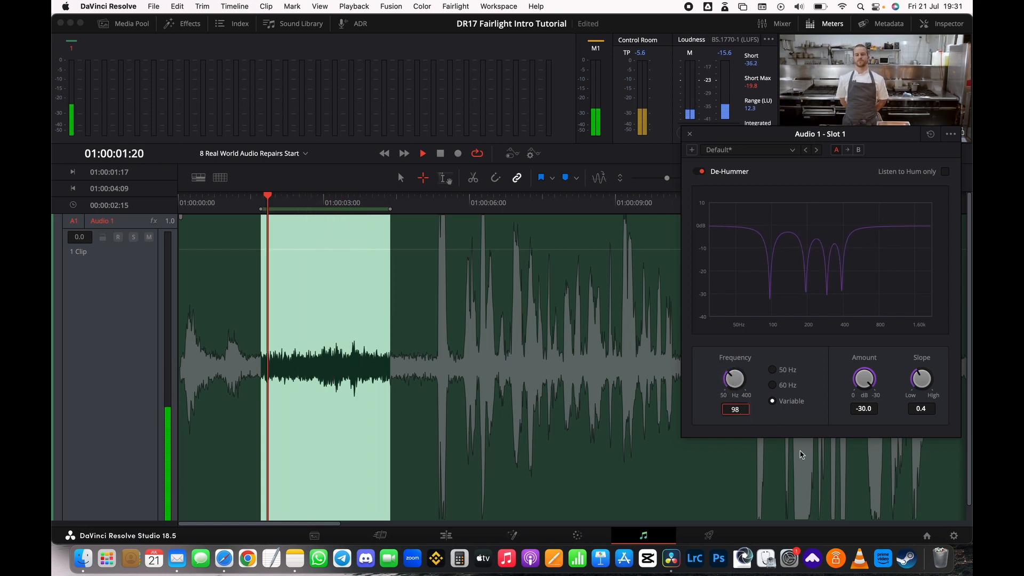
text(75)
key(Return)
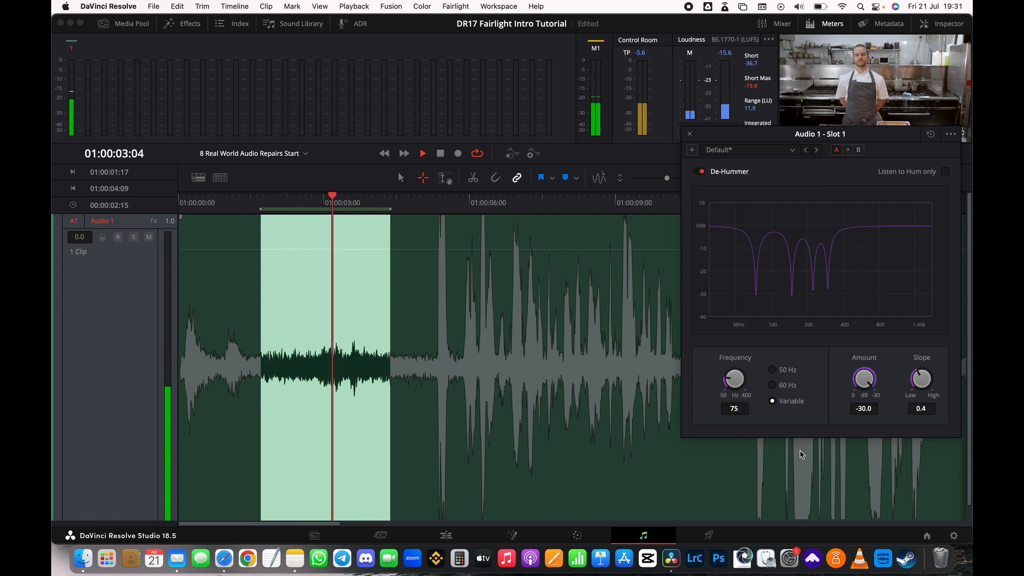
key(space)
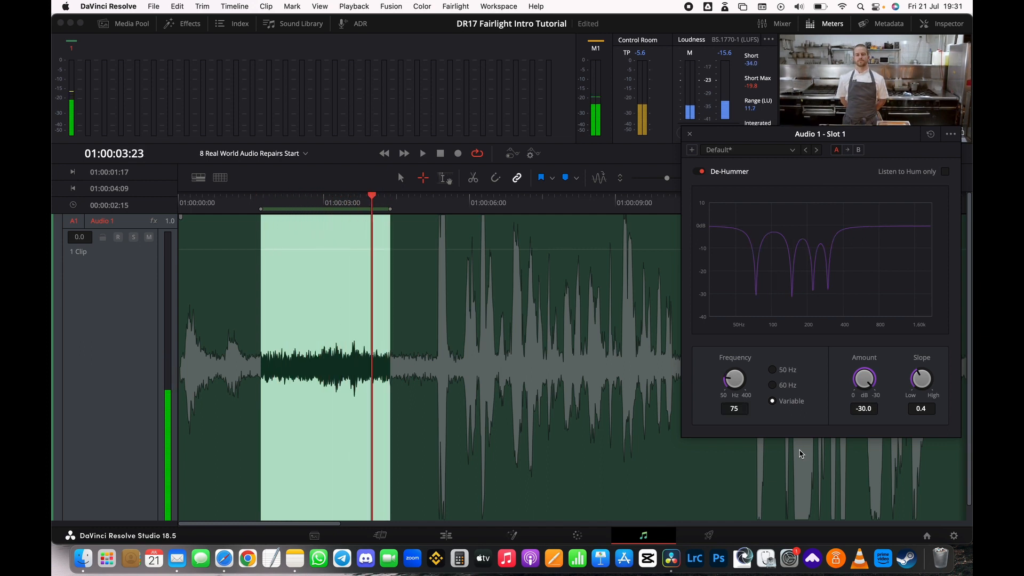
Close the De-Hummer window, reopen it from Audio 1's effect slot in the Mixer, and hide the Mixer.
click(690, 135)
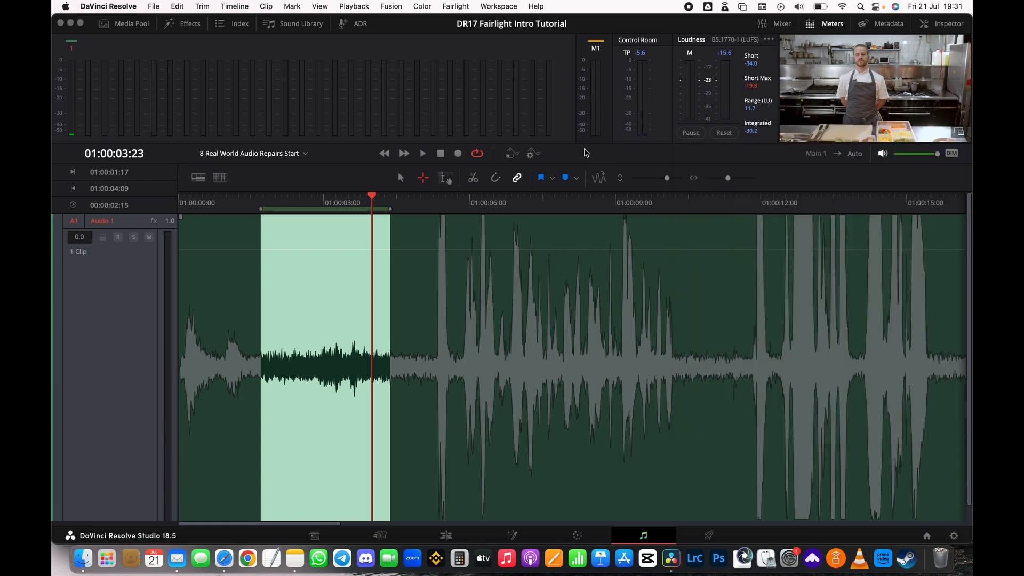
click(155, 223)
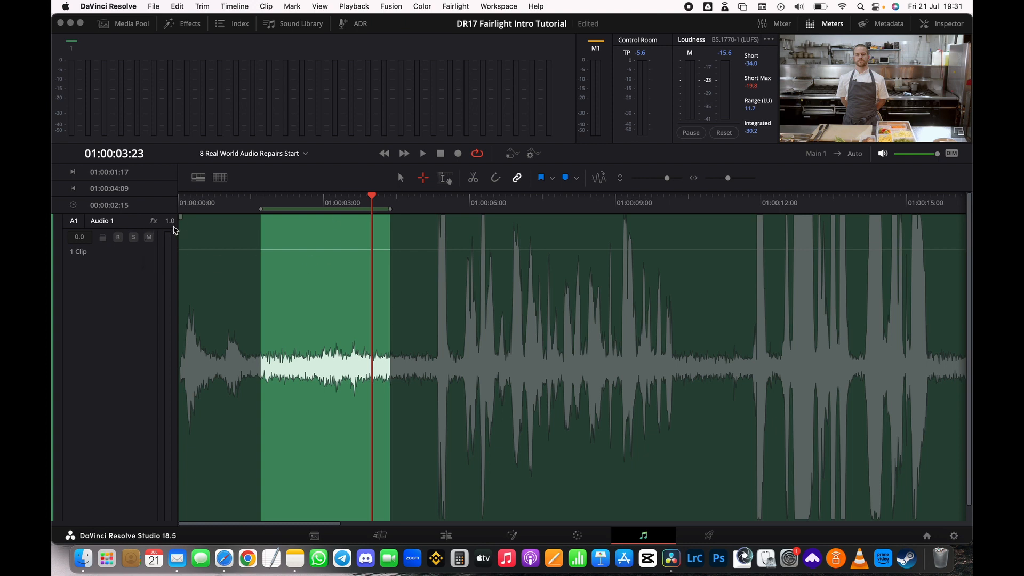
click(771, 30)
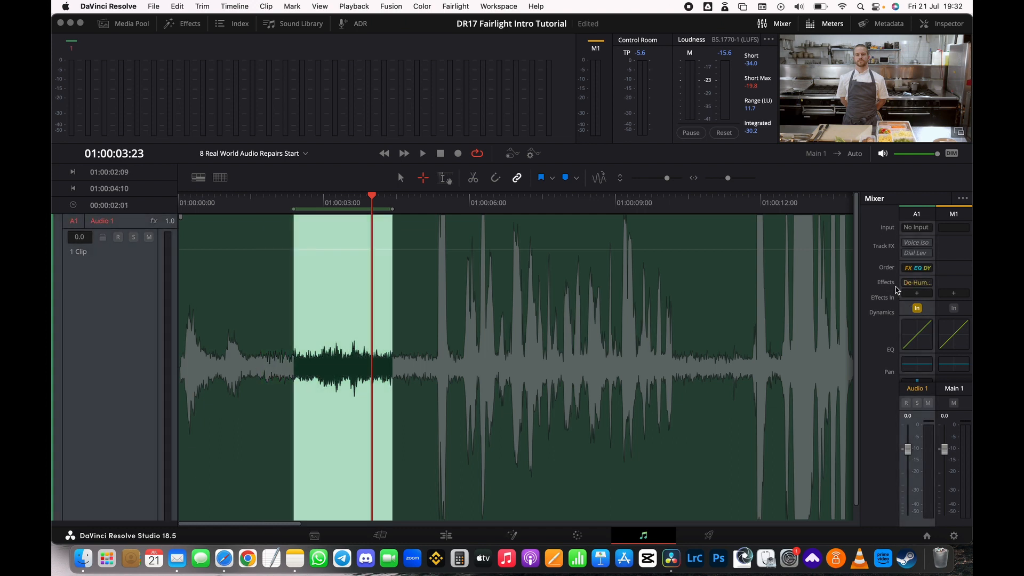
click(913, 283)
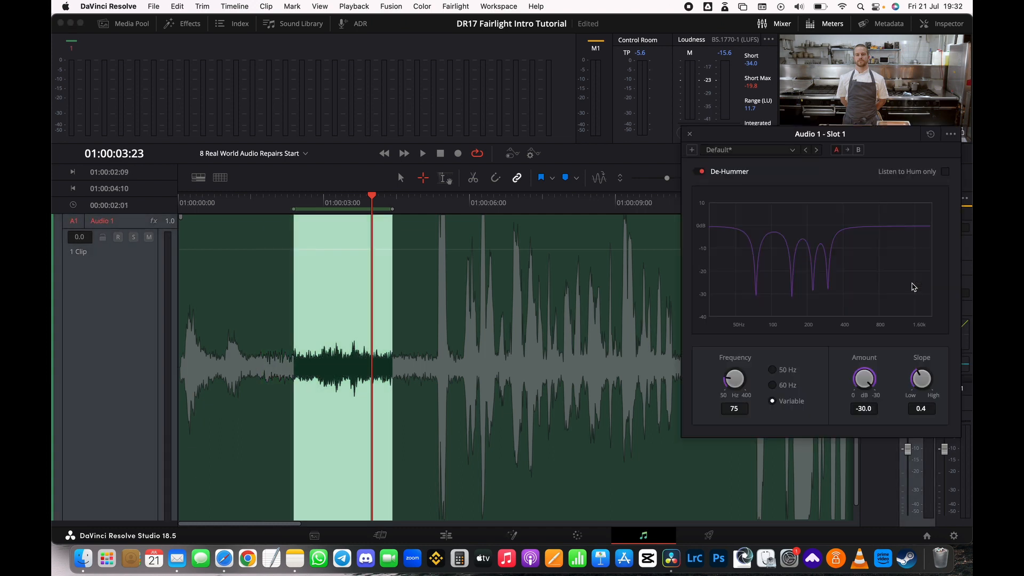
drag(867, 136, 718, 126)
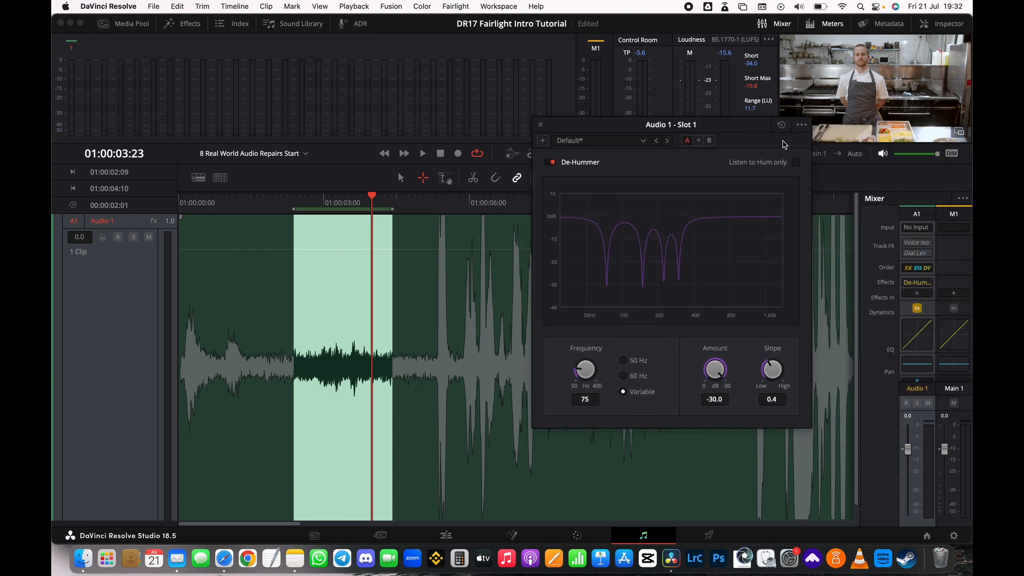
click(791, 26)
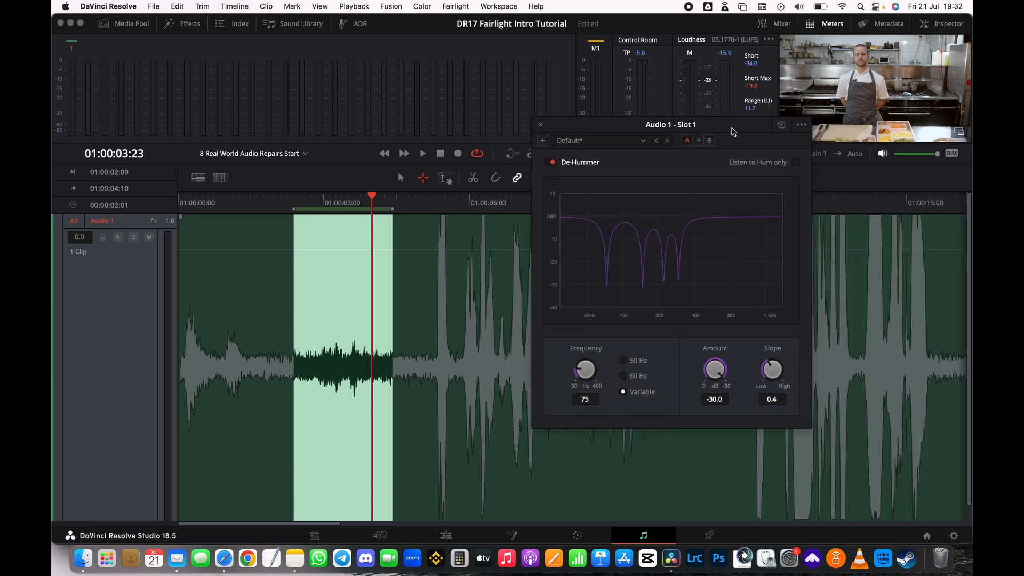
Move the De-Hummer window just beside the selected range, keeping the range uncovered.
drag(733, 131, 888, 215)
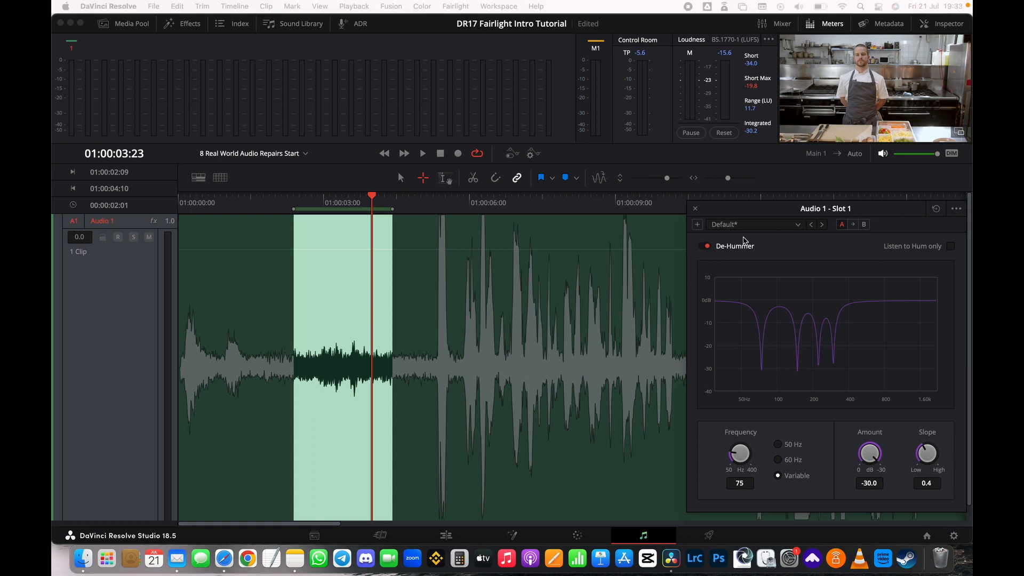
drag(761, 215, 584, 214)
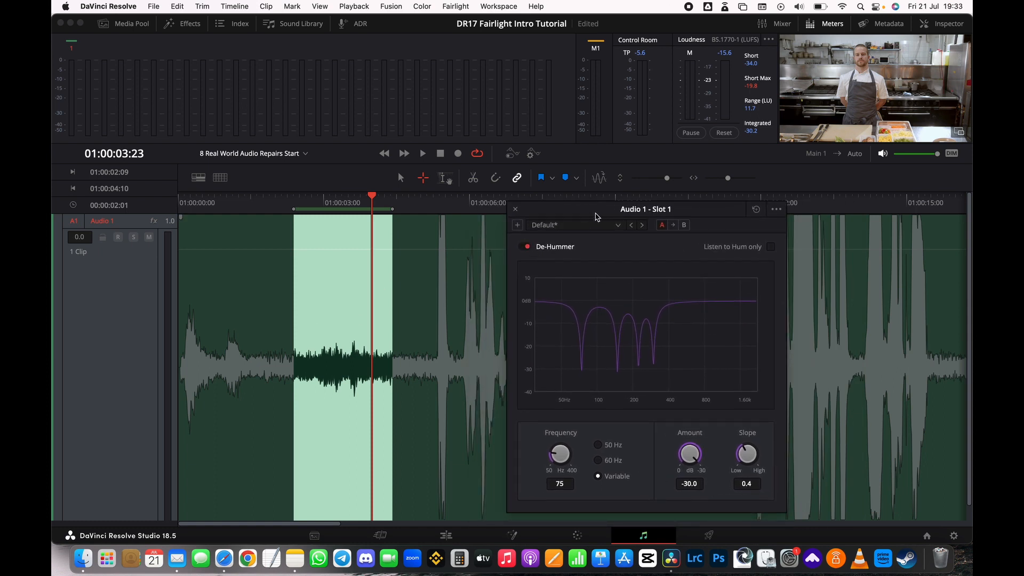
drag(596, 216, 562, 219)
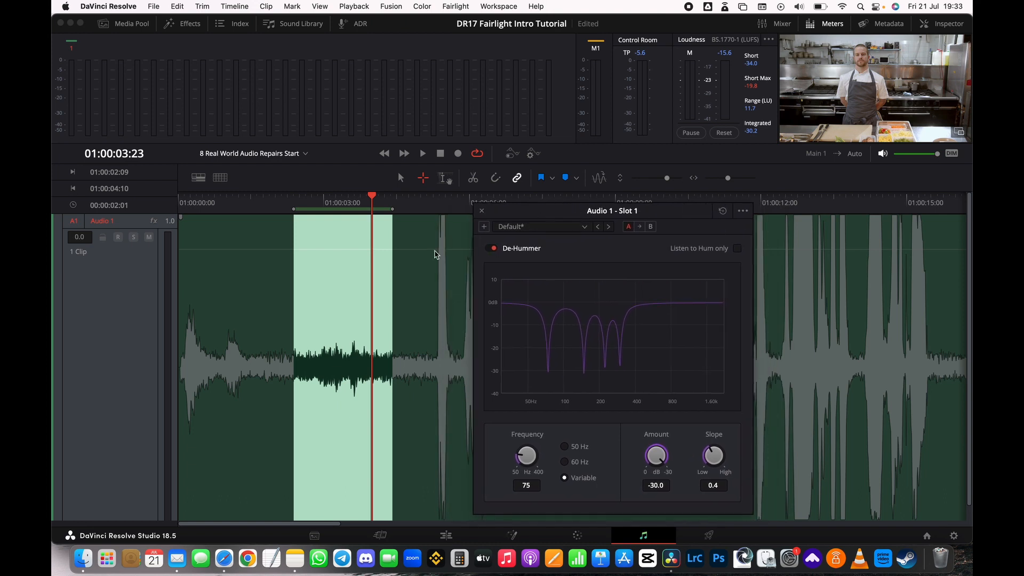
Loop the selected range from about 01:00:02:18 and raise only that range's volume by about 6 dB.
drag(372, 199, 314, 201)
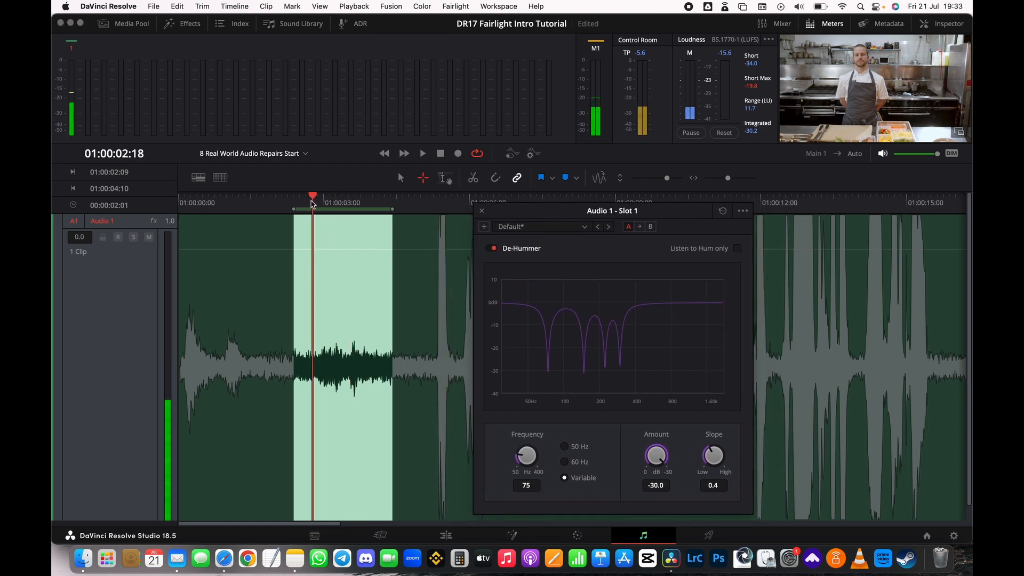
key(space)
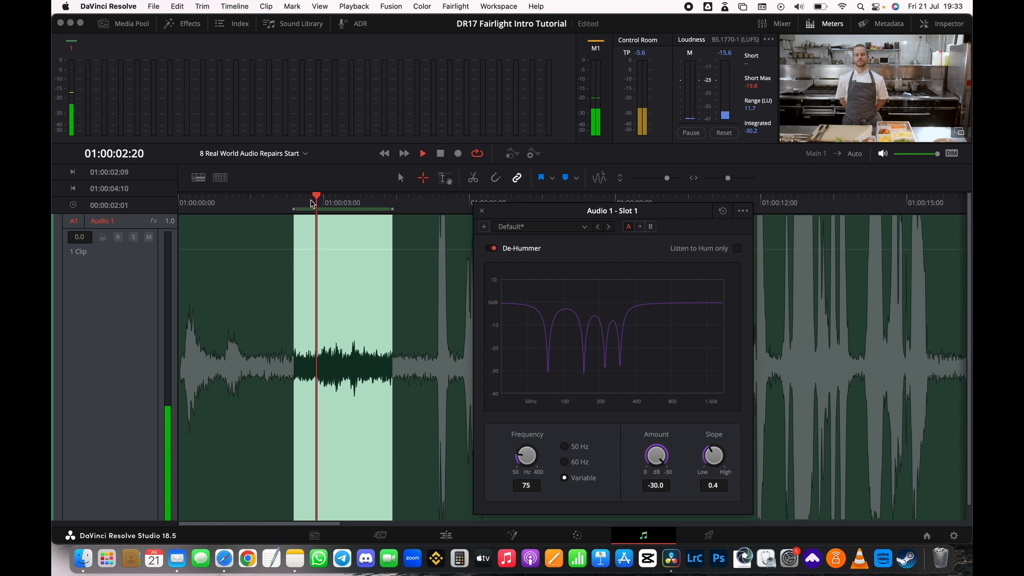
drag(311, 250, 314, 234)
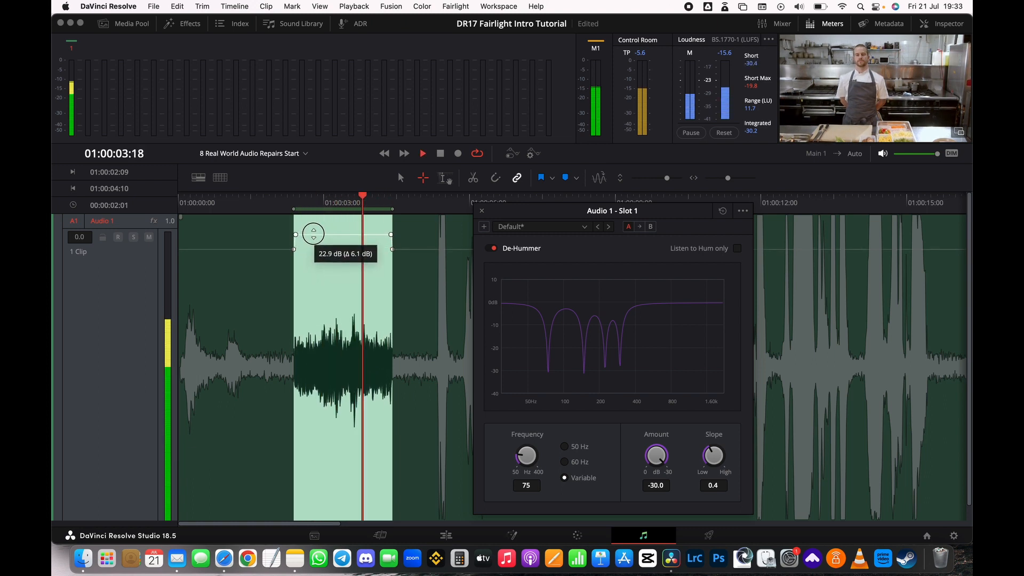
Compare the looping range with the De-Hummer off and on twice, leave it enabled and stop playback.
click(491, 249)
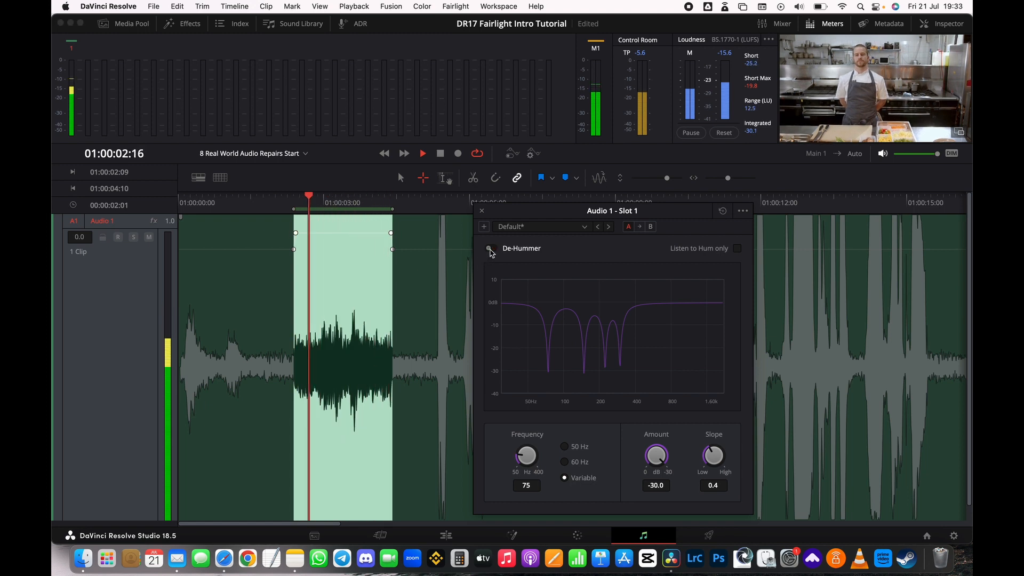
click(491, 250)
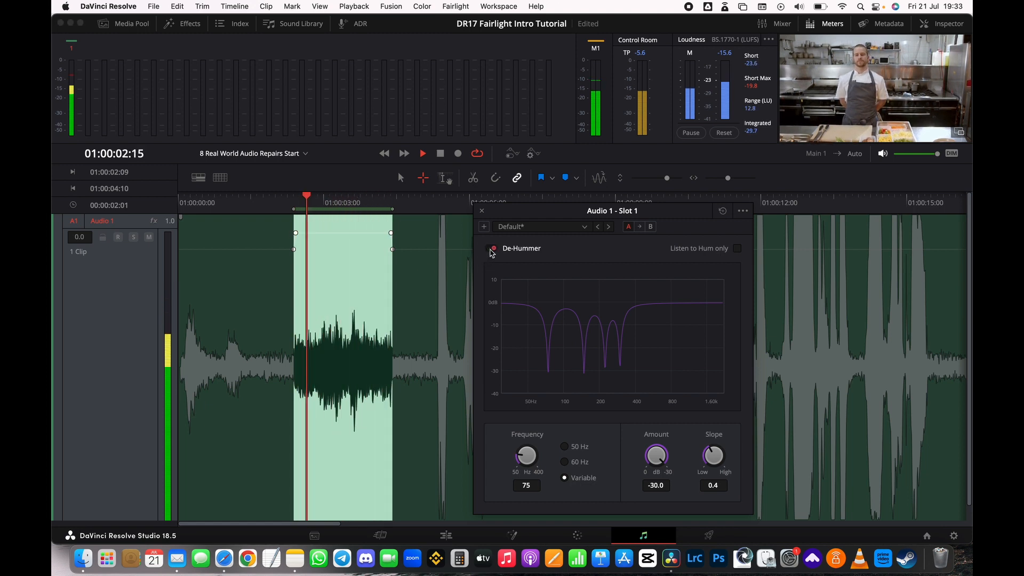
click(492, 250)
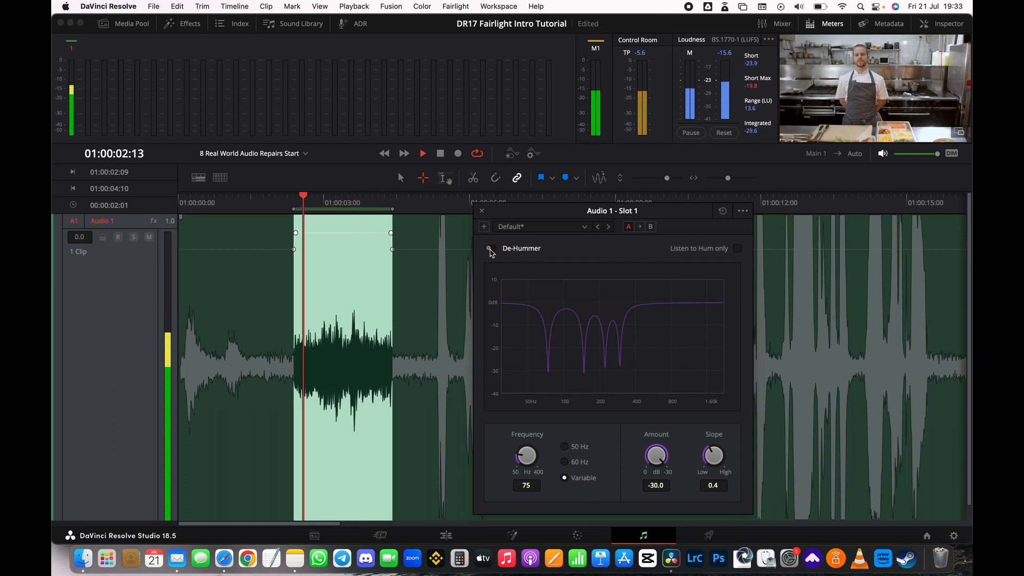
click(491, 249)
key(space)
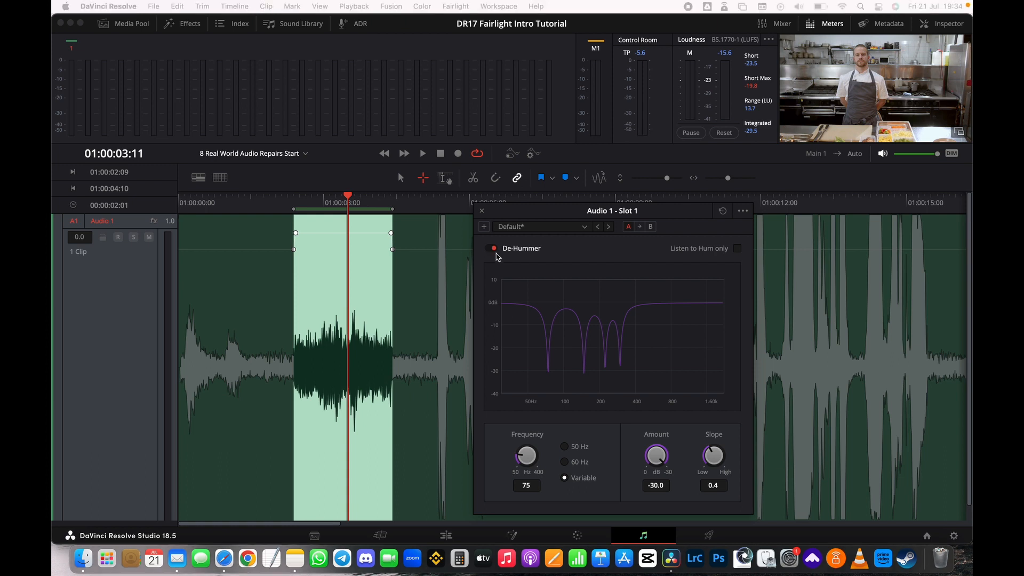
Add the Noise Reduction effect to Audio 1, place its window beside the selected range, and set it to Auto Speech Mode.
click(483, 212)
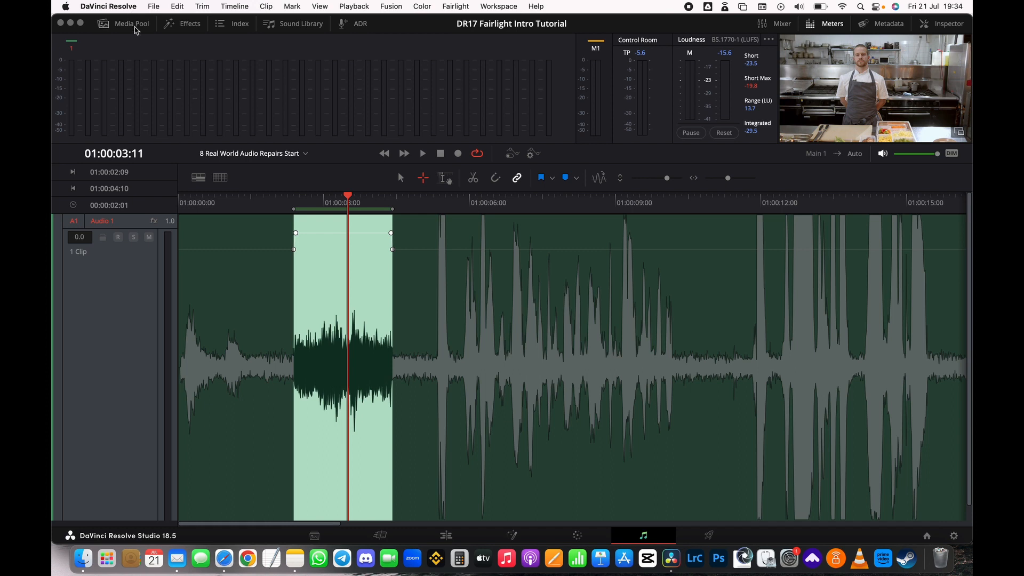
click(183, 27)
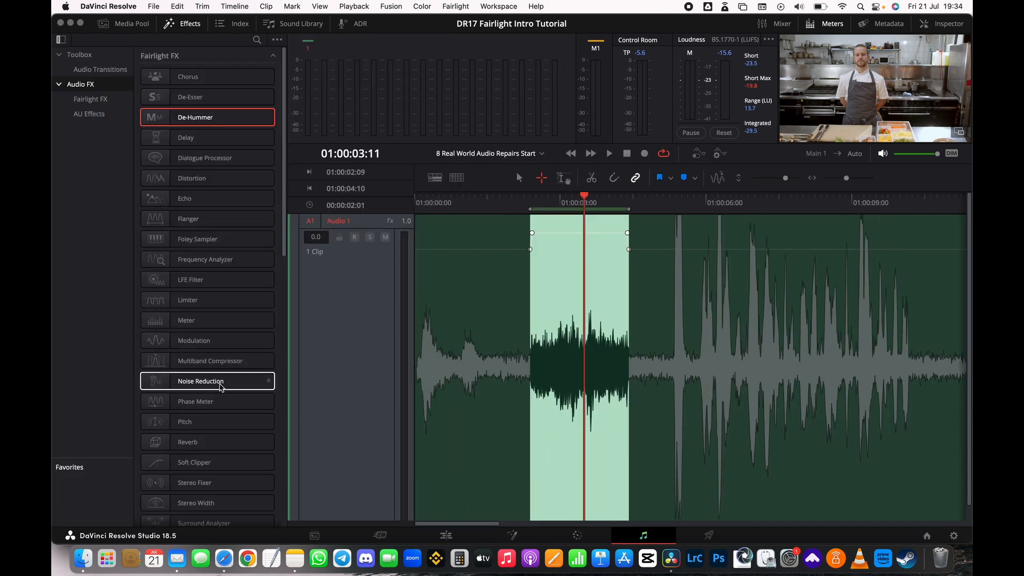
click(218, 385)
drag(218, 385, 367, 346)
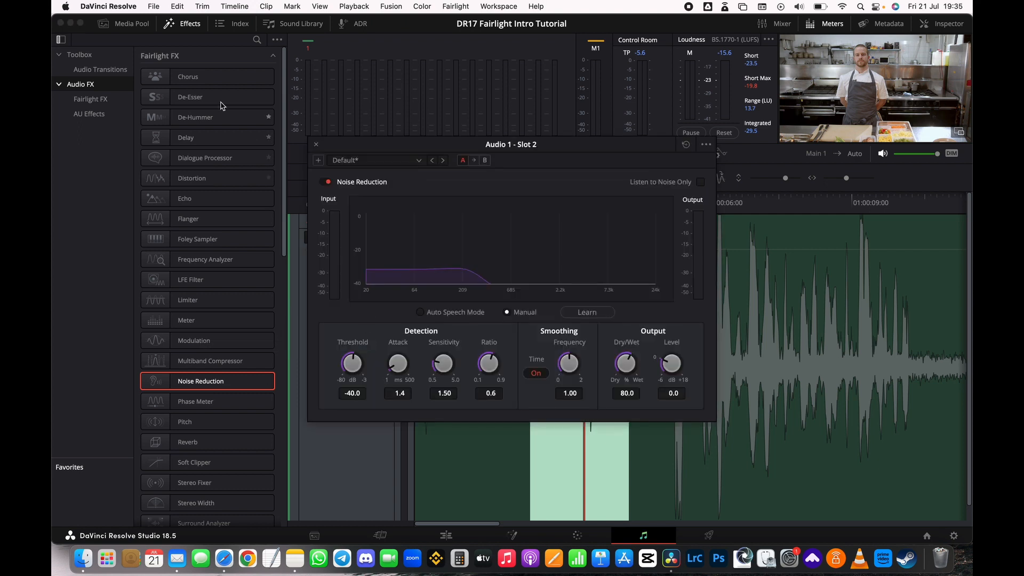
click(190, 30)
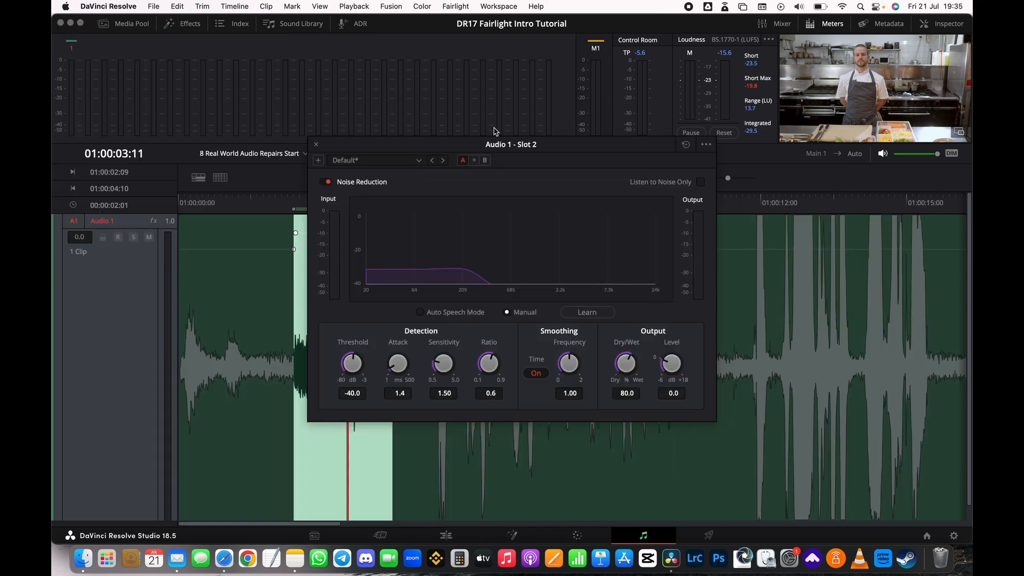
drag(492, 149, 624, 188)
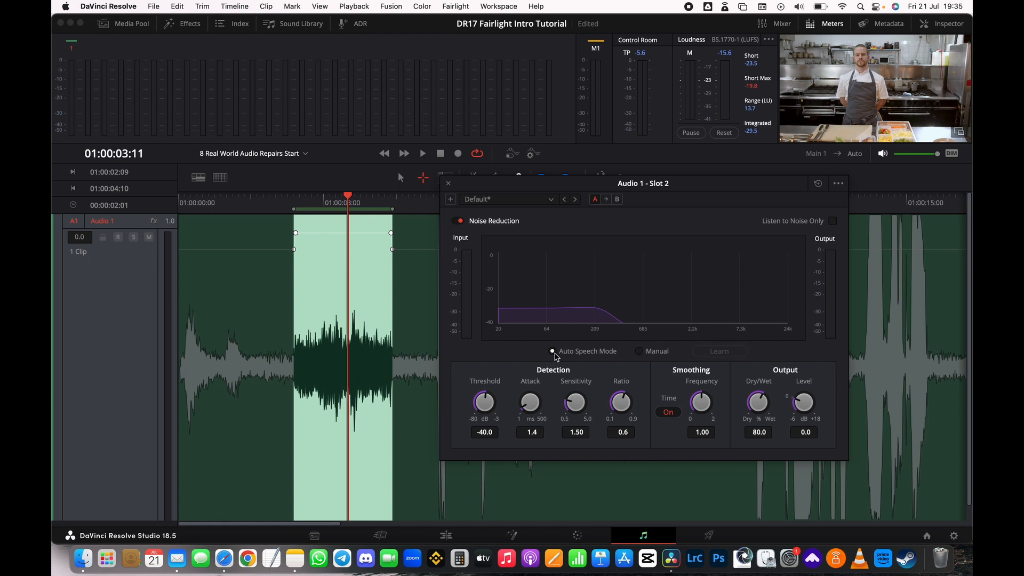
Loop the selected range, compare it with Noise Reduction off and on, leave the effect enabled, and replay the range.
key(space)
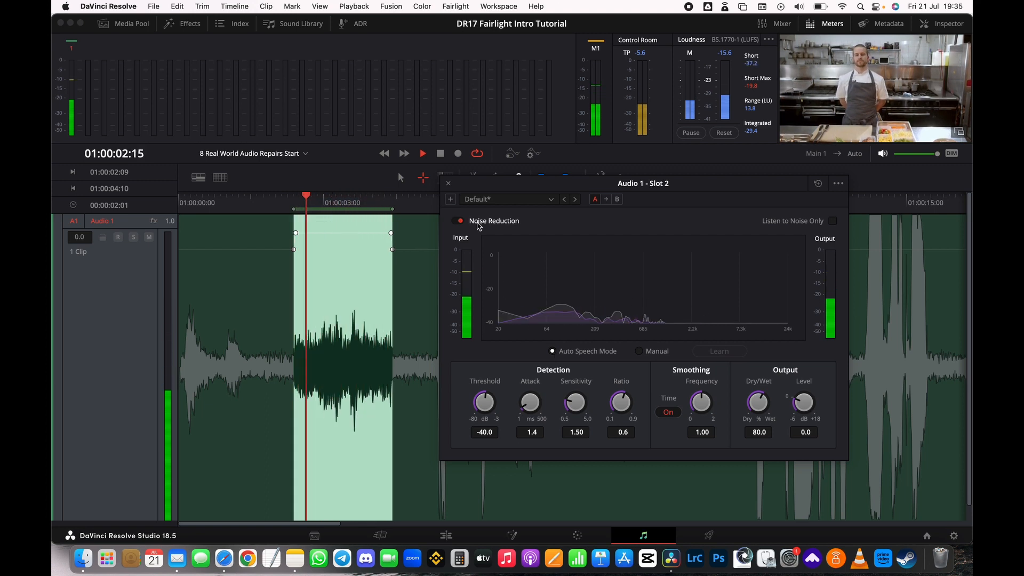
click(460, 220)
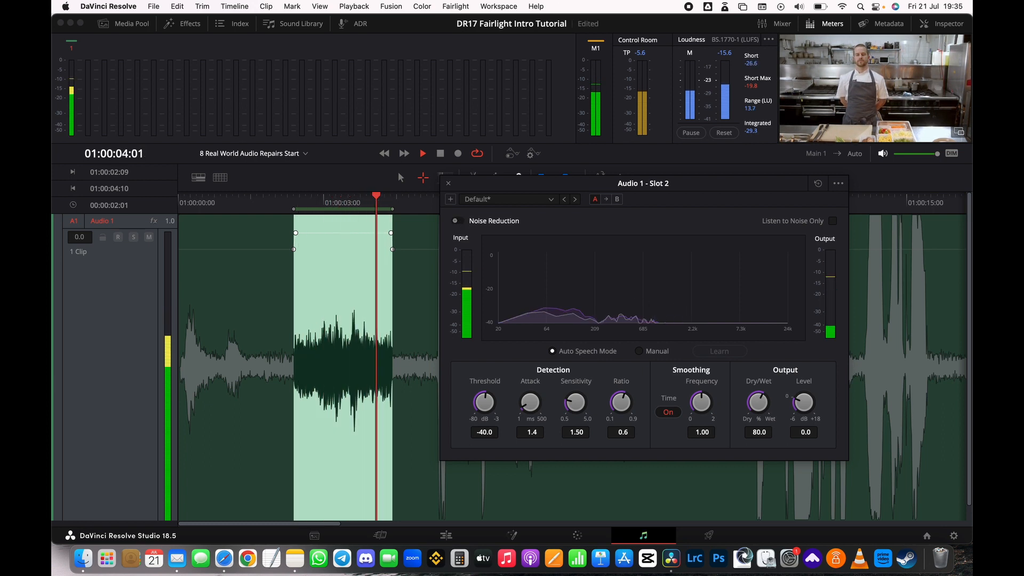
click(460, 220)
click(460, 220)
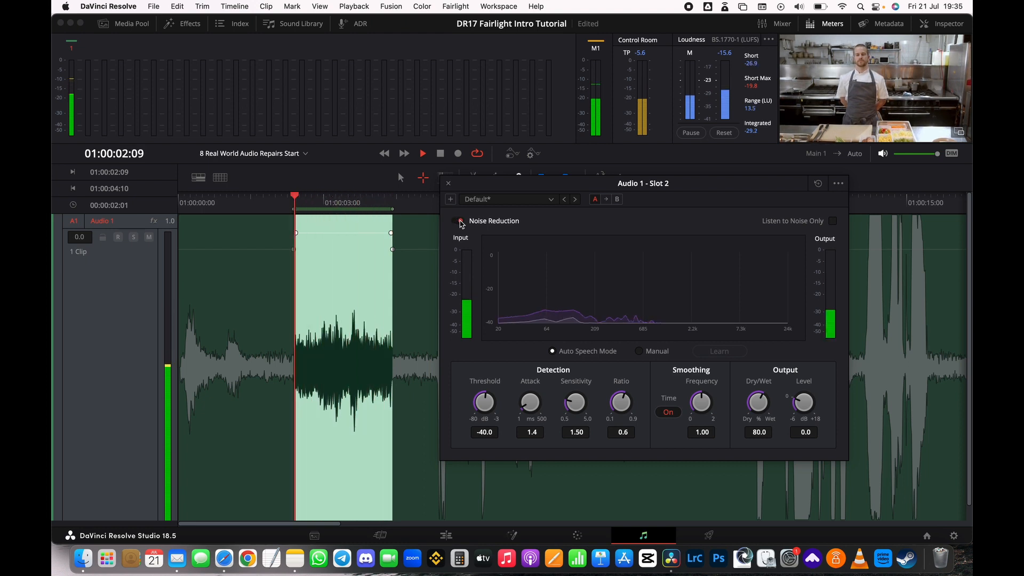
click(460, 220)
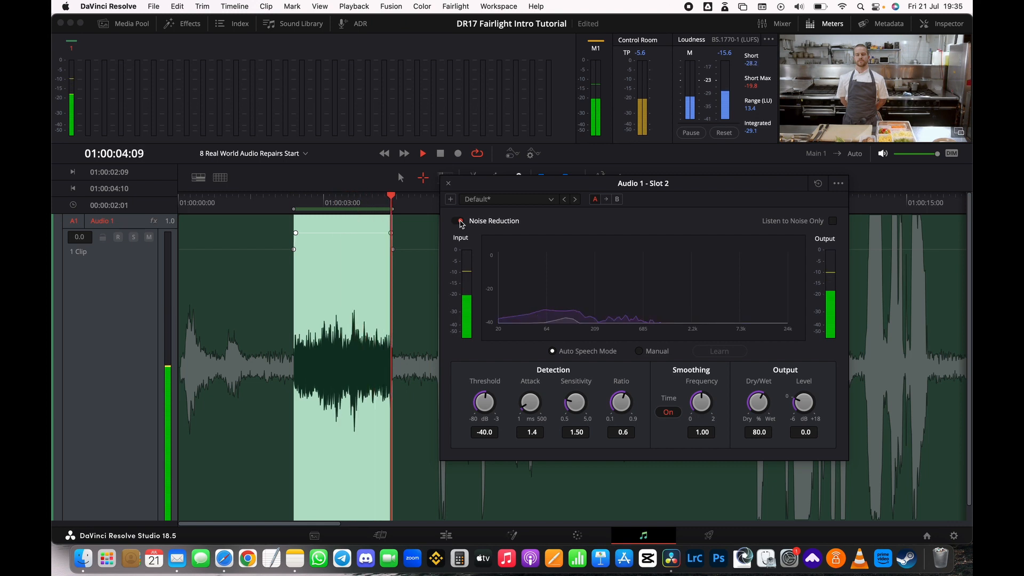
key(space)
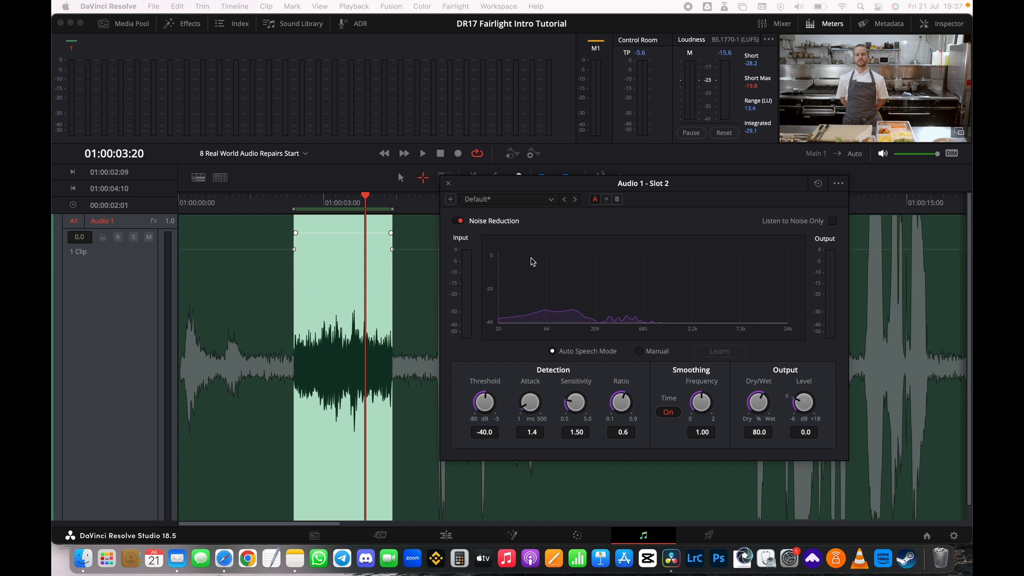
click(376, 202)
key(space)
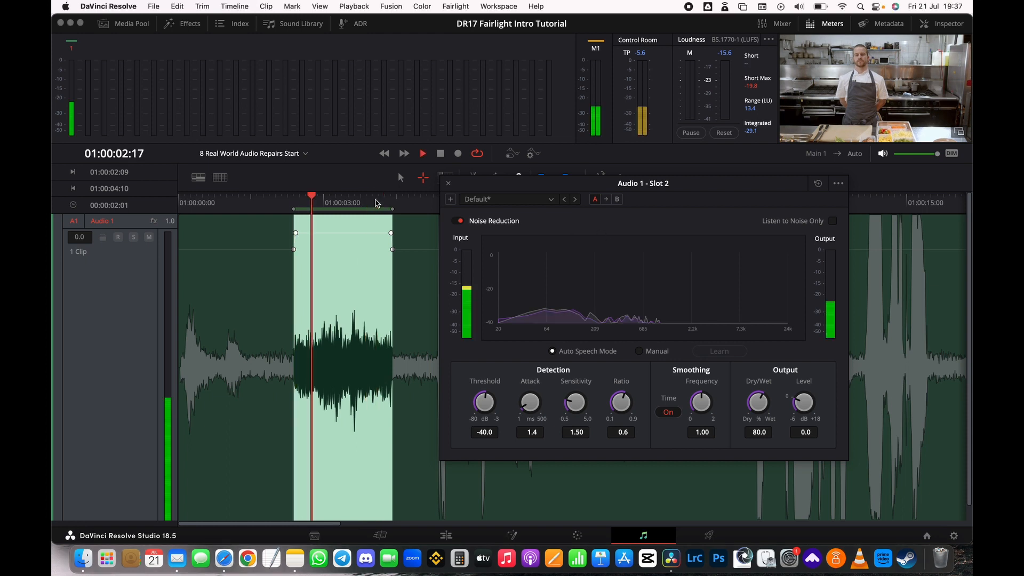
key(space)
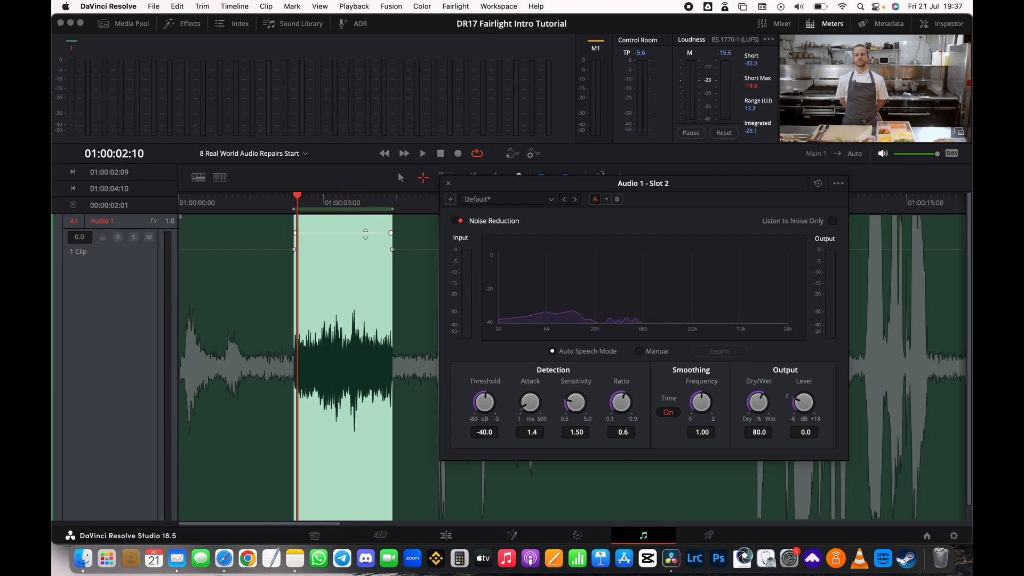
Lower the selected range's volume to about 16.7 dB to match the surrounding clip, save the project, and select the whole clip.
drag(365, 235, 346, 249)
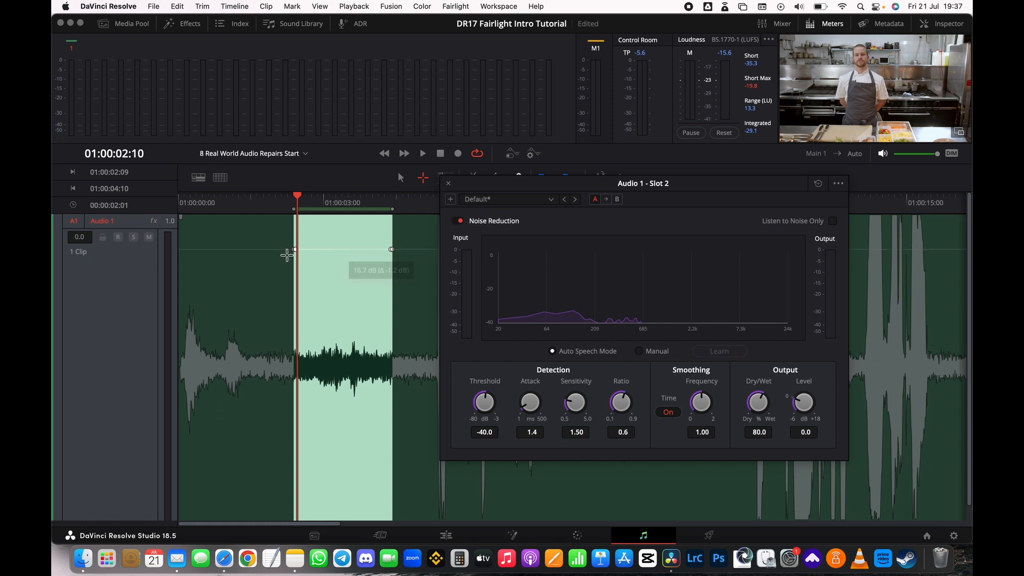
key(cmd+s)
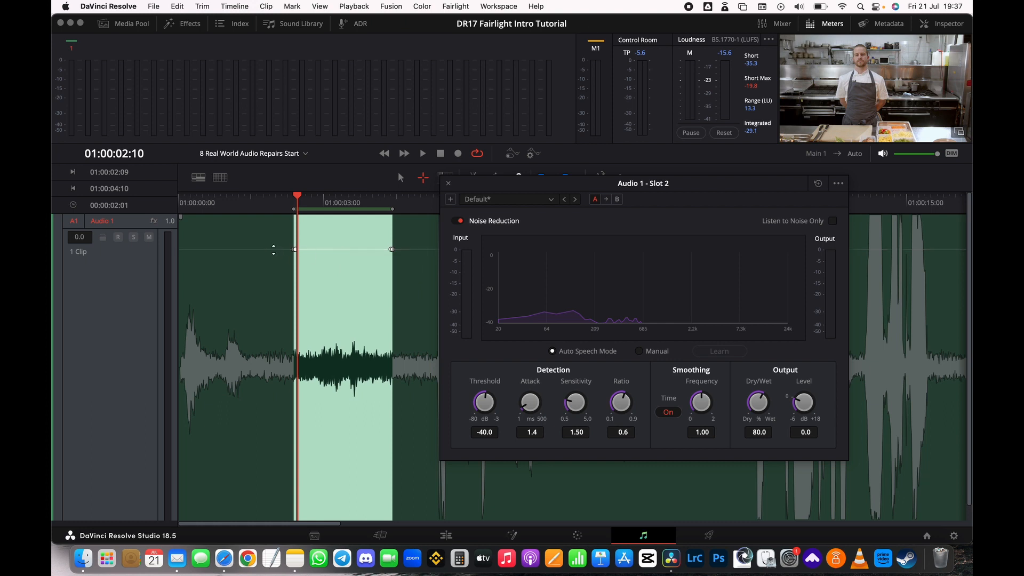
click(273, 250)
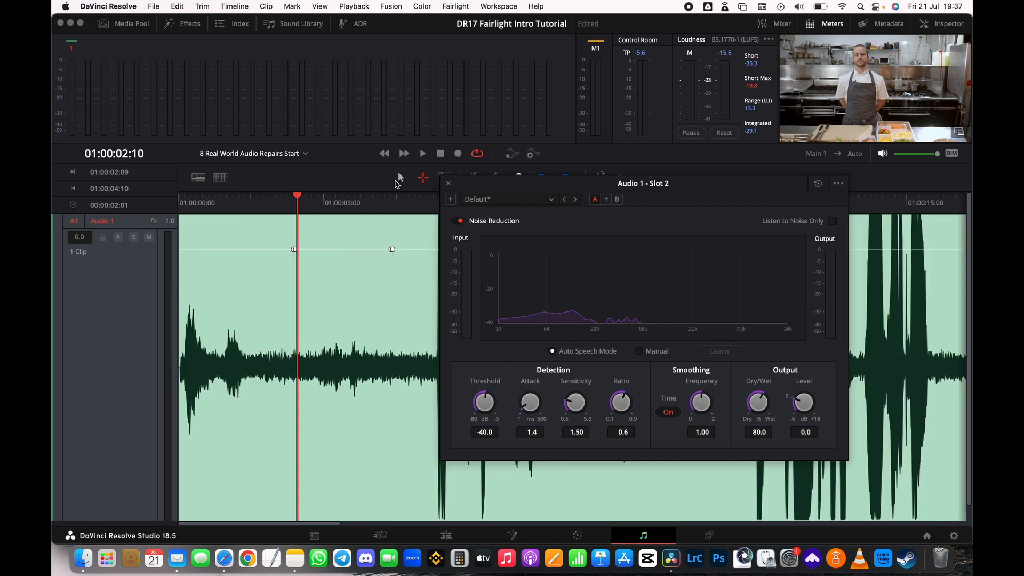
click(401, 177)
click(341, 249)
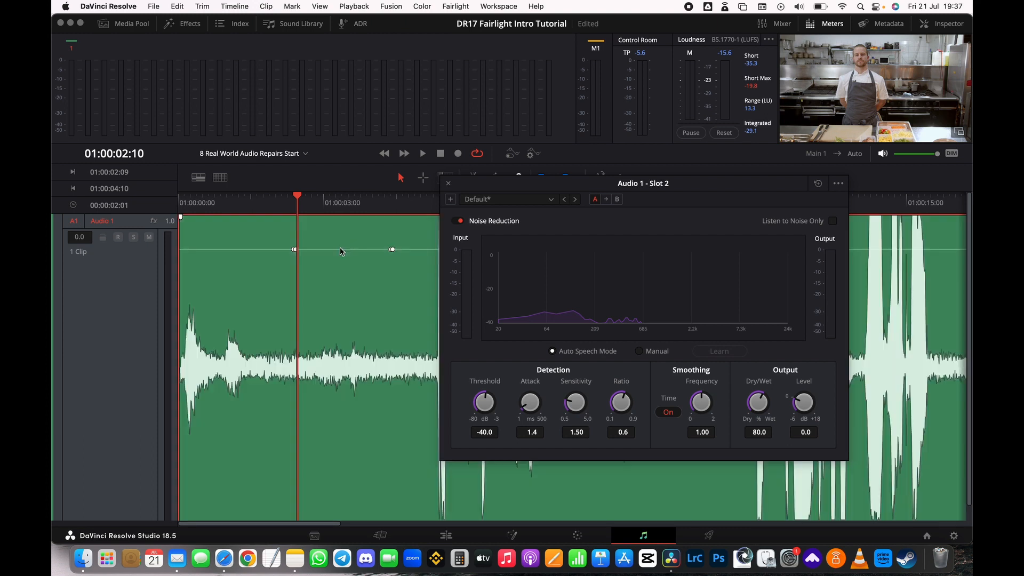
Delete the volume keyframes at both ends of the former range and lower the whole clip's volume to about -2.5 dB.
drag(323, 249, 276, 285)
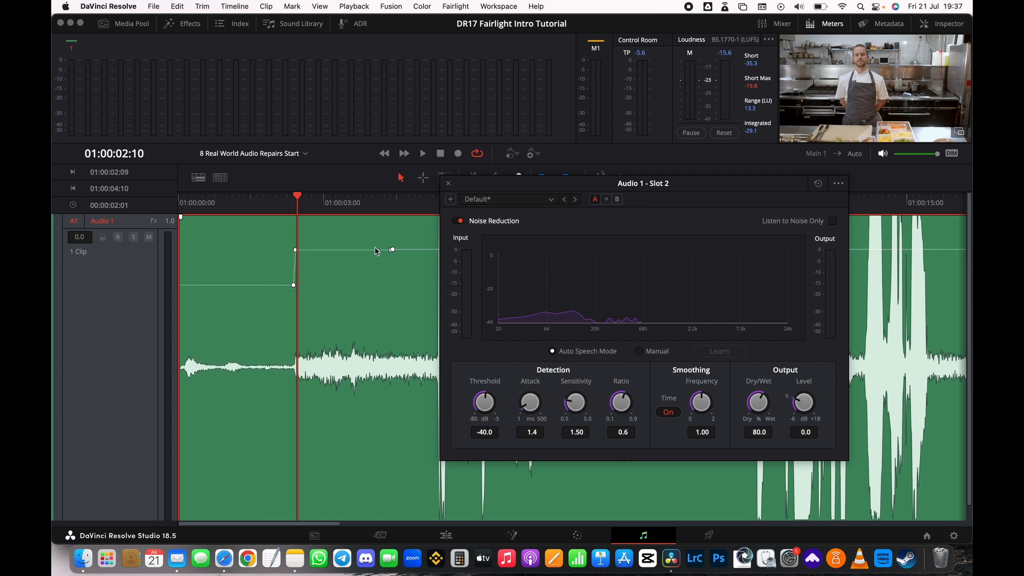
right_click(295, 249)
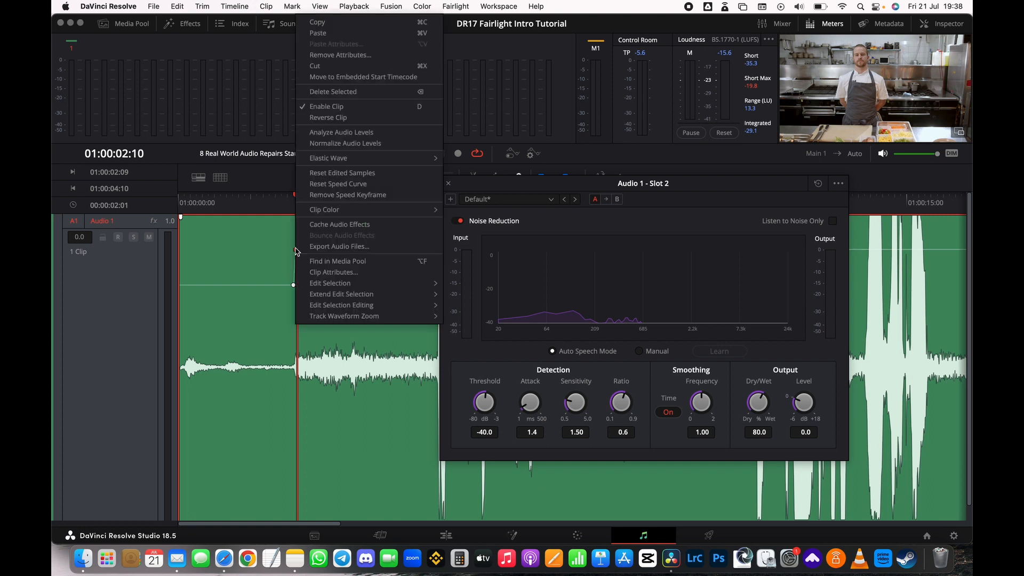
key(Escape)
key(Delete)
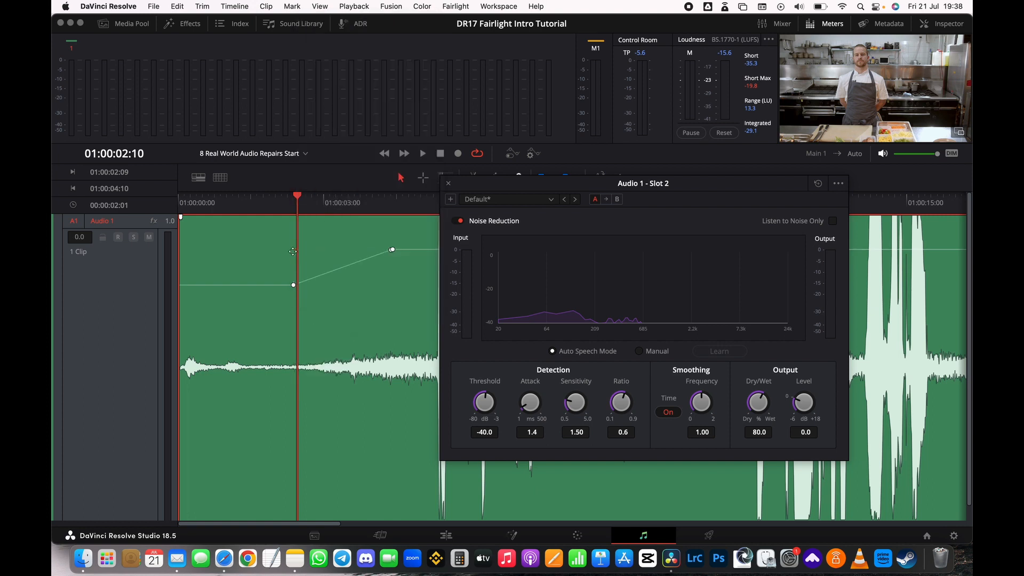
click(392, 250)
click(392, 249)
key(Delete)
click(292, 284)
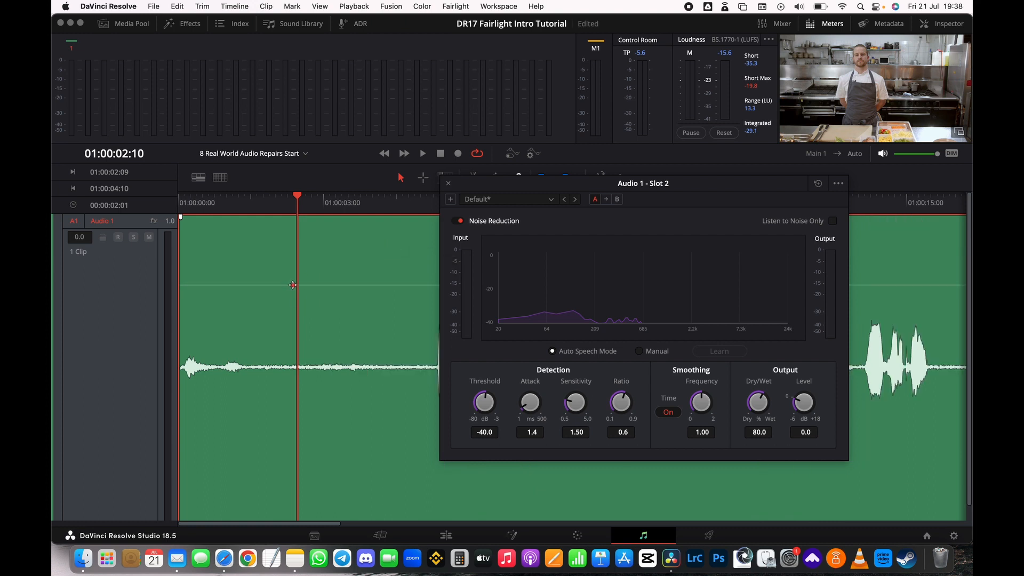
key(Delete)
drag(340, 250, 339, 300)
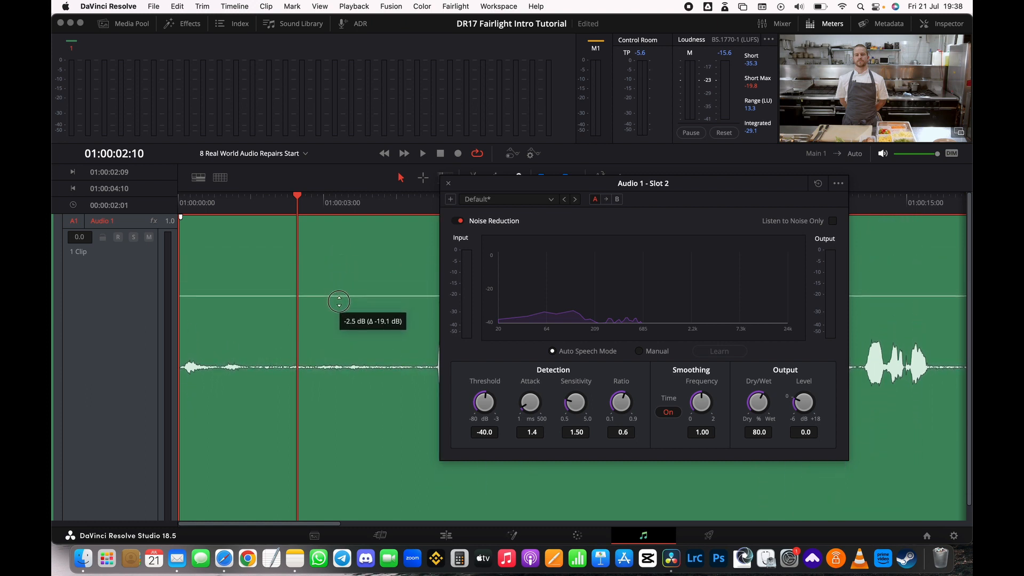
Move the Noise Reduction window off the first dialogue phrase, play that phrase, and lower the clip's volume slightly.
drag(574, 185, 679, 126)
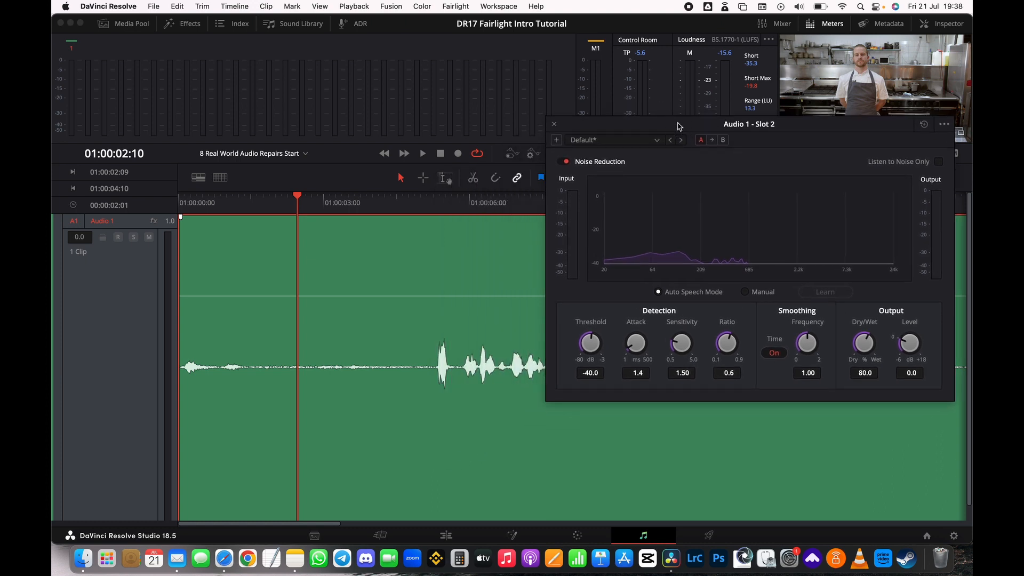
click(397, 203)
key(space)
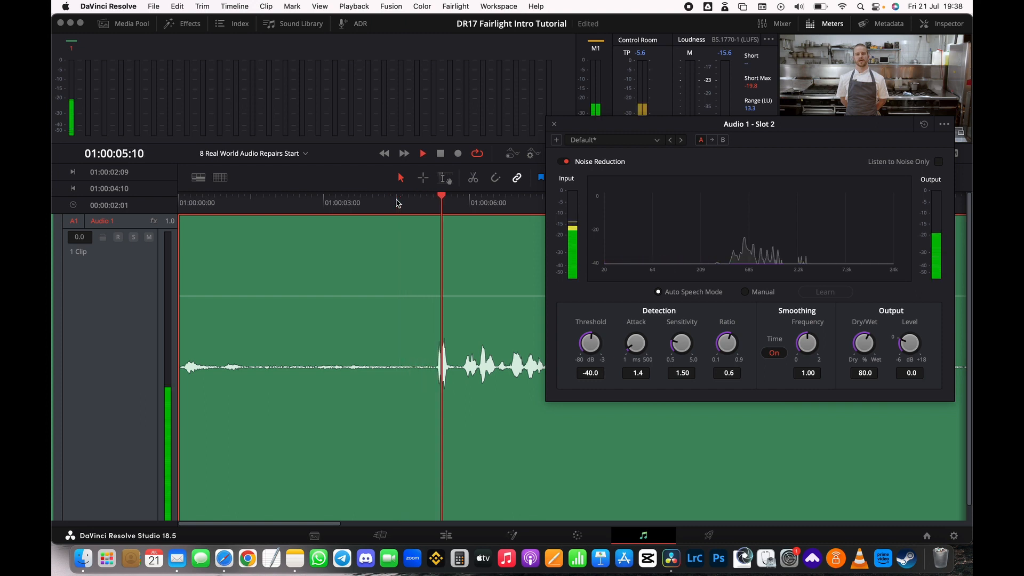
key(space)
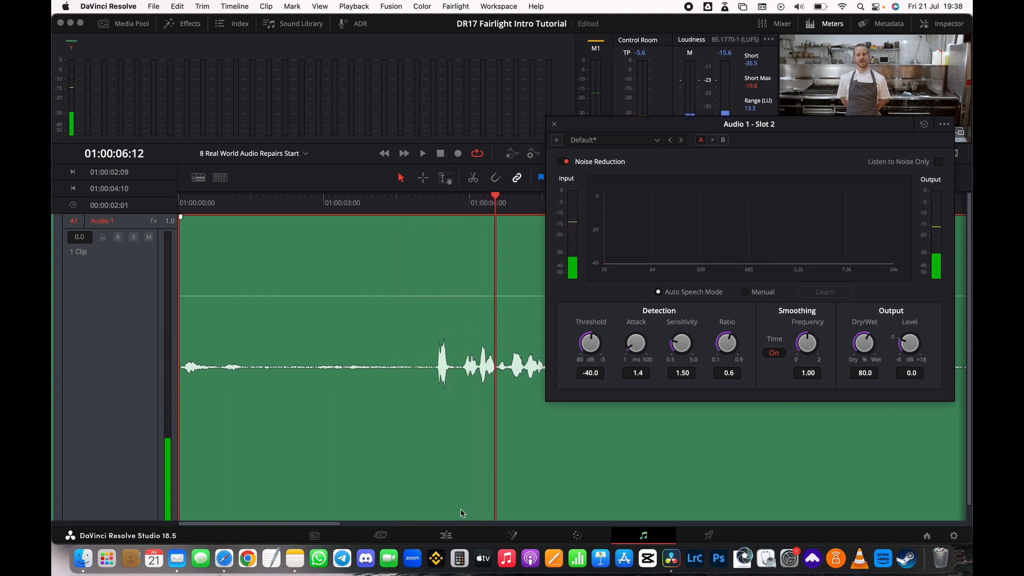
drag(323, 524, 358, 523)
drag(380, 296, 379, 298)
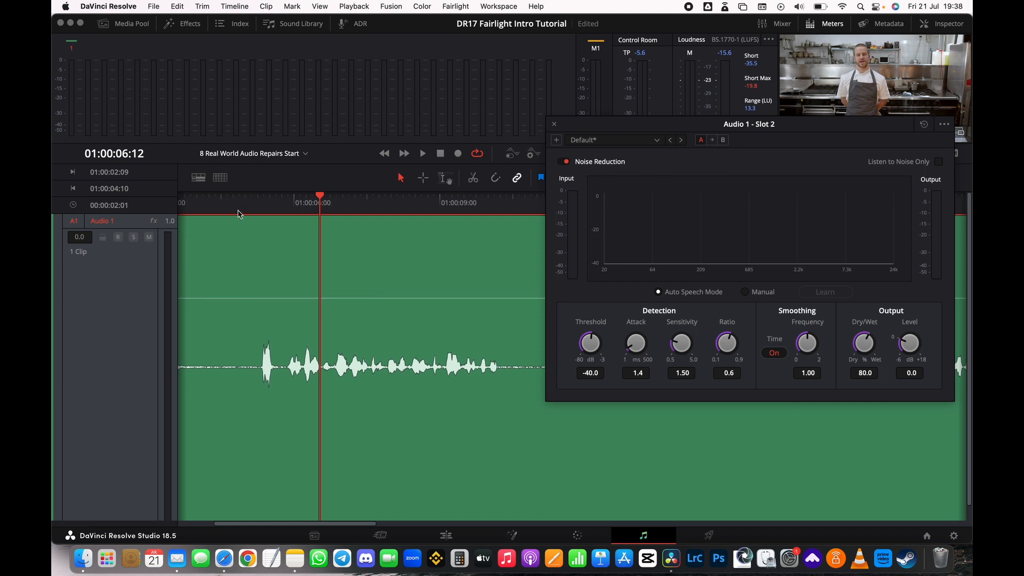
Compare the first dialogue phrase with Noise Reduction on and off, leave the effect disabled, and close its window.
click(229, 206)
key(space)
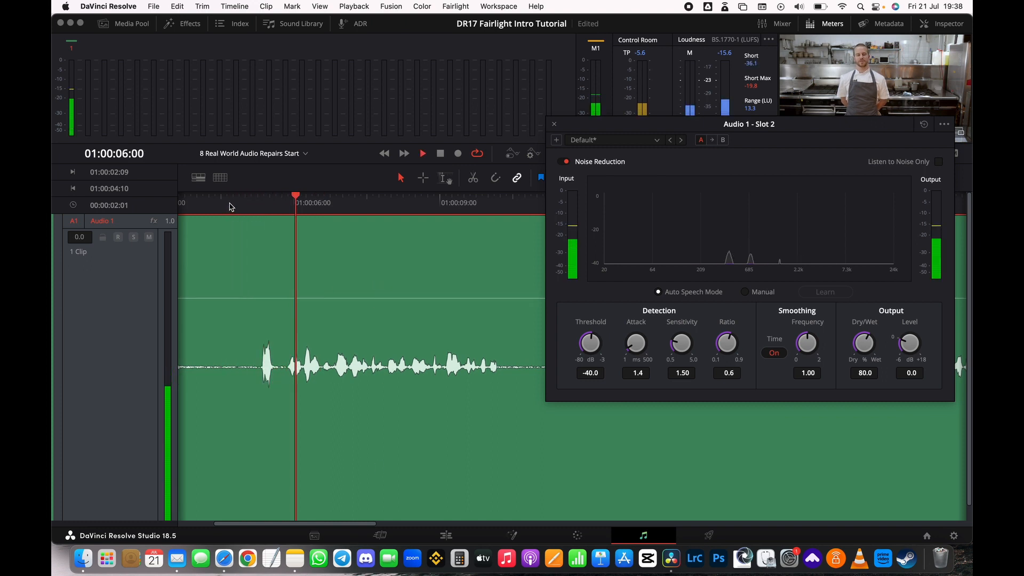
click(229, 206)
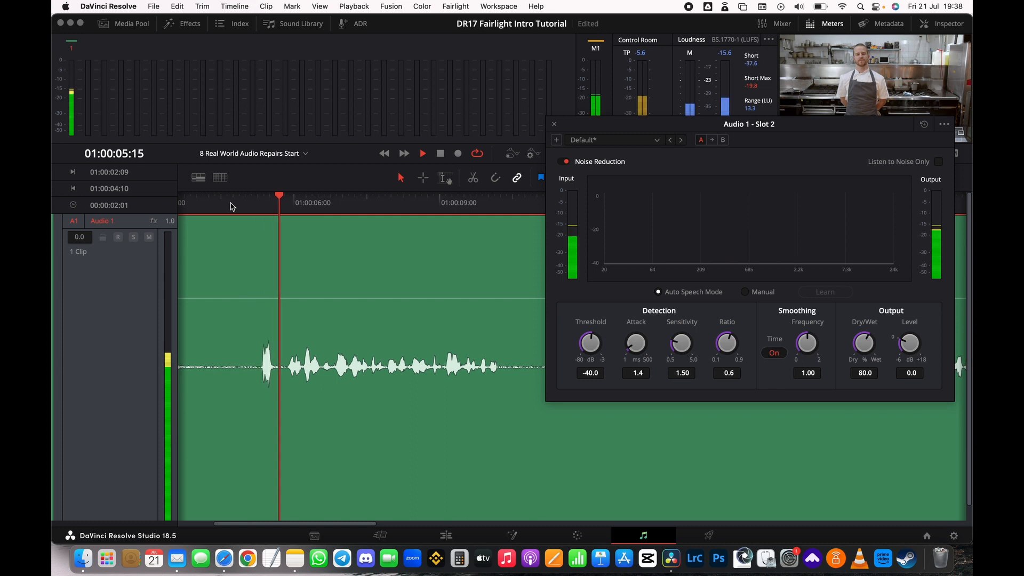
key(space)
click(565, 162)
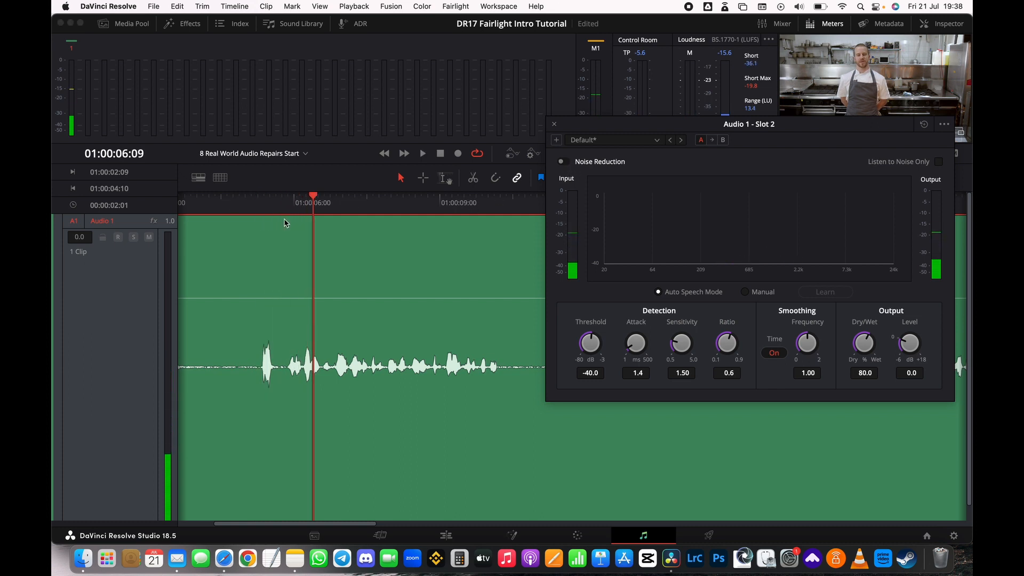
click(222, 206)
key(space)
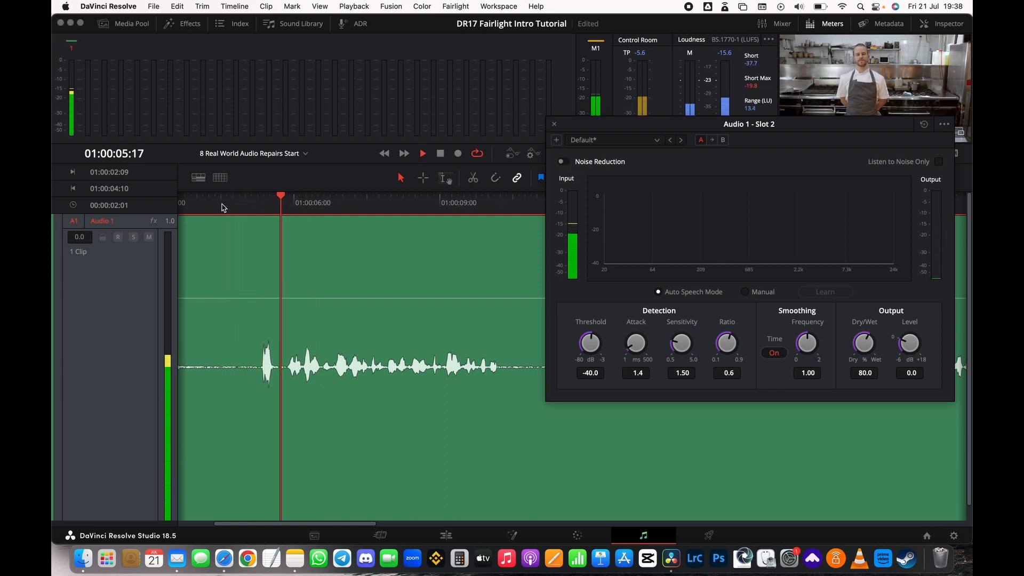
key(space)
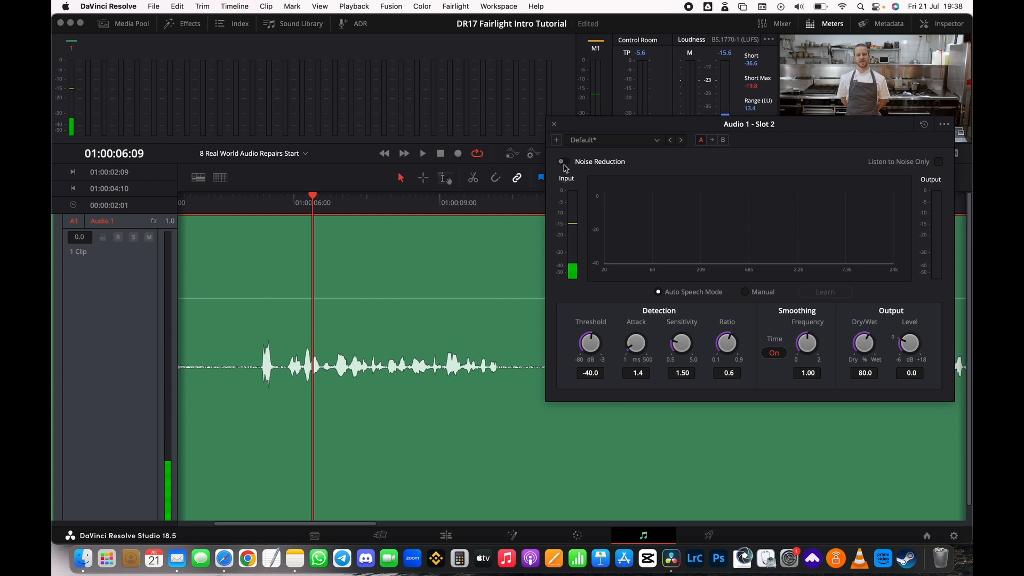
click(554, 123)
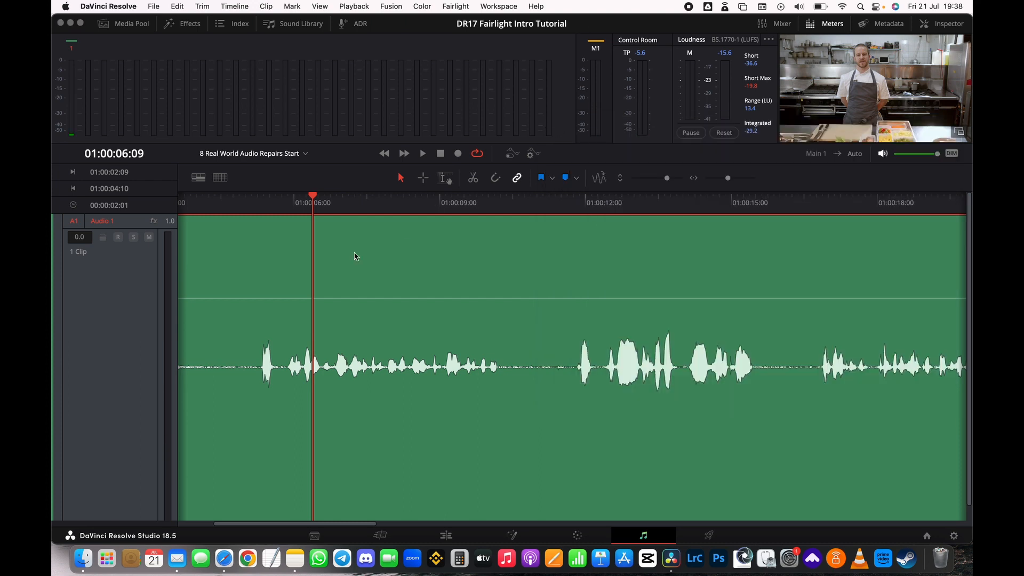
Show the Mixer, bypass the De-Hummer on Audio 1, and play the untreated dialogue from 01:00:04:11.
click(246, 212)
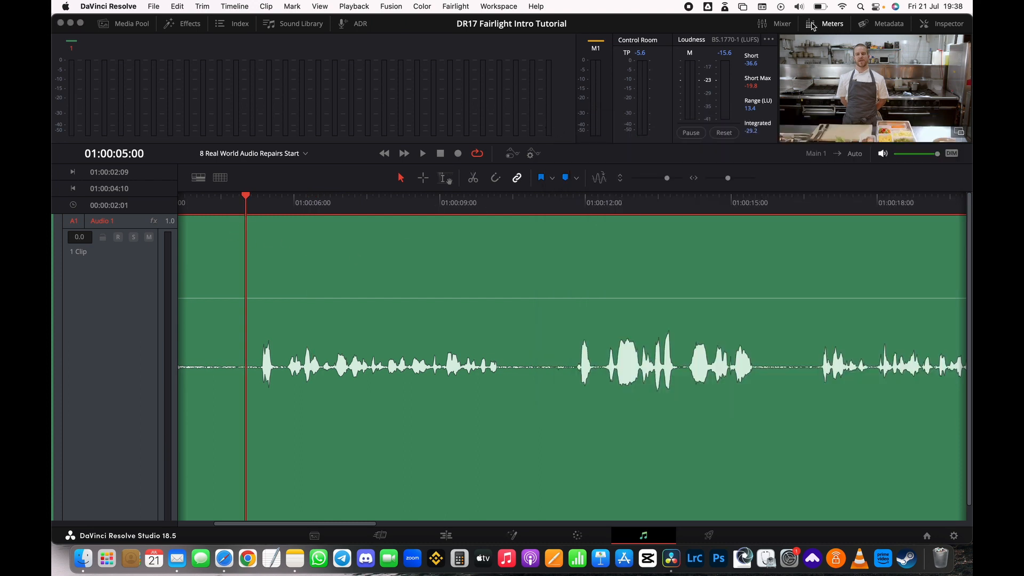
click(776, 23)
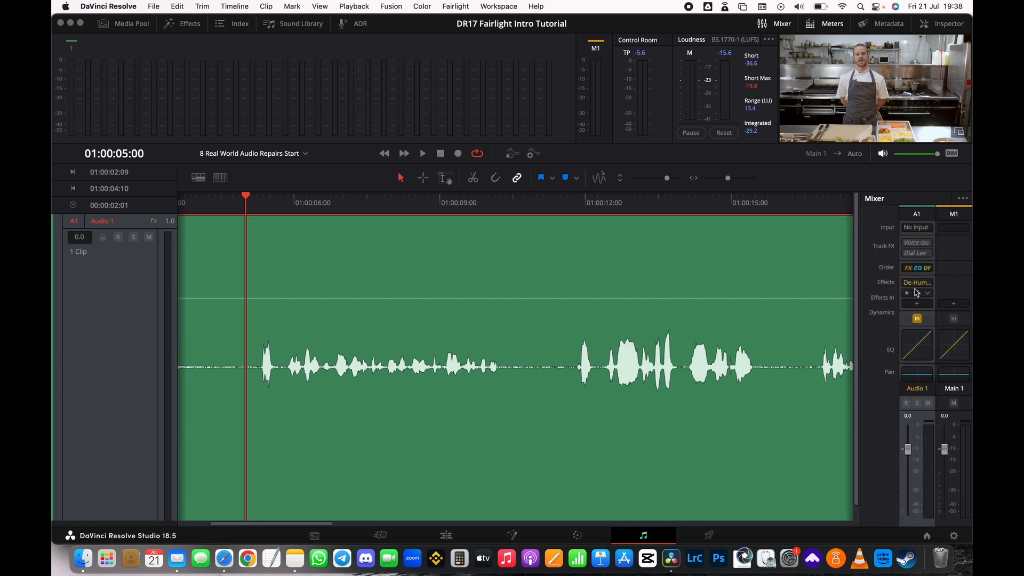
mouse_move(918, 284)
click(907, 283)
click(221, 206)
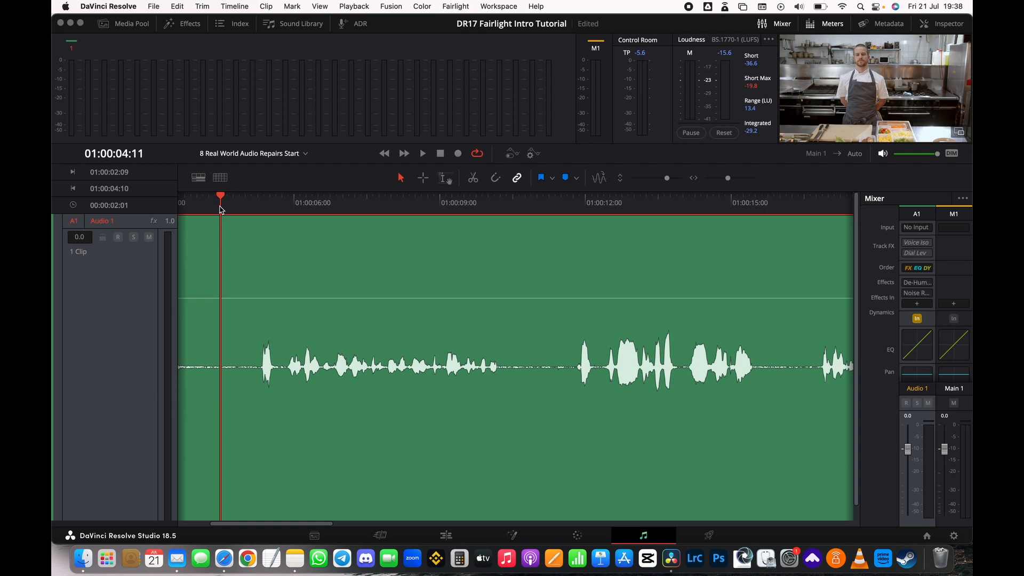
key(space)
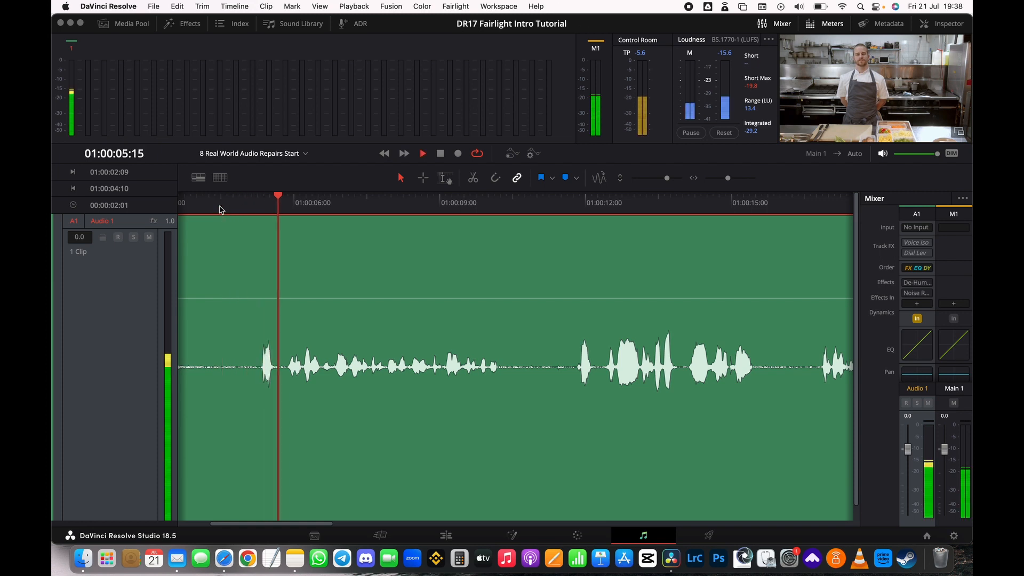
Re-enable De-Hummer and Noise Reduction on Audio 1, play the treated dialogue from 01:00:04:09, and save the project.
key(space)
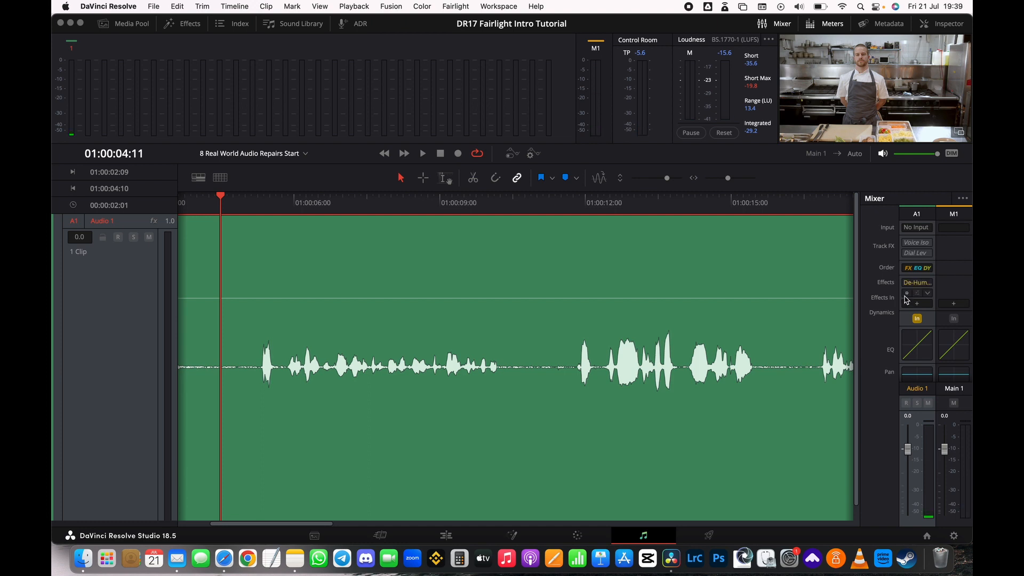
click(217, 202)
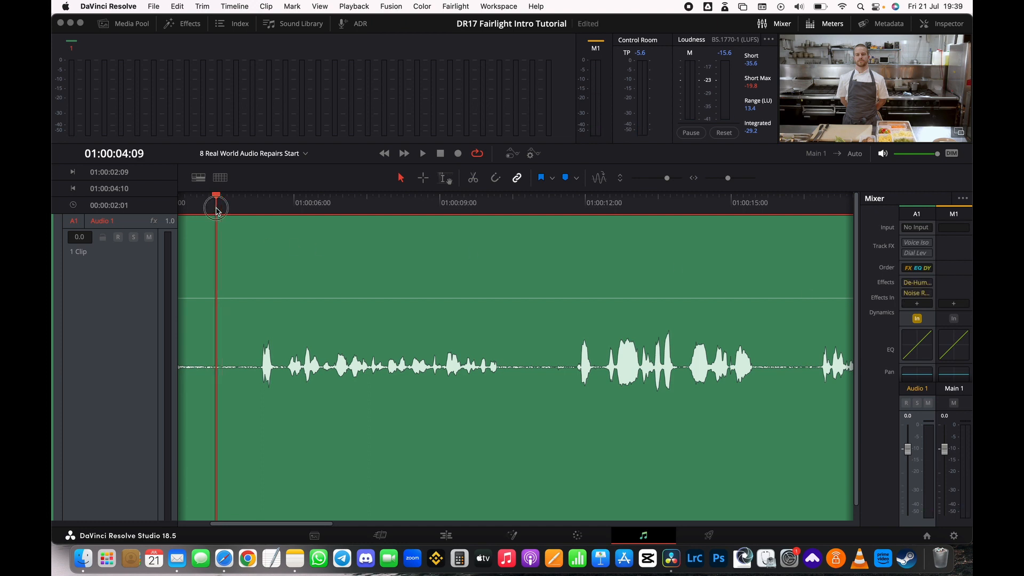
key(space)
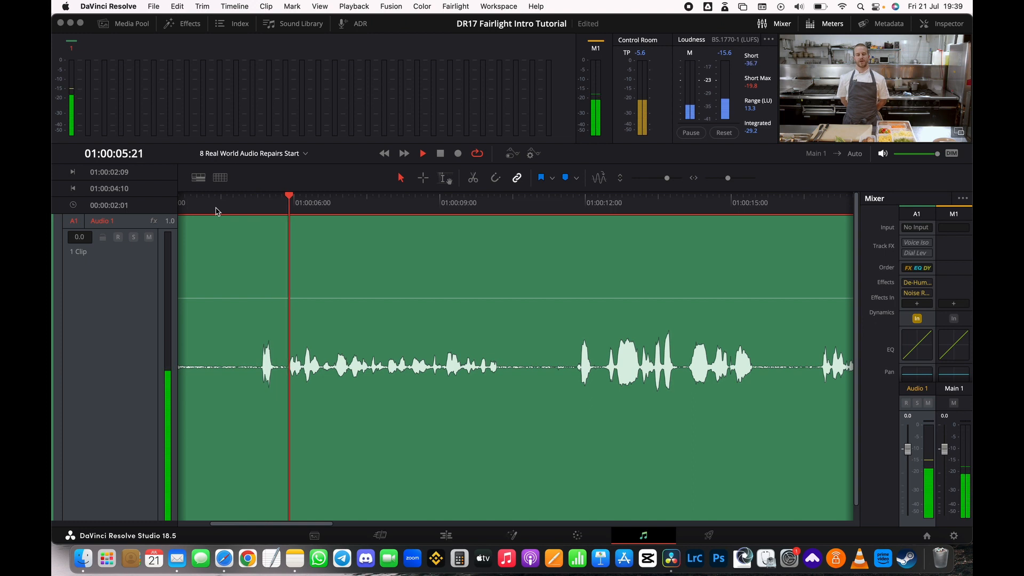
key(space)
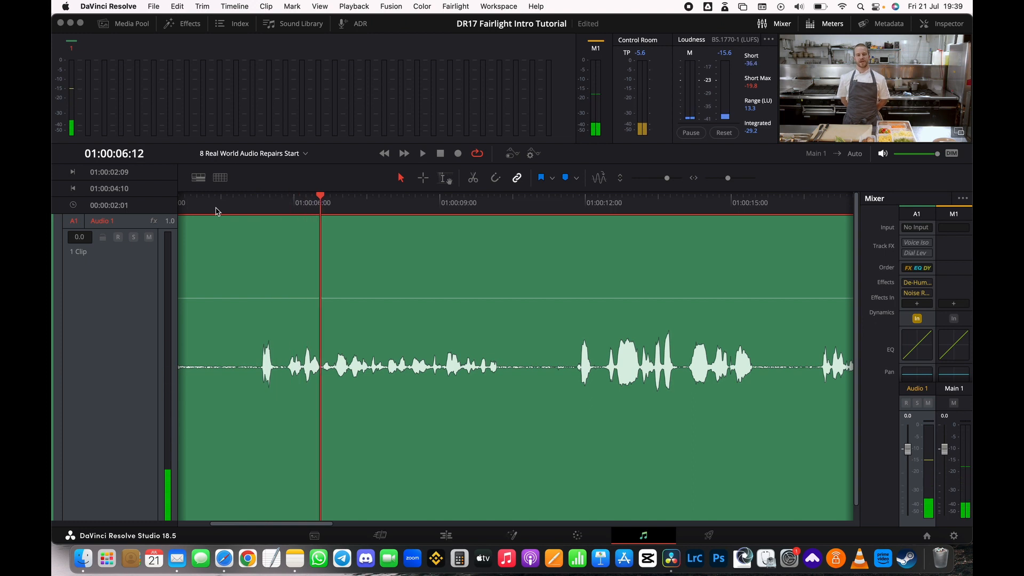
key(cmd+s)
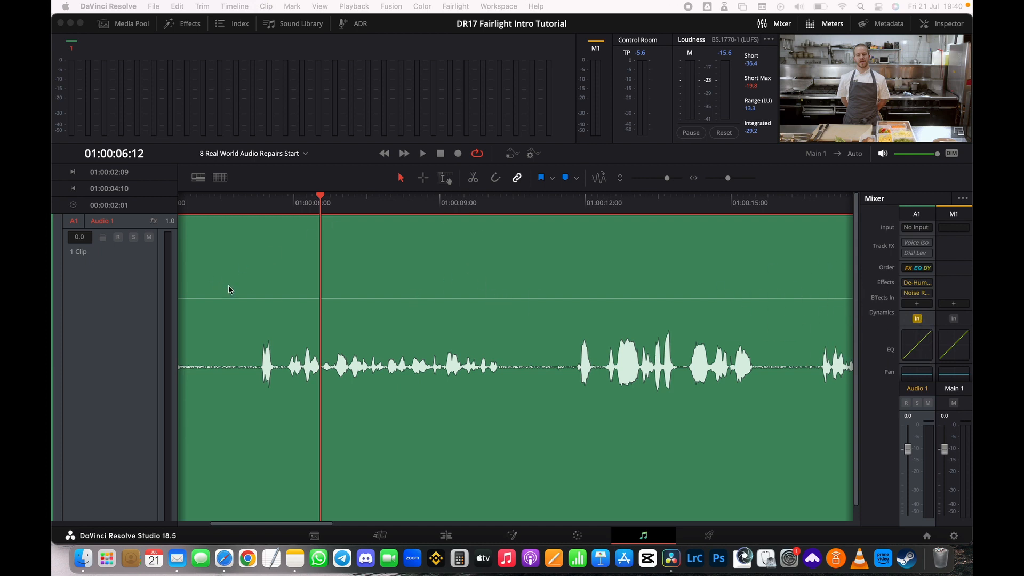
Reduce the height of Audio 1 and look through the commands available for the dialogue clip.
scroll(328, 320, down, 5)
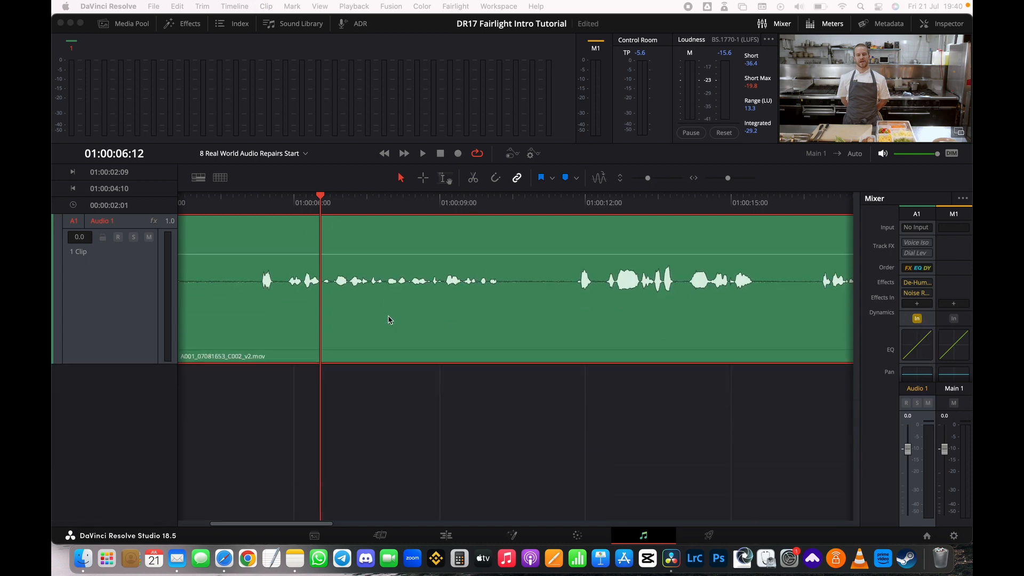
right_click(407, 282)
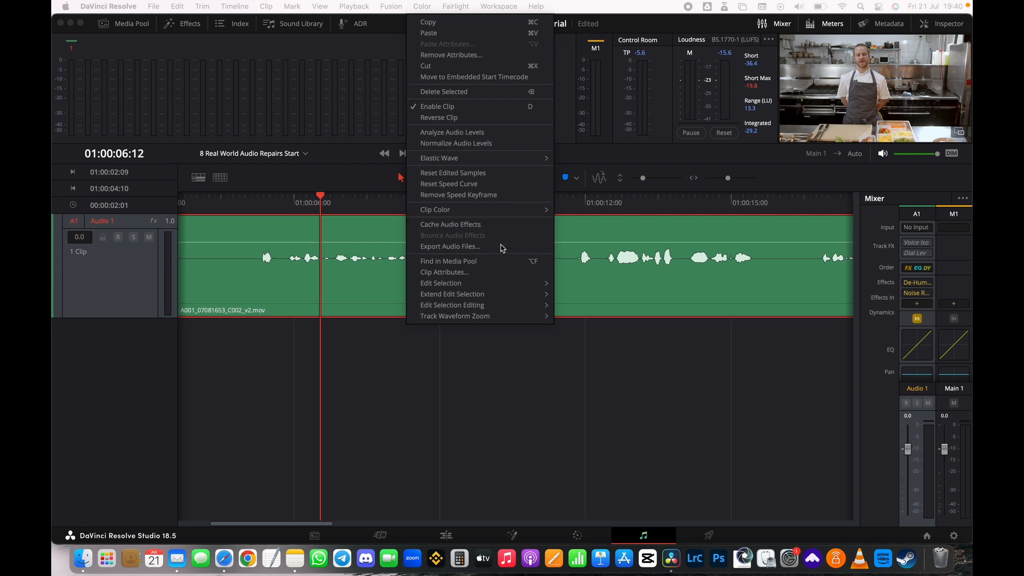
click(550, 397)
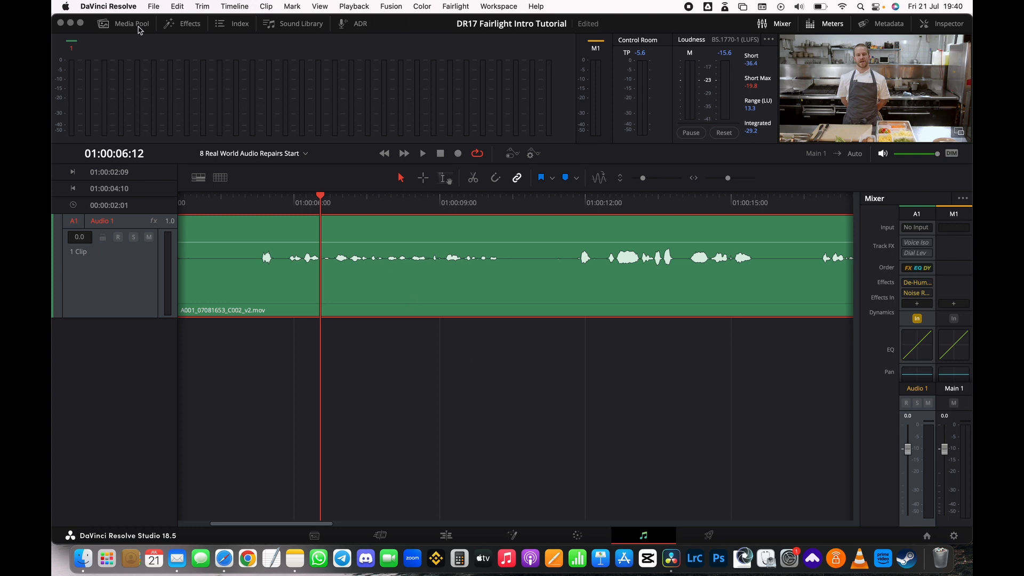
Open the 9 Fix Music Cue timeline and play the start of the music from 01:00:02:00.
click(137, 25)
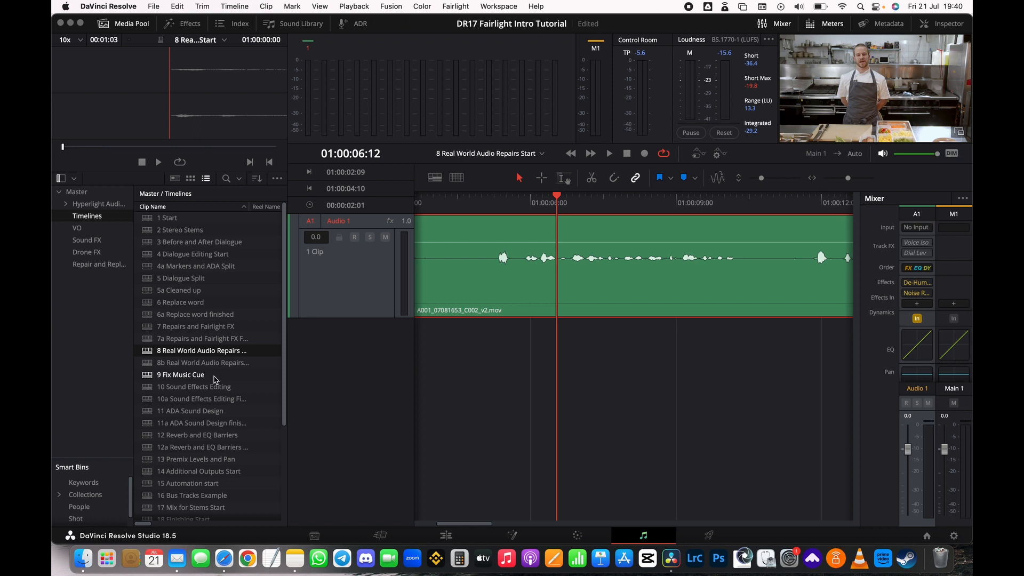
double_click(215, 377)
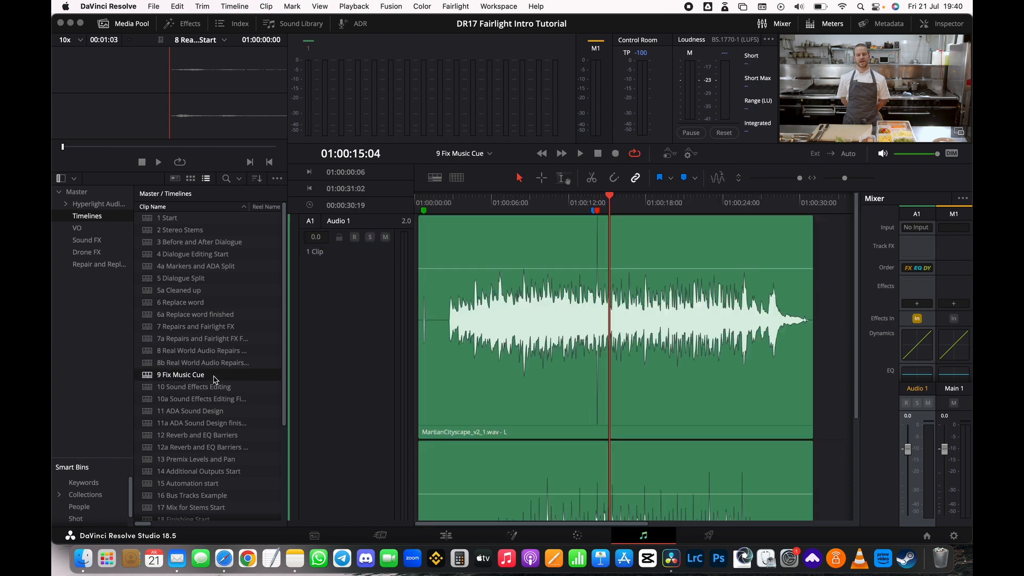
click(442, 206)
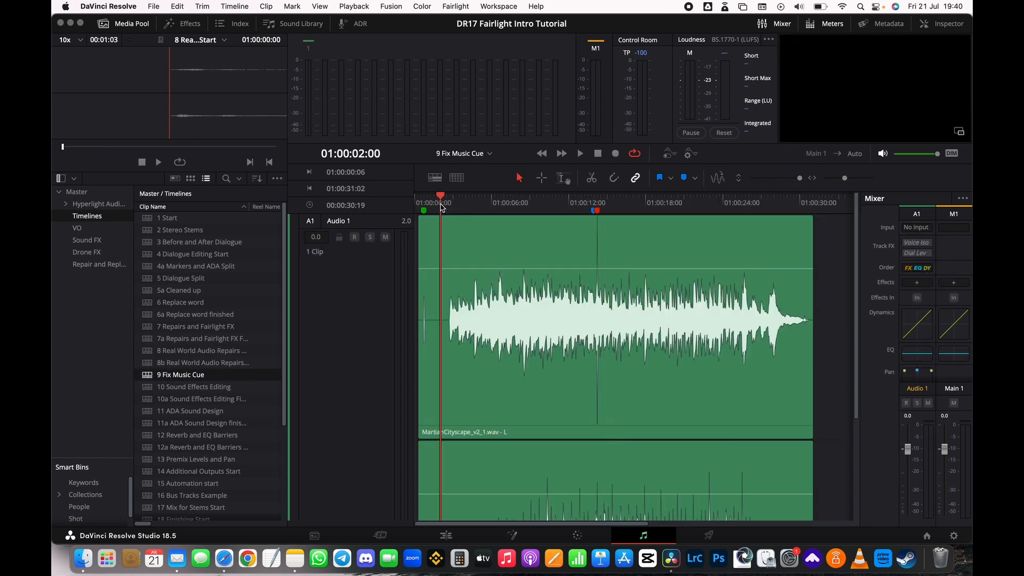
key(space)
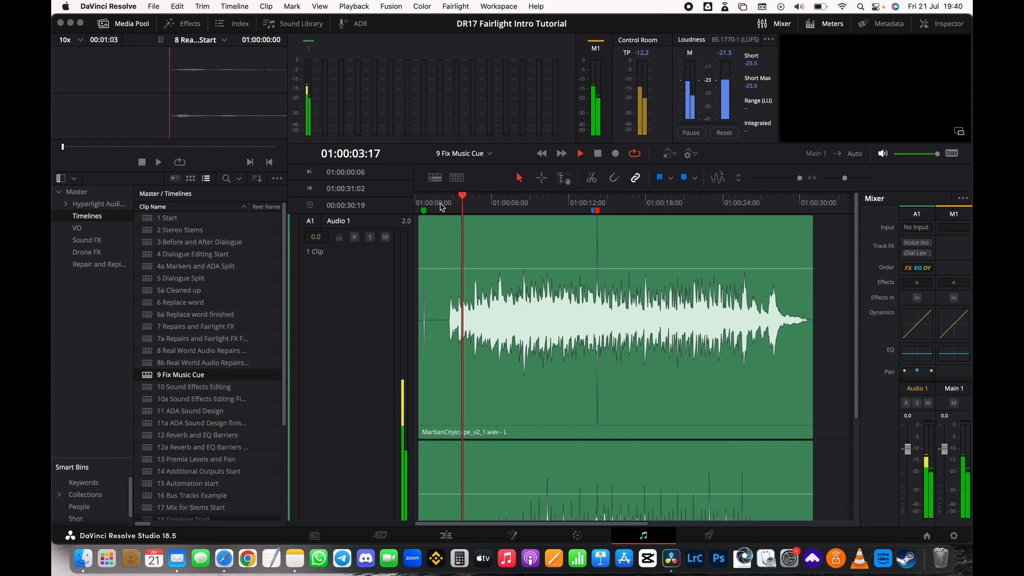
key(space)
Play the music repeatedly across the blue and red markers near 01:00:14:00 to hear the click.
click(585, 206)
key(space)
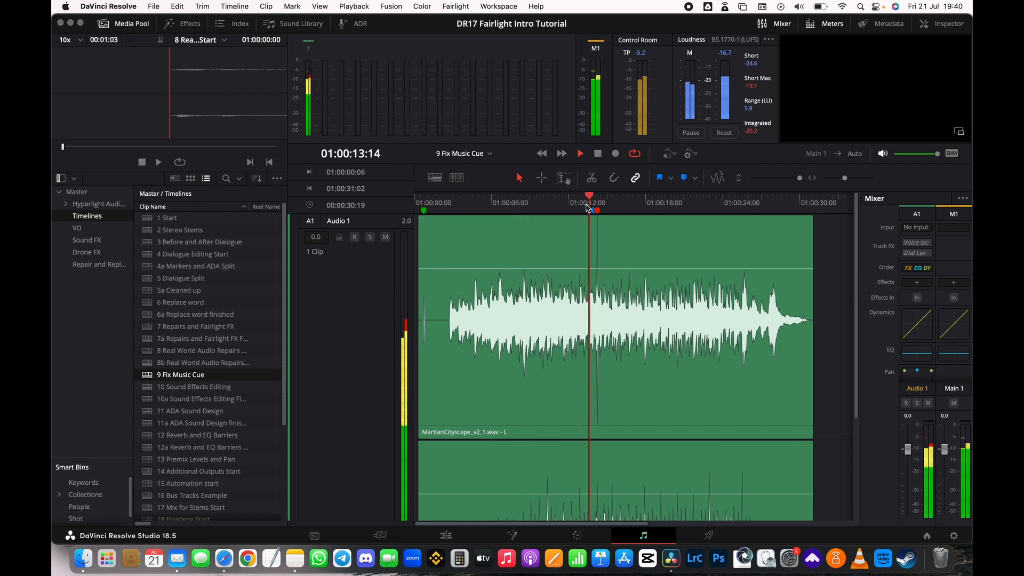
click(587, 207)
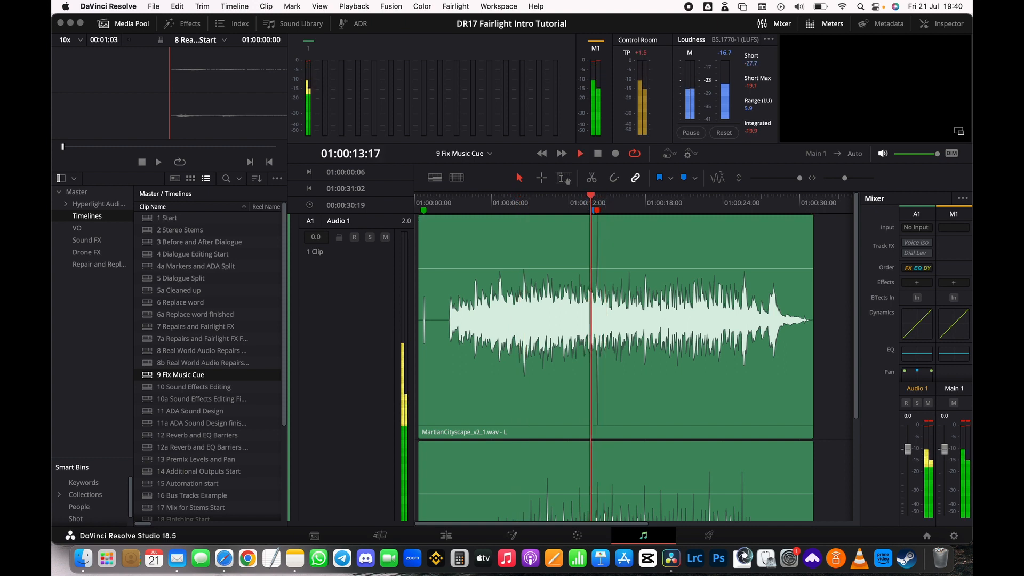
key(space)
click(590, 204)
key(space)
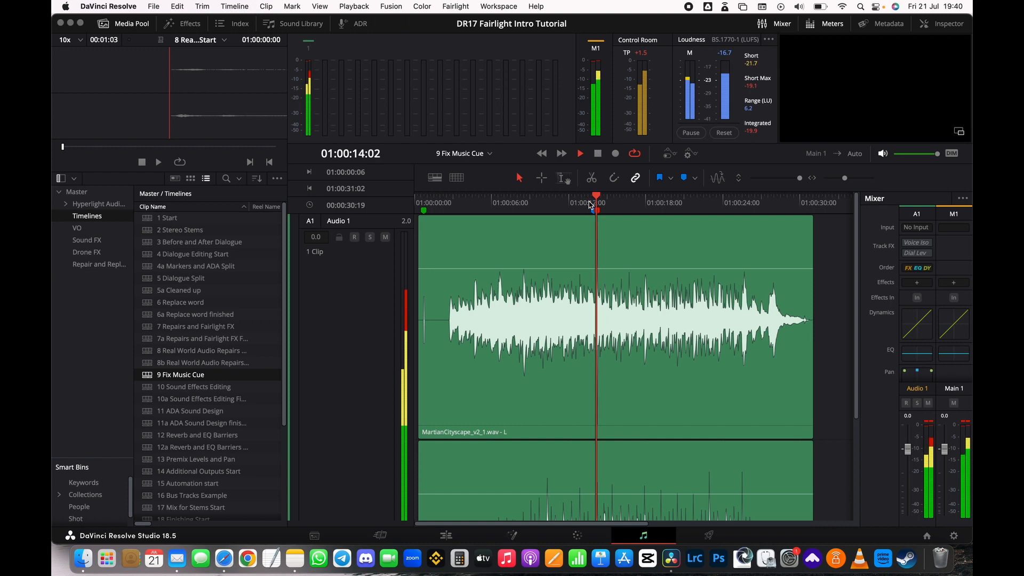
key(space)
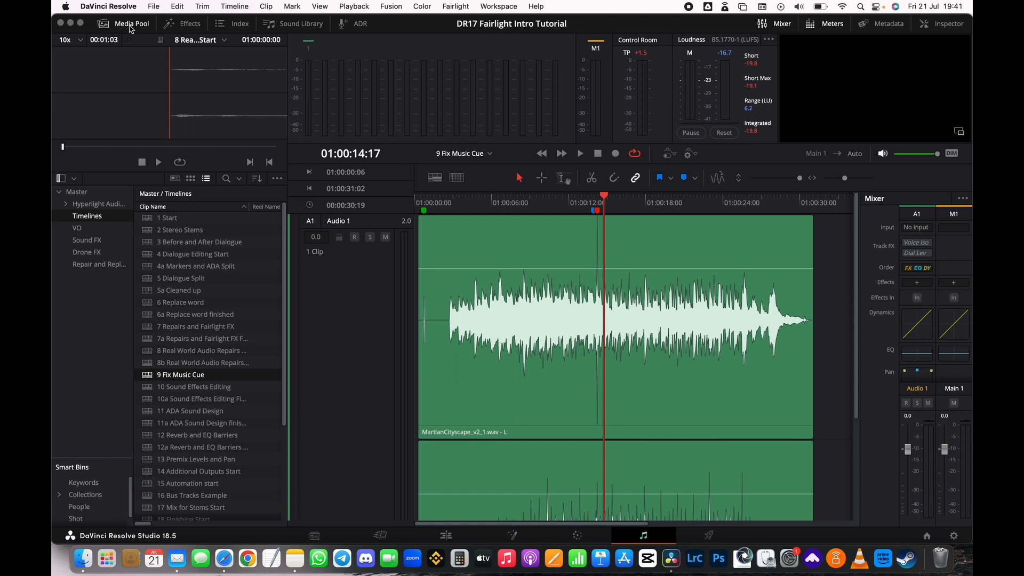
Hide the Media Pool and play the music leading up to the click from about 01:00:12:20.
click(130, 25)
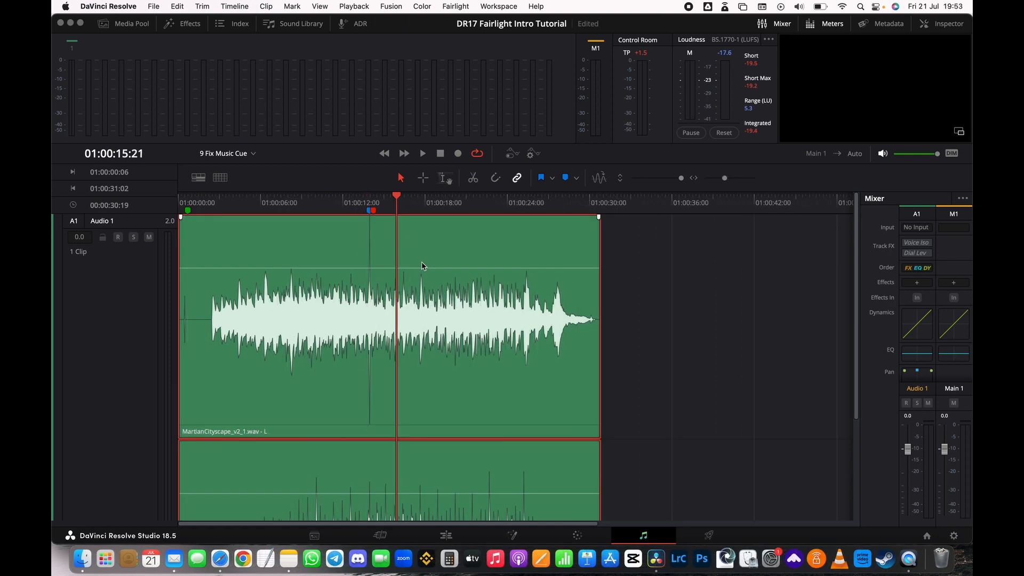
click(356, 203)
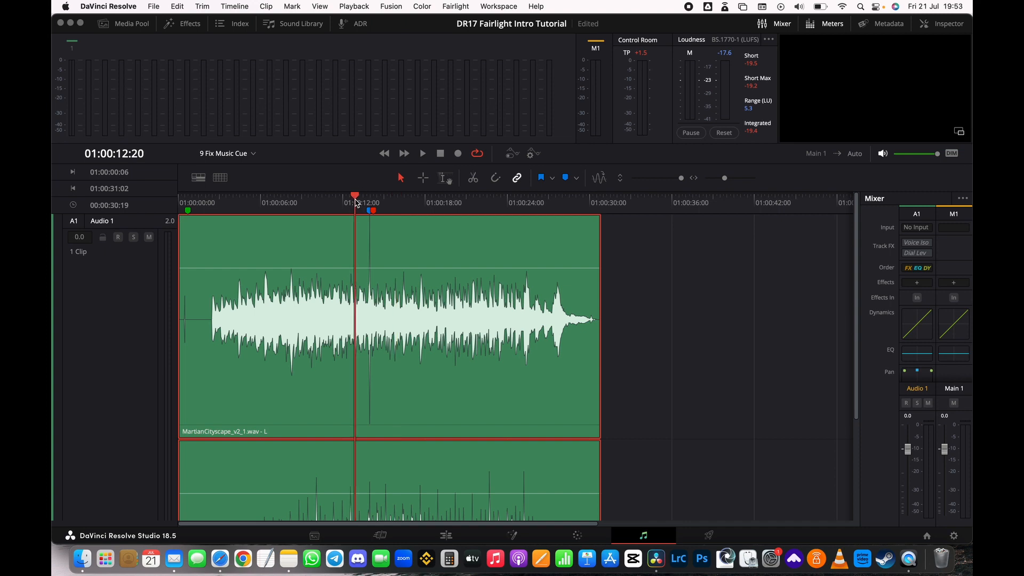
key(space)
click(355, 203)
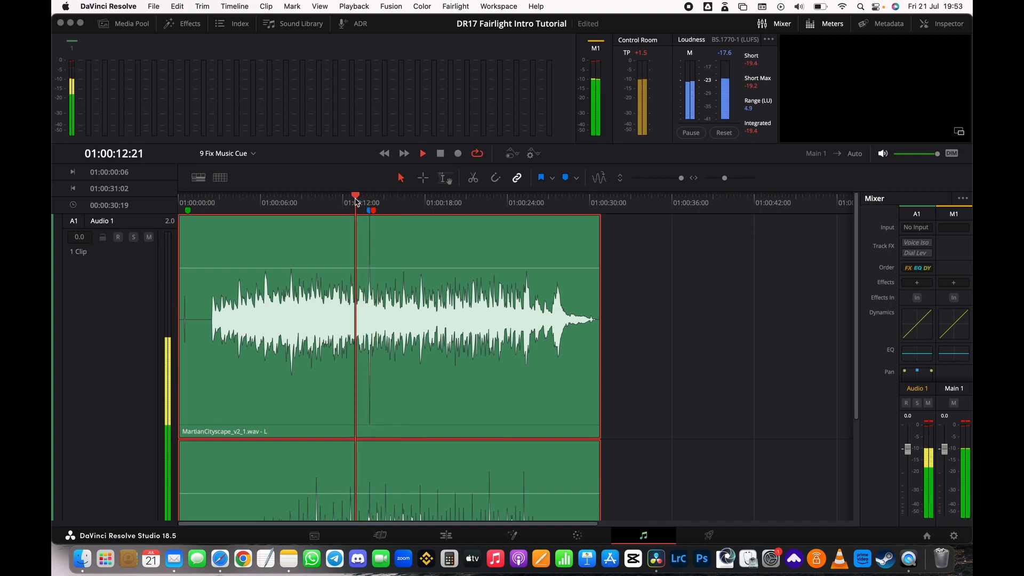
key(space)
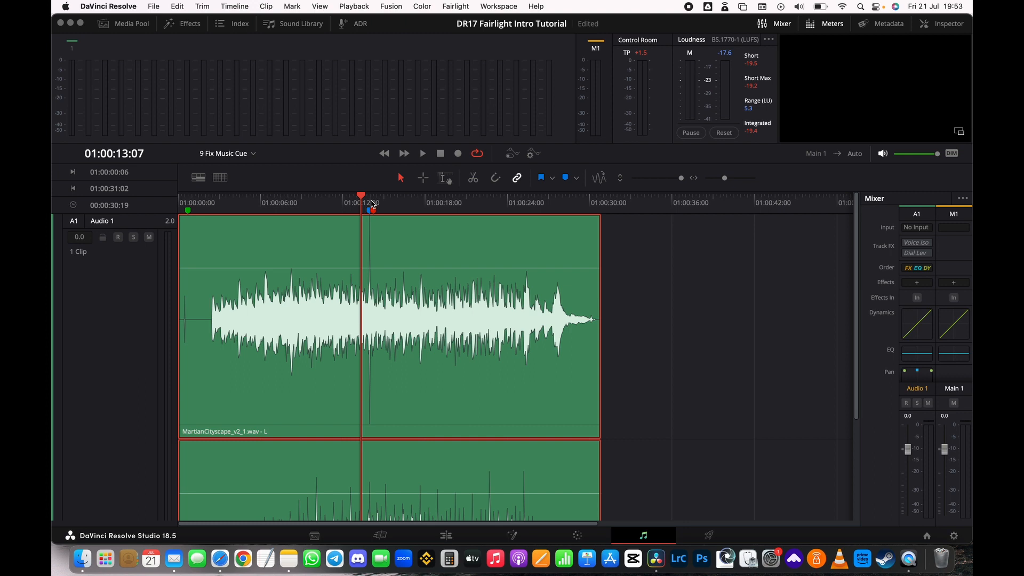
Redraw the click at 01:00:13:22 as a nearly flat line at sample level in the left and right channels of MartianCityscape_v2_1.wav.
click(371, 204)
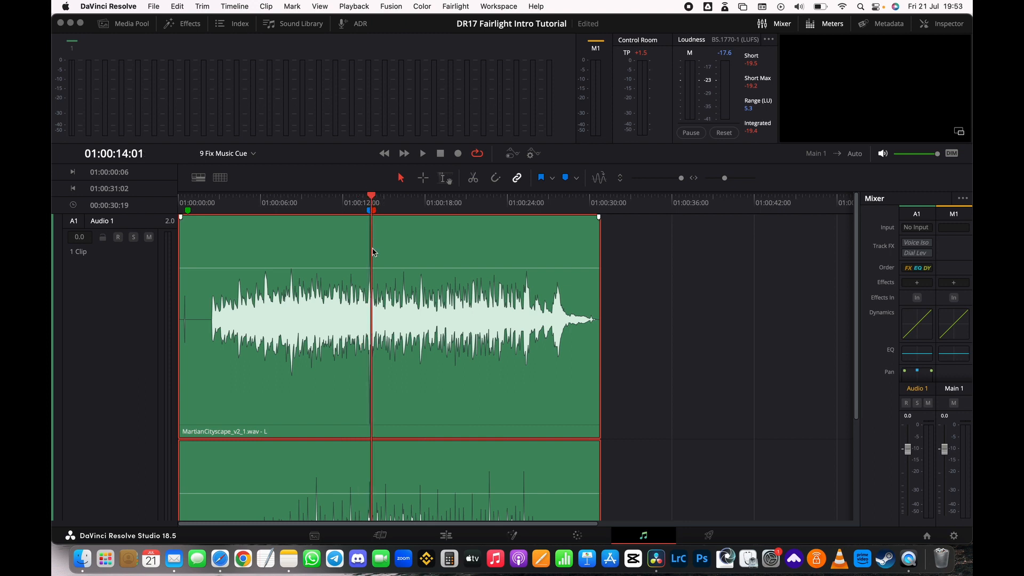
scroll(388, 265, up, 6)
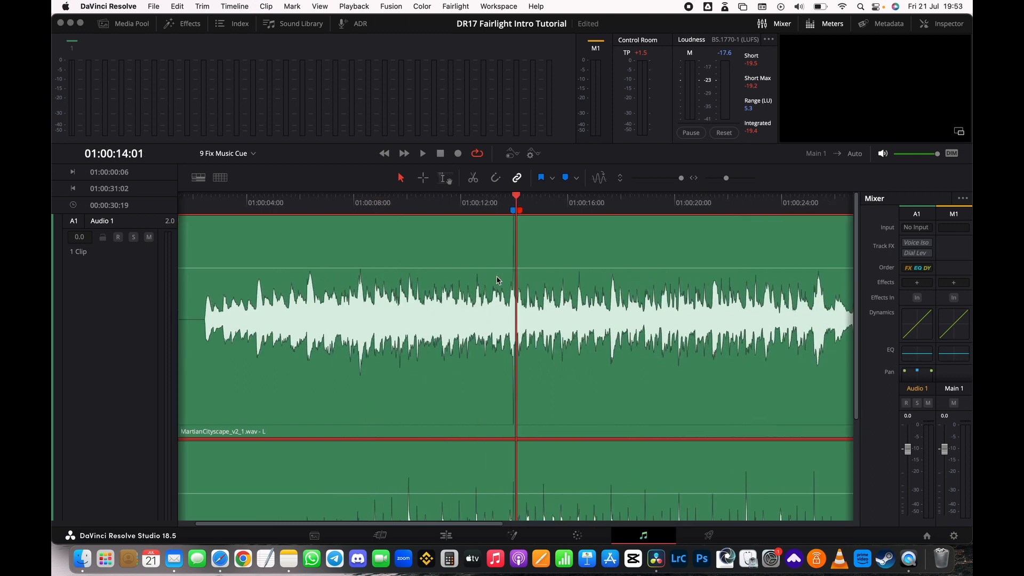
scroll(515, 283, up, 2)
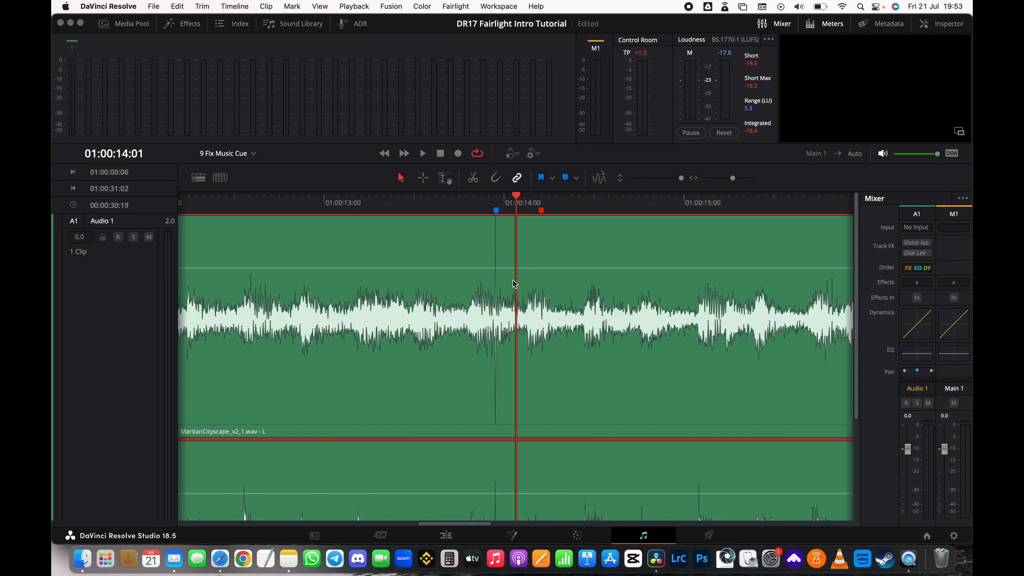
click(484, 201)
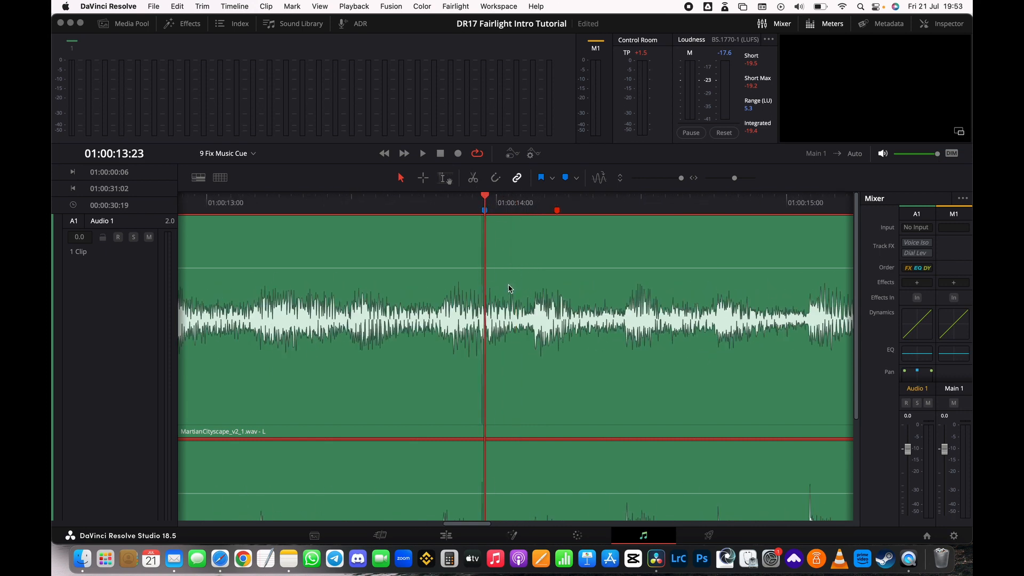
scroll(515, 291, up, 1)
scroll(515, 290, up, 5)
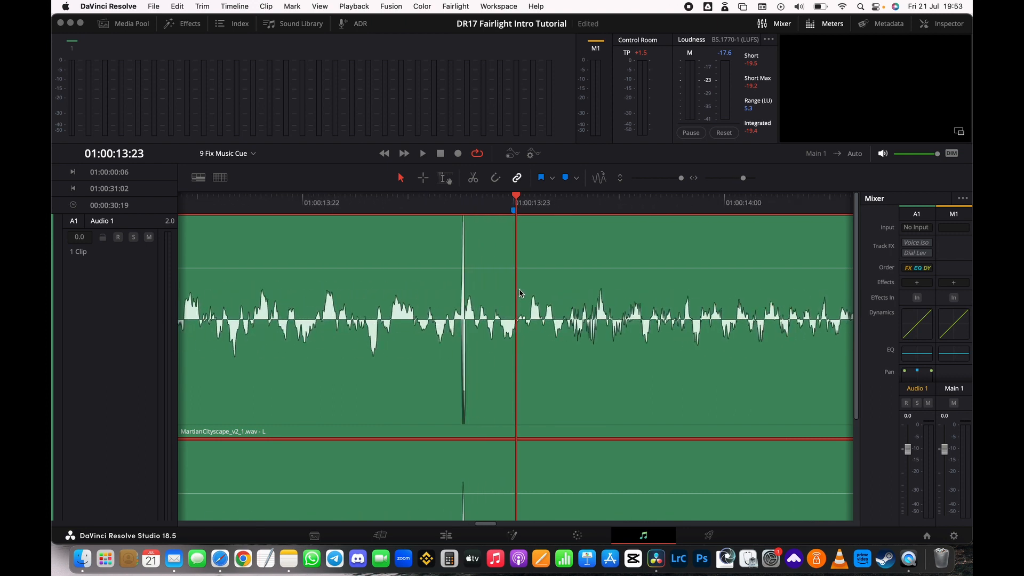
click(460, 203)
scroll(534, 289, up, 3)
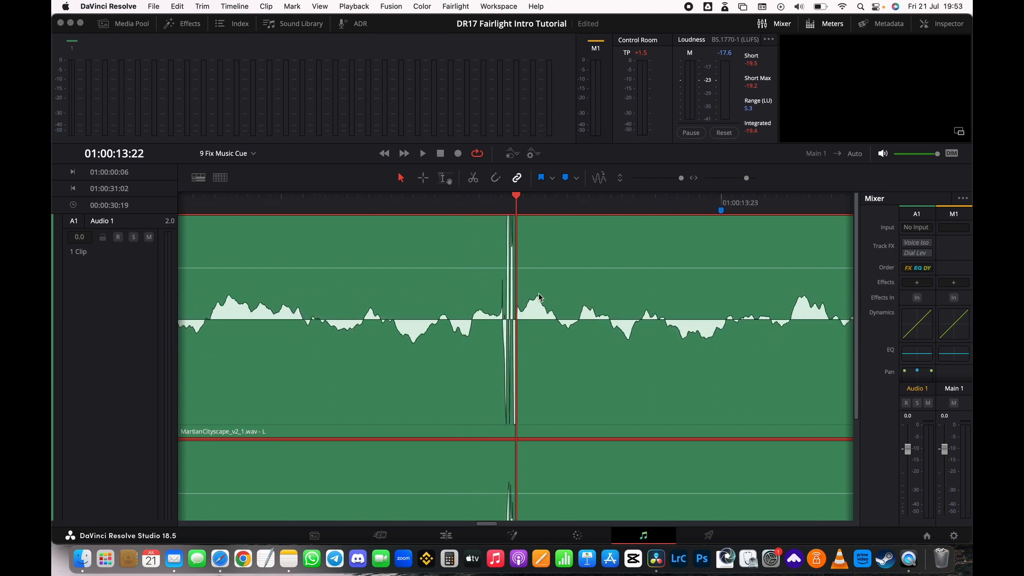
scroll(550, 305, up, 3)
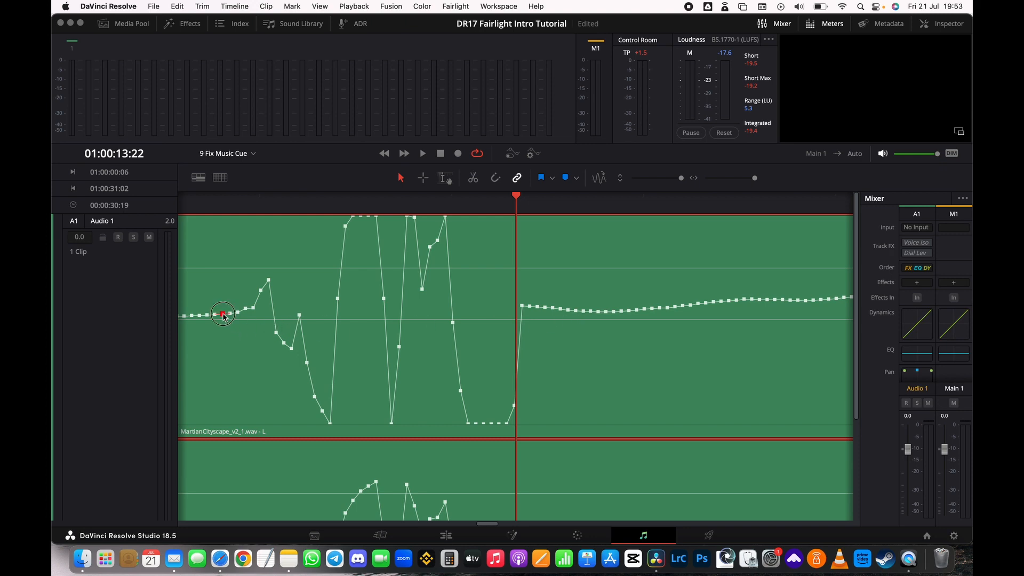
drag(224, 315, 616, 315)
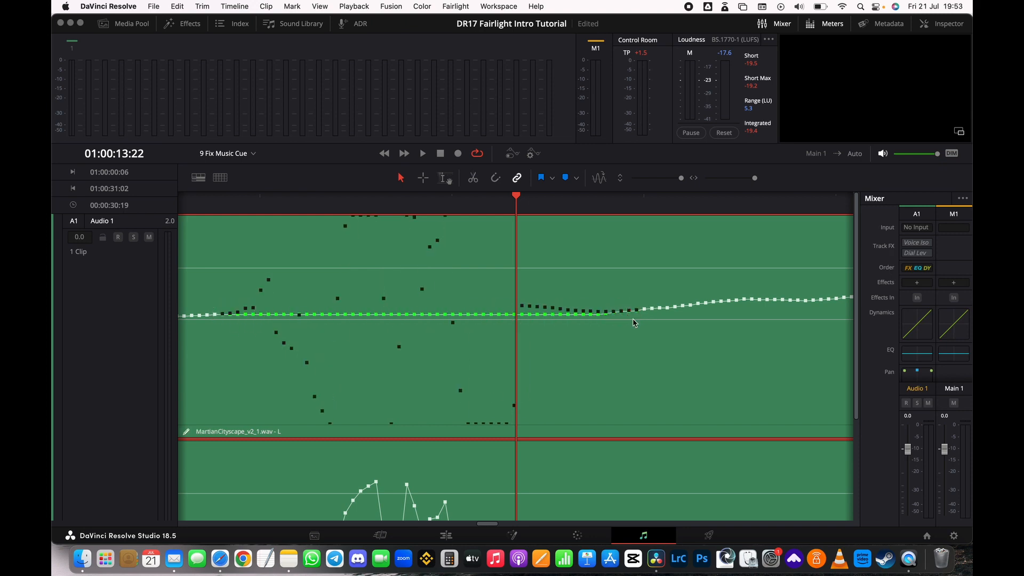
scroll(420, 427, down, 3)
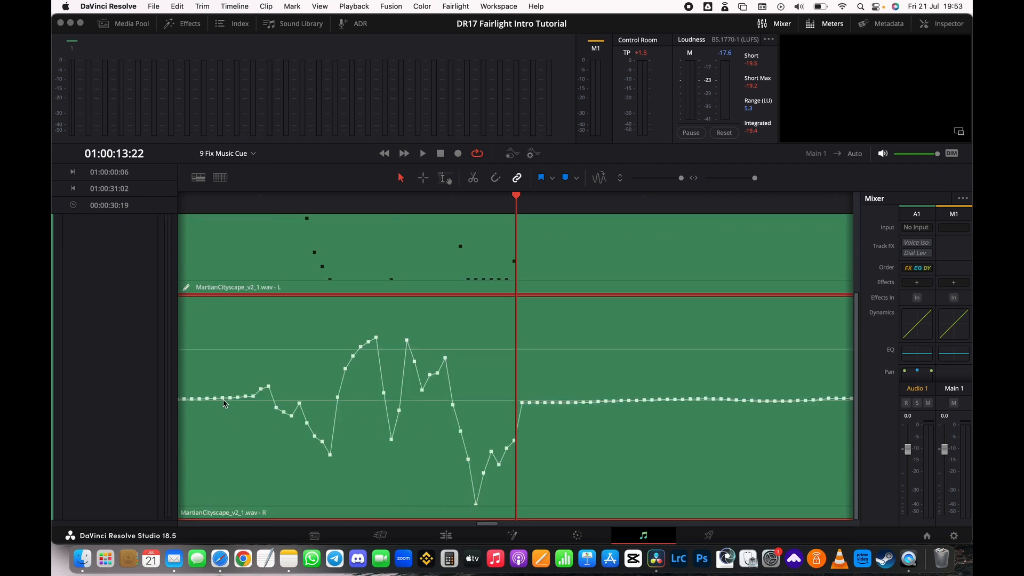
drag(223, 399, 598, 400)
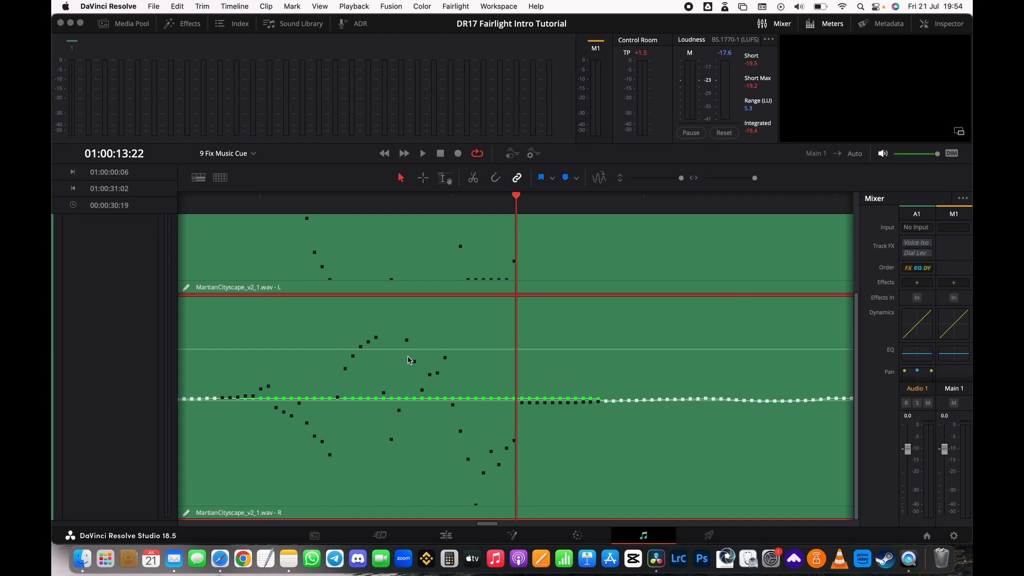
Play the repaired passage of the music from just before the blue marker to check the click repair.
scroll(409, 359, down, 10)
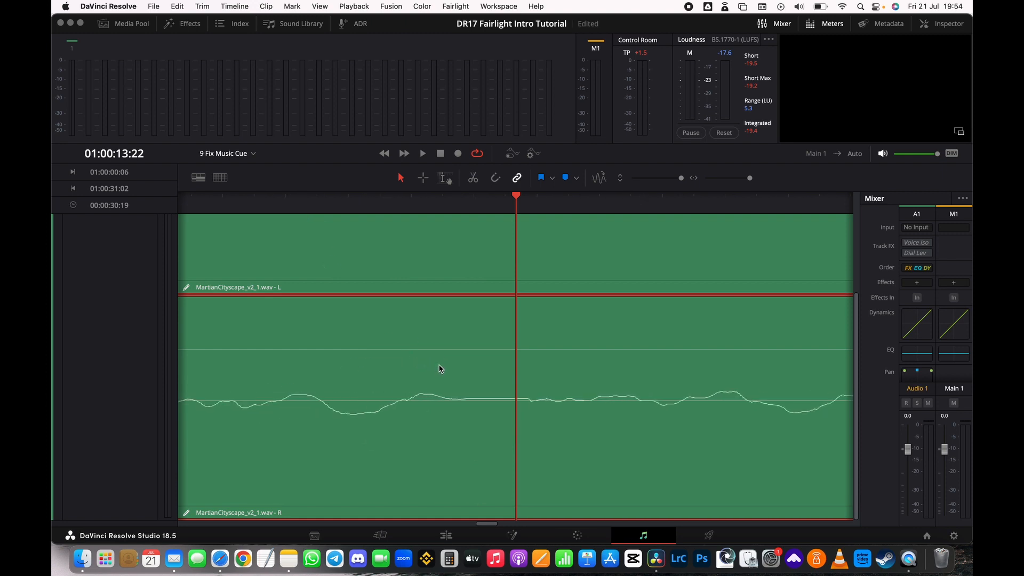
scroll(451, 365, down, 10)
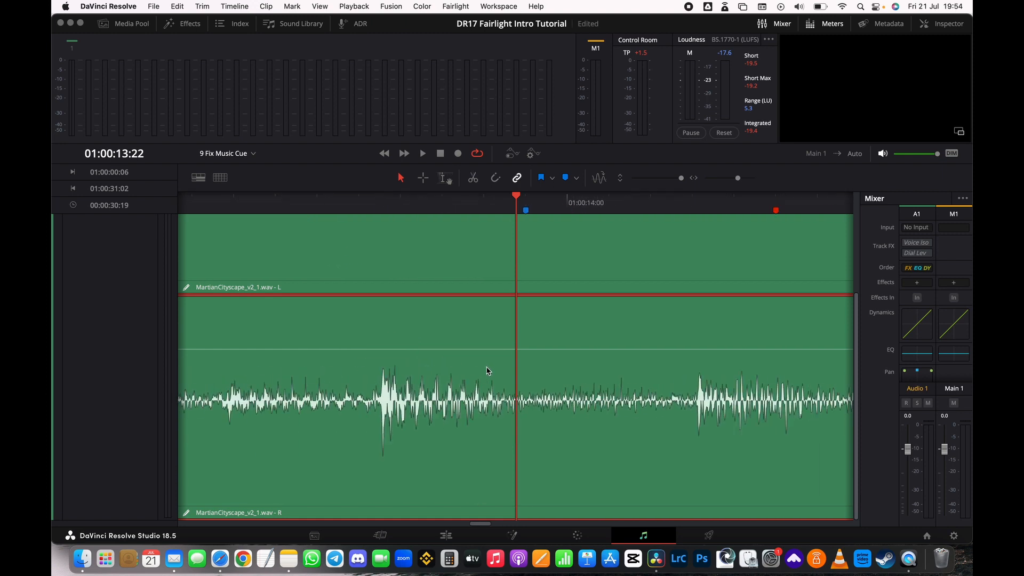
scroll(486, 373, down, 8)
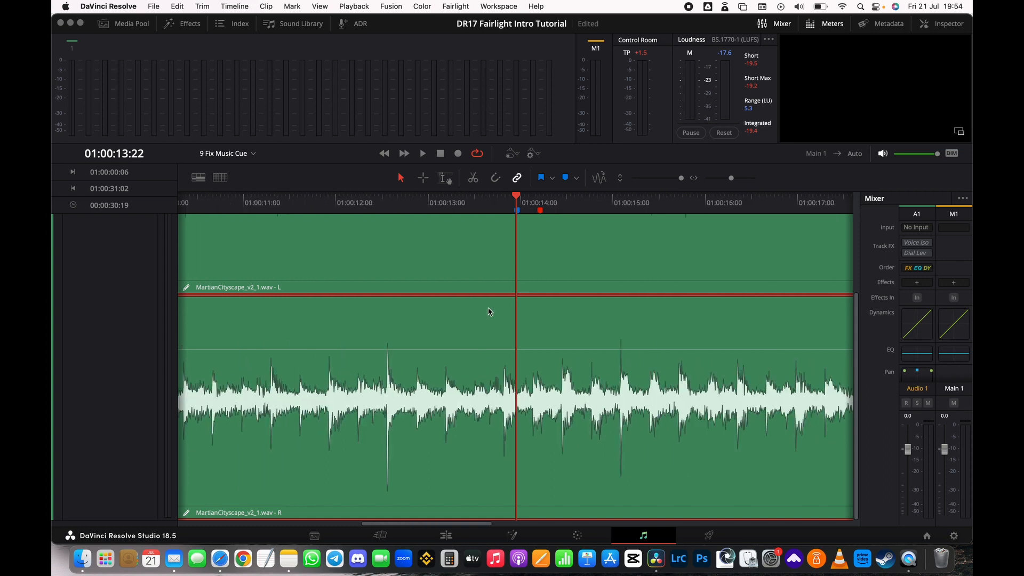
click(506, 207)
key(space)
click(505, 207)
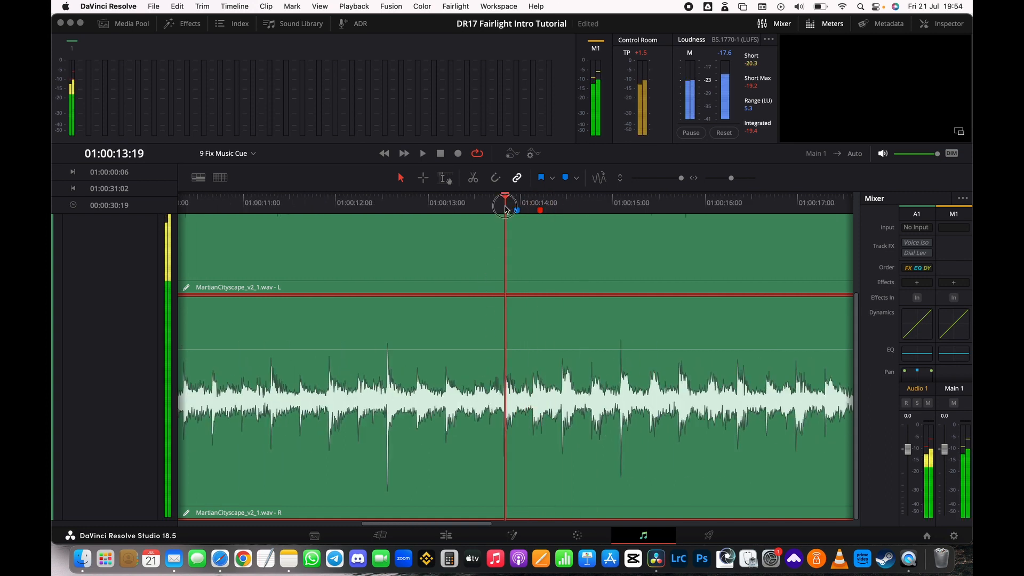
click(505, 207)
click(470, 207)
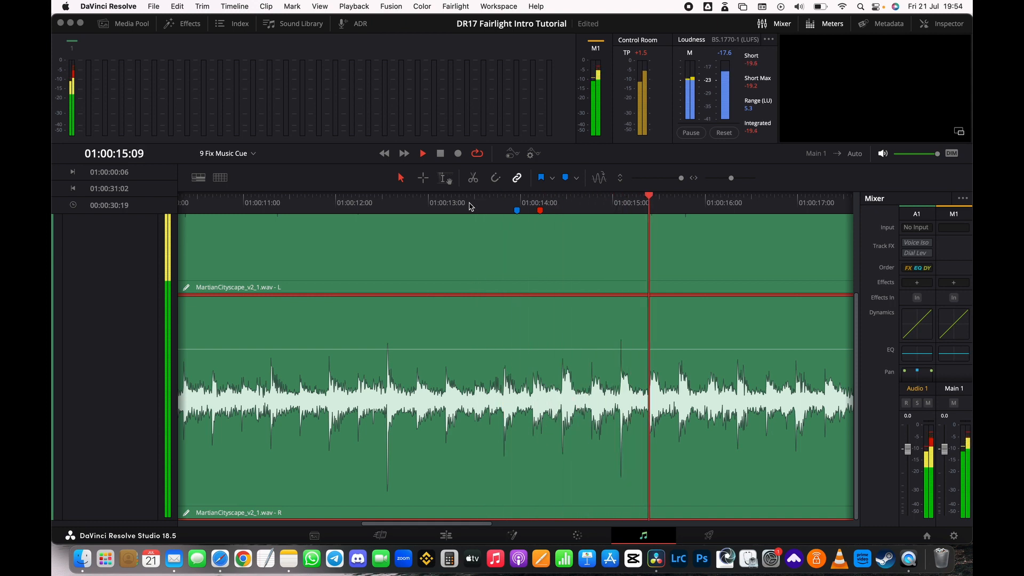
Stop playback and reset the edited samples of the MartianCityscape_v2_1.wav clip to bring back its original waveform.
key(space)
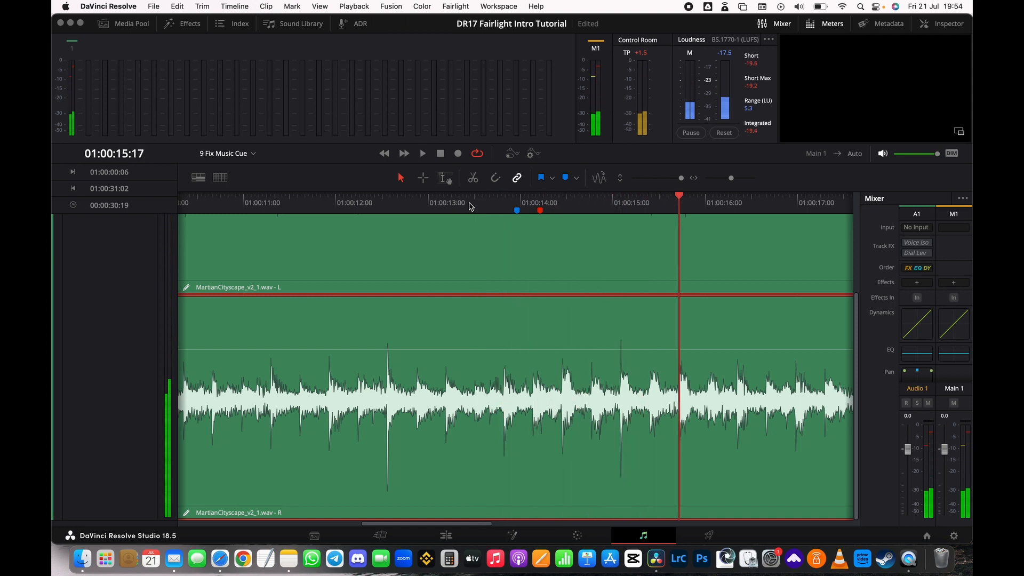
scroll(514, 299, up, 3)
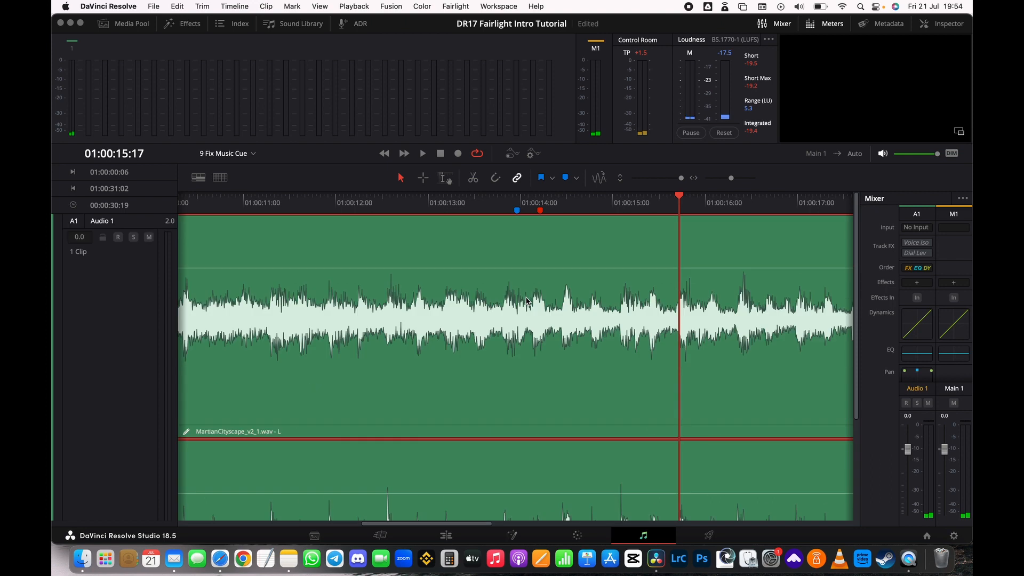
right_click(539, 260)
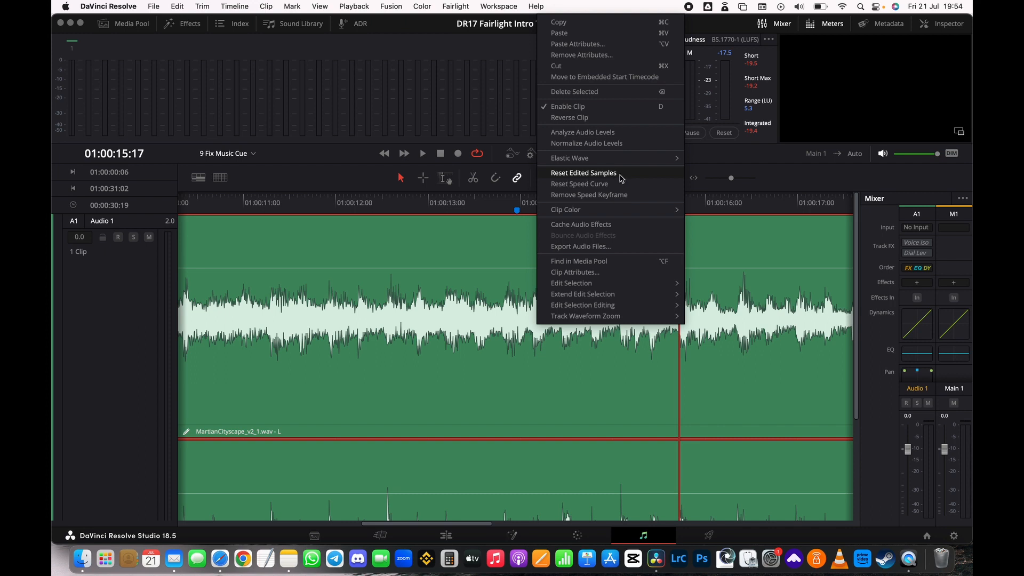
click(515, 310)
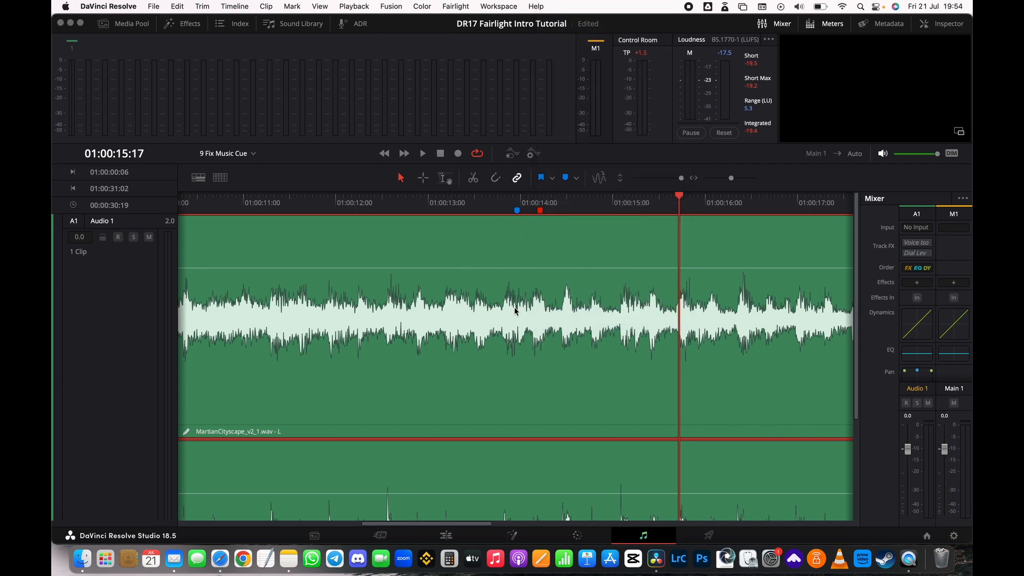
drag(469, 524, 502, 524)
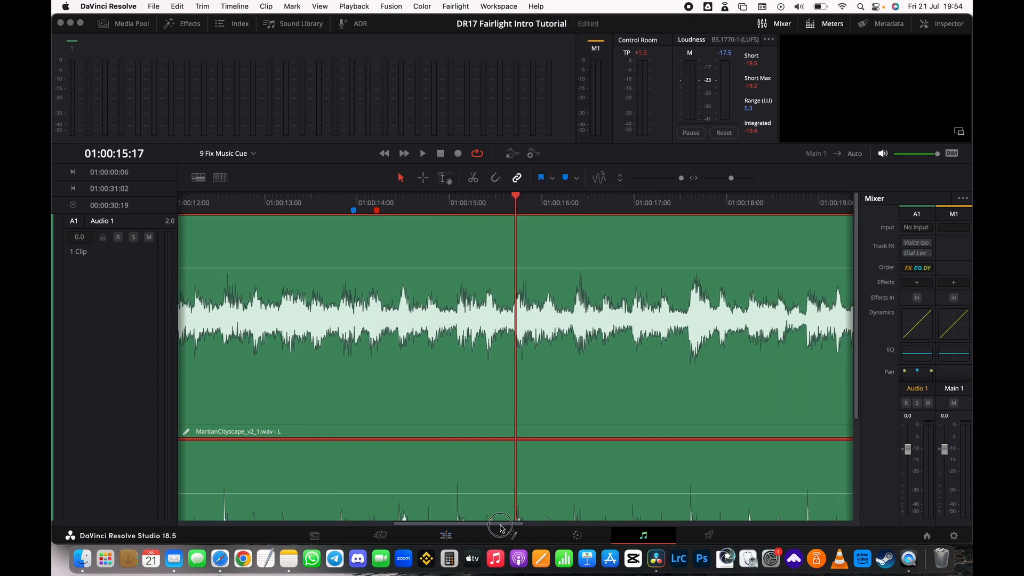
right_click(548, 254)
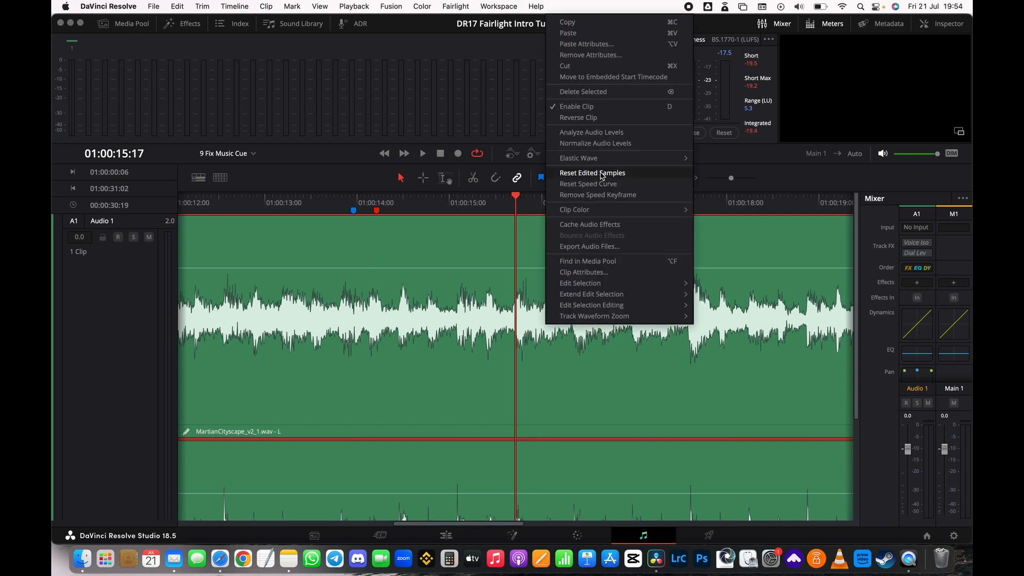
click(602, 176)
Play the music from about half a second before the blue marker past the red marker to hear the restored click.
click(307, 203)
key(space)
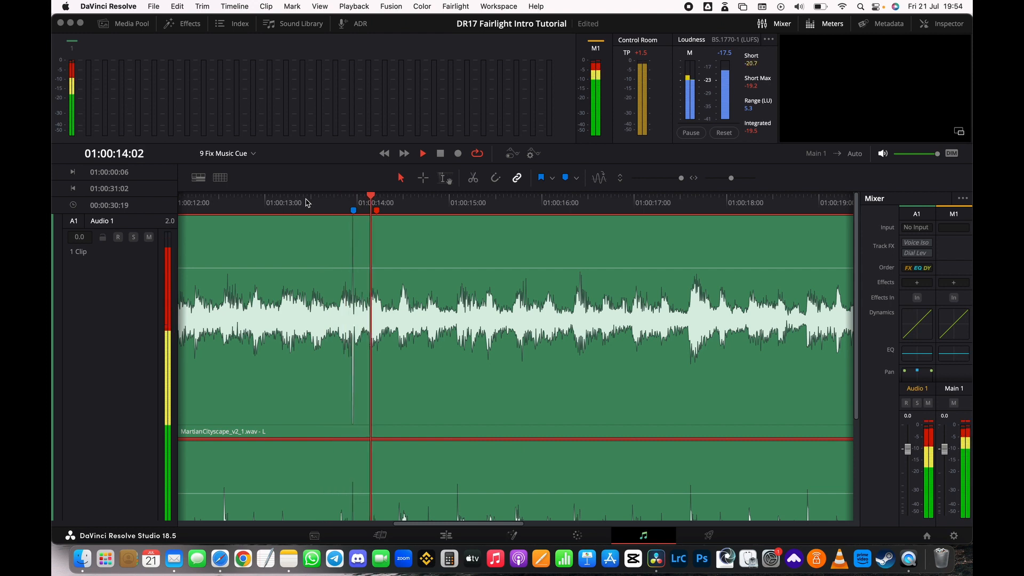
key(space)
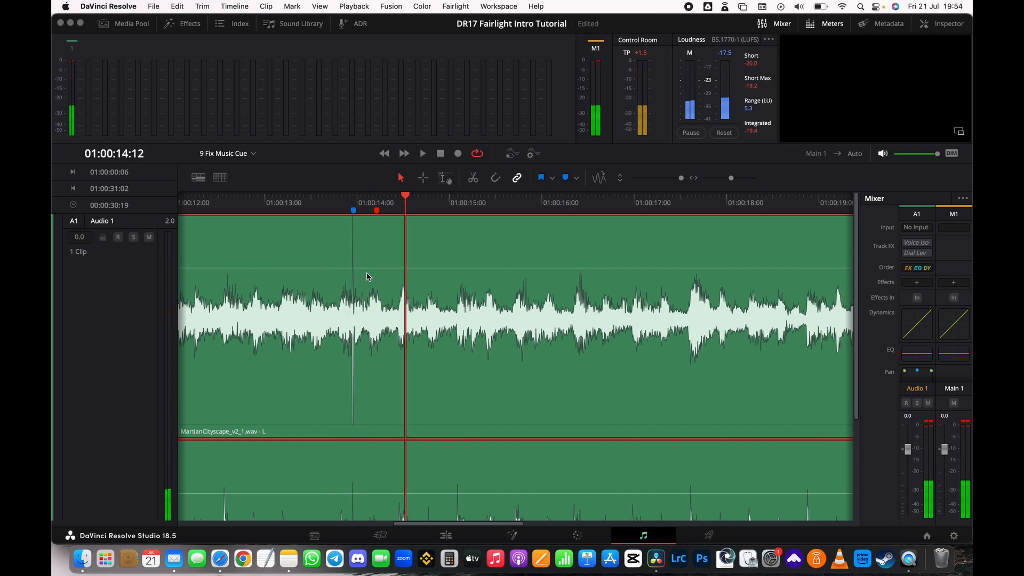
Save the project and reduce the height of the Audio 1 track to fit both the left and right channels.
key(super+s)
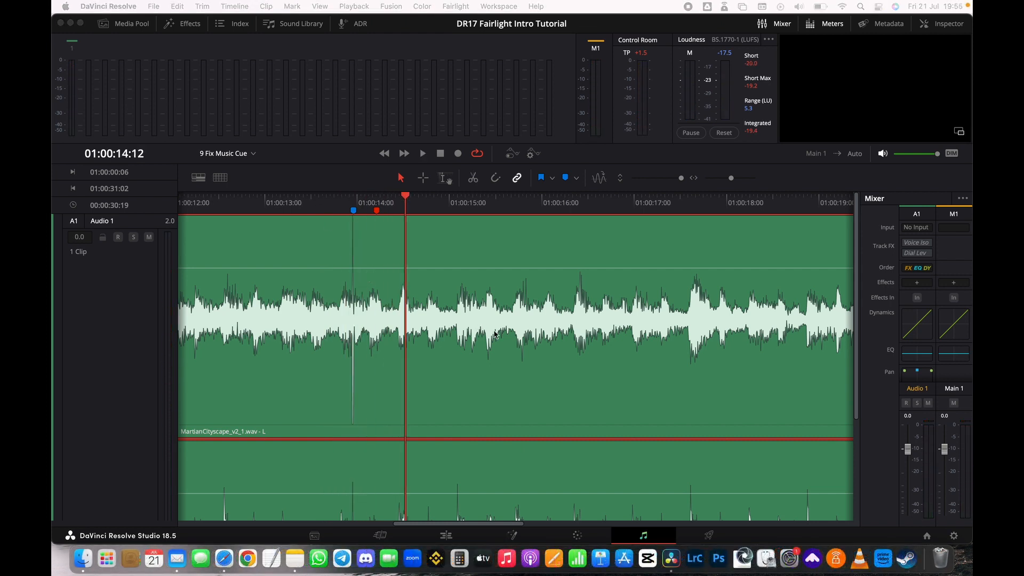
scroll(528, 346, up, 1)
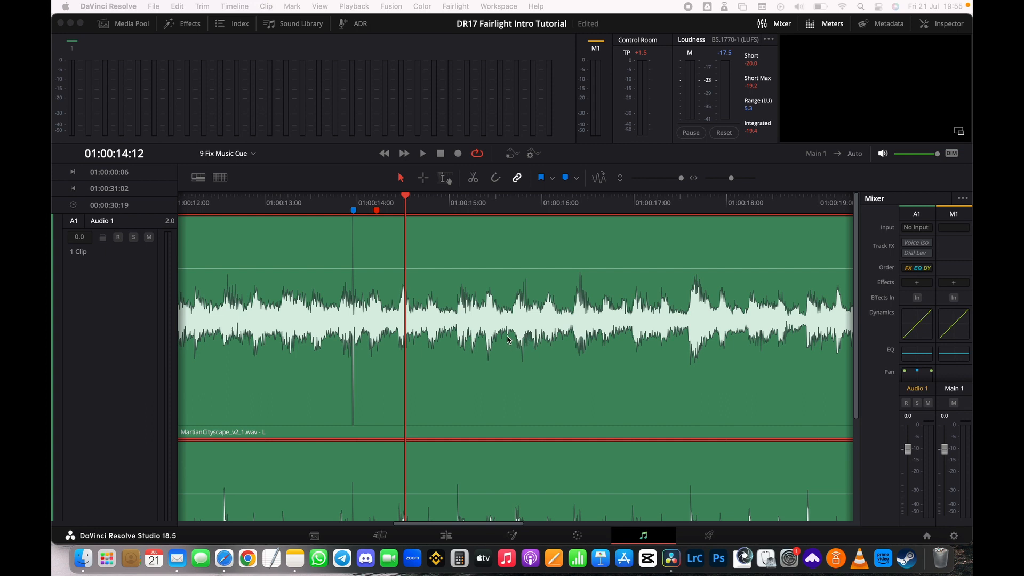
scroll(504, 340, down, 2)
scroll(498, 347, down, 2)
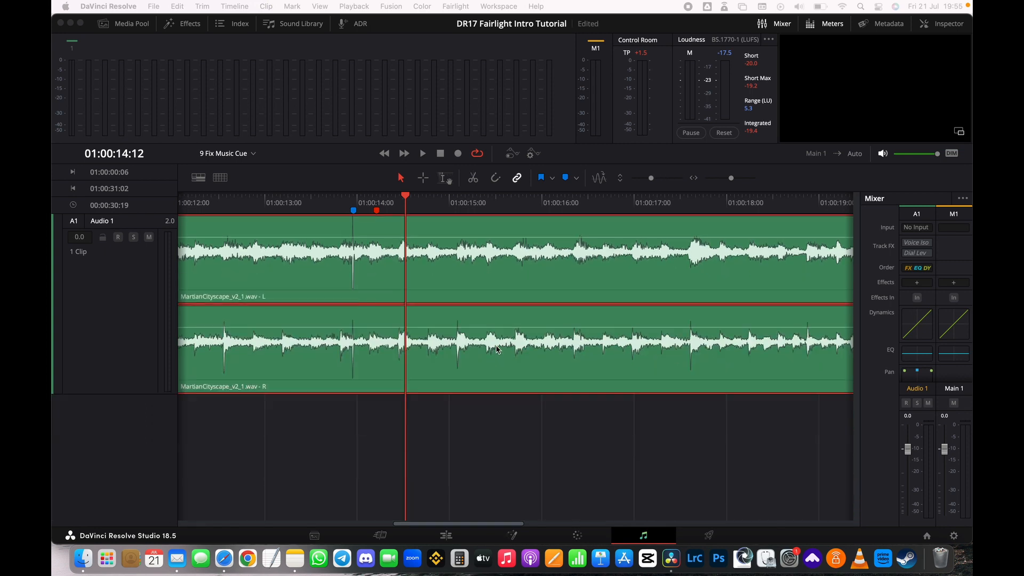